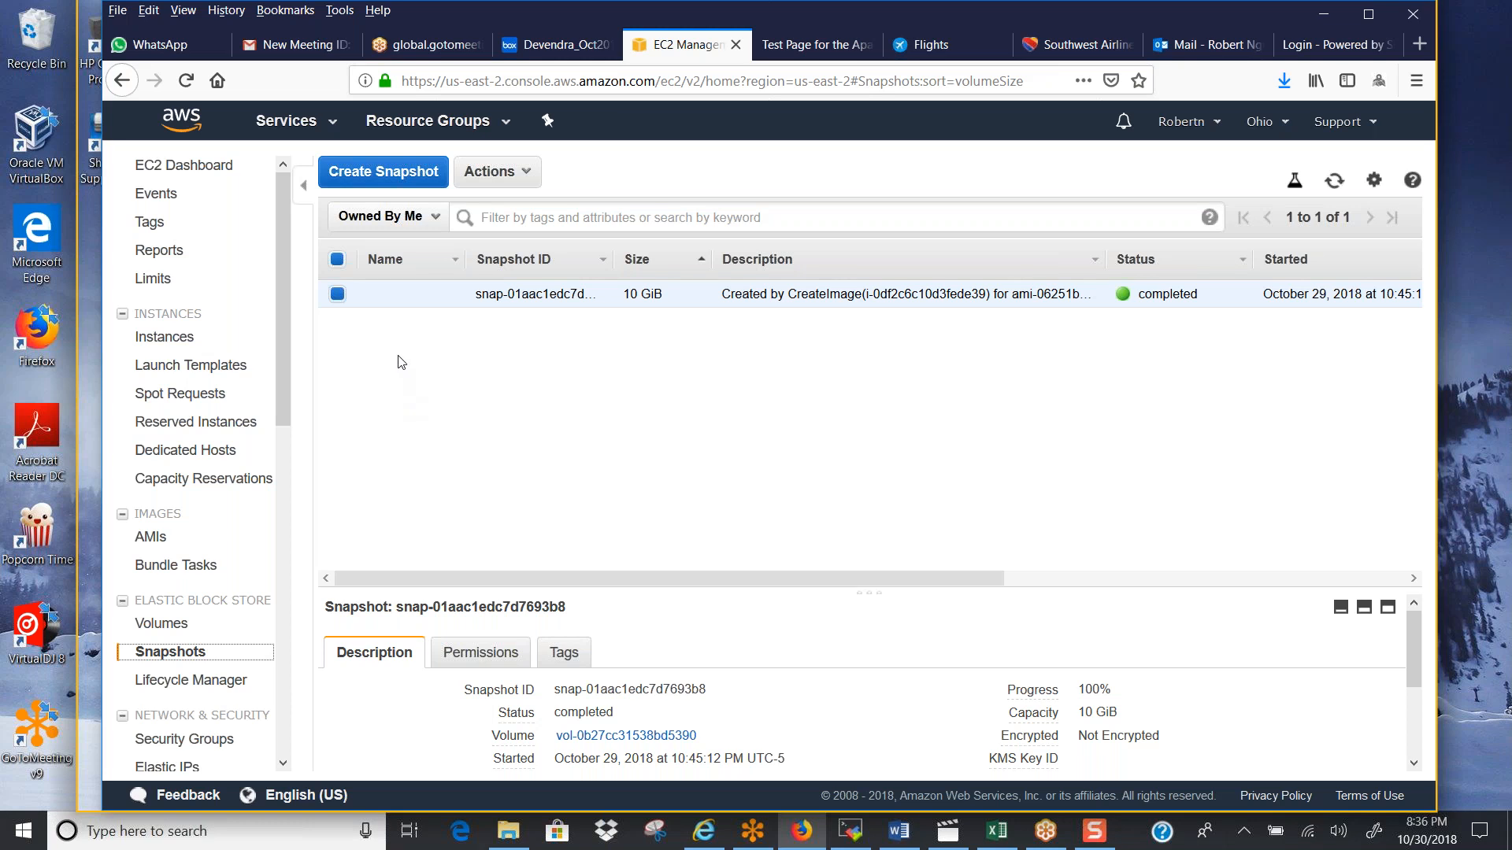
# Try to delete the 10 GiB snapshot from the snapshots list, and dismiss the deletion dialog
pyautogui.rightClick(409, 296)
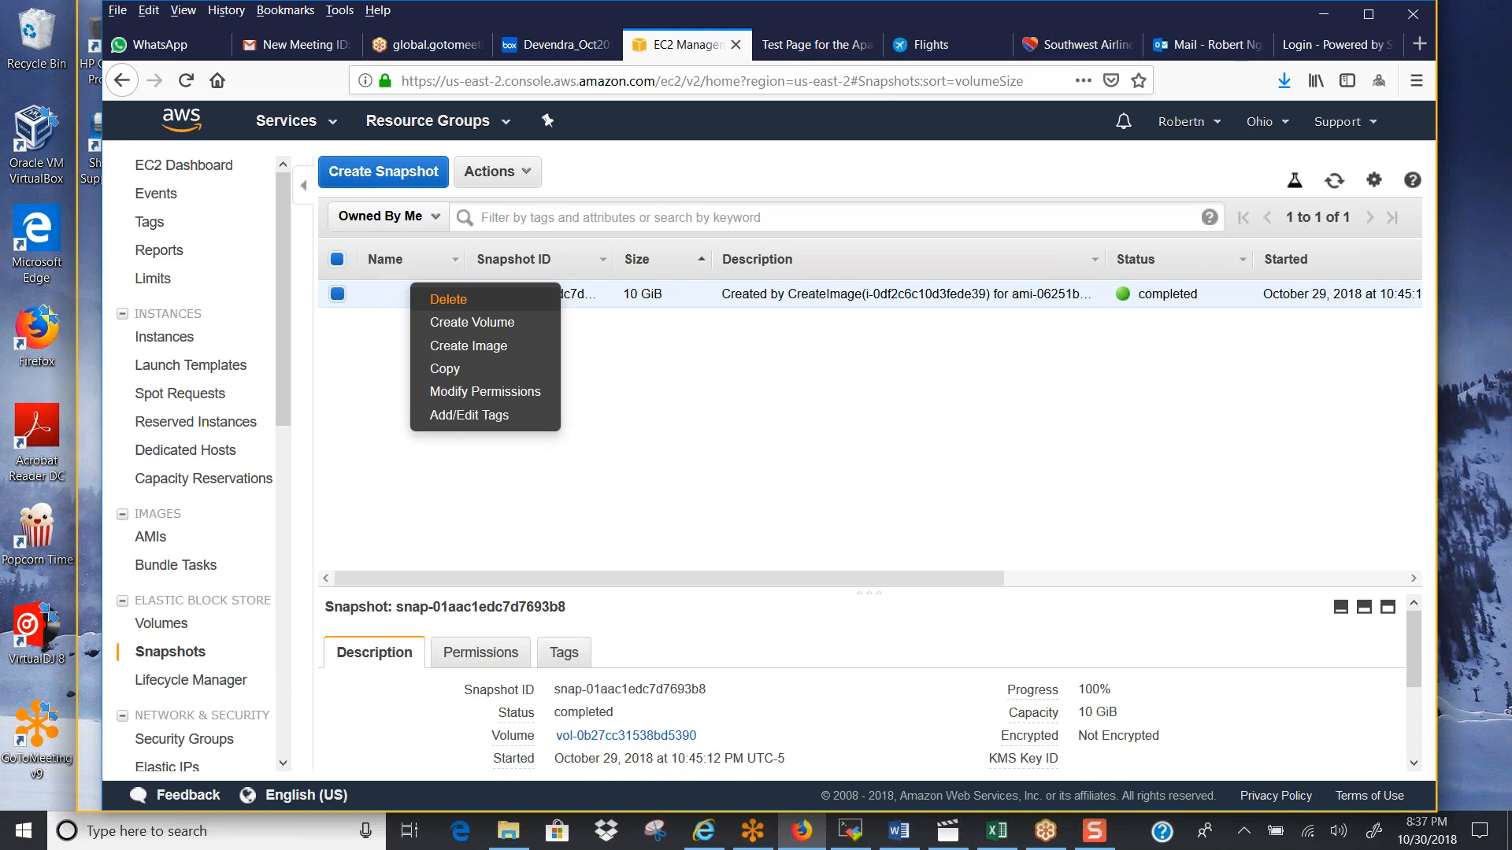
pyautogui.click(448, 299)
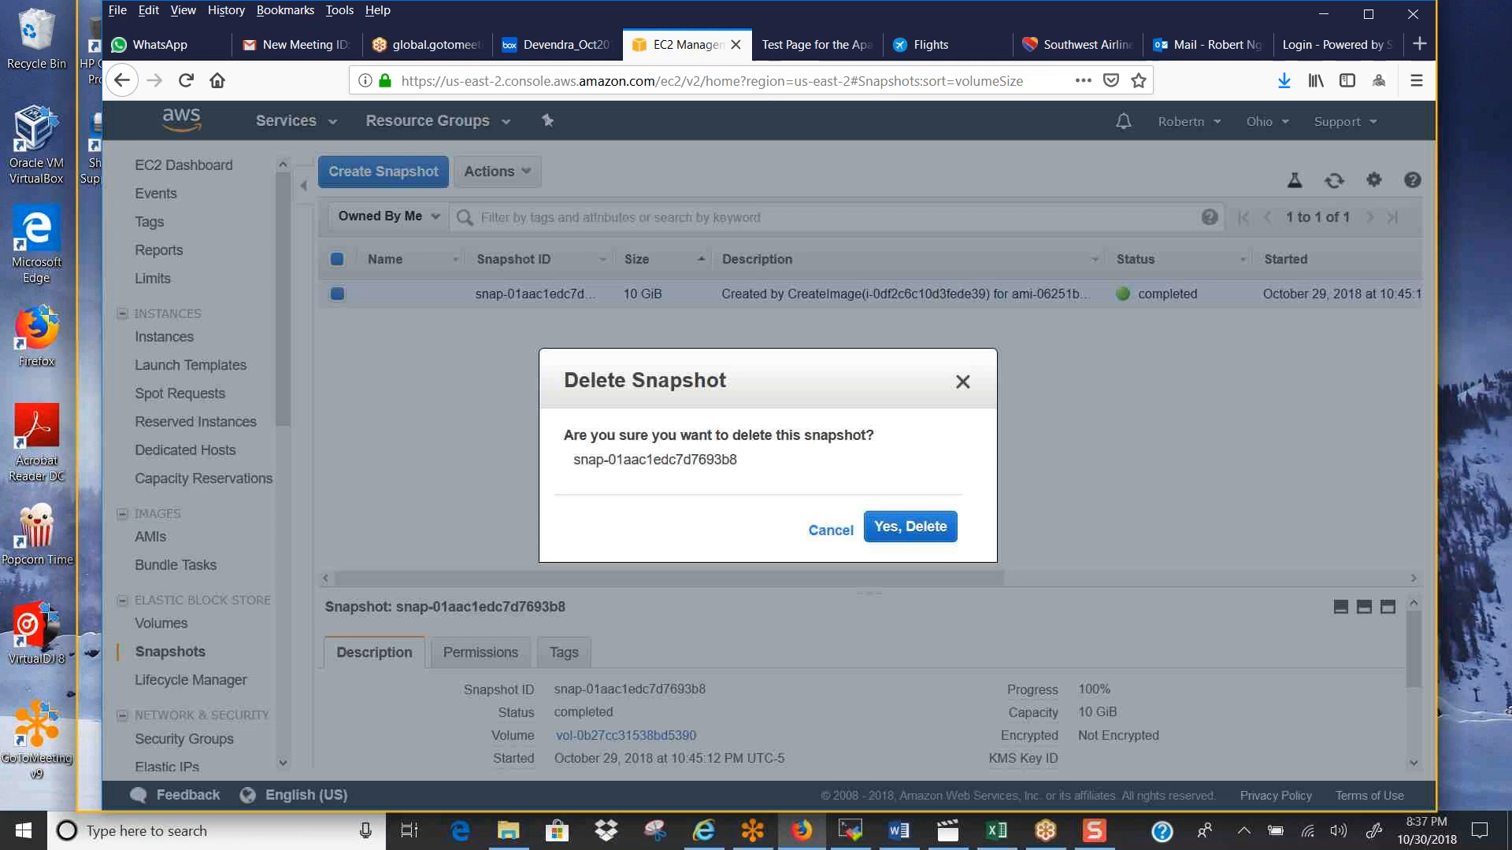
pyautogui.click(910, 527)
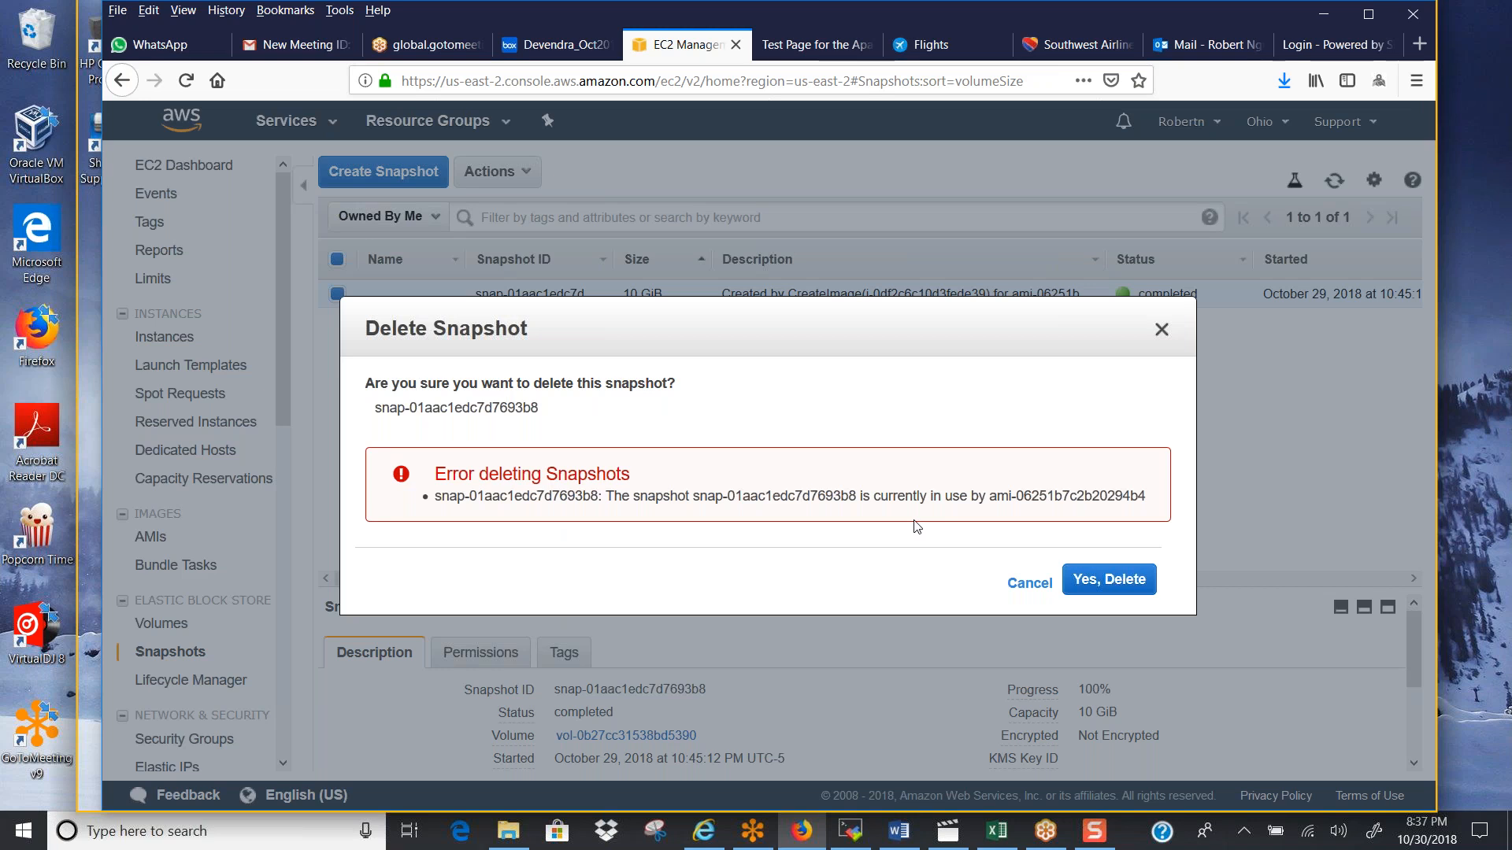
pyautogui.click(1085, 582)
pyautogui.click(1031, 584)
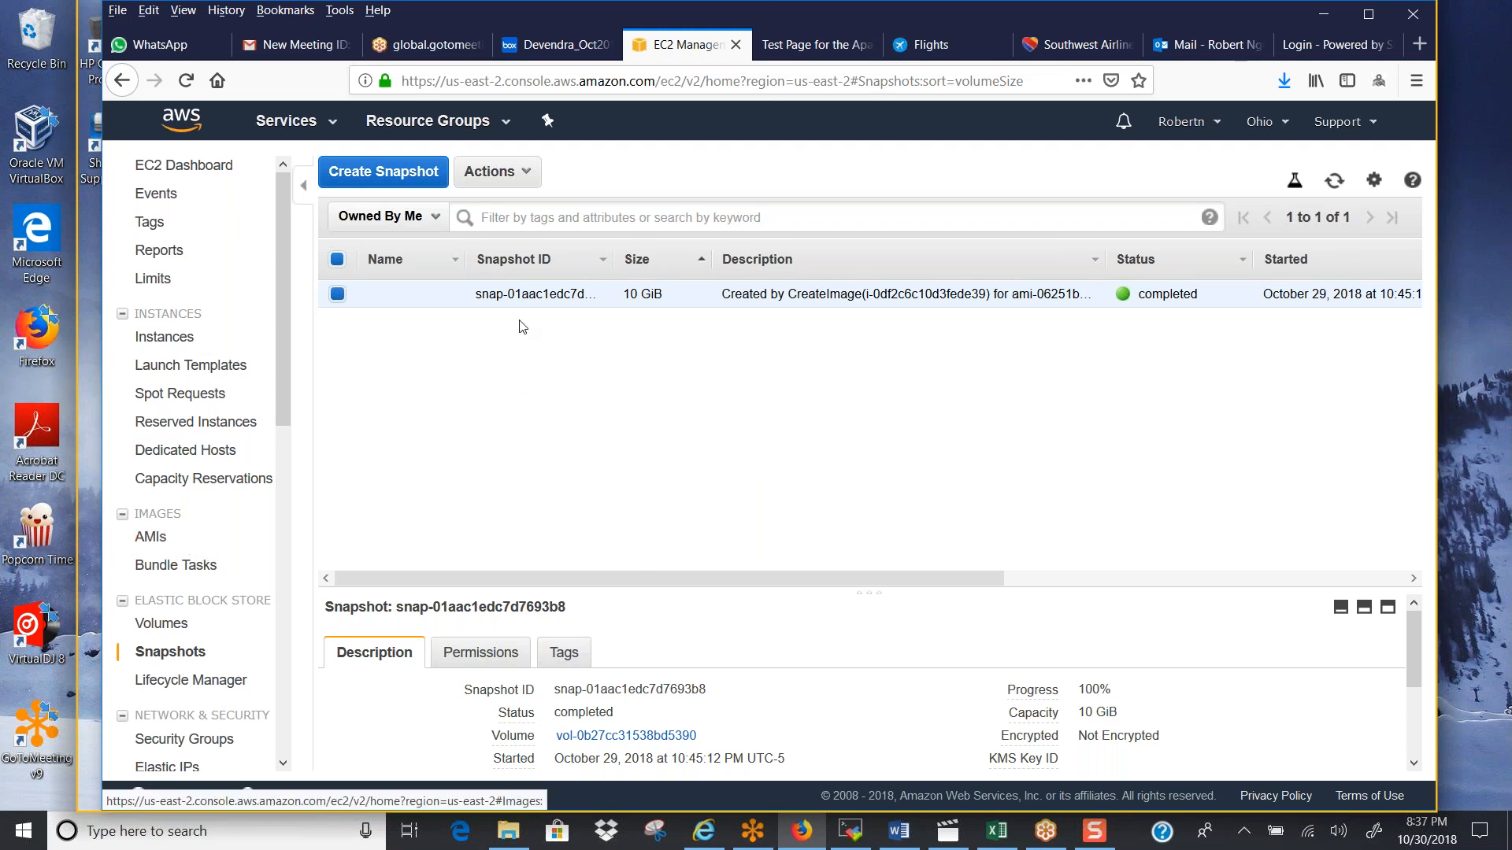
pyautogui.rightClick(518, 296)
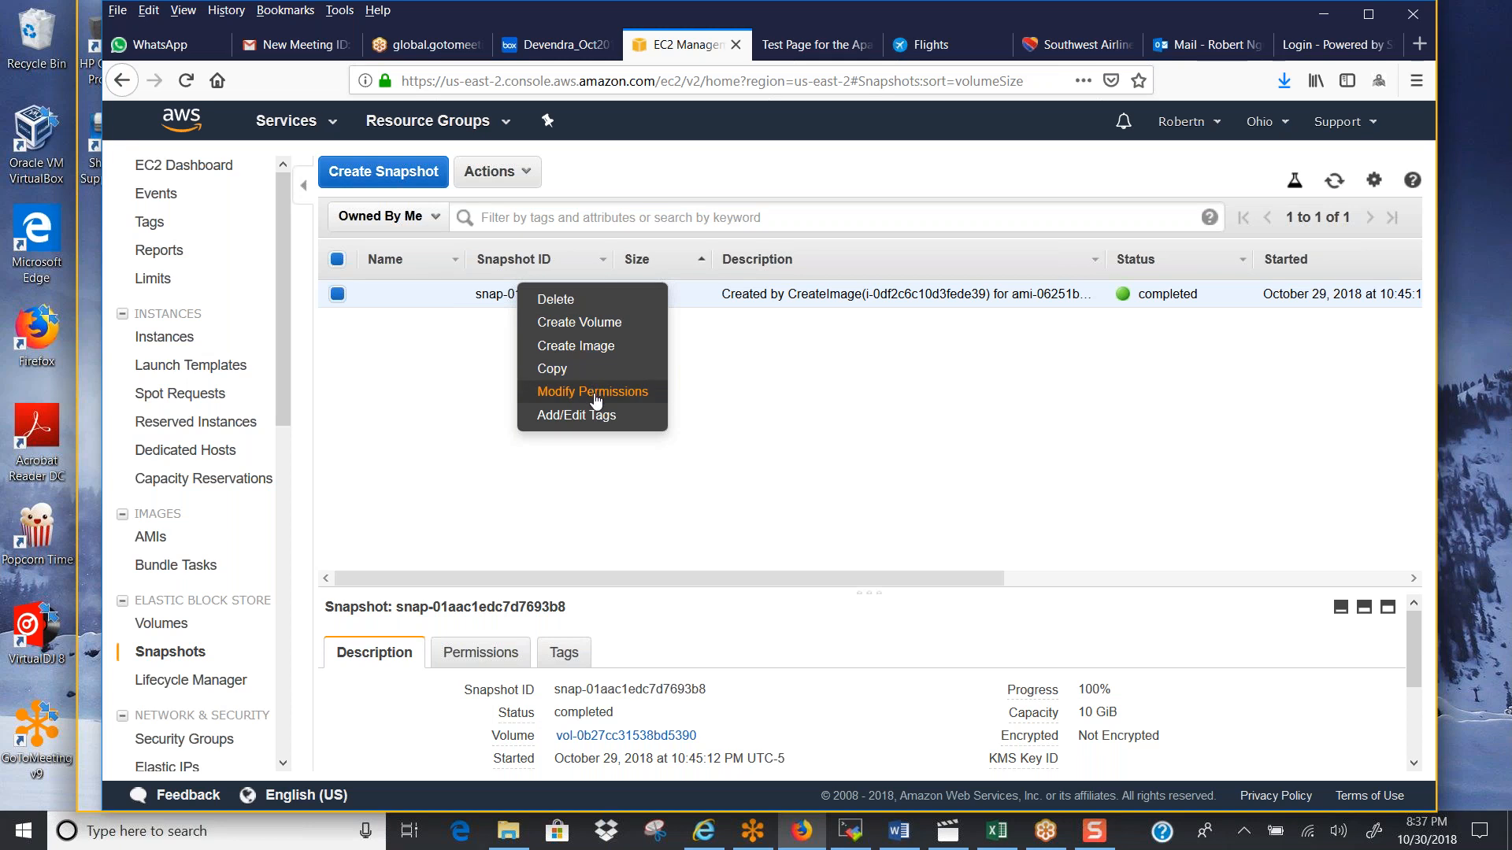
pyautogui.click(697, 451)
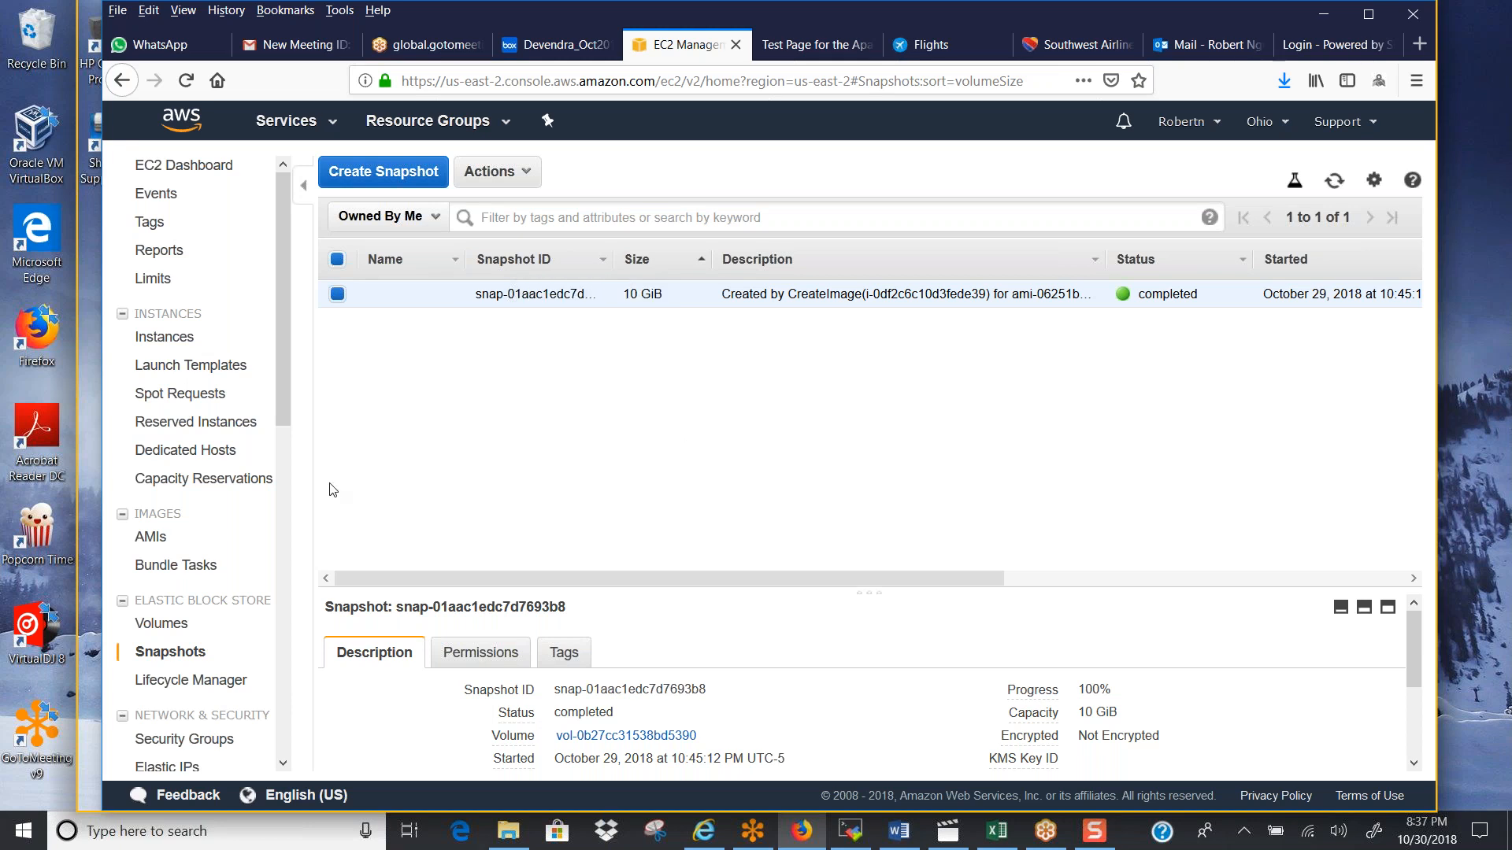
# Deregister the AMIEC2DEMOIMAGE machine image in the AMIs list and confirm it
pyautogui.click(168, 540)
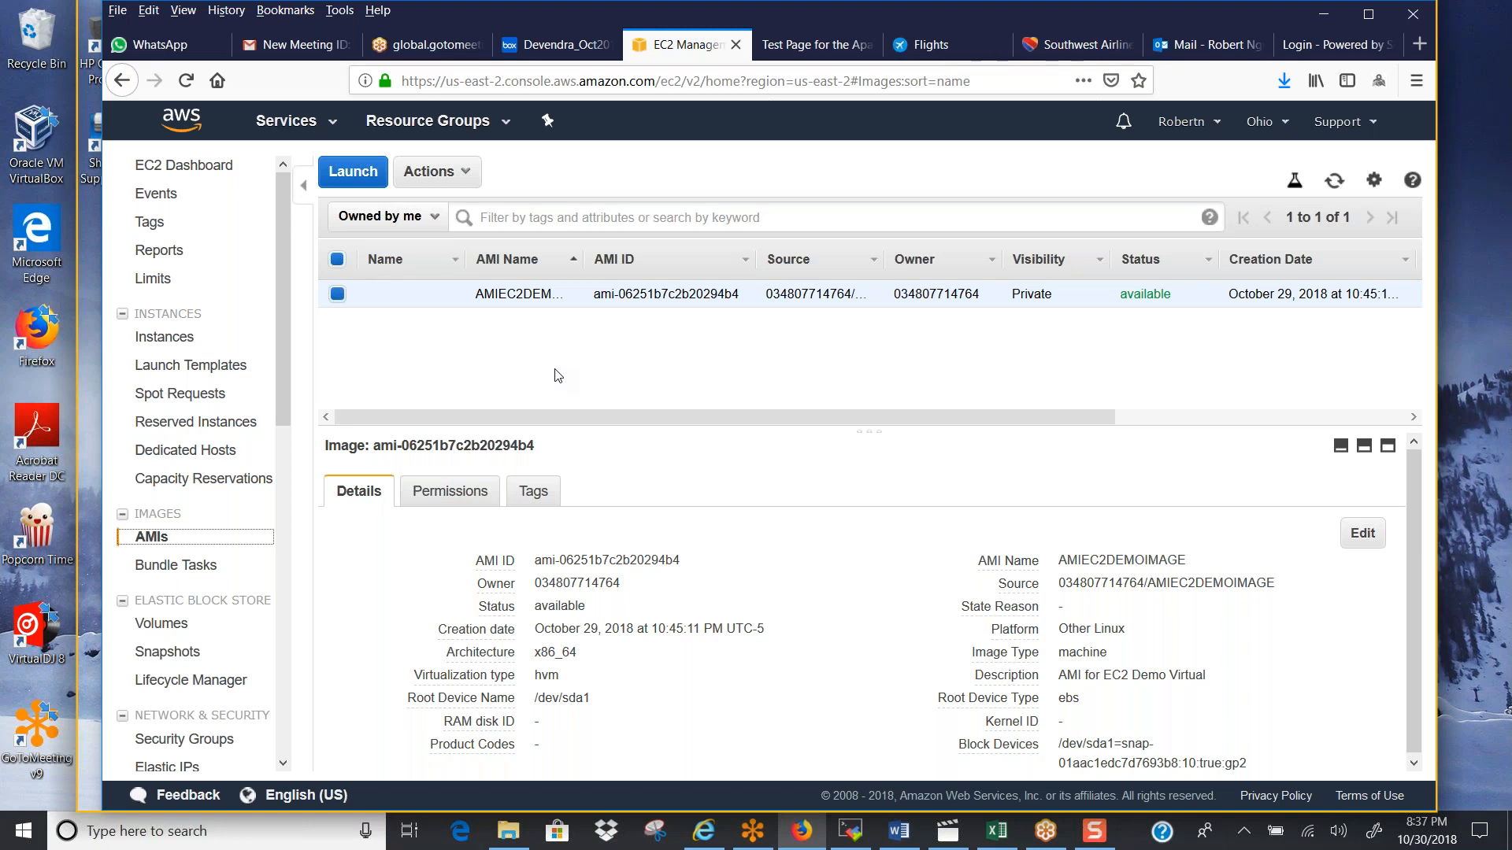
pyautogui.rightClick(601, 297)
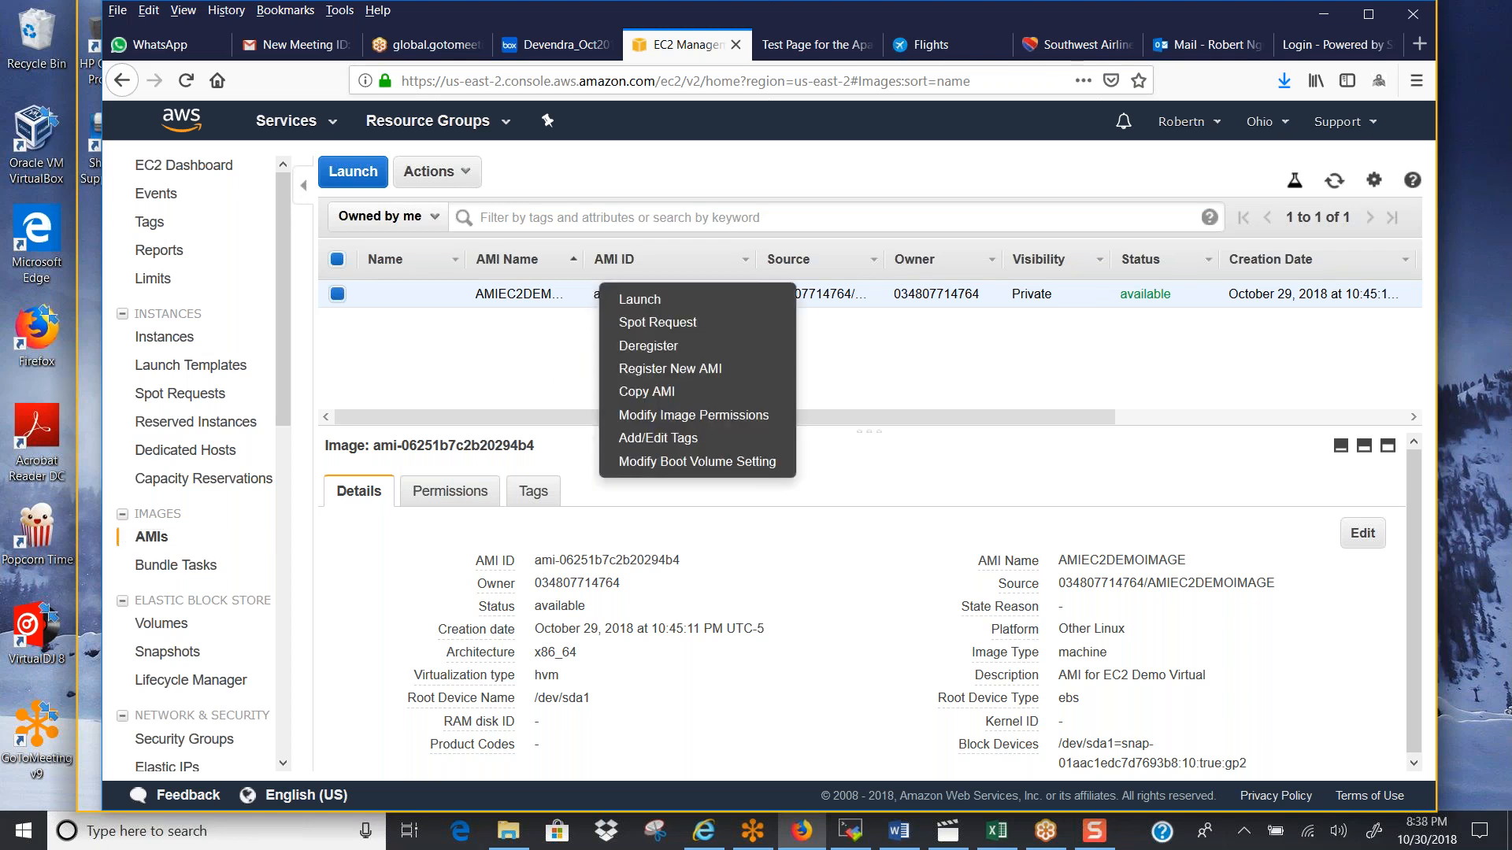
pyautogui.click(649, 347)
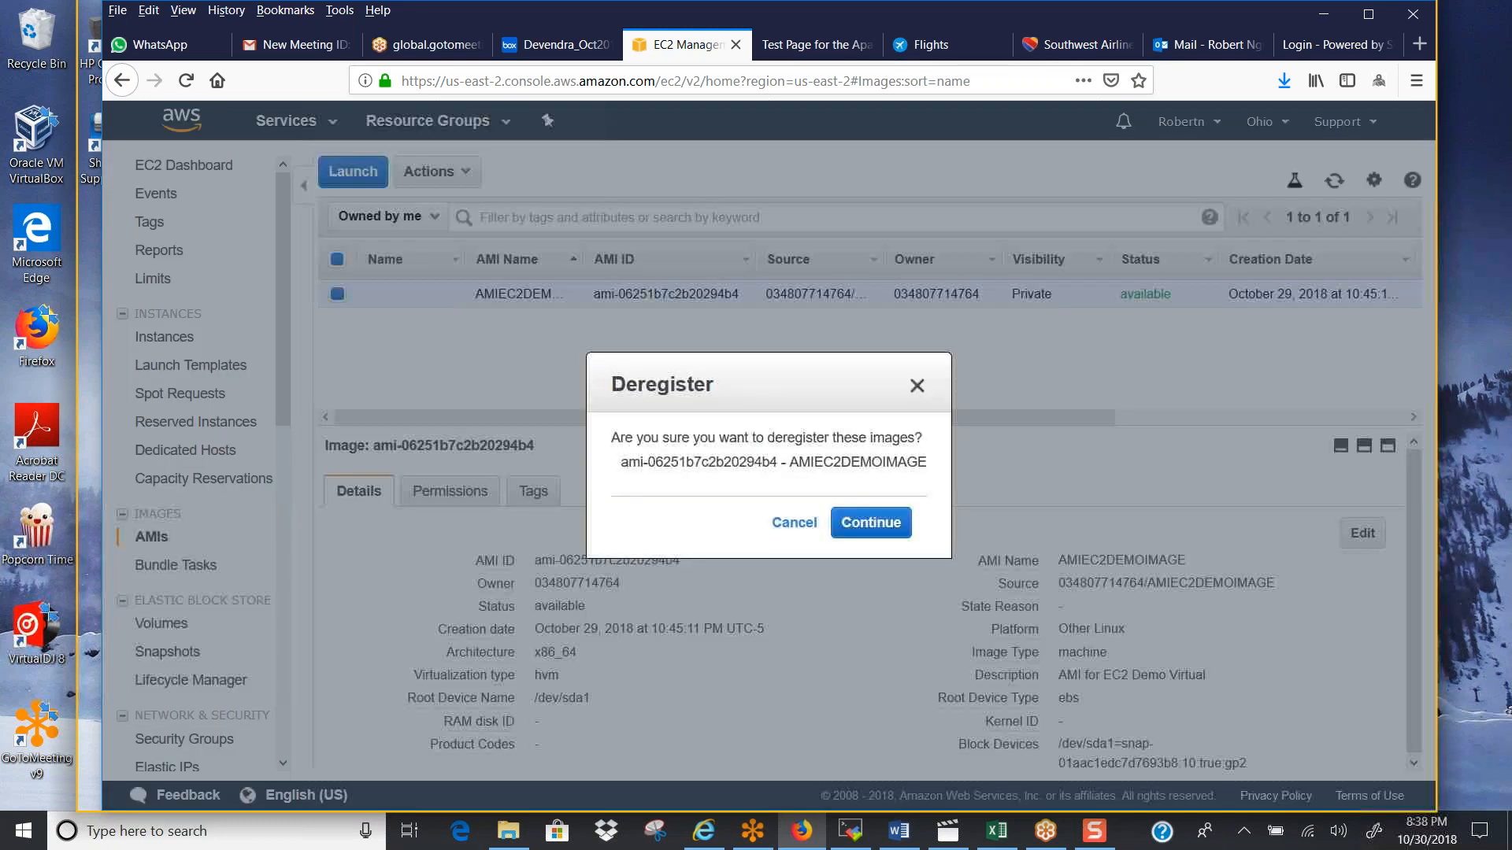
pyautogui.click(873, 524)
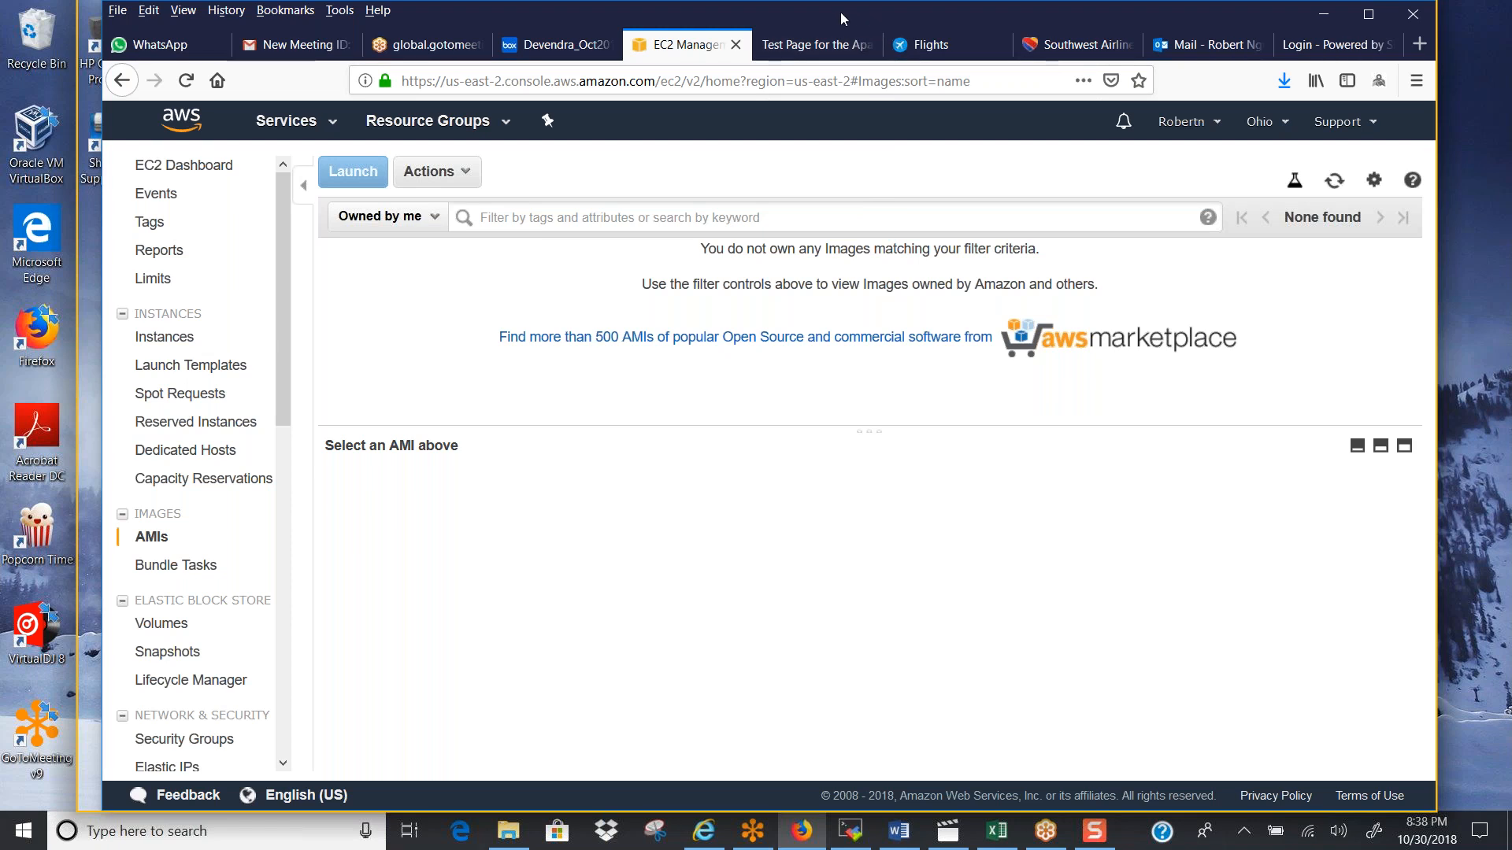
# Return to the snapshots list and permanently delete the 10 GiB snapshot, confirming the deletion
pyautogui.moveTo(839, 12); pyautogui.dragTo(850, 26)
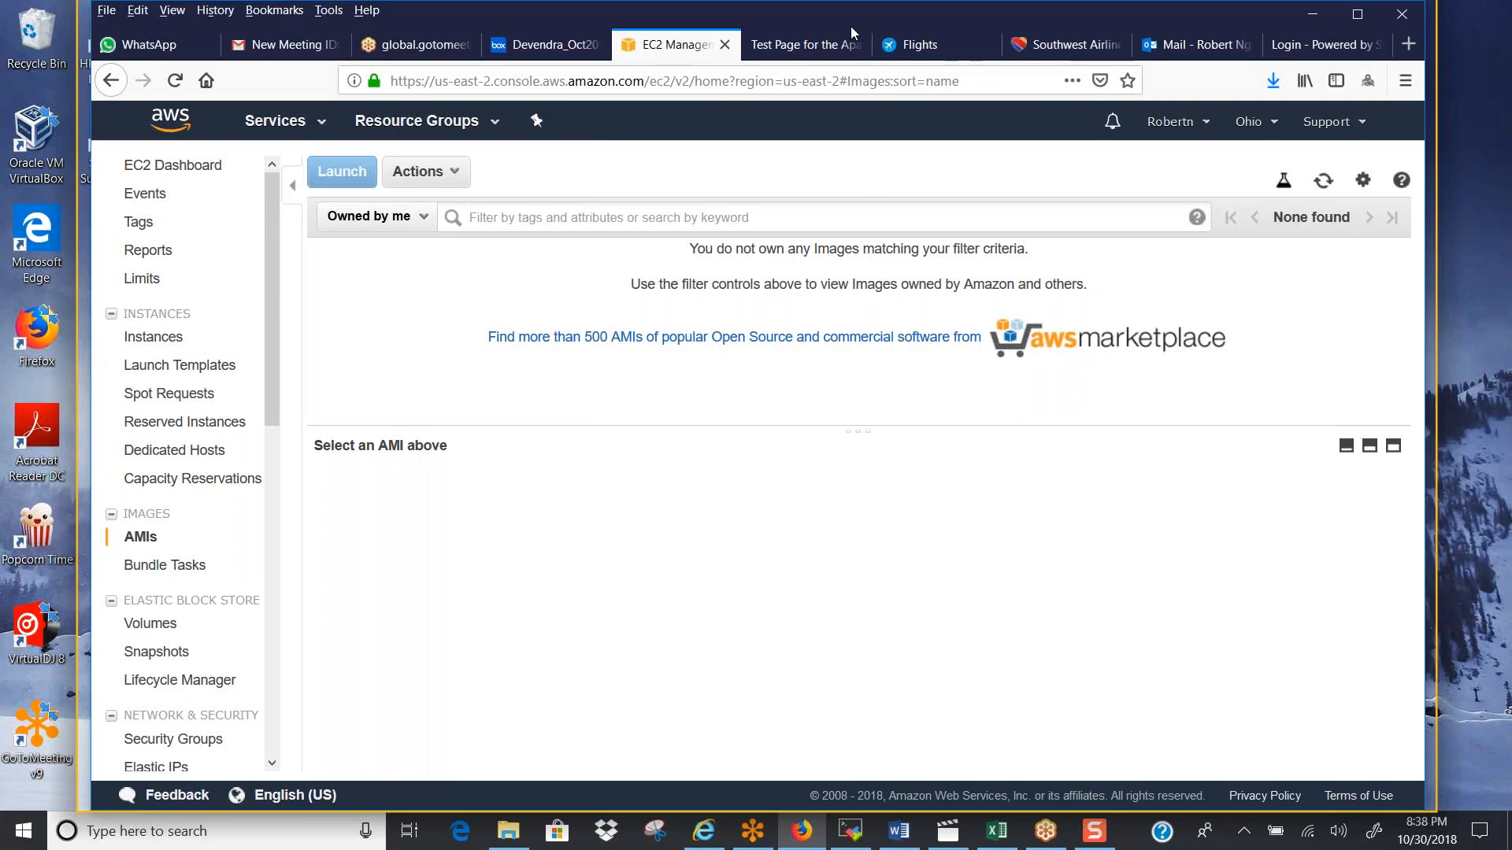
pyautogui.moveTo(851, 26); pyautogui.dragTo(847, 27)
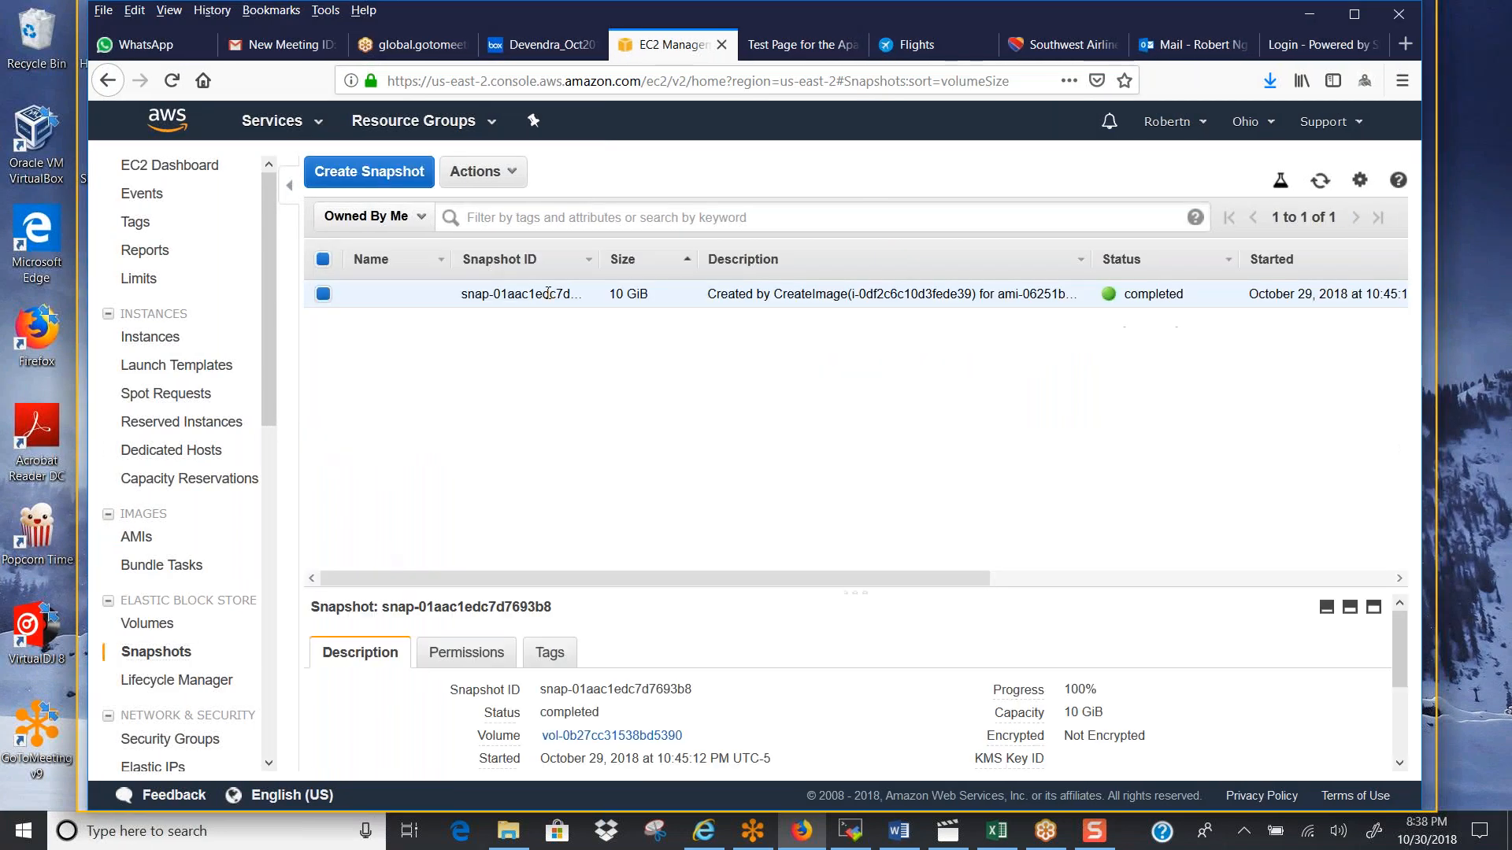
pyautogui.rightClick(550, 291)
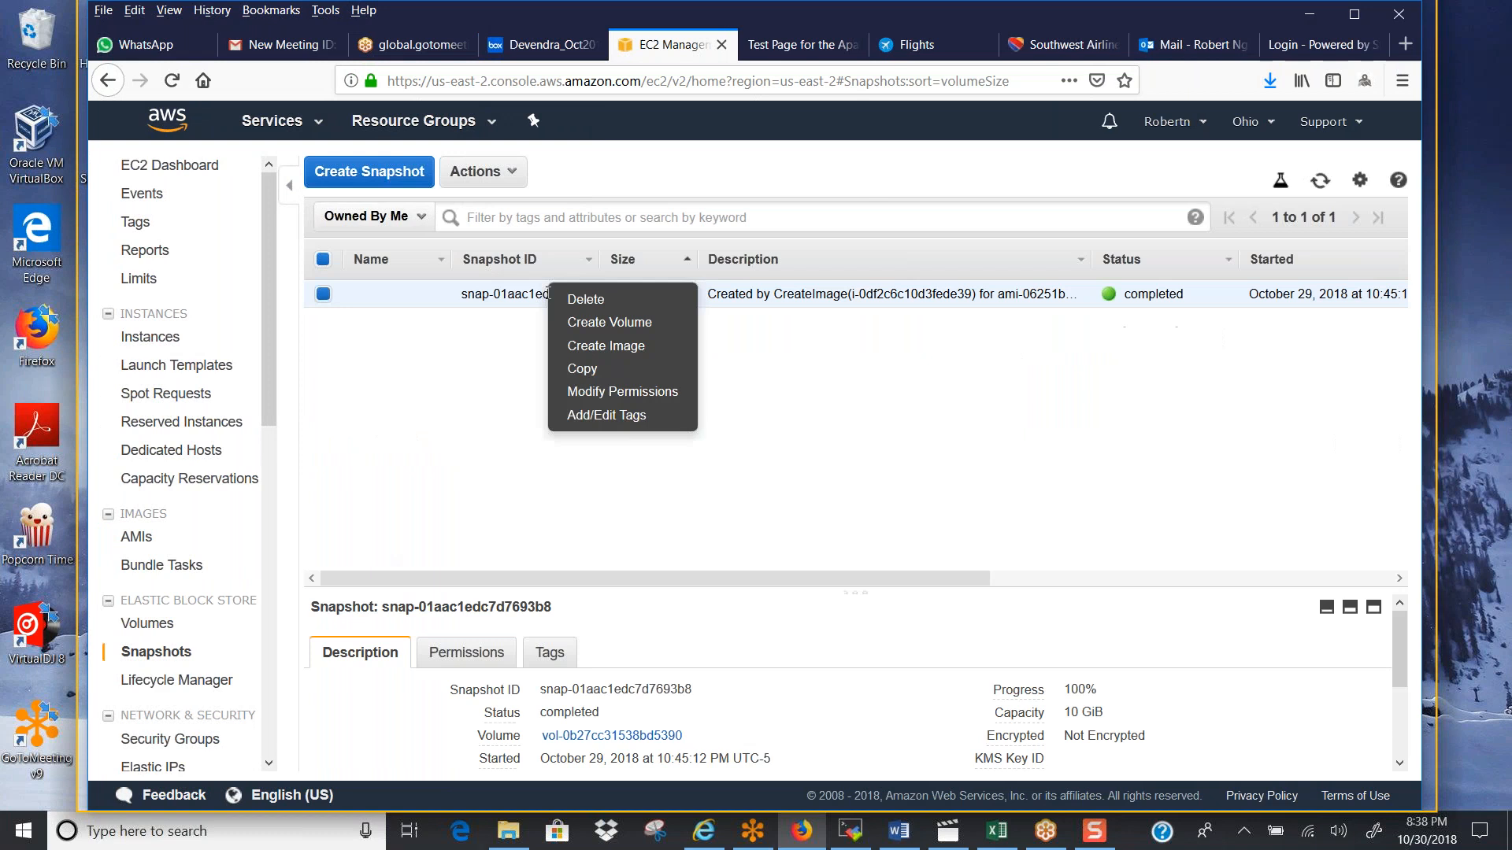
pyautogui.click(597, 301)
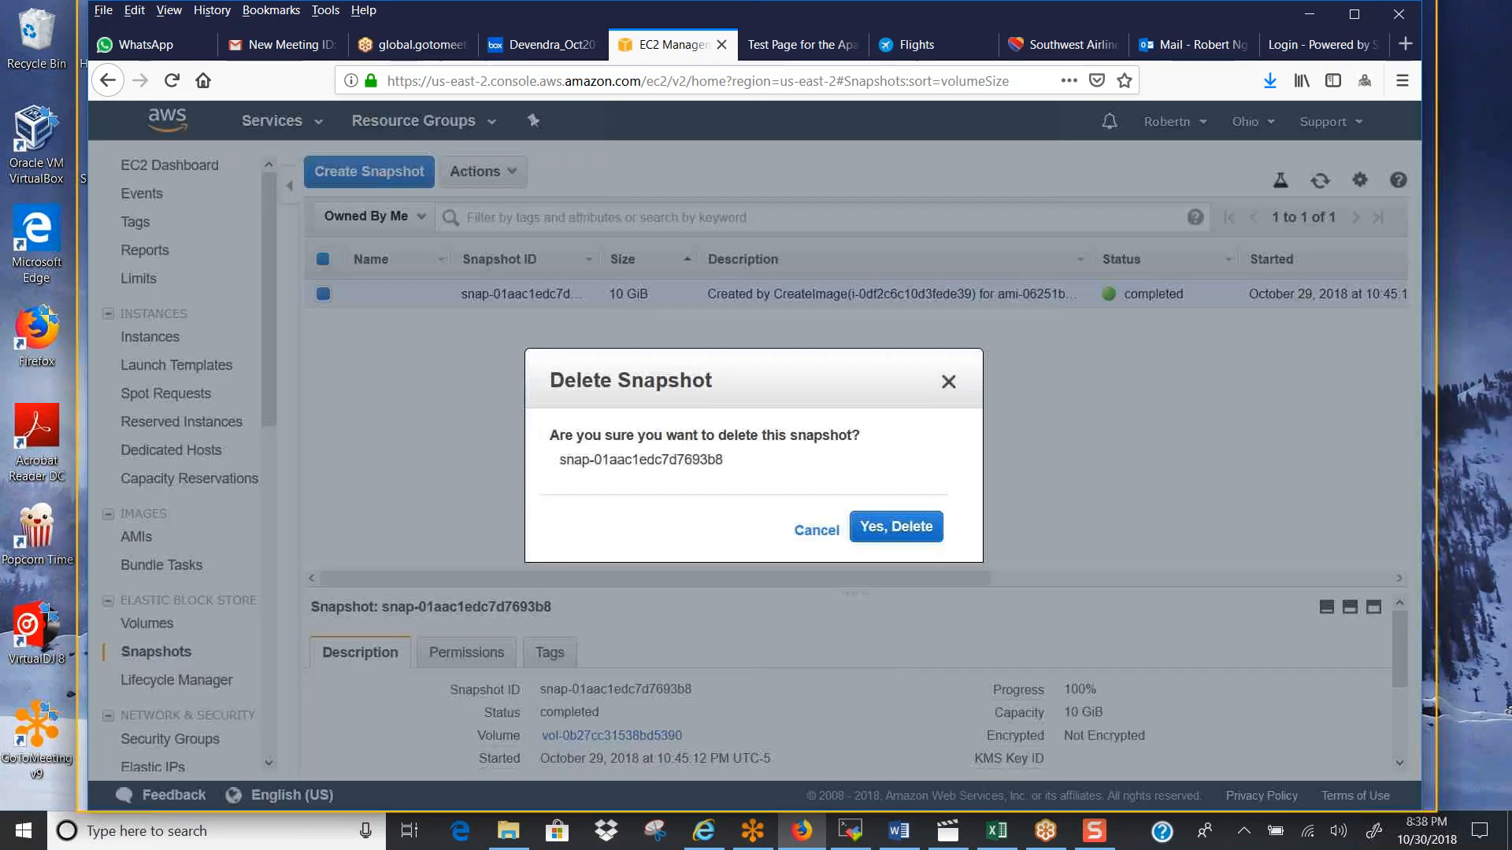
pyautogui.click(886, 532)
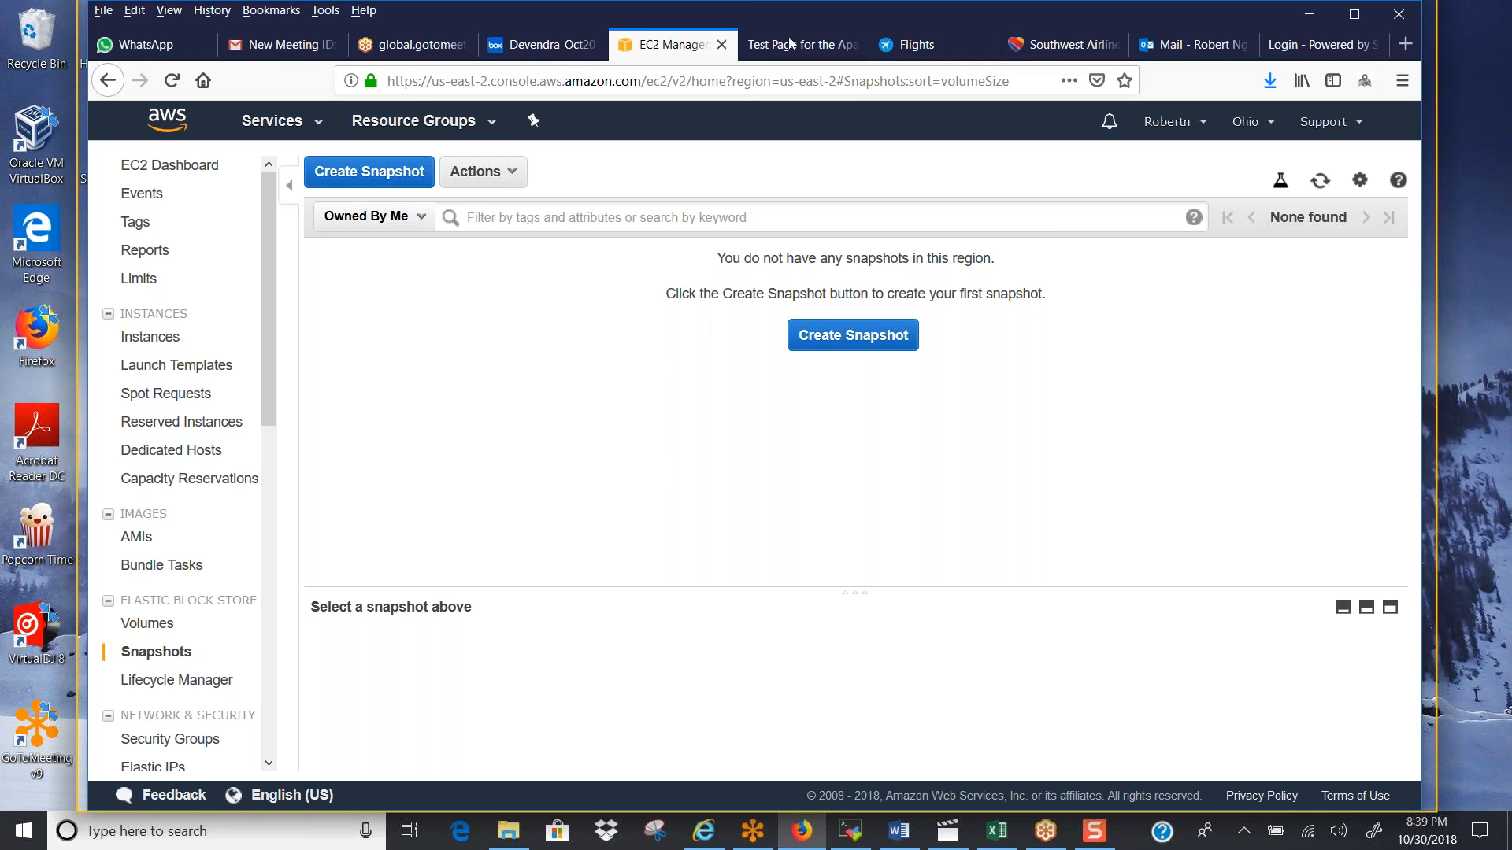
pyautogui.moveTo(790, 44); pyautogui.dragTo(827, 44)
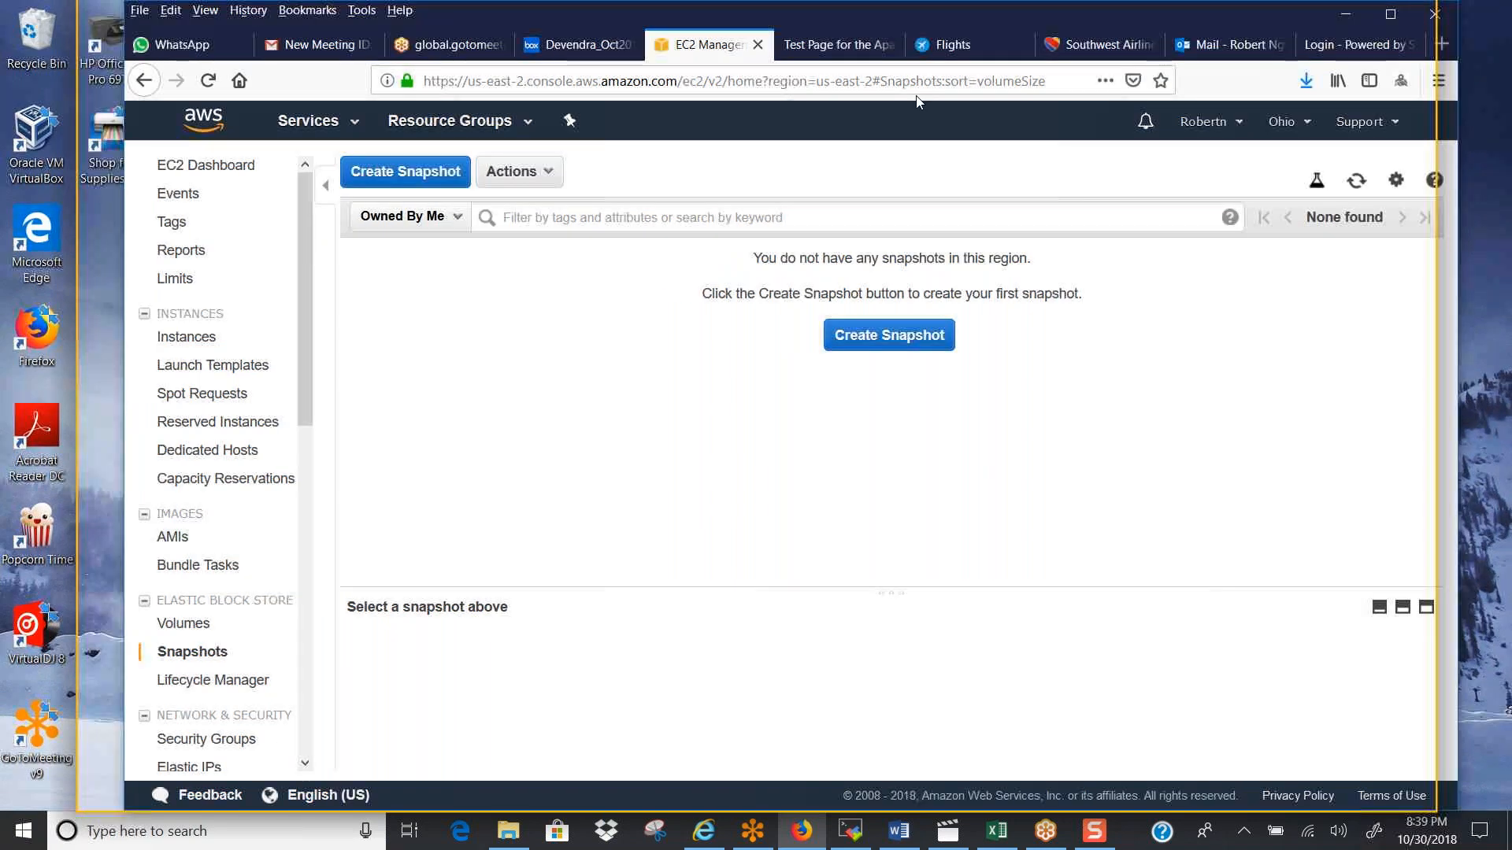
pyautogui.moveTo(919, 103); pyautogui.dragTo(1511, 228)
pyautogui.click(1048, 840)
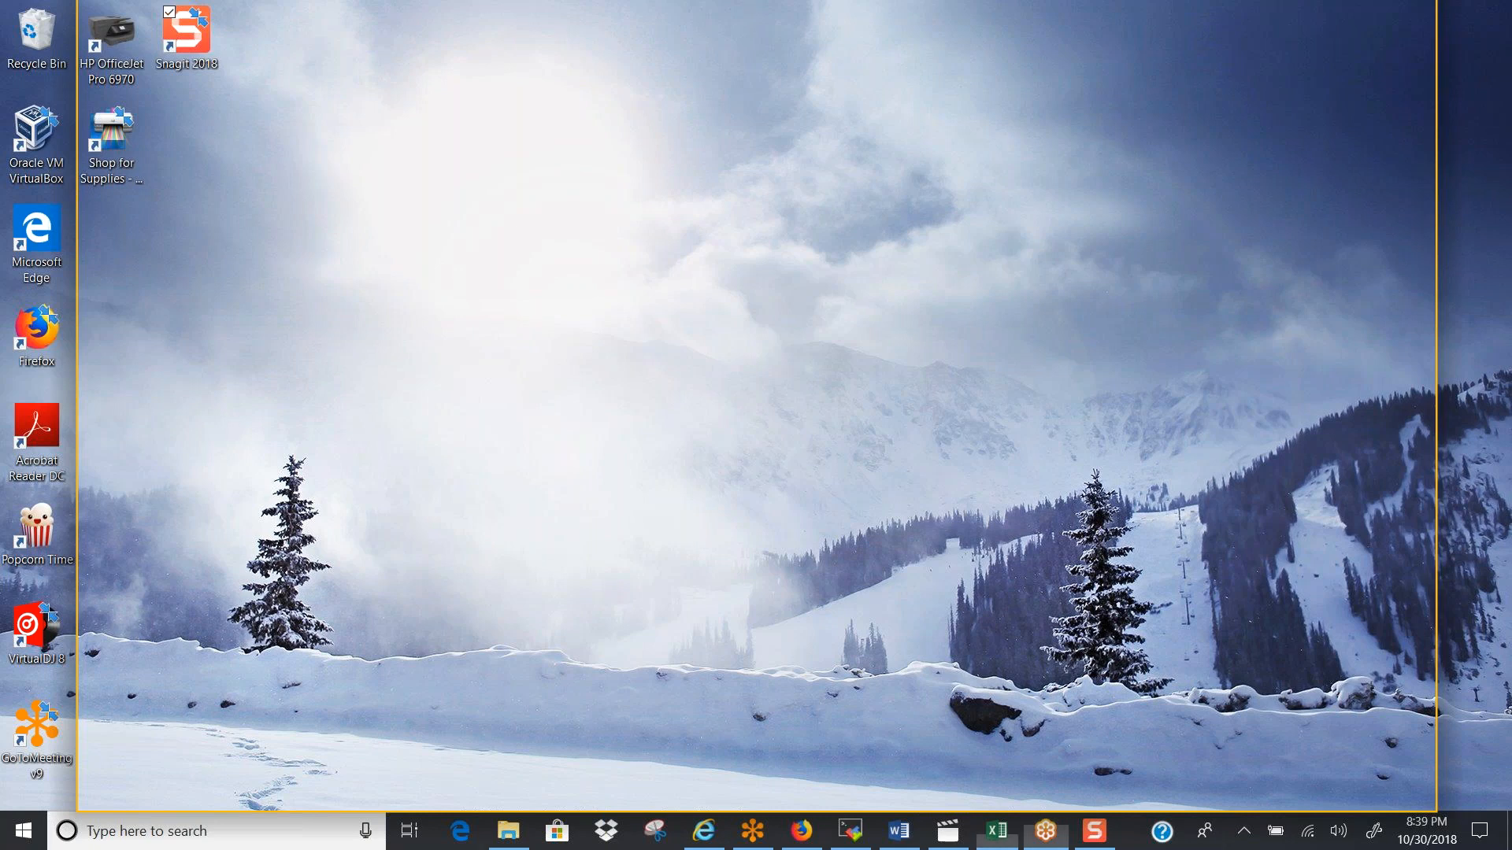
pyautogui.click(997, 831)
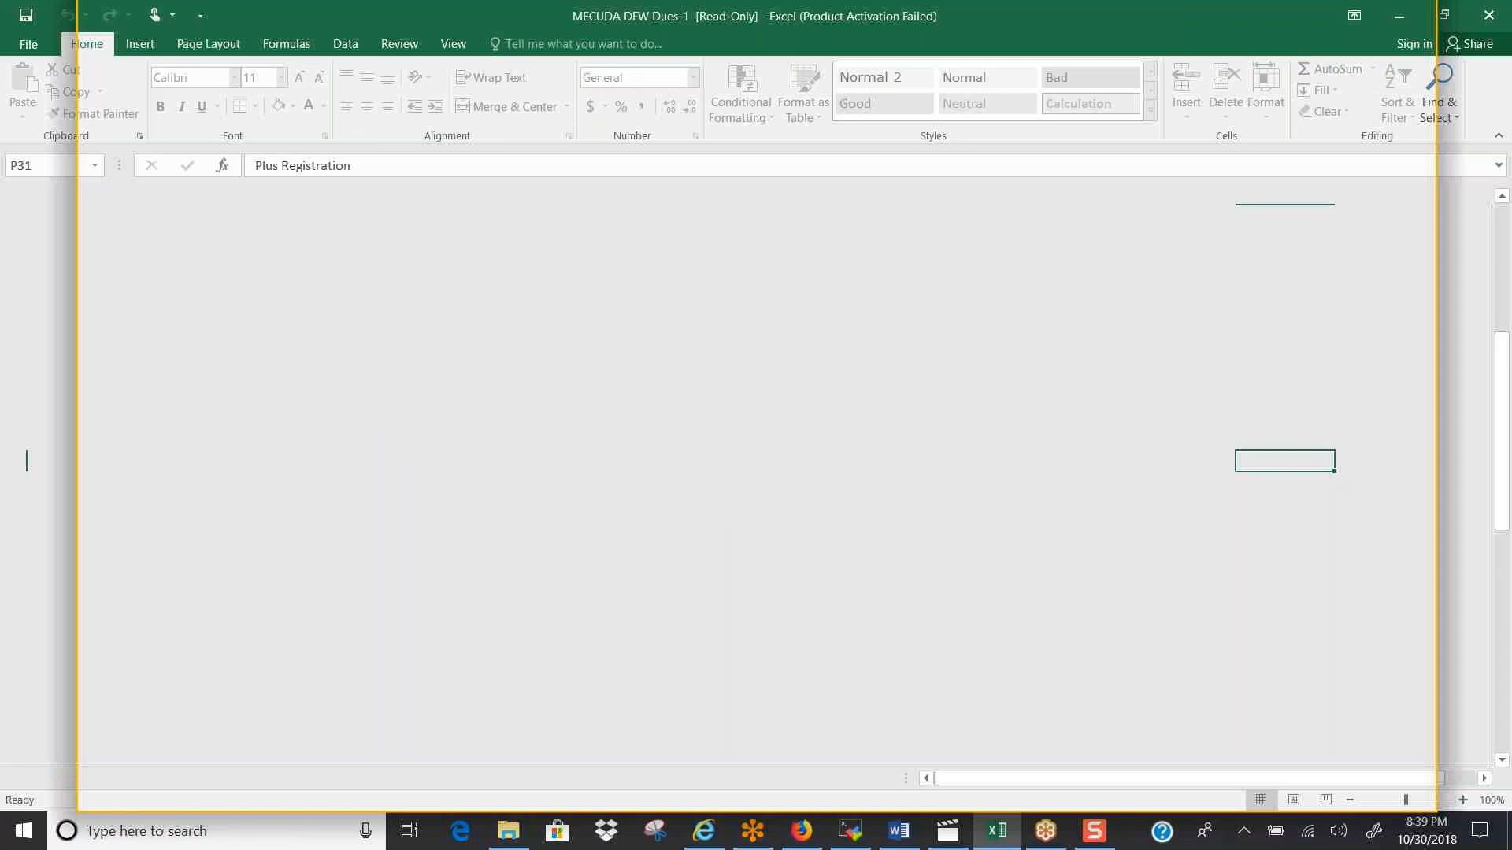
pyautogui.click(1400, 16)
pyautogui.click(1054, 834)
pyautogui.click(801, 831)
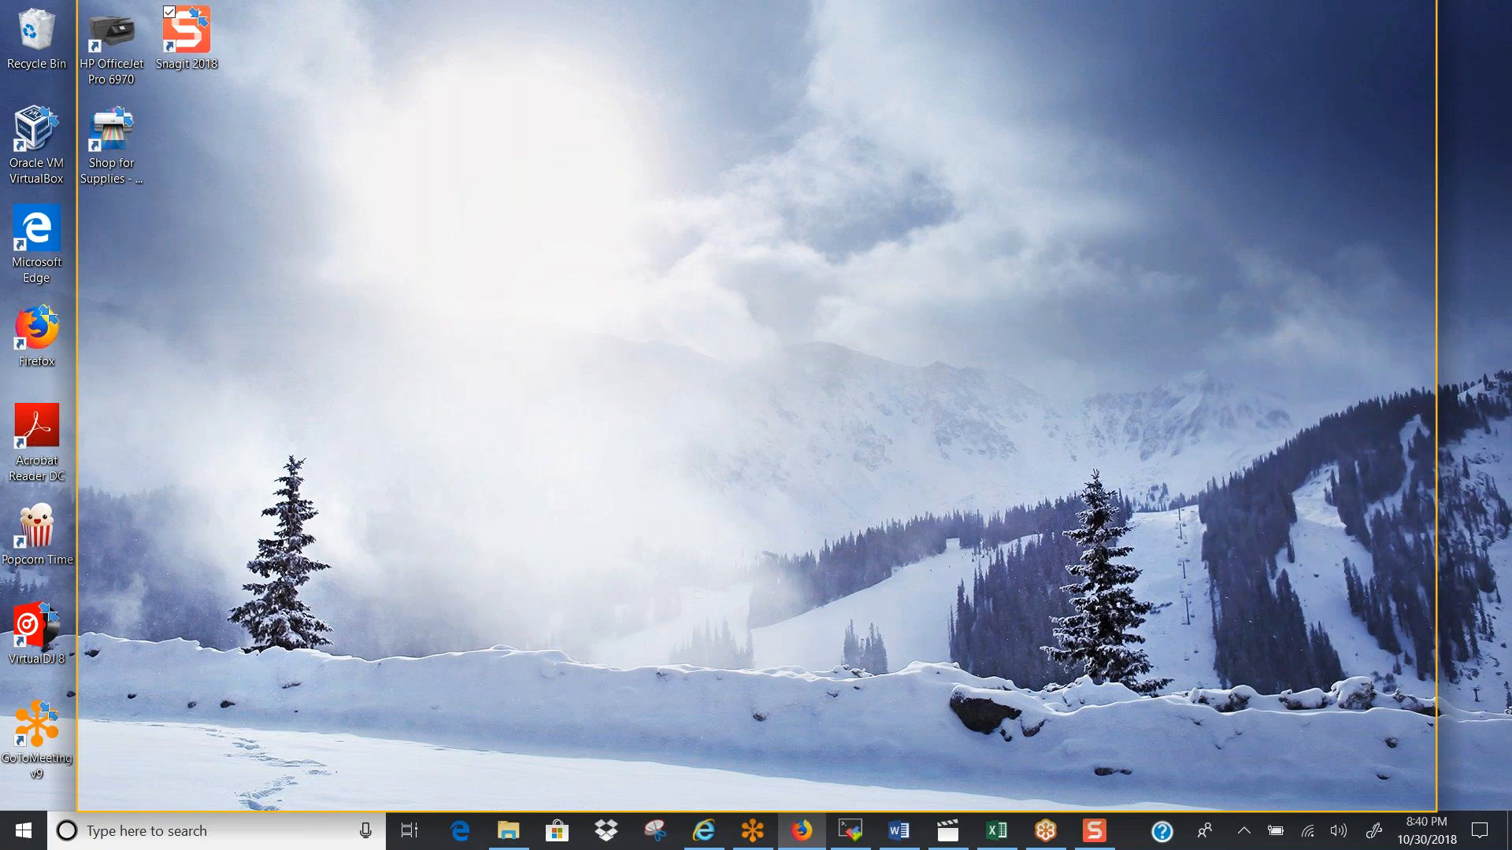
# Bring the EC2 console browser window back onto the main display, maximize it and switch to the meeting app
pyautogui.moveTo(1511, 47); pyautogui.dragTo(660, 182)
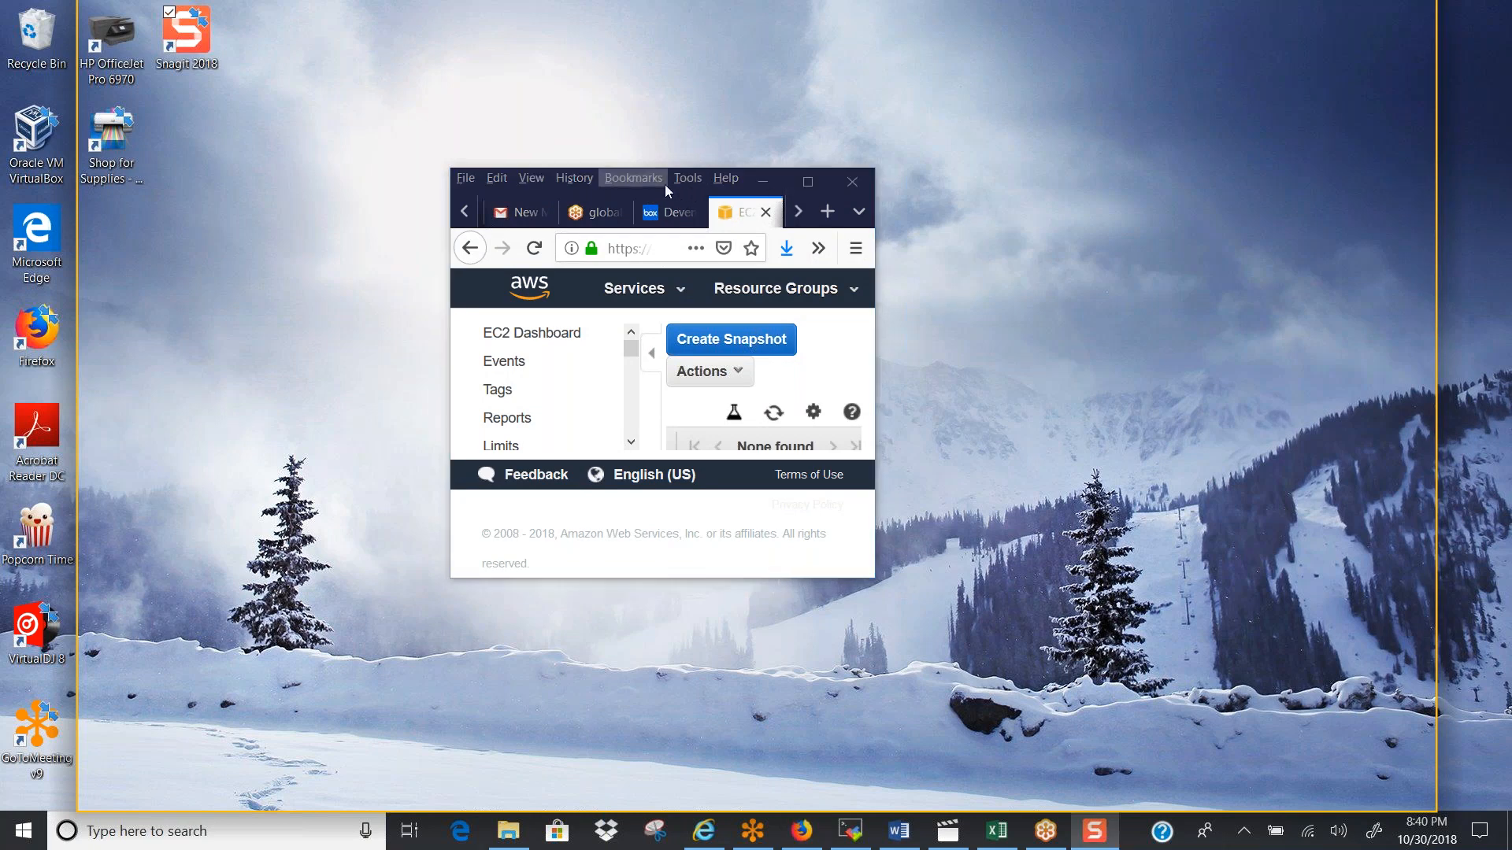
pyautogui.click(811, 186)
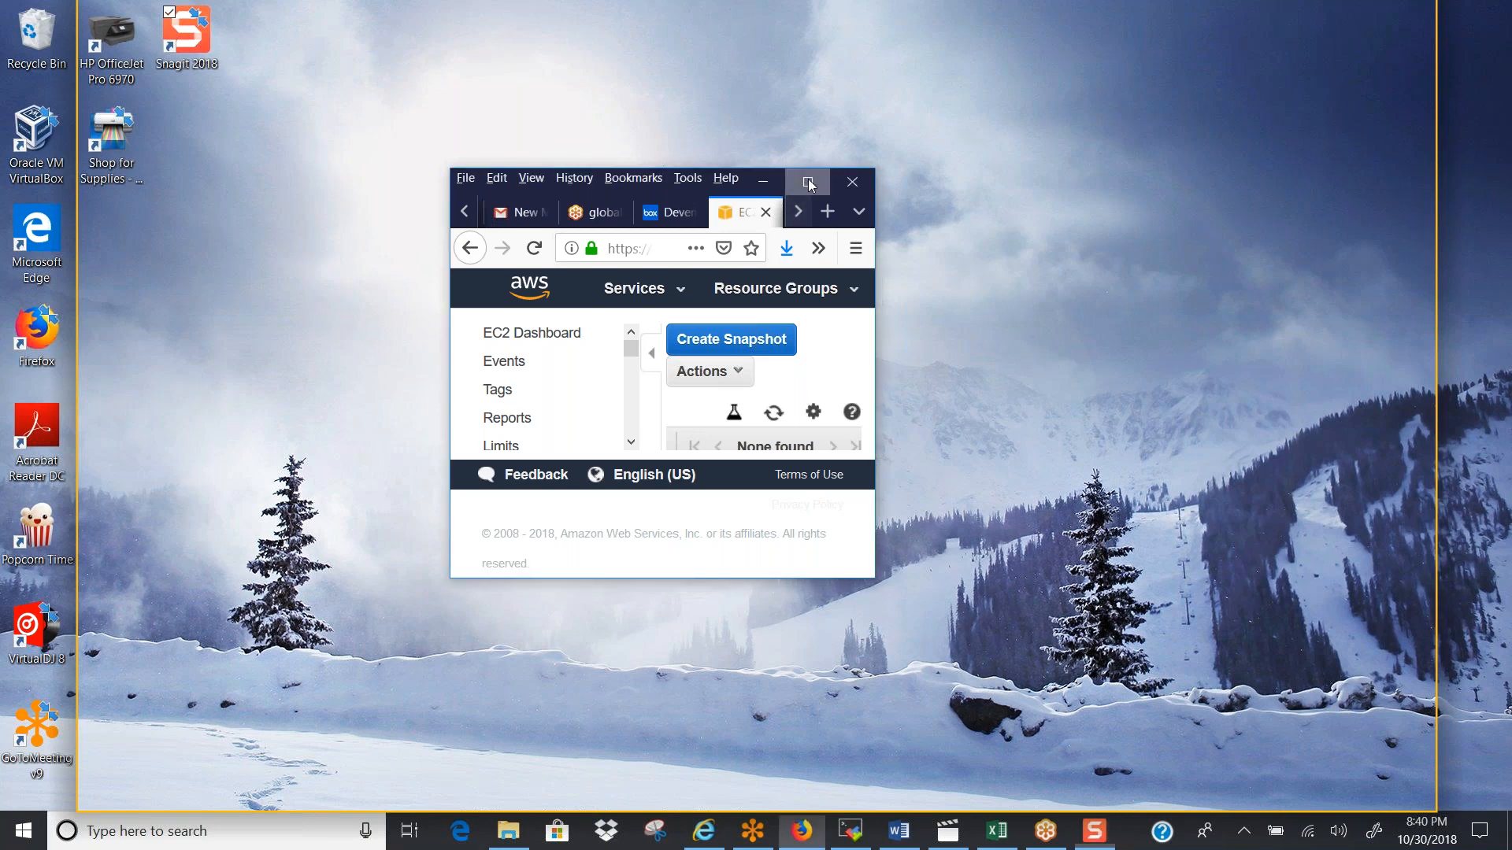
pyautogui.click(808, 183)
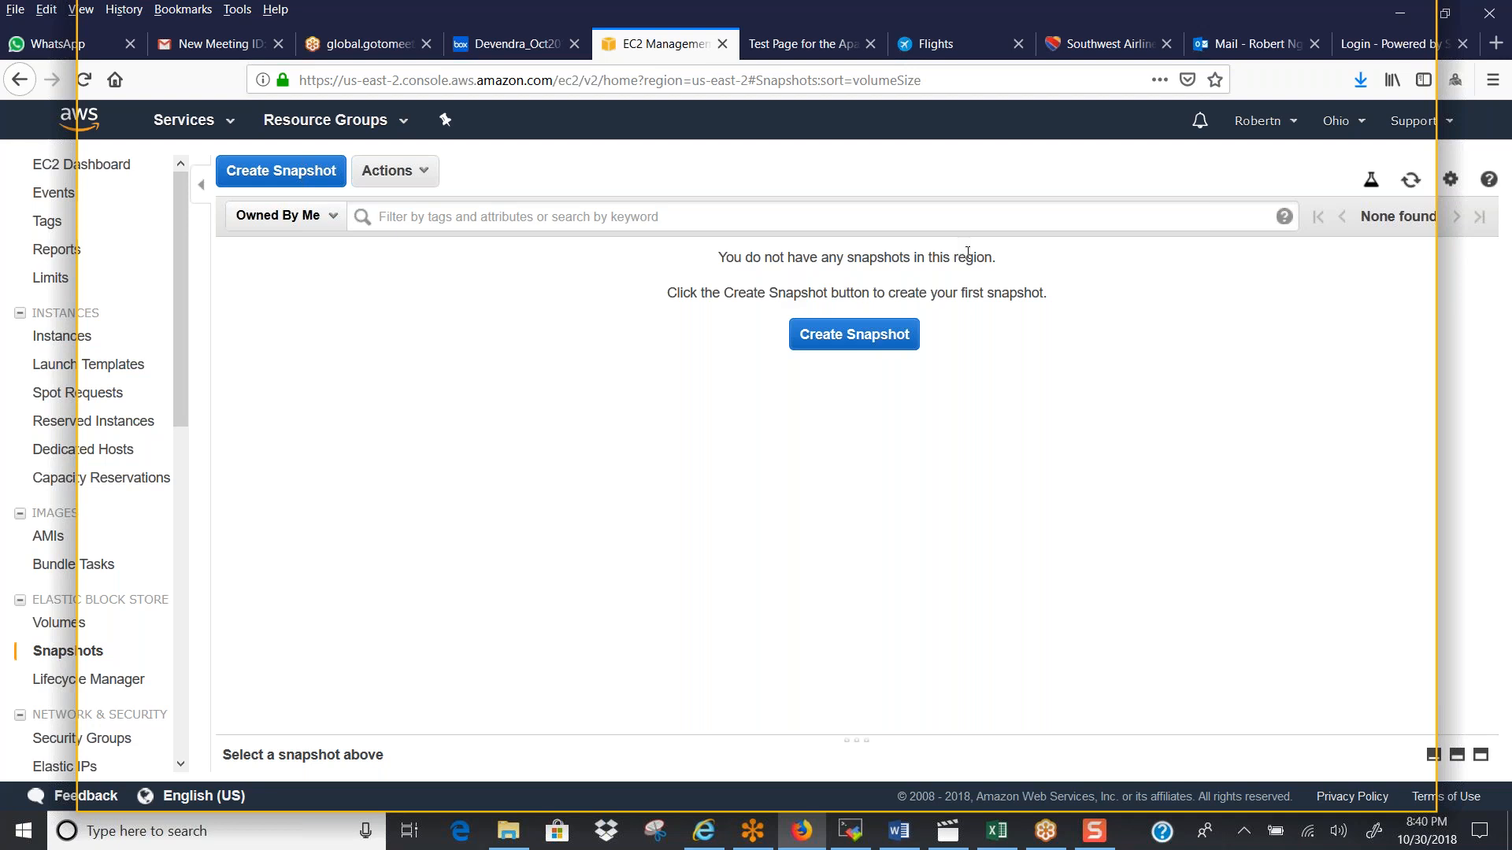
pyautogui.click(1046, 832)
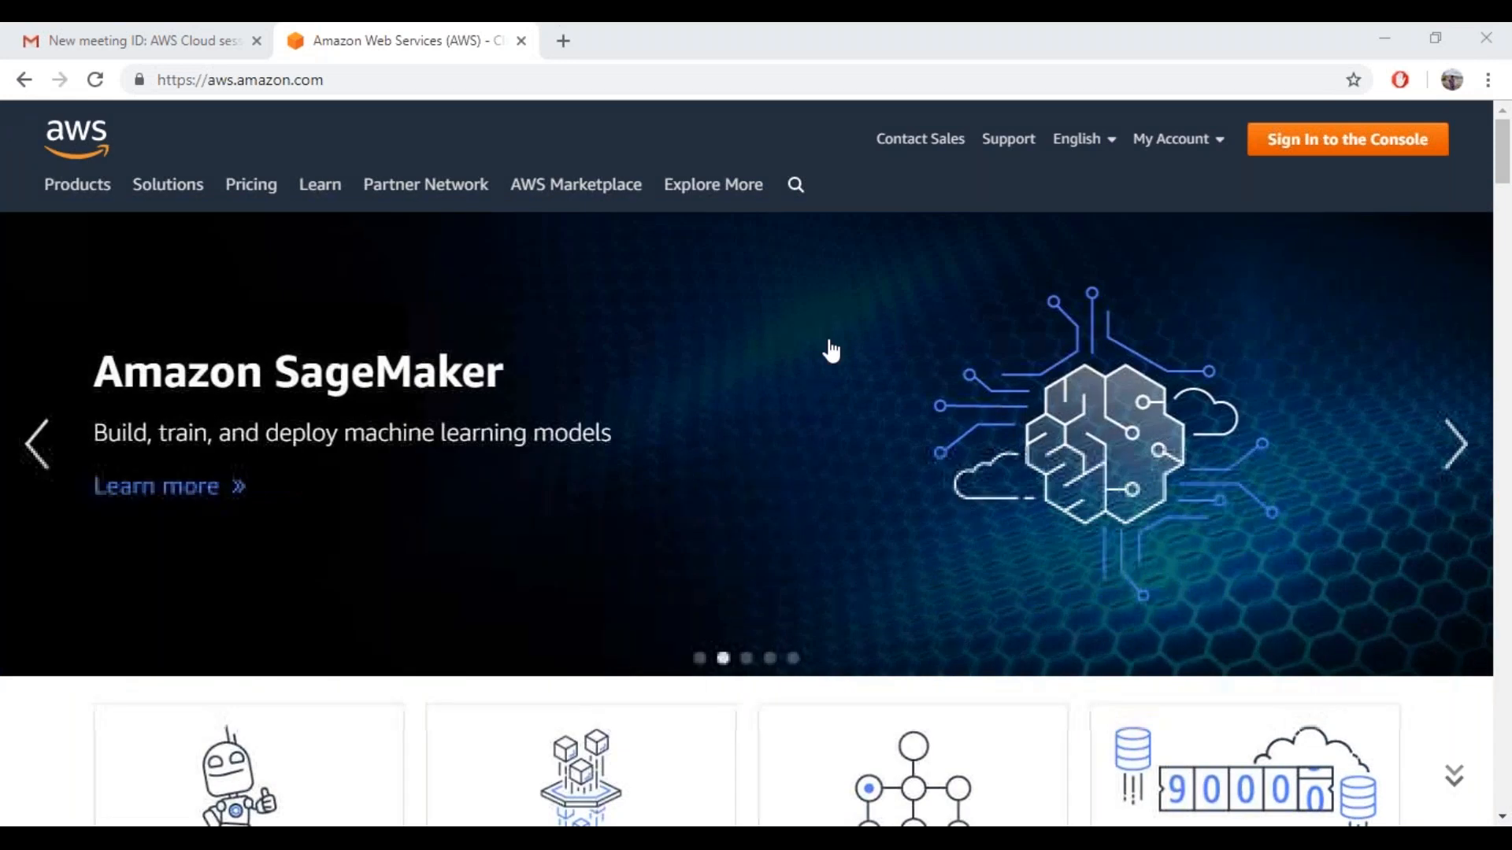
# Sign in to the AWS Management Console as root user with the account password
pyautogui.click(1323, 154)
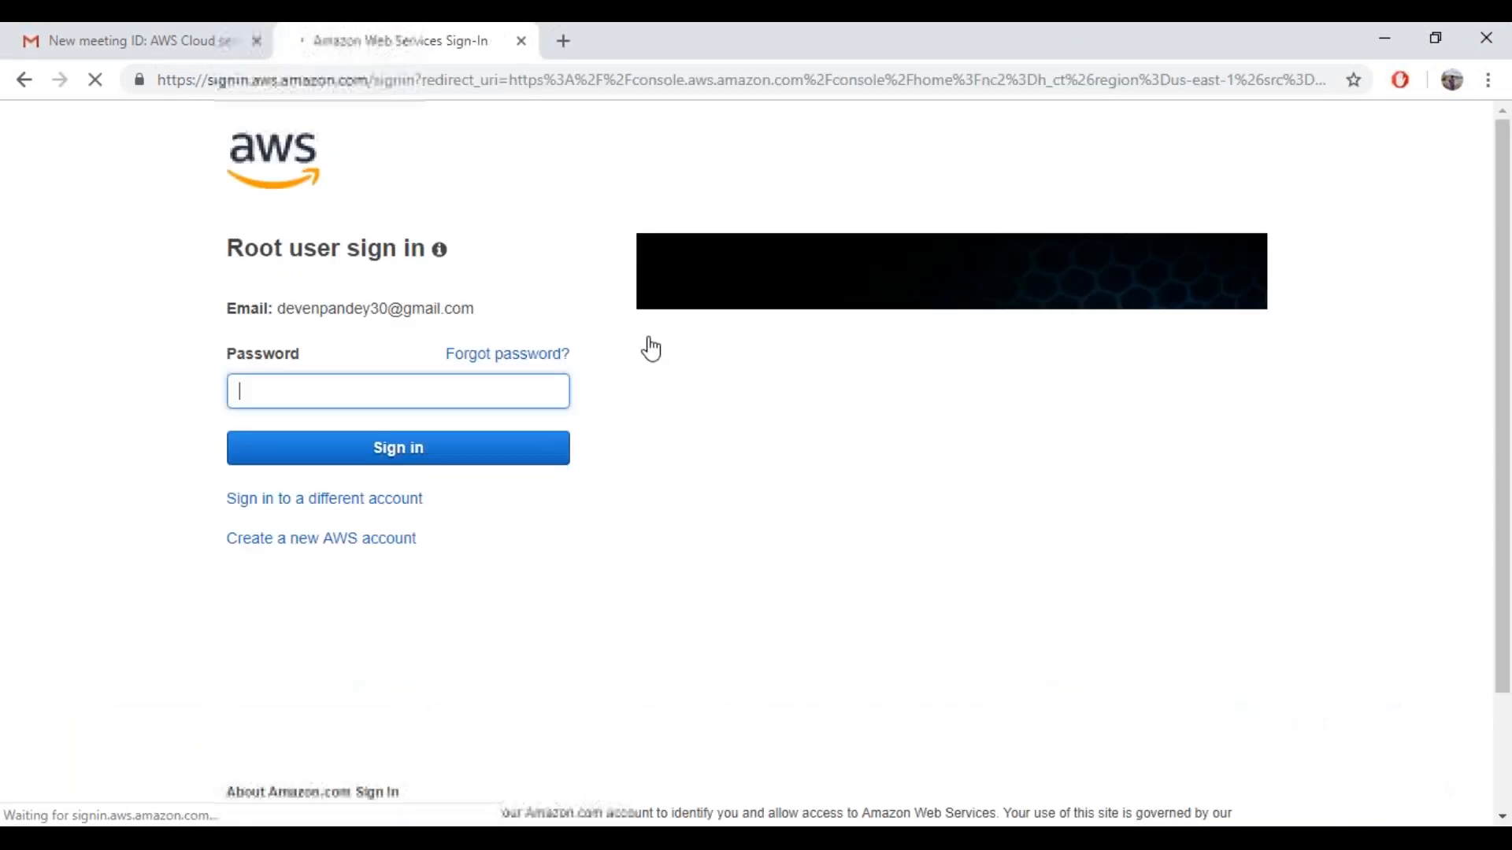
pyautogui.write('•••••')
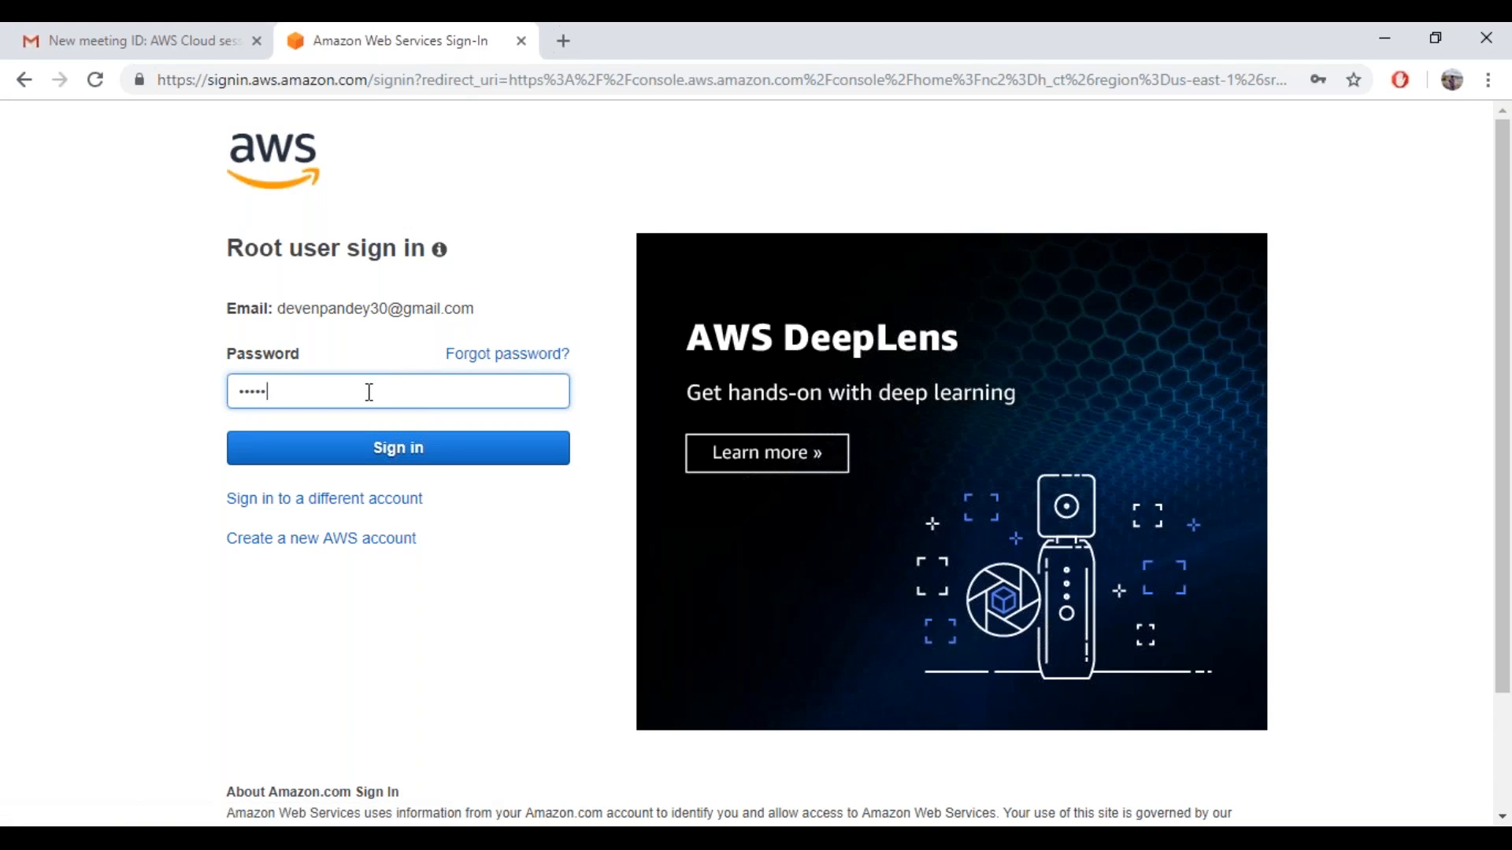
pyautogui.press('BackSpace')
pyautogui.write('•••••••••')
pyautogui.press('Return')
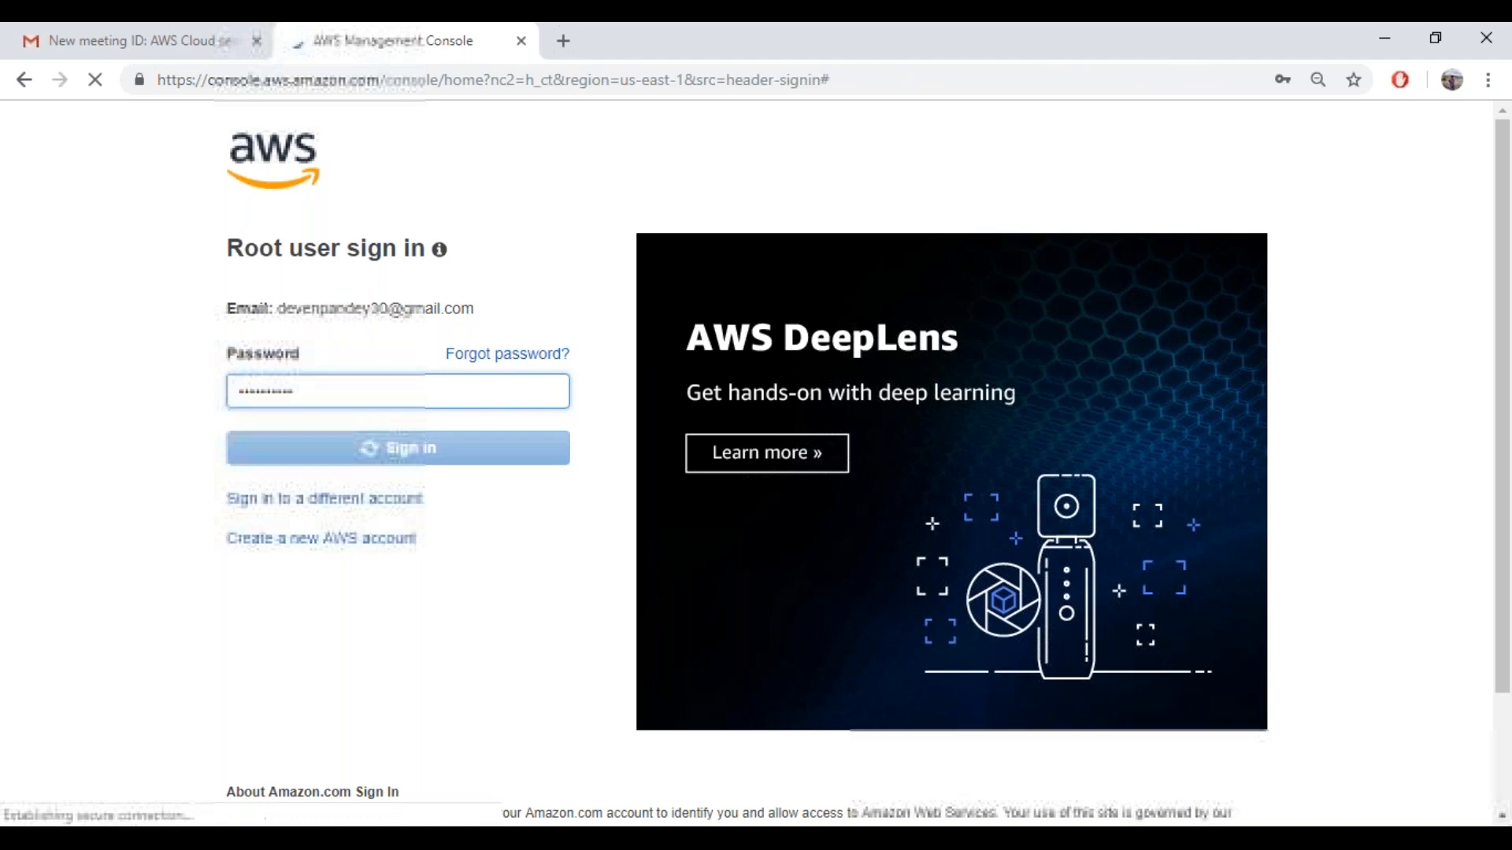
# Search for the Paint desktop app, launch it and maximize its window
pyautogui.press('super')
pyautogui.write('n')
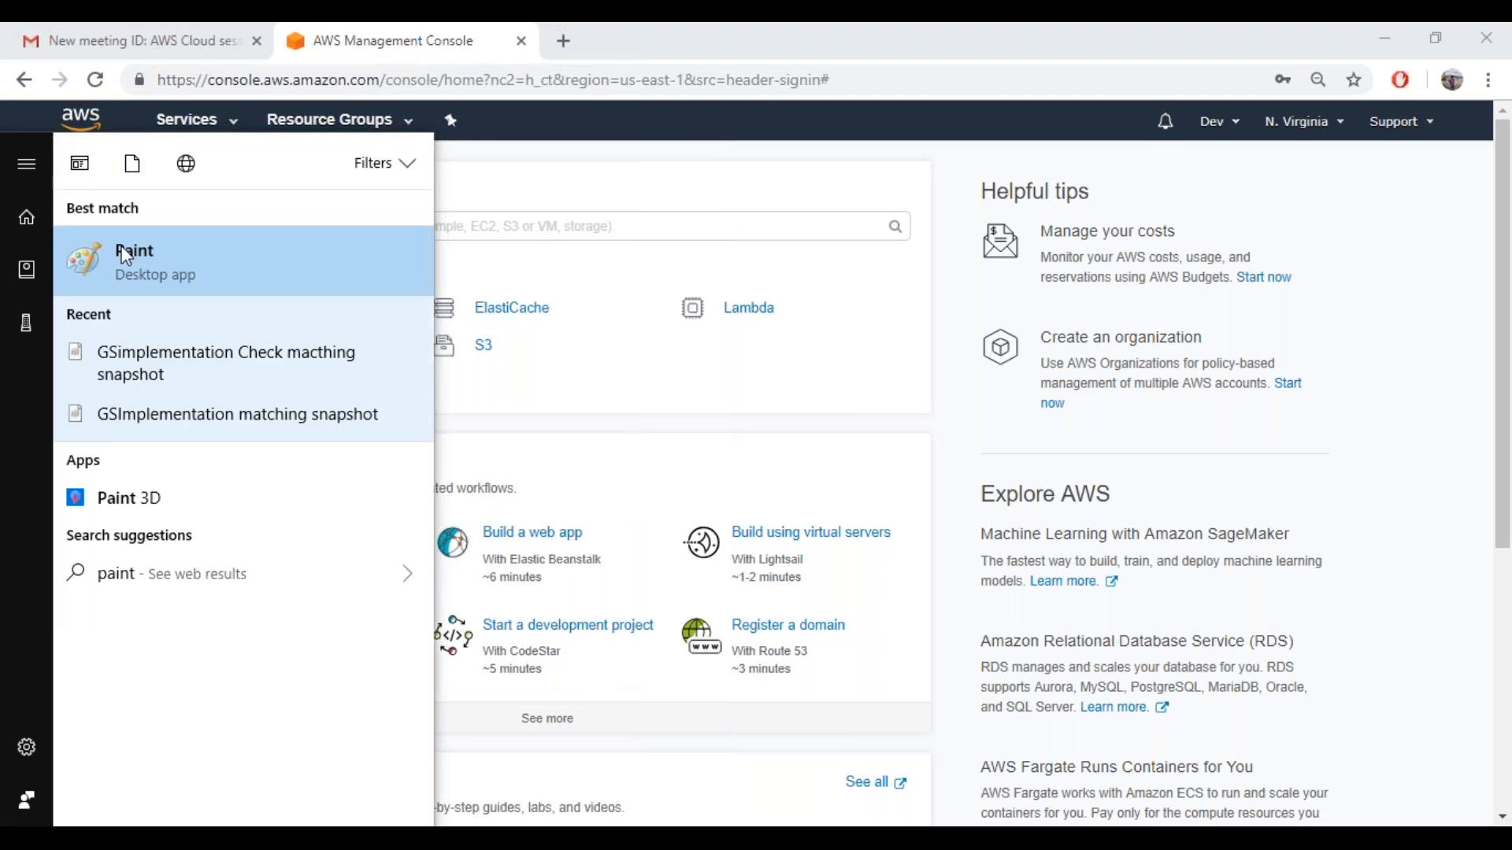
pyautogui.click(126, 257)
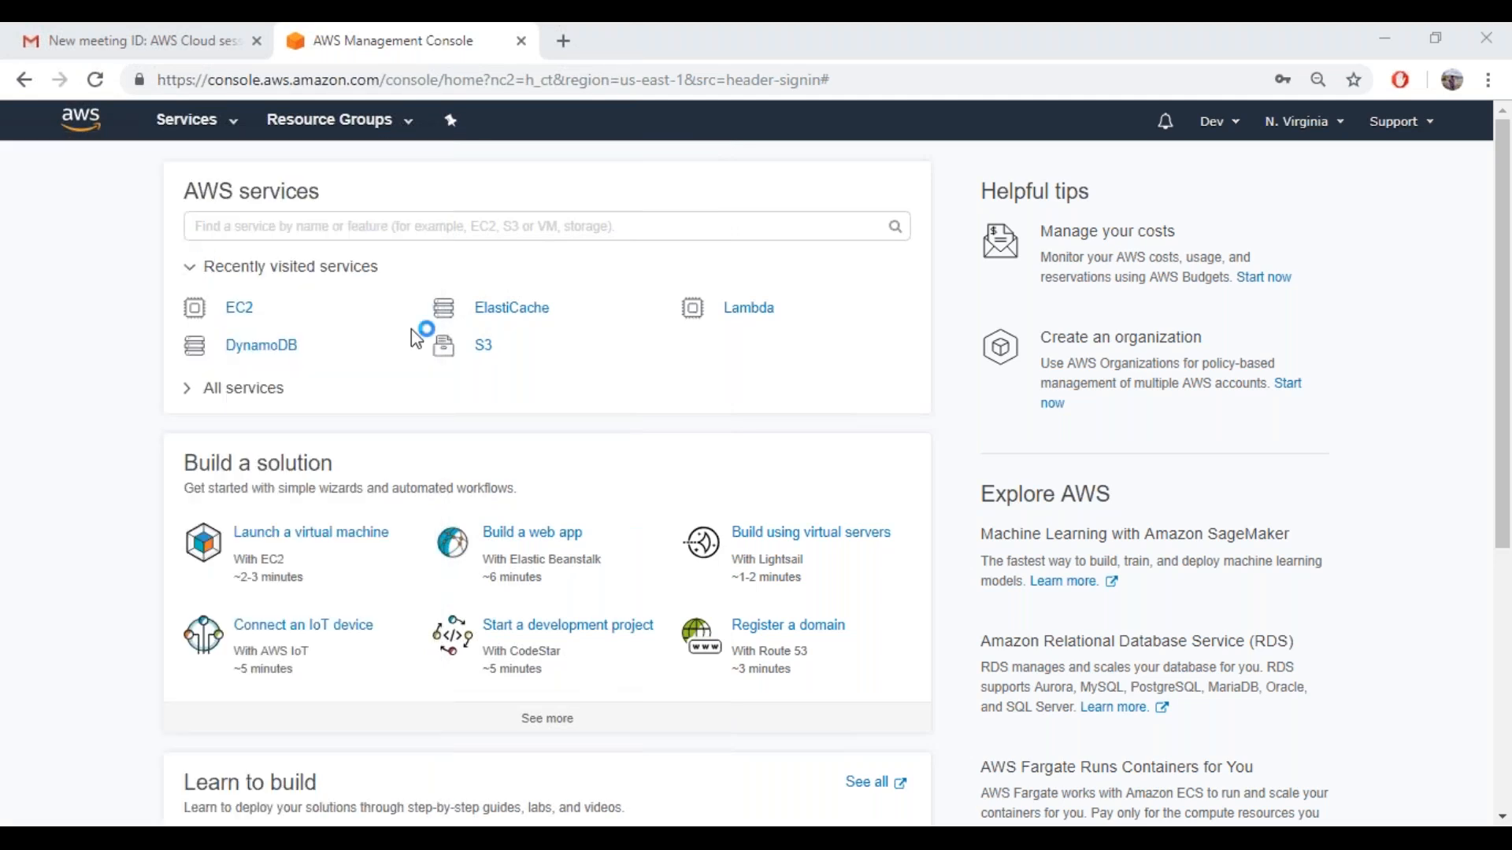
pyautogui.doubleClick(616, 163)
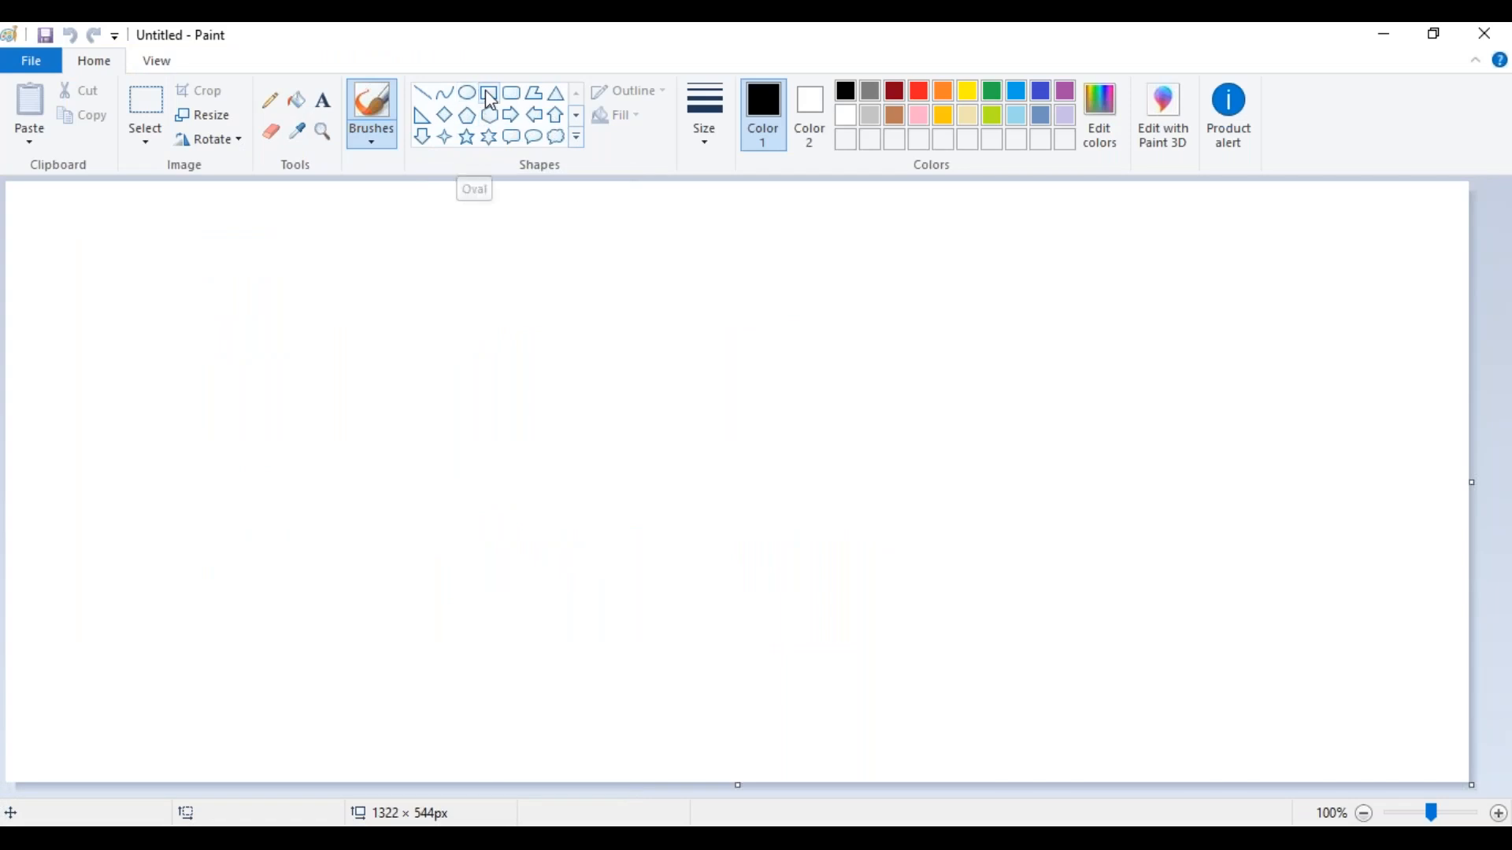
# Draw a rectangle about 940 × 477 px and, inside its left part, a rounded rectangle about 229 × 338 px
pyautogui.click(490, 97)
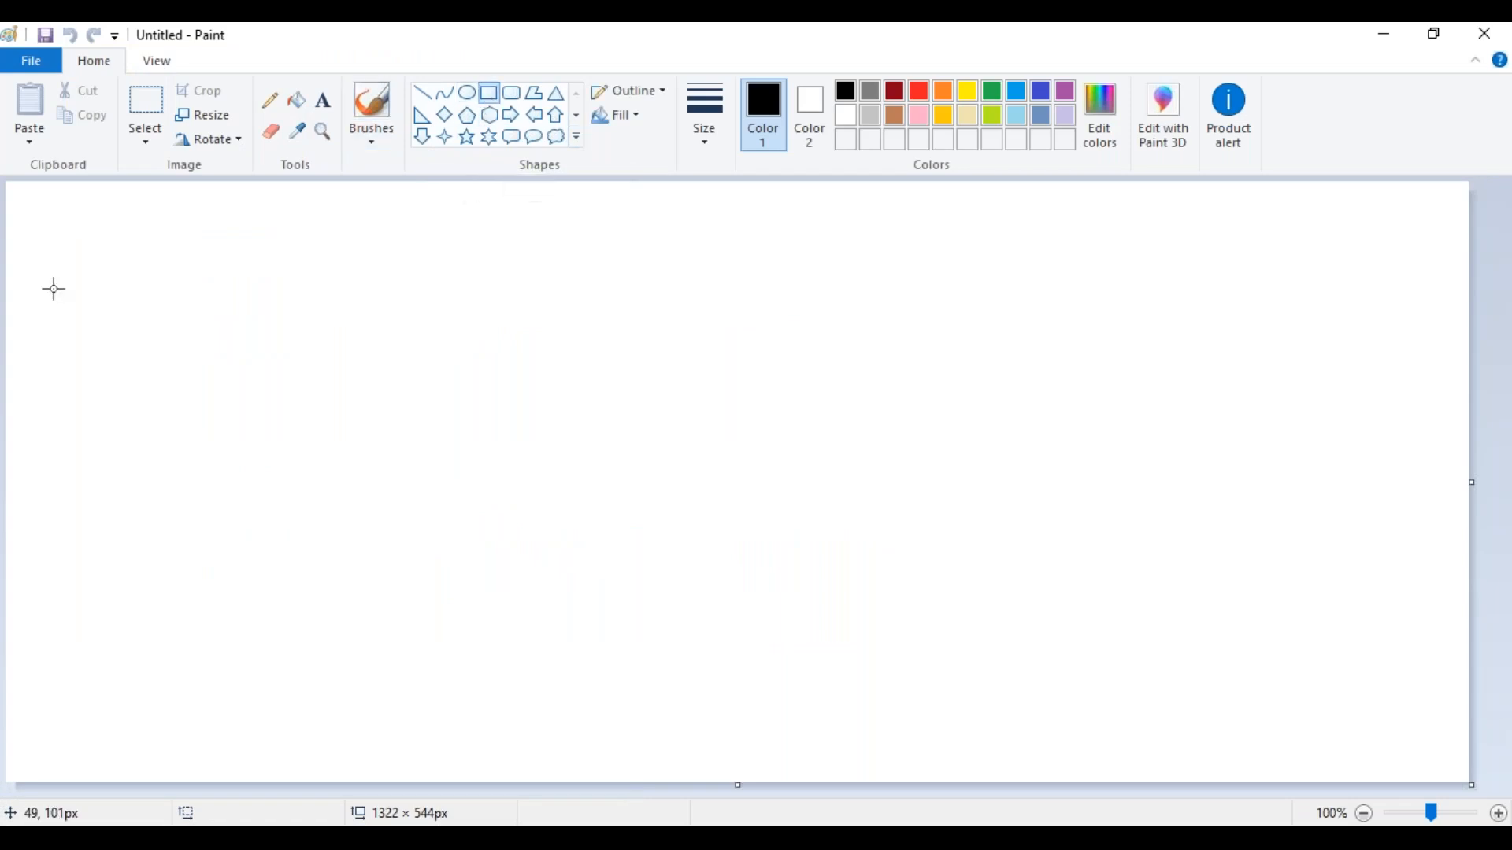
pyautogui.moveTo(59, 236)
pyautogui.mouseDown()
pyautogui.moveTo(328, 401)
pyautogui.moveTo(687, 587)
pyautogui.moveTo(1090, 743)
pyautogui.moveTo(1100, 763)
pyautogui.mouseUp()
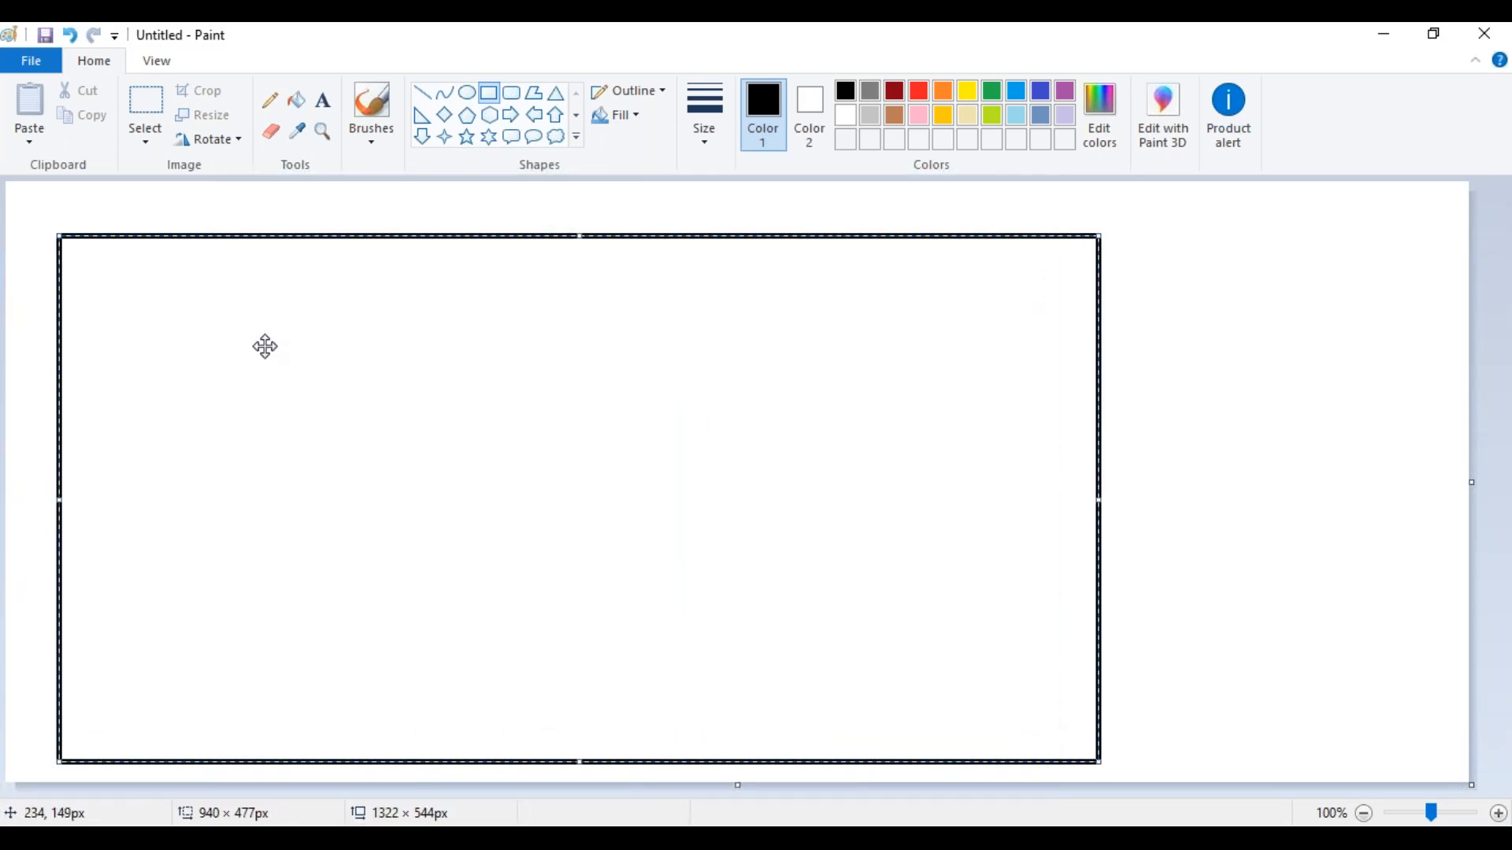
pyautogui.click(513, 96)
pyautogui.moveTo(105, 309); pyautogui.dragTo(162, 376)
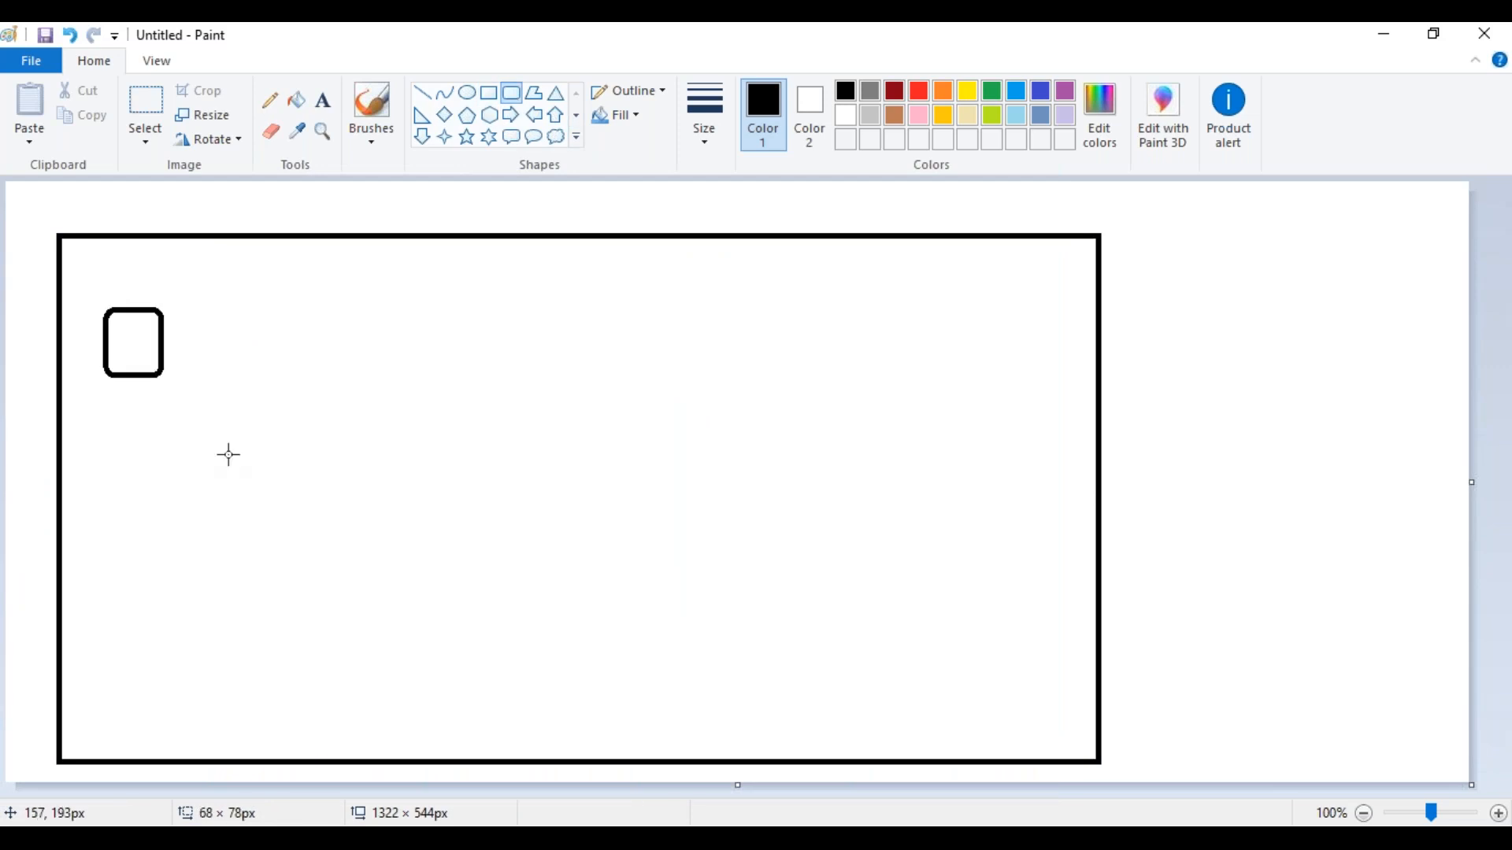
pyautogui.moveTo(228, 454); pyautogui.dragTo(358, 682)
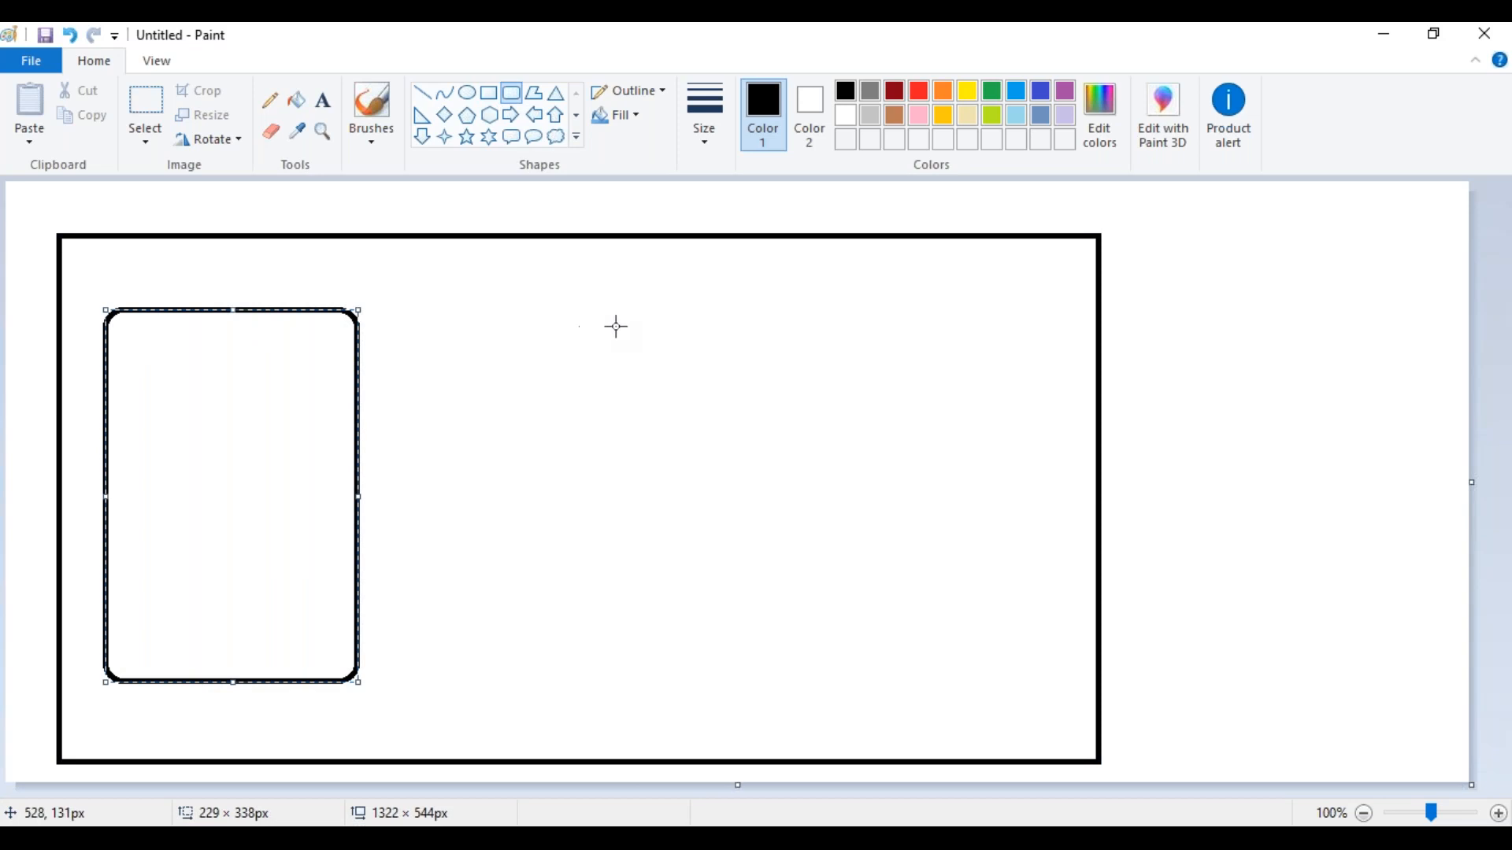
# Draw a second, larger rounded rectangle inside the right part of the outer rectangle
pyautogui.click(682, 308)
pyautogui.moveTo(682, 307); pyautogui.dragTo(999, 708)
pyautogui.click(363, 527)
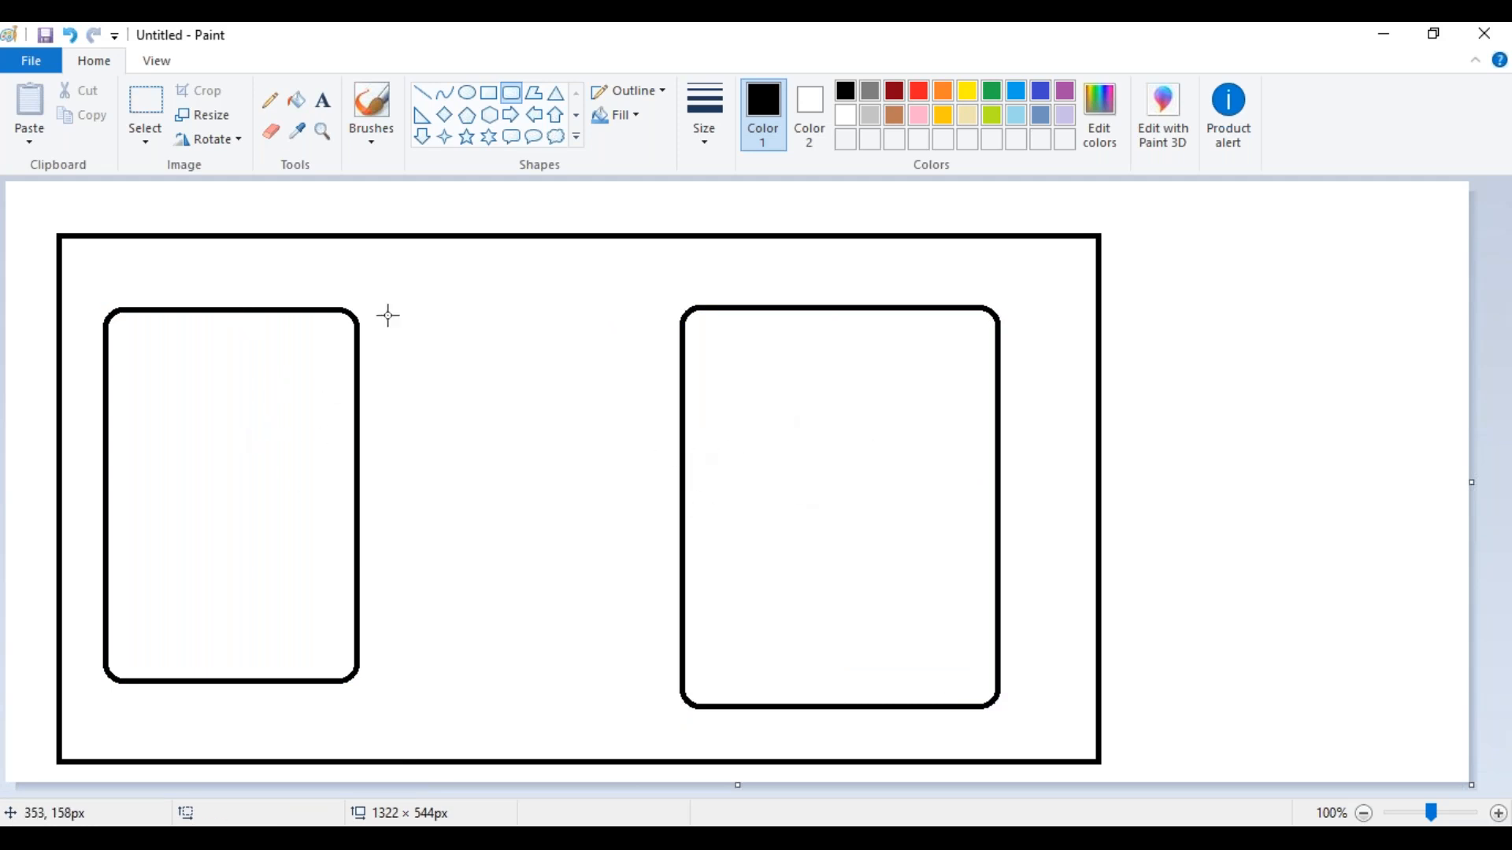
# Inside the left rounded rectangle, draw two stacked ovals, the lower about 41 × 63 px, and two stacked diamonds beside them, the lower about 70 × 61 px
pyautogui.click(467, 92)
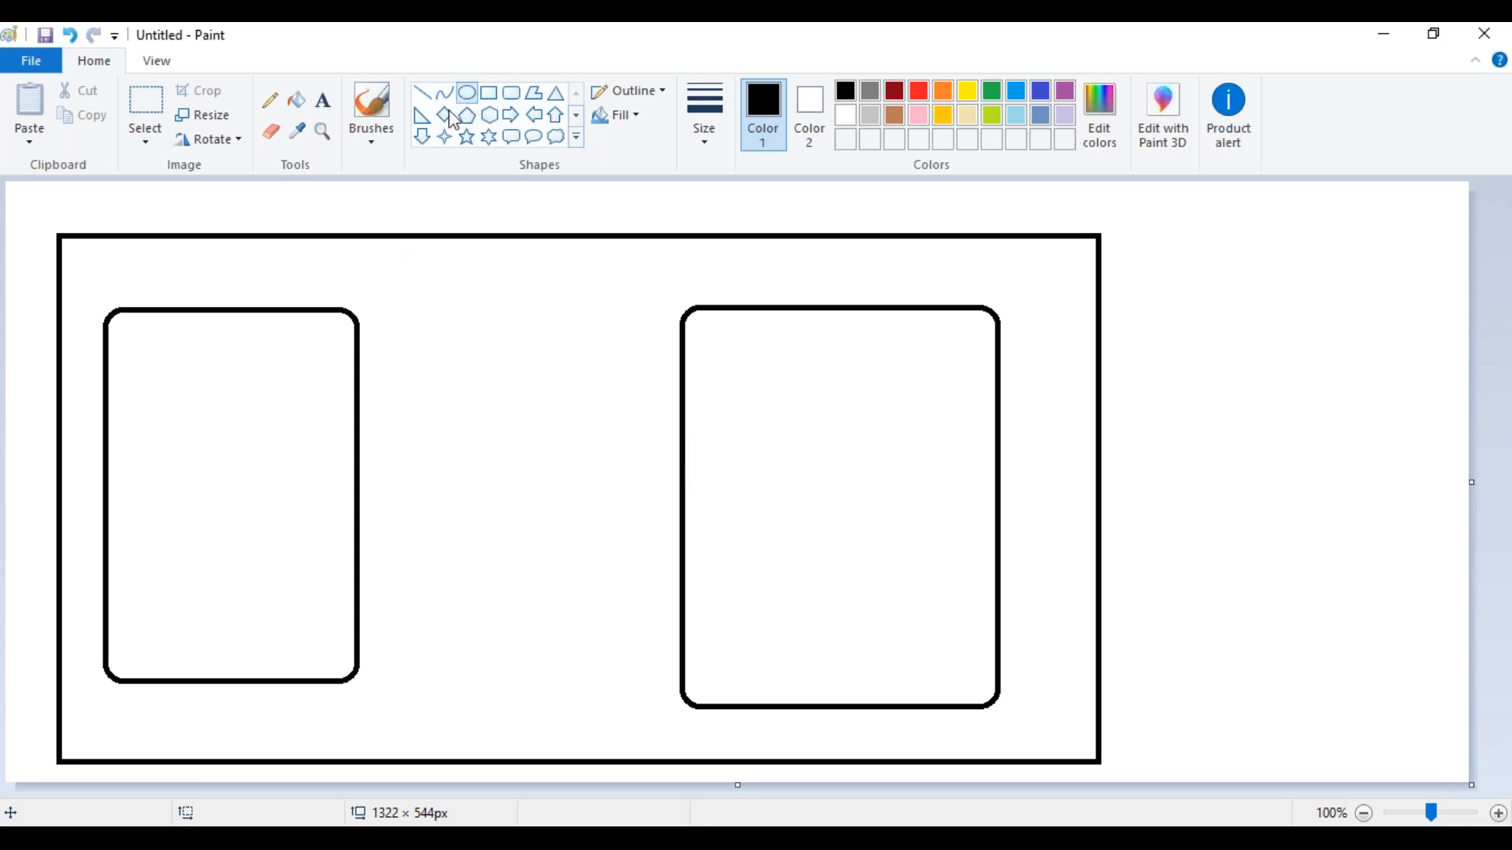
pyautogui.moveTo(273, 369); pyautogui.dragTo(323, 435)
pyautogui.moveTo(277, 486); pyautogui.dragTo(327, 556)
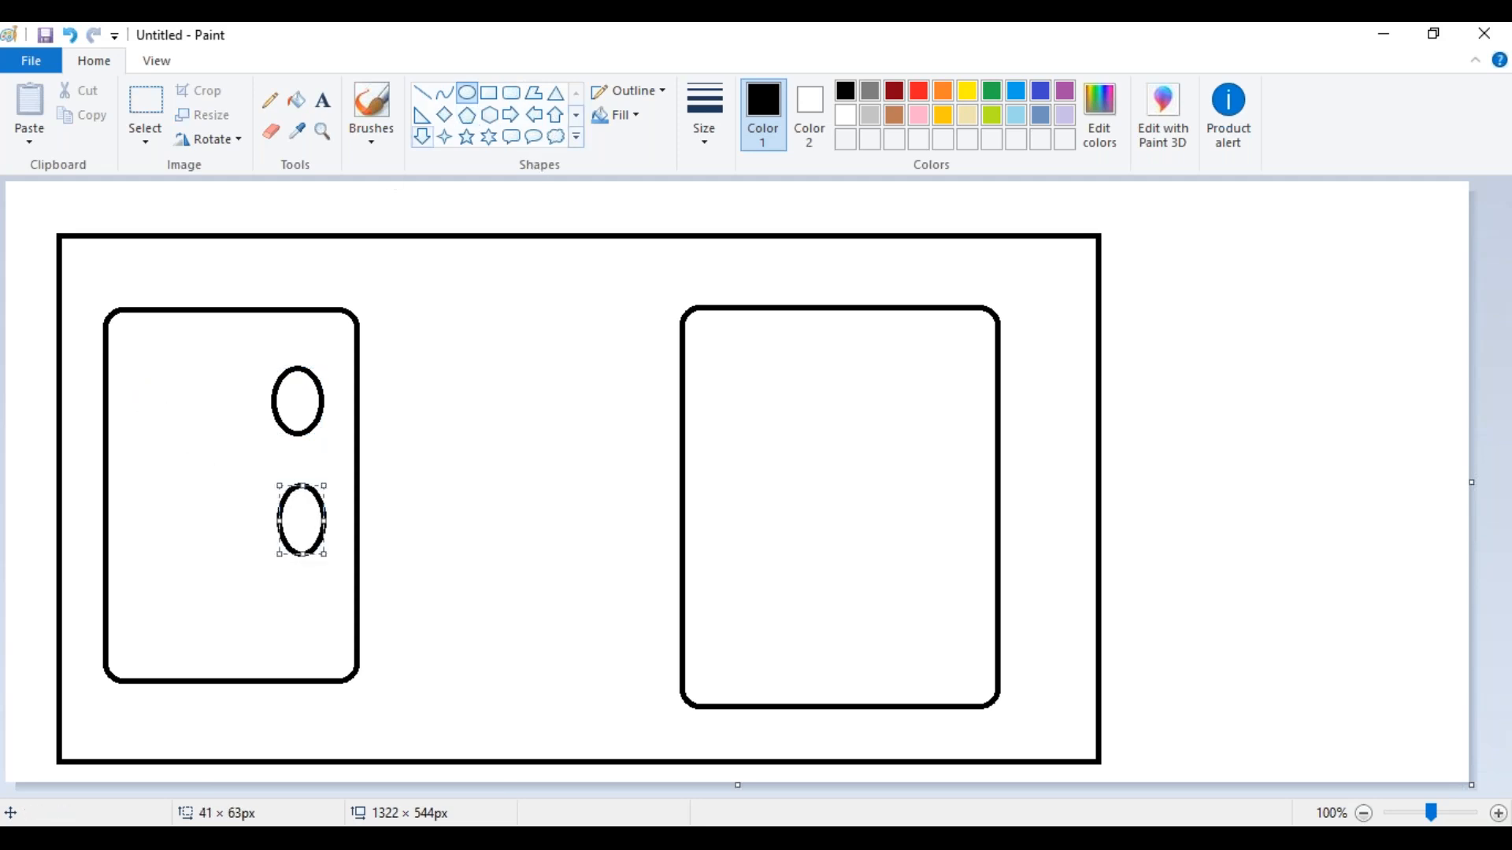
pyautogui.moveTo(139, 378); pyautogui.dragTo(182, 424)
pyautogui.hotkey('ctrl', 'z')
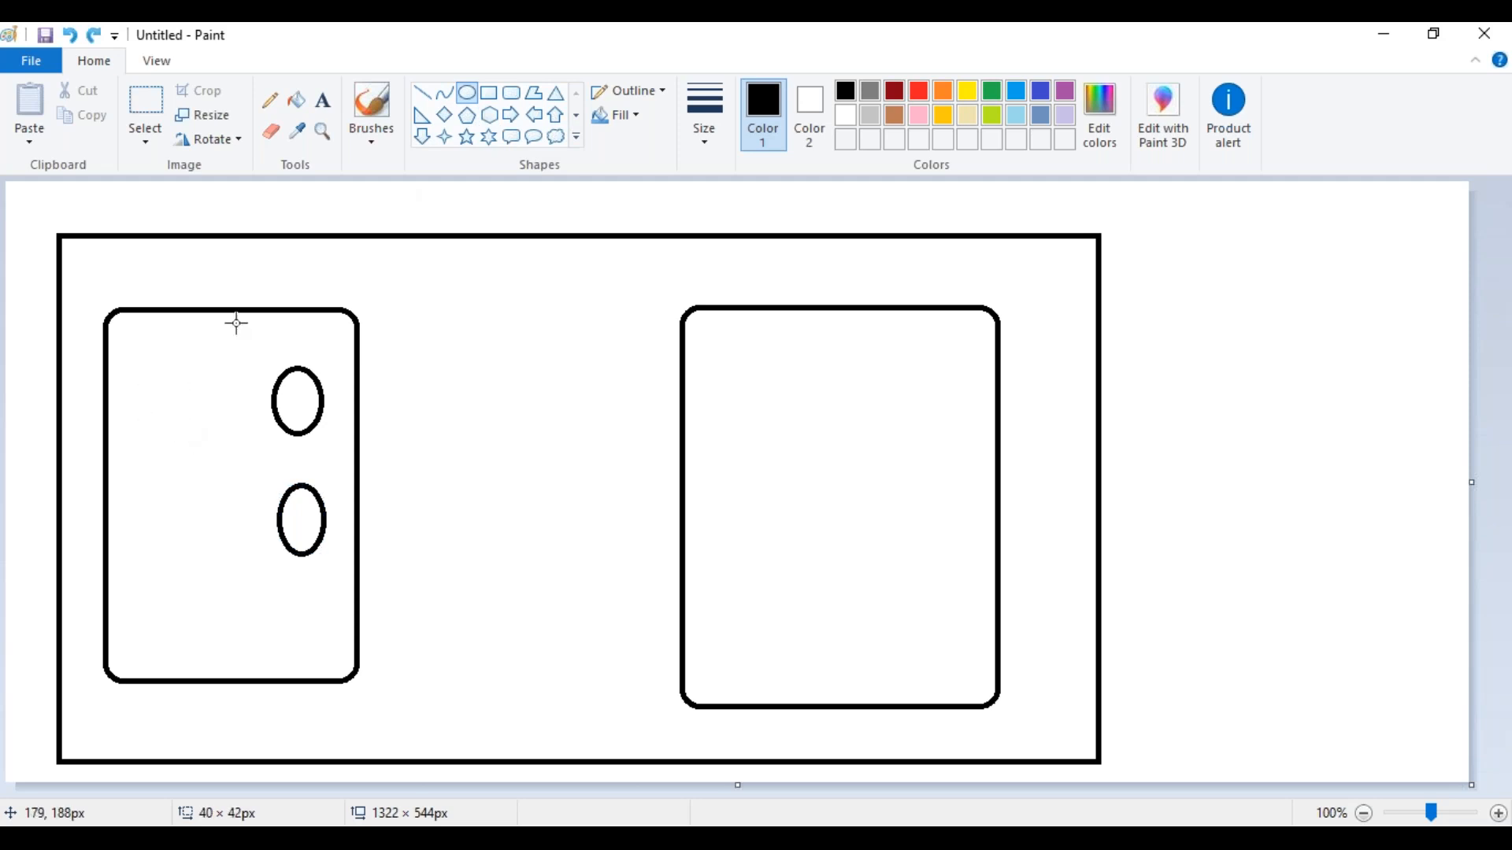
pyautogui.click(445, 114)
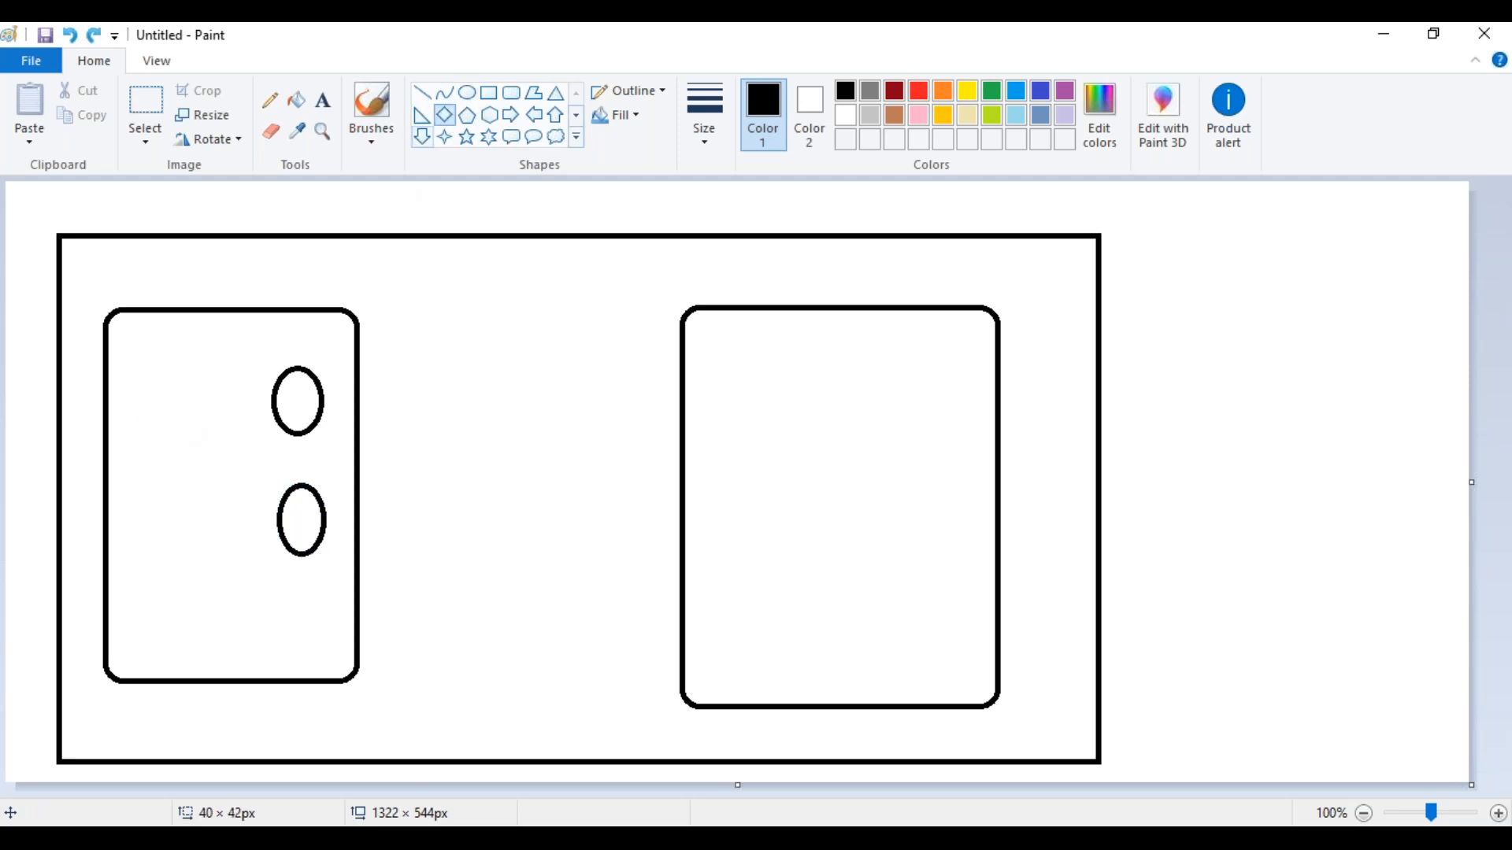
pyautogui.moveTo(144, 383); pyautogui.dragTo(212, 454)
pyautogui.moveTo(153, 504); pyautogui.dragTo(232, 571)
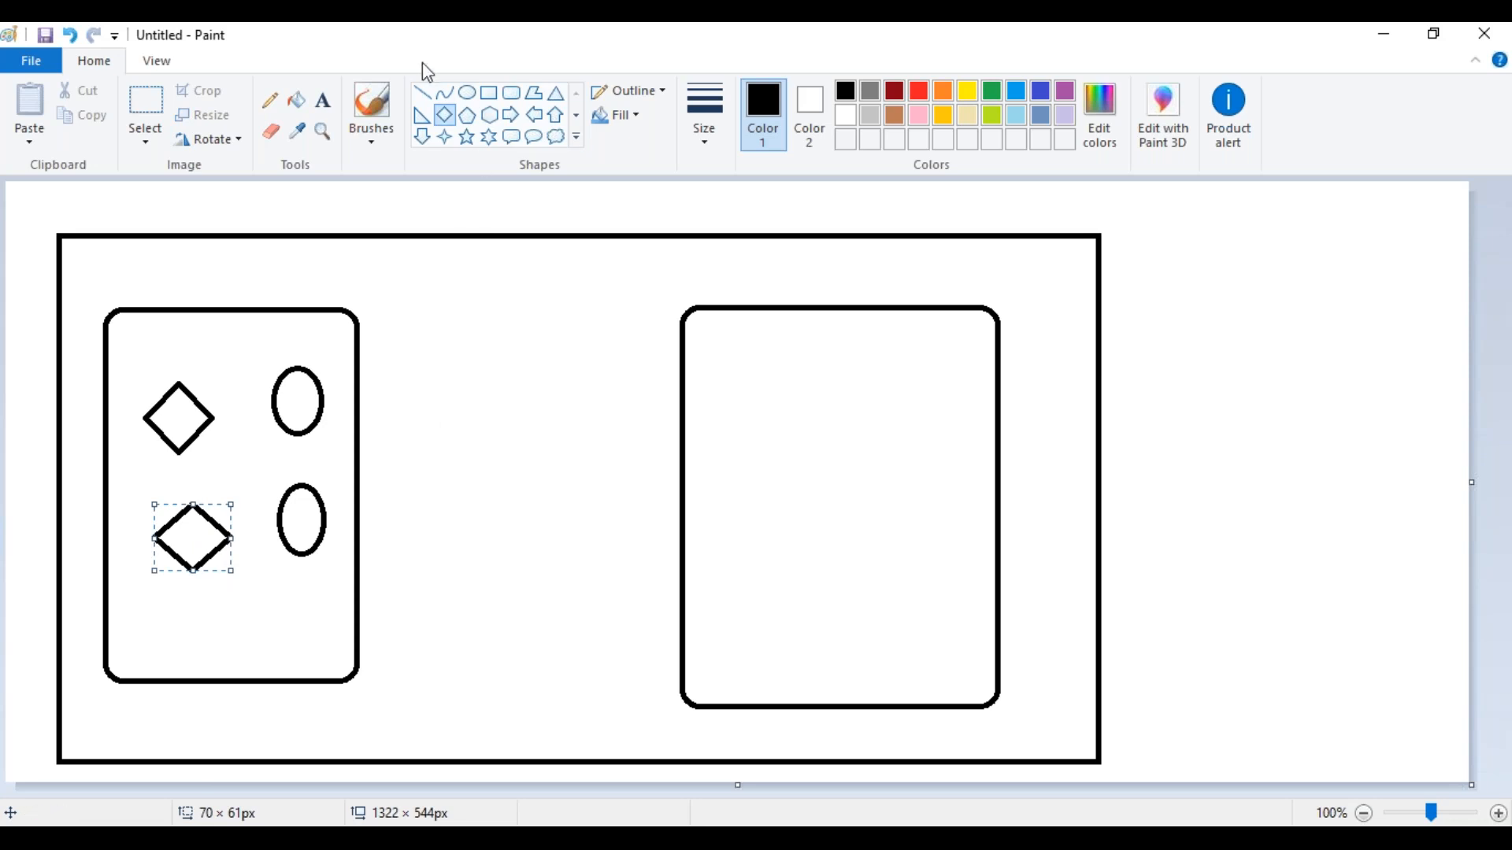
# Draw a nearly horizontal line about 247 px long from the right rounded rectangle past the outer rectangle, and an up arrow about 82 × 199 px at its end
pyautogui.click(422, 92)
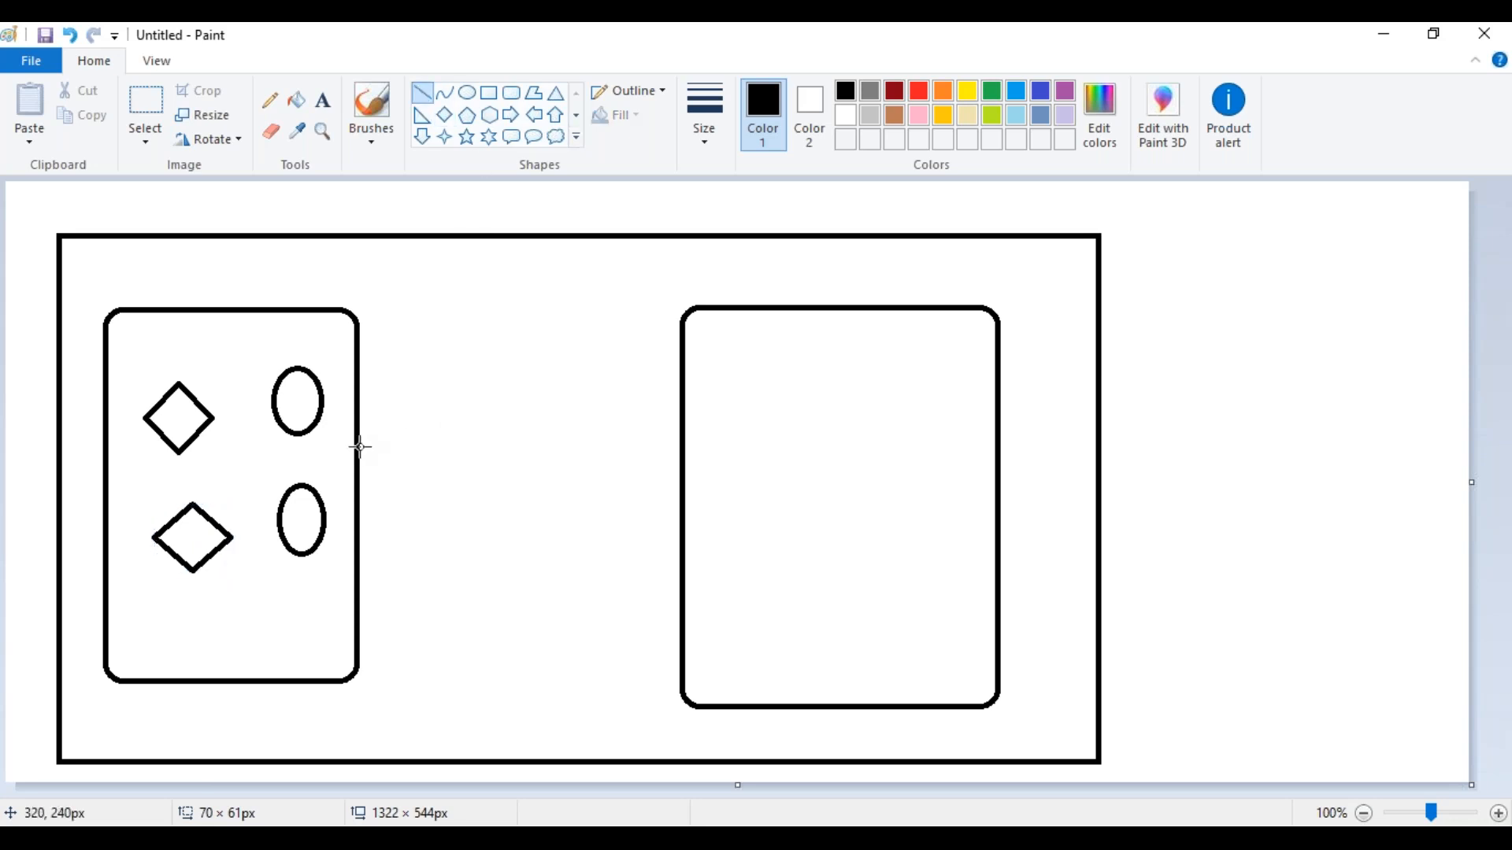
pyautogui.moveTo(1000, 462); pyautogui.dragTo(1274, 457)
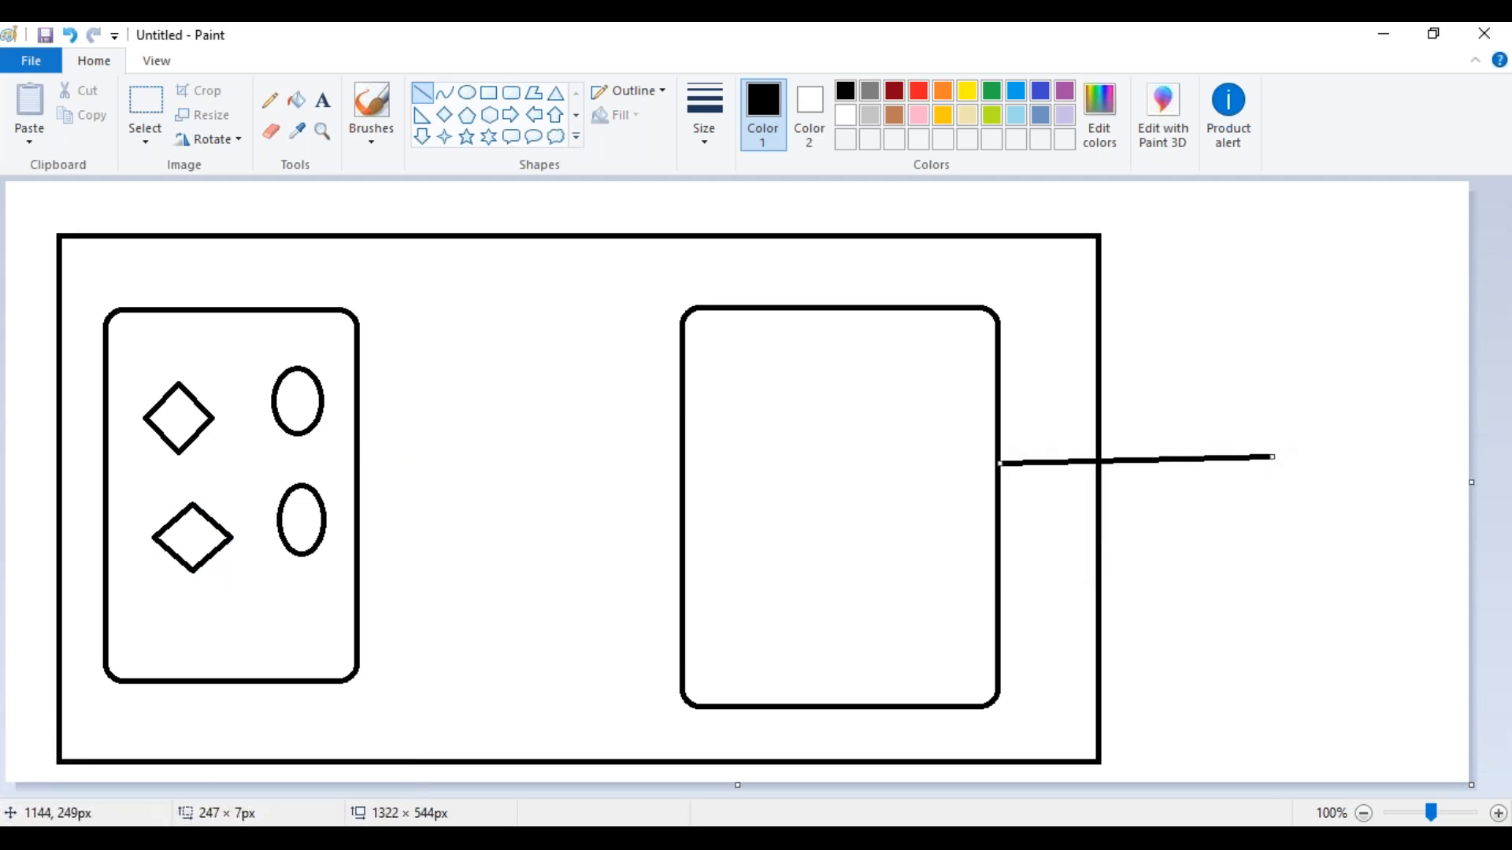
pyautogui.click(556, 115)
pyautogui.moveTo(1282, 379); pyautogui.dragTo(1372, 598)
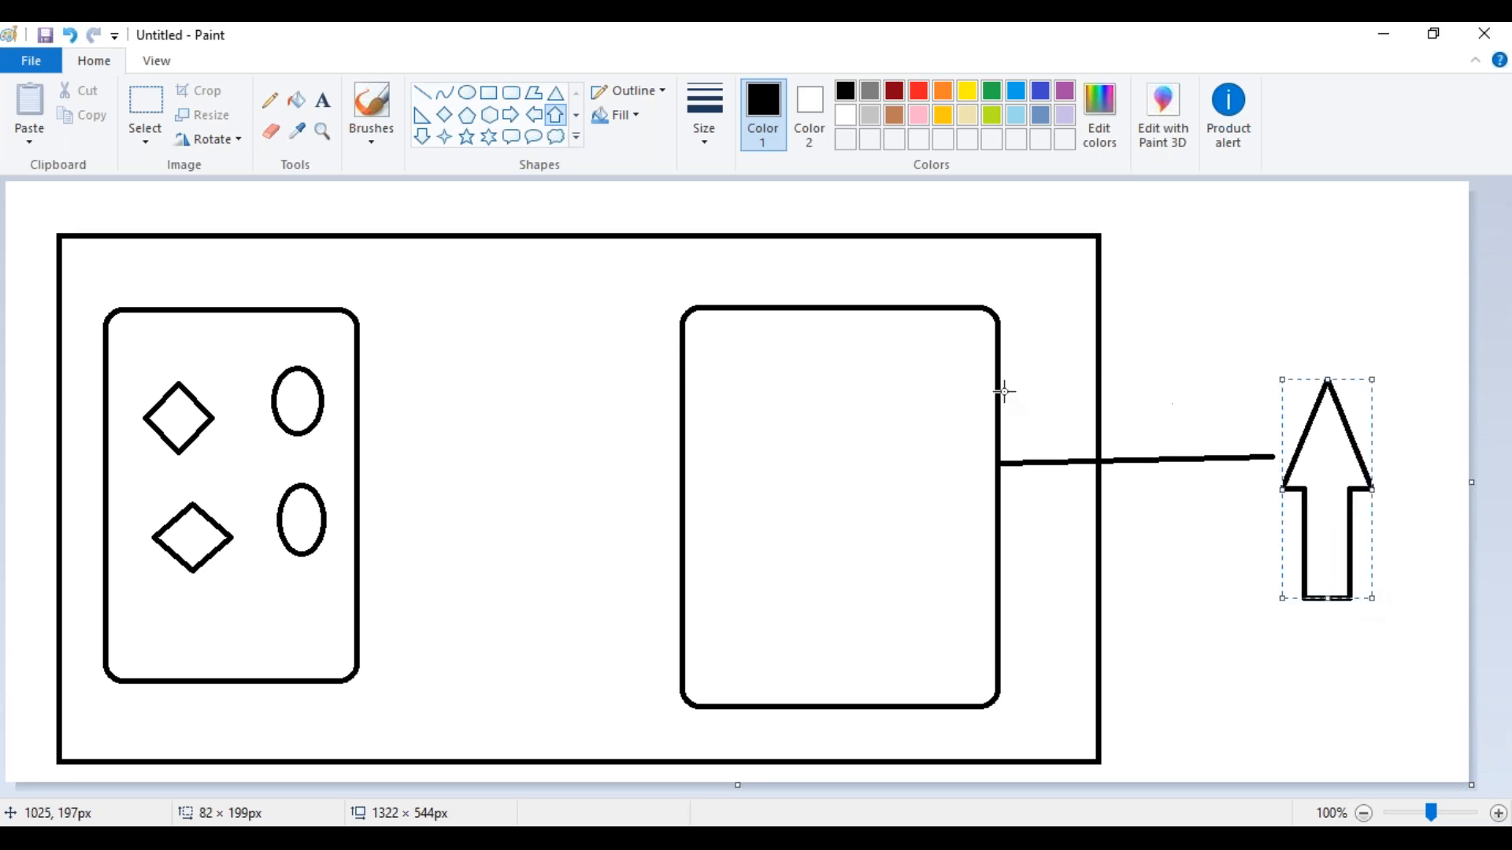
# Inside the right rounded rectangle, draw two stacked ovals, the lower about 56 × 78 px, and two pentagons beside them, the lower about 76 × 78 px
pyautogui.click(467, 92)
pyautogui.moveTo(892, 393); pyautogui.dragTo(950, 482)
pyautogui.moveTo(901, 552); pyautogui.dragTo(962, 638)
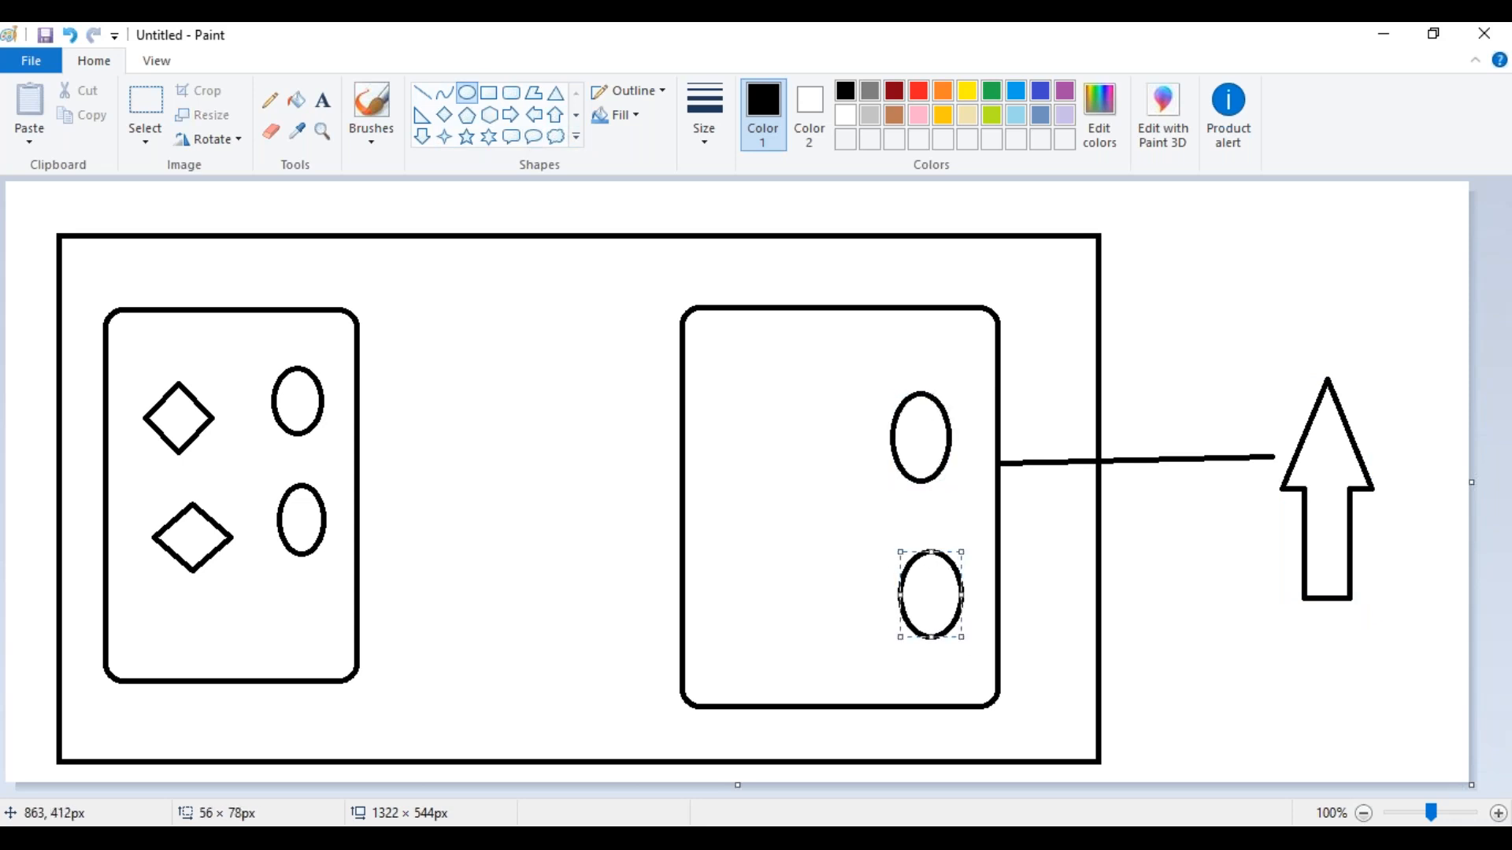
pyautogui.click(467, 115)
pyautogui.moveTo(737, 385); pyautogui.dragTo(830, 495)
pyautogui.moveTo(753, 543); pyautogui.dragTo(838, 628)
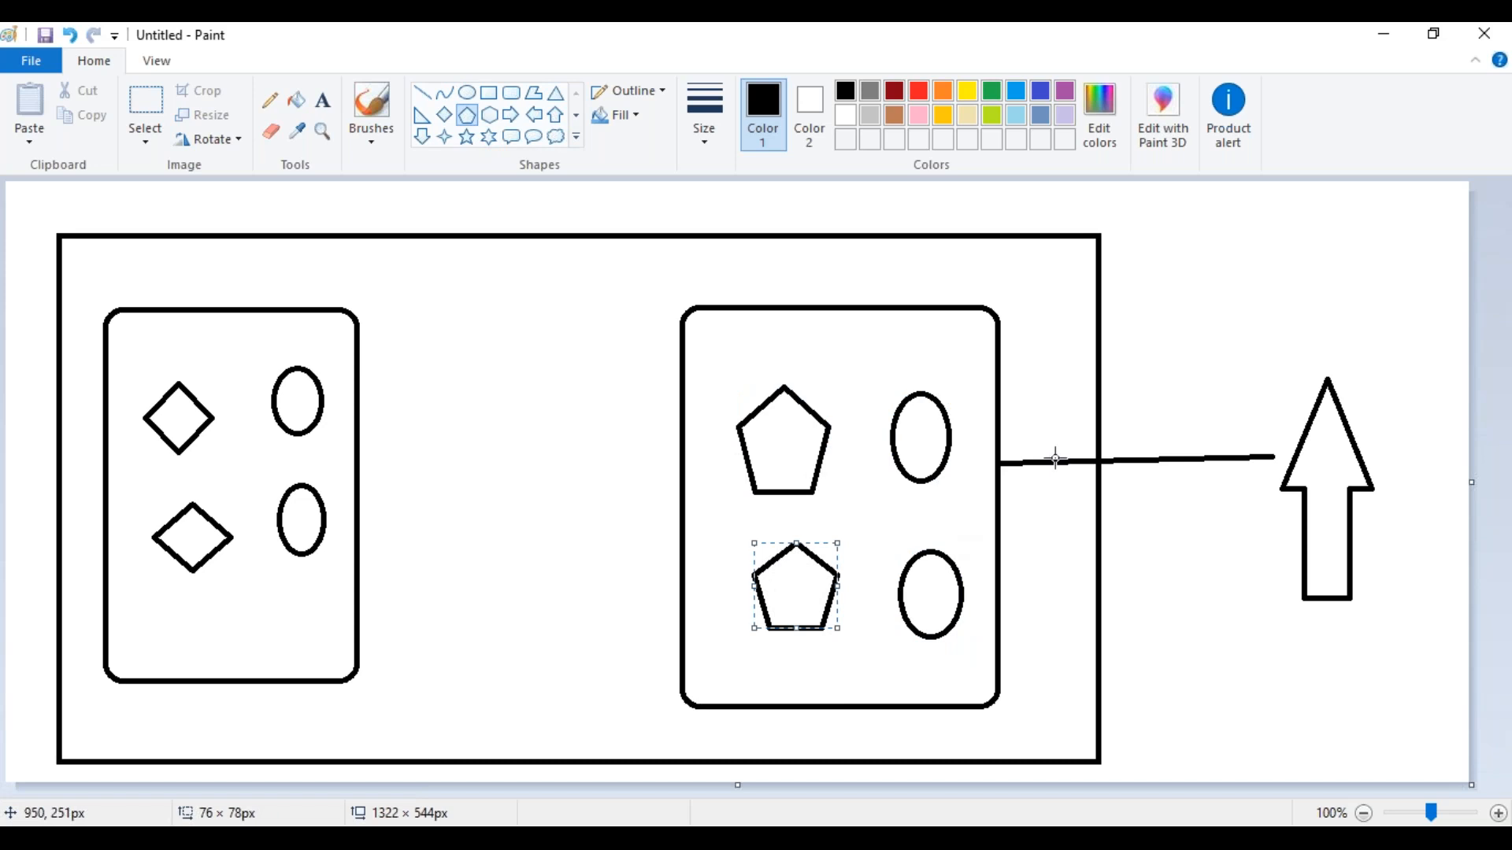
# Draw an orange oval about 51 × 62 px on the connecting line just inside the outer rectangle and fill both its halves with orange
pyautogui.click(467, 93)
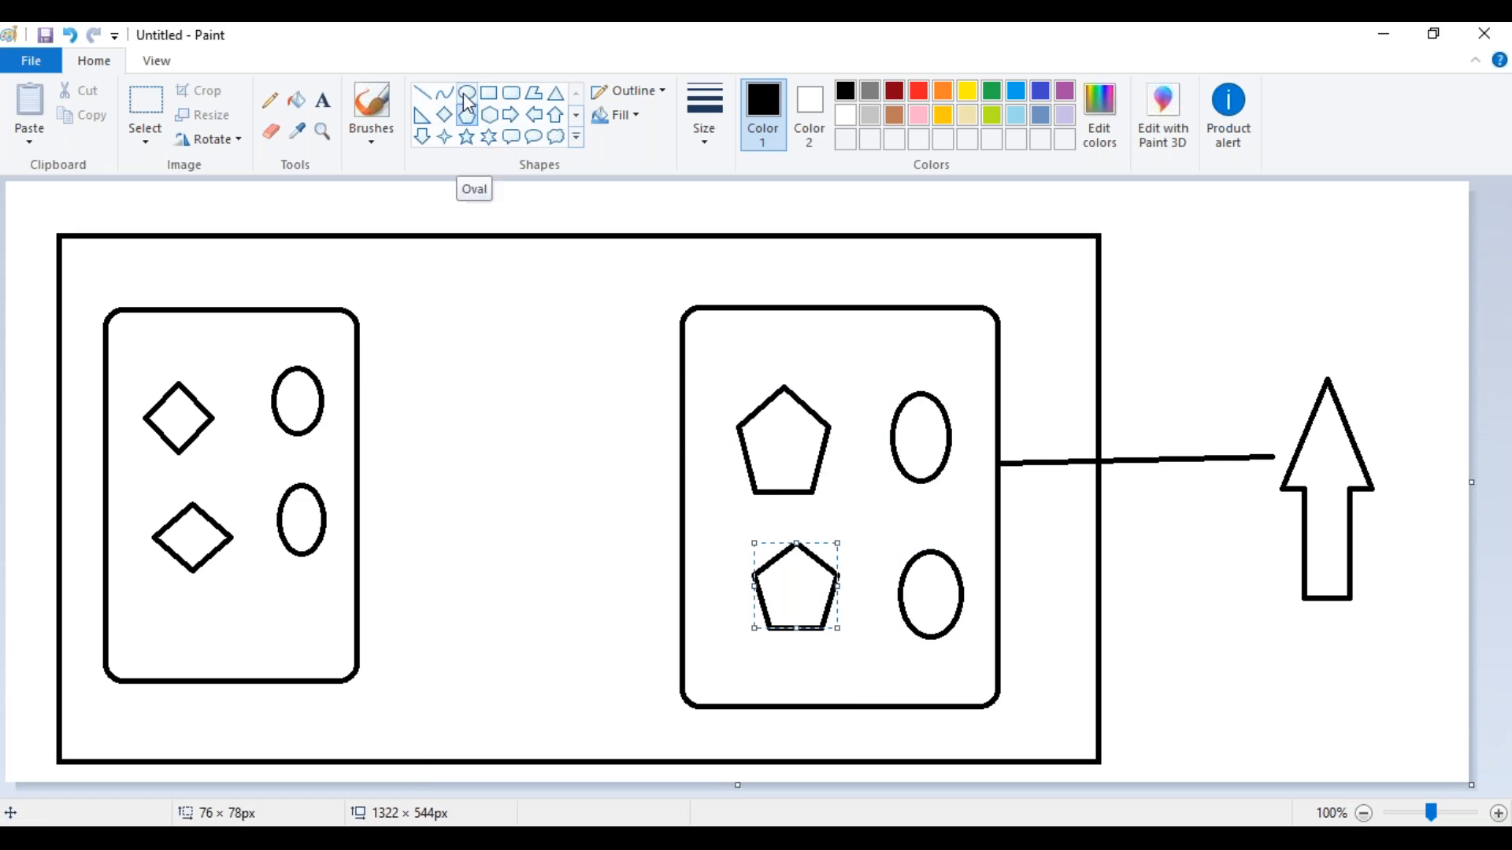
pyautogui.moveTo(1047, 433); pyautogui.dragTo(1083, 501)
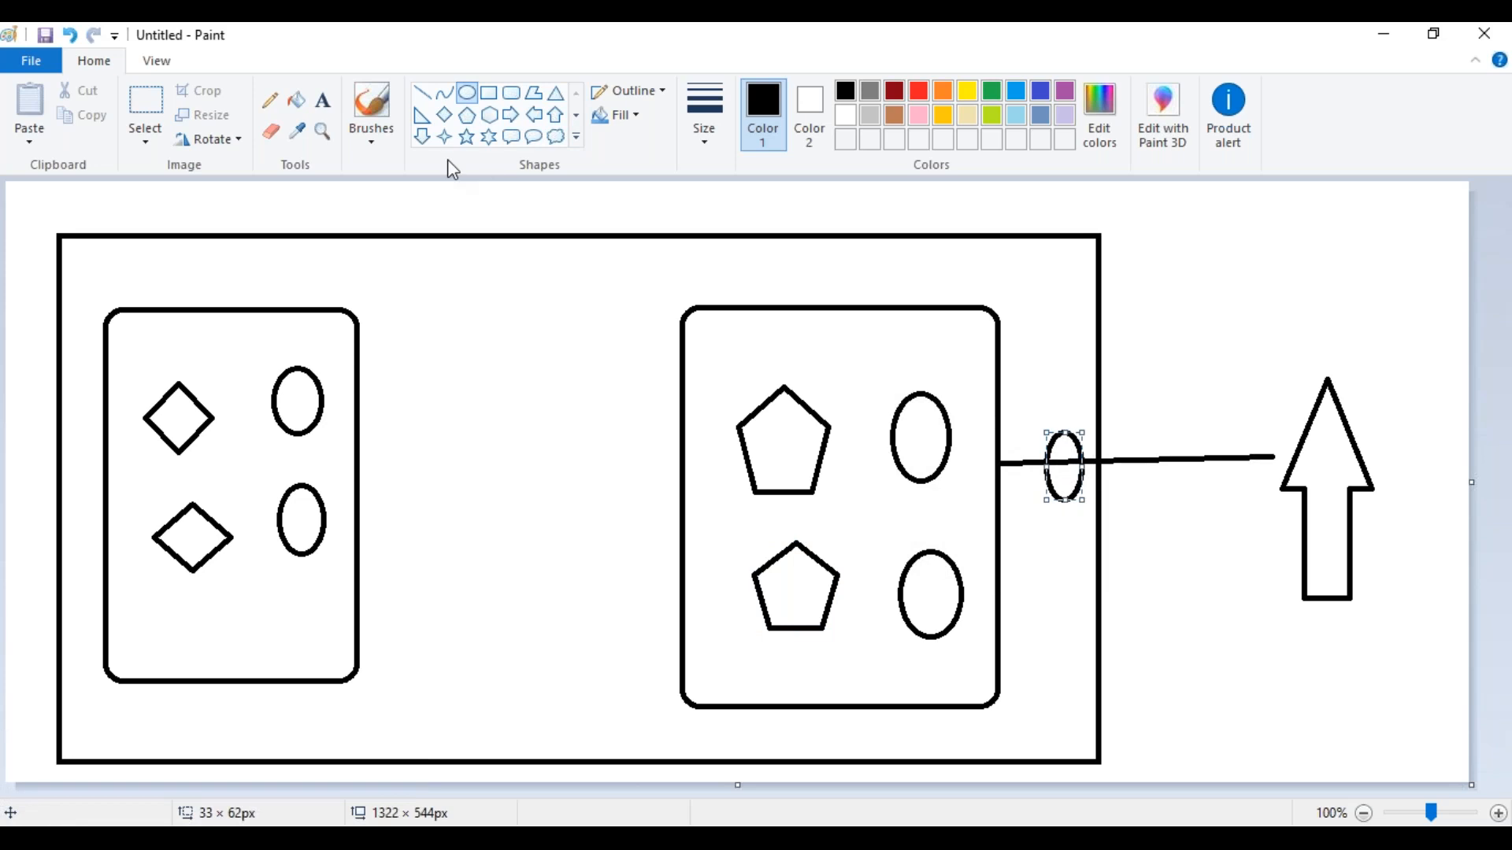
pyautogui.click(943, 90)
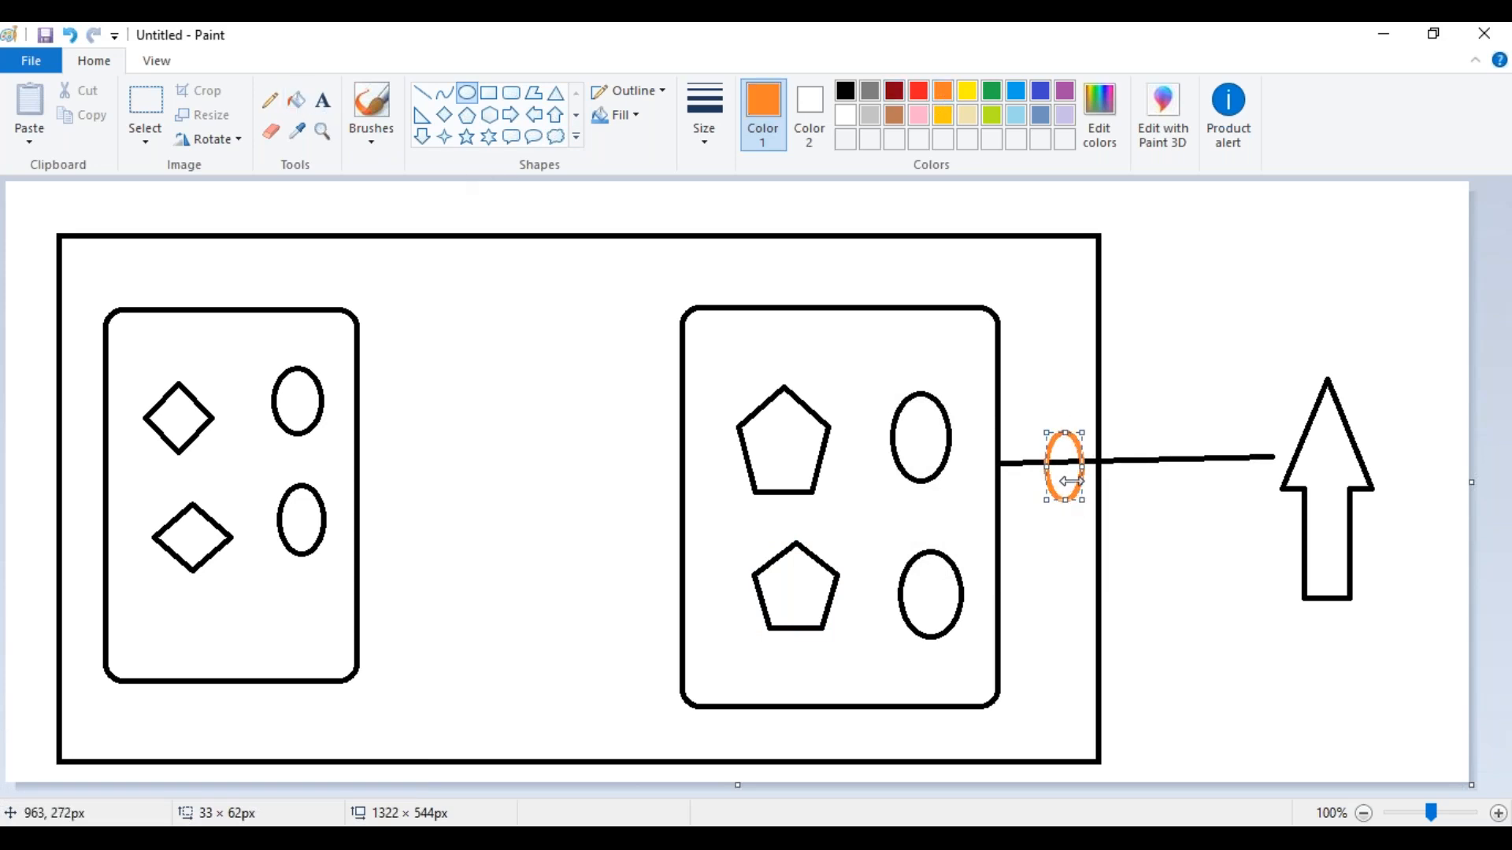
pyautogui.moveTo(1046, 466)
pyautogui.mouseDown()
pyautogui.moveTo(1062, 469)
pyautogui.moveTo(1024, 470)
pyautogui.mouseUp()
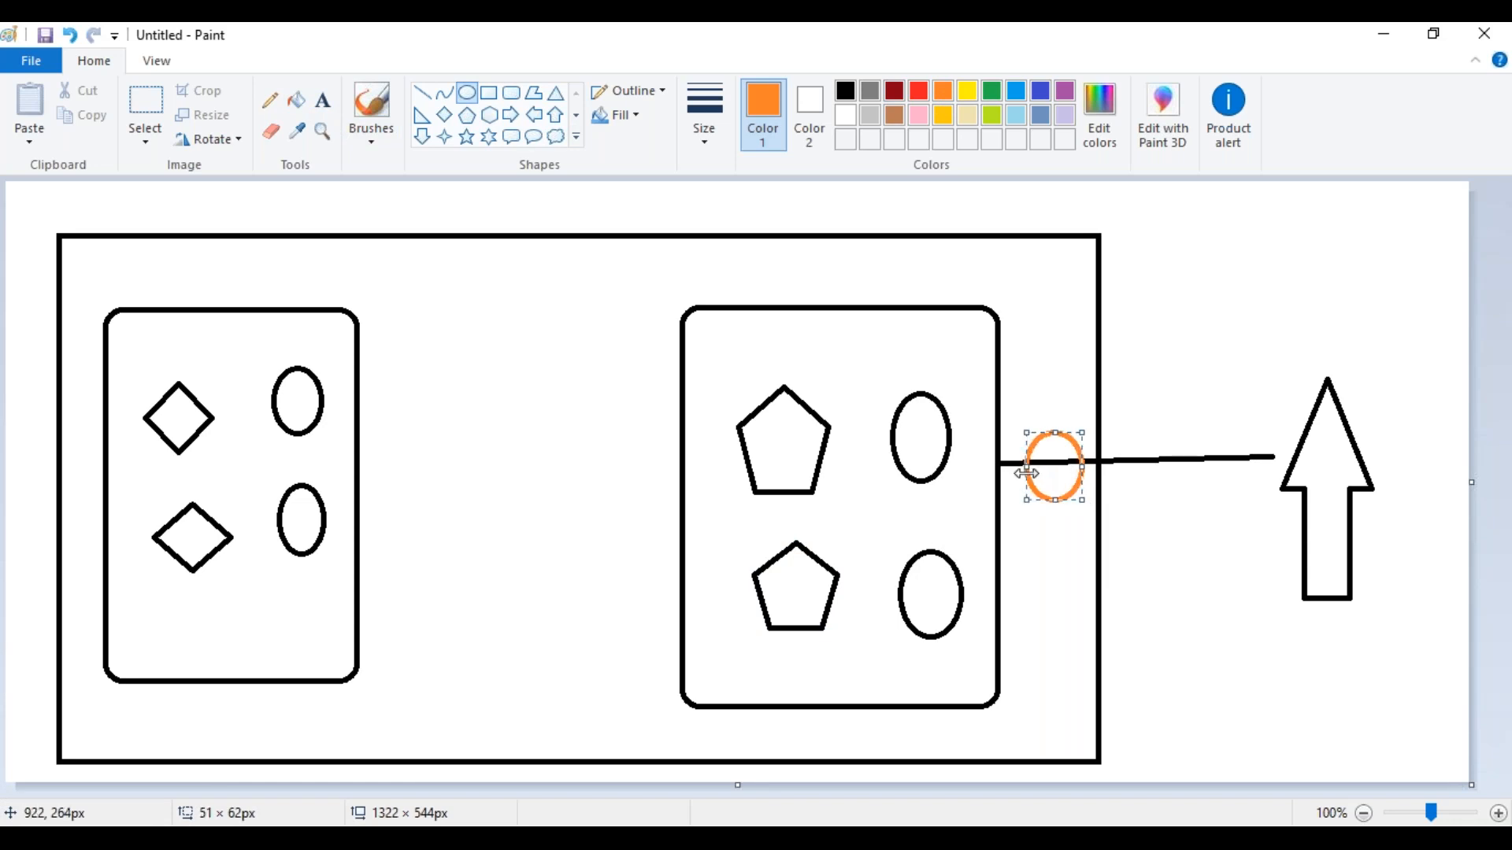
pyautogui.click(298, 109)
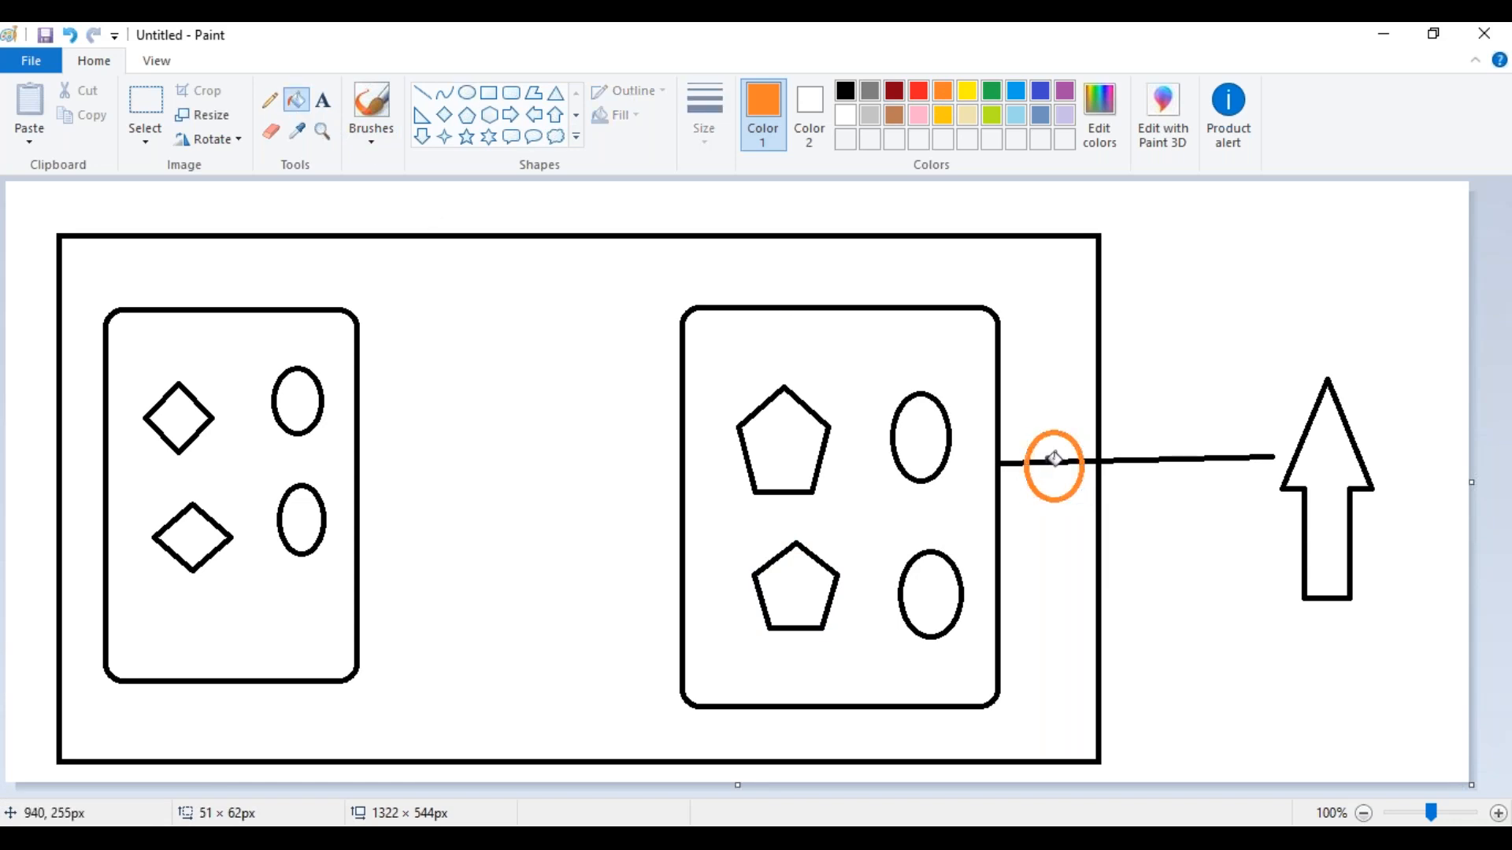
pyautogui.click(1055, 450)
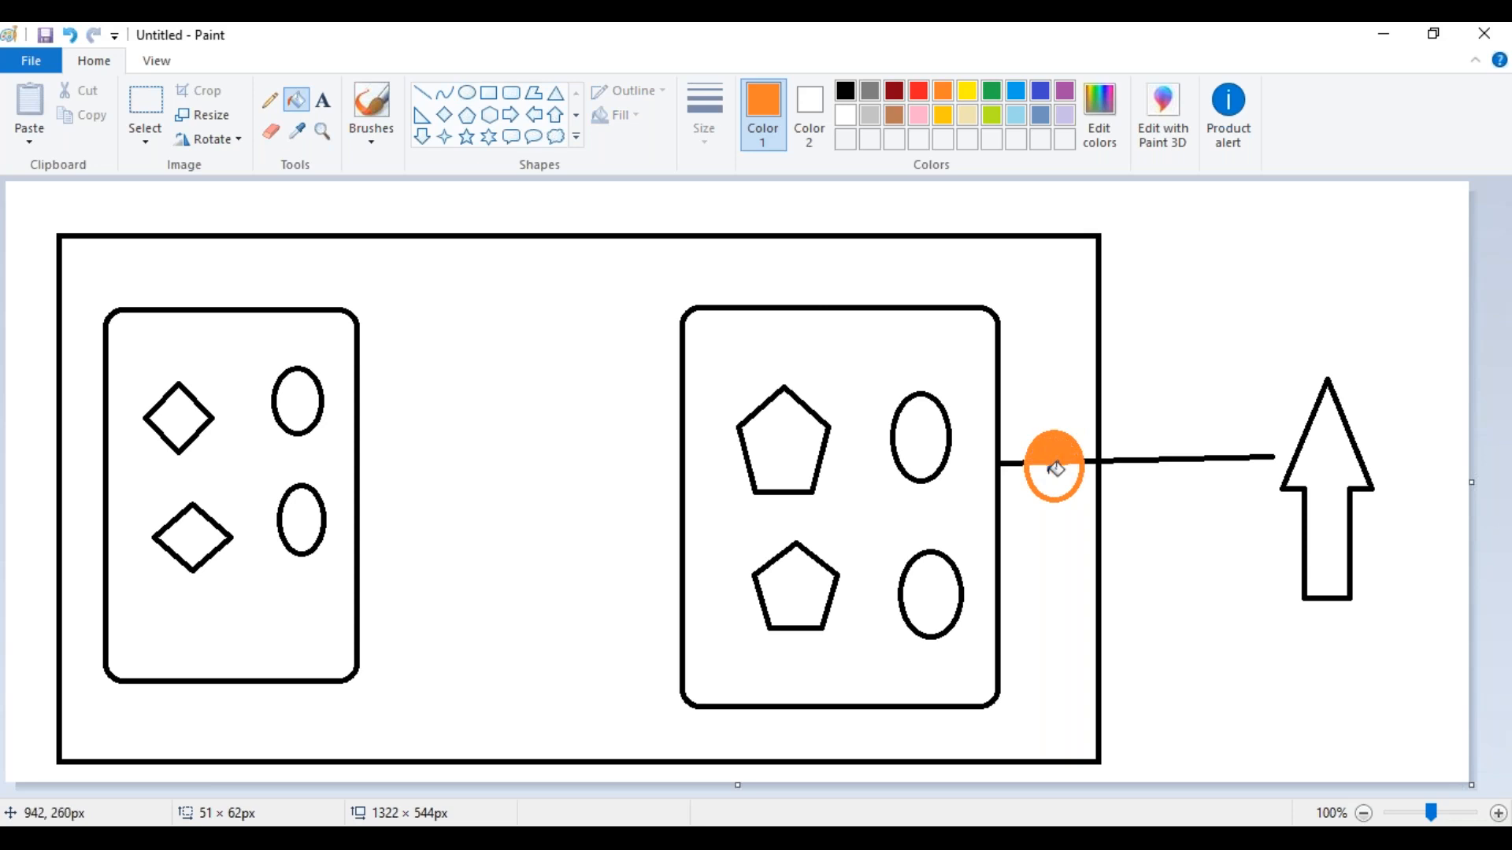
pyautogui.click(1056, 487)
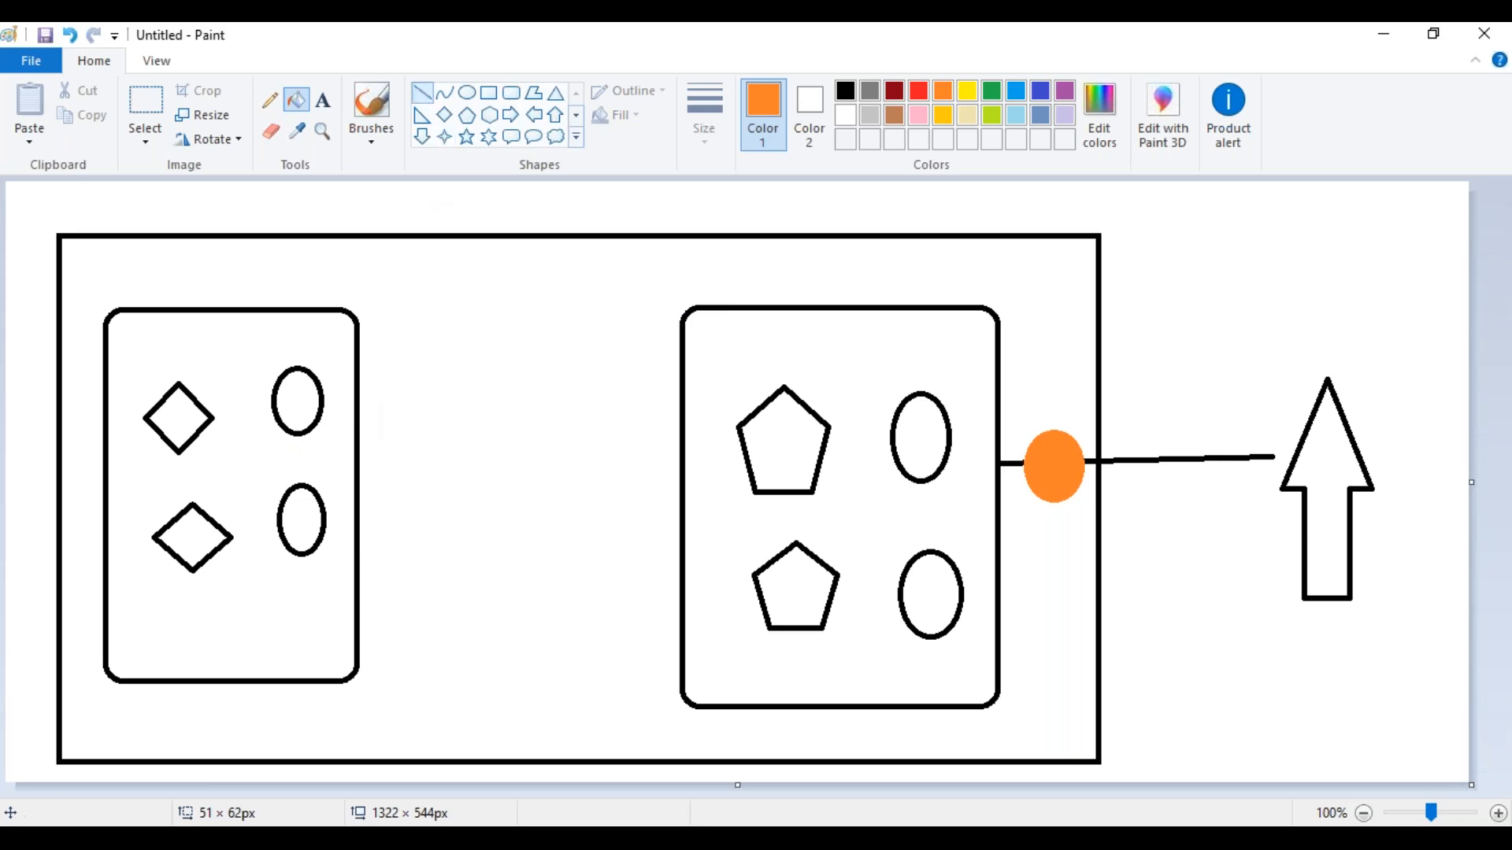
# Connect the upper oval of each rounded rectangle to the orange circle with orange lines, routing the left one over the right rounded rectangle
pyautogui.click(422, 94)
pyautogui.moveTo(318, 410)
pyautogui.mouseDown()
pyautogui.moveTo(559, 408)
pyautogui.moveTo(560, 328)
pyautogui.moveTo(742, 266)
pyautogui.moveTo(938, 277)
pyautogui.moveTo(654, 268)
pyautogui.mouseUp()
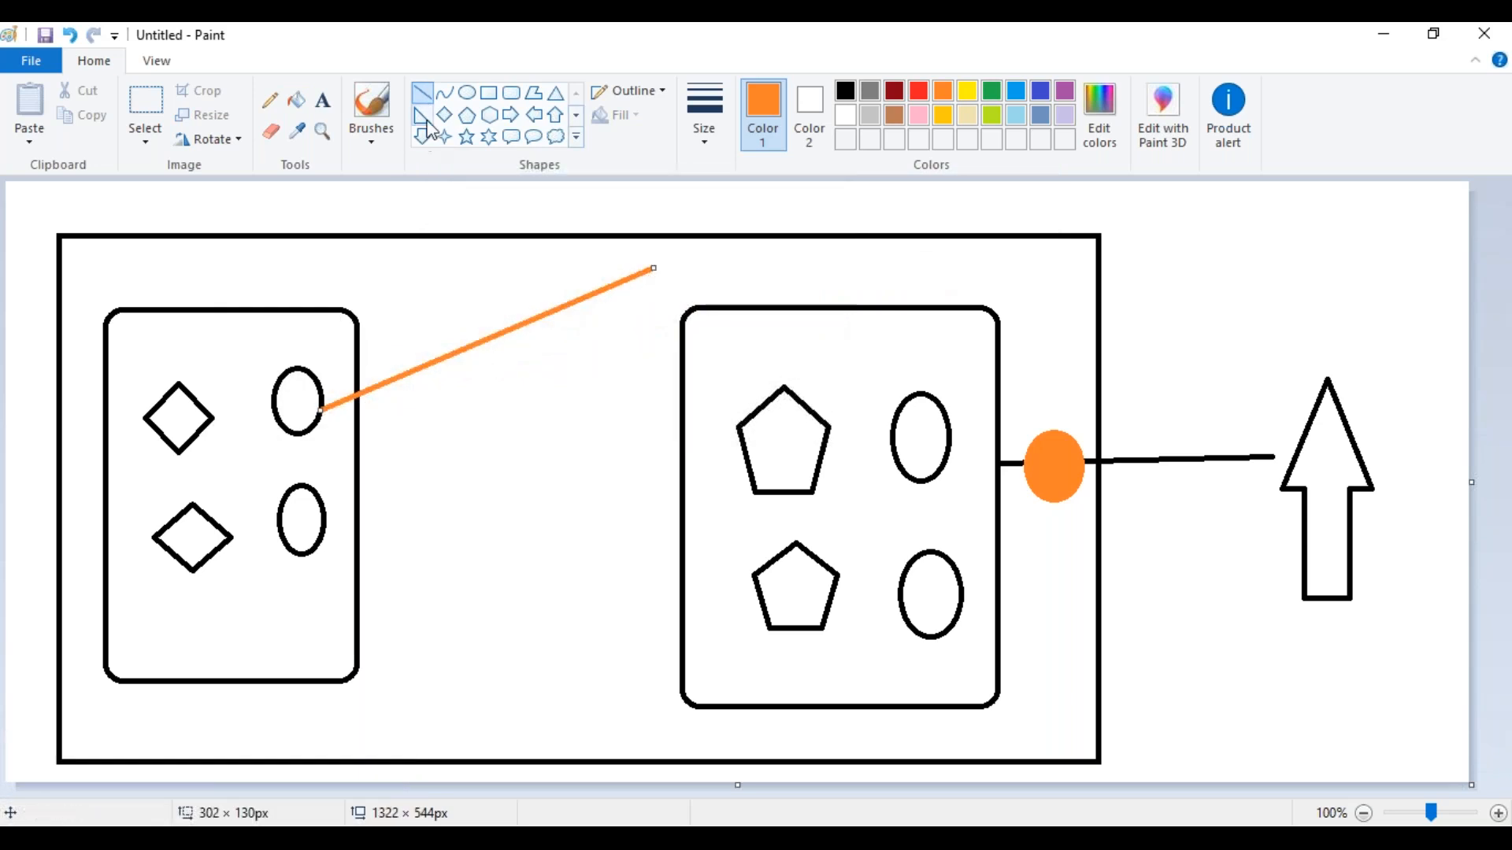
pyautogui.moveTo(654, 266)
pyautogui.mouseDown()
pyautogui.moveTo(962, 263)
pyautogui.moveTo(1012, 290)
pyautogui.moveTo(1046, 278)
pyautogui.mouseUp()
pyautogui.click(426, 98)
pyautogui.moveTo(1046, 278); pyautogui.dragTo(1049, 433)
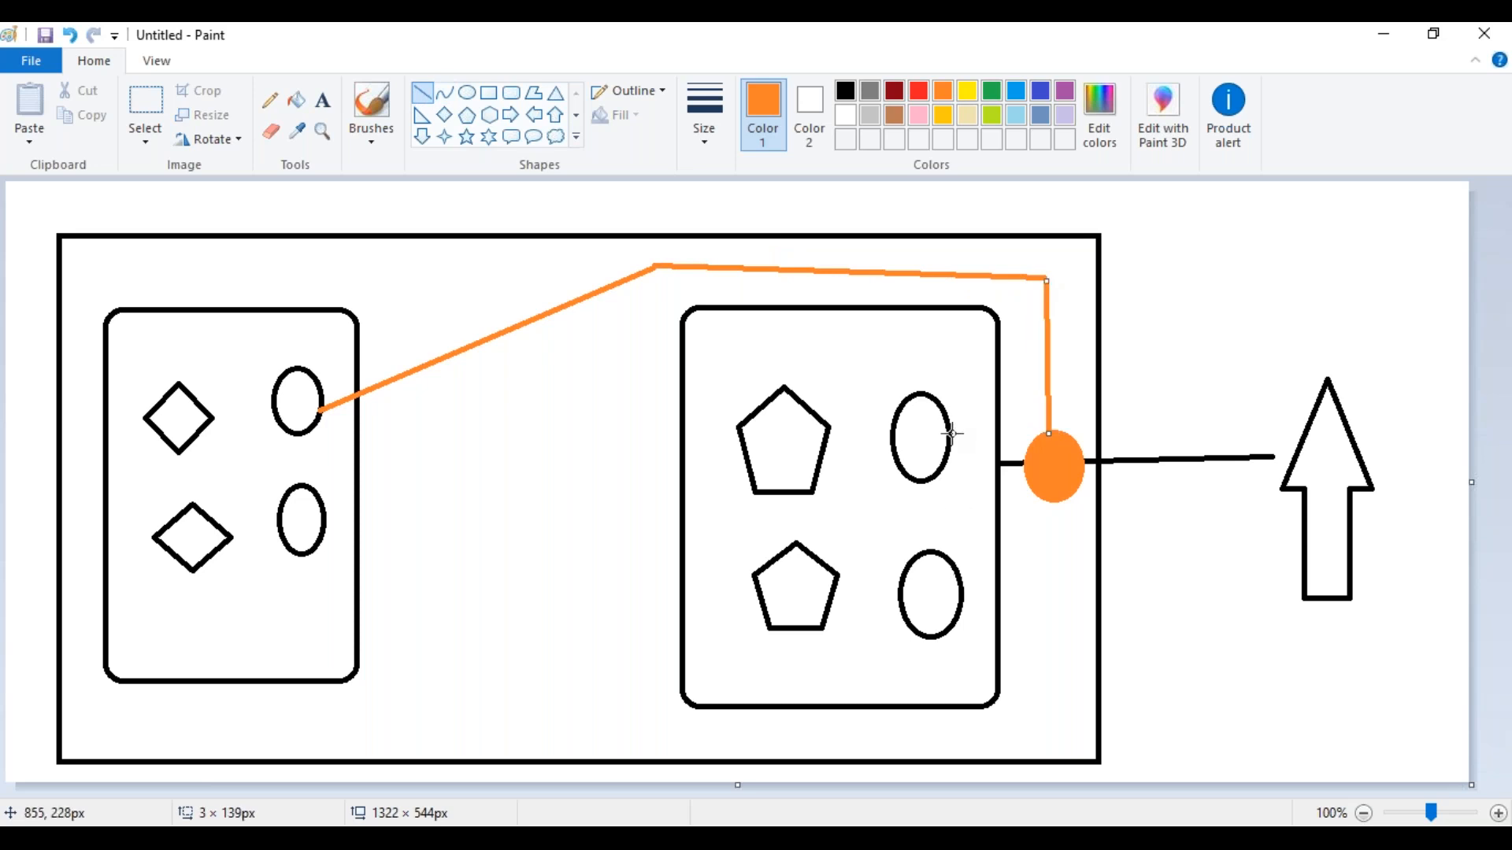
pyautogui.moveTo(948, 433); pyautogui.dragTo(1026, 452)
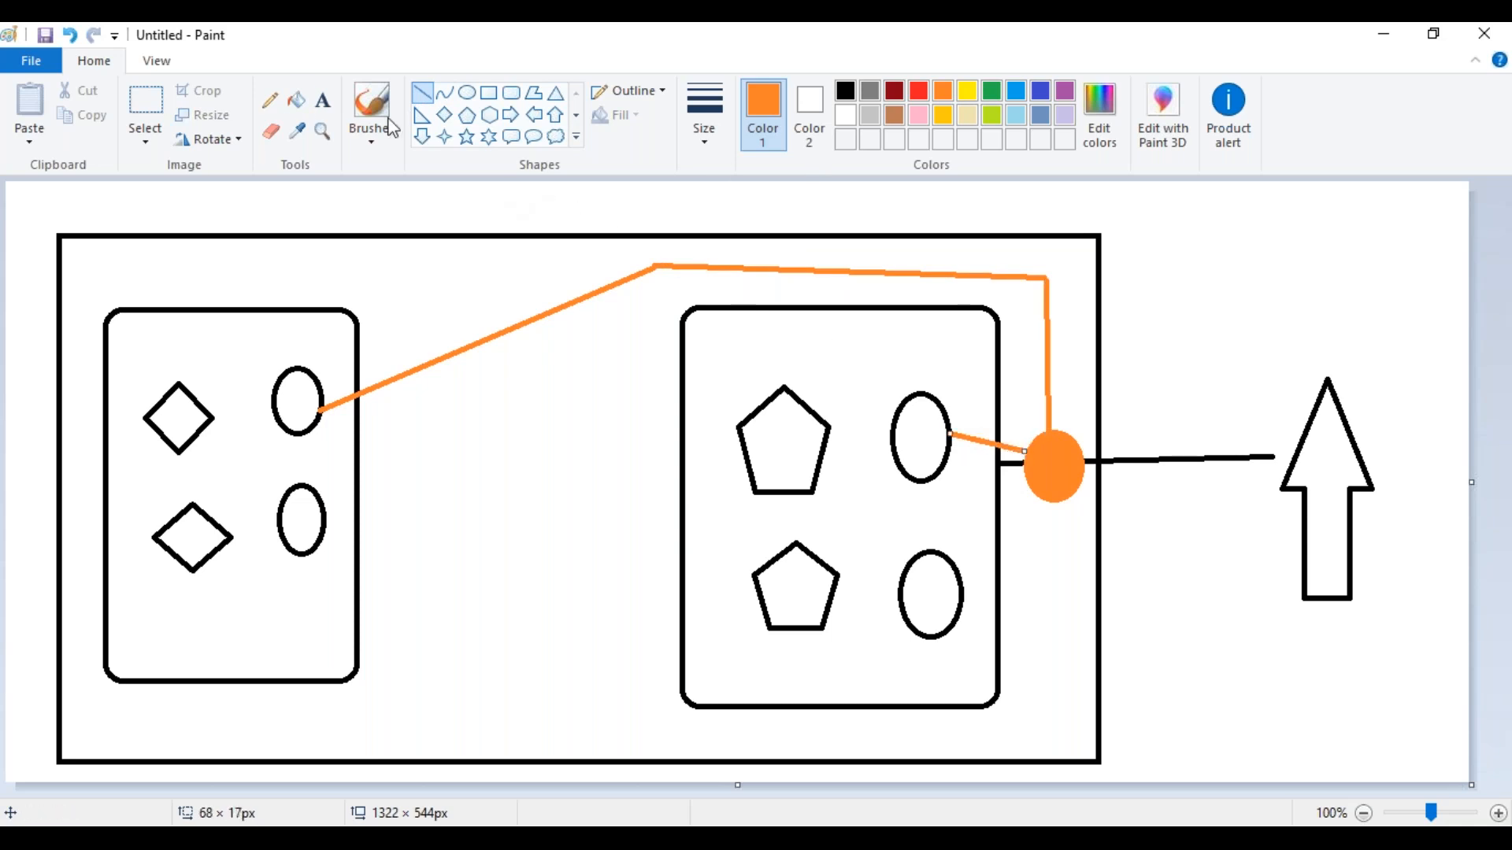
# Fill the upper oval in both rounded rectangles with green and the lower oval in both with blue
pyautogui.click(299, 102)
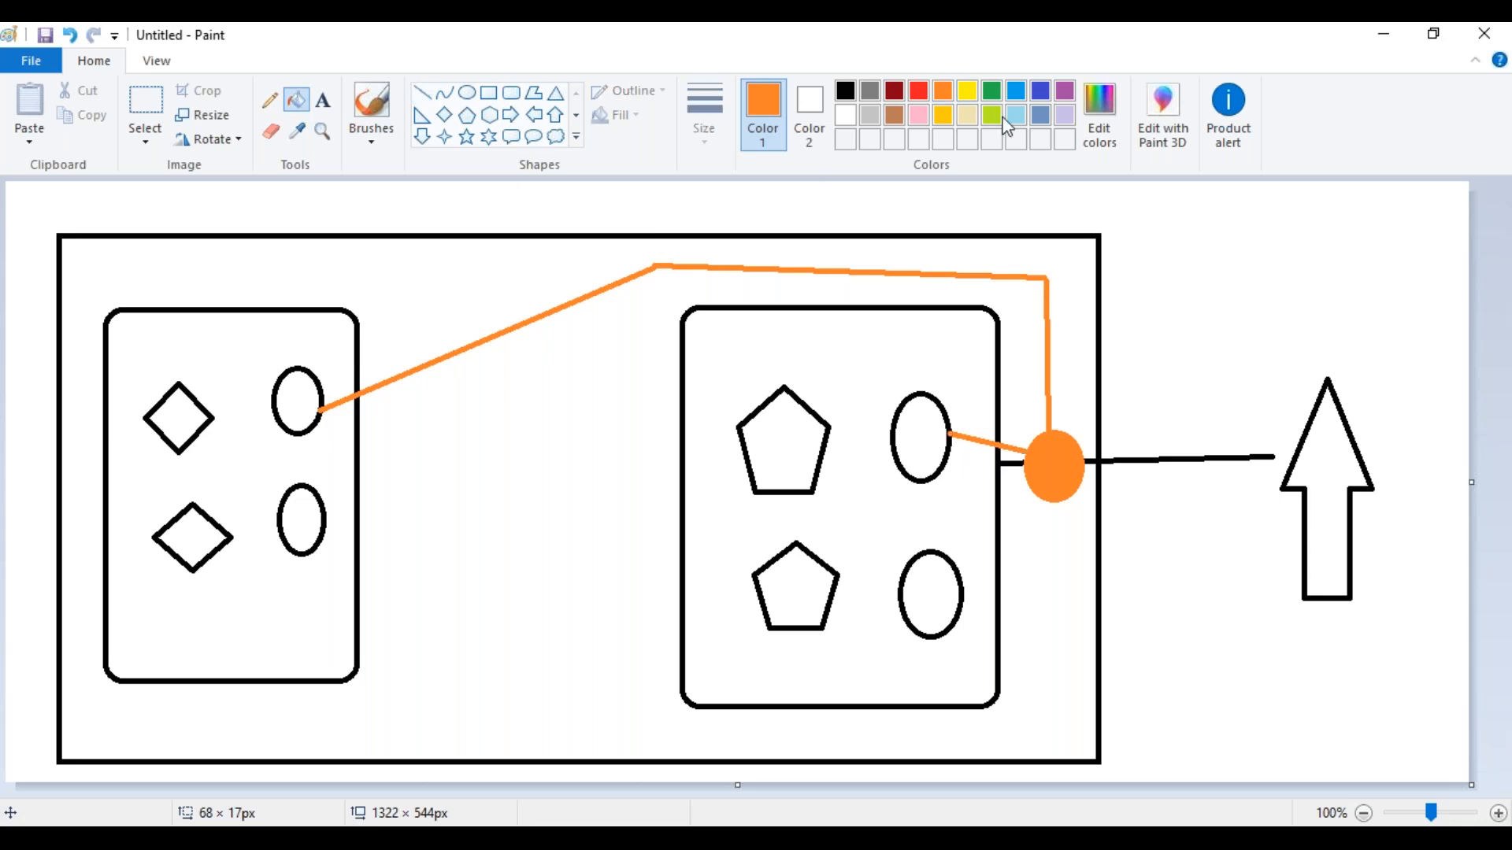
pyautogui.click(993, 94)
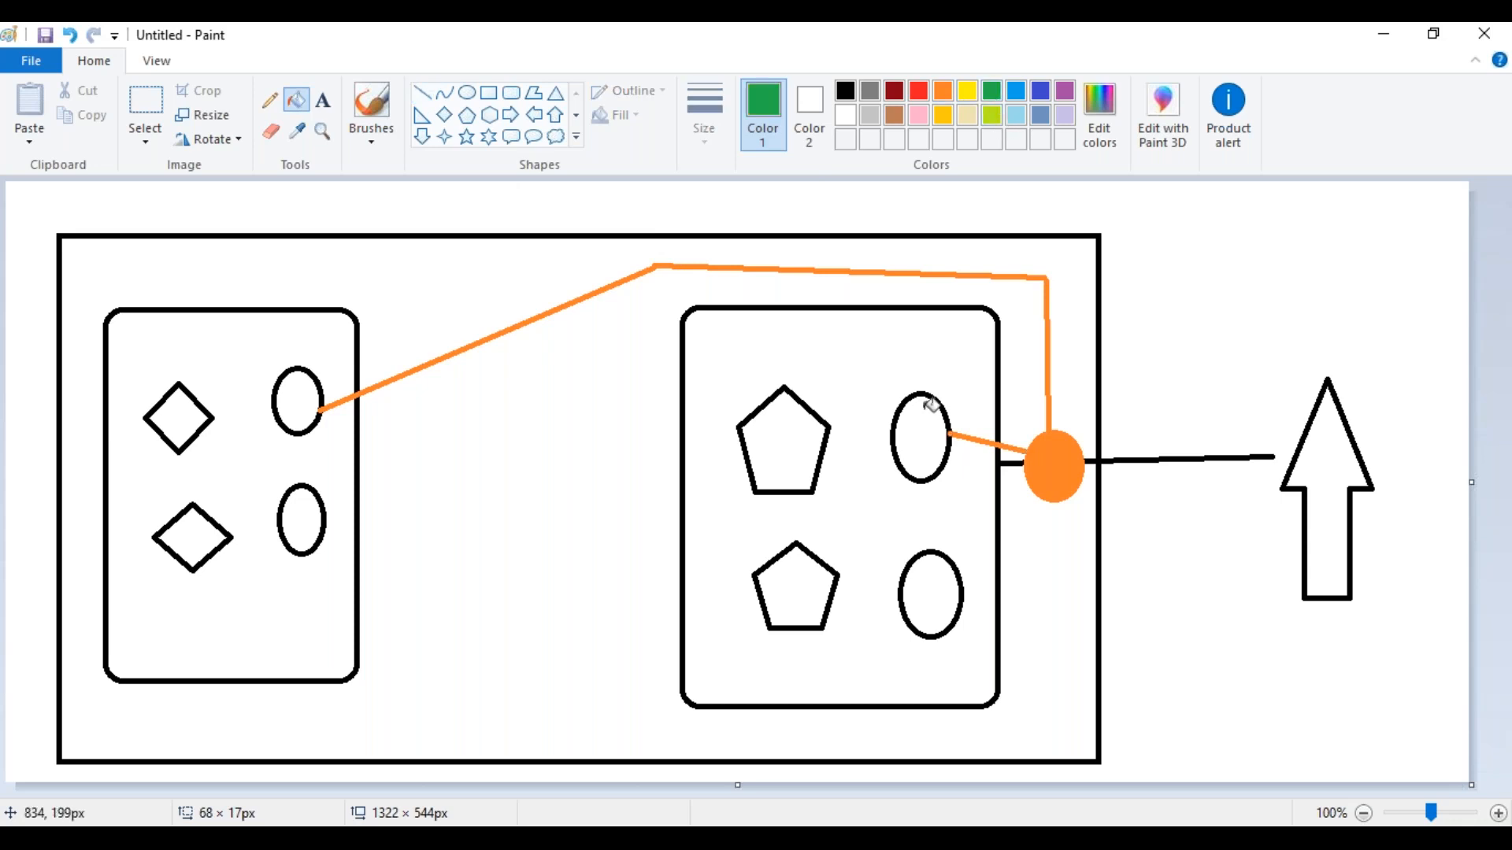
pyautogui.click(924, 442)
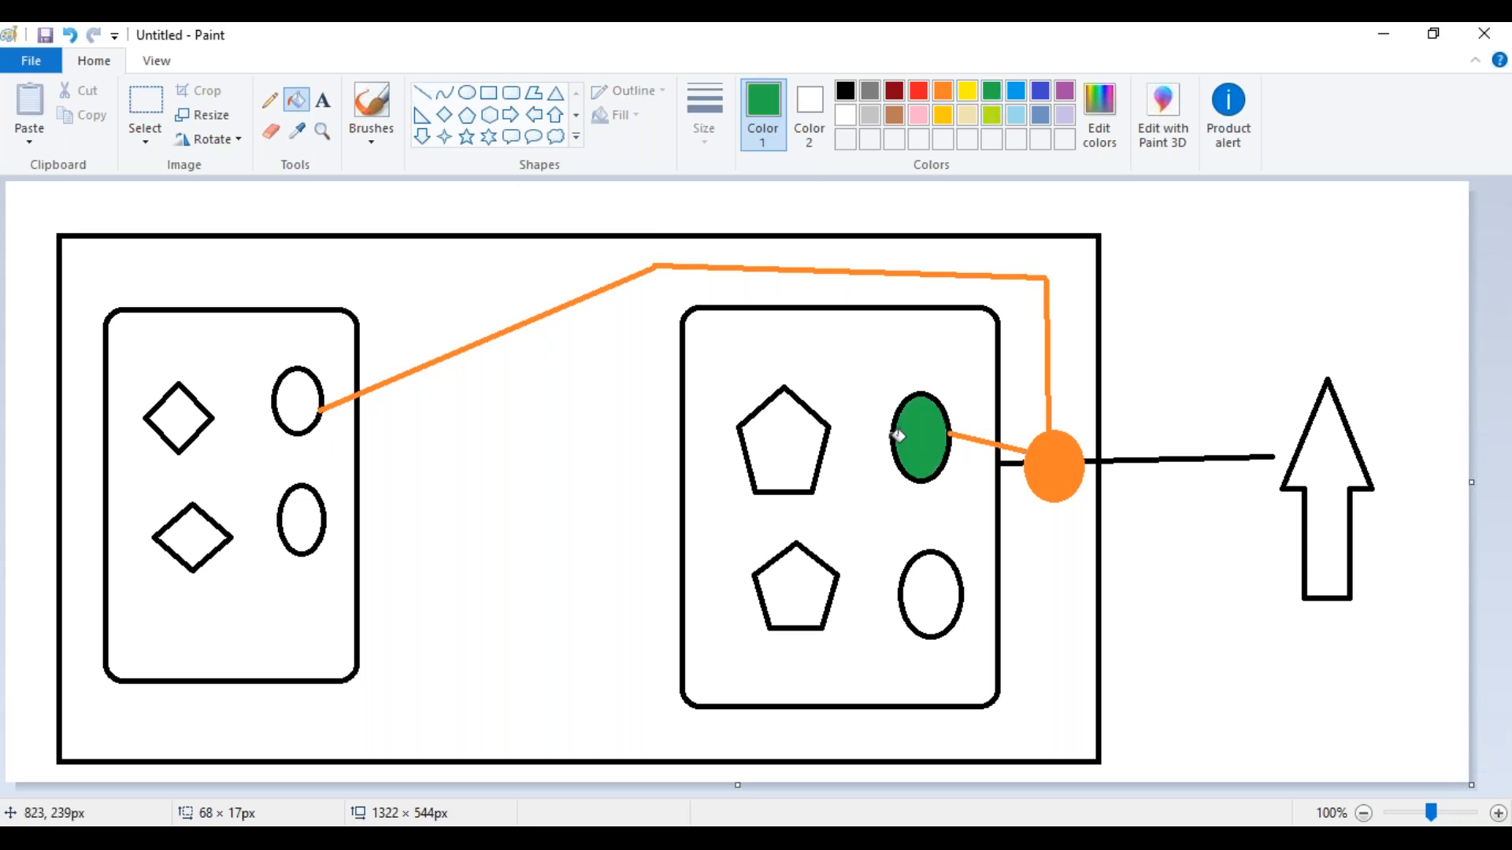
pyautogui.click(306, 408)
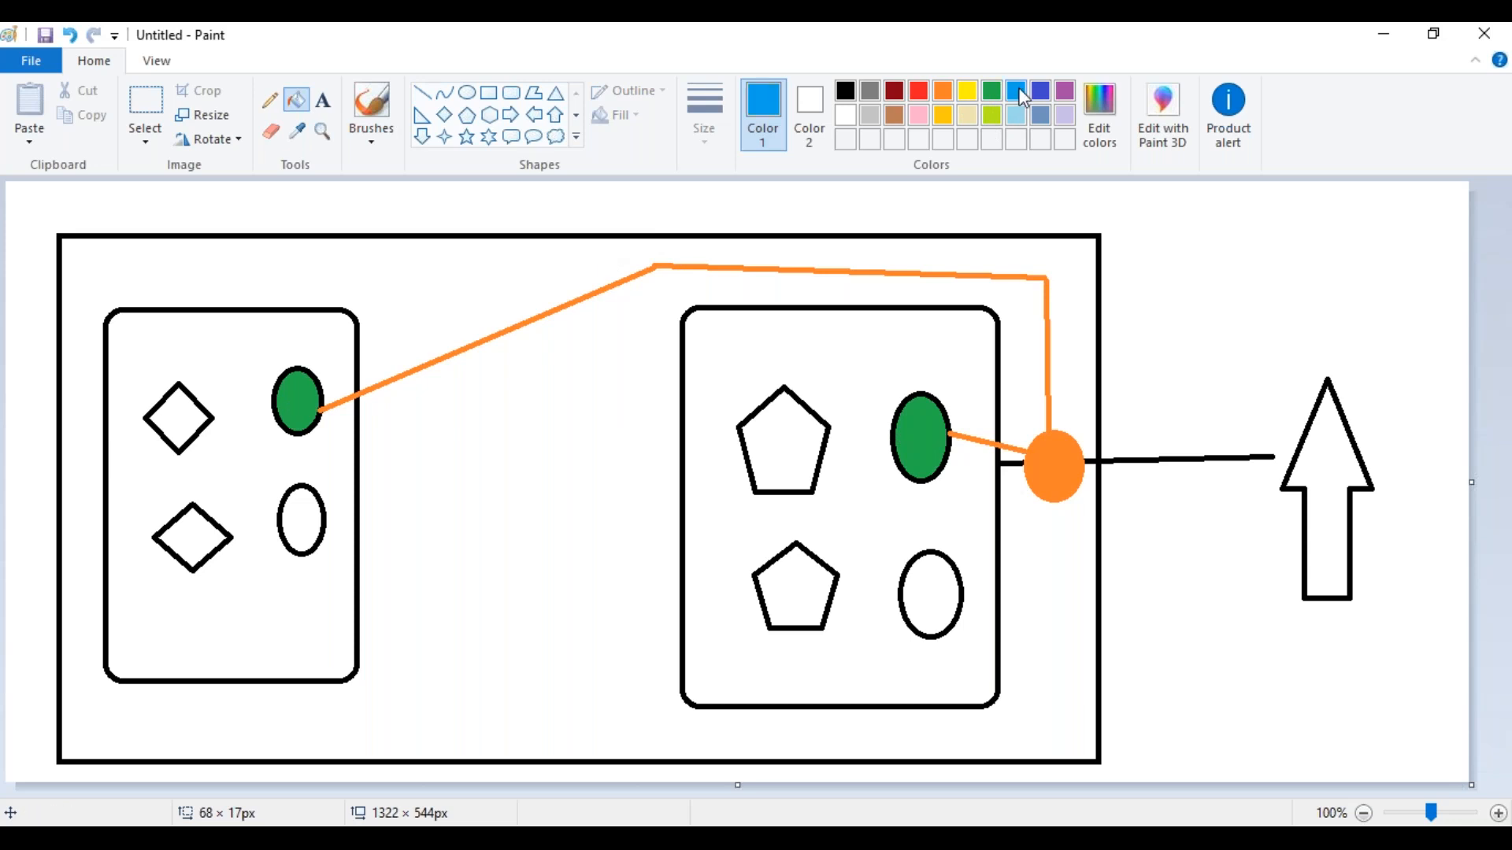
pyautogui.click(944, 581)
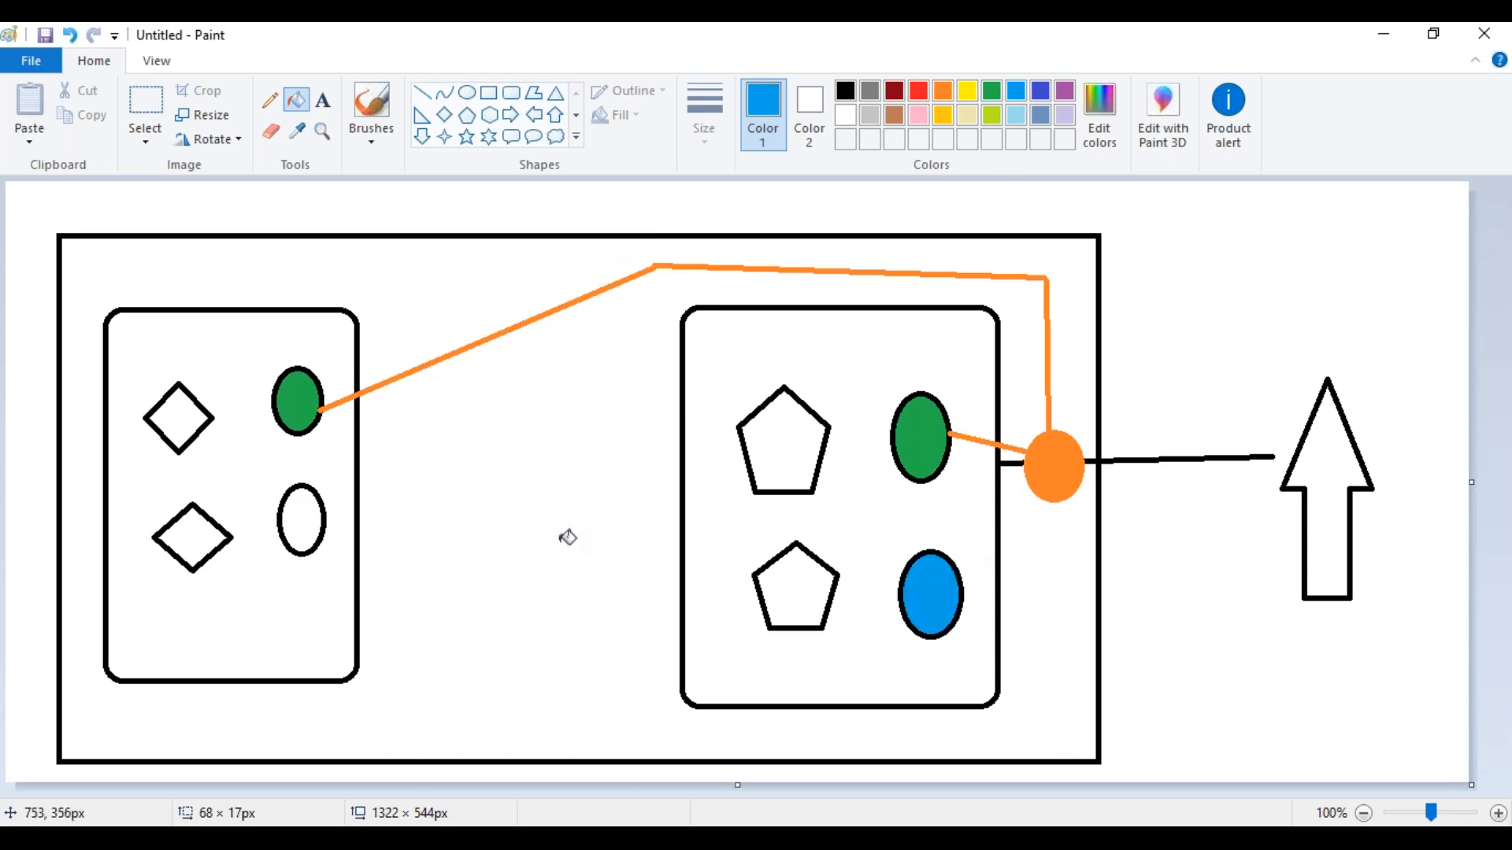
pyautogui.click(305, 527)
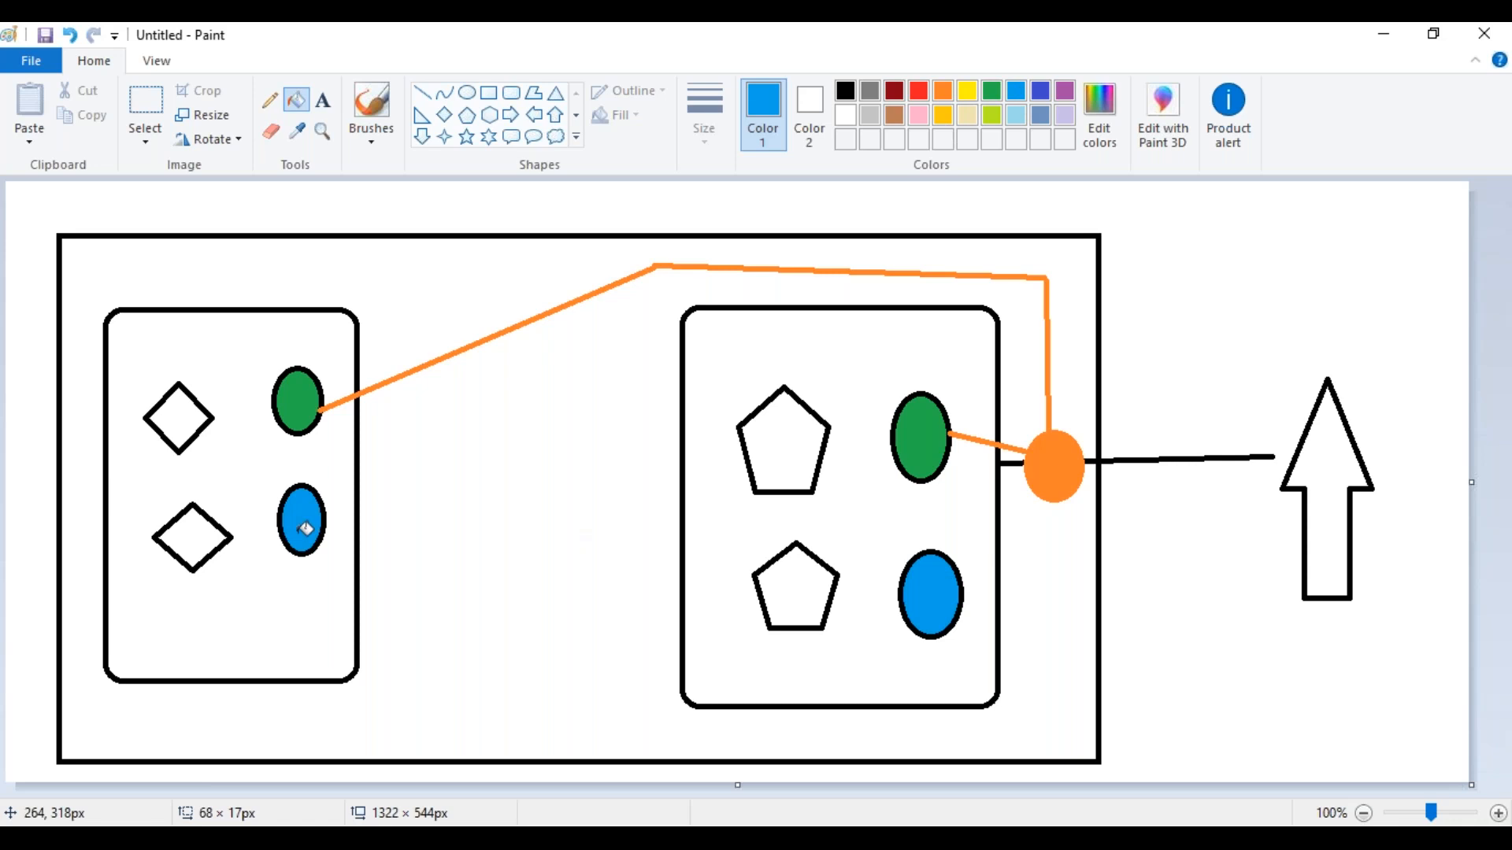
# Draw crossing blue lines in both rounded rectangles, linking each upper diamond or pentagon to the blue oval and each lower one to the green oval
pyautogui.click(426, 92)
pyautogui.moveTo(211, 419); pyautogui.dragTo(282, 498)
pyautogui.moveTo(279, 419); pyautogui.dragTo(206, 518)
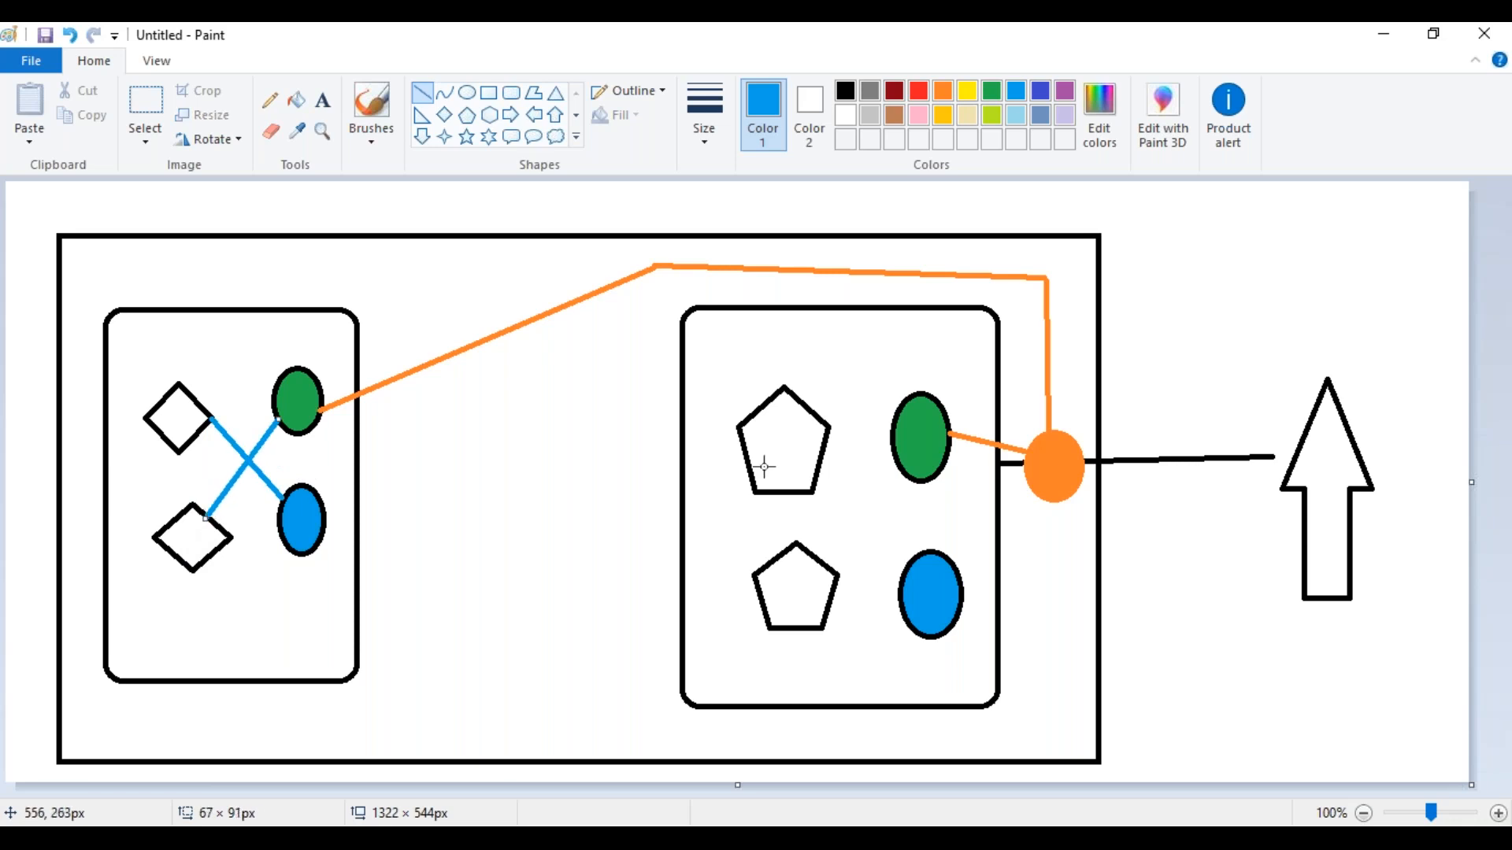
pyautogui.moveTo(893, 455)
pyautogui.mouseDown()
pyautogui.moveTo(791, 579)
pyautogui.moveTo(819, 544)
pyautogui.moveTo(811, 560)
pyautogui.mouseUp()
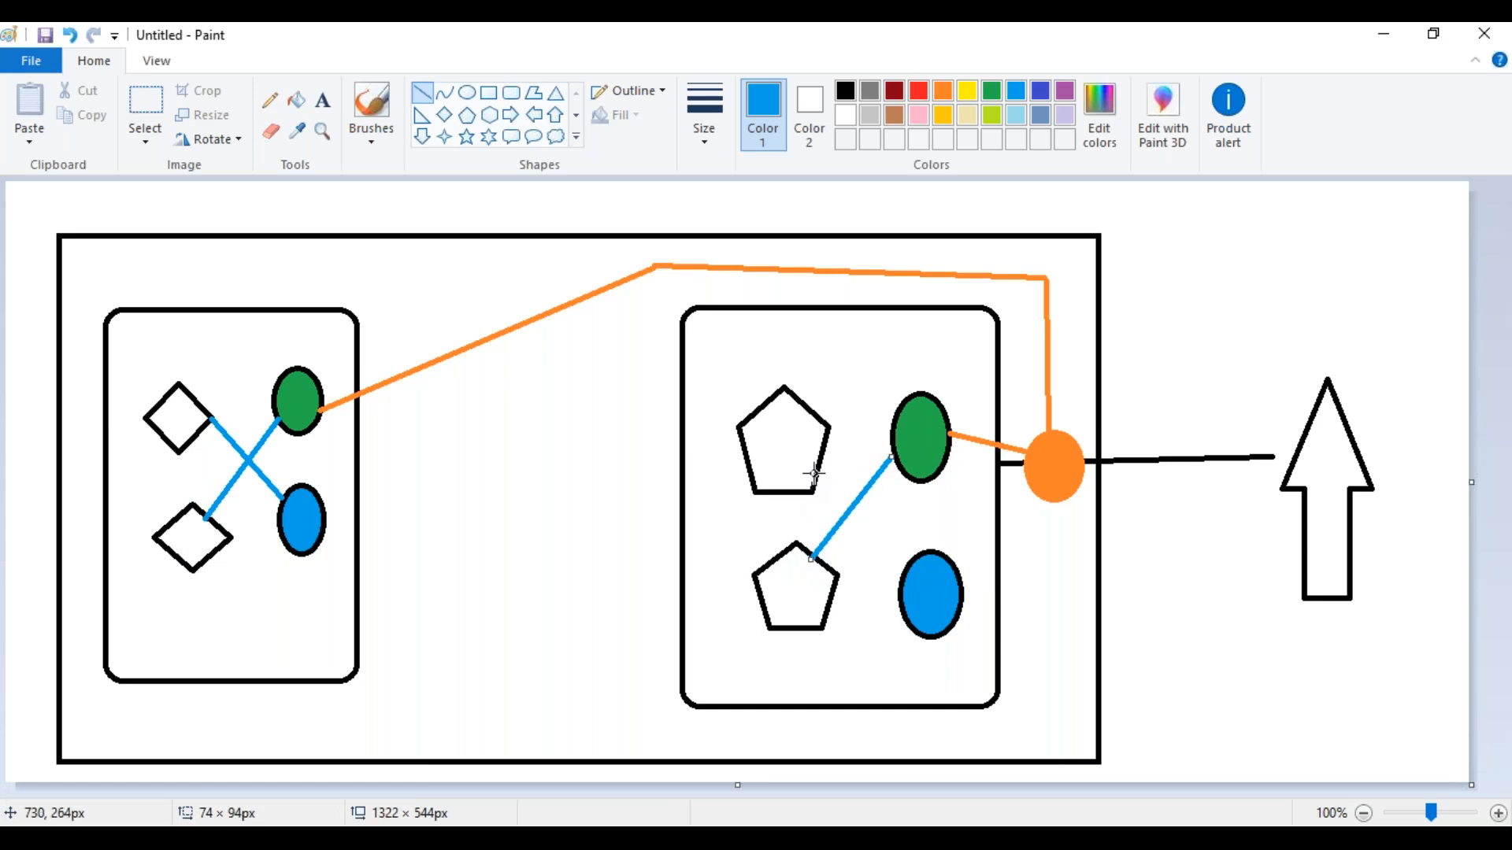
pyautogui.moveTo(815, 473); pyautogui.dragTo(919, 551)
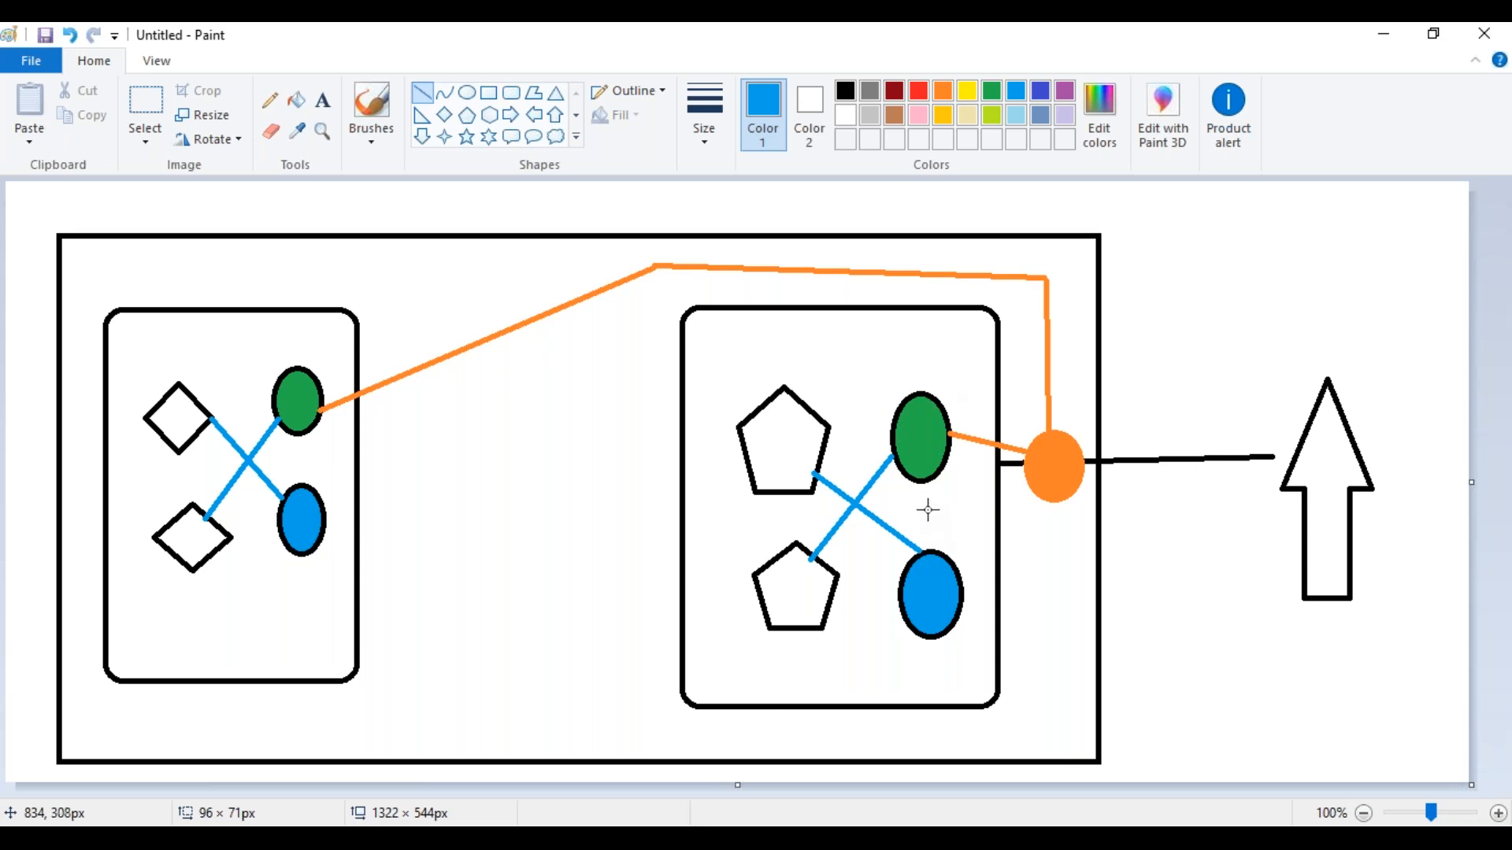
# Link the green oval to the blue oval below it with a vertical blue line in both rounded rectangles
pyautogui.click(926, 477)
pyautogui.moveTo(925, 493); pyautogui.dragTo(924, 554)
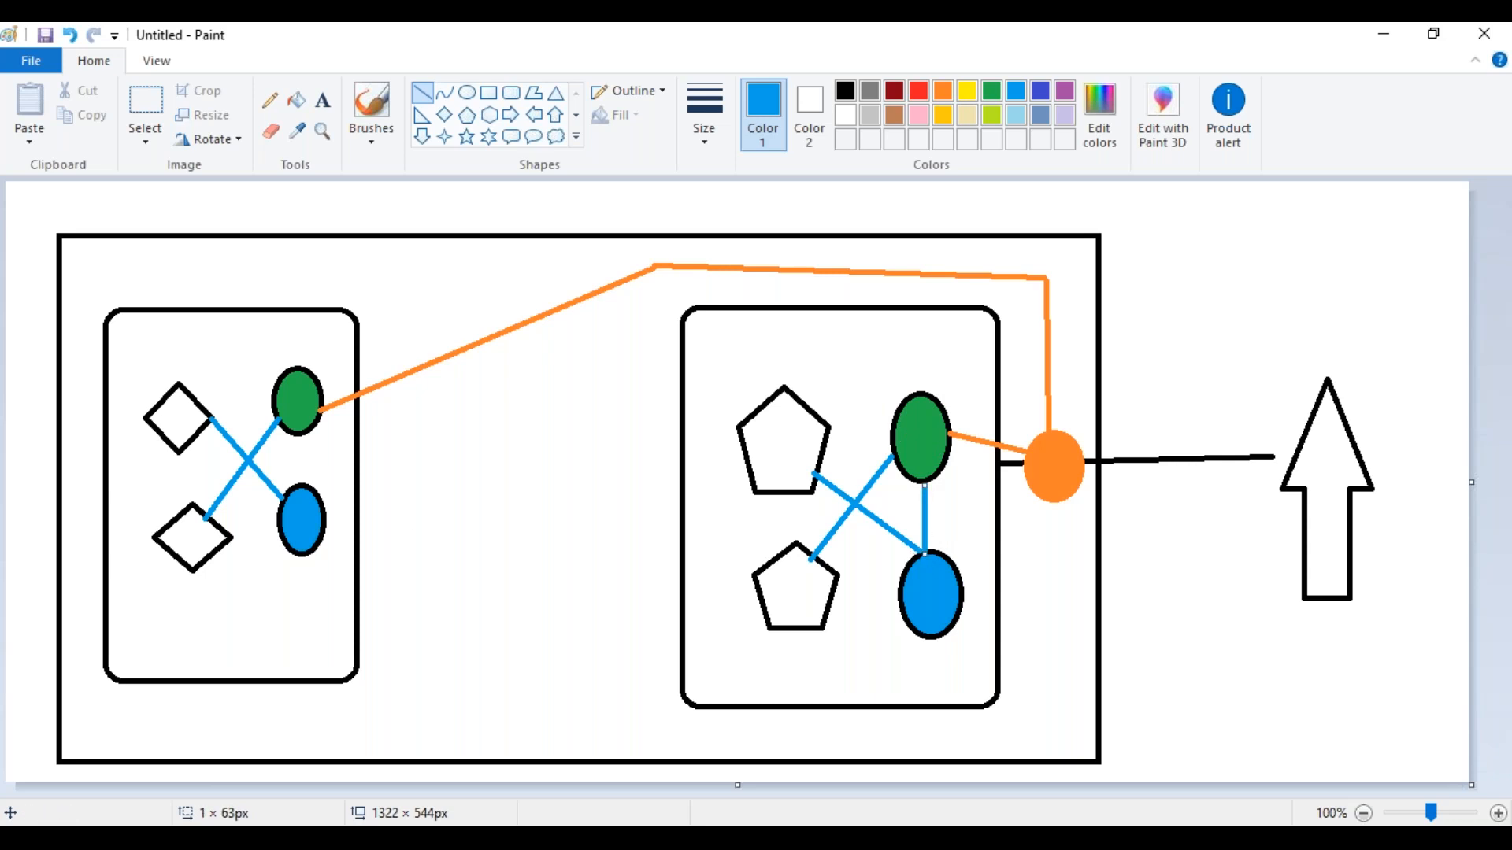
pyautogui.moveTo(301, 435); pyautogui.dragTo(302, 489)
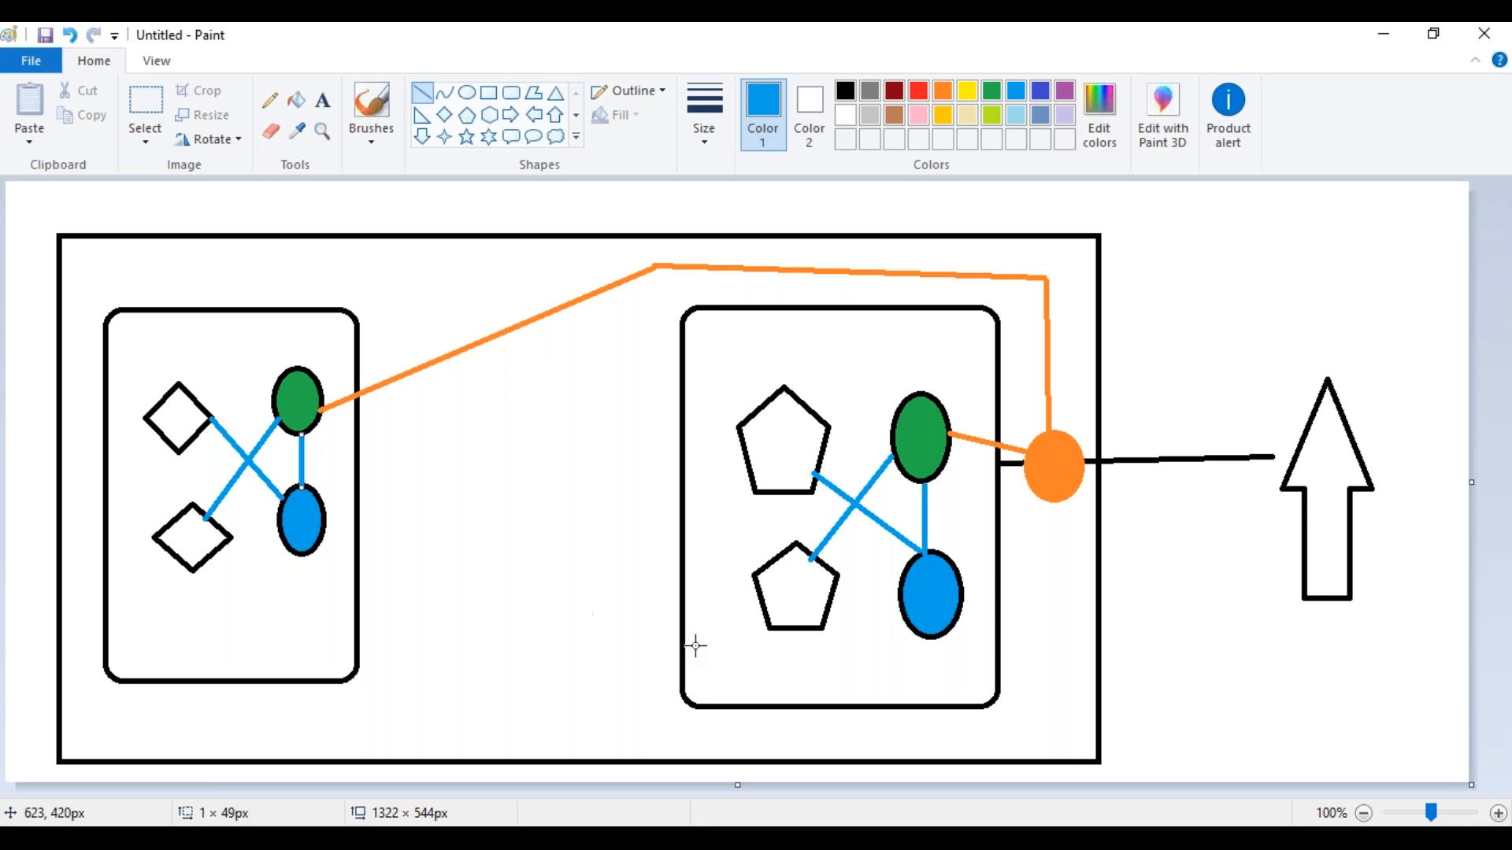
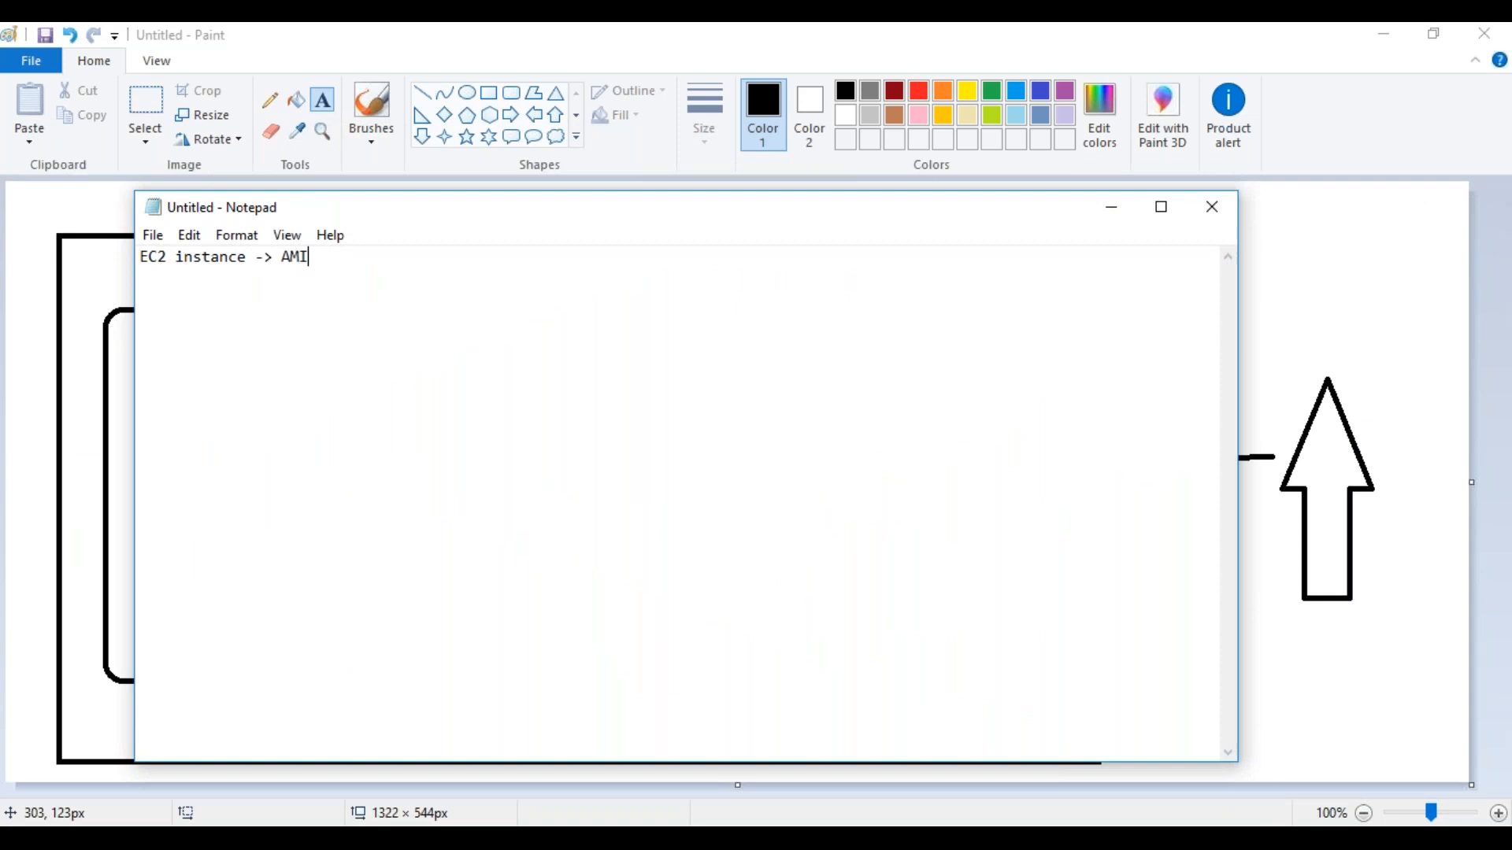
# Extend the first note line with "-> Storage -> Security Group. Availibility zones -> Subnet"
pyautogui.write('-> Storage -> Security Gr')
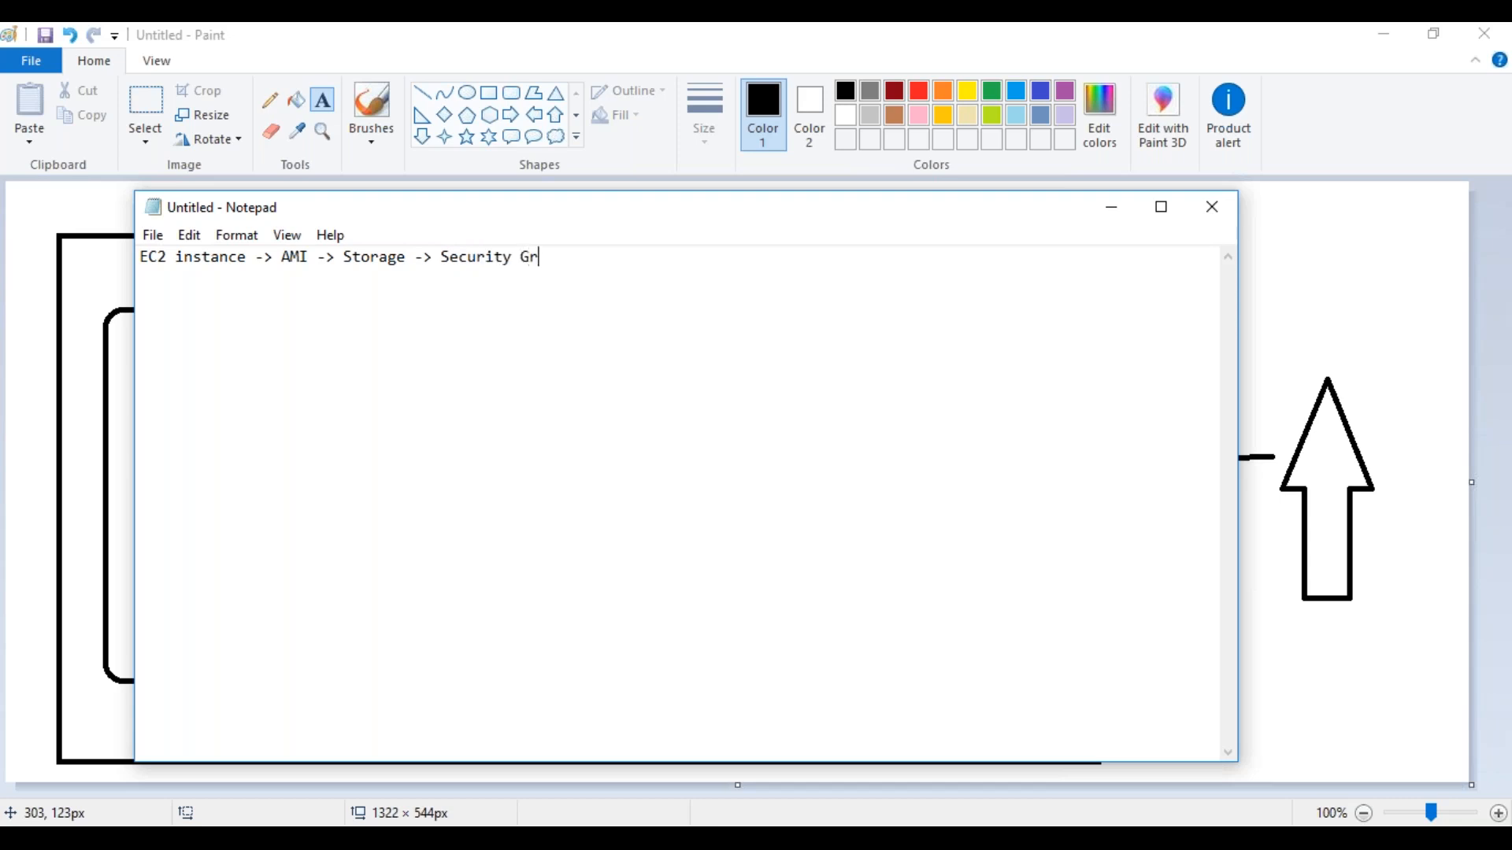
pyautogui.write('oup. Availibility ')
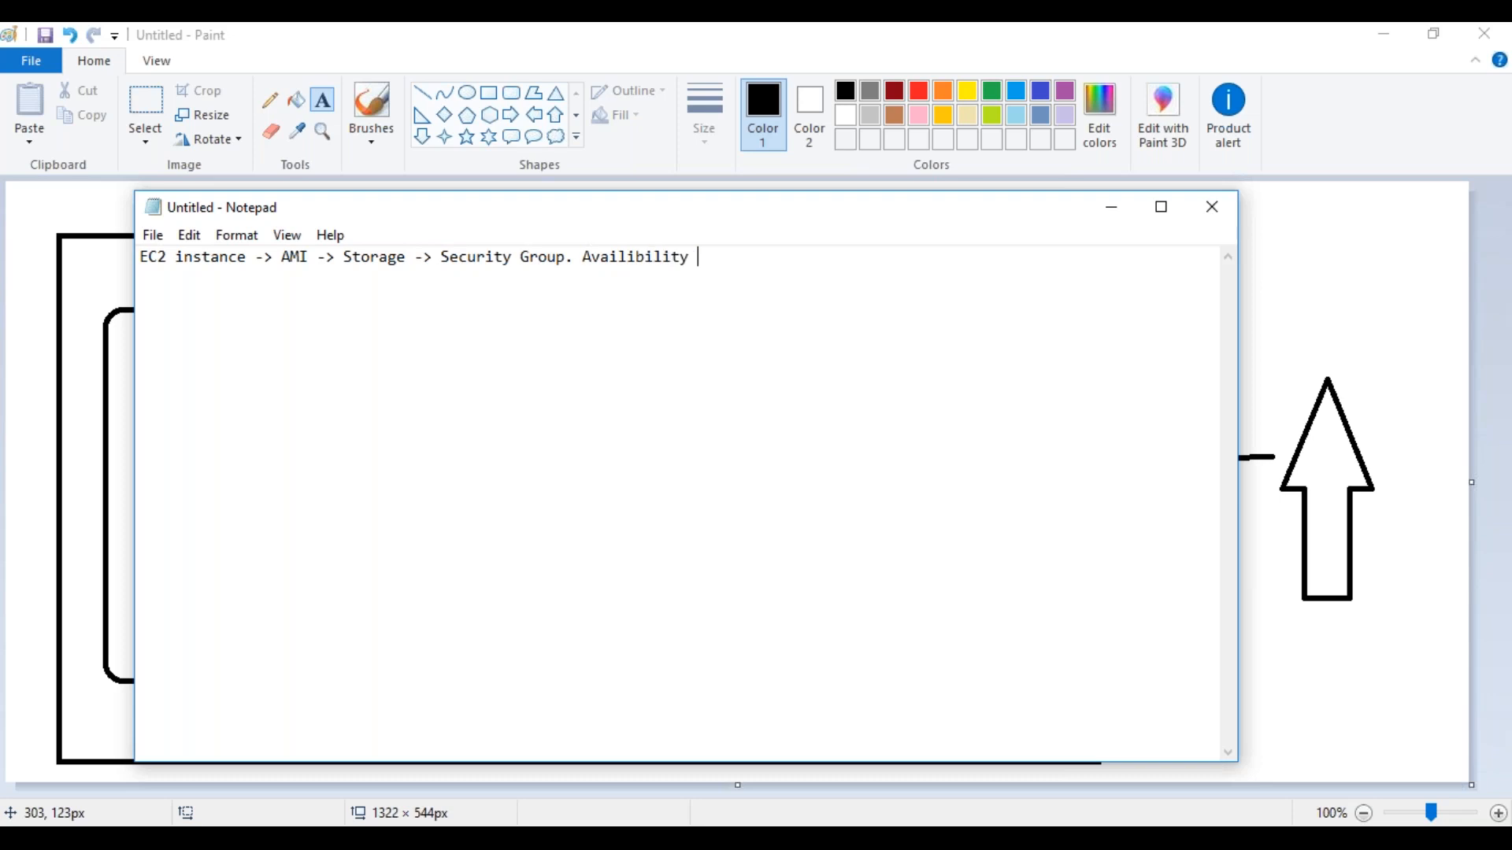
pyautogui.write('zones -')
pyautogui.write('> Subnet')
# Add an "EC2 instances" line below the first note, and directly above it a line reading "VPC -> Security Group"
pyautogui.write('E')
pyautogui.write('C2 instances')
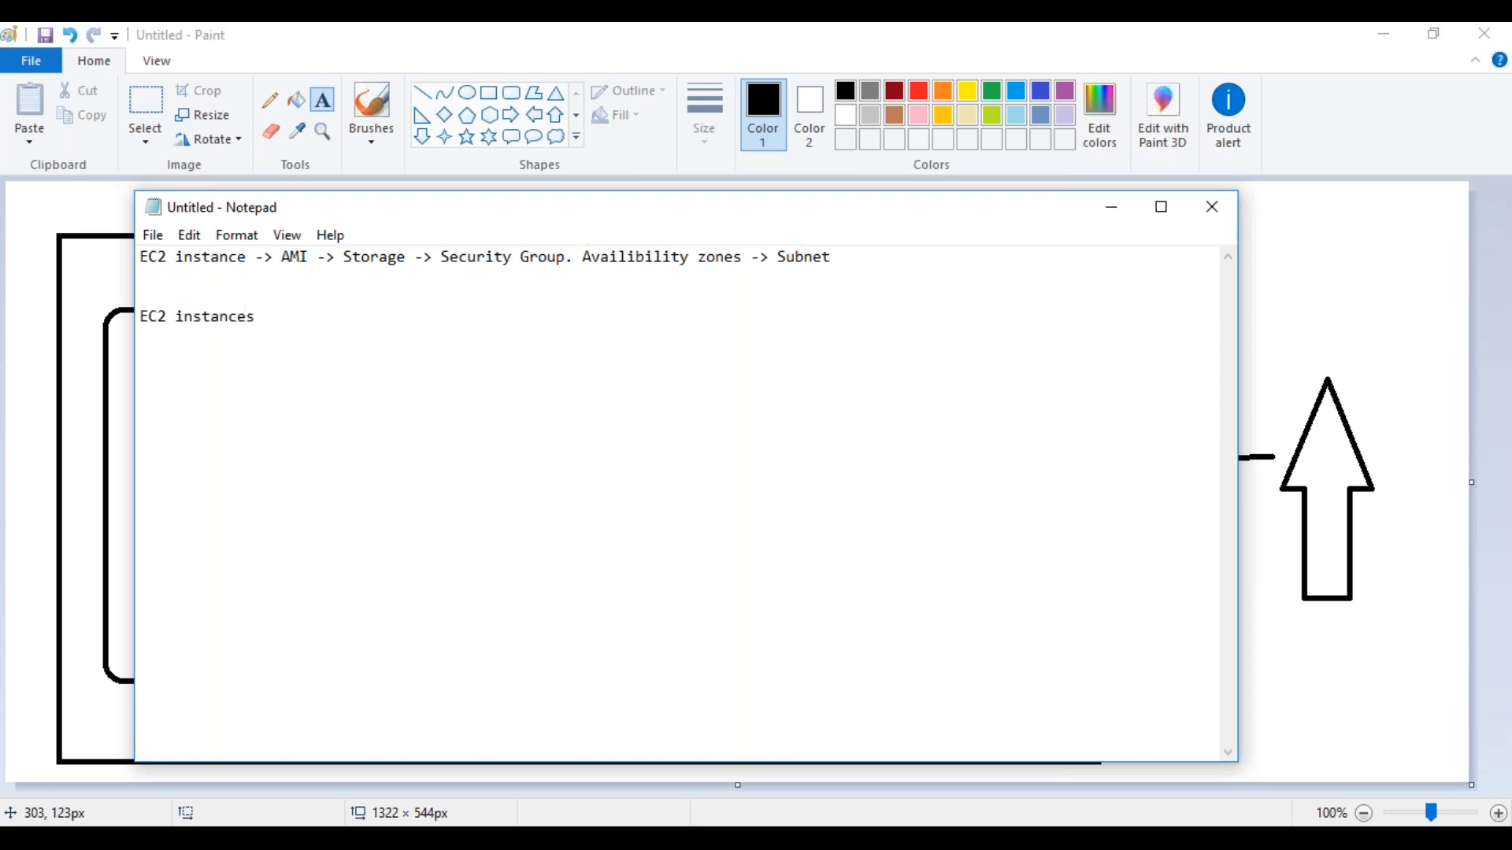
pyautogui.press('Return')
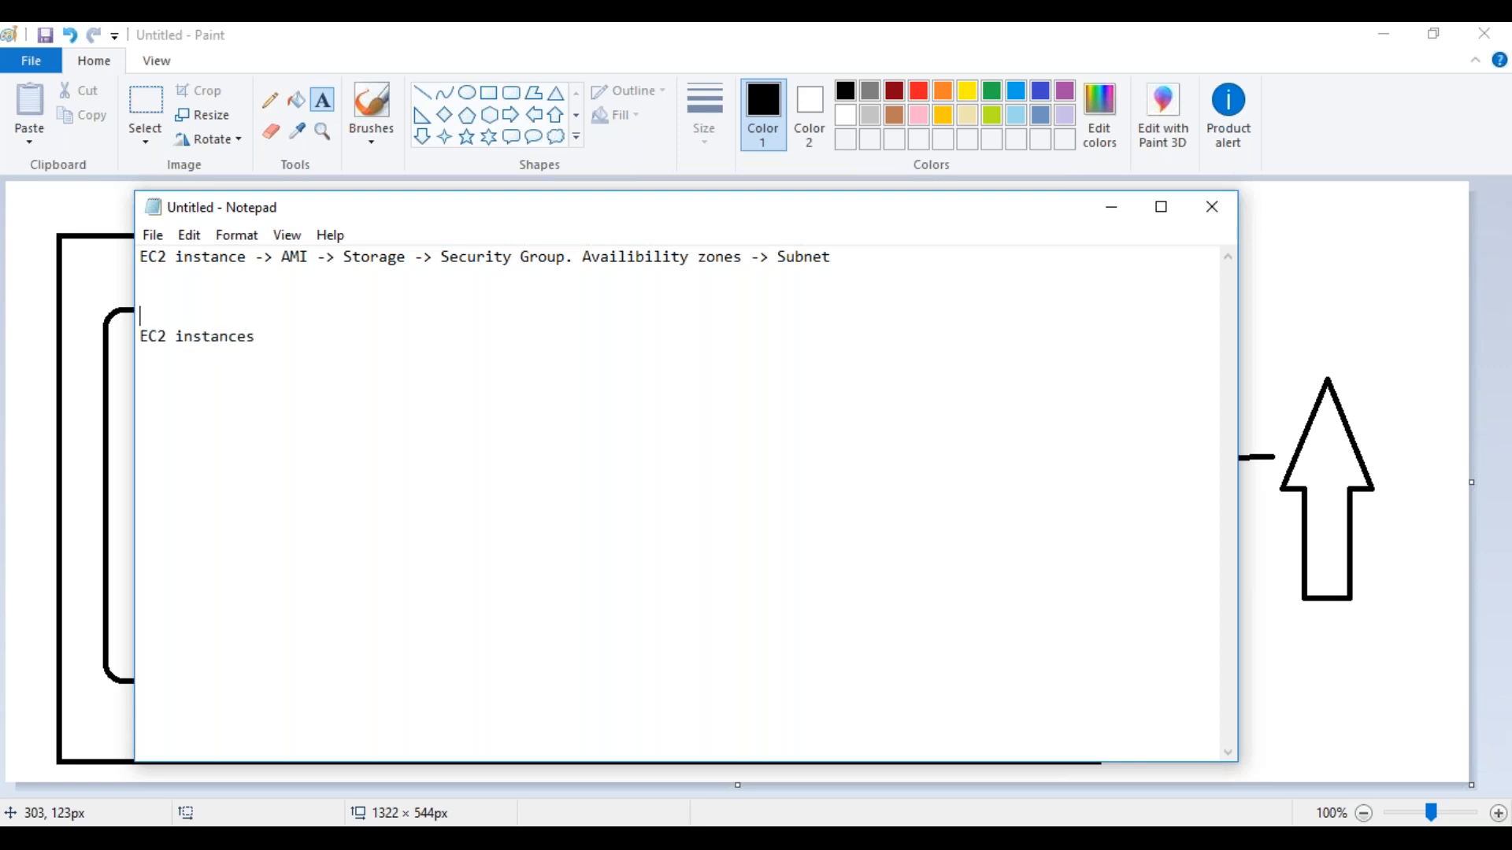
pyautogui.write('VPC ')
pyautogui.write('->')
pyautogui.write('Secuirty')
pyautogui.press('BackSpace')
pyautogui.press('BackSpace')
pyautogui.press('BackSpace')
pyautogui.press('BackSpace')
pyautogui.press('BackSpace')
pyautogui.press('BackSpace')
pyautogui.write('urity Group')
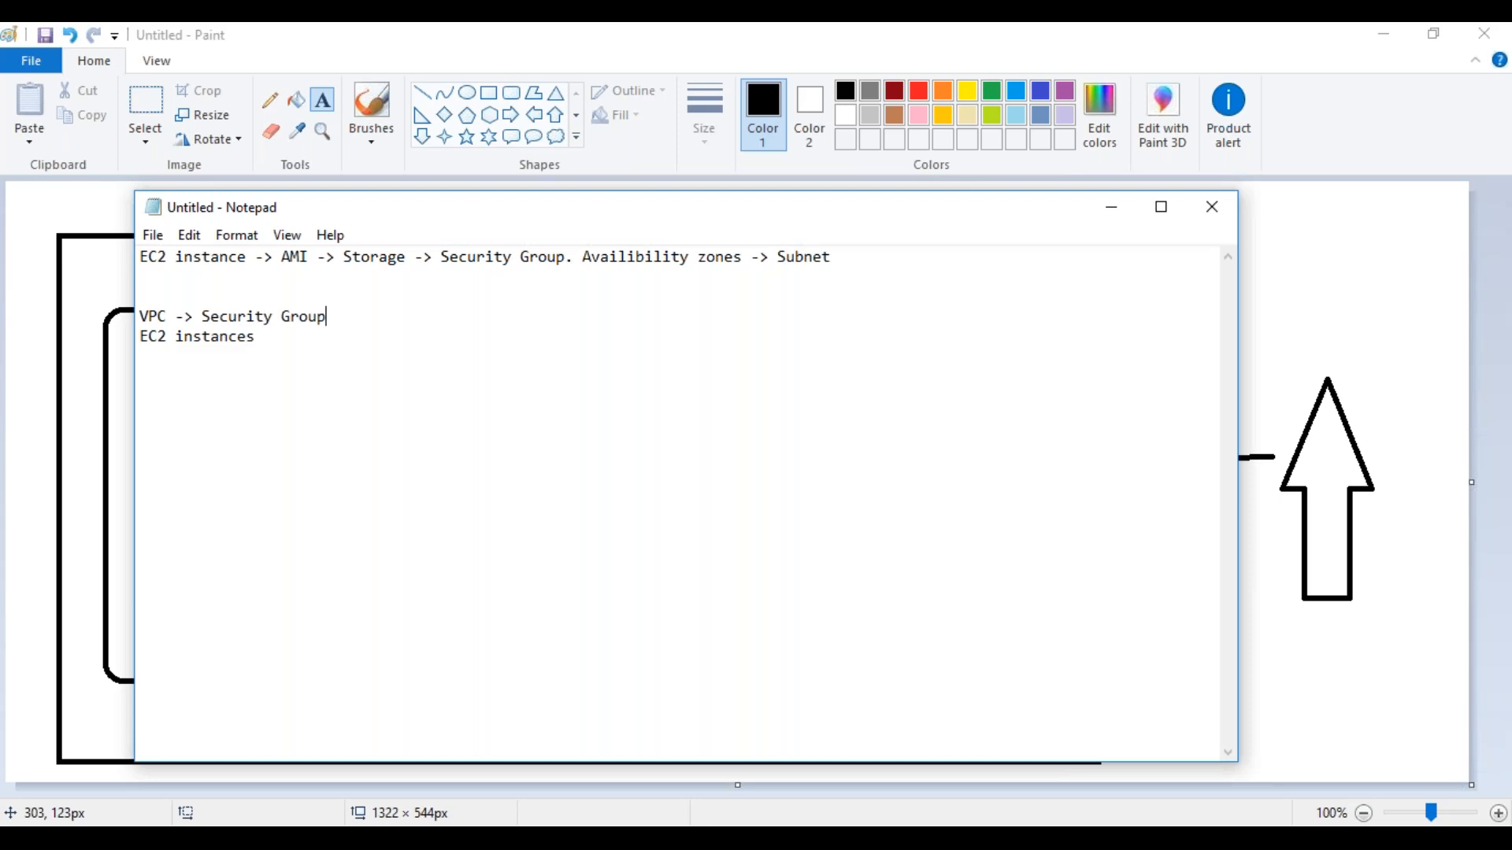
pyautogui.write(', Subnet ( Rpivate IP ')
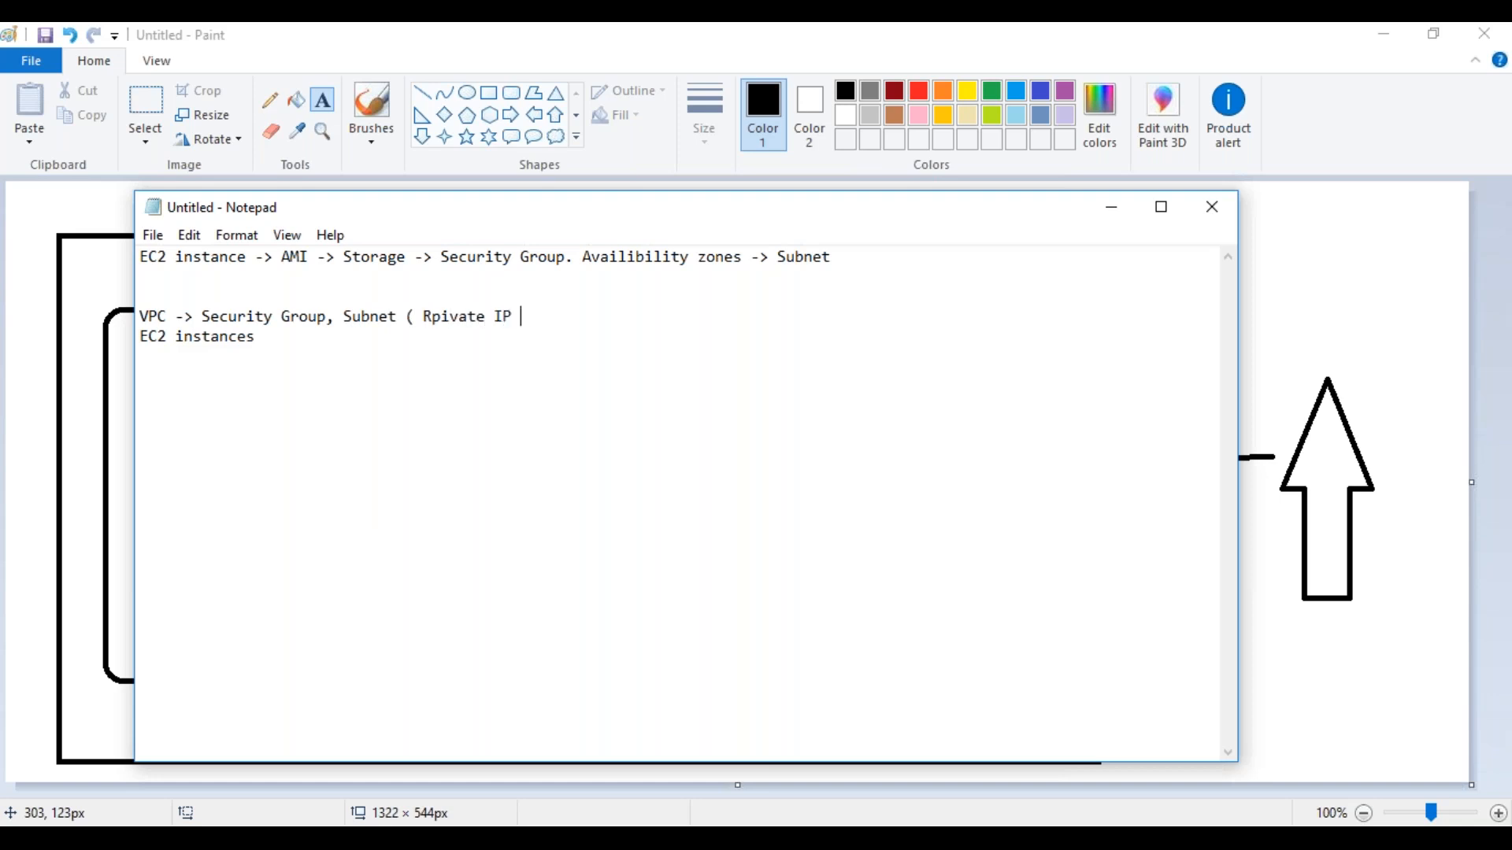
pyautogui.write('and Public IP')
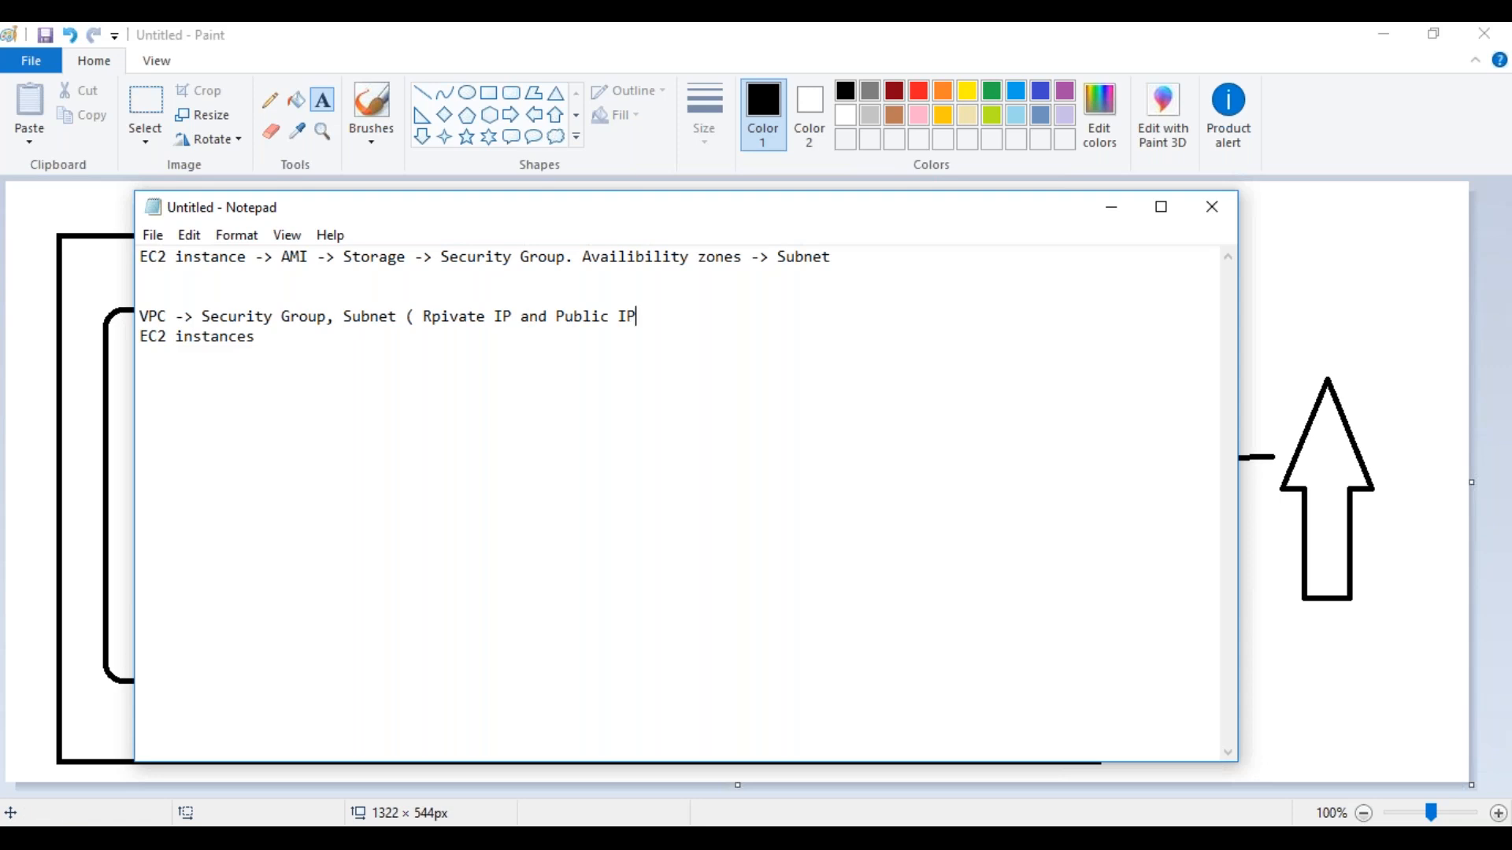
# Continue the VPC line with ", Subnet ( Private IP and Public IP"
pyautogui.click(441, 319)
pyautogui.press('BackSpace')
pyautogui.press('BackSpace')
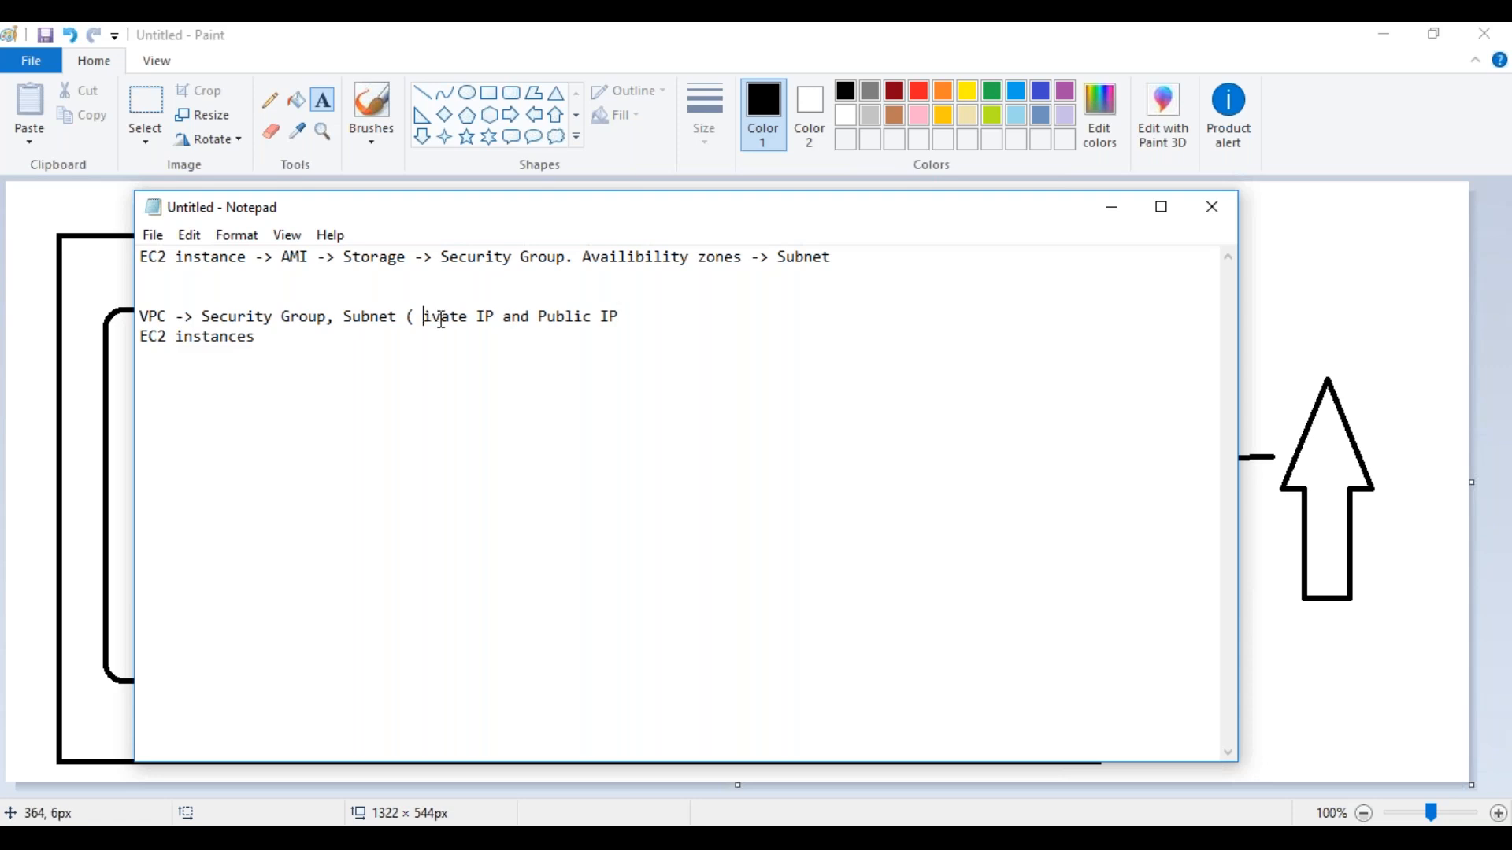
pyautogui.write('Pri')
pyautogui.press('BackSpace')
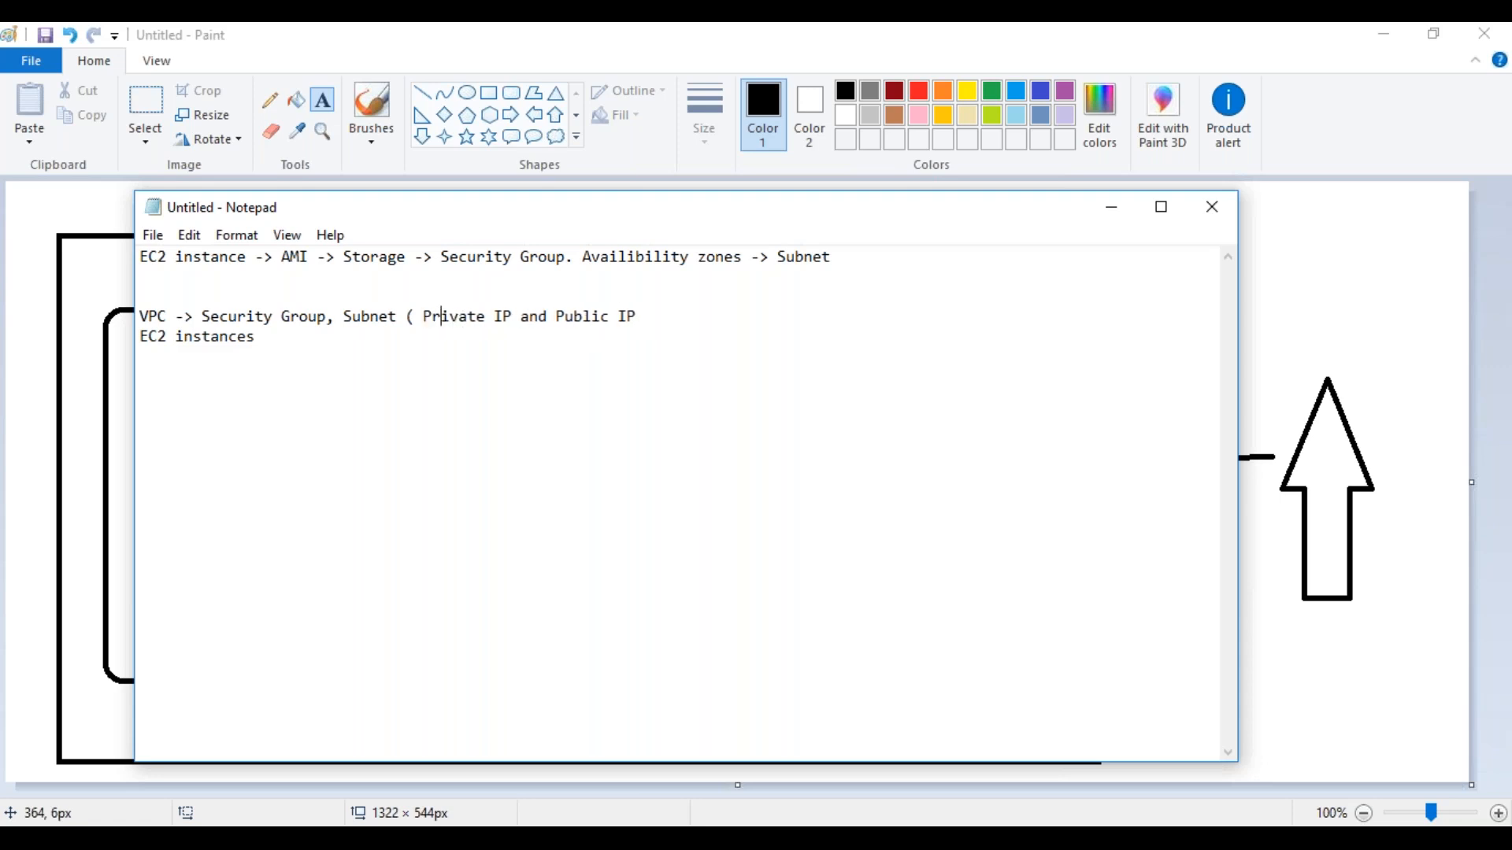
# Finish the VPC line with ") , Gateway, Router, Nat gateway"
pyautogui.click(654, 313)
pyautogui.write(') , Gae')
pyautogui.press('BackSpace')
pyautogui.write('teway, Router, Na')
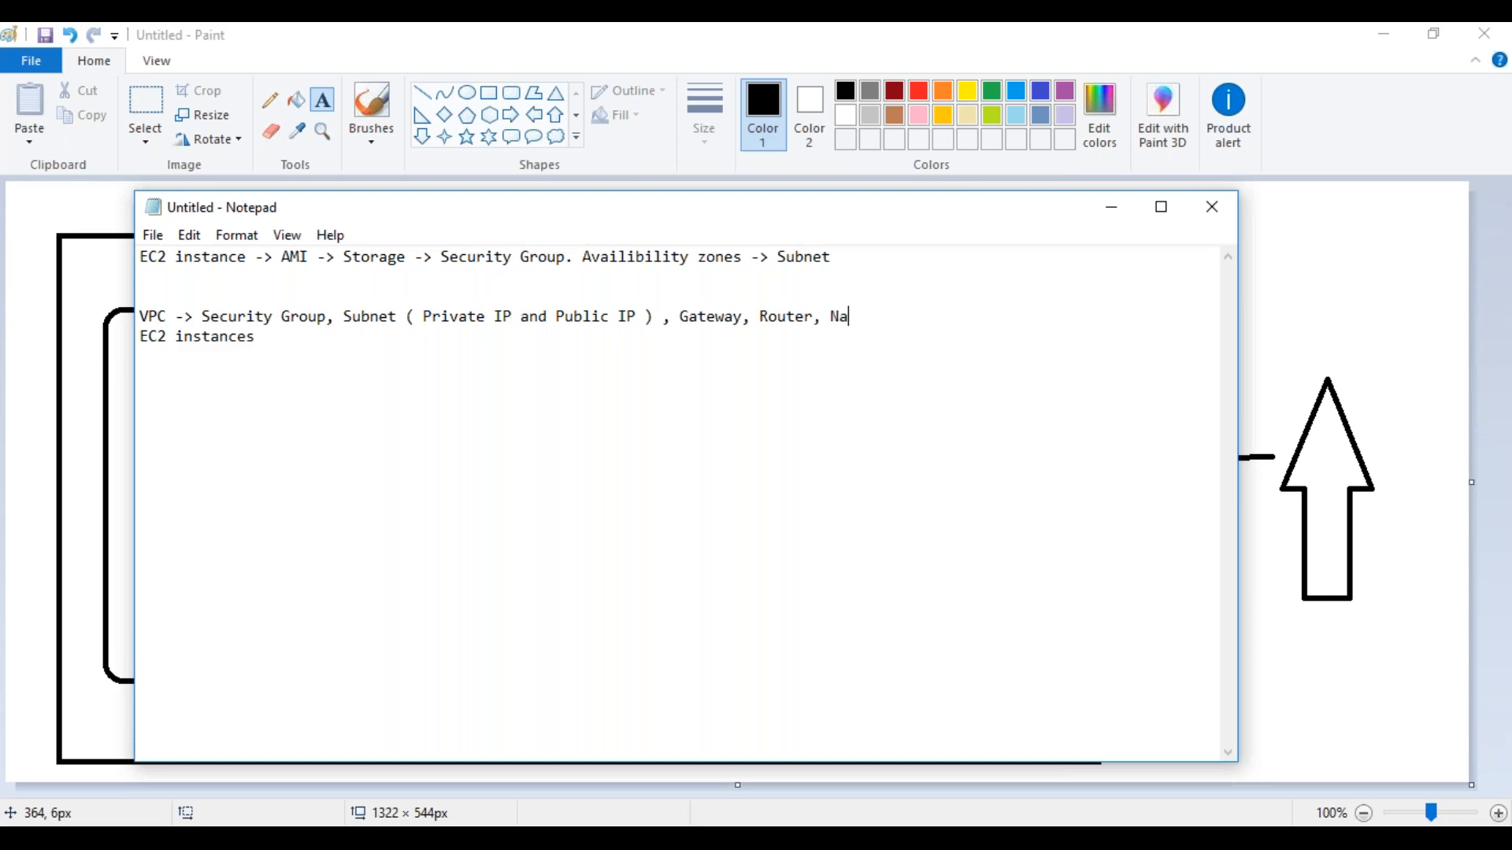
pyautogui.write('t gateway')
pyautogui.press('BackSpace')
pyautogui.press('BackSpace')
pyautogui.press('BackSpace')
pyautogui.write('way')
# Add the note "public ip and dns names" below the EC2 instances line, separated by a blank line
pyautogui.moveTo(142, 316); pyautogui.dragTo(639, 319)
pyautogui.click(714, 317)
pyautogui.click(969, 320)
pyautogui.press('Down')
pyautogui.press('Return')
pyautogui.press('Return')
pyautogui.write('public a')
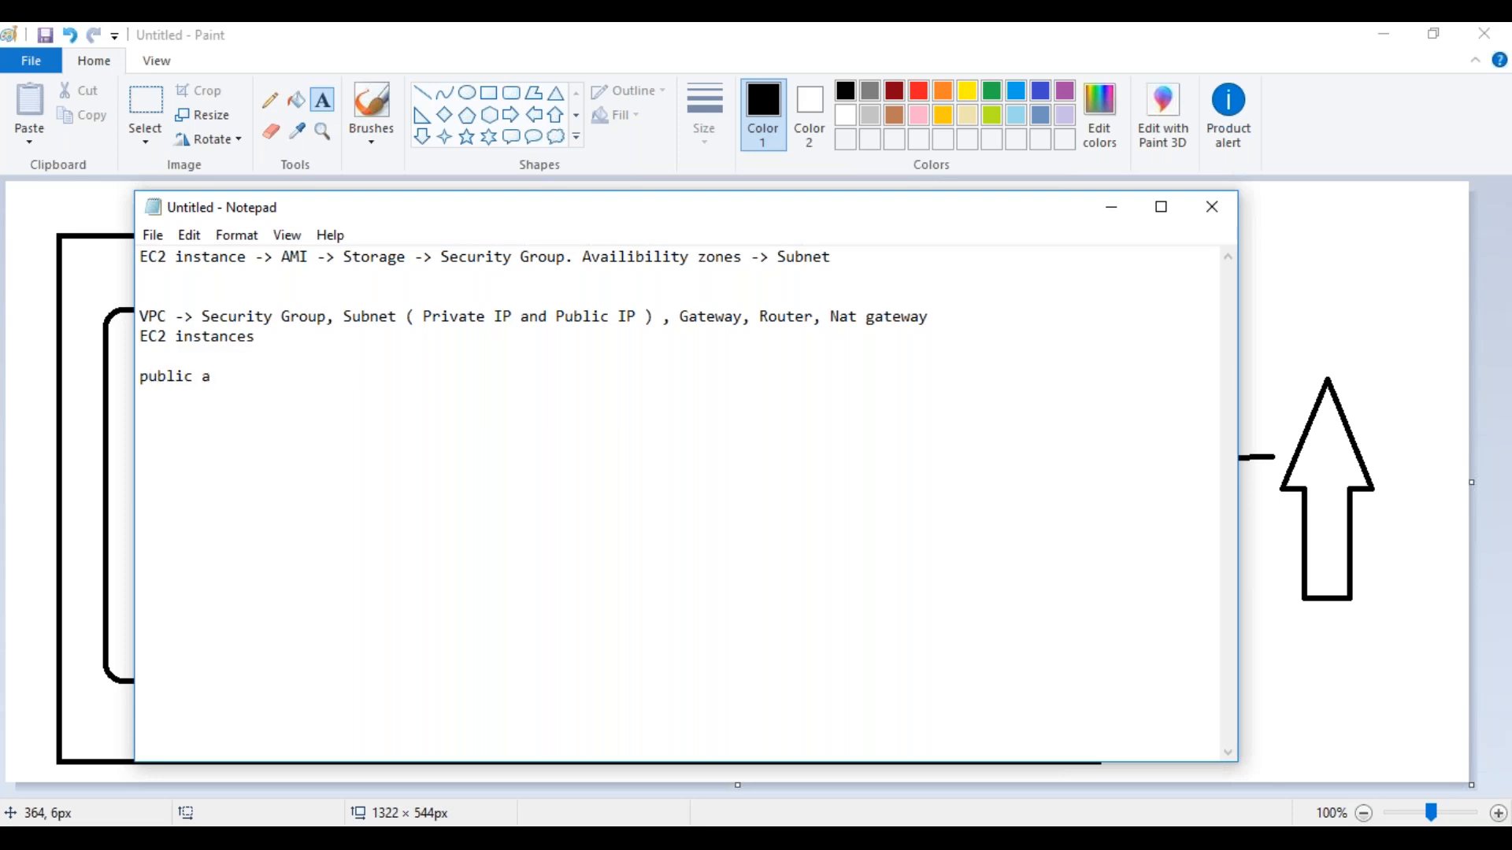
pyautogui.press('BackSpace')
pyautogui.write('ip and dns dnames')
pyautogui.press('BackSpace')
pyautogui.press('BackSpace')
pyautogui.press('BackSpace')
pyautogui.press('BackSpace')
pyautogui.press('BackSpace')
pyautogui.press('BackSpace')
pyautogui.write('dnames')
pyautogui.press('BackSpace')
pyautogui.press('BackSpace')
pyautogui.press('BackSpace')
pyautogui.press('BackSpace')
pyautogui.press('BackSpace')
pyautogui.write('ames')
# Switch to the AWS Management Console in Chrome, search for "vpc" and open the VPC service
pyautogui.moveTo(679, 839)
pyautogui.click(679, 839)
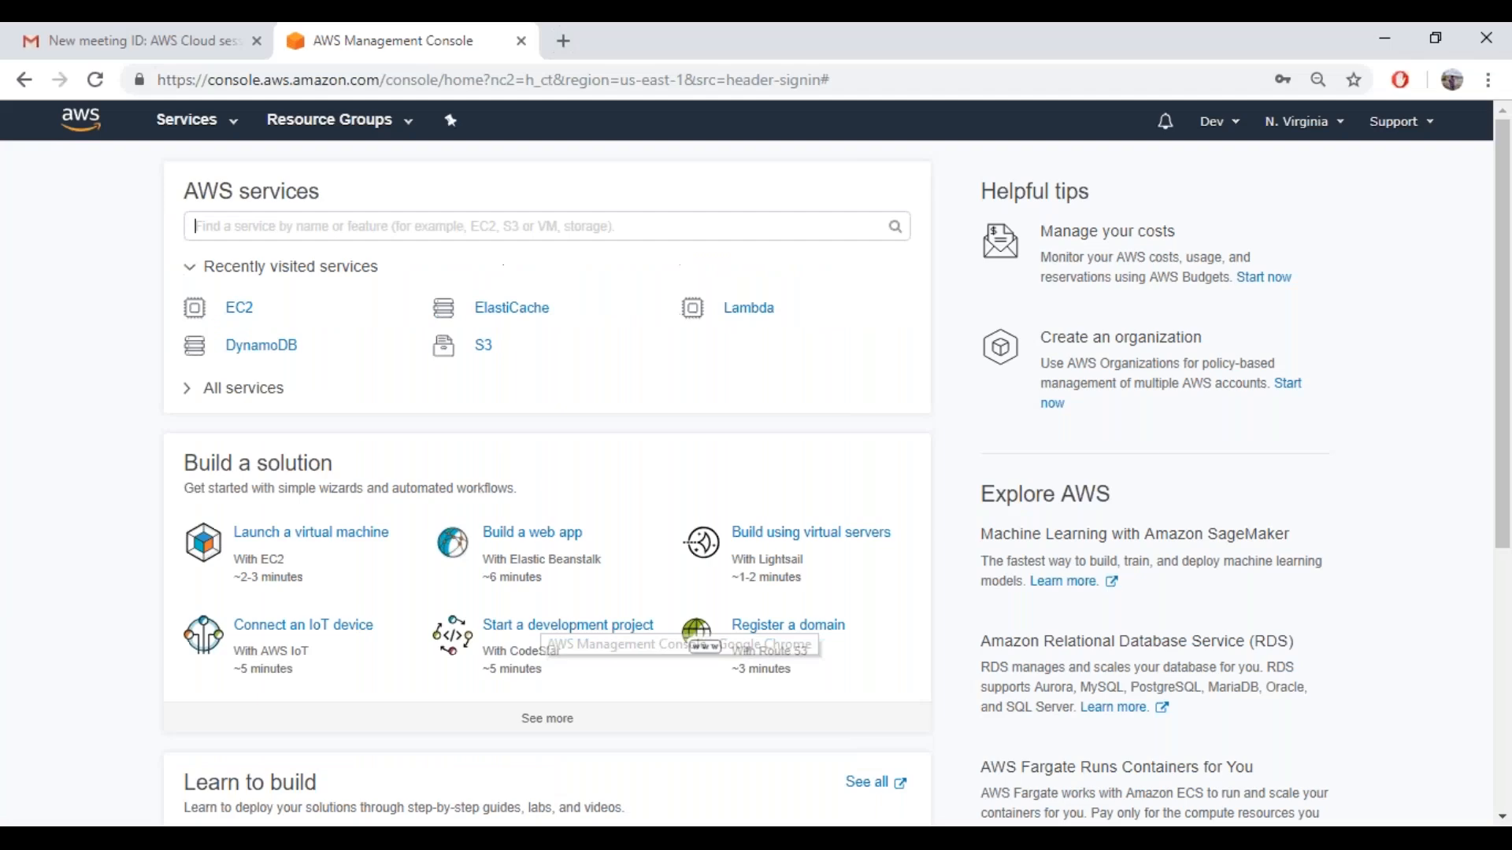
pyautogui.click(274, 228)
pyautogui.write('vpc')
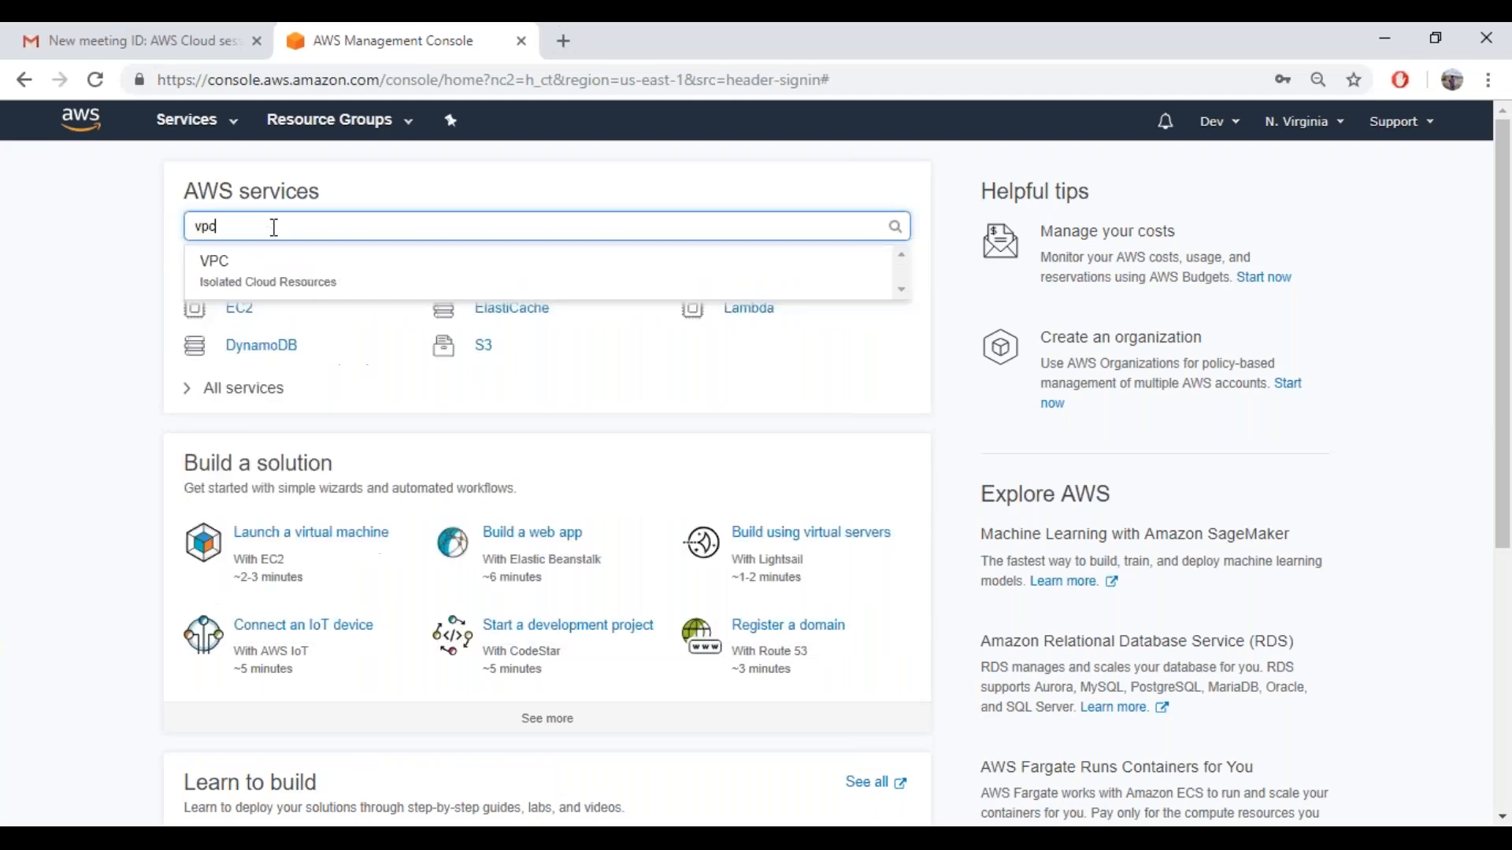
pyautogui.click(268, 296)
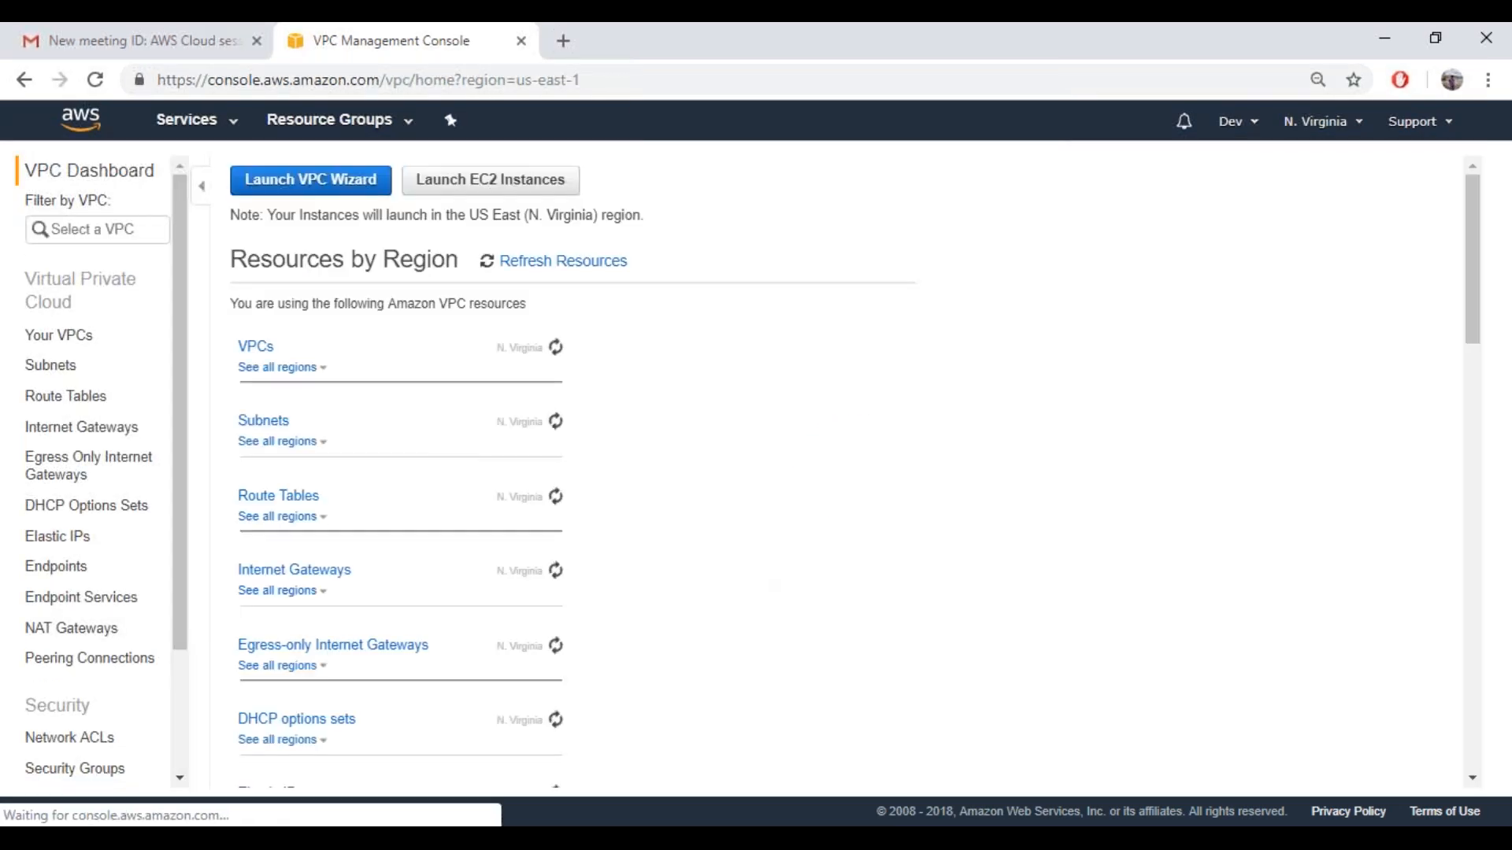
# Switch back to Notepad and add the note "1 VPC by deFAULT -> never delete"
pyautogui.click(843, 838)
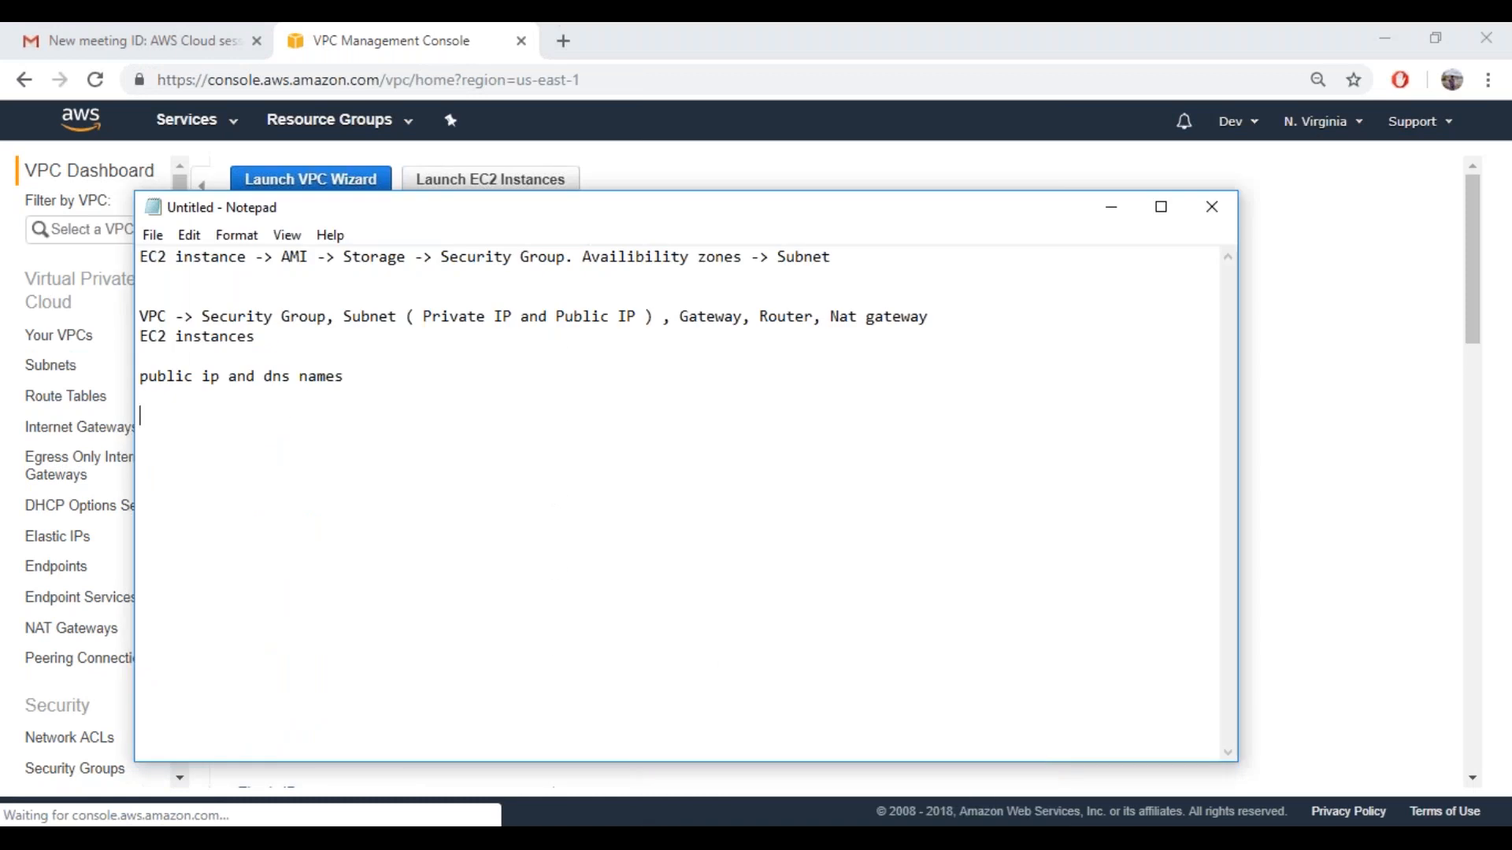
pyautogui.write('1 VPC by deAULT')
pyautogui.press('BackSpace')
pyautogui.press('BackSpace')
pyautogui.press('BackSpace')
pyautogui.press('BackSpace')
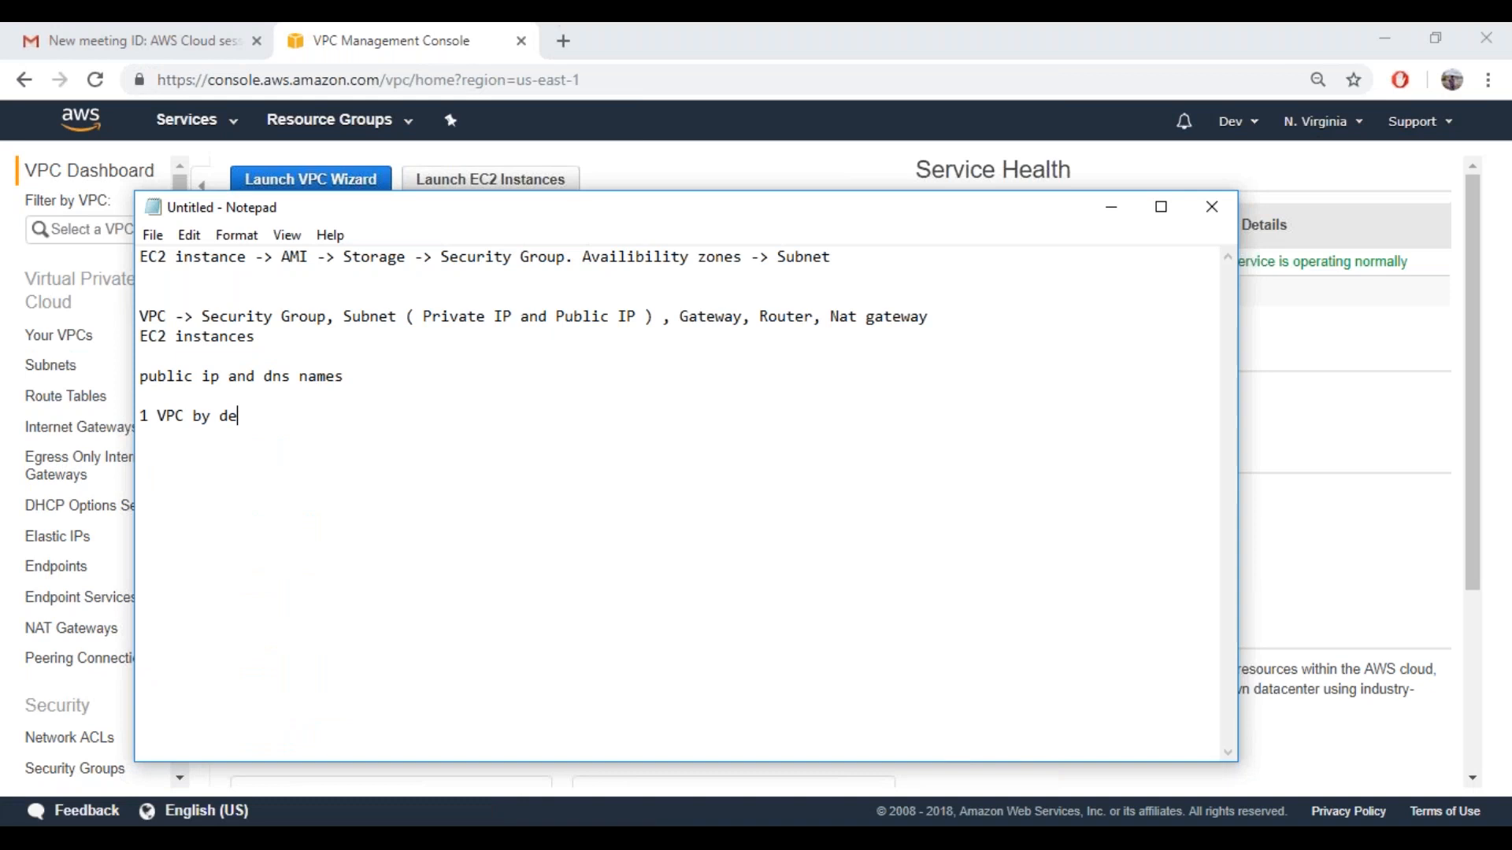
pyautogui.write('FAULT -> never delete')
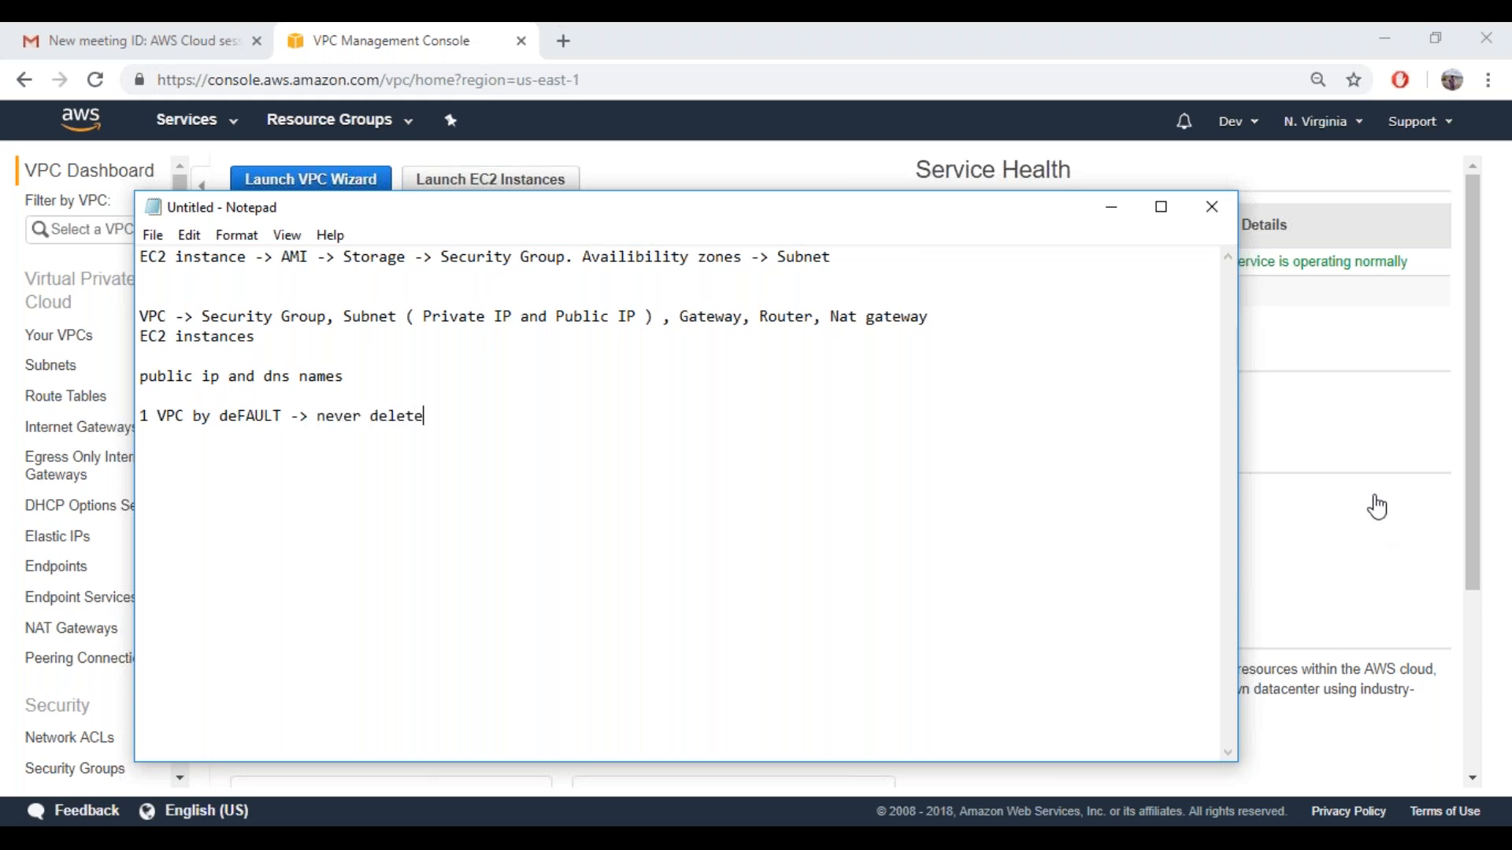
# Return to the VPC console in Chrome, launch the VPC wizard and choose the VPC with a Single Public Subnet configuration
pyautogui.click(1467, 422)
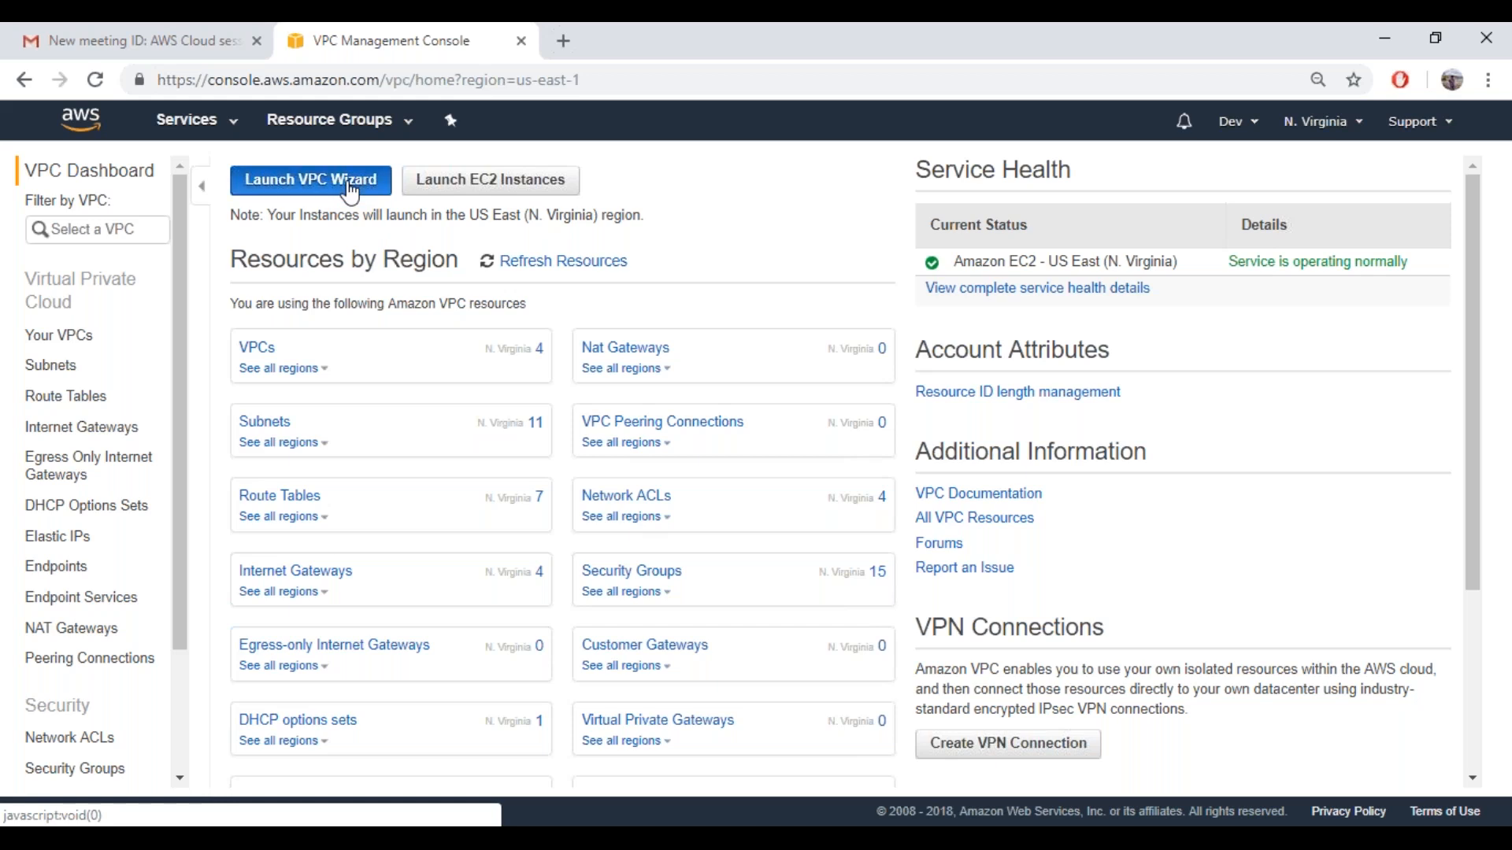
pyautogui.click(348, 186)
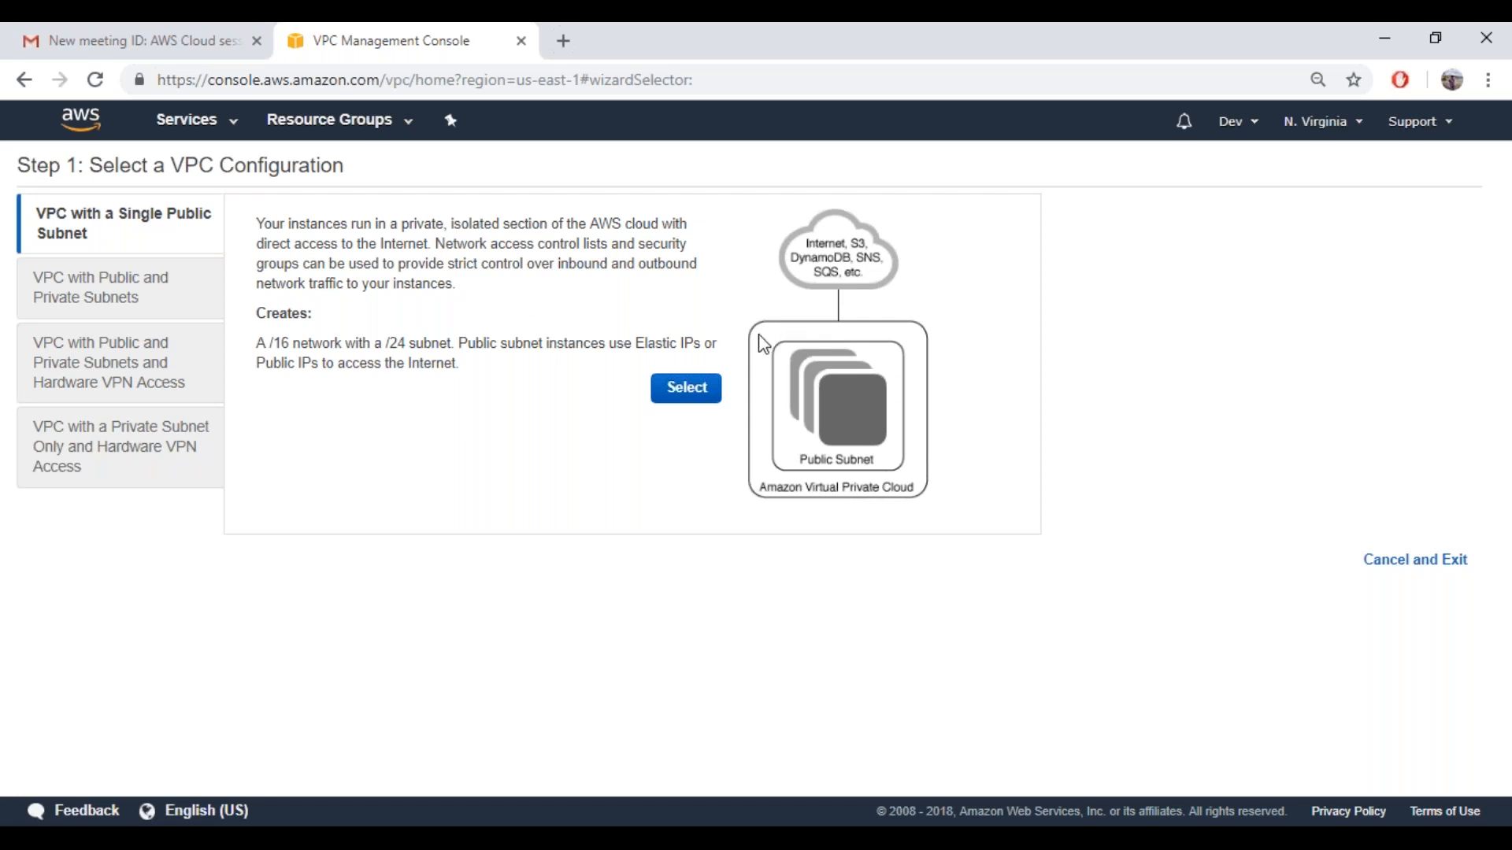
pyautogui.click(1227, 96)
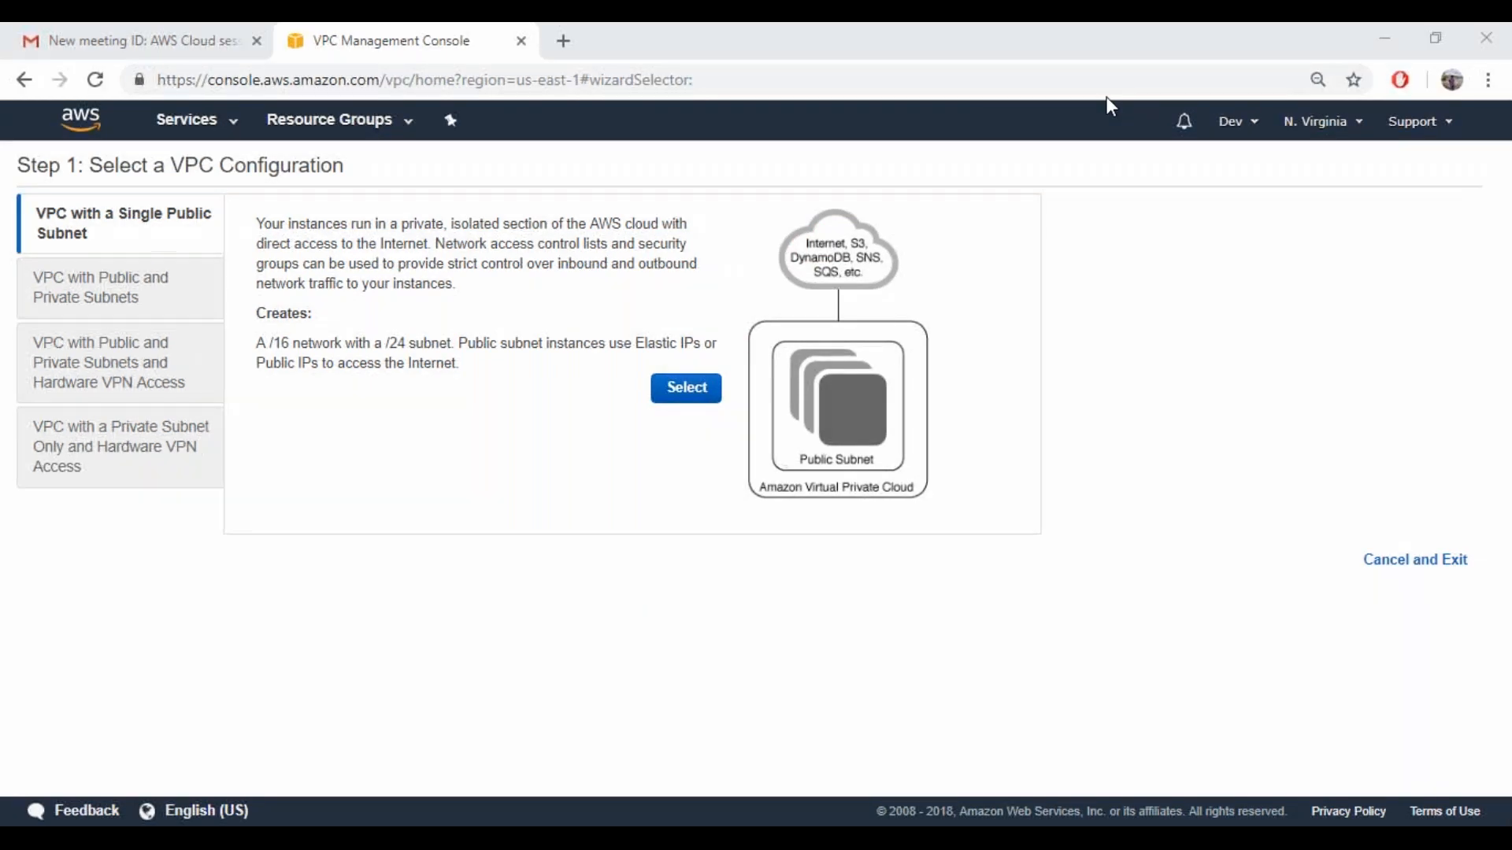
pyautogui.click(686, 387)
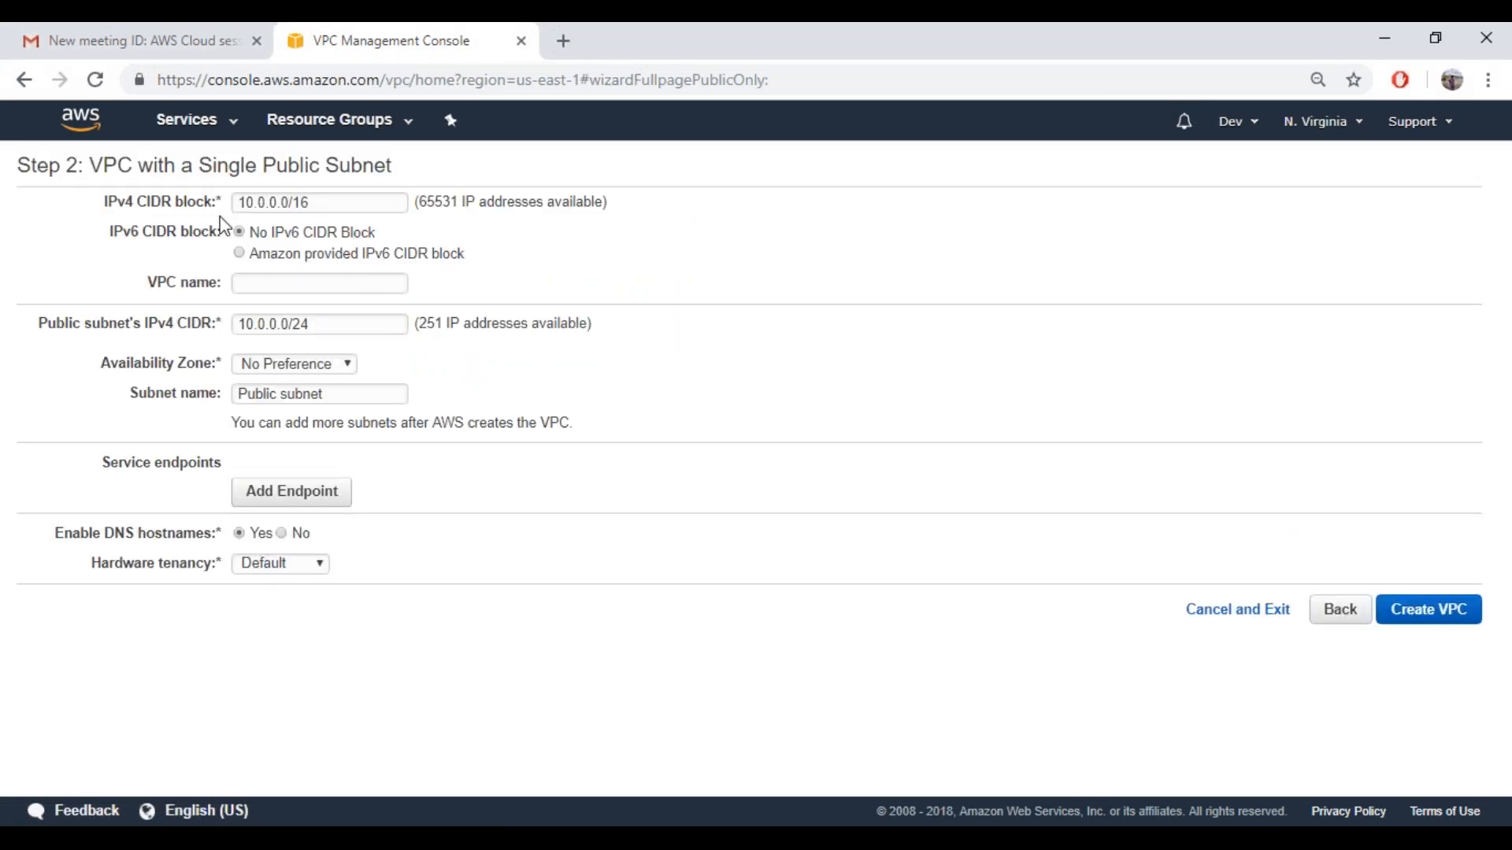
# Mark the CIDR block label in the VPC form, then switch to Notepad and move its window clear of the form's fields
pyautogui.moveTo(219, 210)
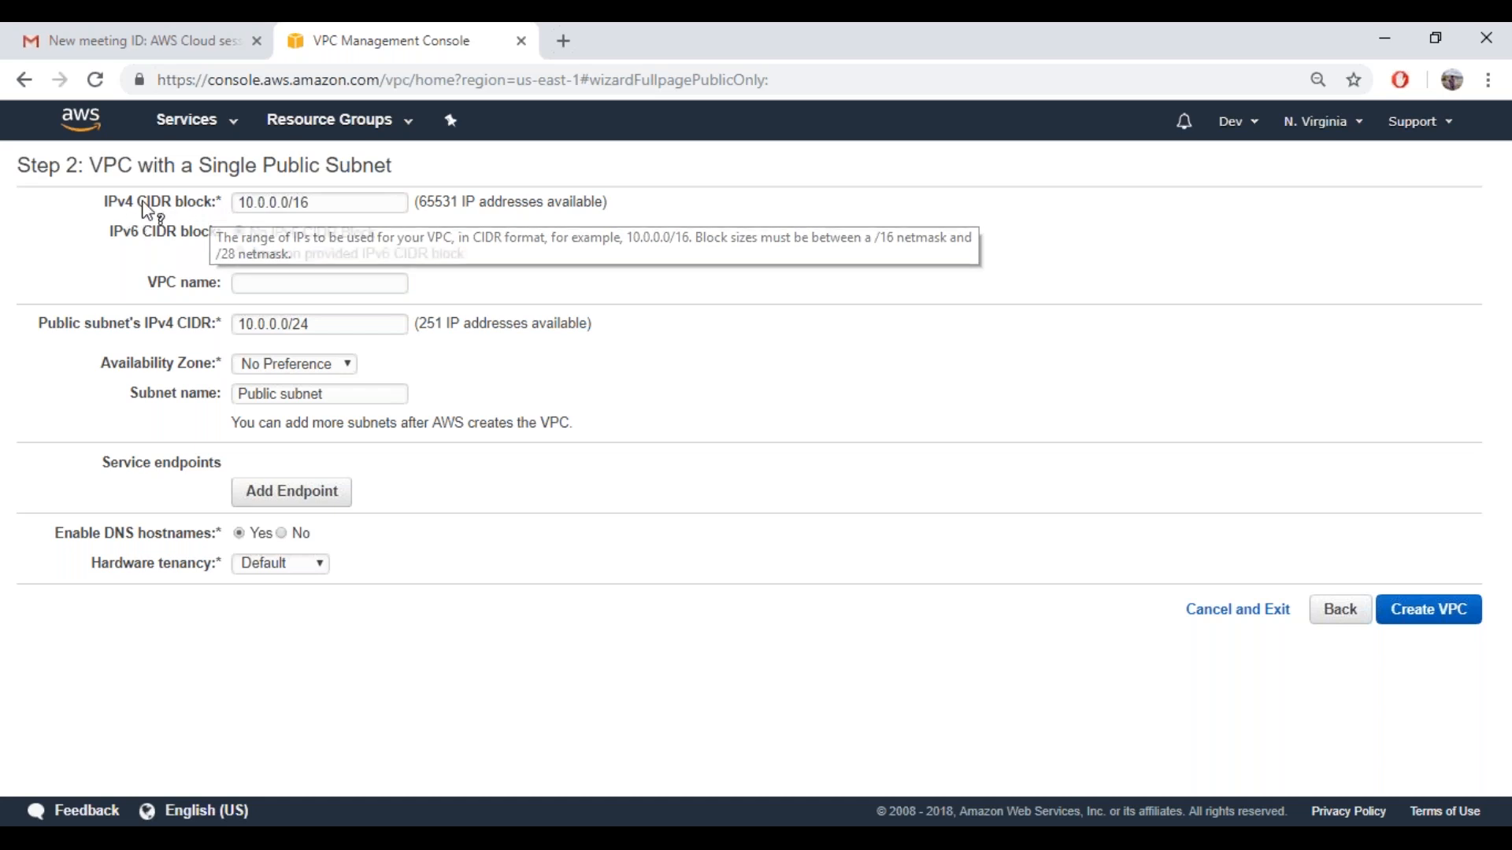
pyautogui.moveTo(139, 203); pyautogui.dragTo(213, 203)
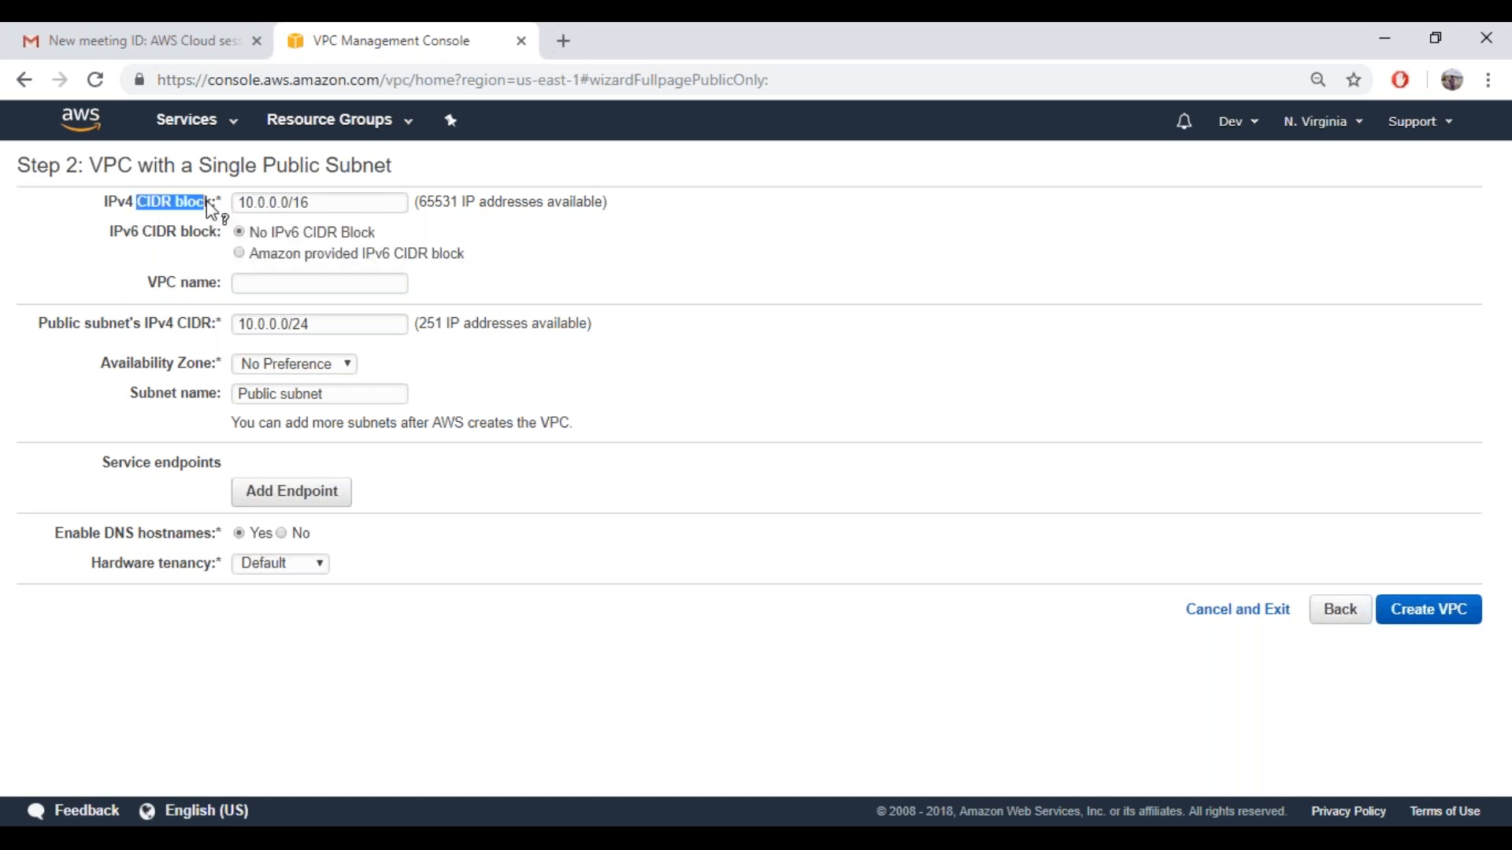
pyautogui.click(781, 788)
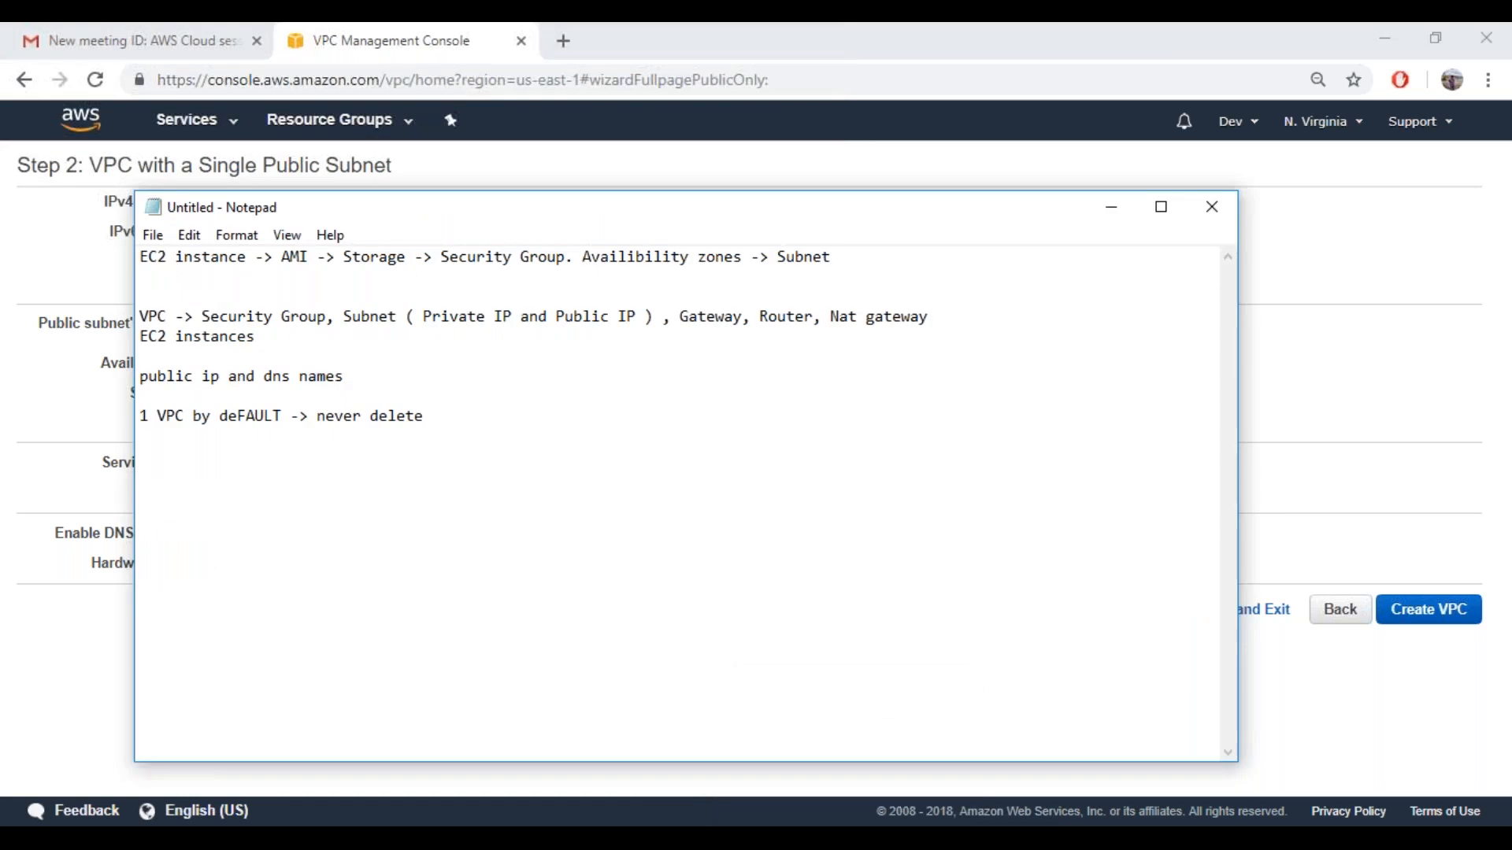
pyautogui.moveTo(504, 221); pyautogui.dragTo(759, 207)
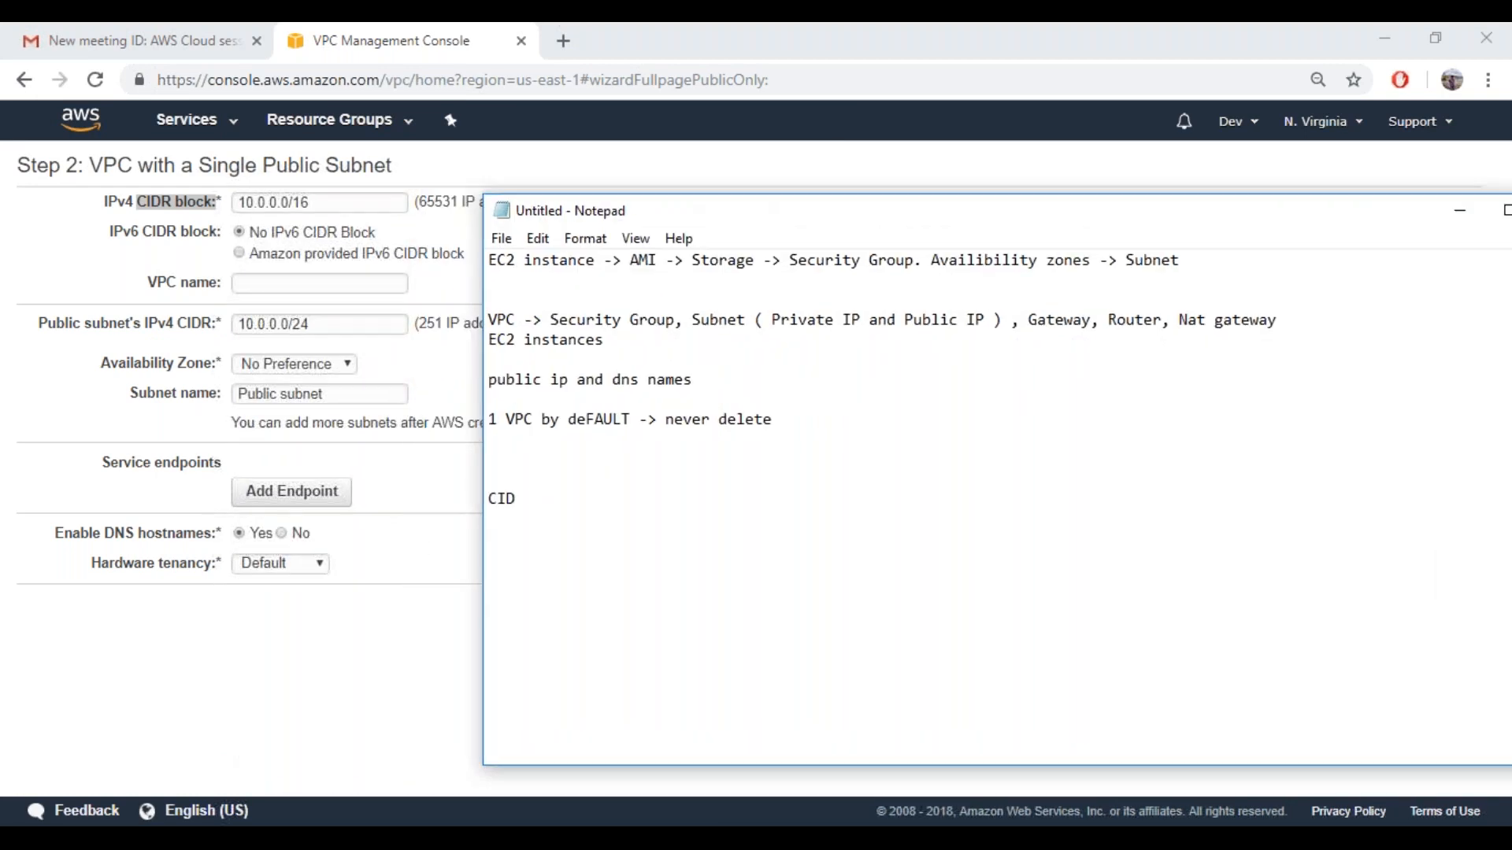
# Add the note "CIDR -> Classless Inter domain routing" below the default VPC line
pyautogui.write('R ->')
pyautogui.write('C')
pyautogui.write('lassl')
pyautogui.write('ess')
pyautogui.write(' In')
pyautogui.write('ter')
pyautogui.write(' d')
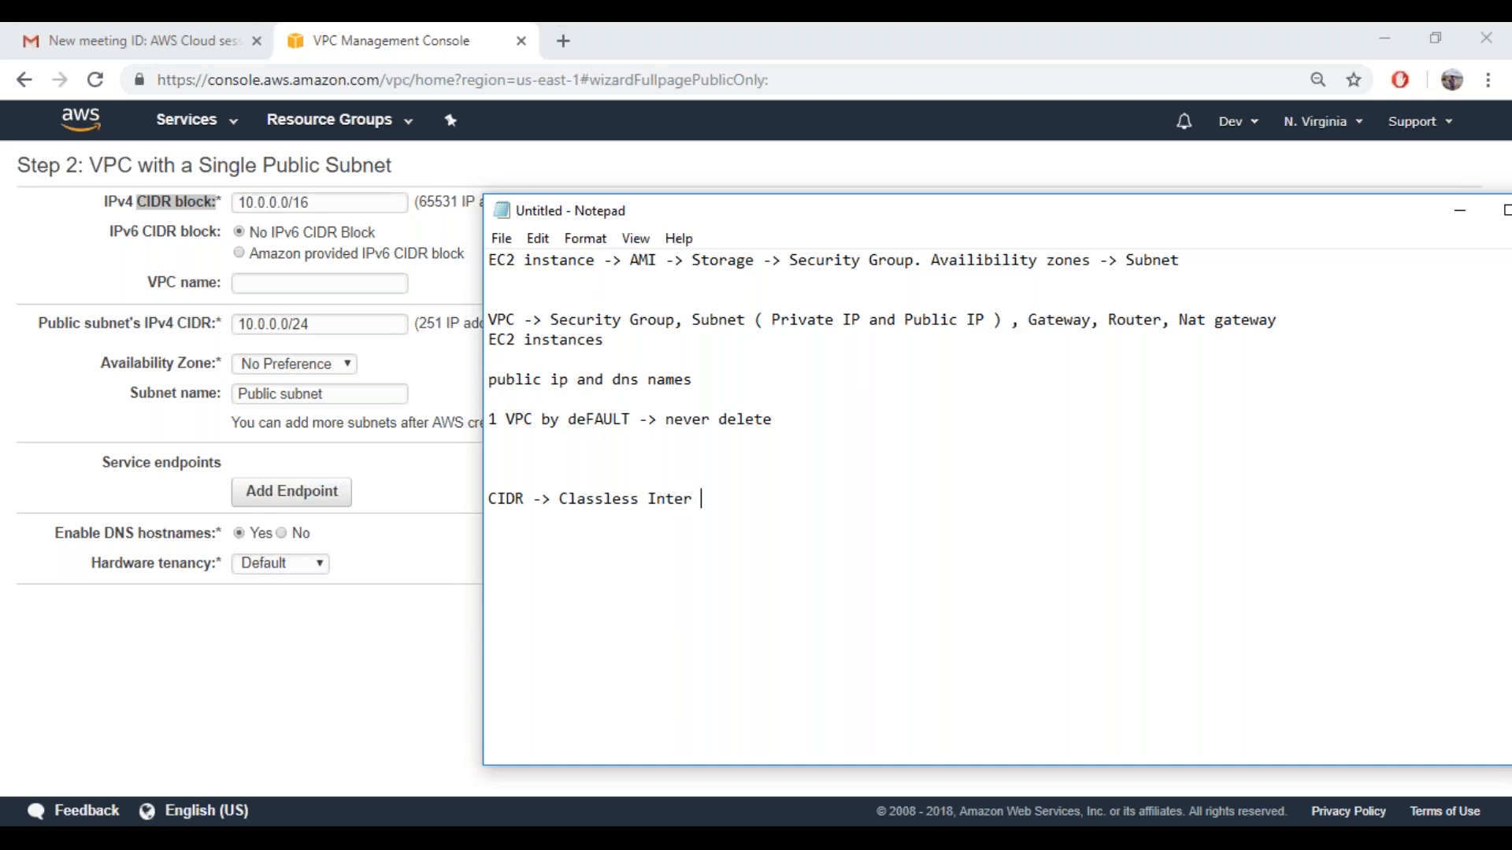
pyautogui.write('omain ri')
pyautogui.press('BackSpace')
pyautogui.write('outing')
# Add the line "IPv4 - 10.0.0.16" below the CIDR definition, separated by a blank line
pyautogui.press('Return')
pyautogui.press('Return')
pyautogui.write('IPv')
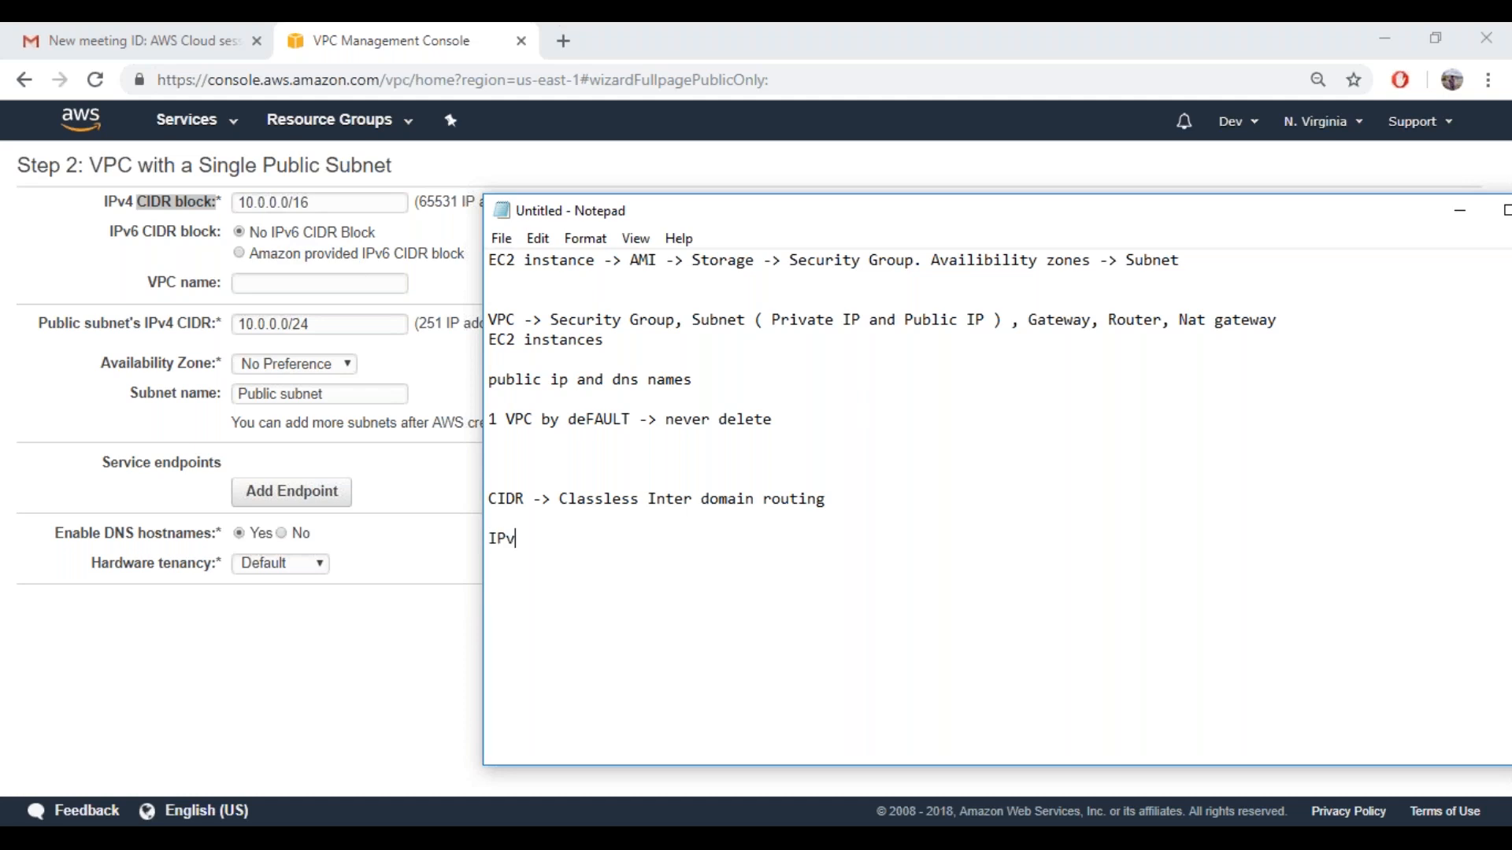
pyautogui.write('4 - 10.0.0.16')
# Uncover more of the VPC form, add the note "public - 10.0.0.0/24", and correct the IPv4 note to 10.0.0.0/16
pyautogui.moveTo(808, 213); pyautogui.dragTo(1041, 160)
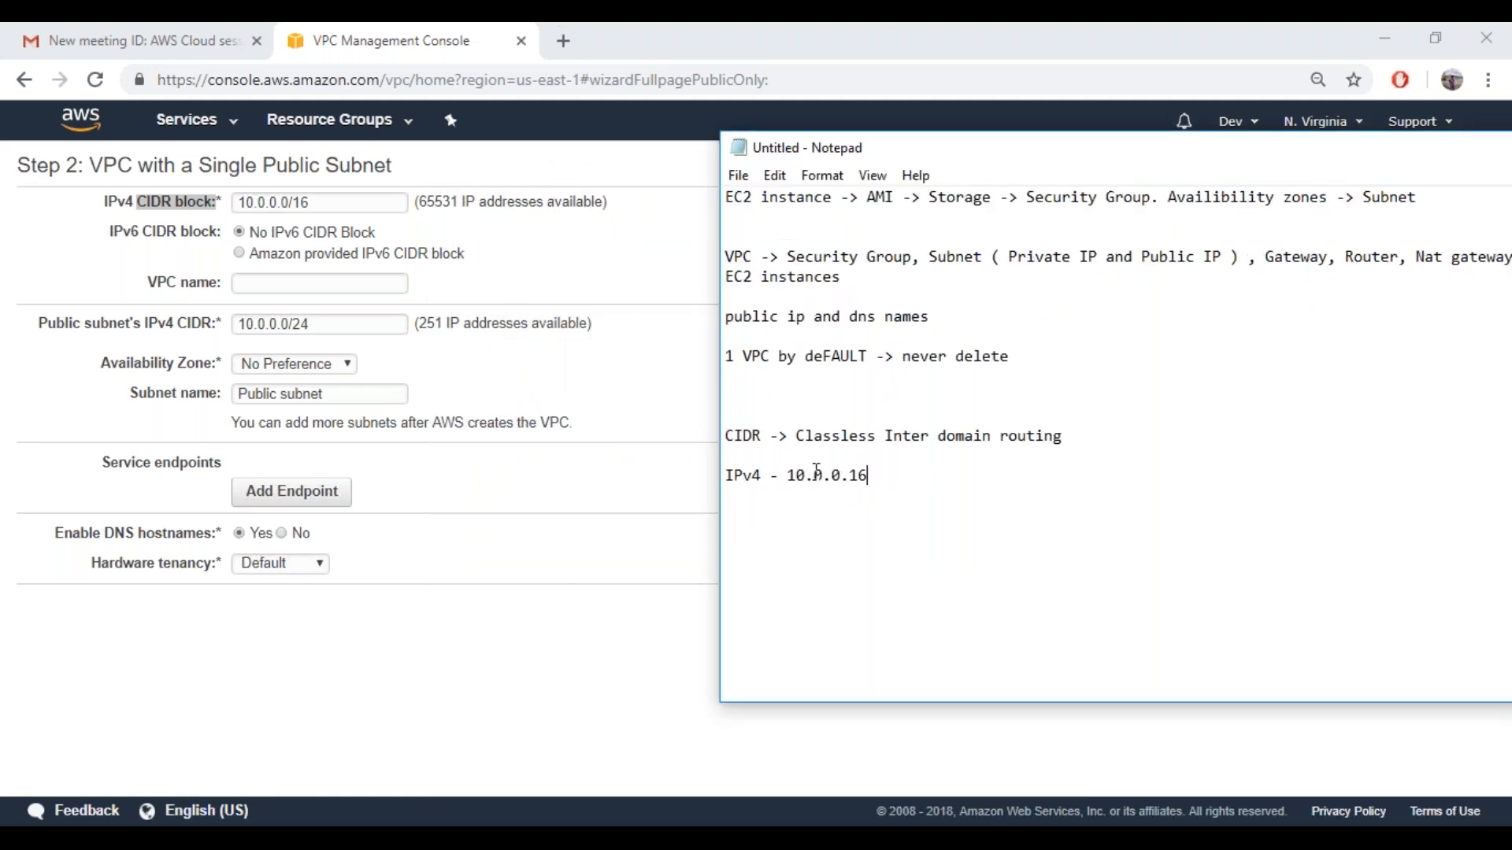
pyautogui.press('Return')
pyautogui.press('Return')
pyautogui.write('public - 10.0.0.0/24')
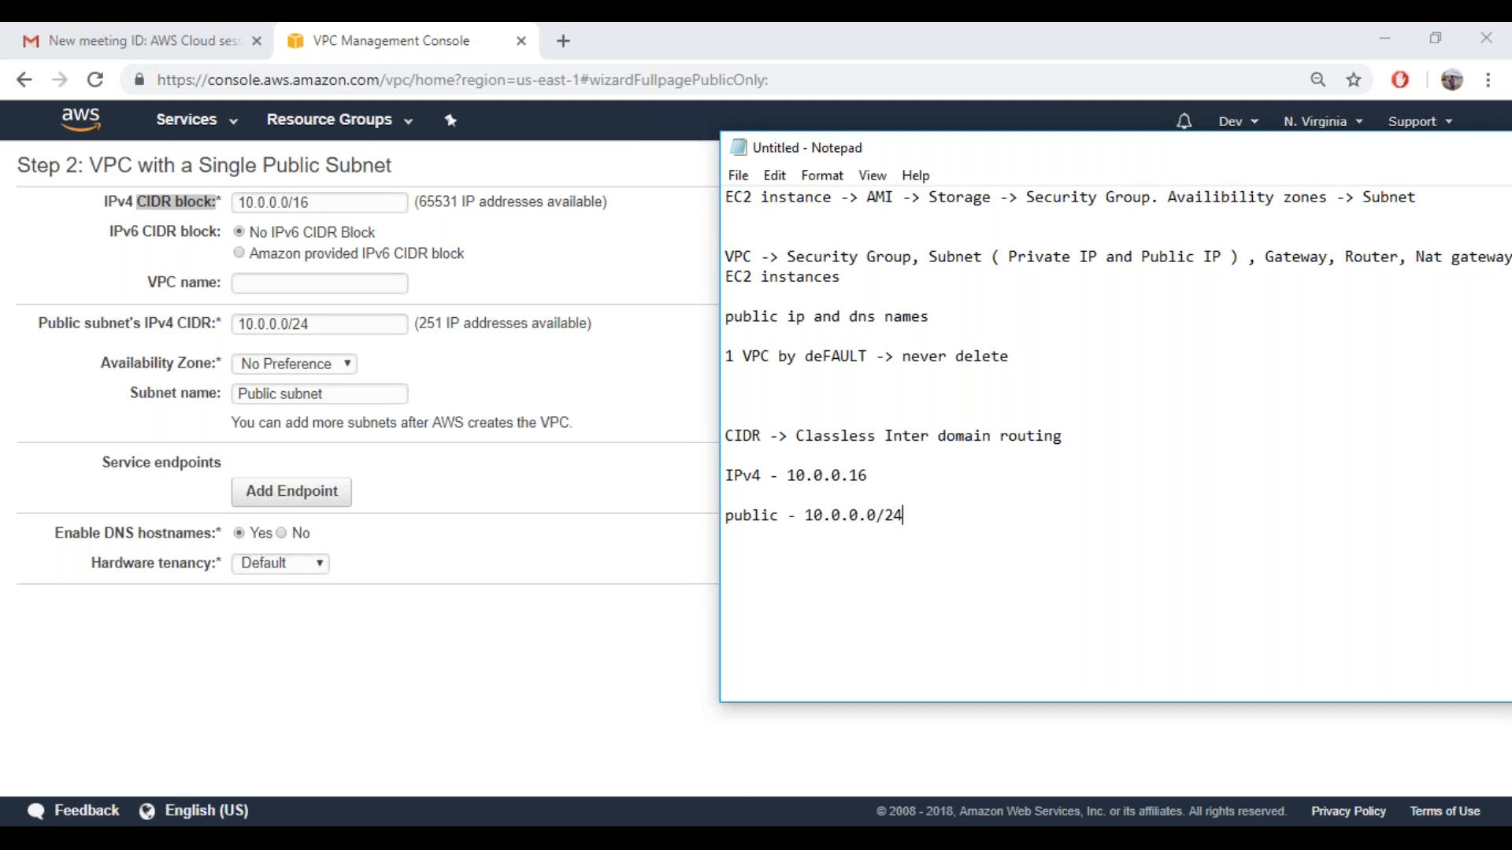
pyautogui.click(854, 475)
pyautogui.write('0/')
# Examine the individual octets of the 10.0.0.0/16 address in the IPv4 note
pyautogui.moveTo(788, 477); pyautogui.dragTo(871, 504)
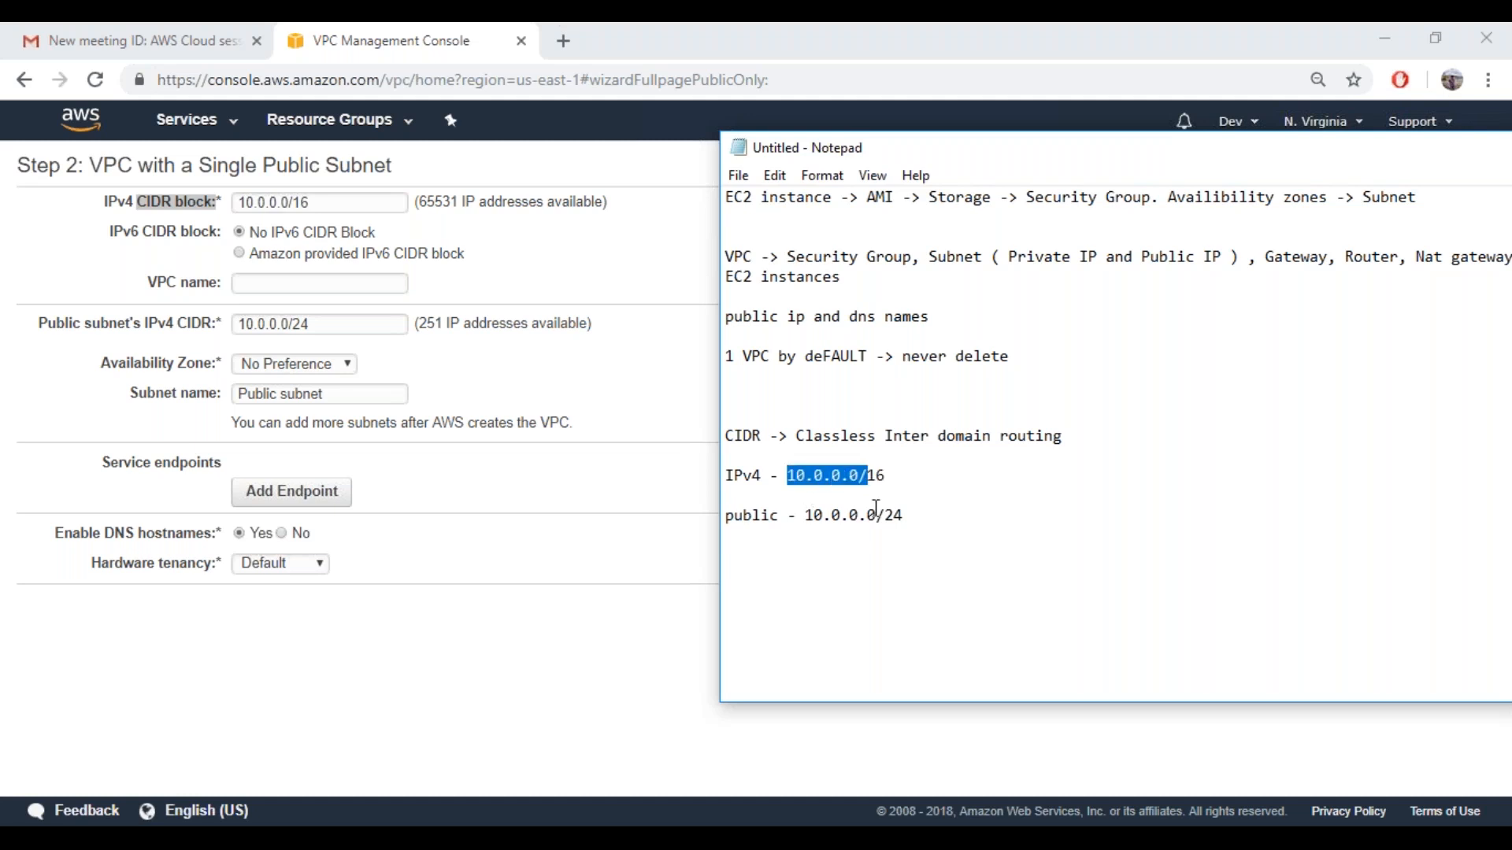
pyautogui.click(797, 489)
pyautogui.moveTo(789, 477); pyautogui.dragTo(826, 478)
pyautogui.click(860, 476)
pyautogui.doubleClick(838, 476)
pyautogui.click(825, 476)
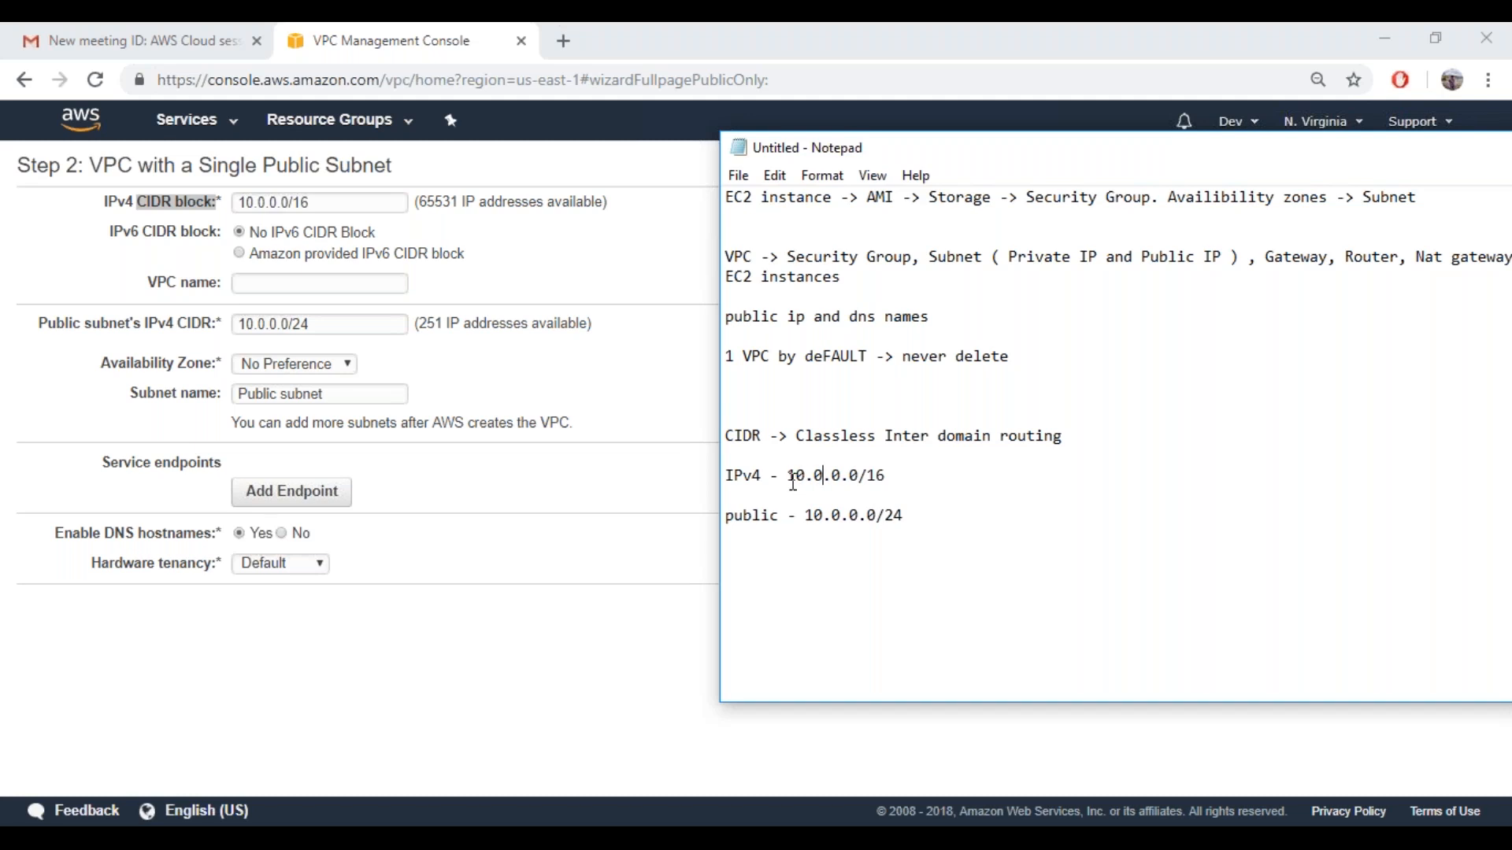
pyautogui.moveTo(788, 477); pyautogui.dragTo(807, 478)
pyautogui.click(808, 476)
pyautogui.moveTo(808, 475); pyautogui.dragTo(788, 476)
pyautogui.click(806, 475)
pyautogui.click(830, 480)
pyautogui.moveTo(814, 479); pyautogui.dragTo(790, 479)
pyautogui.moveTo(850, 478); pyautogui.dragTo(833, 478)
pyautogui.moveTo(817, 478); pyautogui.dragTo(799, 481)
pyautogui.click(886, 476)
pyautogui.moveTo(866, 477); pyautogui.dragTo(789, 478)
pyautogui.click(791, 478)
pyautogui.moveTo(791, 478); pyautogui.dragTo(866, 478)
# Append the octet range "[ 0-255 ]" to the IPv4 note and "[0-255]" to the public note
pyautogui.click(935, 482)
pyautogui.write('[ 0-255 ]')
pyautogui.press('Right')
pyautogui.press('Right')
pyautogui.press('End')
pyautogui.write('[0-255]')
# Compare the first and last octet pairs of 10.0.0.0/16 with the IPv4 CIDR block's available address count in the VPC form
pyautogui.moveTo(824, 476); pyautogui.dragTo(788, 476)
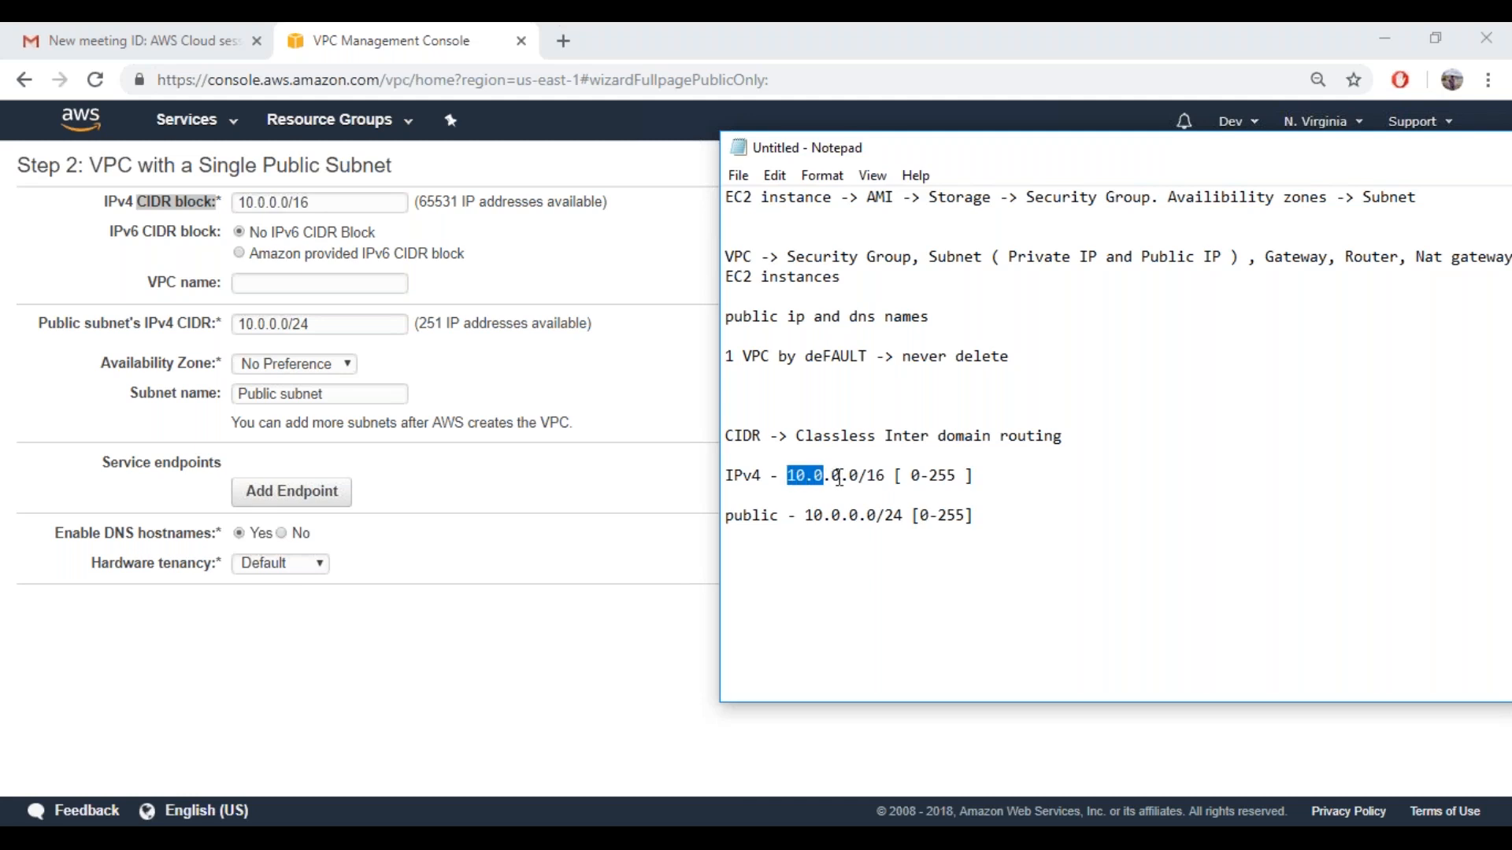
pyautogui.moveTo(831, 476); pyautogui.dragTo(859, 476)
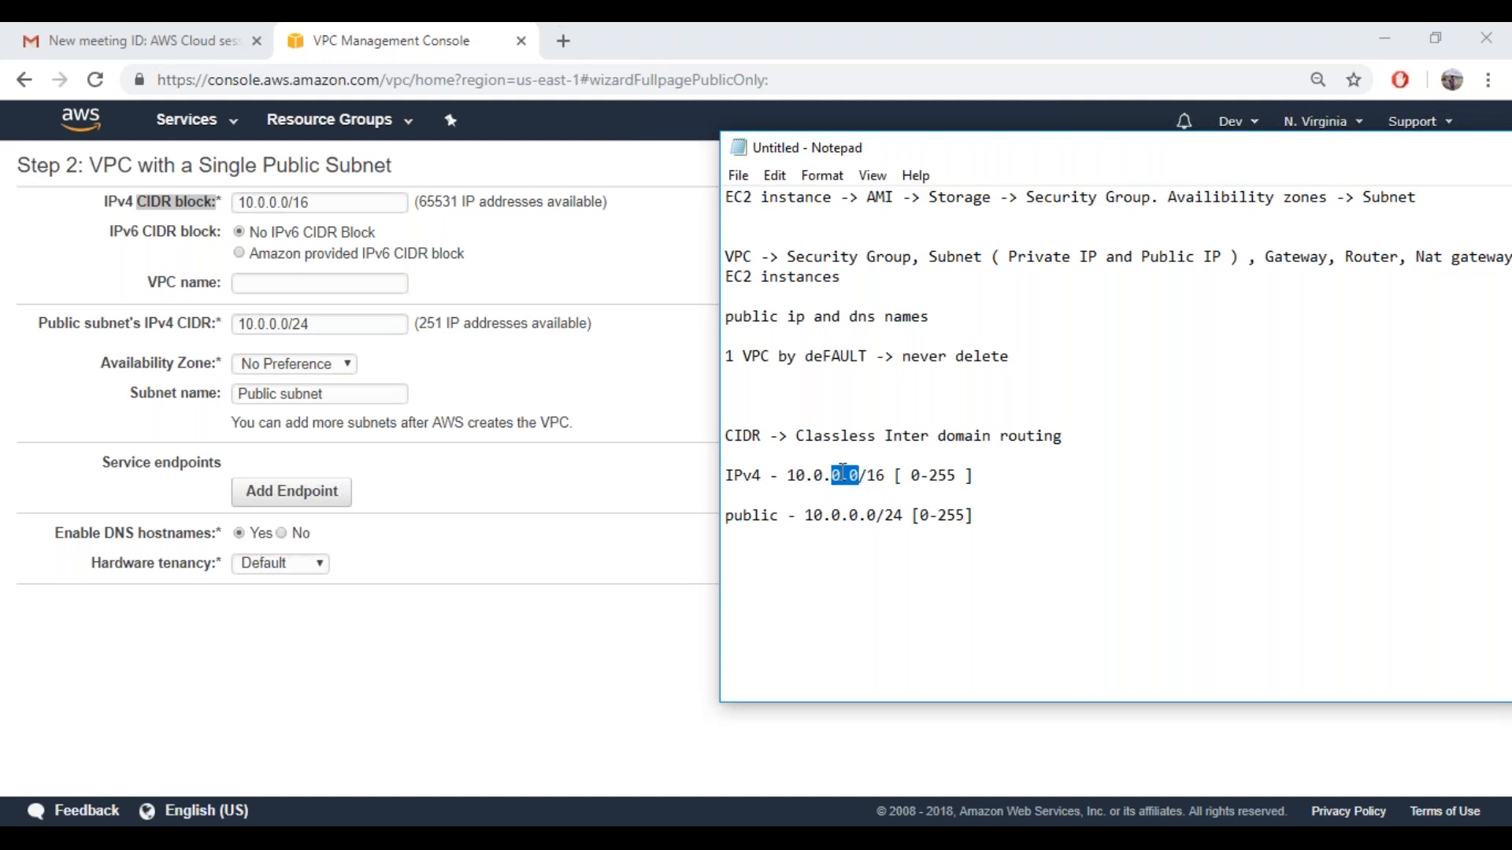
pyautogui.click(422, 203)
pyautogui.moveTo(420, 203); pyautogui.dragTo(459, 203)
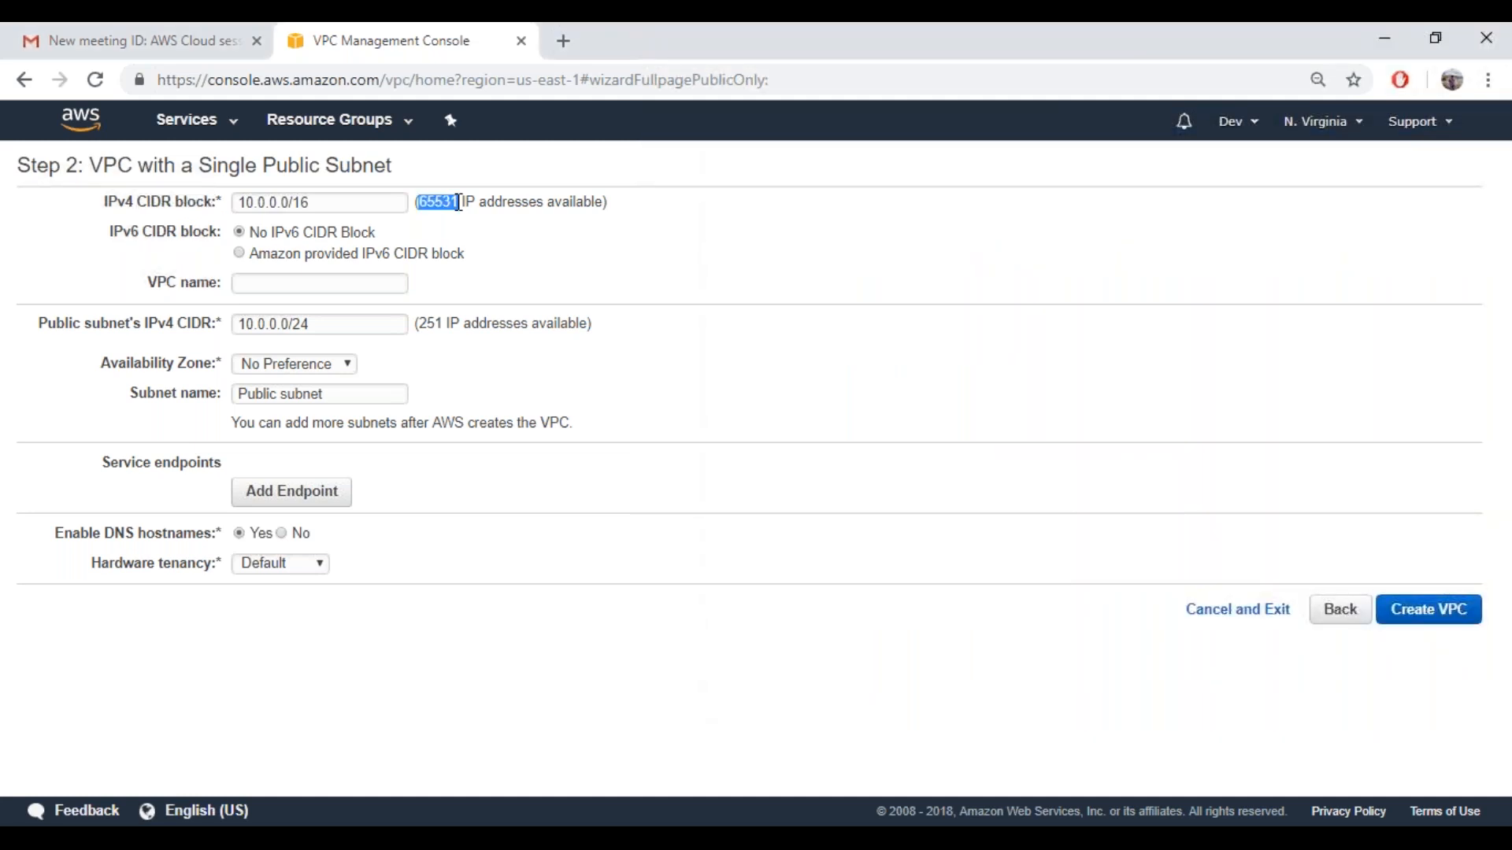
# Switch to the Notepad notes and examine the public note's address 10.0.0.0/24 and its 0-255 range
pyautogui.click(332, 210)
pyautogui.click(297, 292)
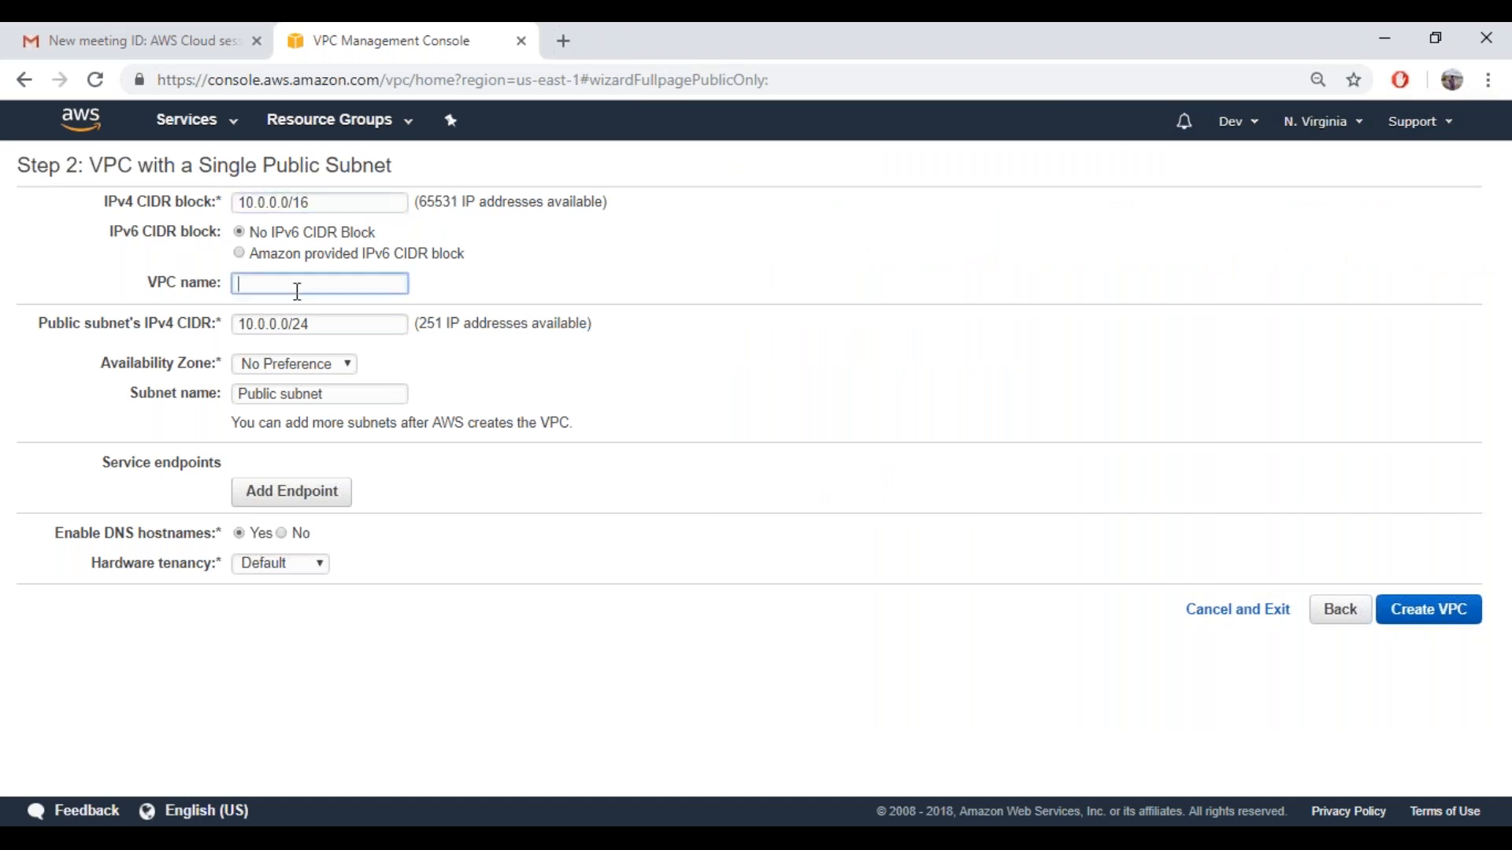
pyautogui.hotkey('alt', 'Tab')
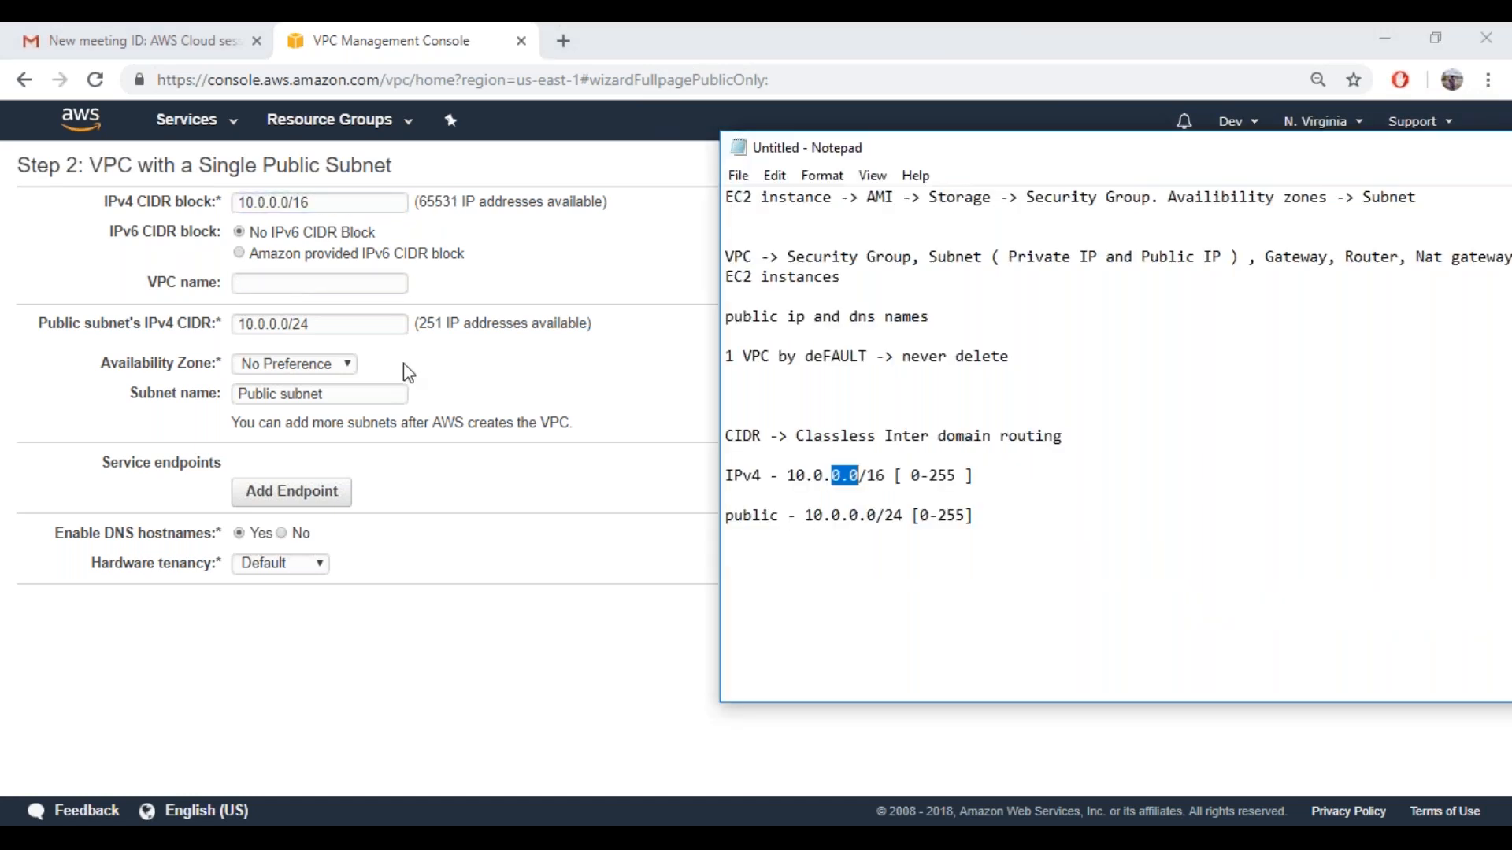
pyautogui.click(860, 515)
pyautogui.moveTo(859, 515)
pyautogui.mouseDown()
pyautogui.moveTo(808, 519)
pyautogui.moveTo(807, 477)
pyautogui.moveTo(779, 478)
pyautogui.moveTo(878, 476)
pyautogui.moveTo(860, 515)
pyautogui.mouseUp()
pyautogui.doubleClick(825, 518)
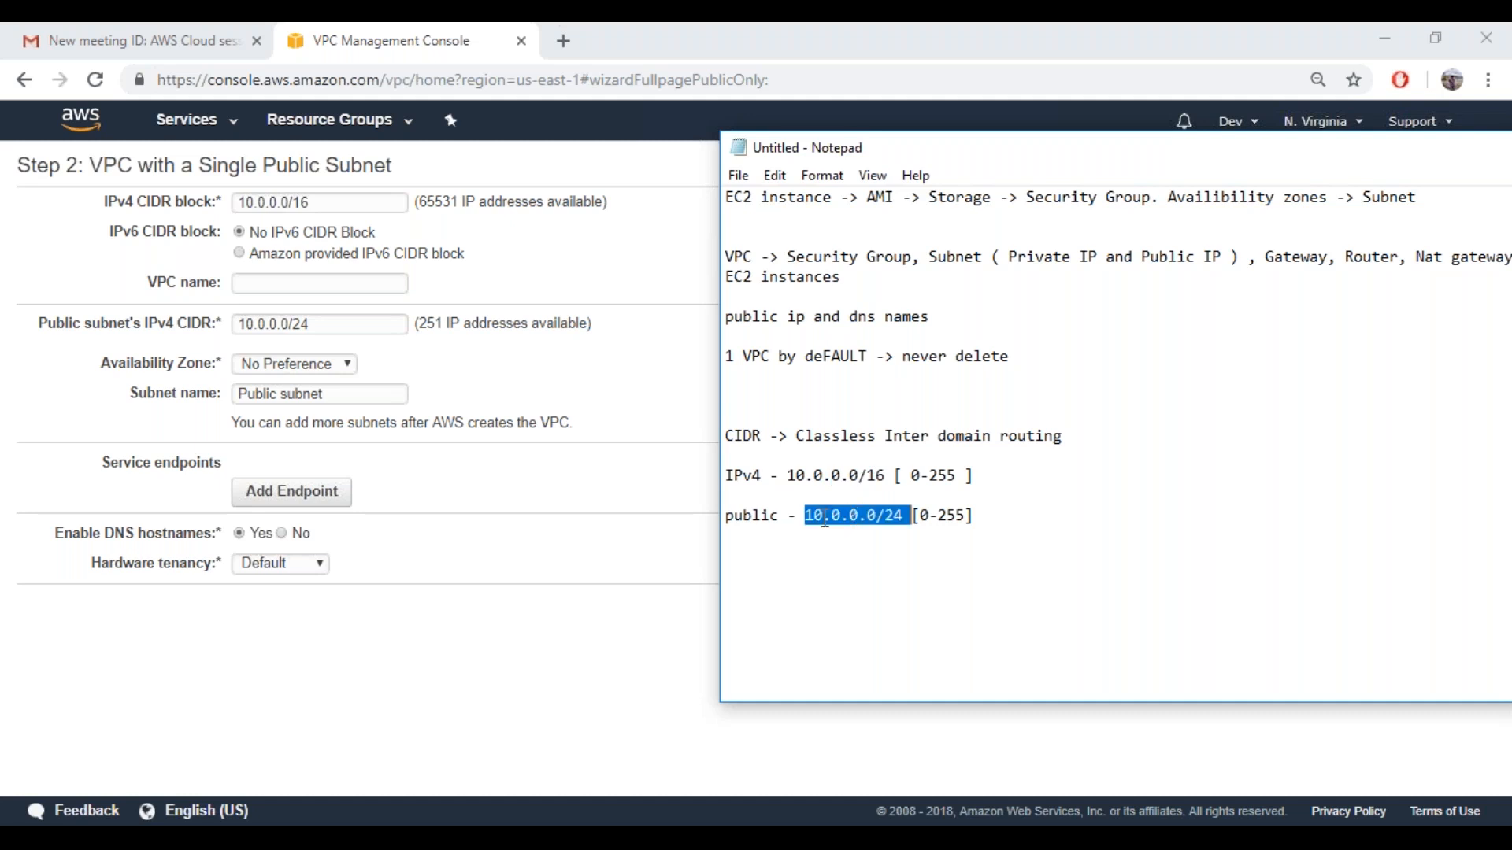
pyautogui.moveTo(869, 516); pyautogui.dragTo(968, 517)
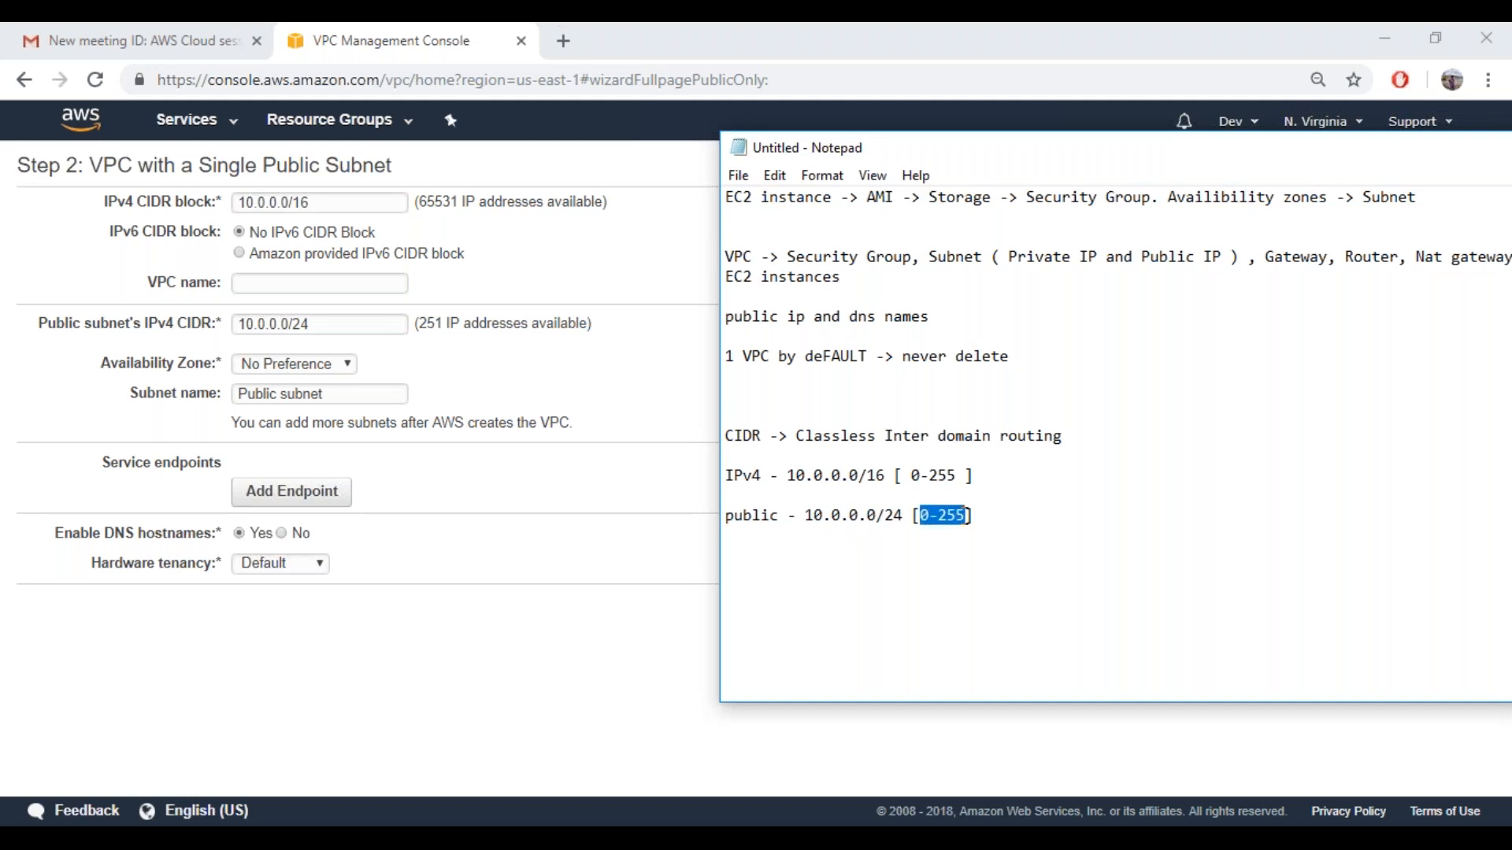
# Add the note "4 kept reserved - AWS" below the public subnet note
pyautogui.click(994, 506)
pyautogui.press('Return')
pyautogui.press('Return')
pyautogui.write('4 kept reserved - AWS')
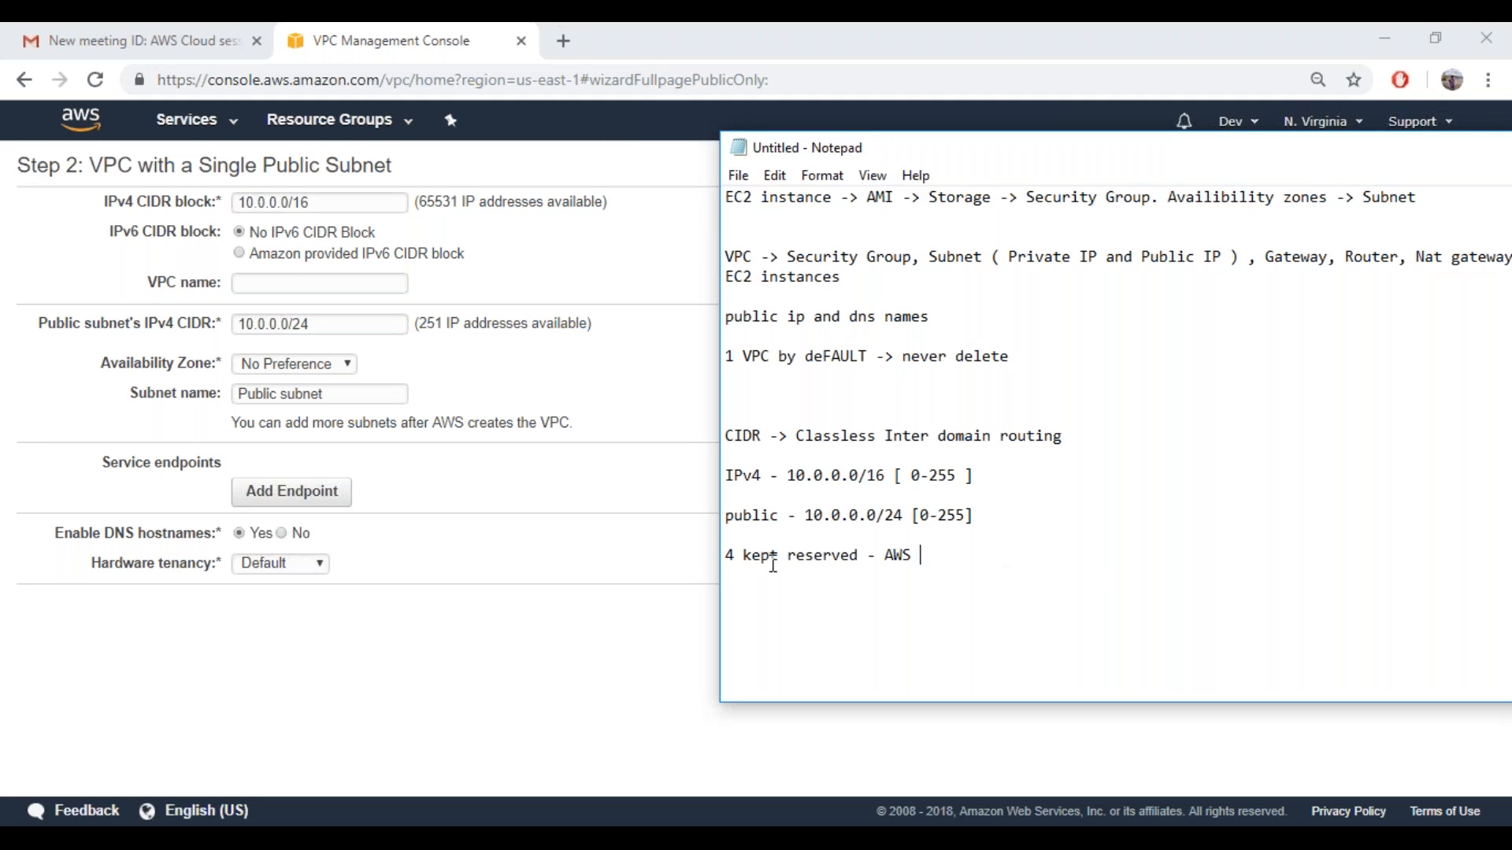
# Compare the reserved-address note with the available address counts of the VPC and public subnet CIDR blocks in the VPC form
pyautogui.moveTo(739, 554); pyautogui.dragTo(934, 559)
pyautogui.click(938, 559)
pyautogui.moveTo(938, 520); pyautogui.dragTo(967, 519)
pyautogui.moveTo(447, 326); pyautogui.dragTo(592, 324)
pyautogui.moveTo(419, 203); pyautogui.dragTo(593, 203)
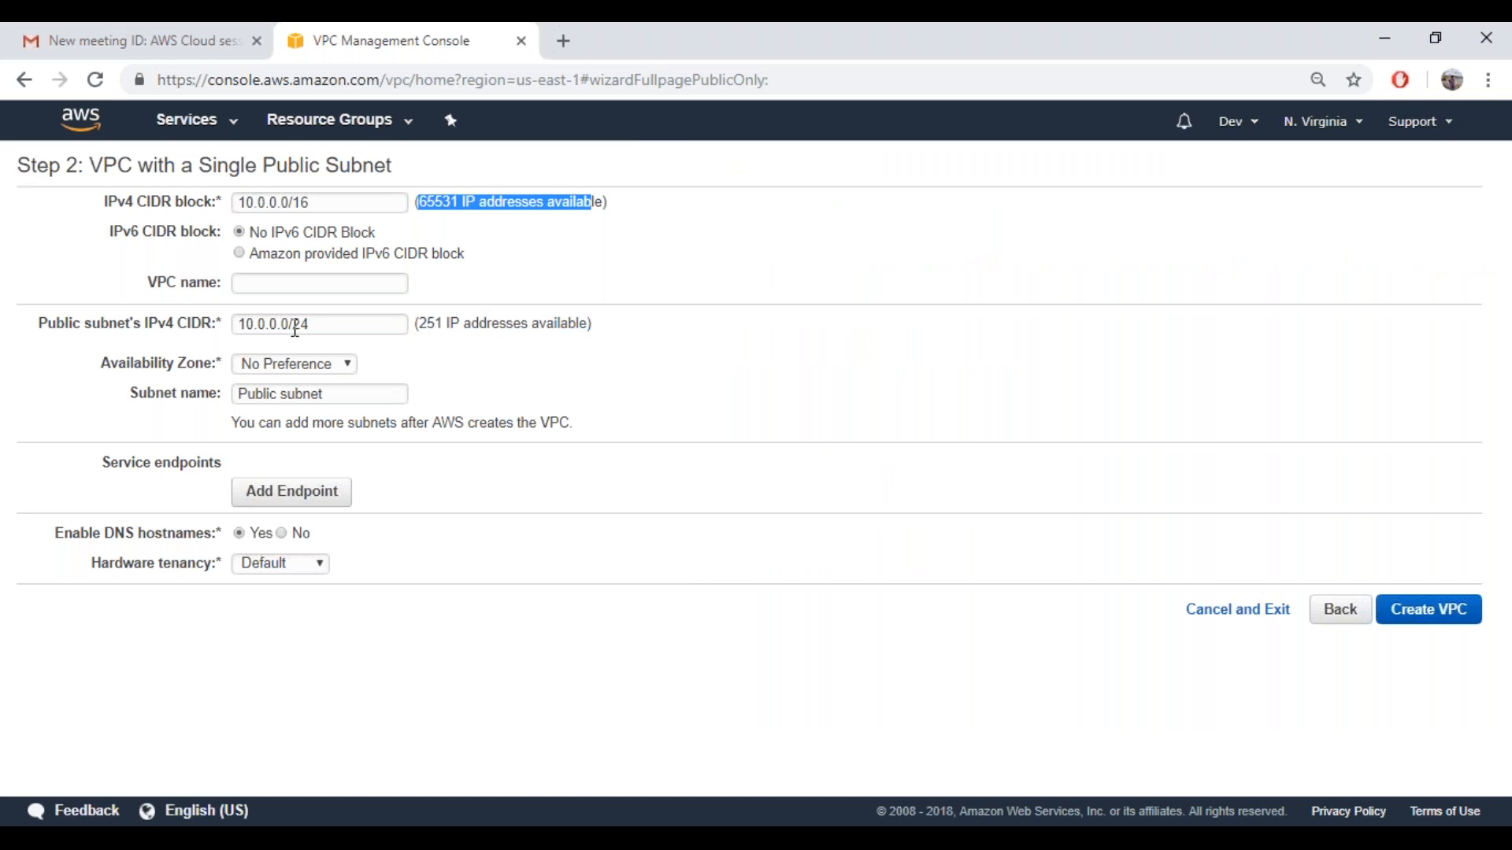
pyautogui.moveTo(280, 325); pyautogui.dragTo(237, 326)
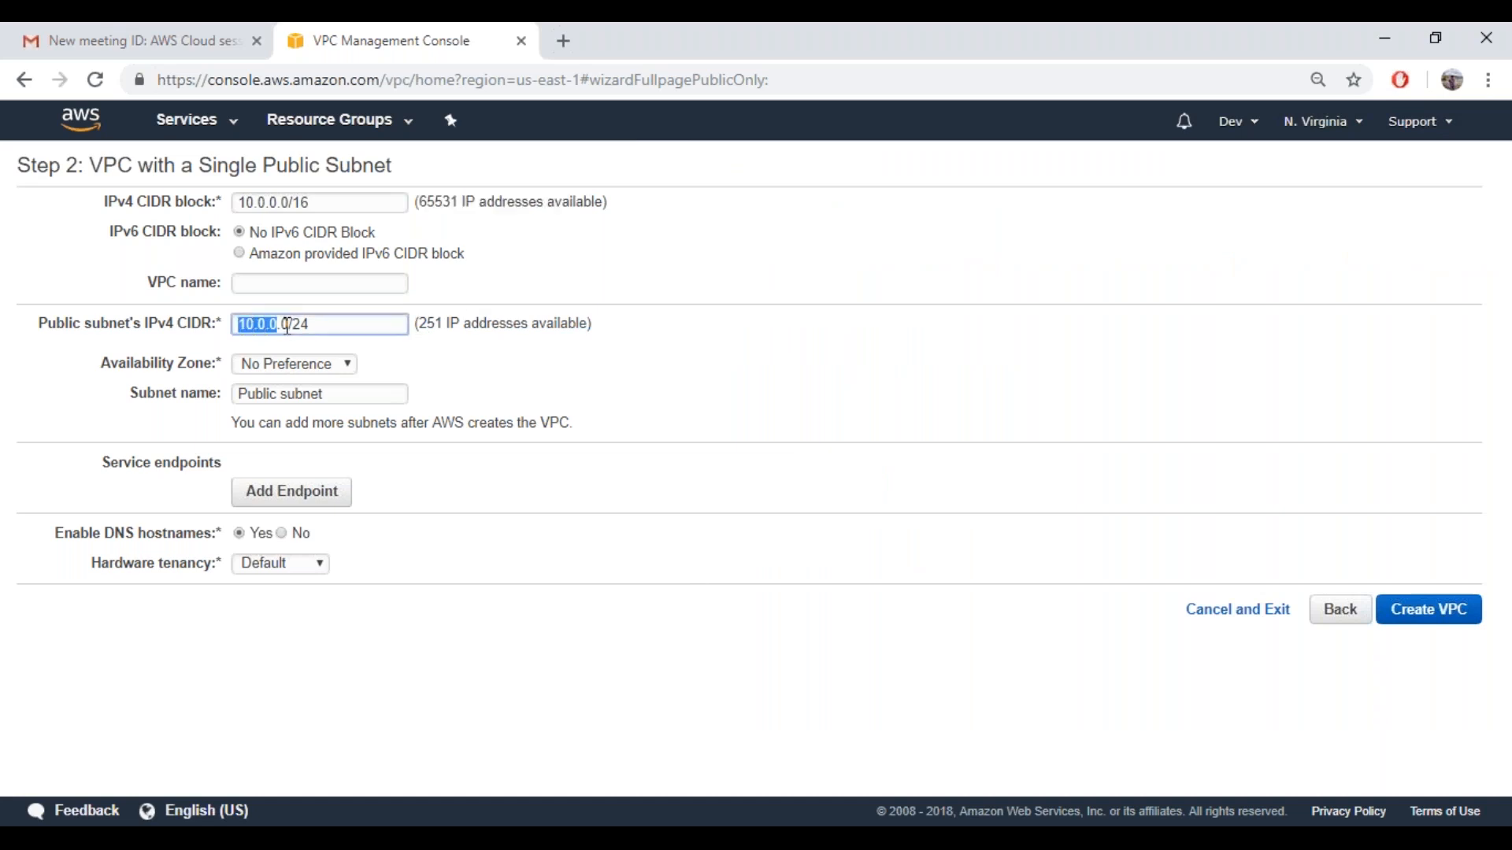
pyautogui.click(287, 325)
pyautogui.moveTo(430, 326)
pyautogui.mouseDown()
pyautogui.moveTo(530, 323)
pyautogui.moveTo(418, 324)
pyautogui.mouseUp()
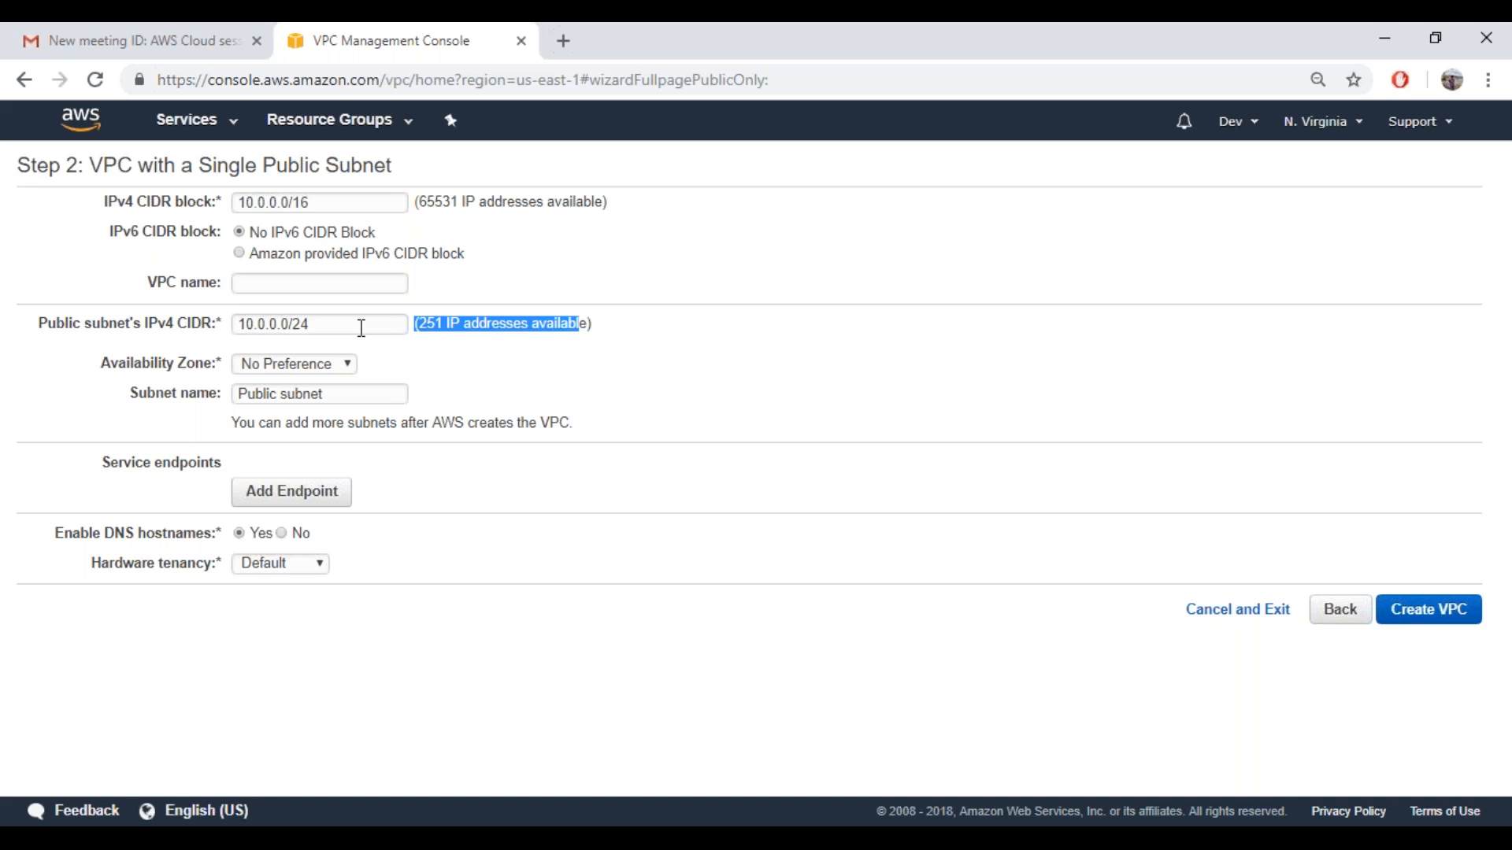
pyautogui.click(328, 281)
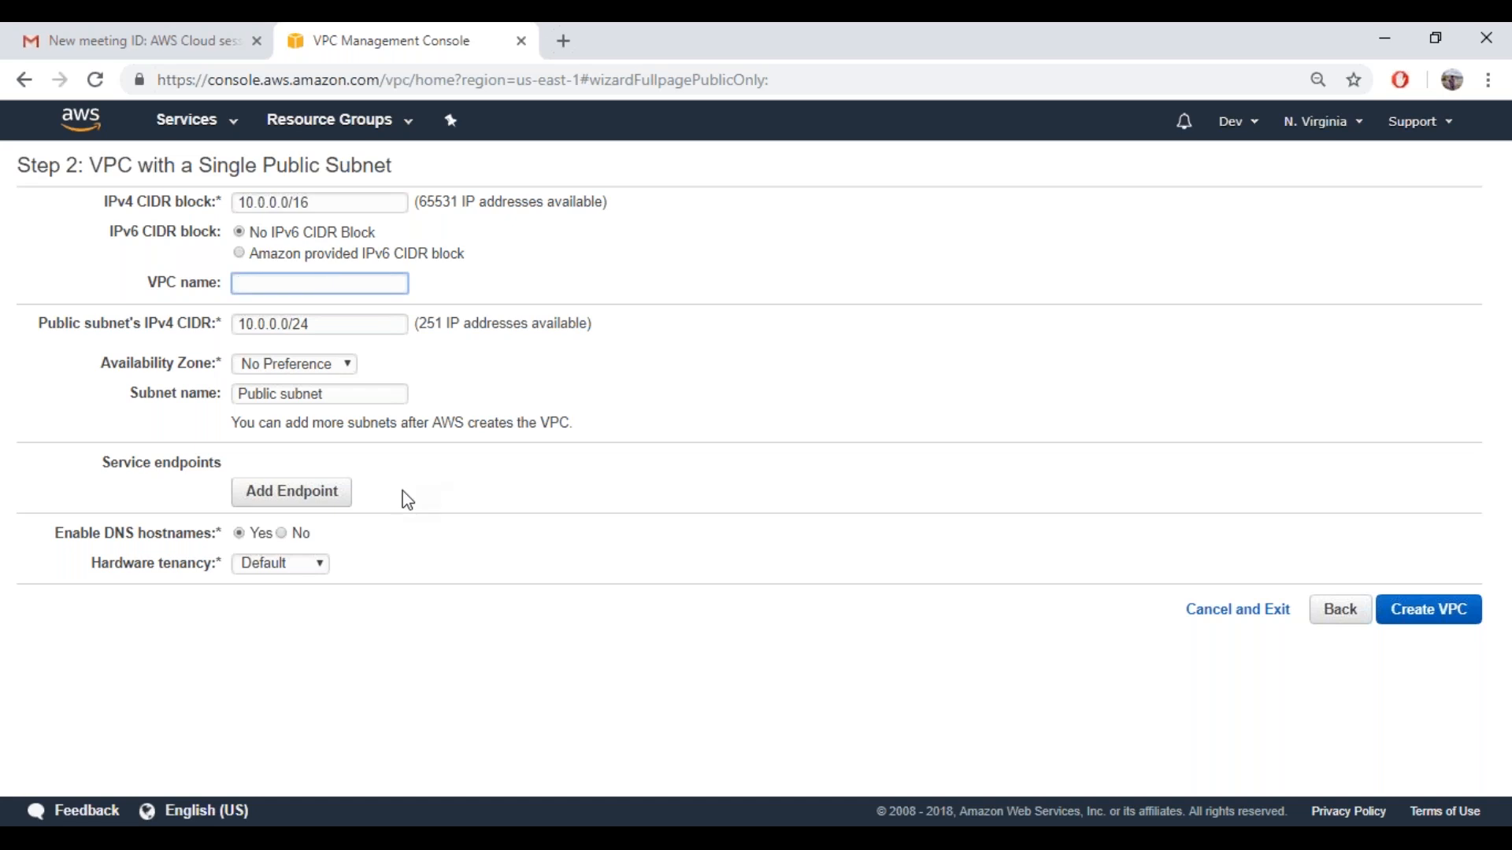
# Add a service endpoint entry to view its service options, and remove the entry again
pyautogui.click(323, 509)
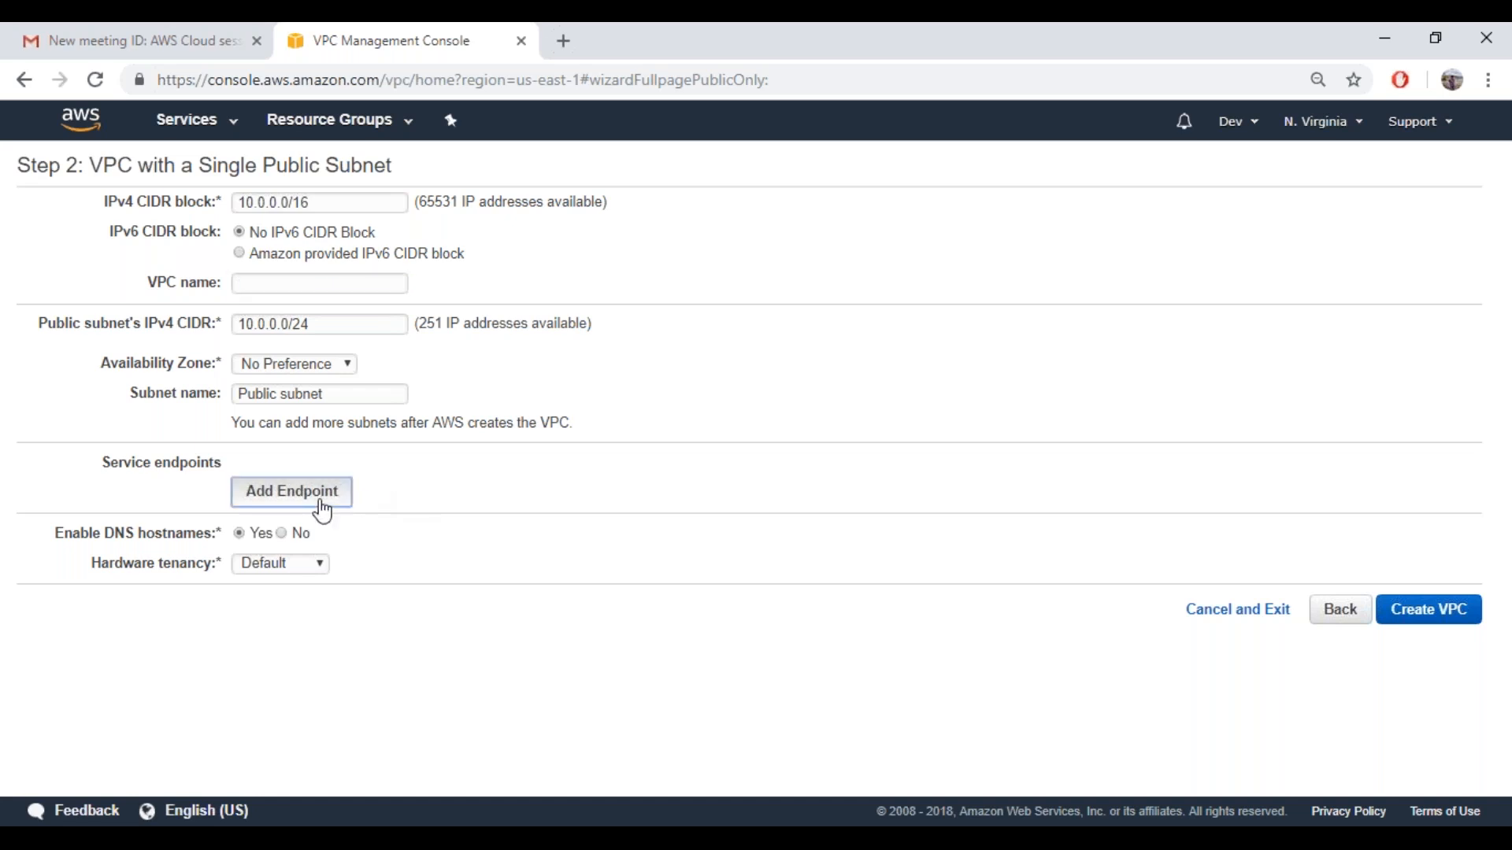
pyautogui.click(417, 504)
pyautogui.click(344, 545)
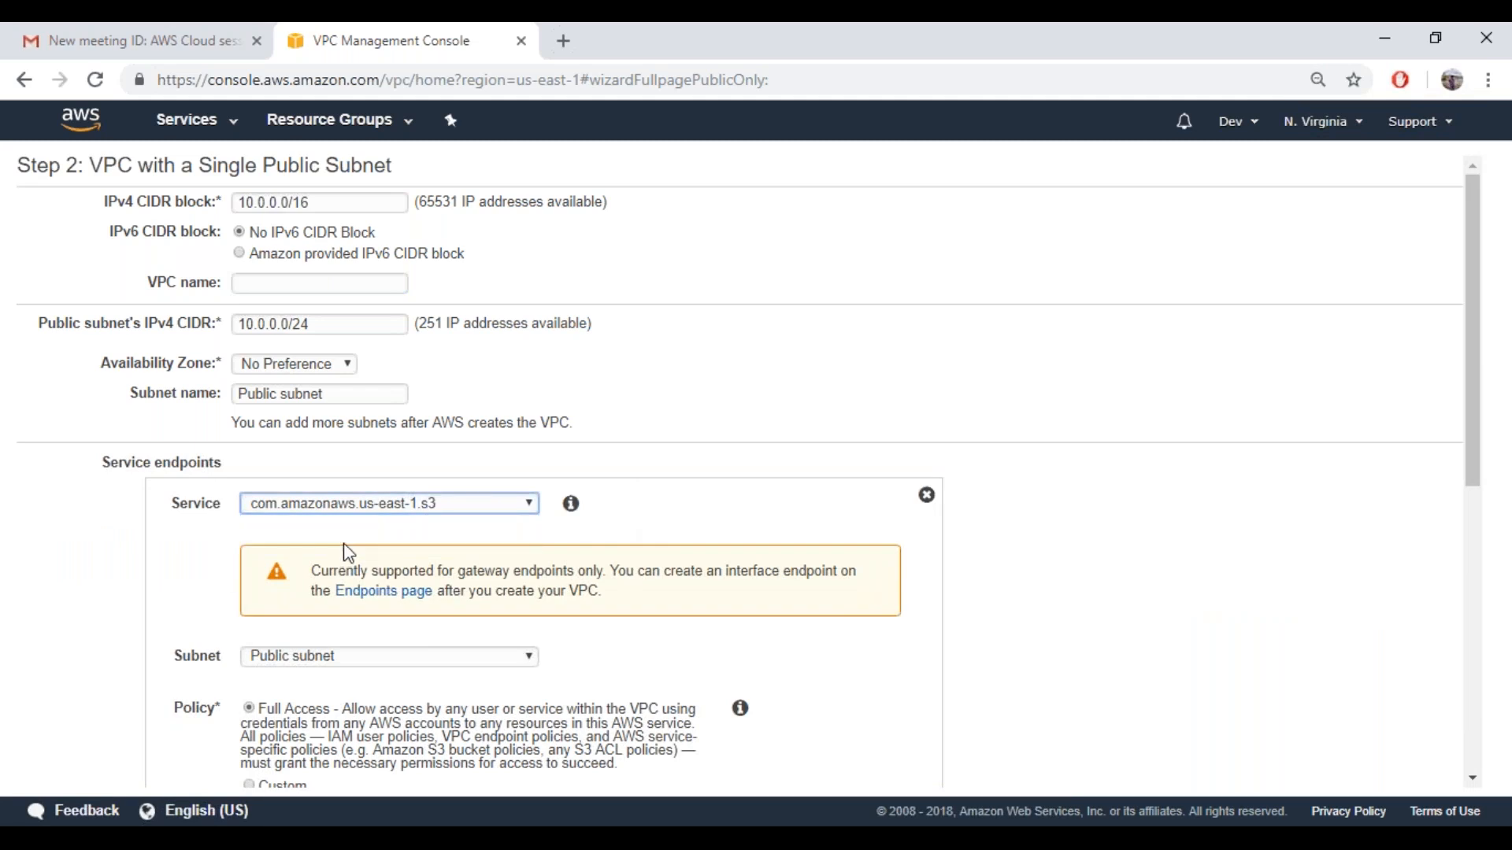
pyautogui.click(360, 504)
pyautogui.click(926, 495)
pyautogui.click(926, 496)
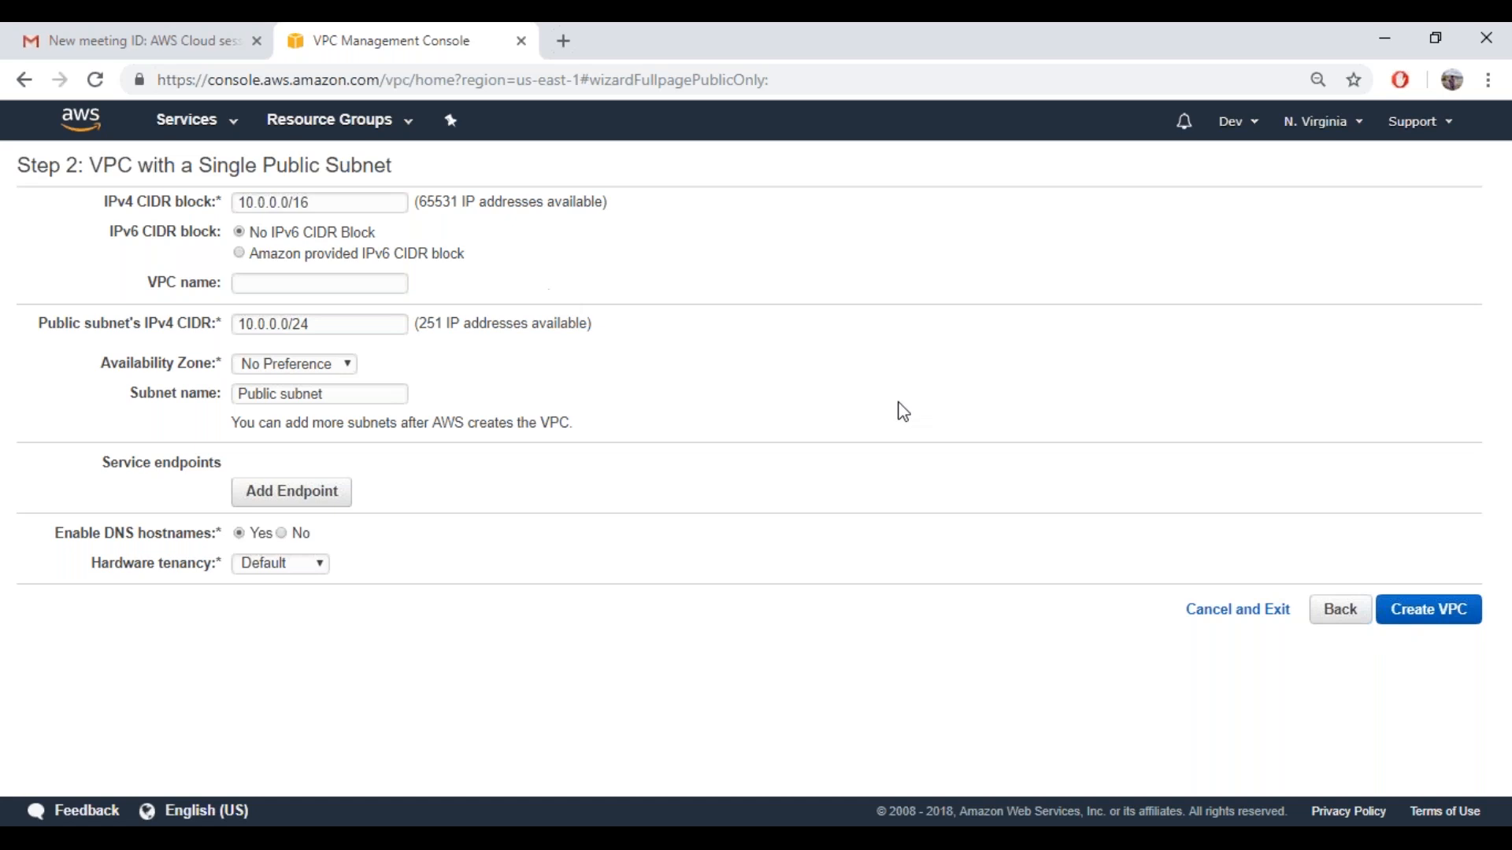
# Return to the VPC configuration choices, review the single public subnet description, and open the setup form for VPC with Public and Private Subnets
pyautogui.click(1345, 617)
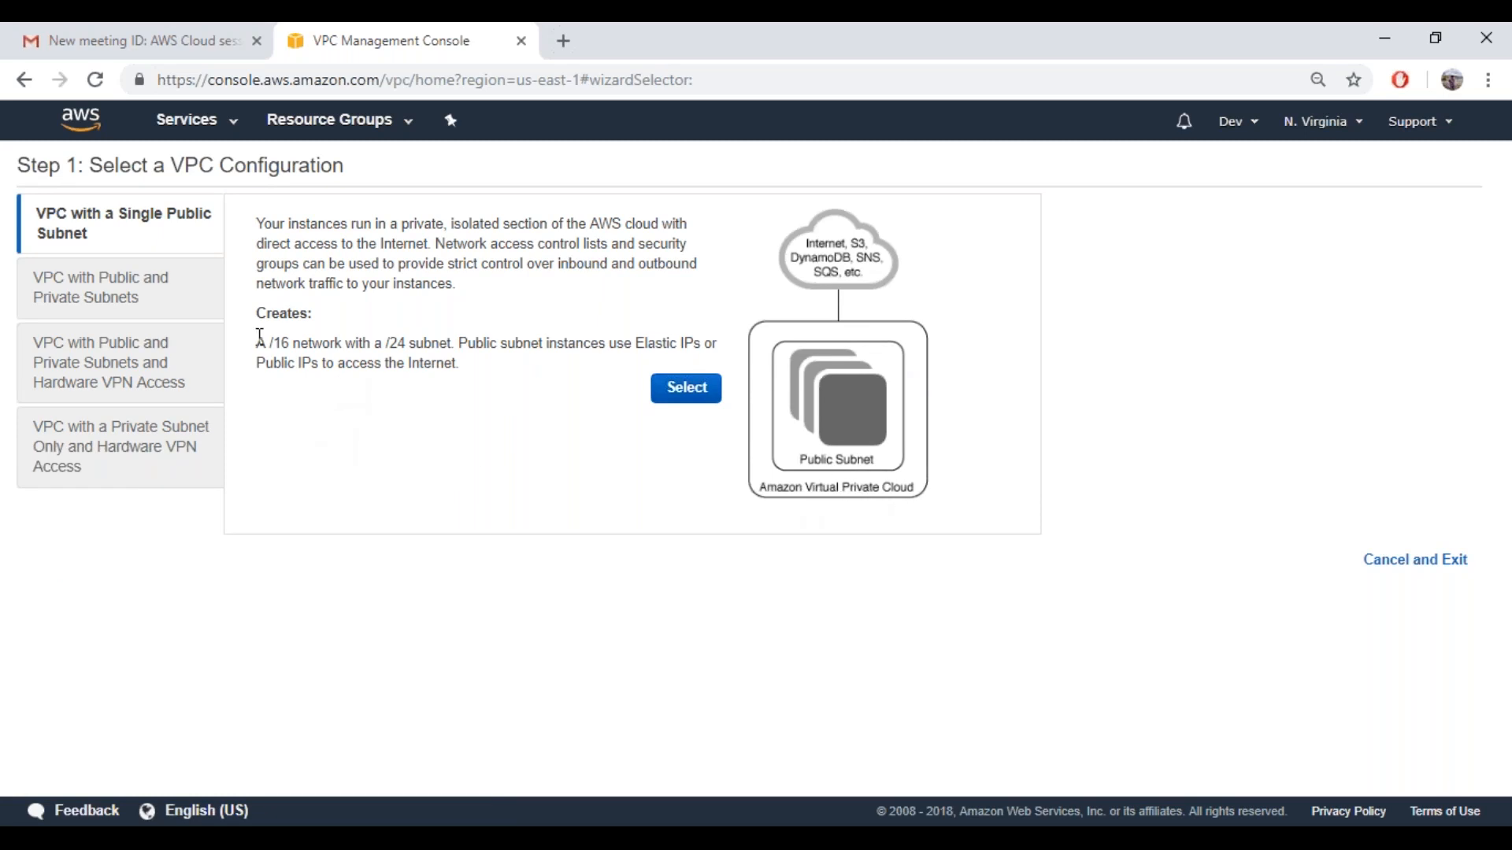
pyautogui.moveTo(257, 344); pyautogui.dragTo(464, 347)
pyautogui.click(79, 313)
pyautogui.click(81, 322)
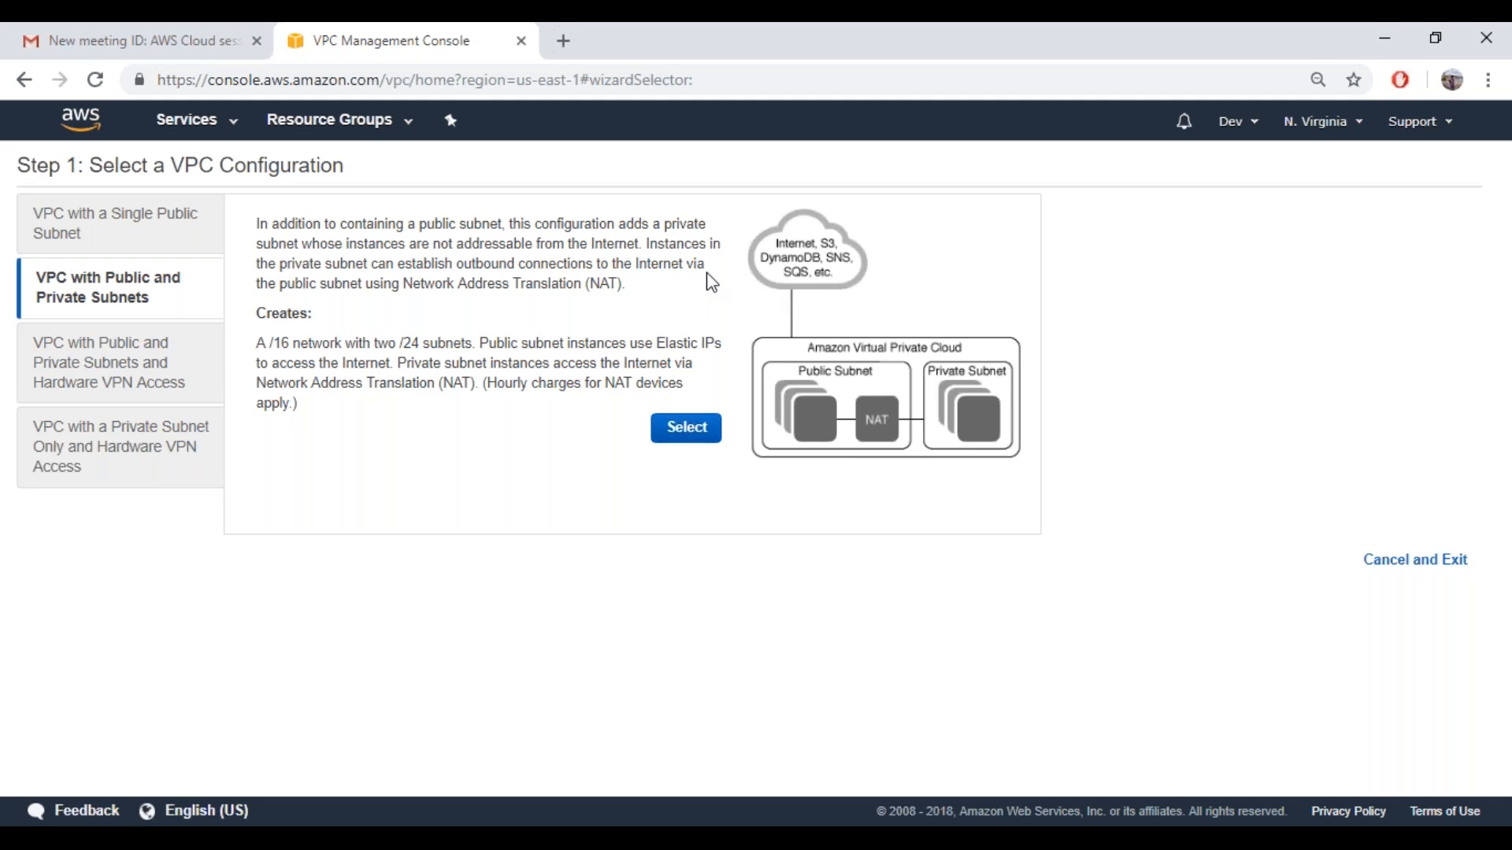
pyautogui.click(668, 419)
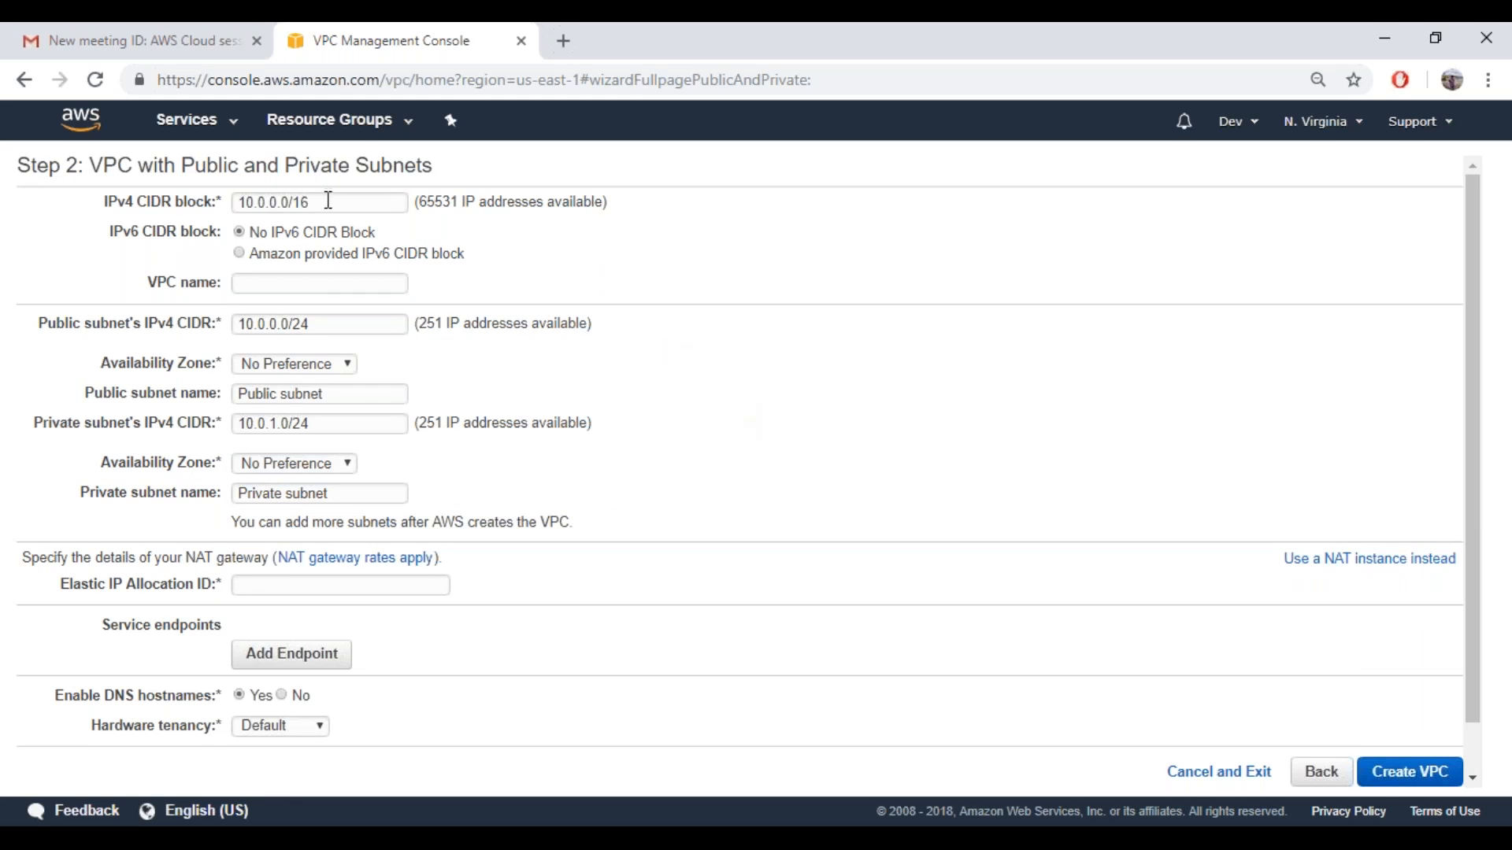
# Compare the available address counts of the VPC block, the public subnet, and the private subnet
pyautogui.moveTo(418, 201); pyautogui.dragTo(453, 197)
pyautogui.click(327, 328)
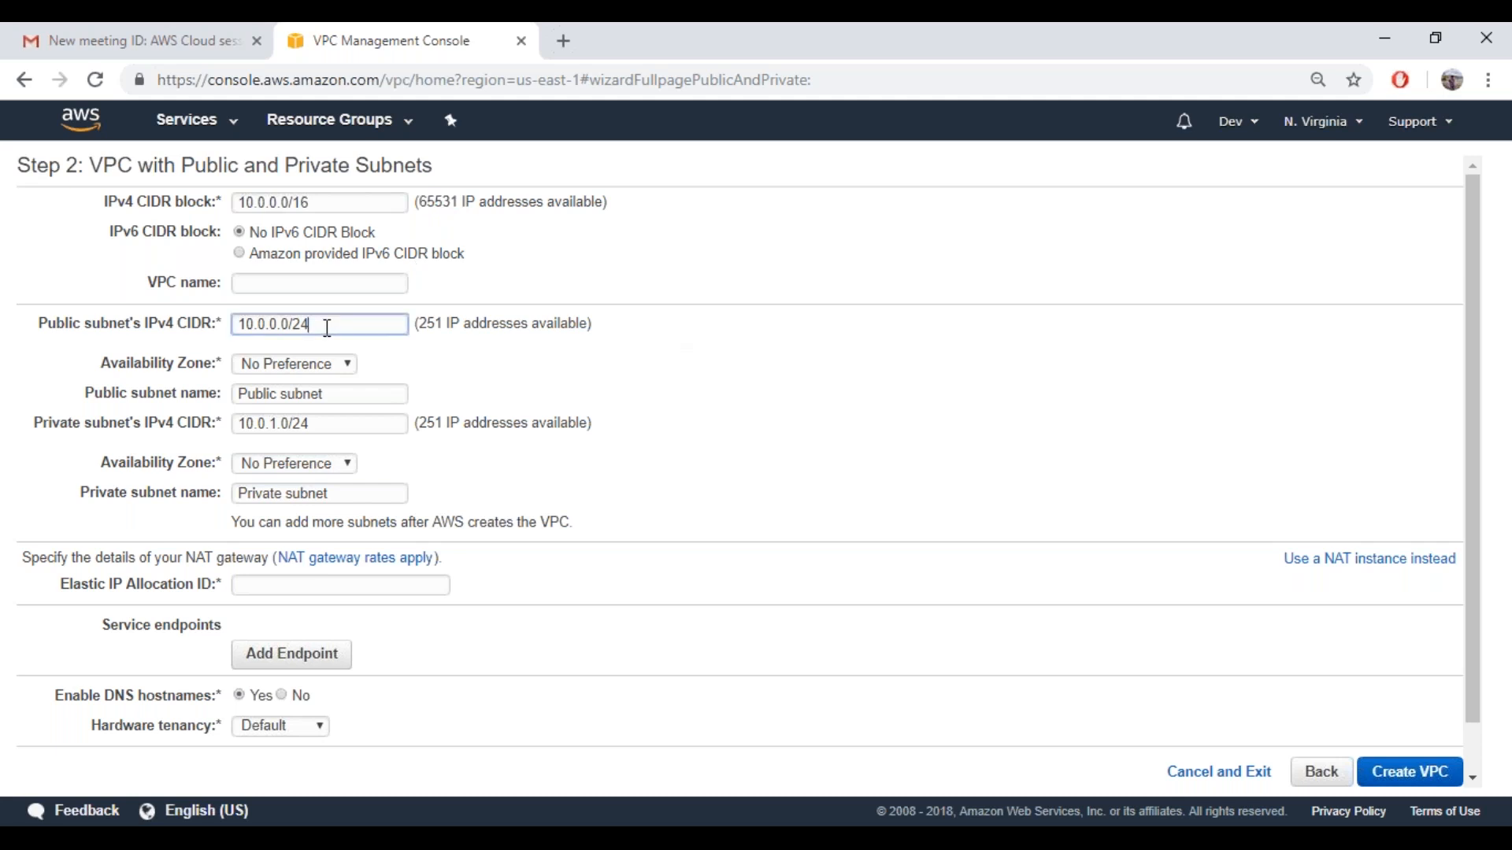
pyautogui.click(469, 323)
pyautogui.moveTo(445, 323); pyautogui.dragTo(522, 323)
pyautogui.moveTo(418, 424); pyautogui.dragTo(622, 434)
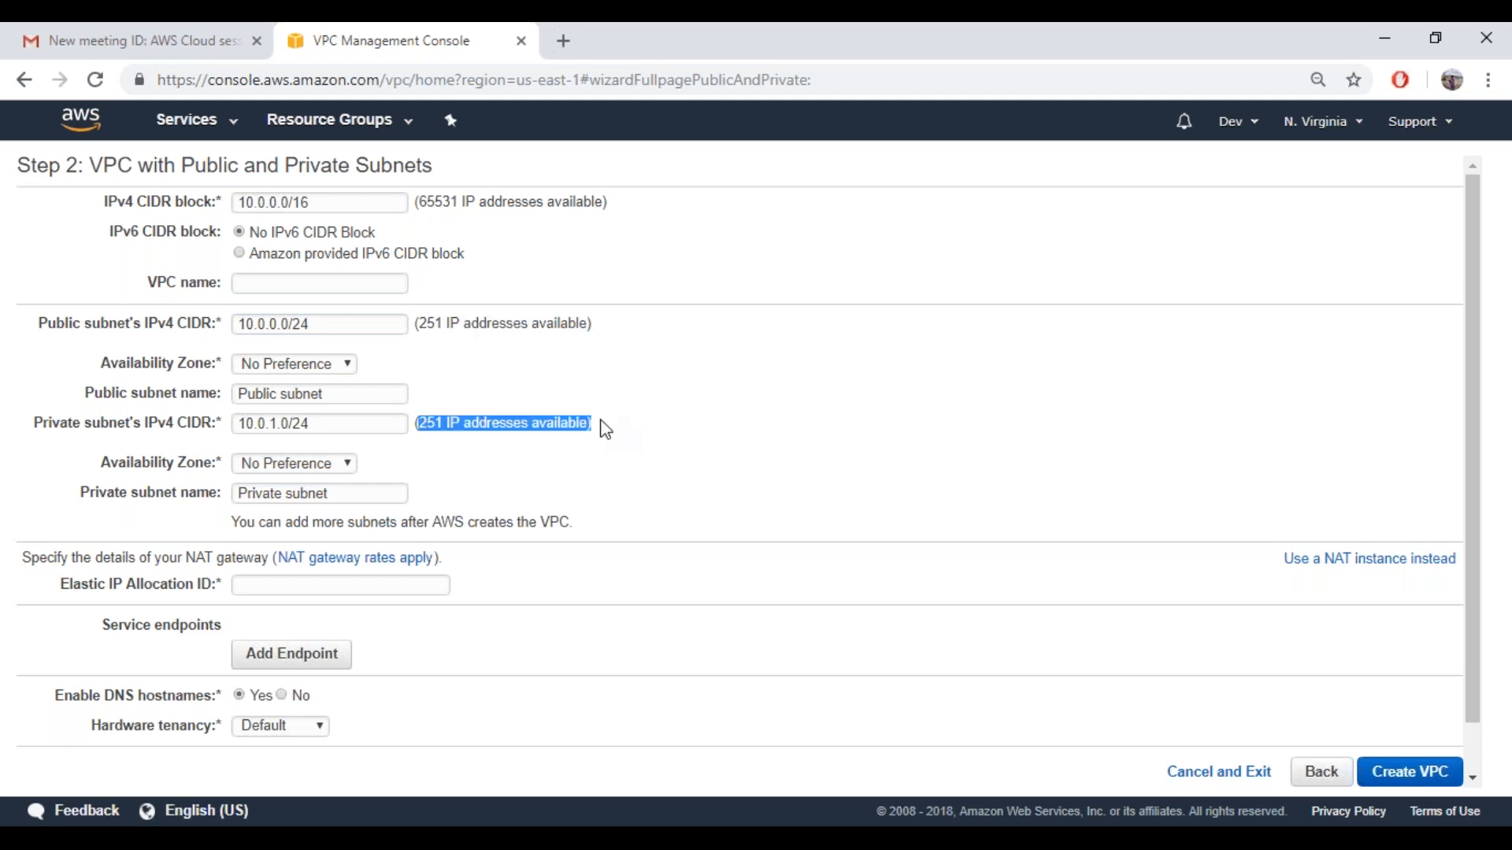
# Try the public subnet's IPv4 CIDR as 10.0.0.0/23, and restore it to 10.0.0.0/24
pyautogui.click(312, 330)
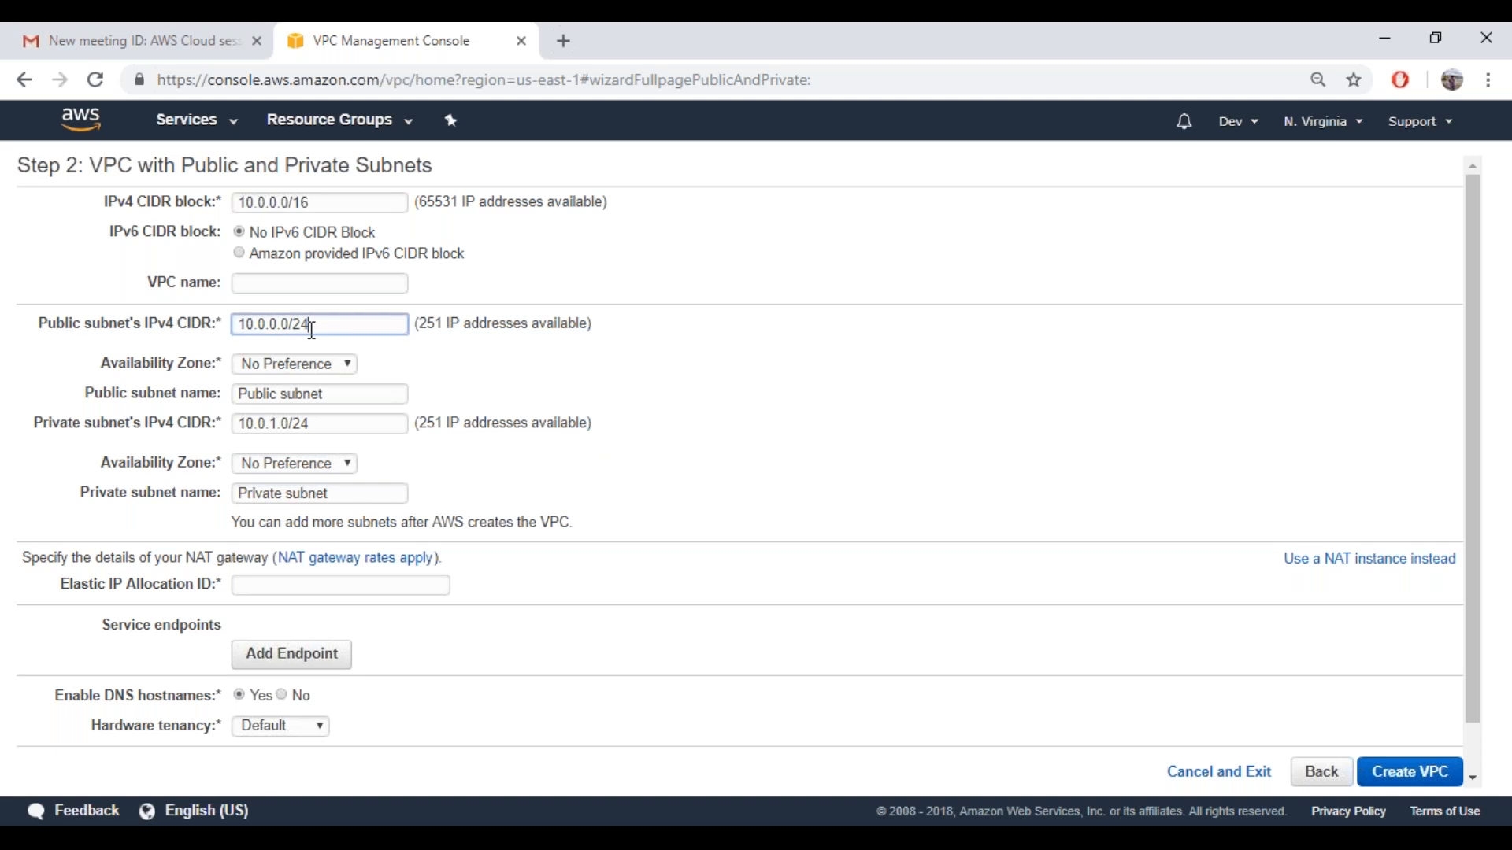
pyautogui.press('BackSpace')
pyautogui.write('3')
pyautogui.click(550, 356)
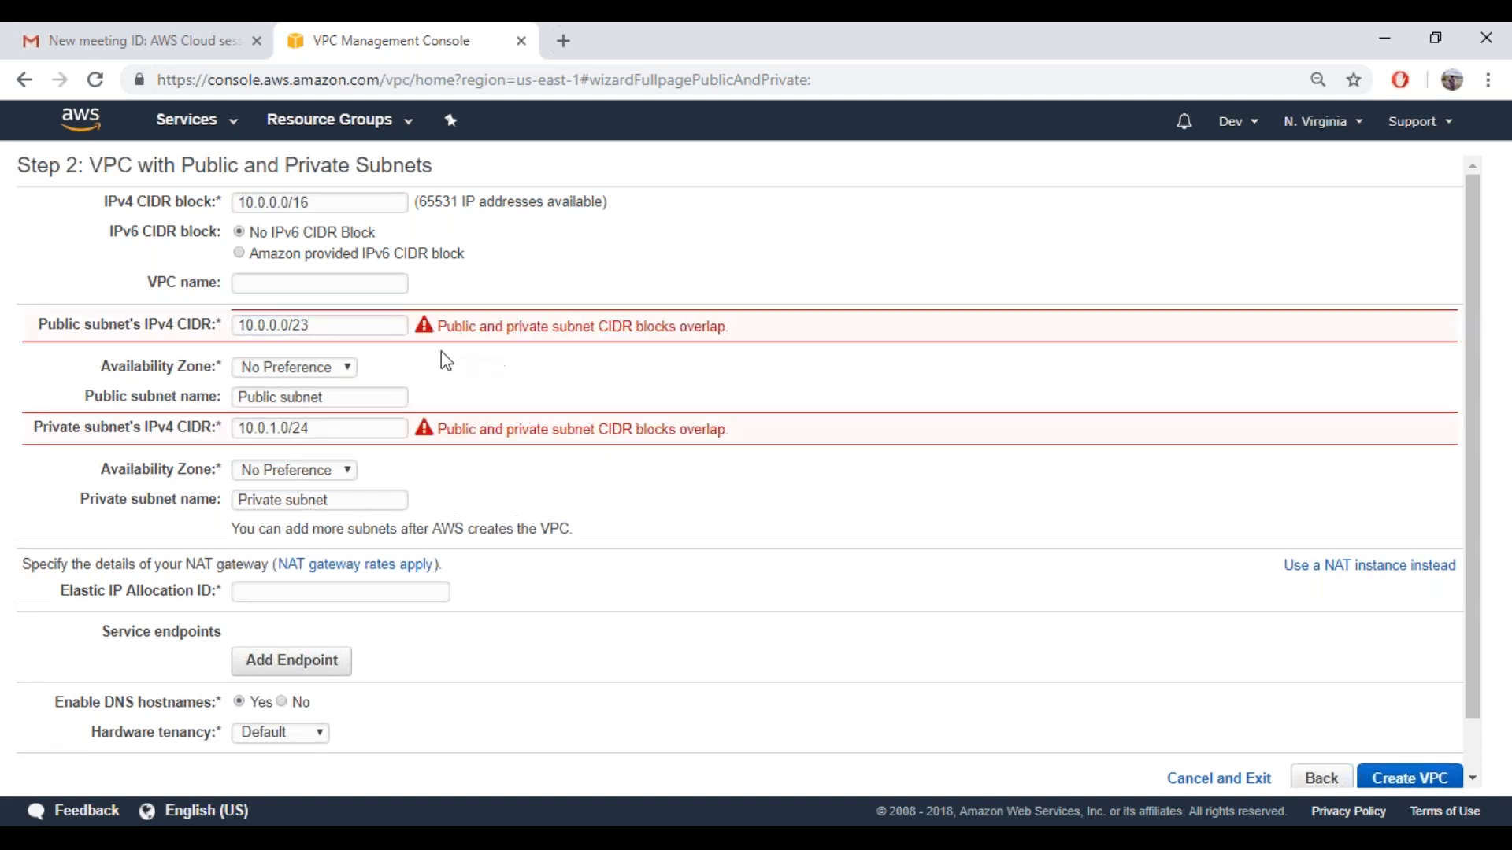
pyautogui.click(339, 330)
pyautogui.press('BackSpace')
pyautogui.write('4')
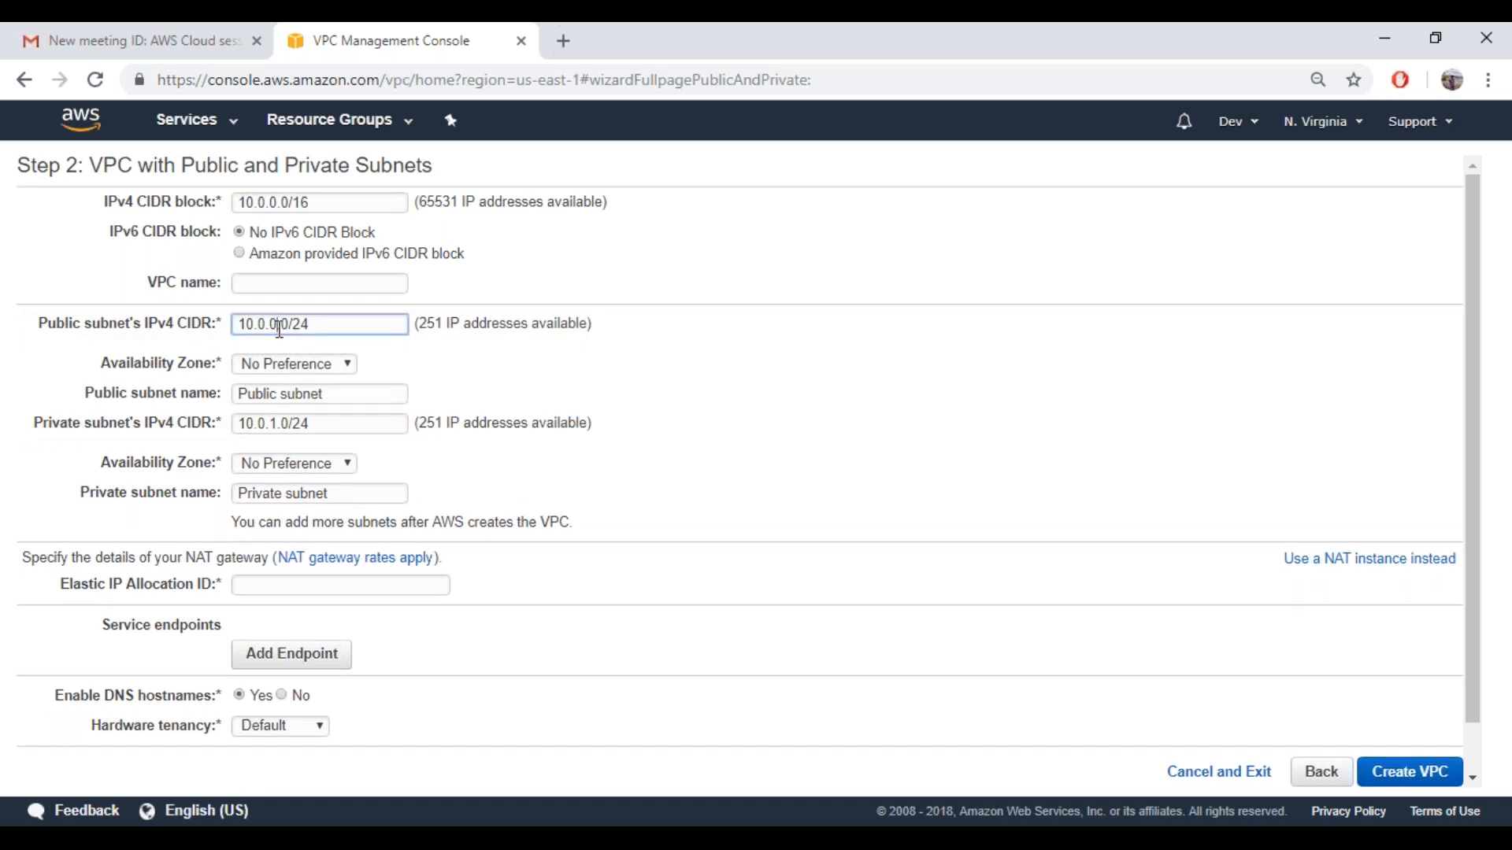
# Try 10.0.2.0/24 and 10.0.3.0/24 as the public subnet's IPv4 CIDR, and restore 10.0.0.0/24
pyautogui.press('BackSpace')
pyautogui.write('2')
pyautogui.click(650, 408)
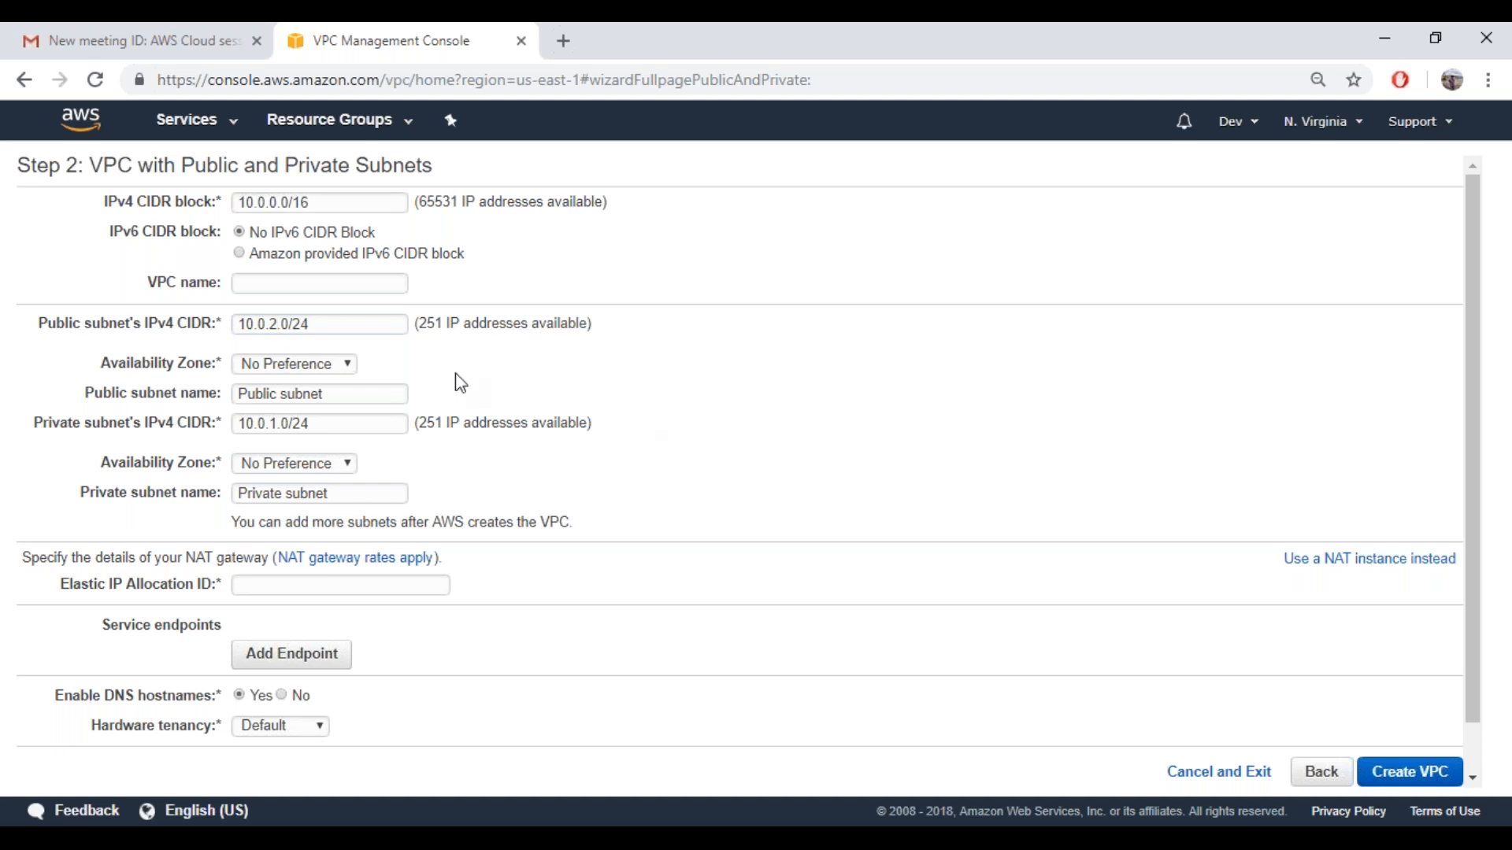
pyautogui.click(278, 324)
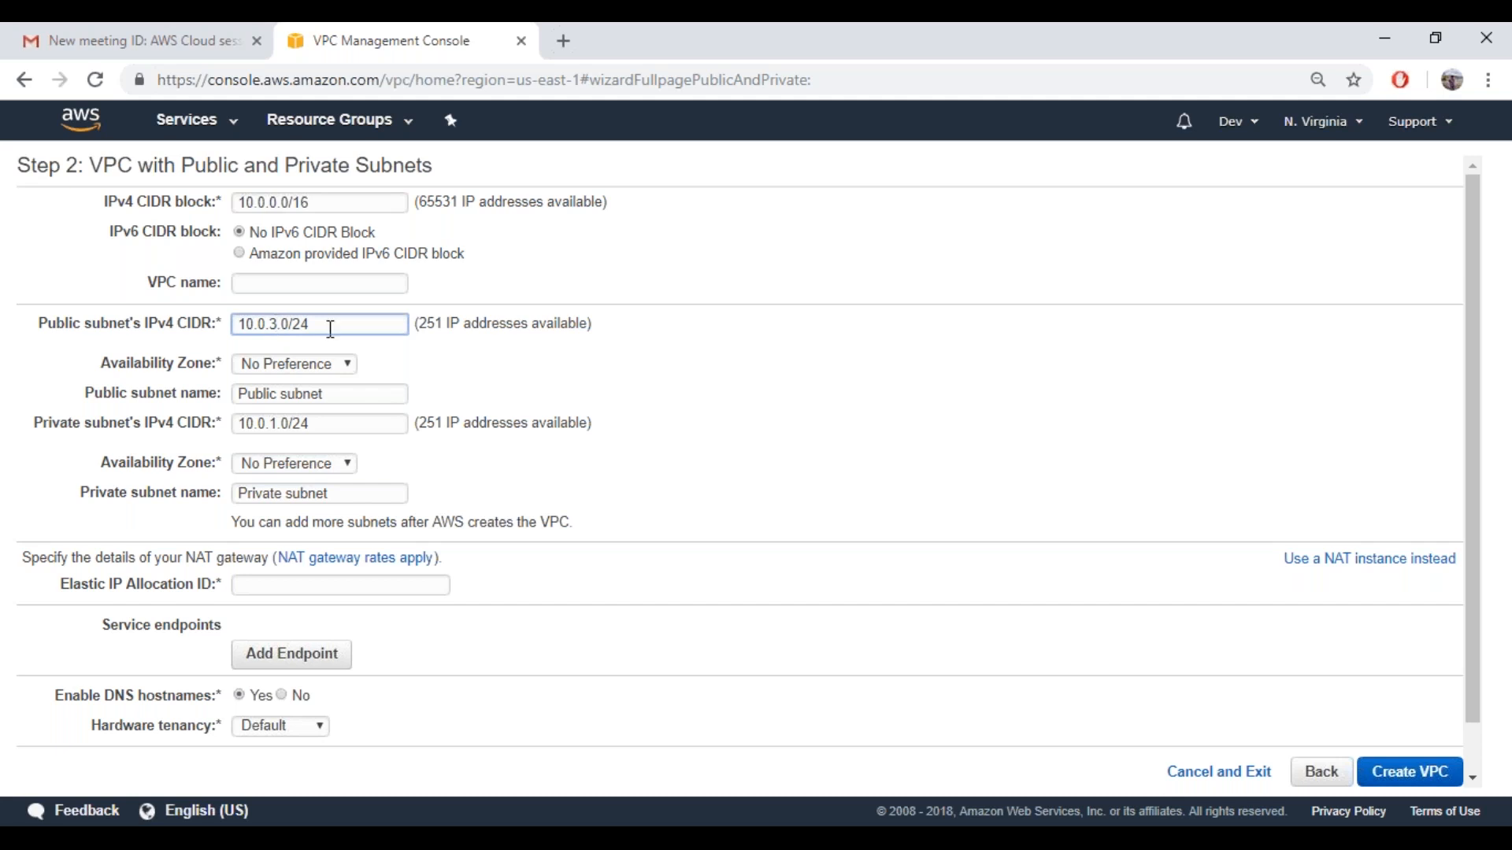
pyautogui.click(309, 345)
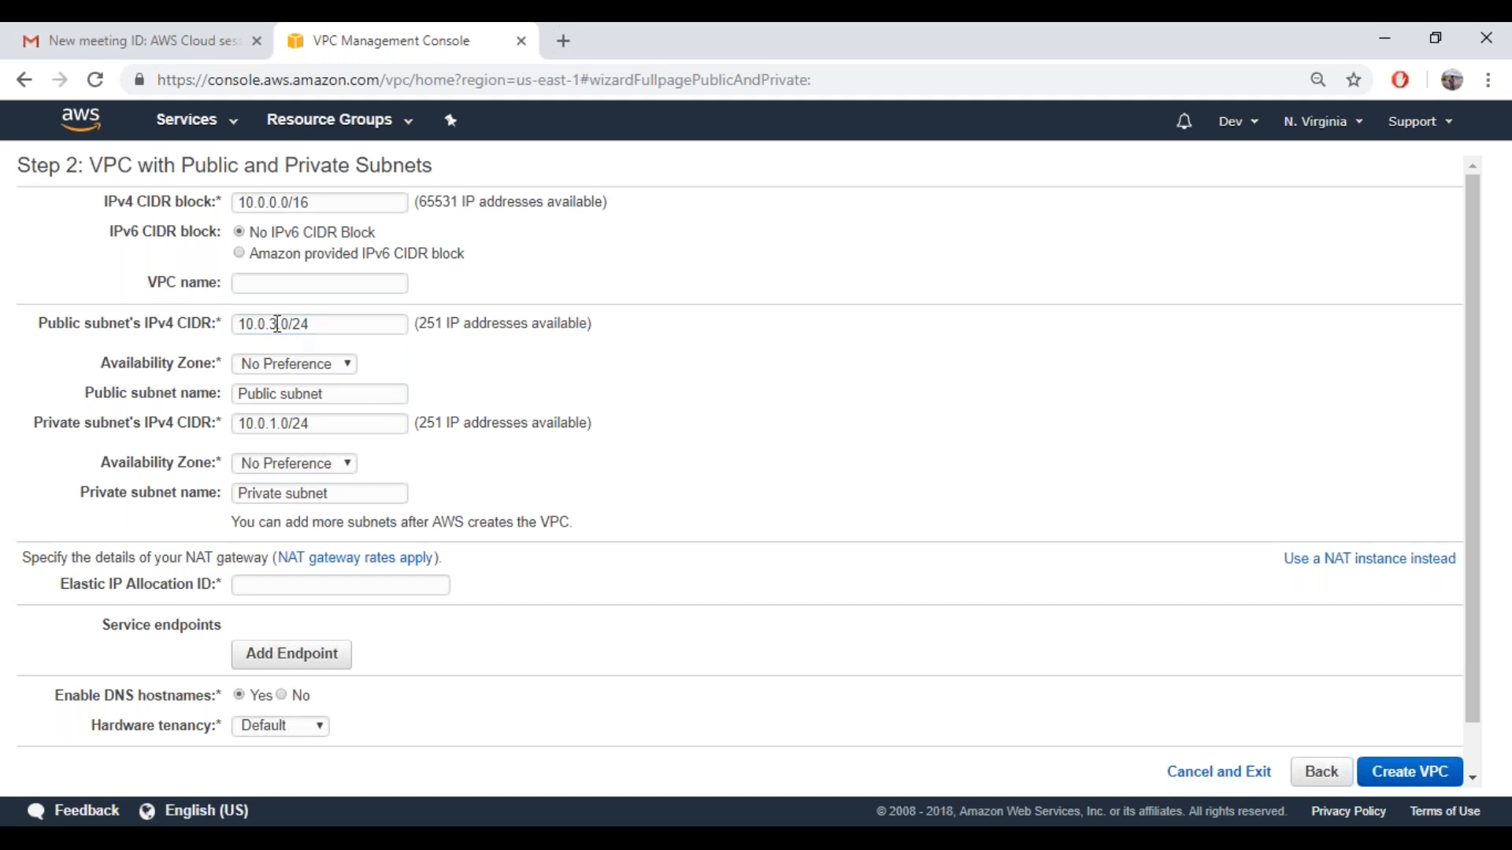
pyautogui.click(278, 324)
pyautogui.press('BackSpace')
pyautogui.write('0')
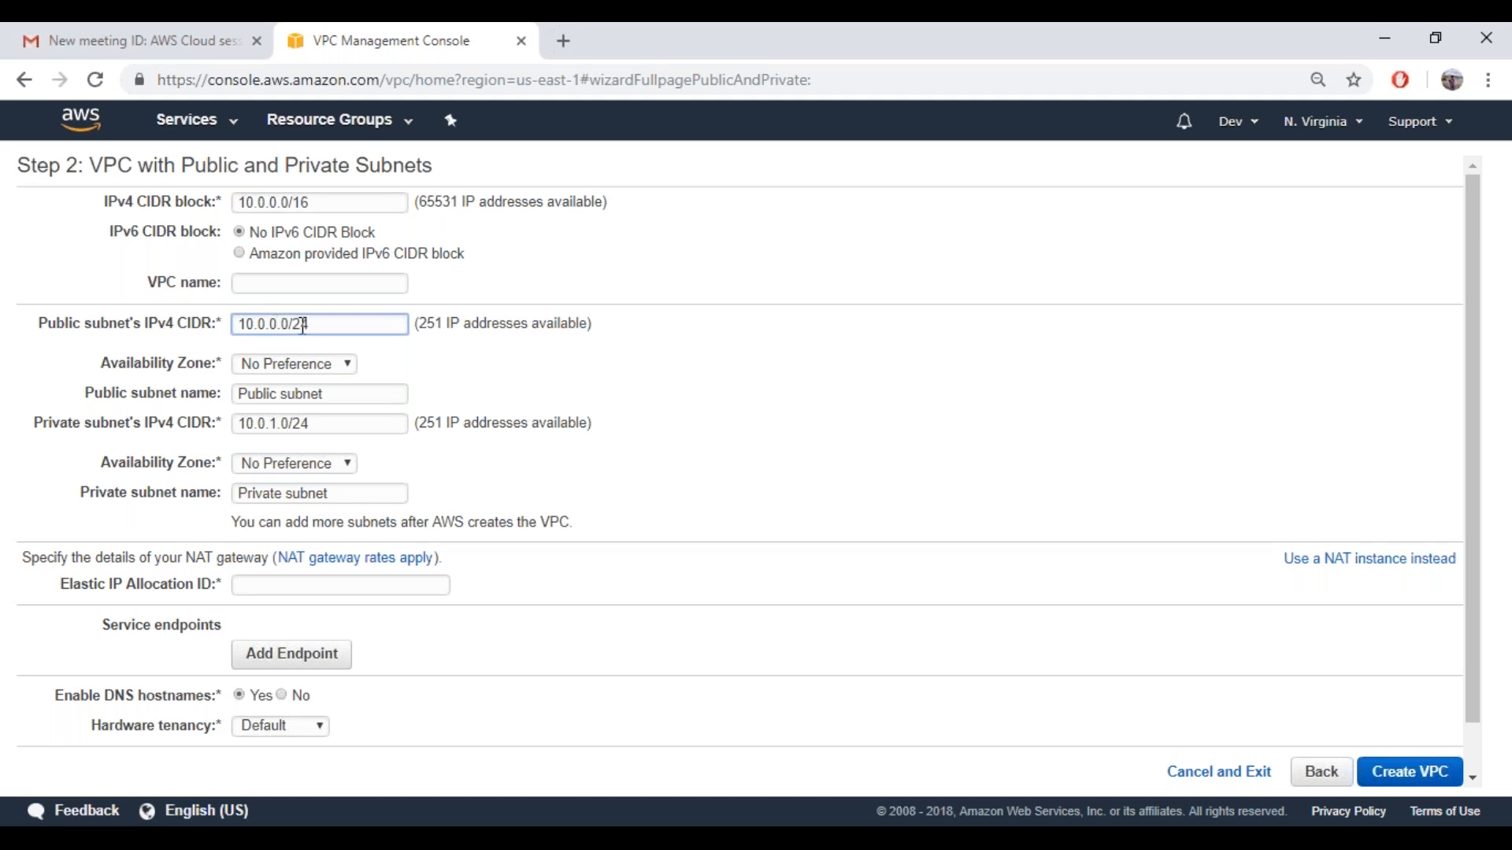
# Try the prefix lengths /30 and /23 on the public subnet's 10.0.0.0 CIDR
pyautogui.press('BackSpace')
pyautogui.press('BackSpace')
pyautogui.write('30')
pyautogui.click(490, 396)
pyautogui.click(330, 331)
pyautogui.press('BackSpace')
pyautogui.press('BackSpace')
pyautogui.write('23')
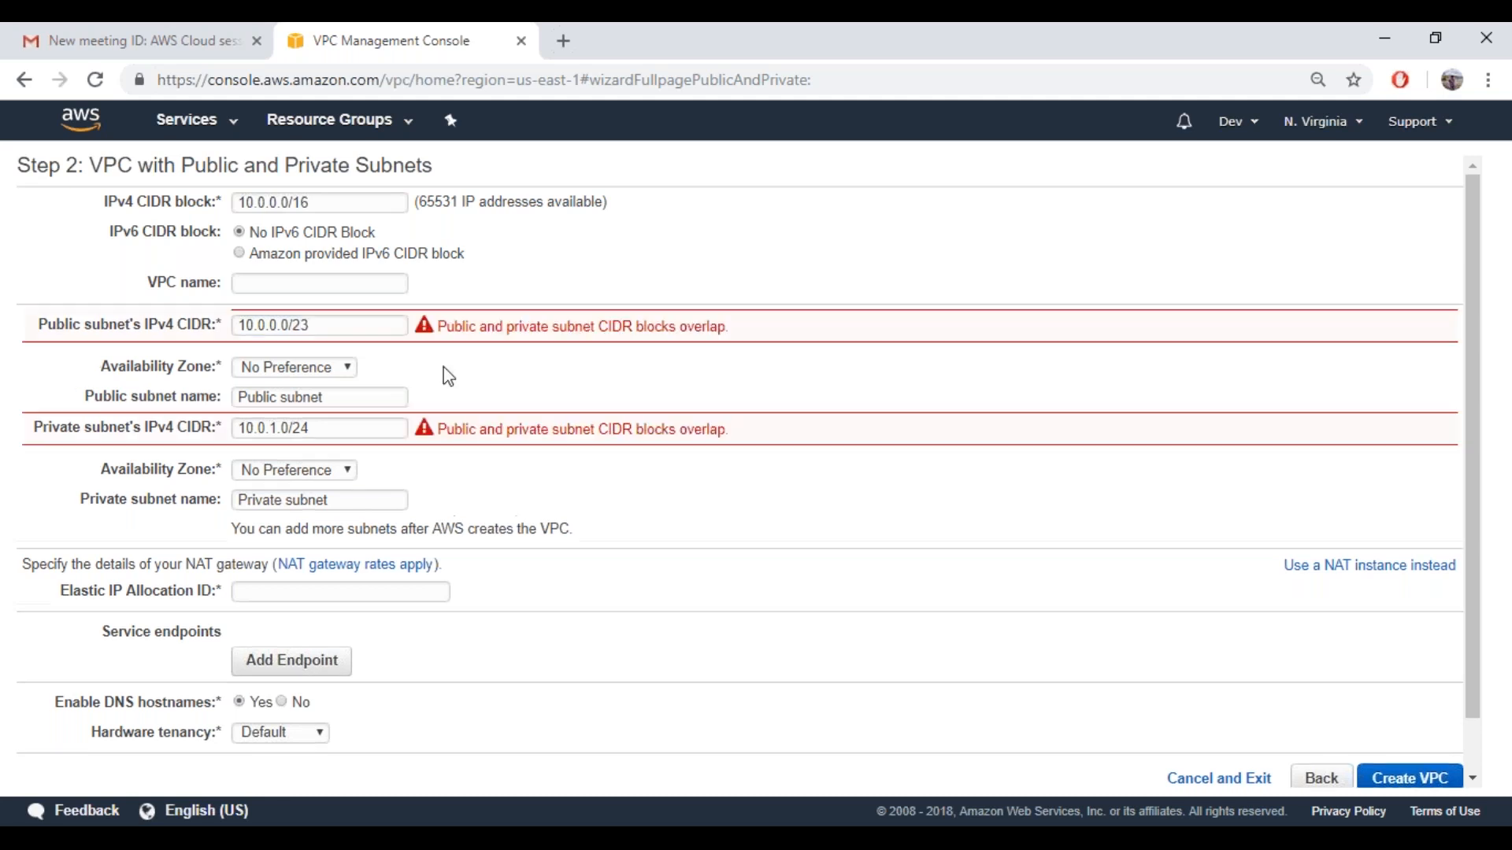
# Try 10.0.0.0/26 for the public subnet, check its available address count, and restore 10.0.0.0/24
pyautogui.press('BackSpace')
pyautogui.press('BackSpace')
pyautogui.write('26')
pyautogui.click(493, 389)
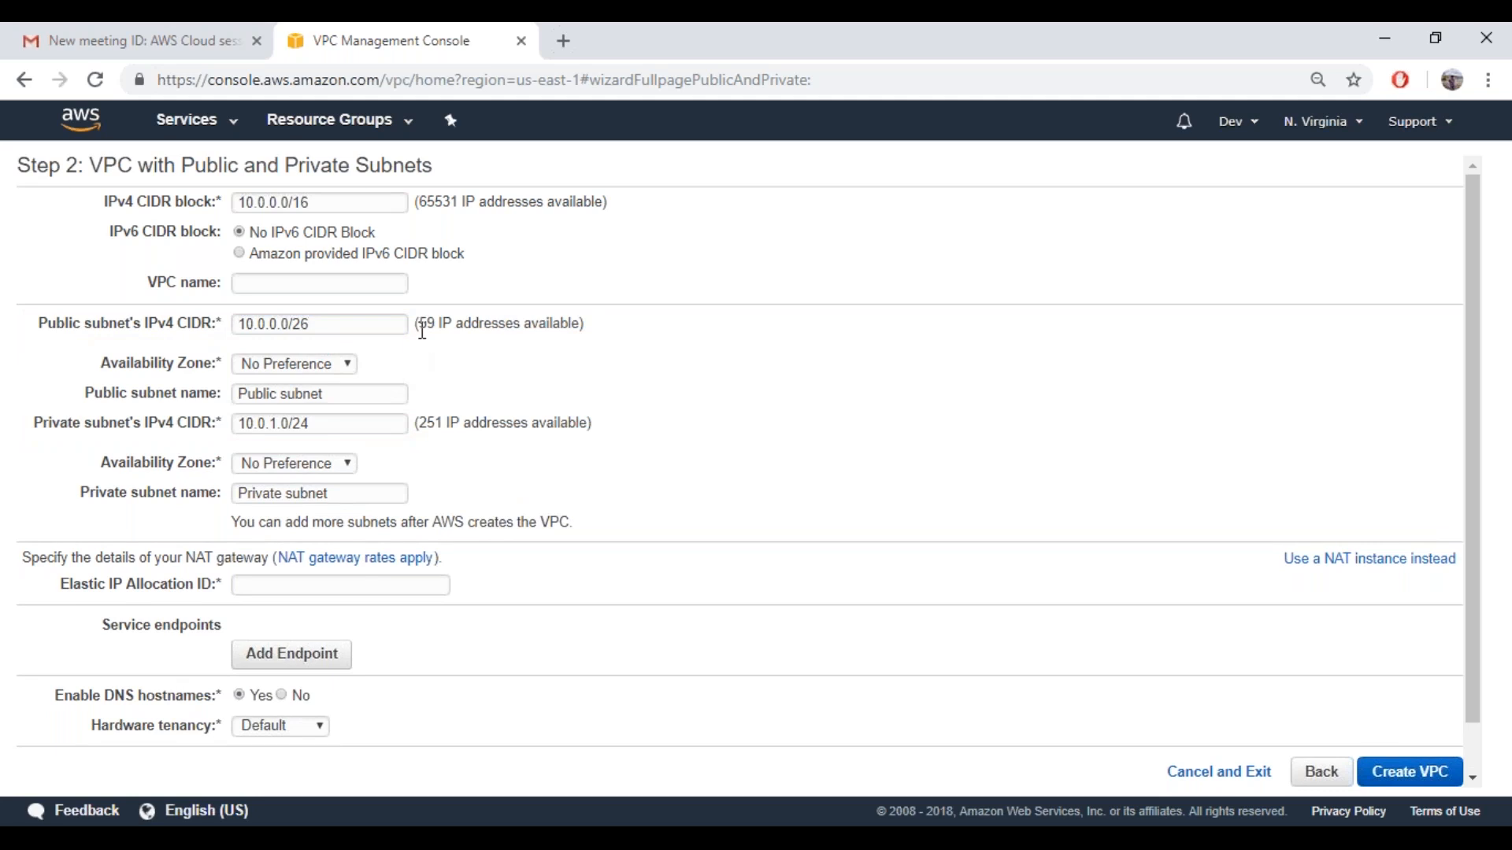
pyautogui.moveTo(419, 326); pyautogui.dragTo(431, 329)
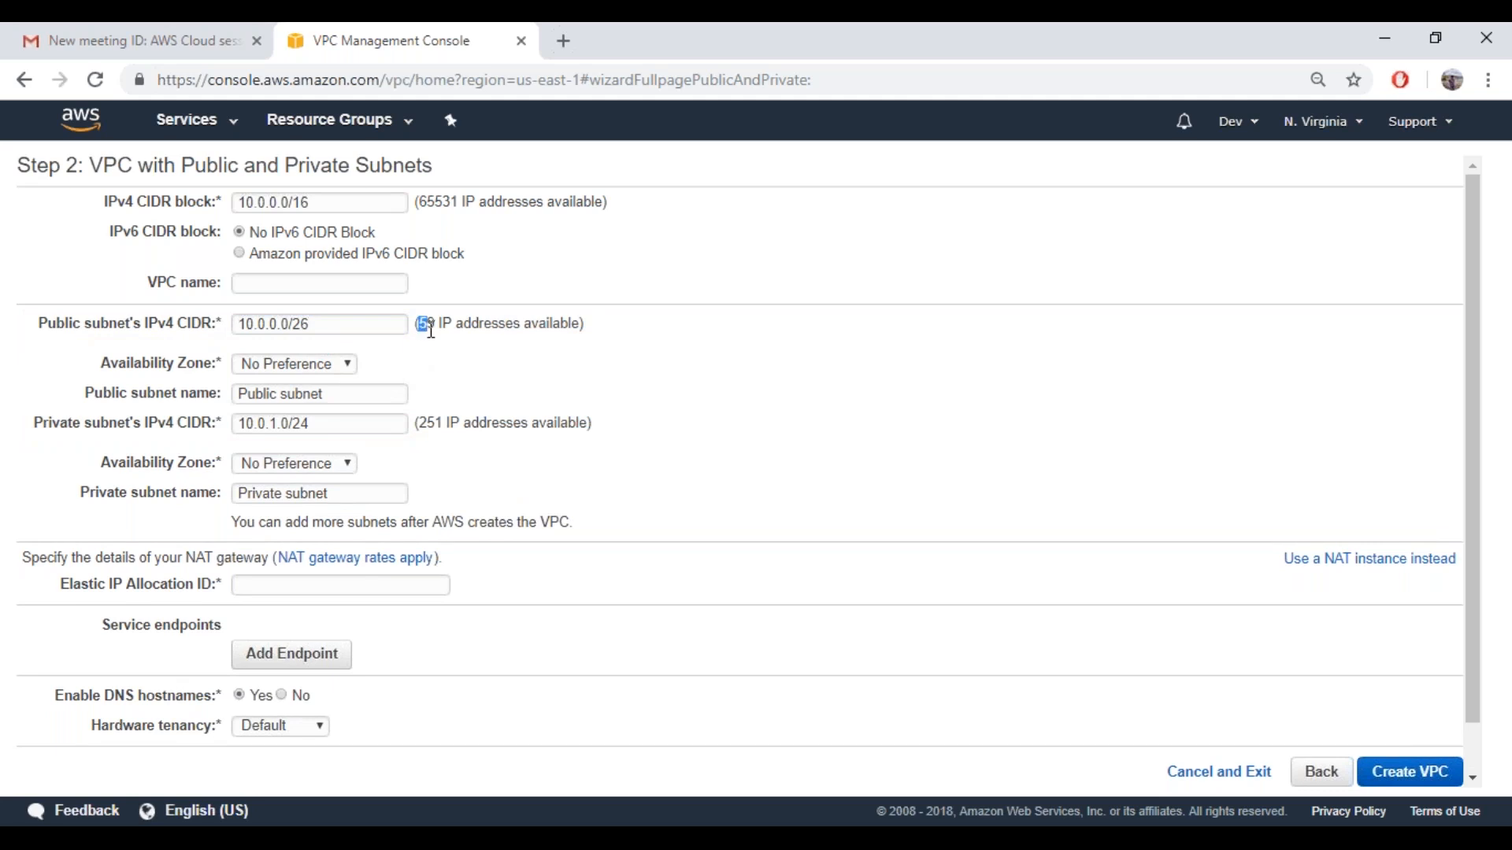
pyautogui.click(323, 328)
pyautogui.press('BackSpace')
pyautogui.press('BackSpace')
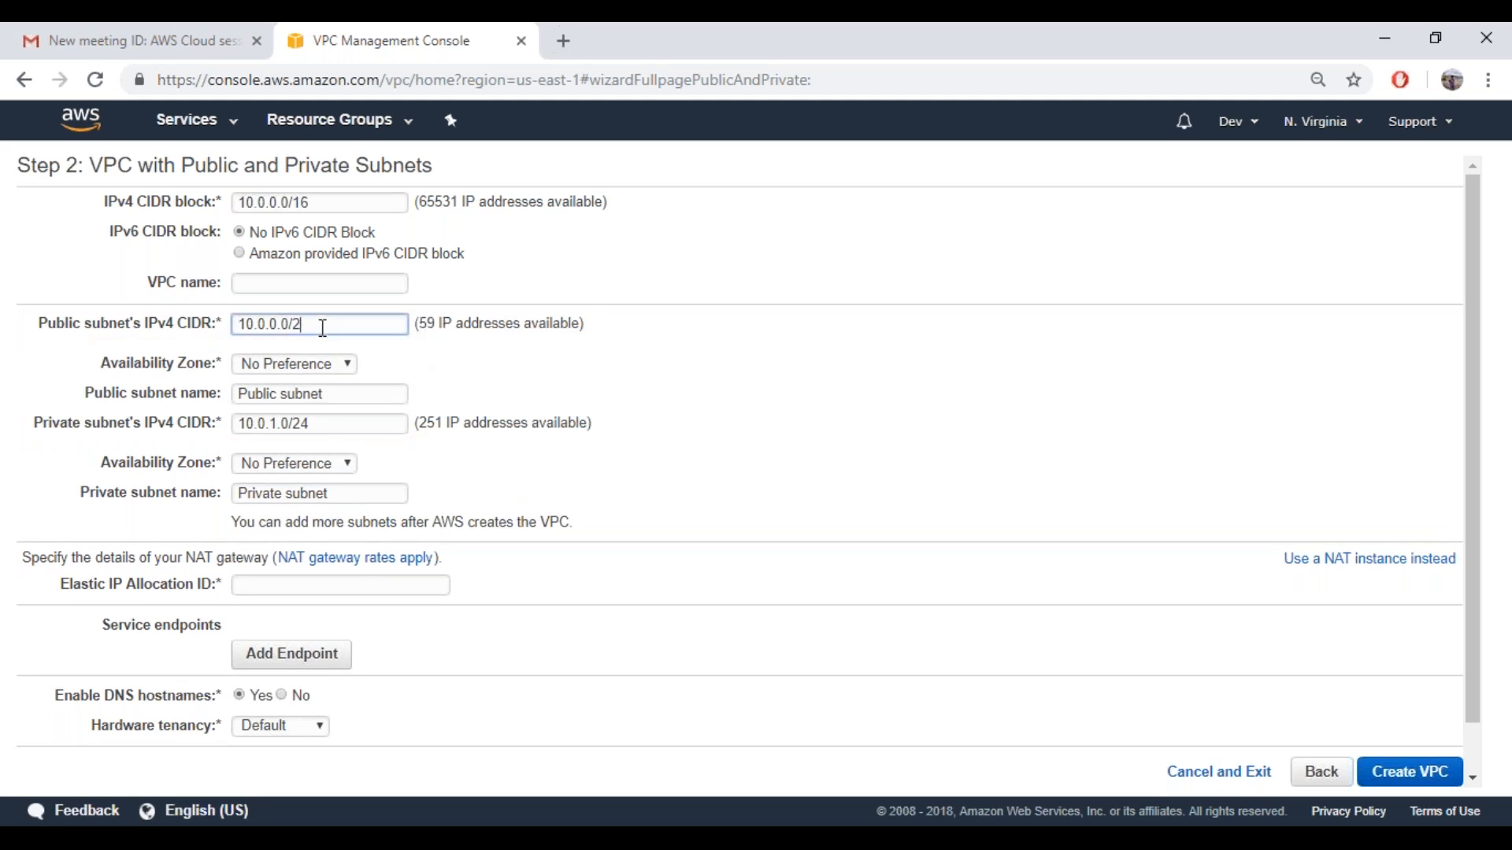
pyautogui.write('24')
# Examine the first three octets of the public subnet's IPv4 CIDR
pyautogui.doubleClick(275, 325)
pyautogui.moveTo(264, 325); pyautogui.dragTo(238, 324)
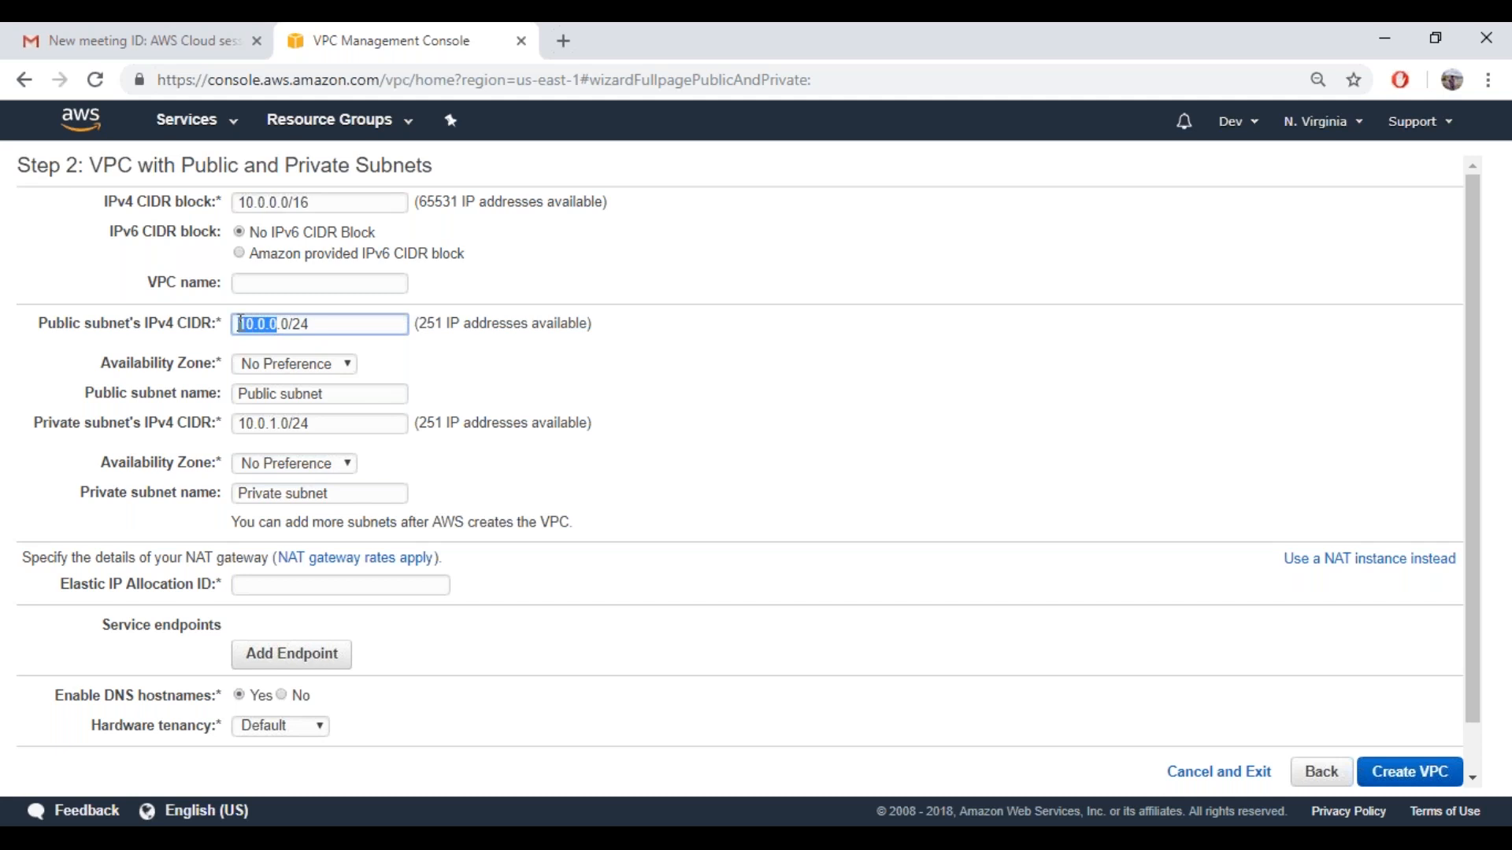
pyautogui.click(275, 326)
pyautogui.click(505, 376)
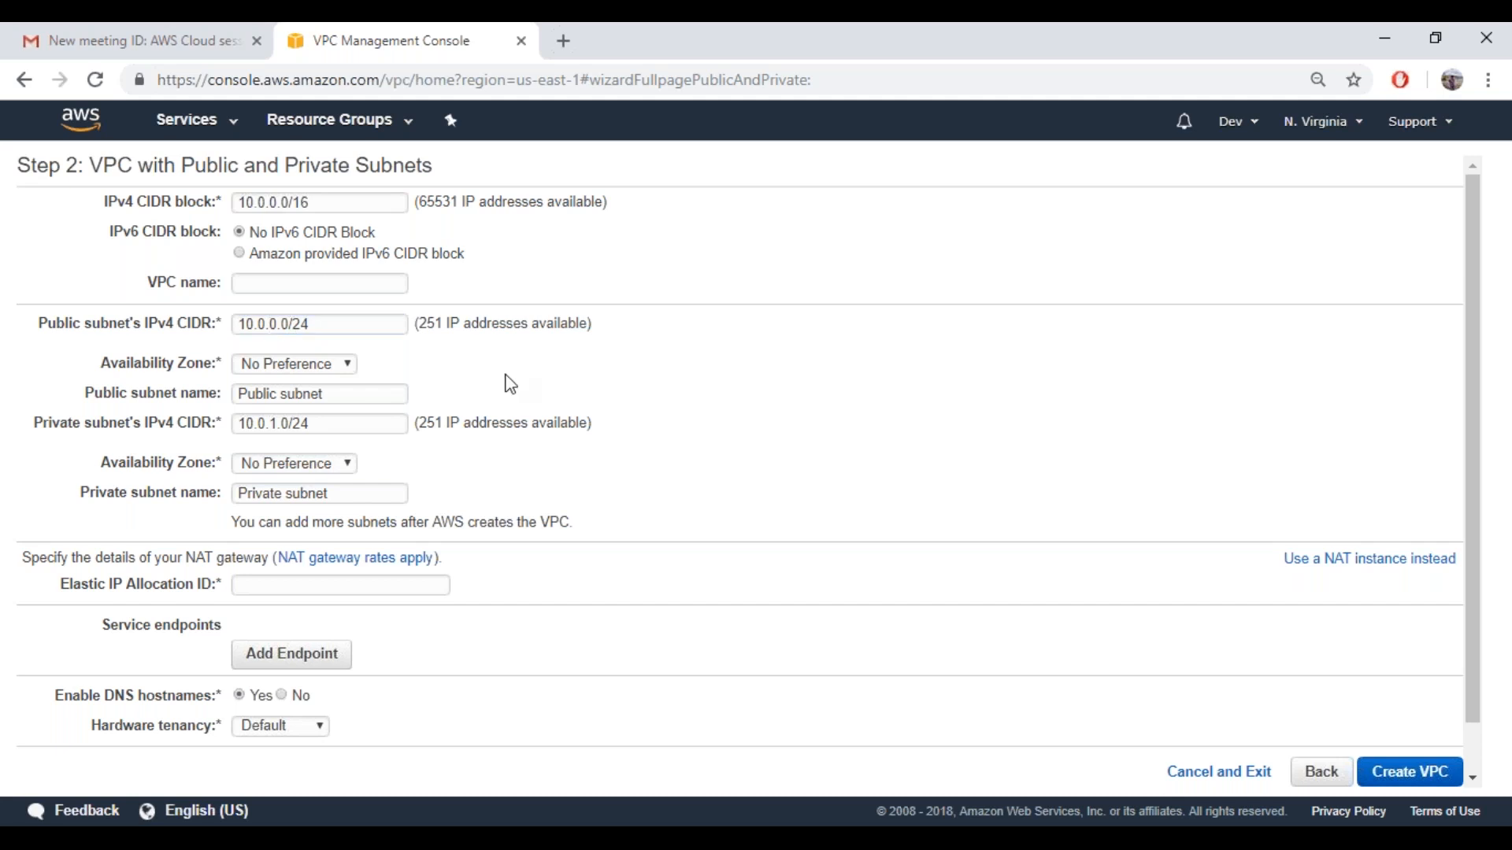
# View the public subnet's availability zone options and the Elastic IP allocation IDs offered for the NAT gateway
pyautogui.click(337, 370)
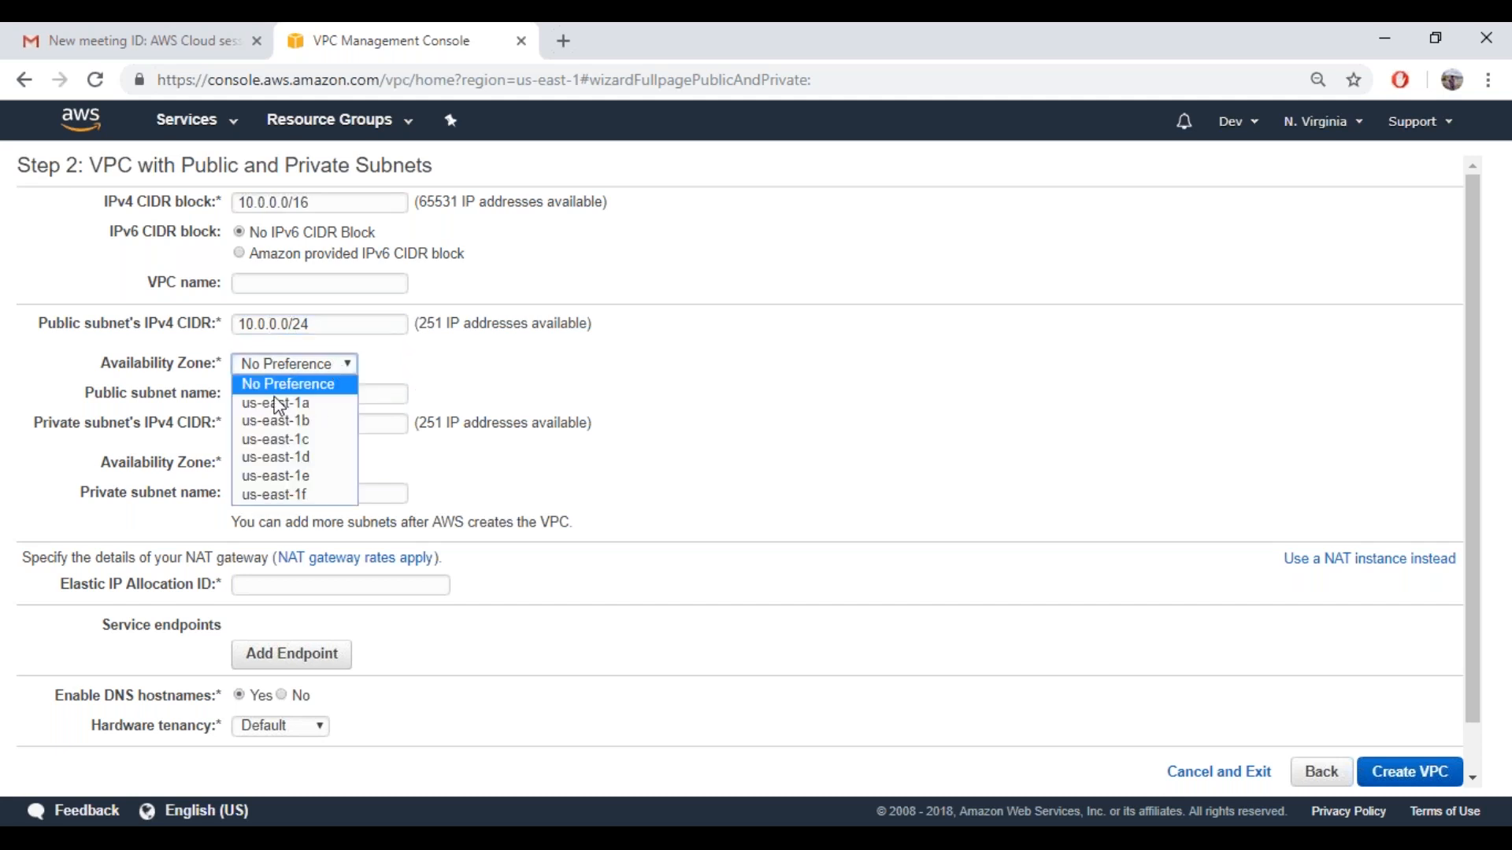
pyautogui.click(441, 375)
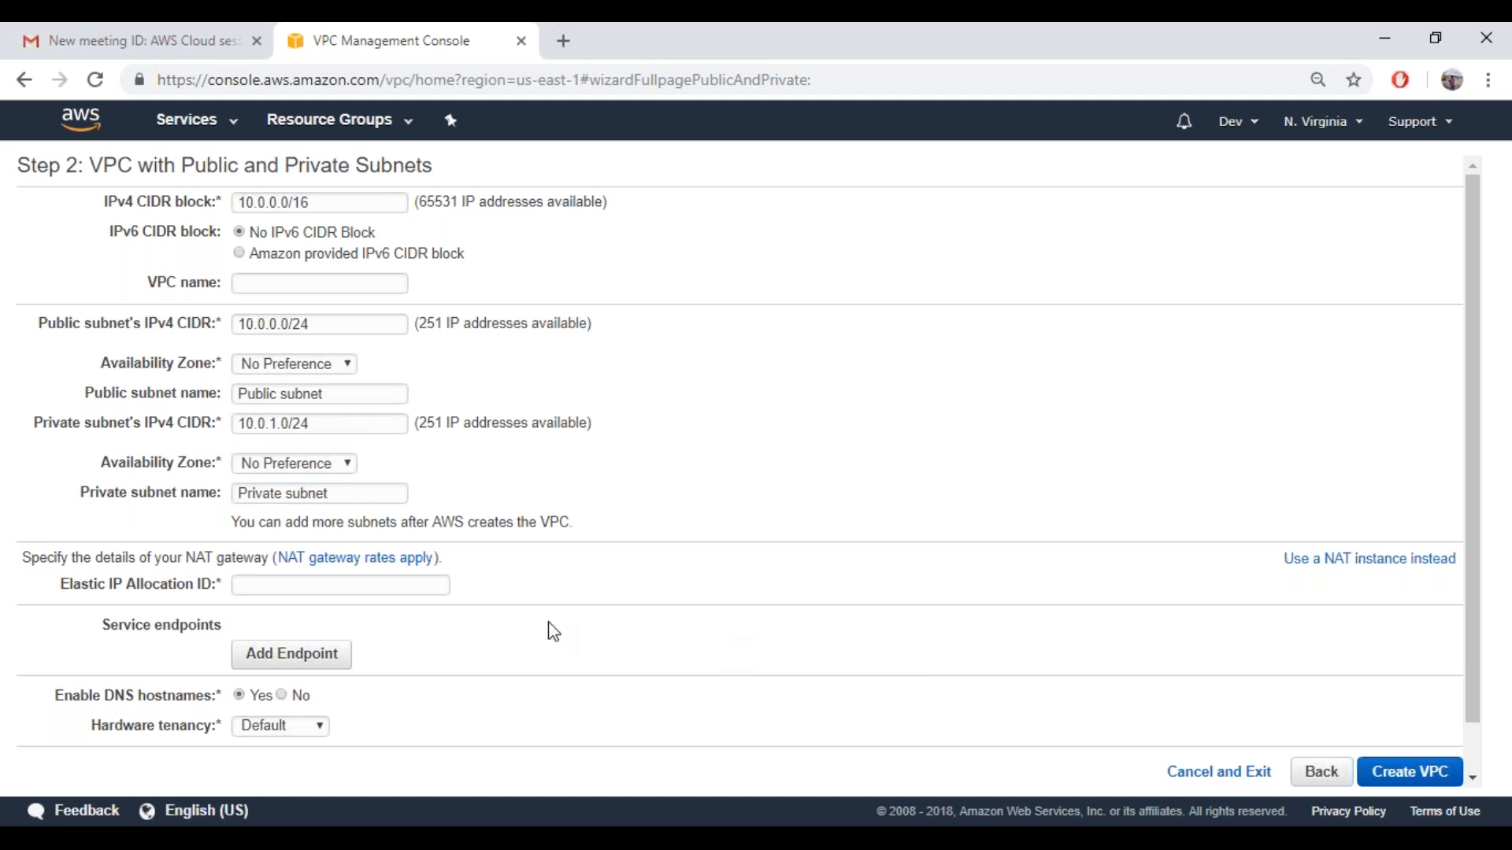
pyautogui.click(266, 586)
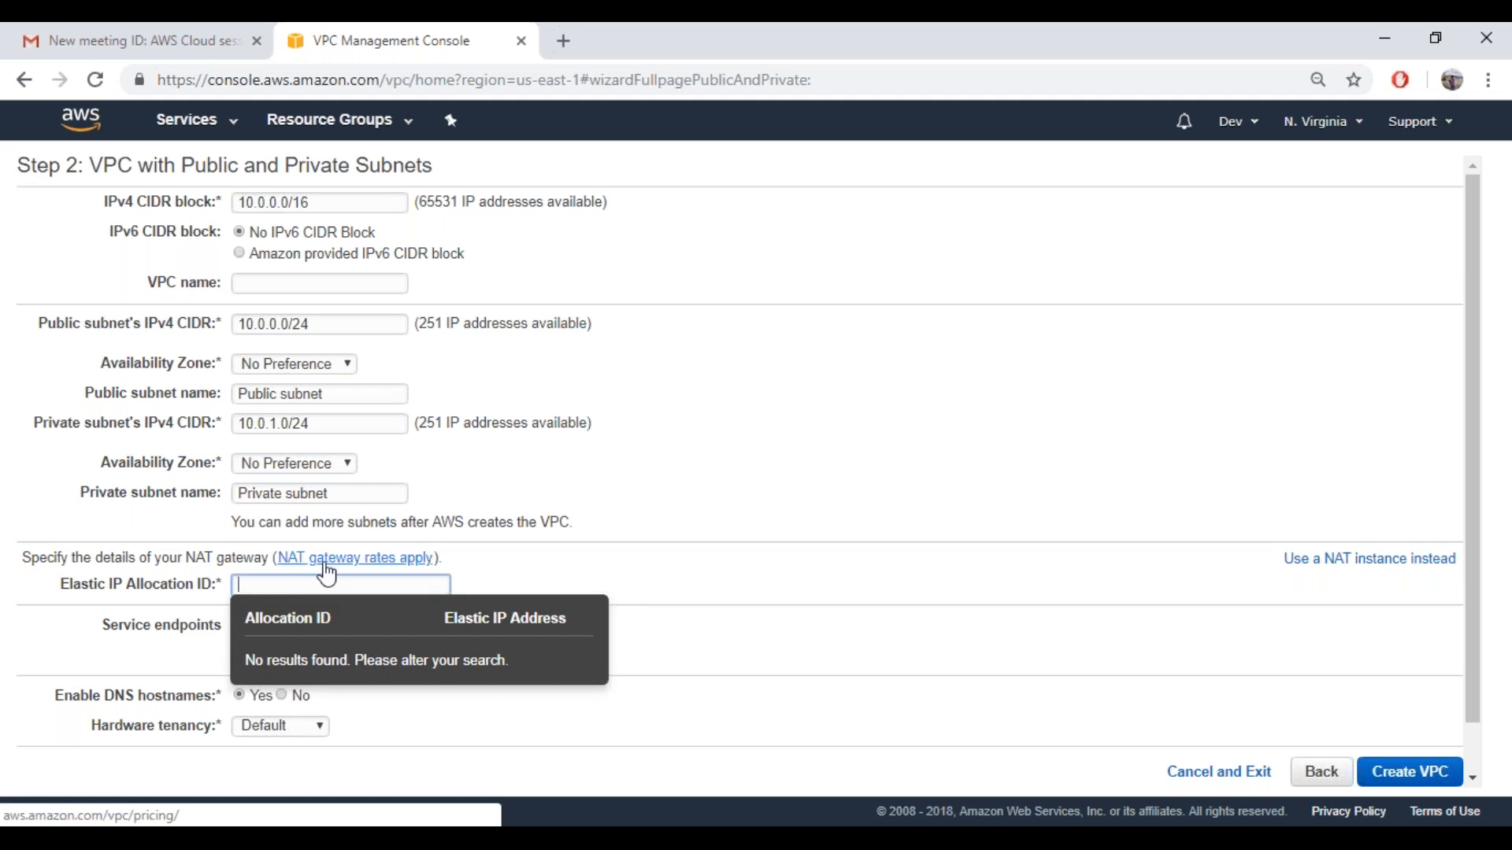
pyautogui.click(264, 589)
pyautogui.click(264, 589)
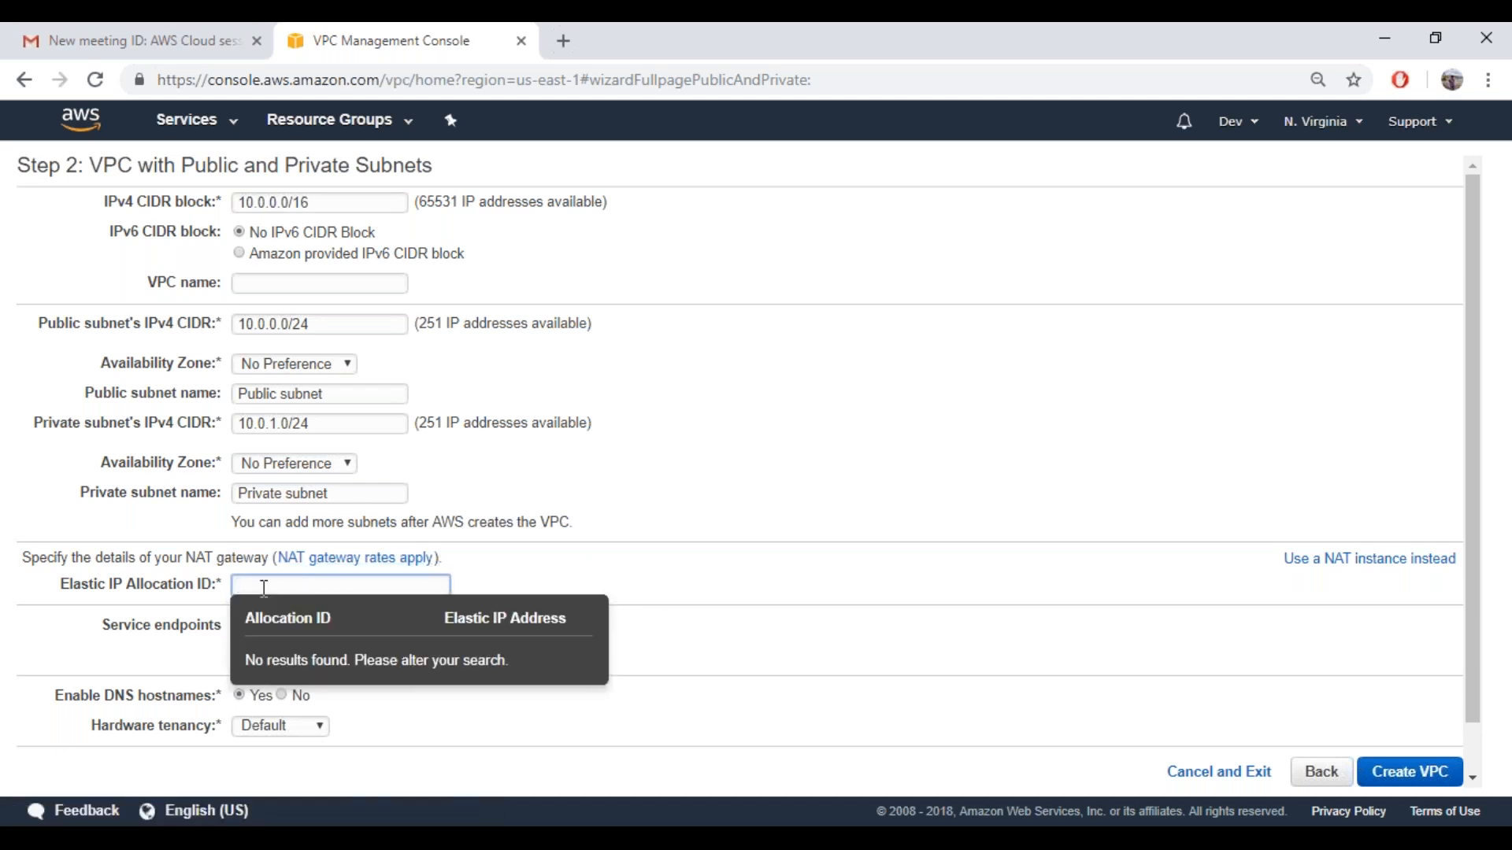
# Go back to the VPC configuration choices and display the VPC with Public and Private Subnets description
pyautogui.click(1305, 781)
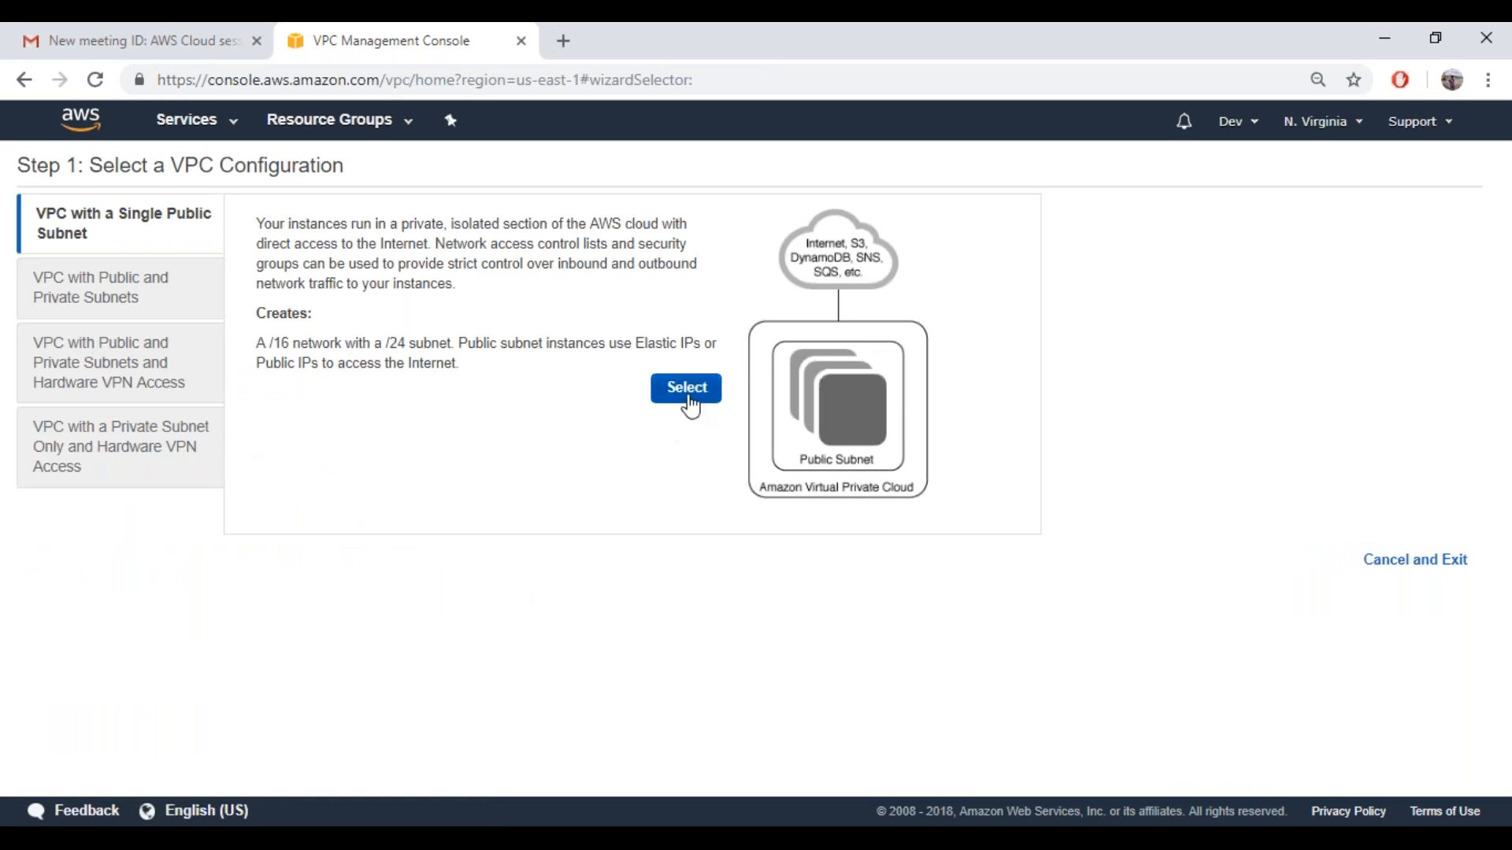
pyautogui.click(126, 317)
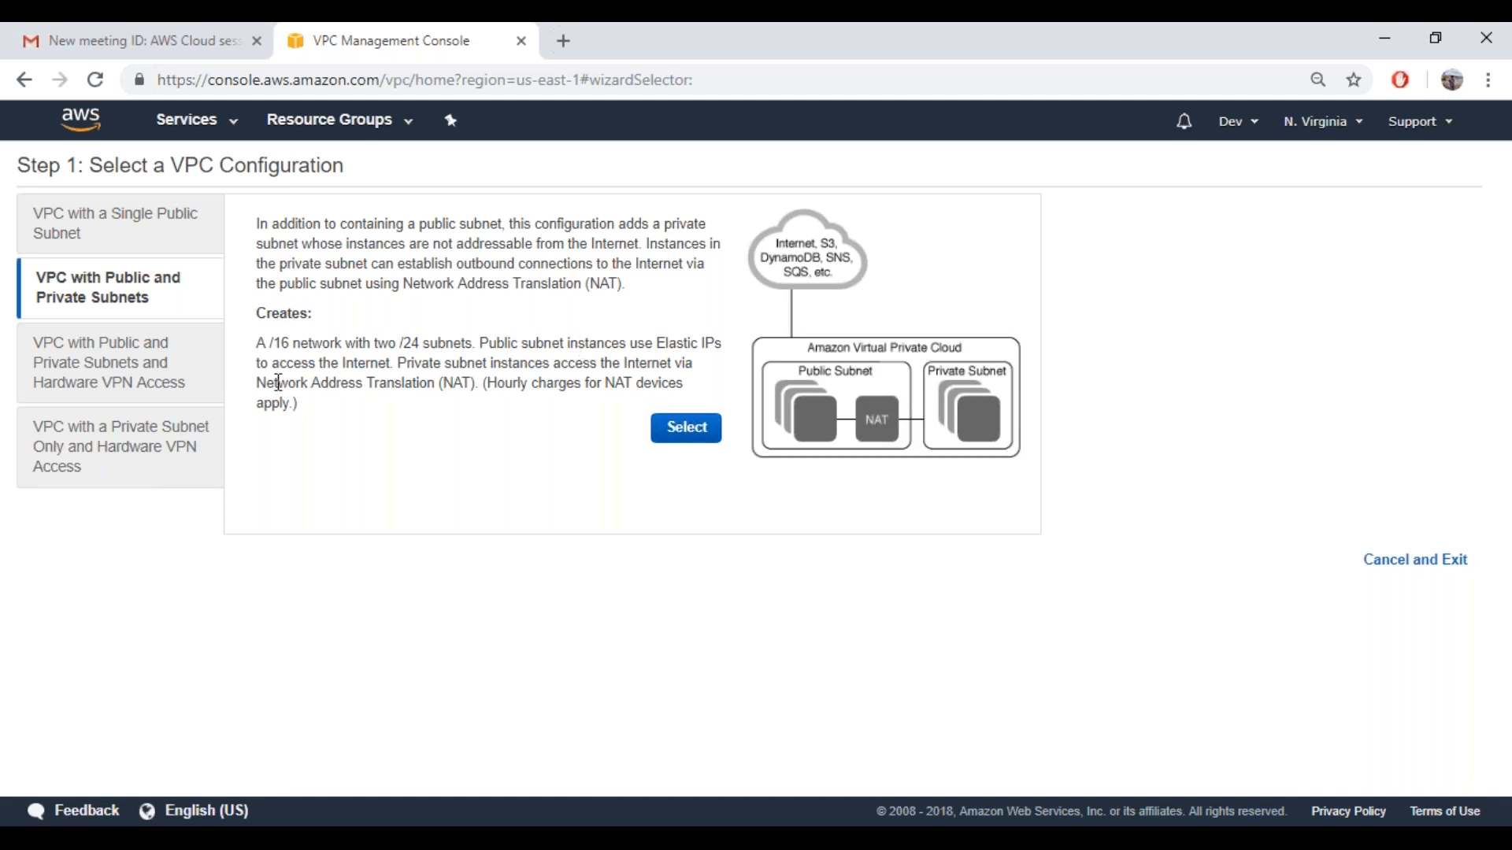
# View the two VPC configurations with hardware VPN access, and exit the VPC wizard
pyautogui.click(134, 385)
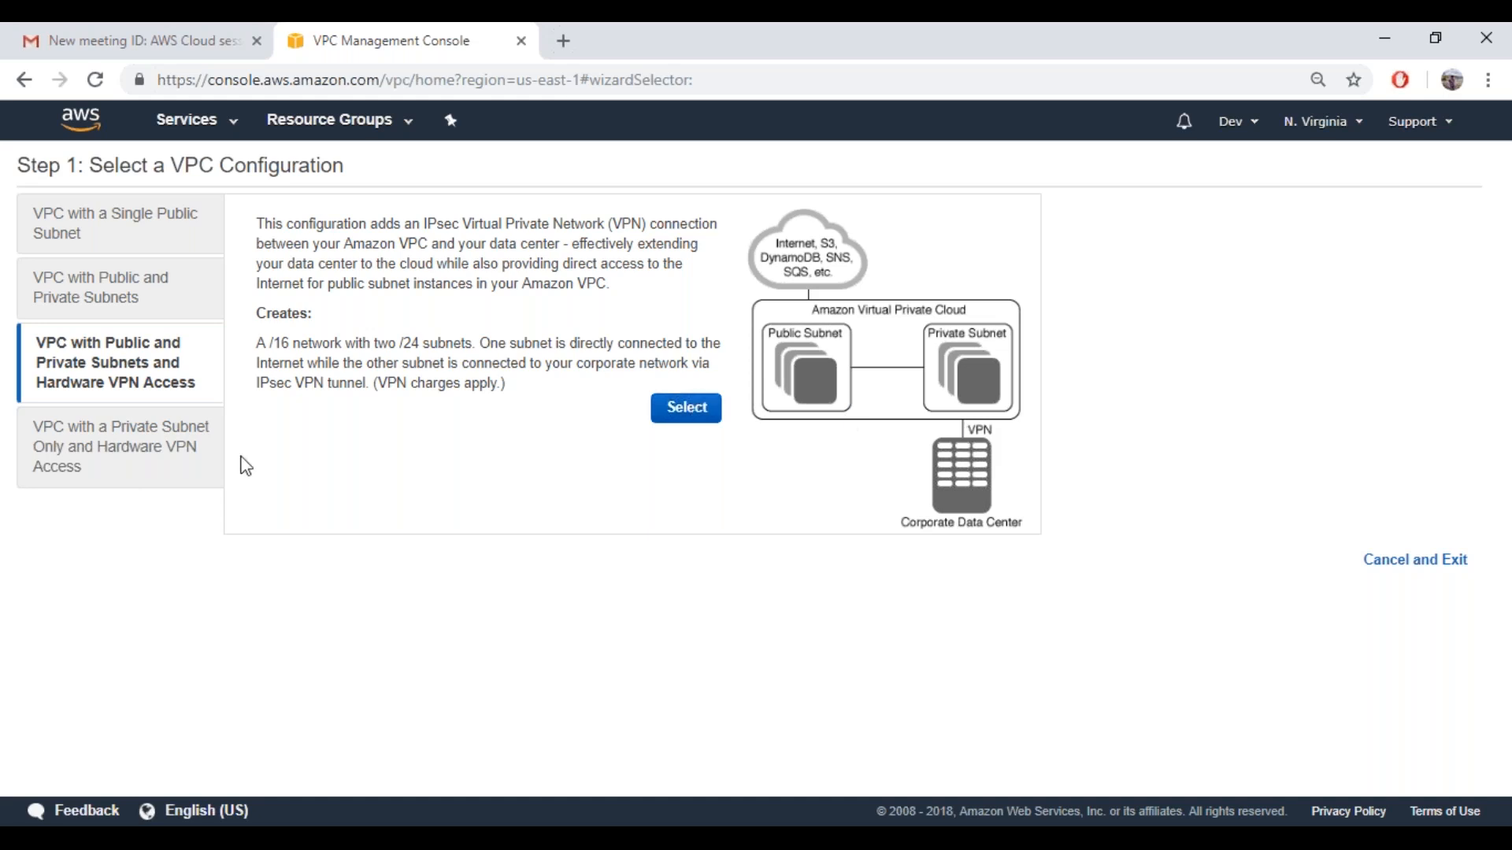
pyautogui.click(165, 463)
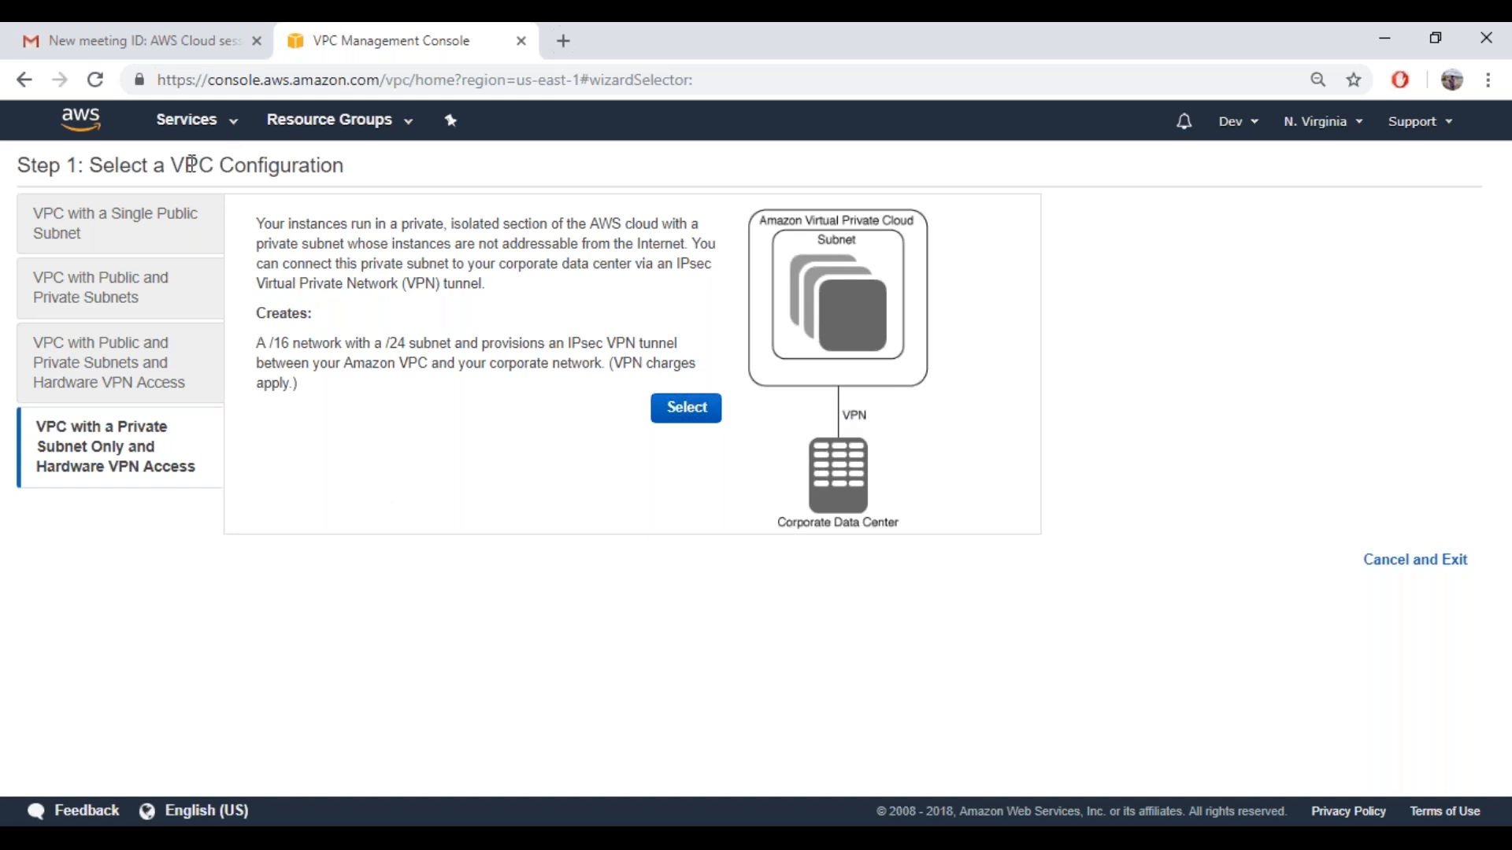
pyautogui.click(1441, 562)
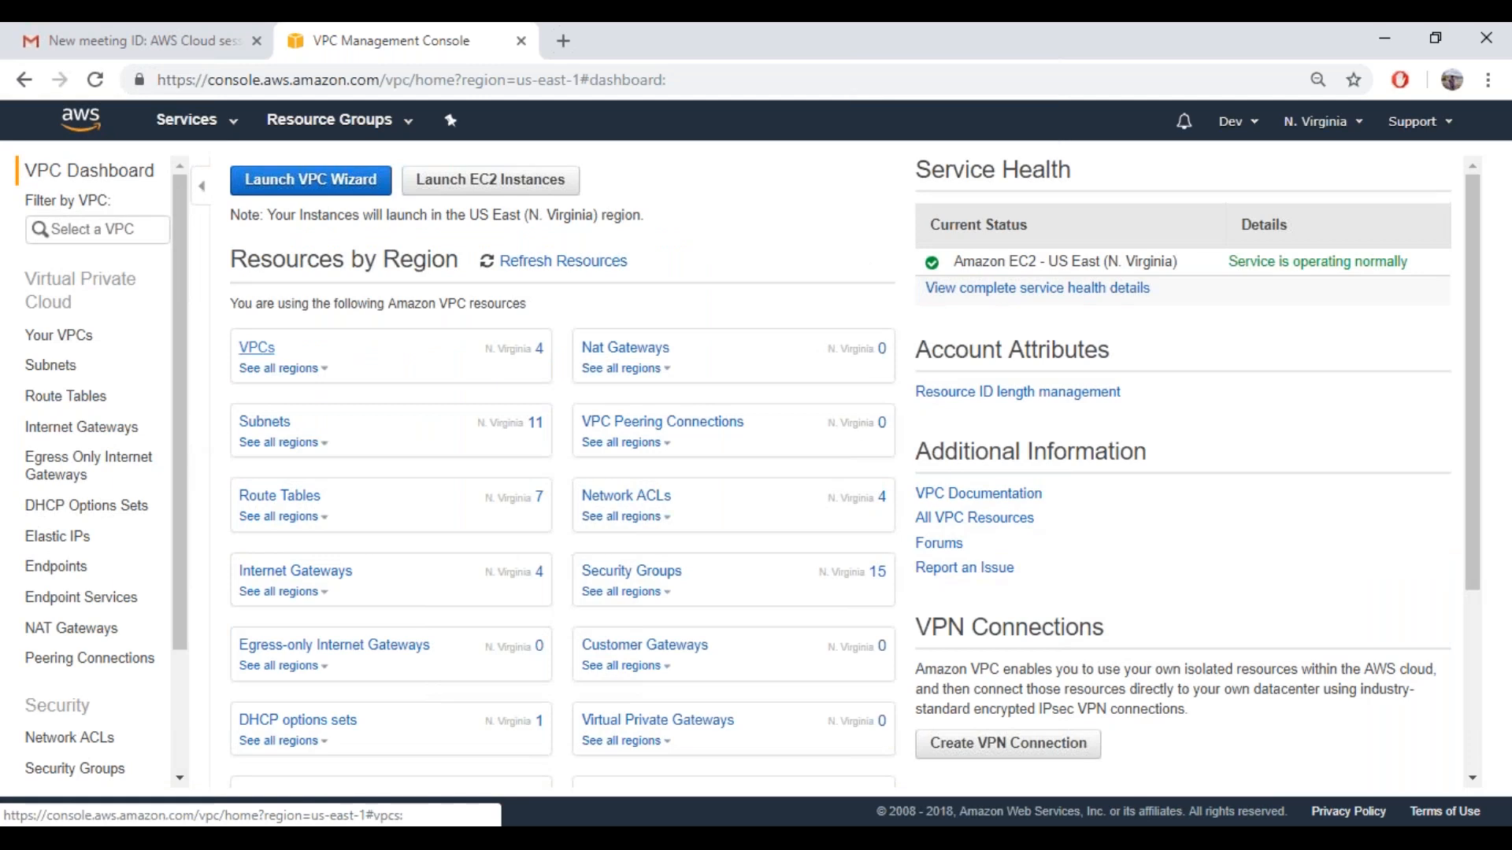
# Show the list of existing VPCs and try to delete VPCDemo alone, leaving VPCVirginia out of the selection
pyautogui.click(257, 347)
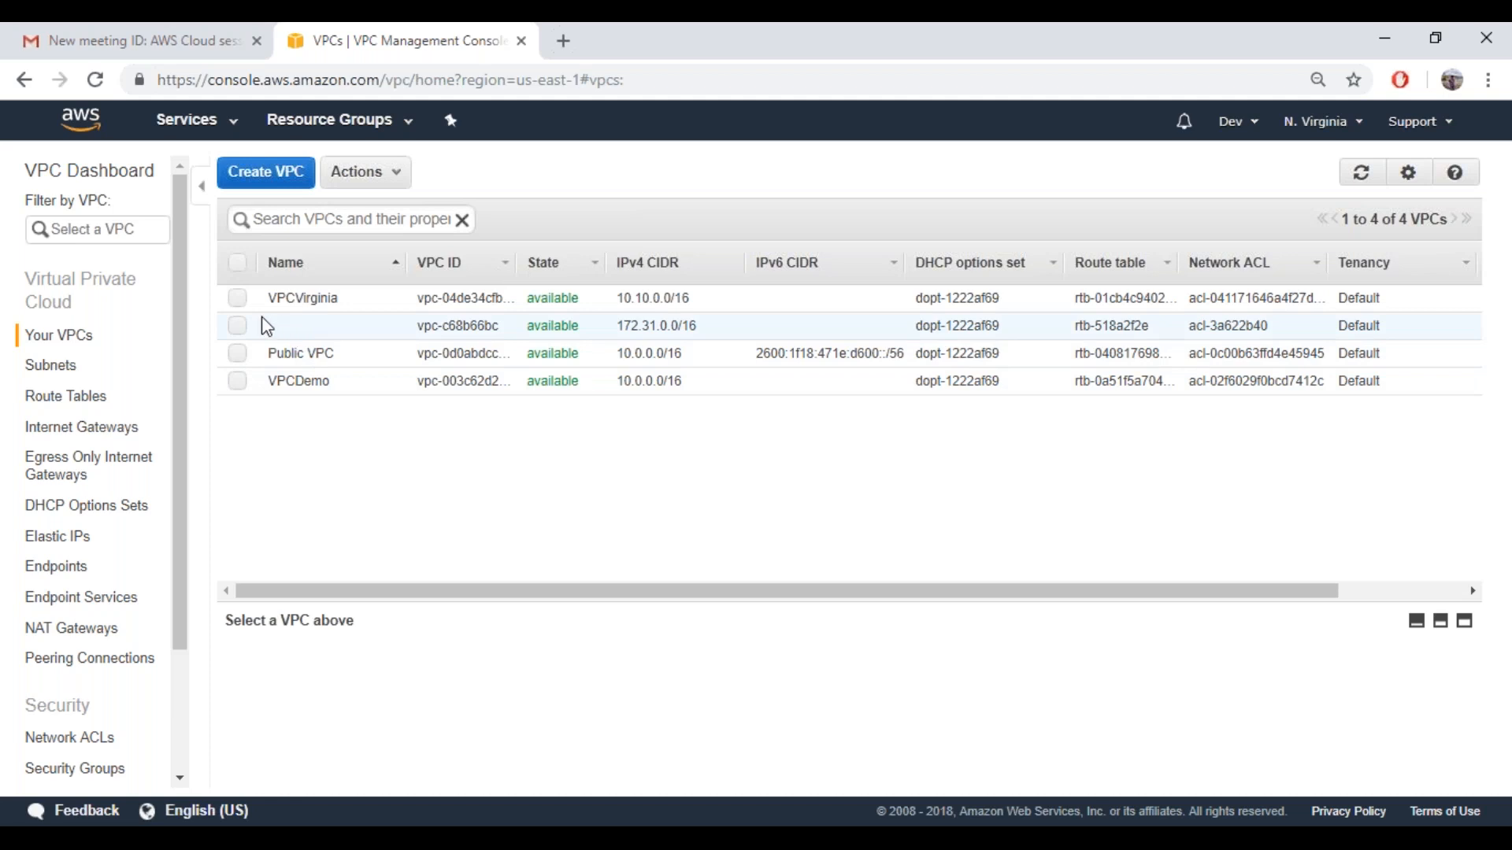
pyautogui.click(240, 383)
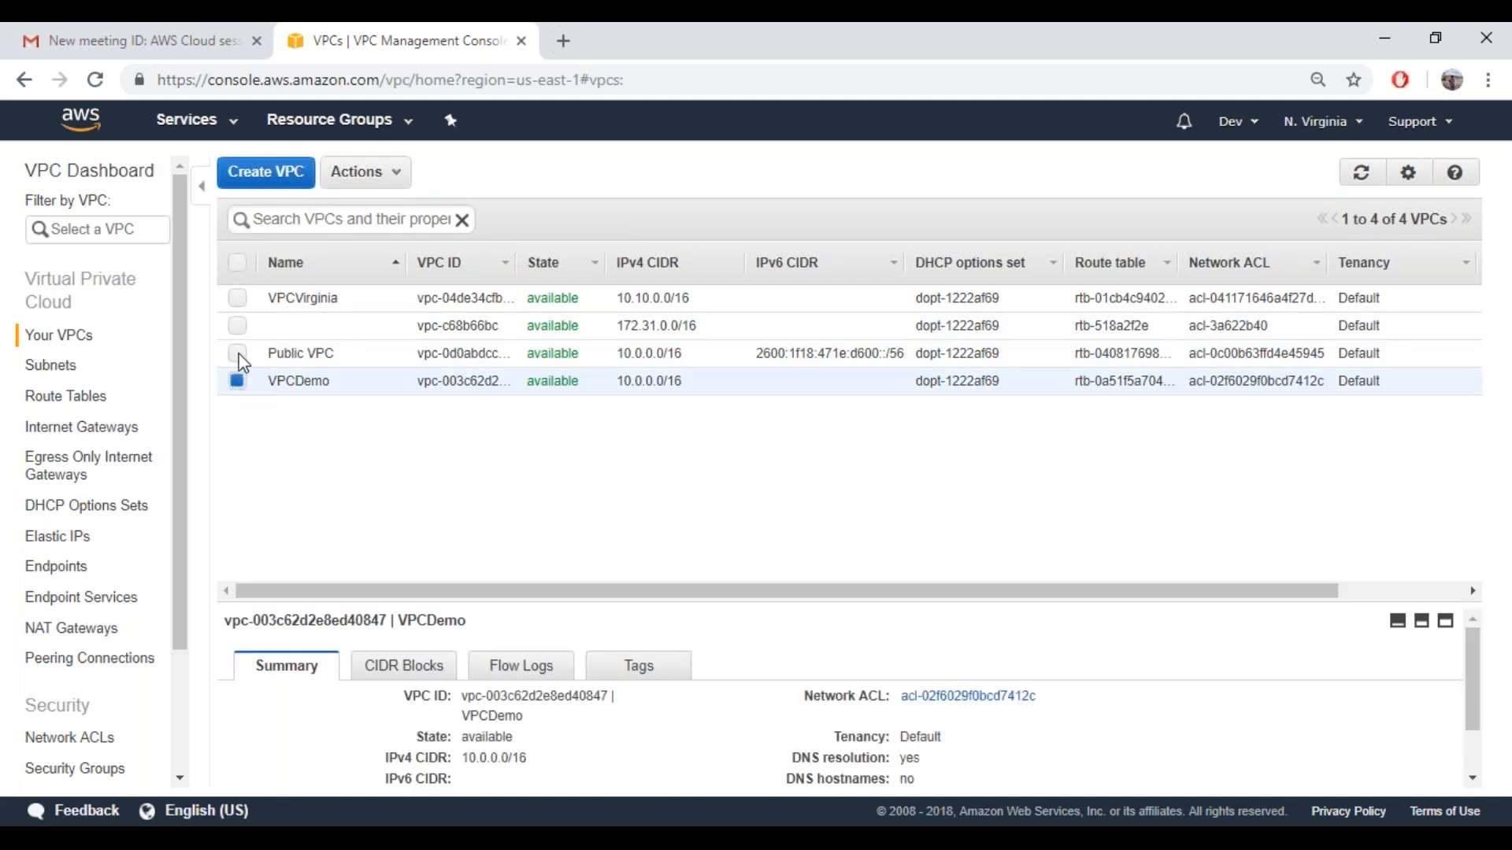
pyautogui.click(238, 298)
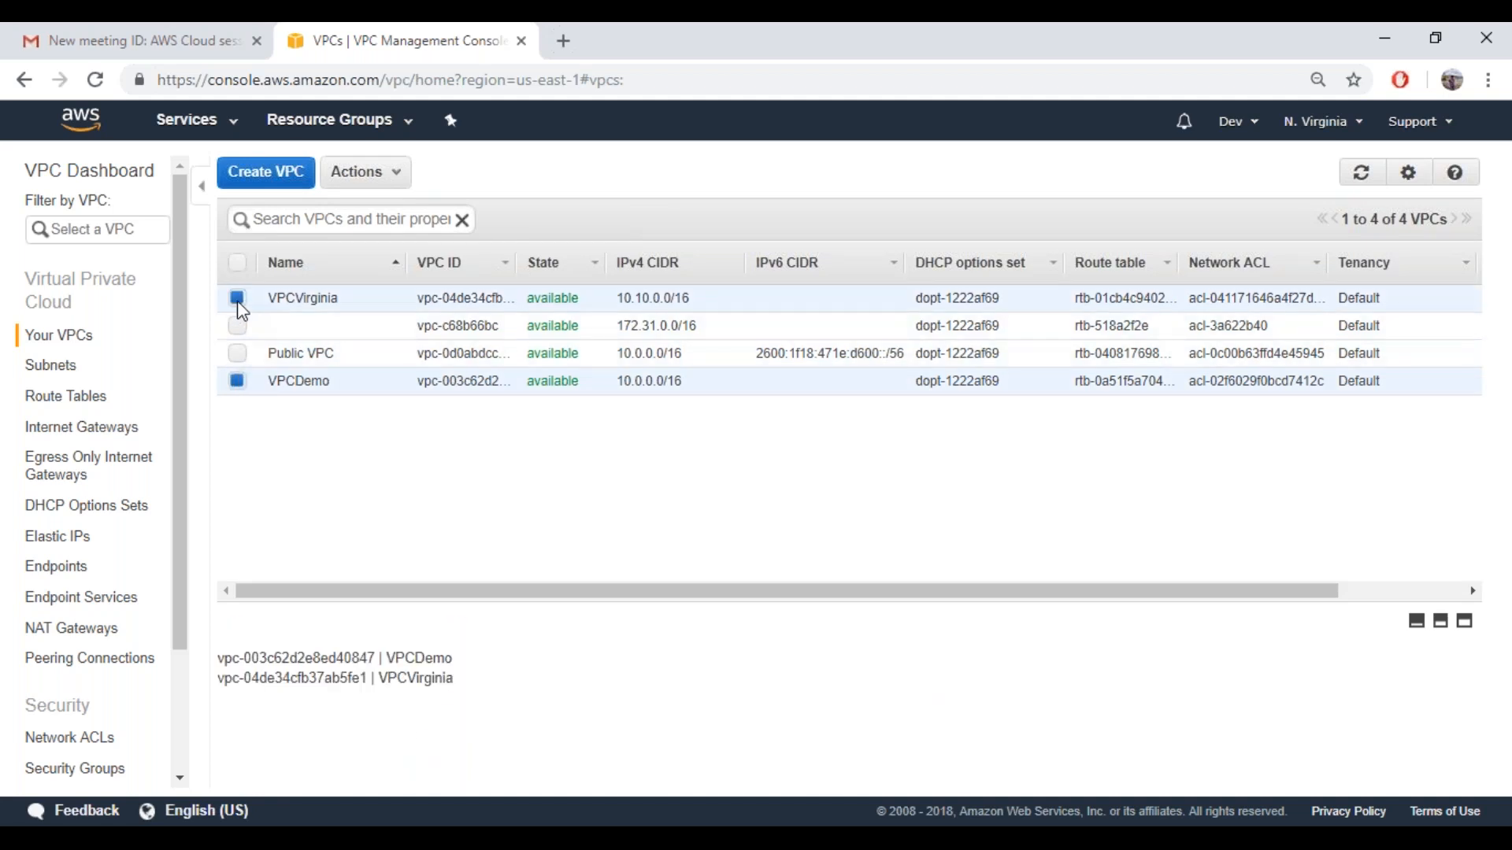
pyautogui.click(398, 186)
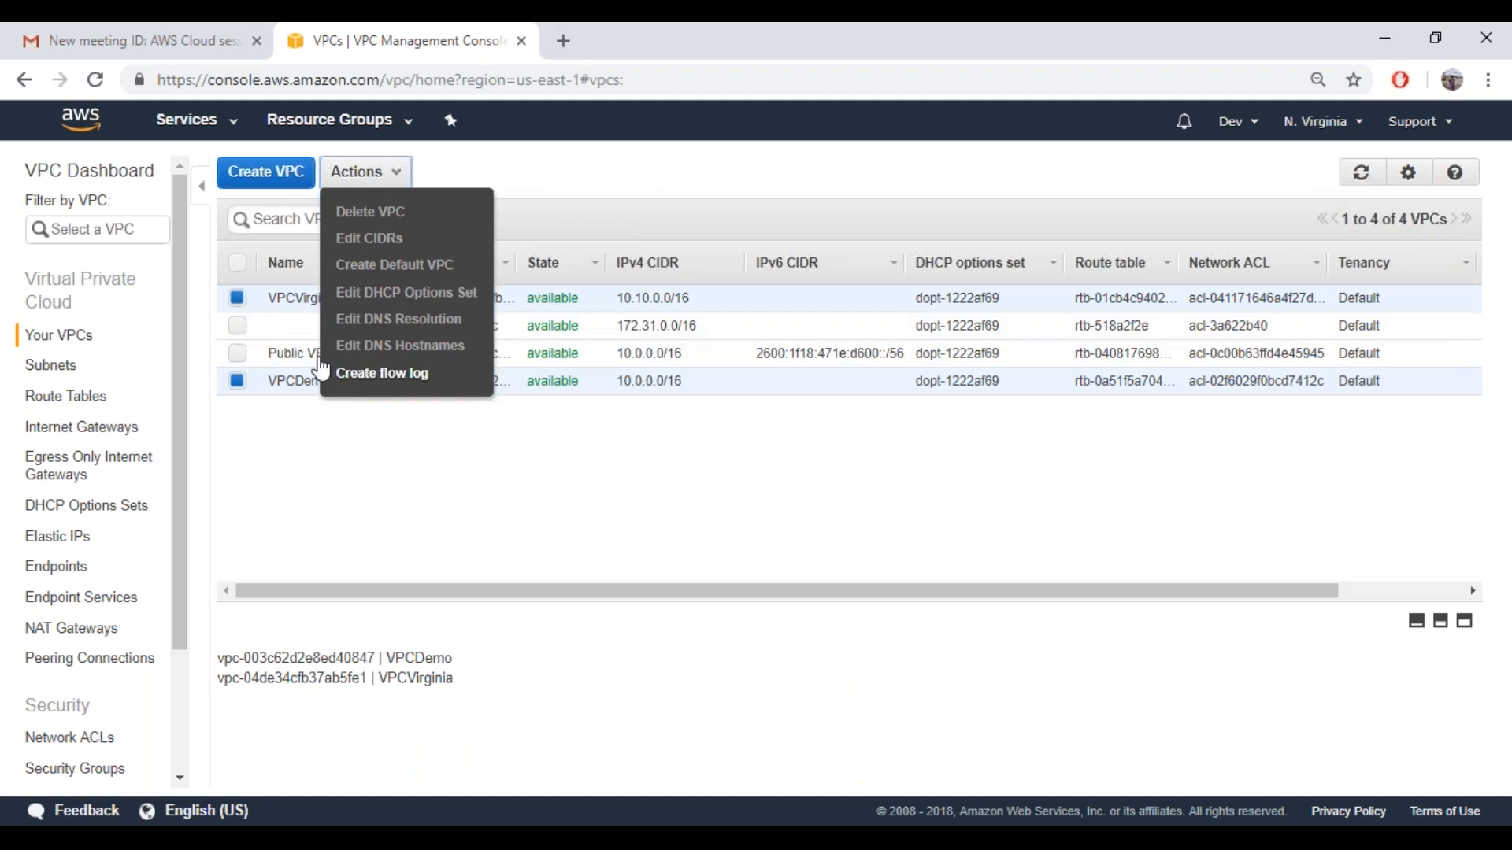
pyautogui.click(238, 298)
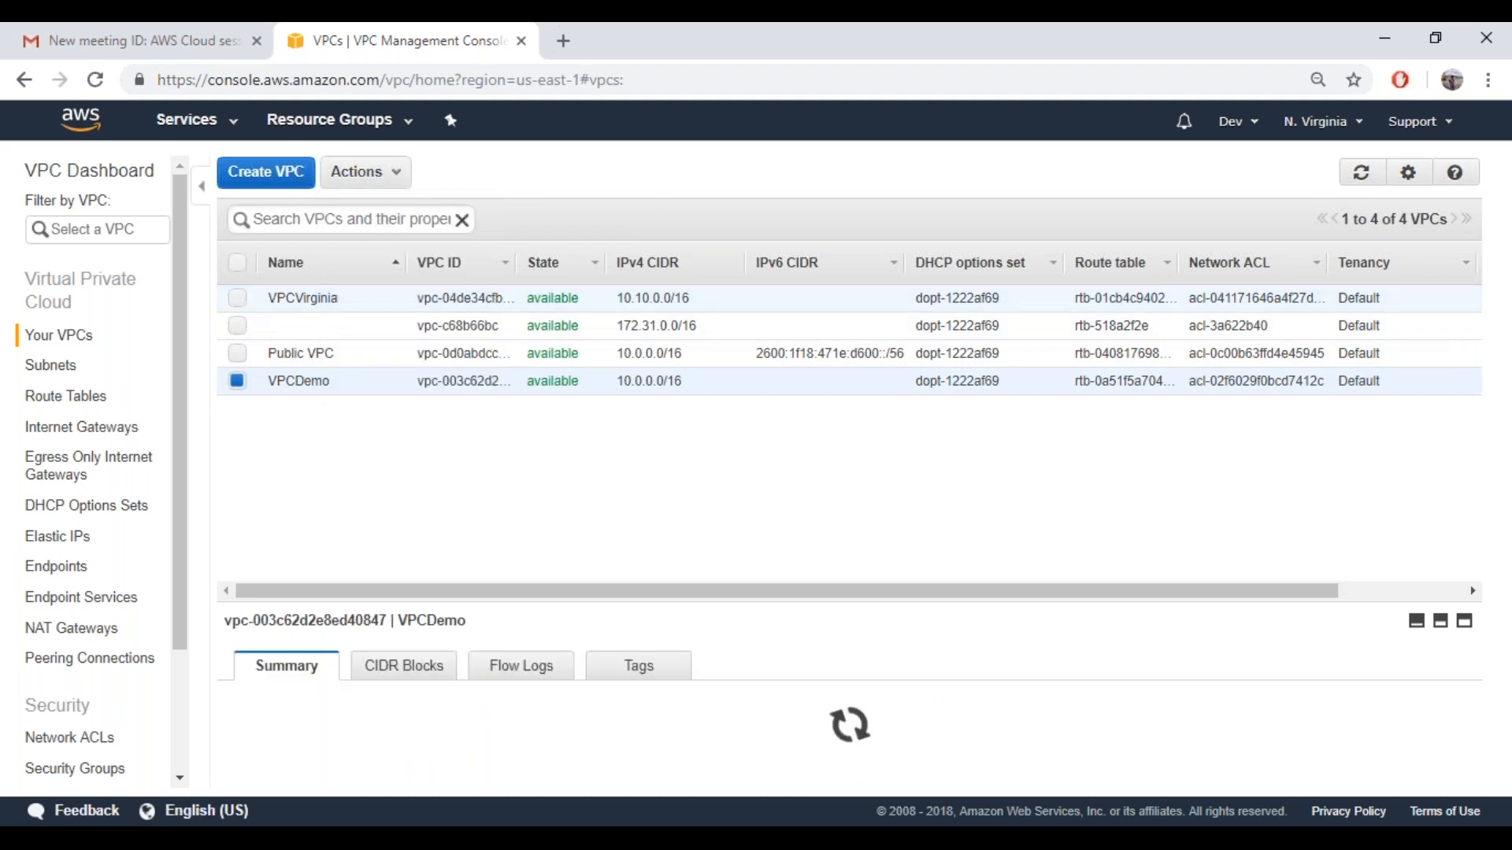
pyautogui.click(400, 175)
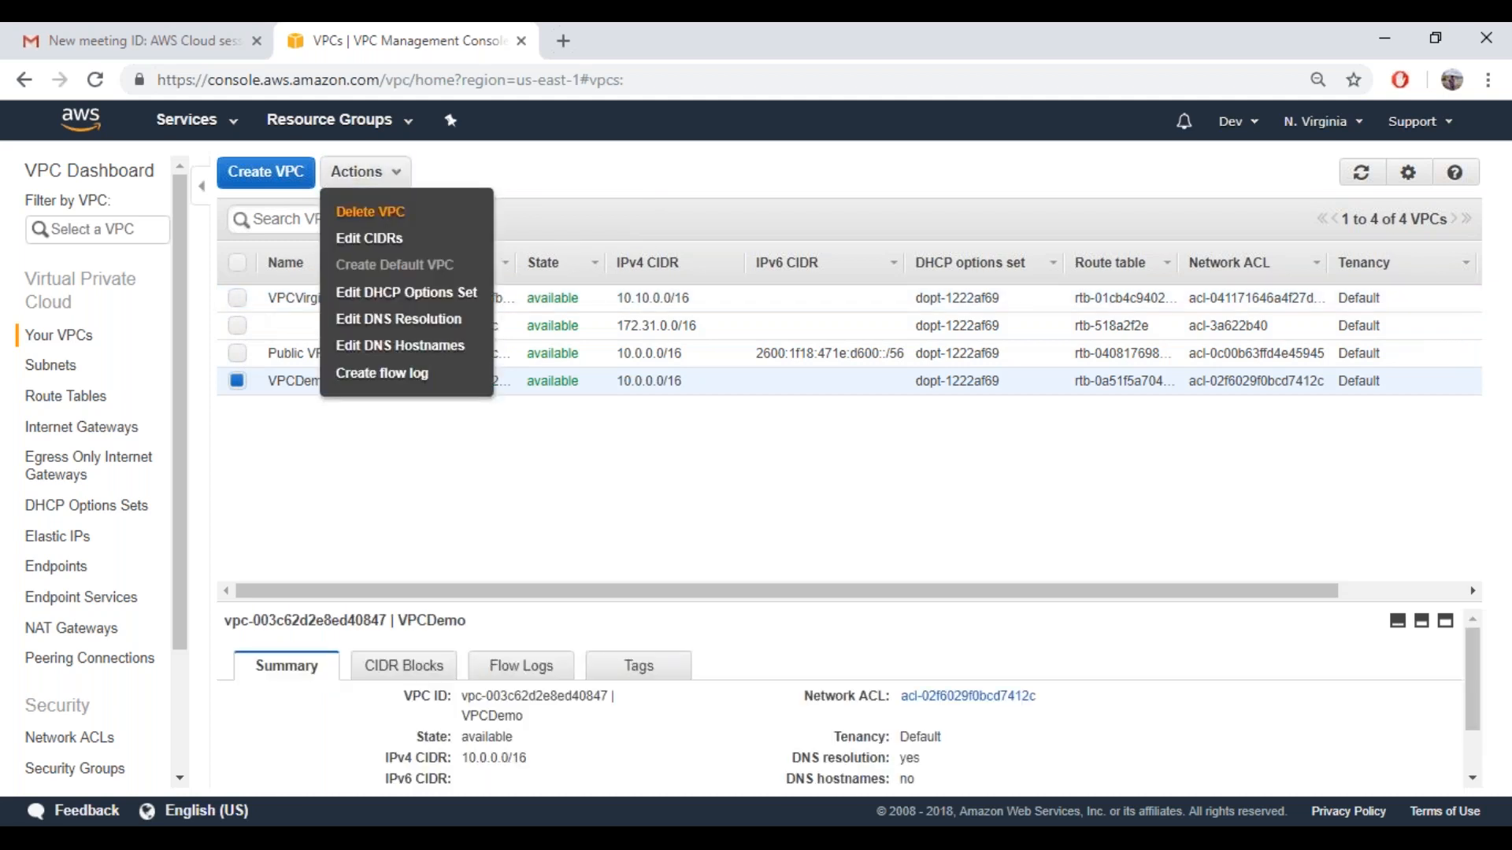
pyautogui.click(370, 212)
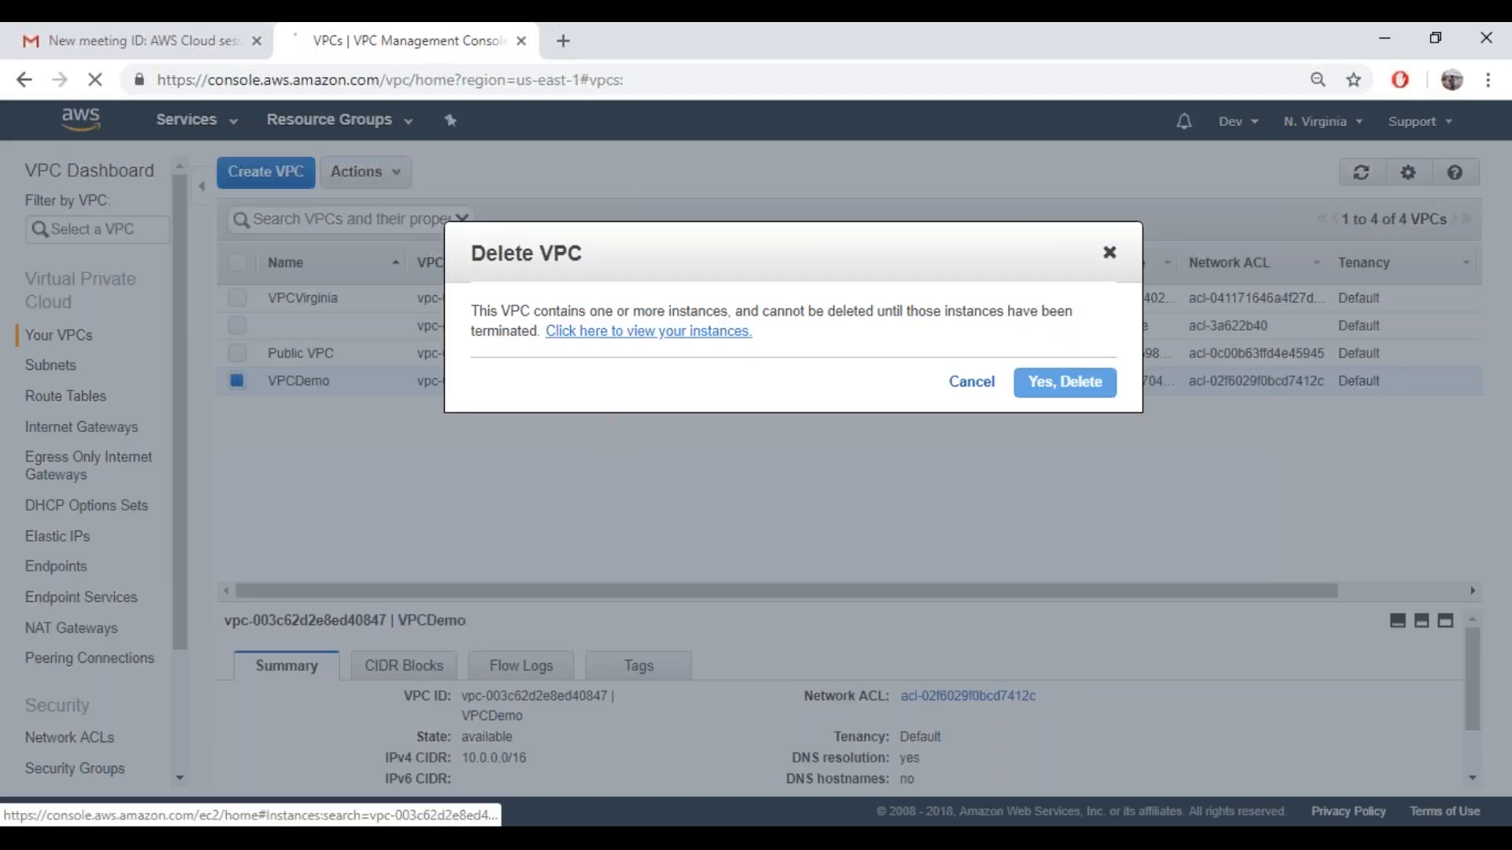
# Show the instances belonging to VPCDemo and terminate the Ec2DemoVPC instance
pyautogui.click(606, 333)
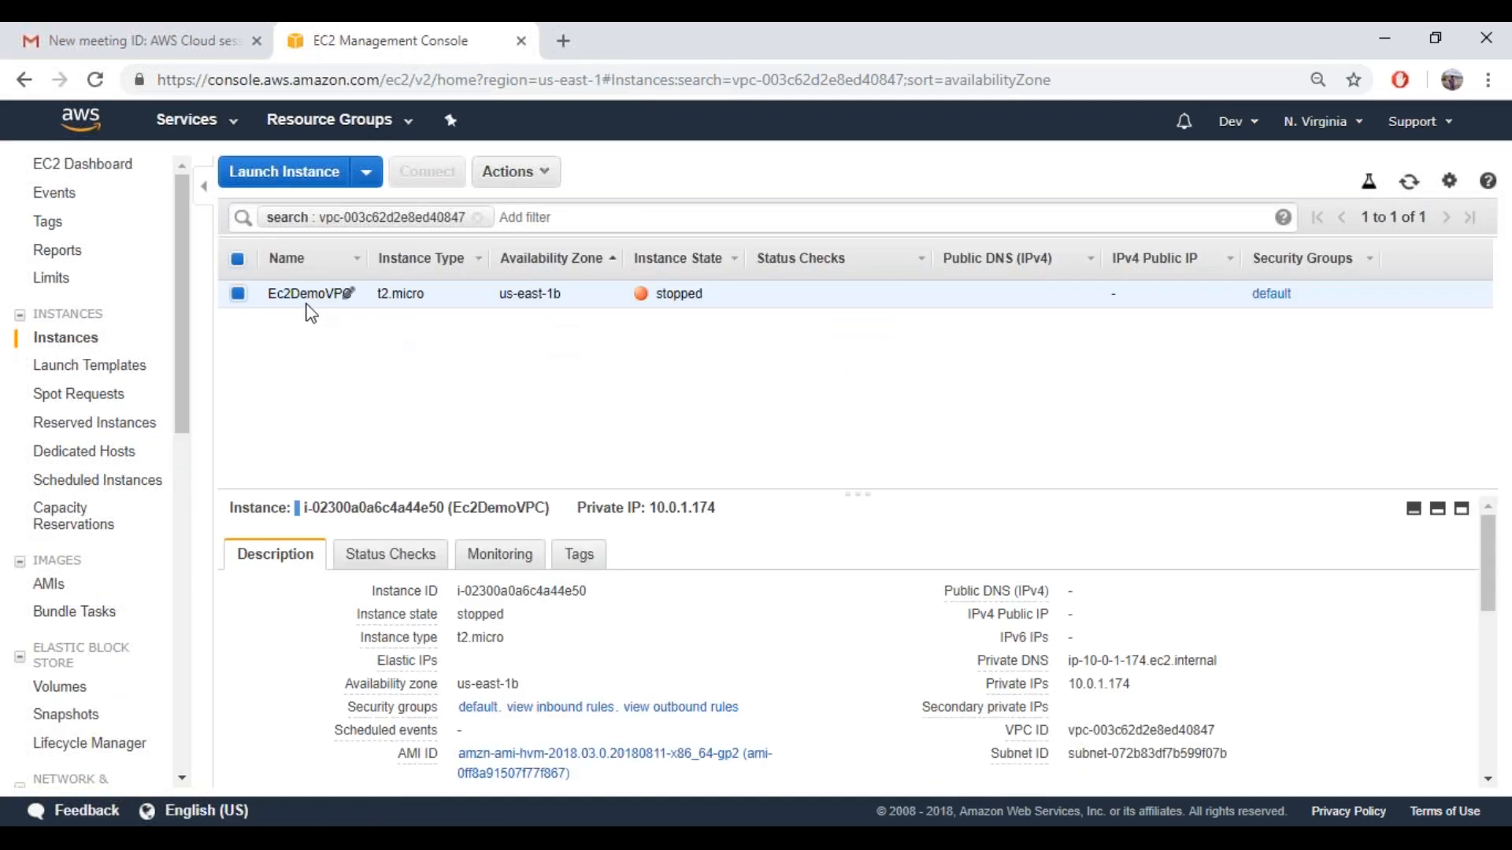
pyautogui.rightClick(308, 299)
pyautogui.moveTo(370, 398)
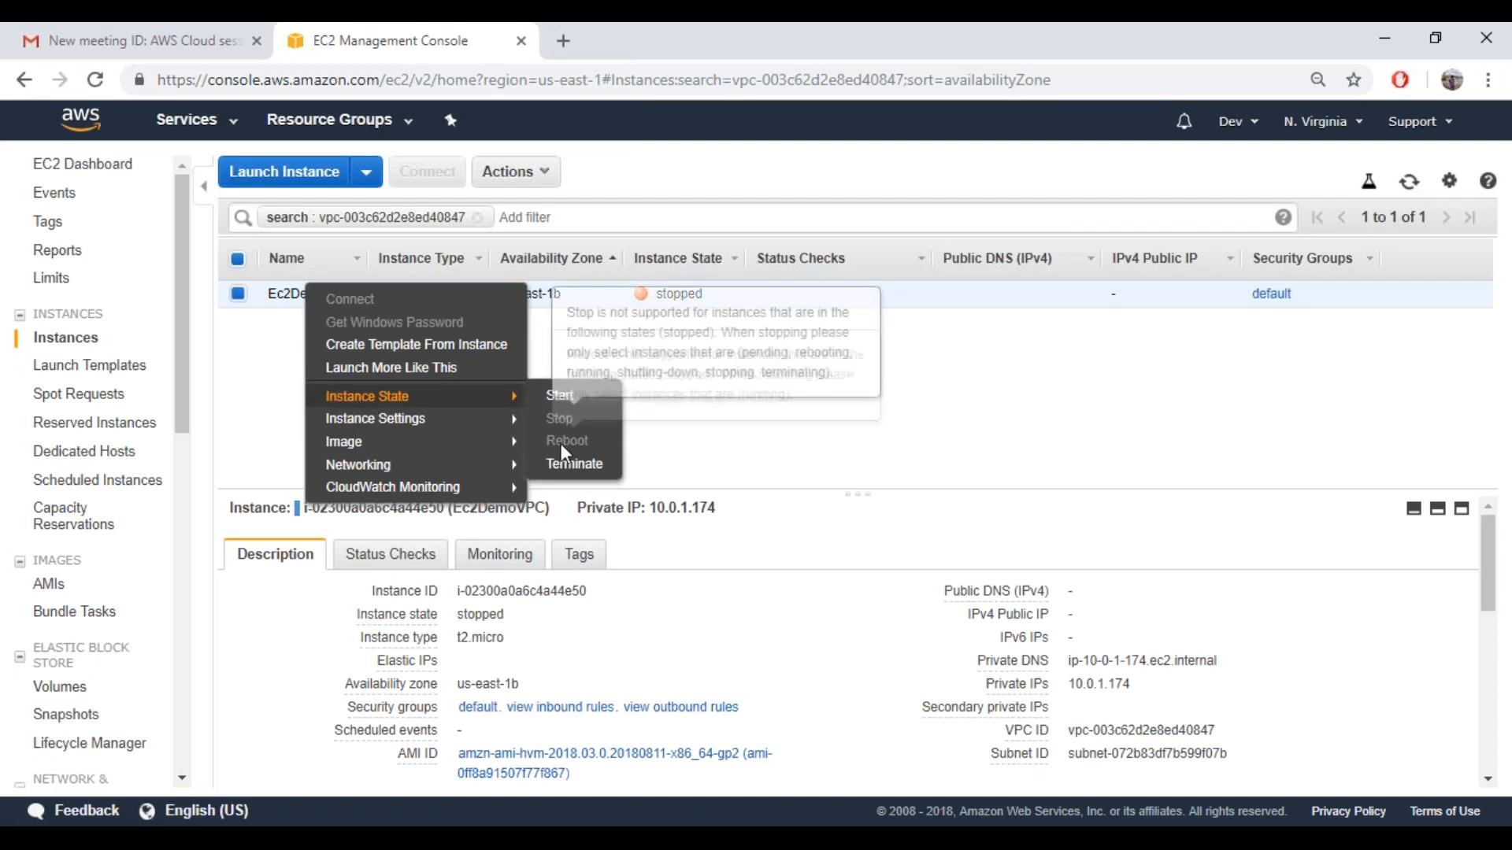
pyautogui.click(571, 463)
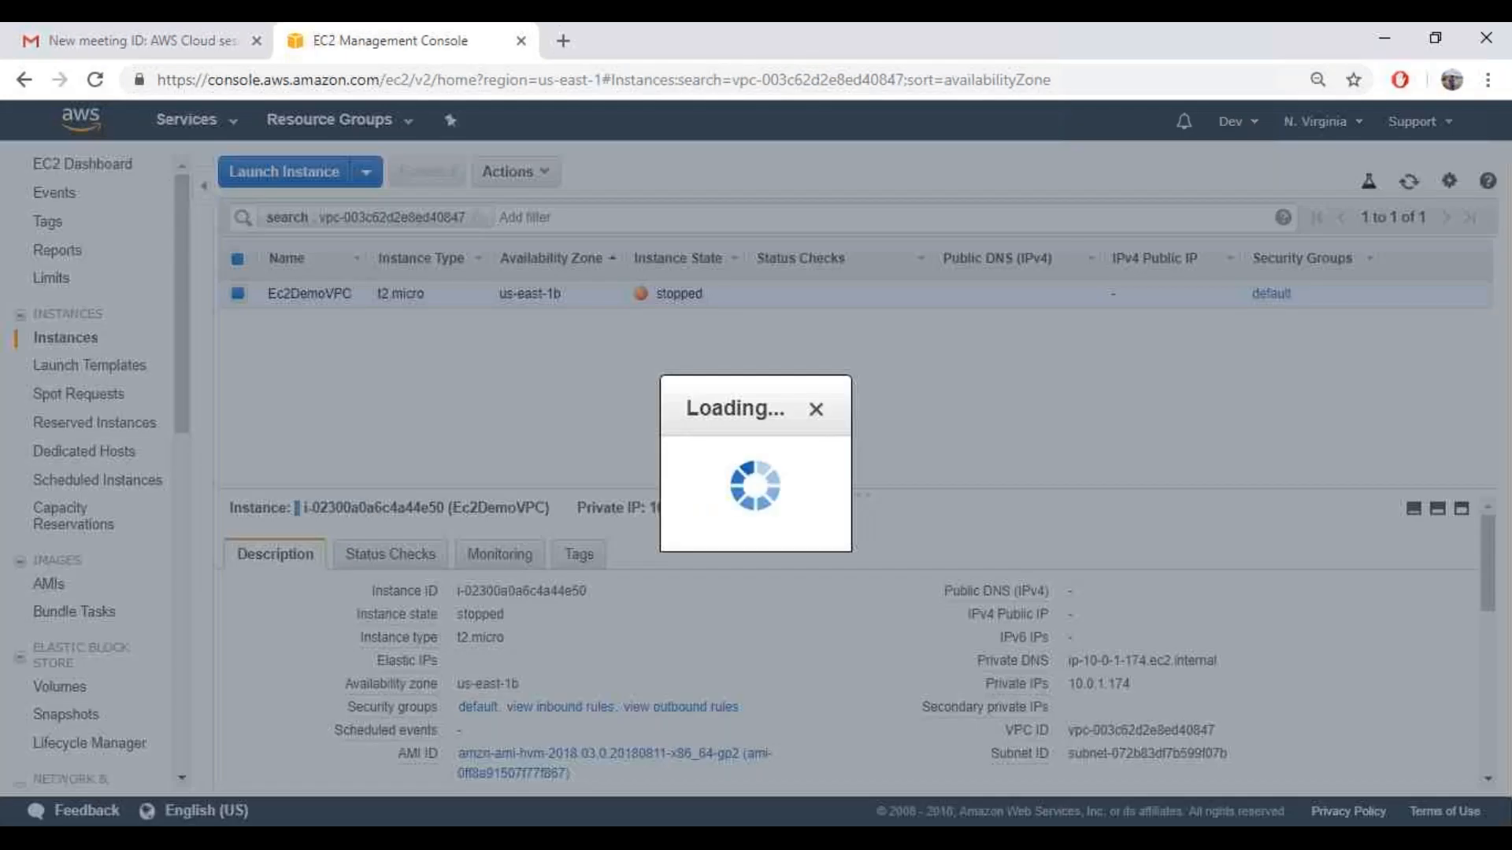
pyautogui.click(1091, 636)
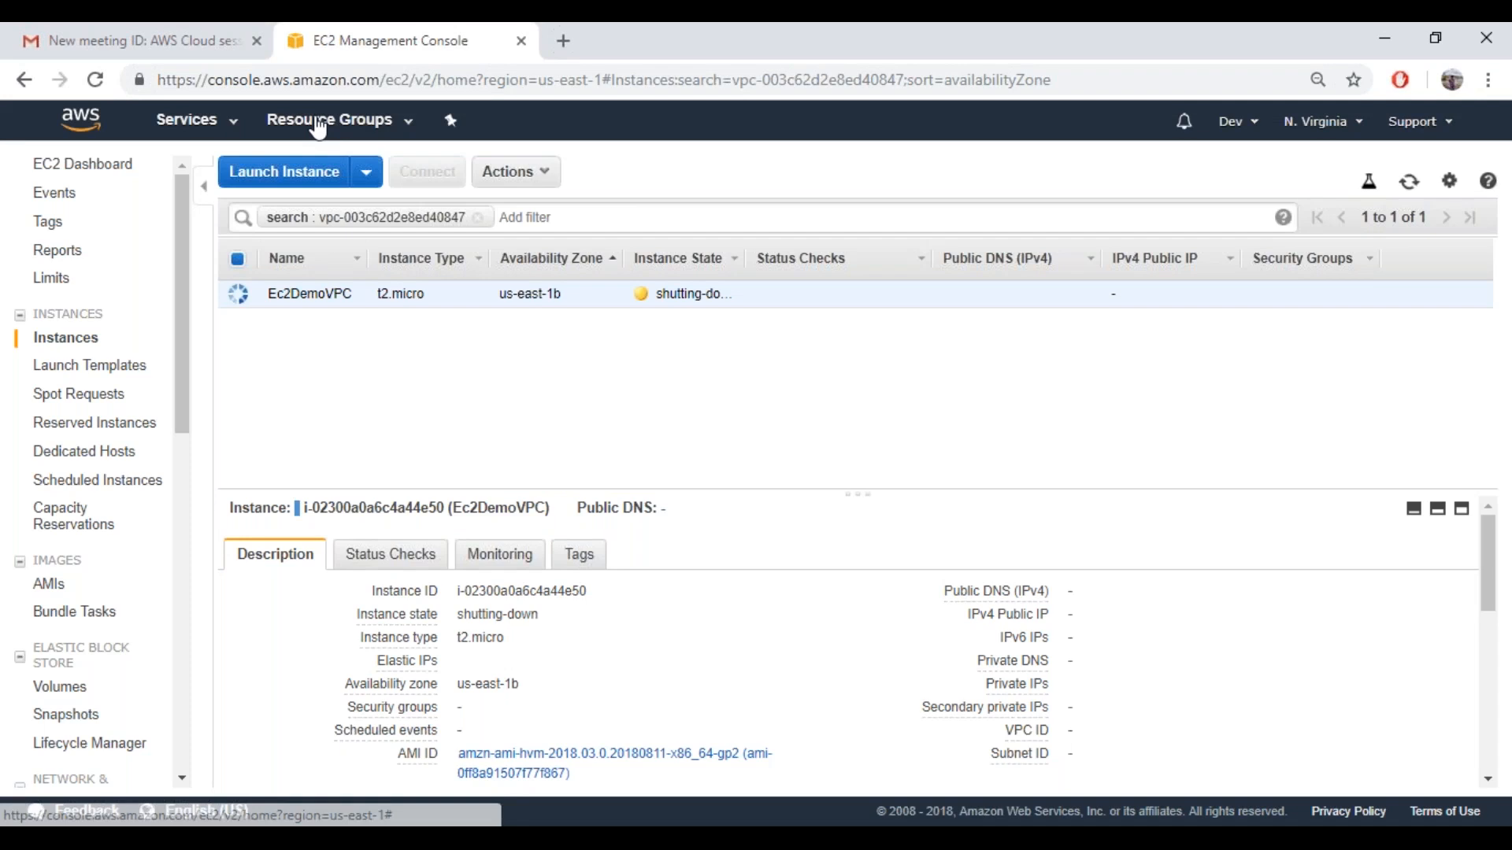
# Return to the VPC list and delete VPCDemo together with its VPN connection
pyautogui.click(244, 131)
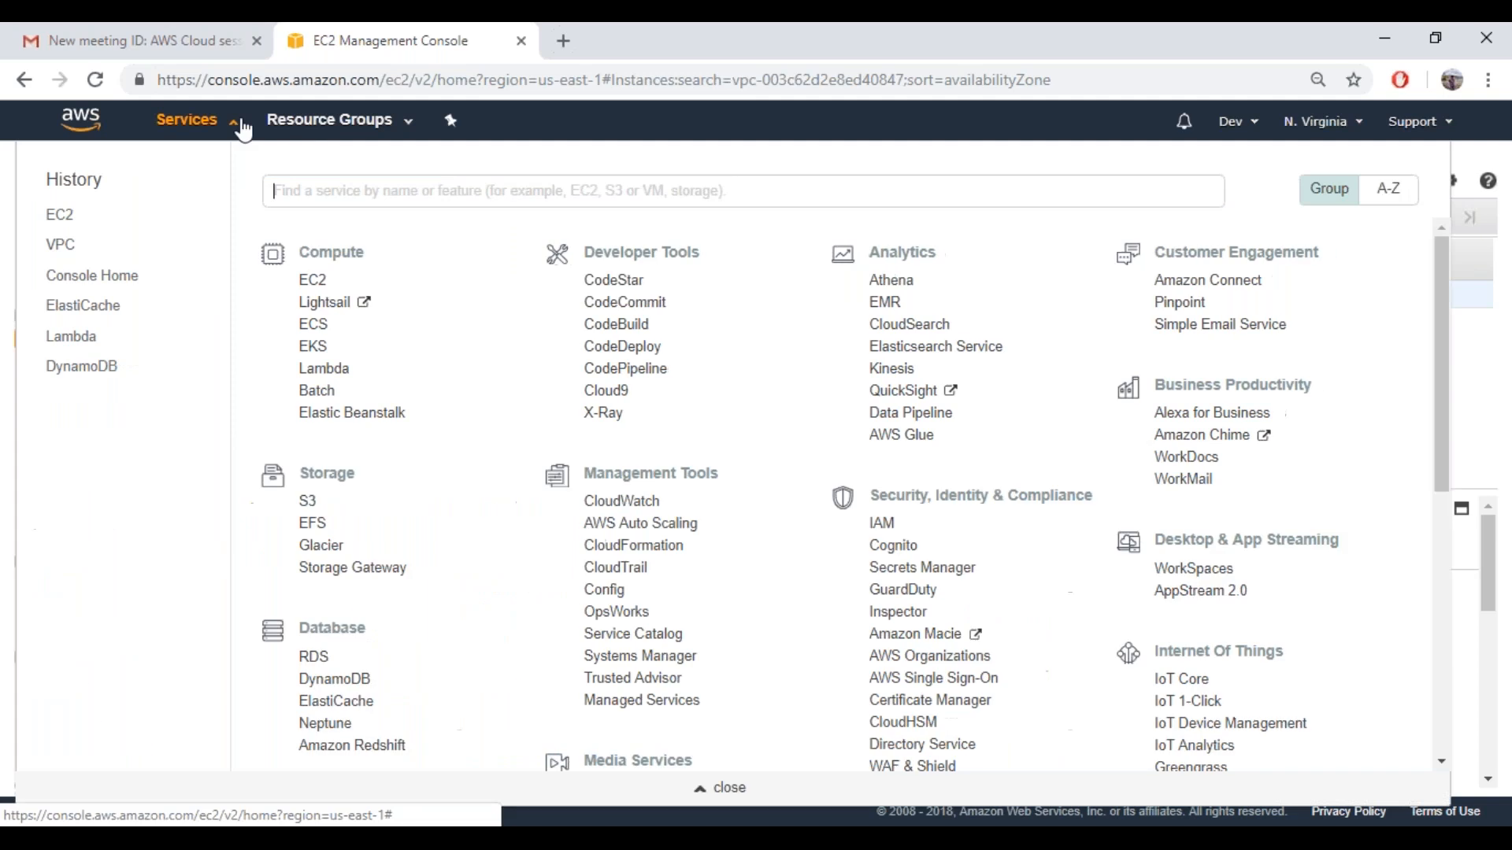
pyautogui.write('v')
pyautogui.press('Return')
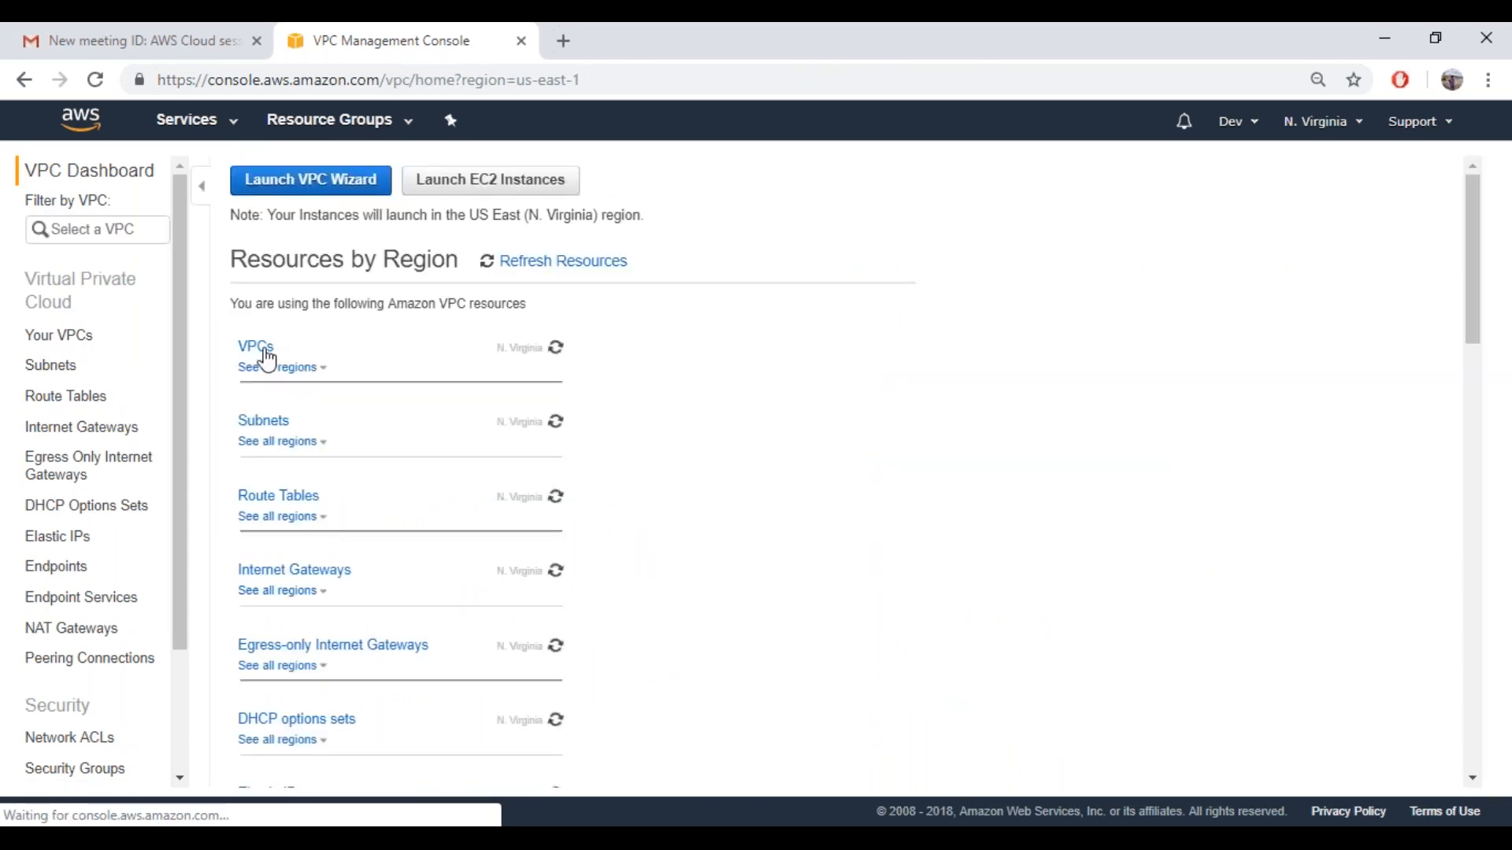
pyautogui.click(265, 352)
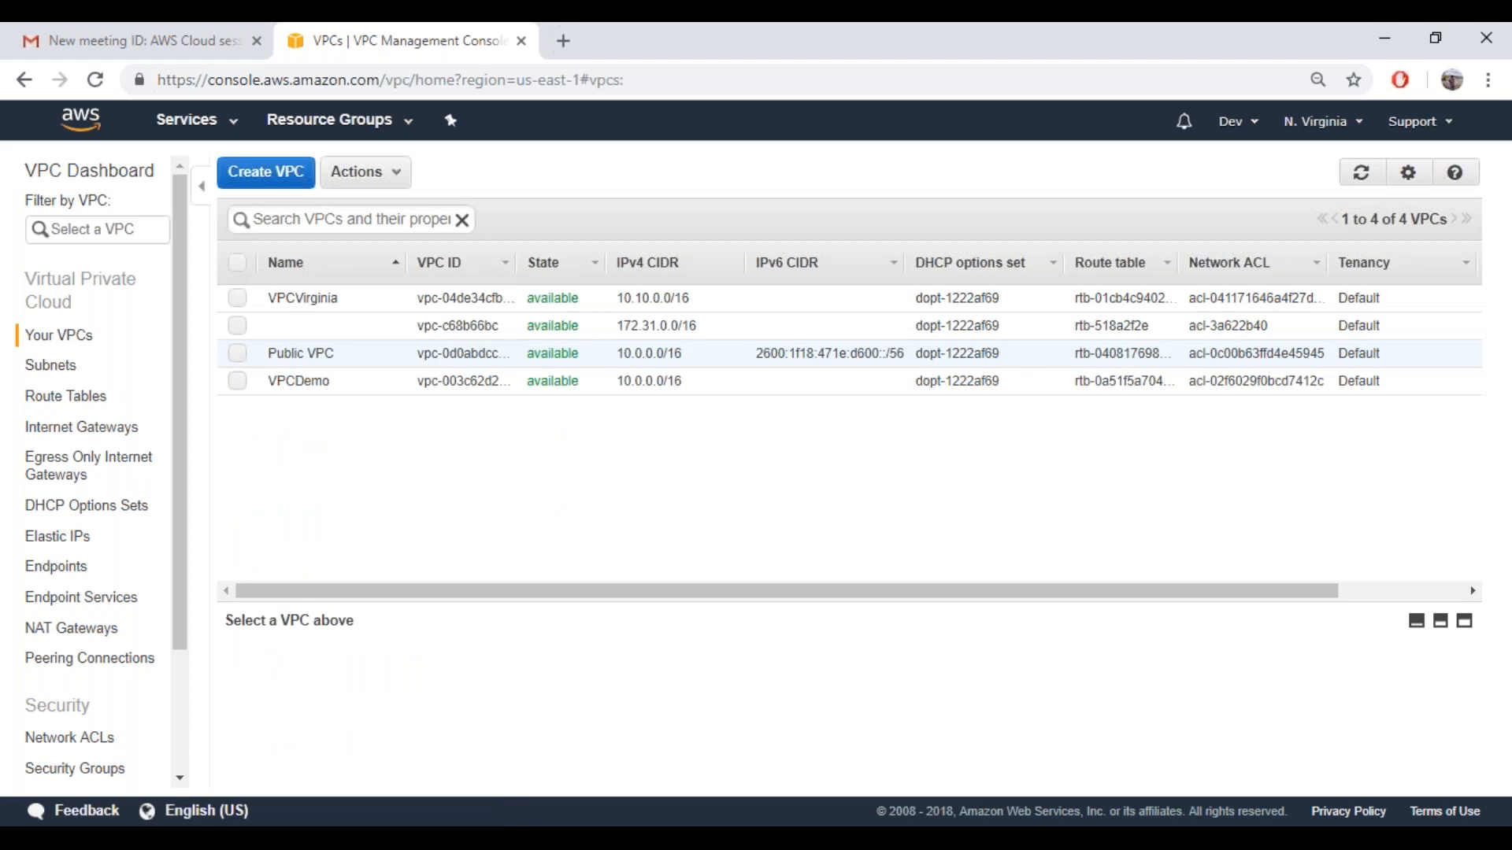
pyautogui.rightClick(297, 381)
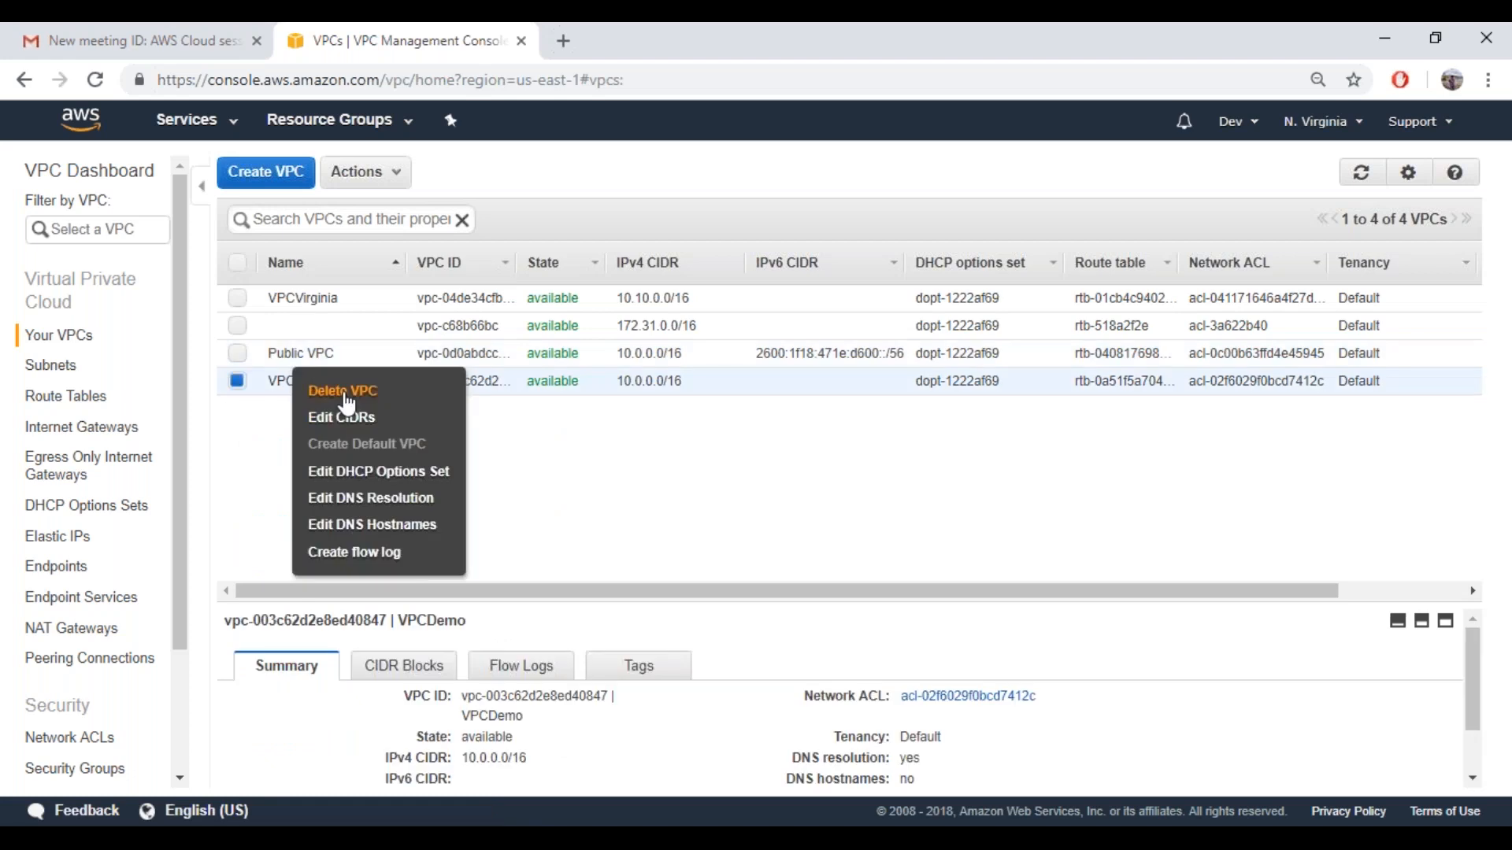
pyautogui.click(346, 394)
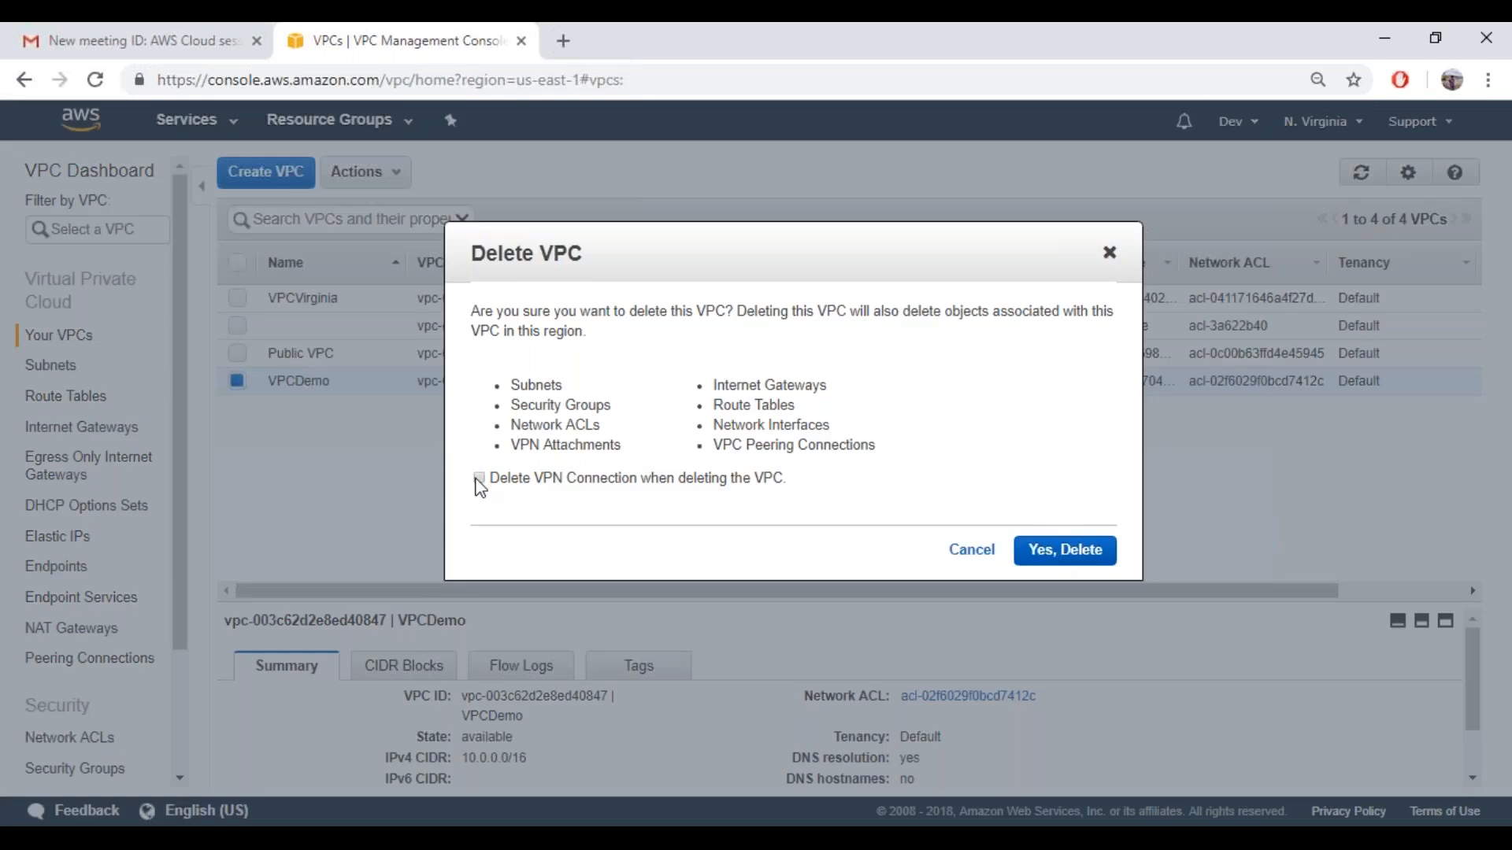
pyautogui.click(478, 479)
pyautogui.click(1049, 553)
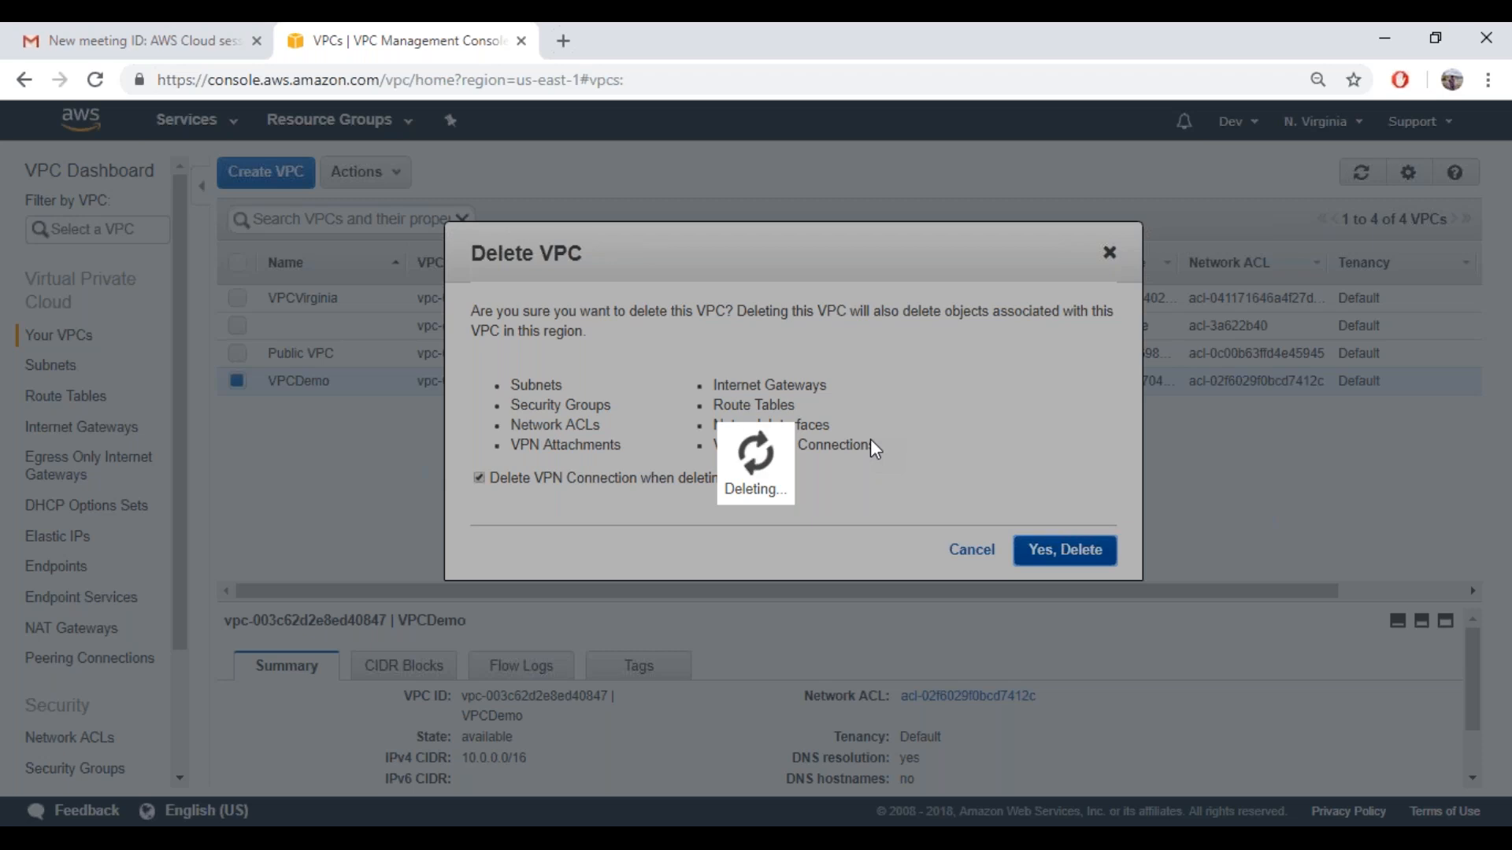
# Switch to Notepad and add a long separator of equals signs below the "4 kept reserved - AWS" note
pyautogui.hotkey('alt', 'Tab')
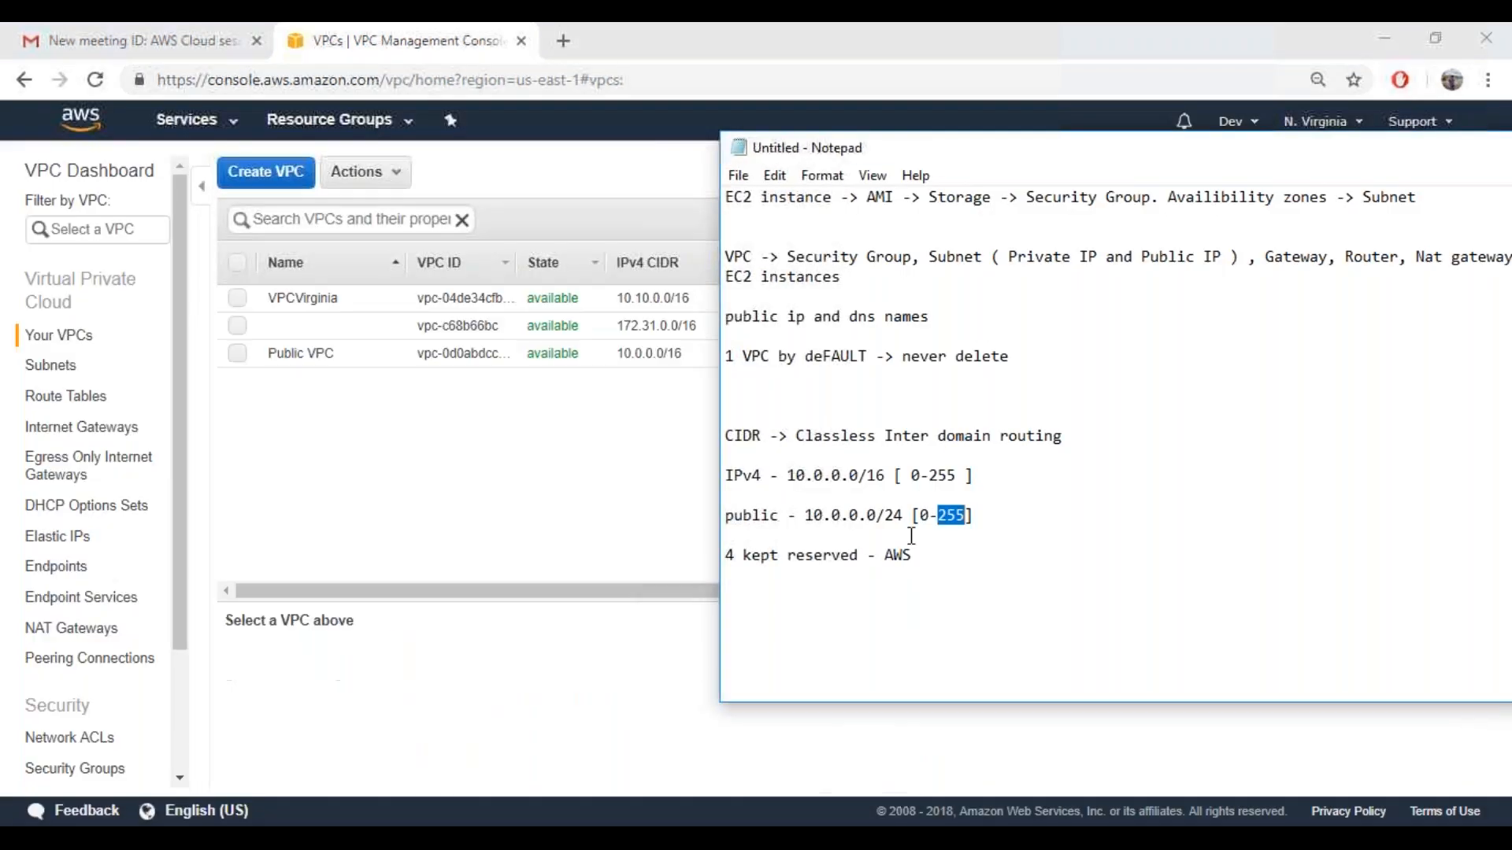
pyautogui.click(919, 554)
pyautogui.press('Return')
pyautogui.press('Return')
pyautogui.write('=======================================================================')
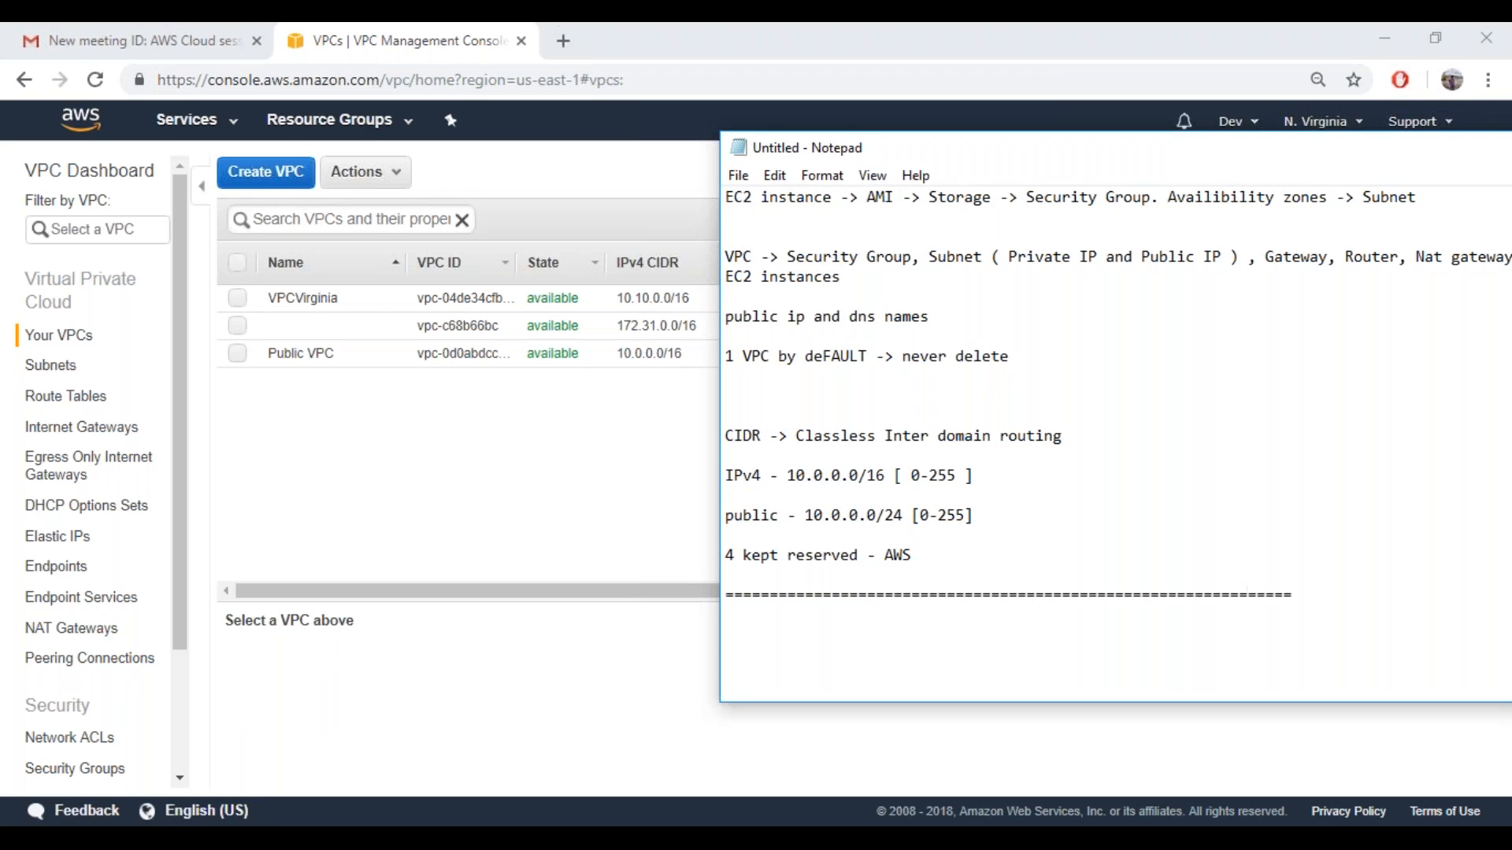
pyautogui.write('================== =================================================')
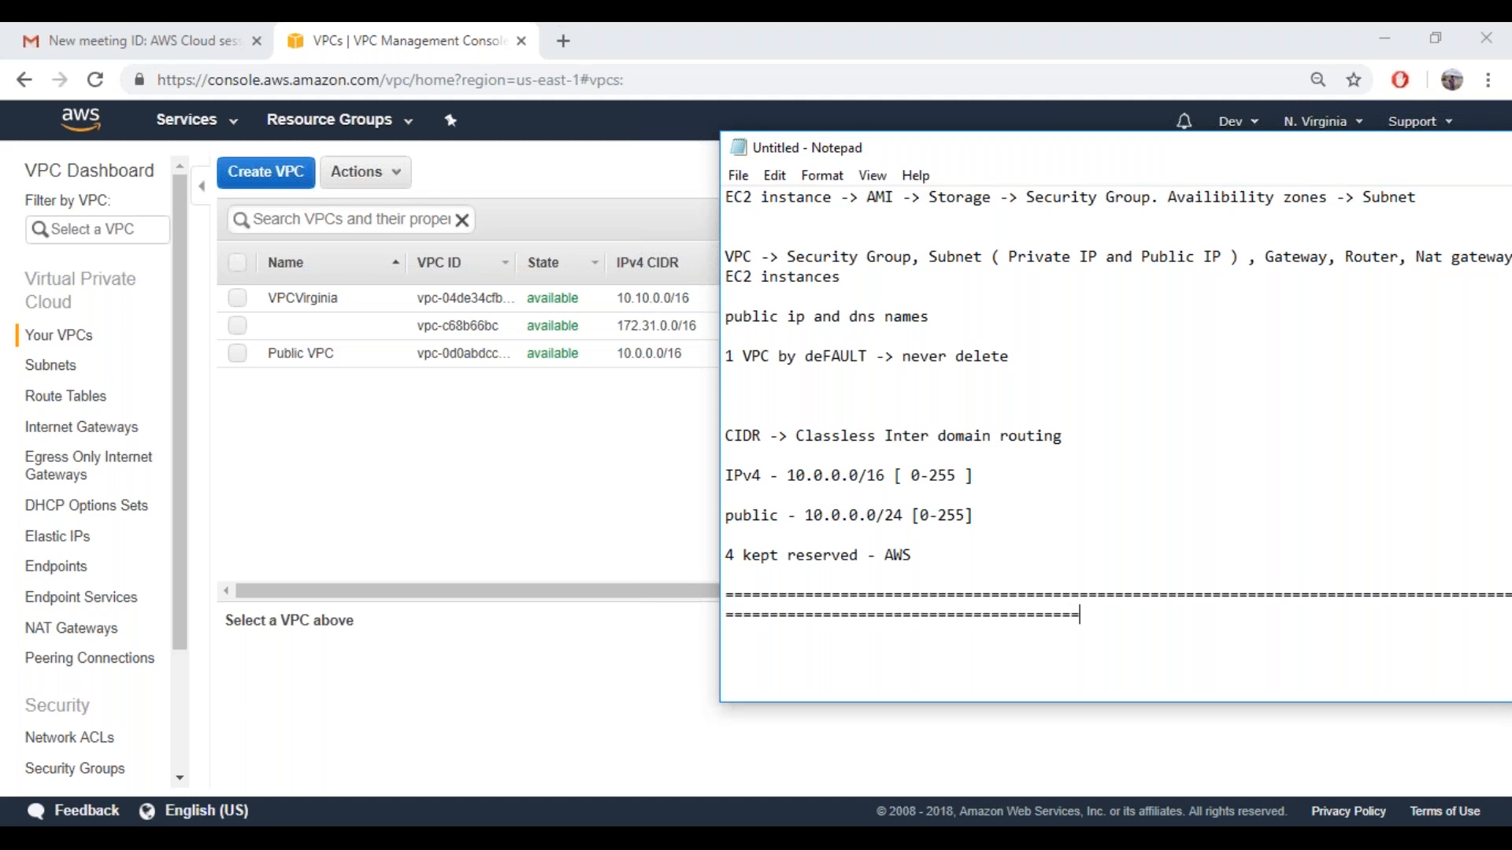
pyautogui.write('==========================================================================')
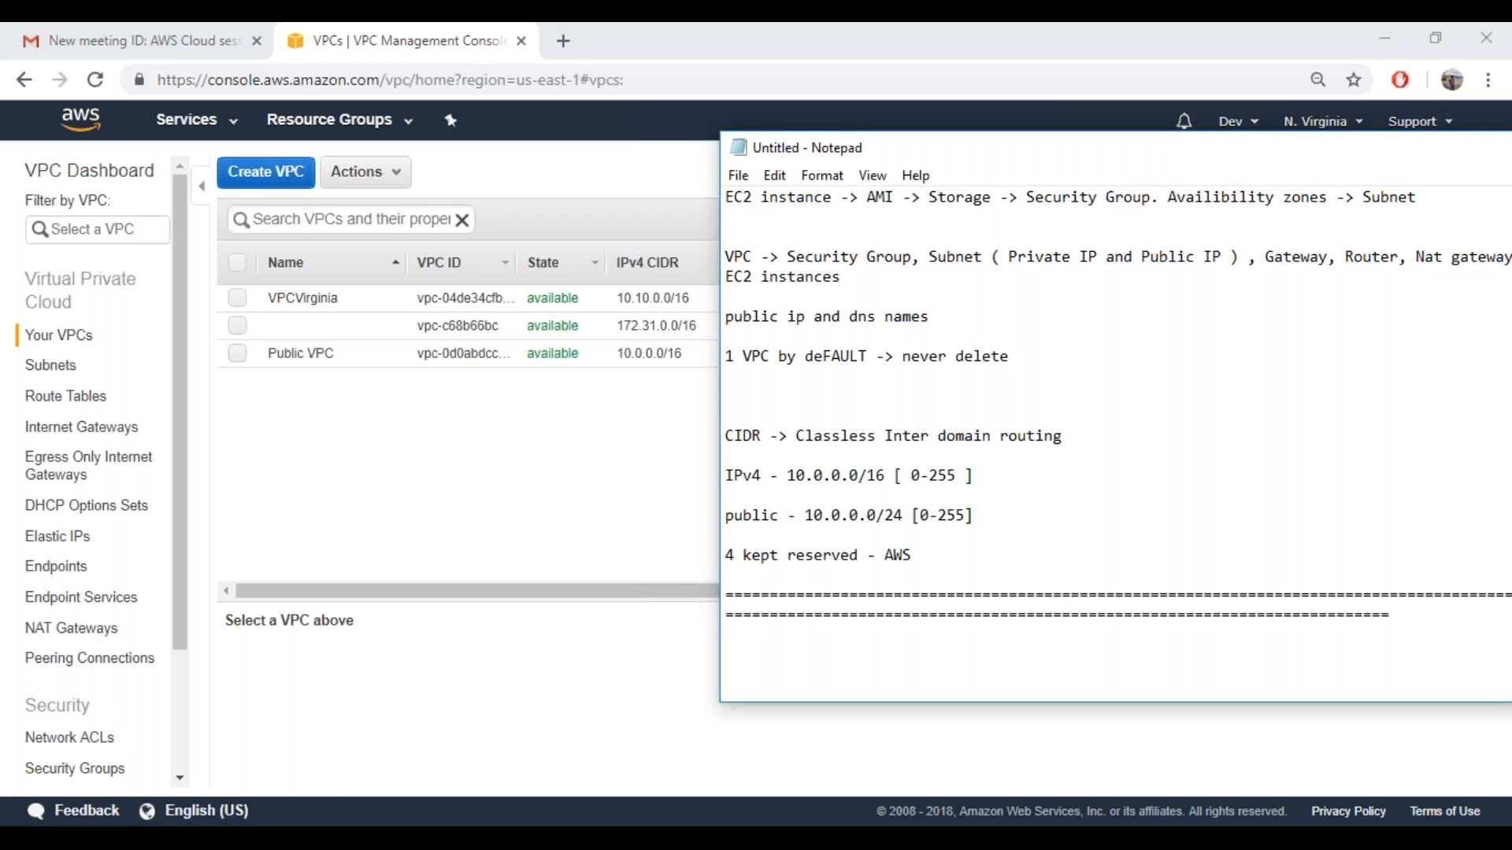
# Add the numbered heading "1) VPC Creation" below the separator in the notes
pyautogui.press('Return')
pyautogui.press('Return')
pyautogui.write('VPC Creation')
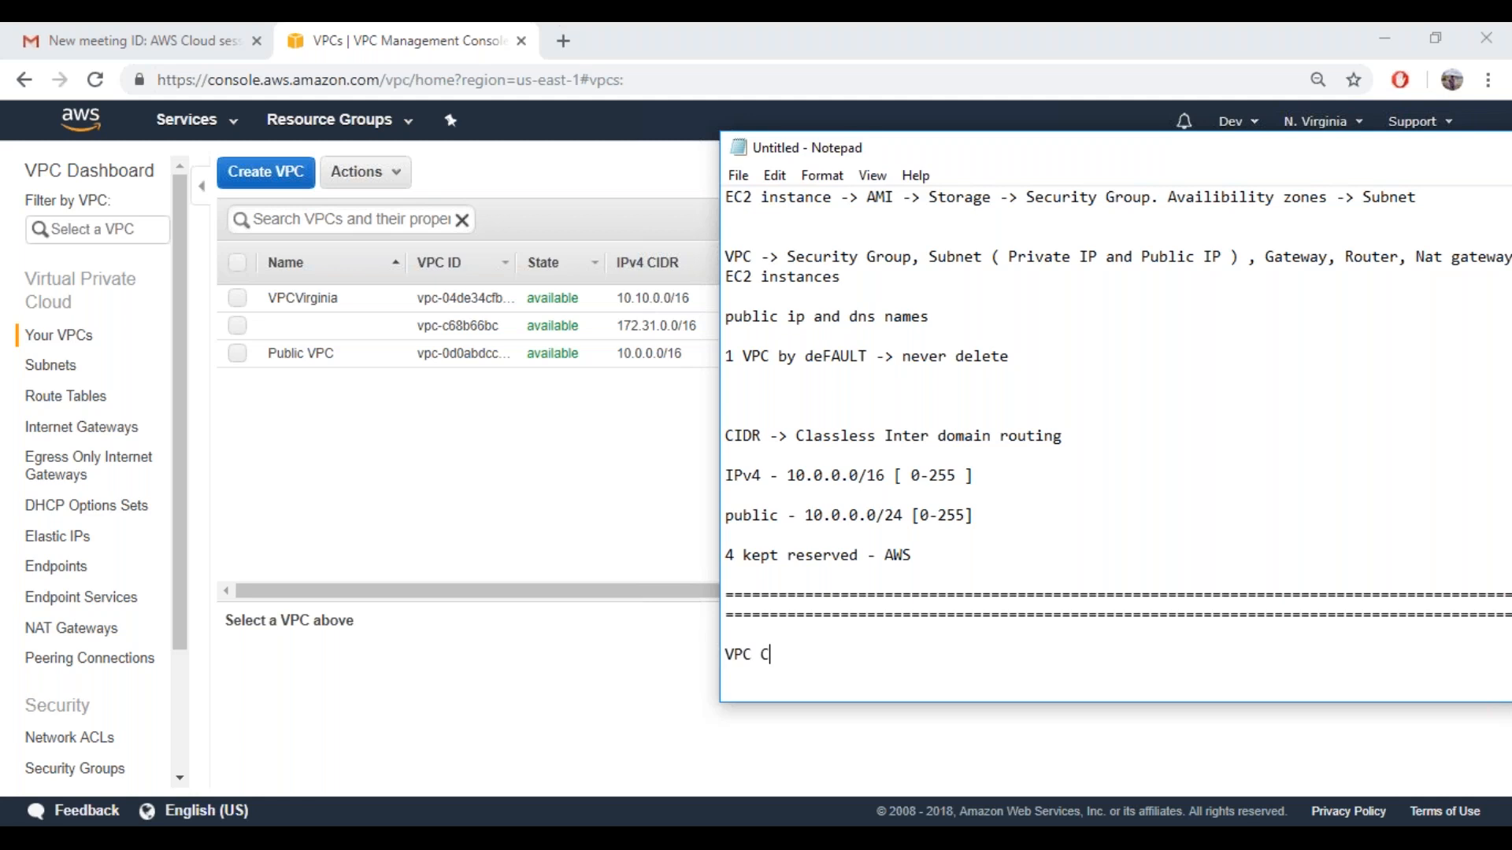
pyautogui.press('Home')
pyautogui.write('1)')
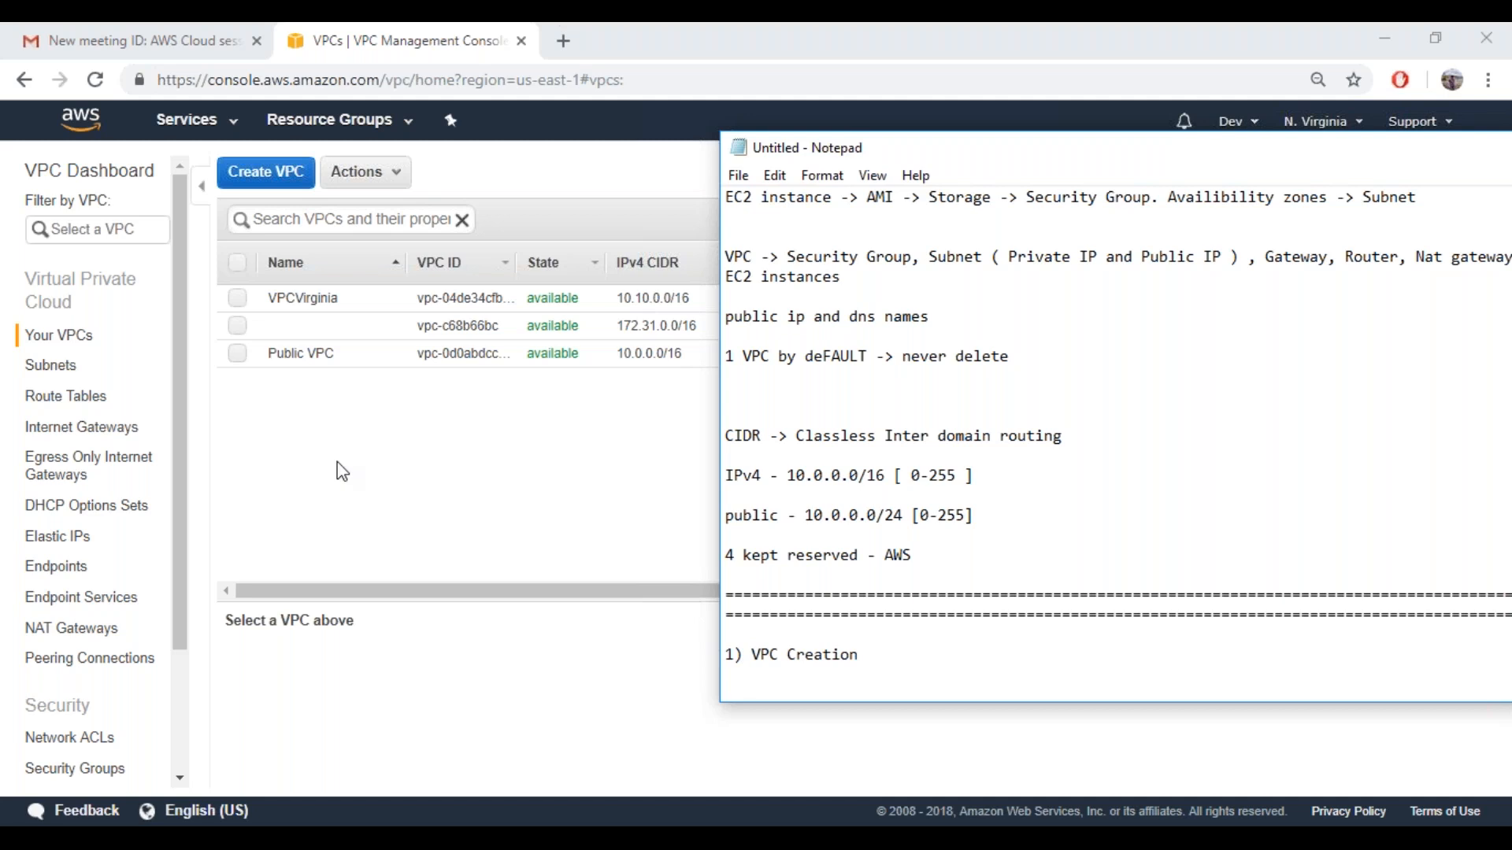
# Switch back to the AWS console and set up a new VPC named vpcDemo with IPv4 CIDR block 10.0.0.0/16
pyautogui.click(325, 394)
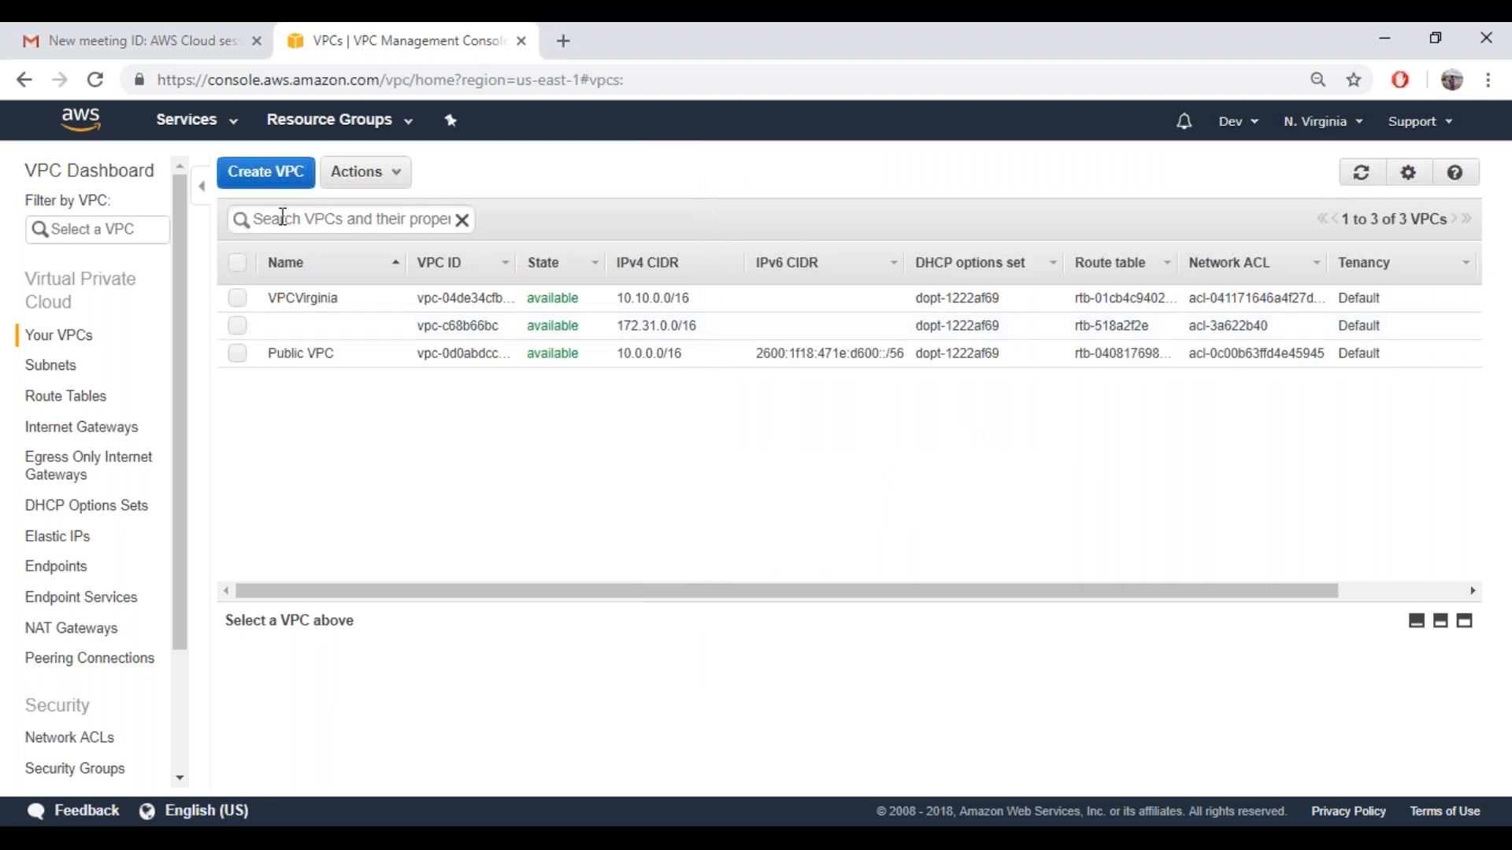
pyautogui.click(268, 175)
pyautogui.click(673, 426)
pyautogui.write('vpc')
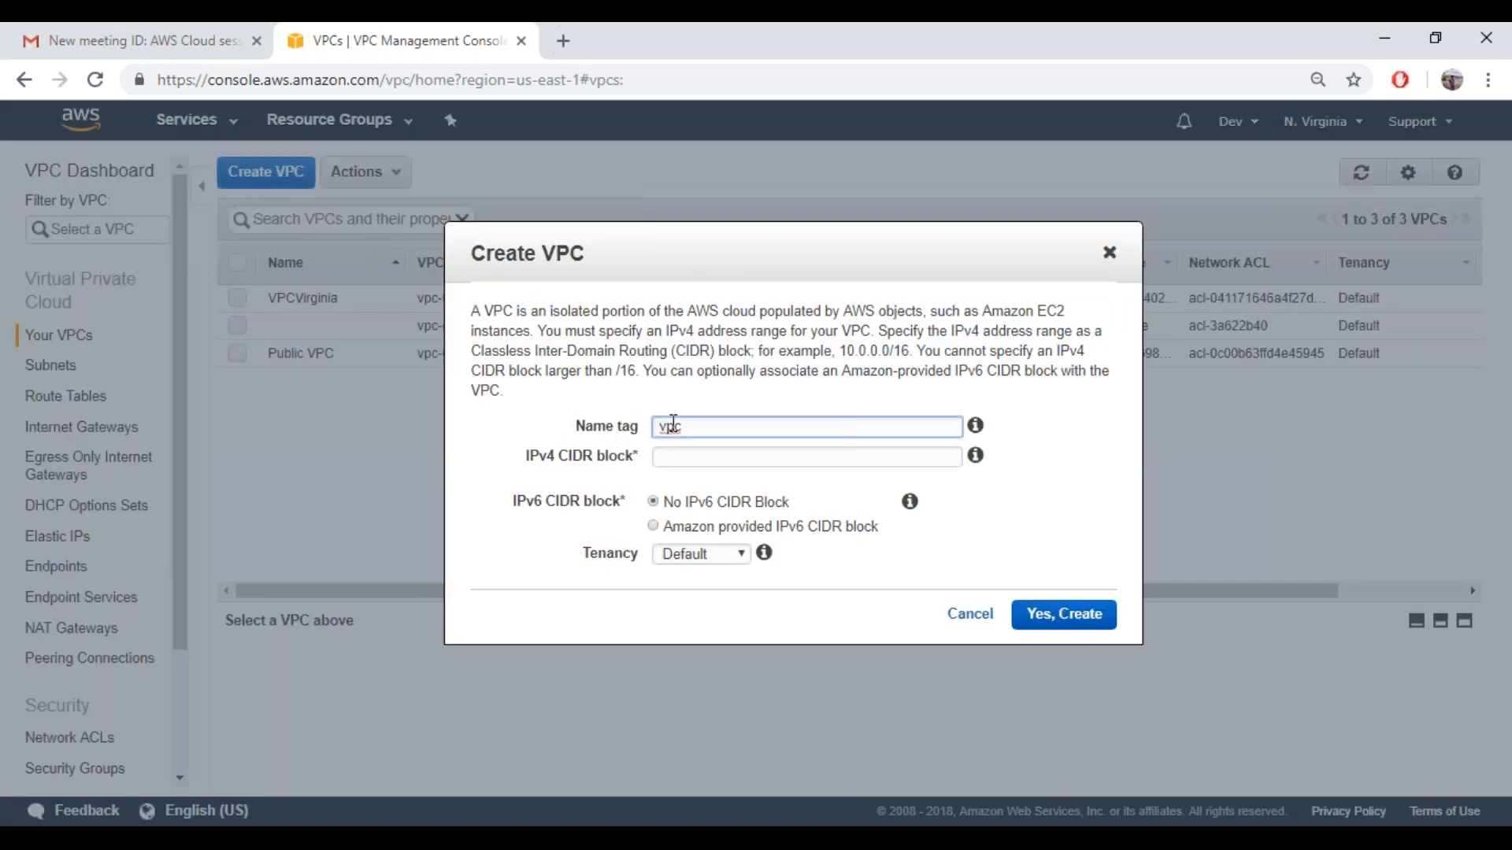
pyautogui.write('Demo')
pyautogui.click(694, 456)
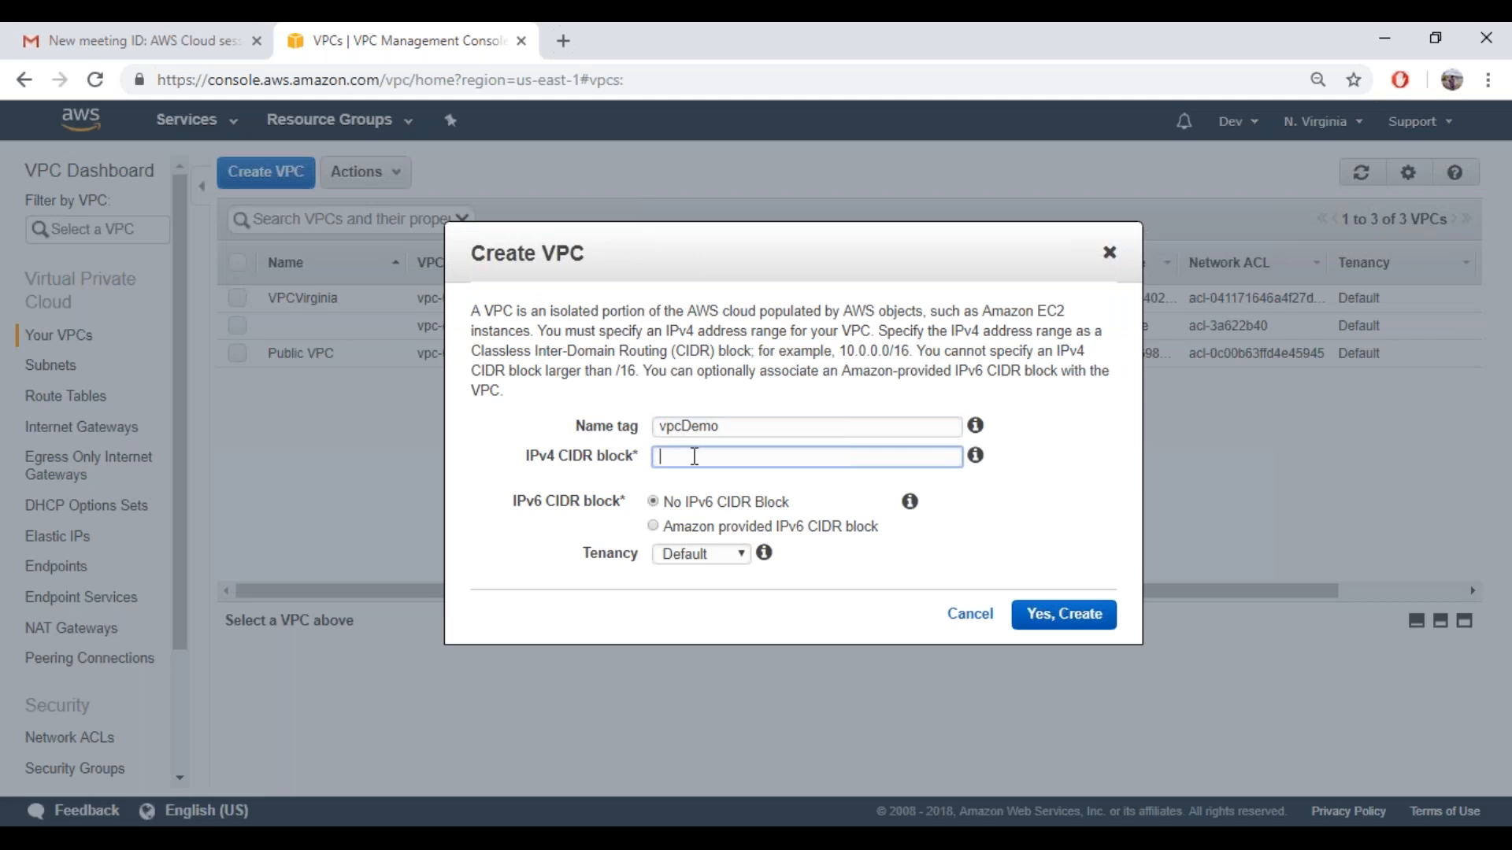
pyautogui.write('10.0.0.0/16')
pyautogui.click(545, 559)
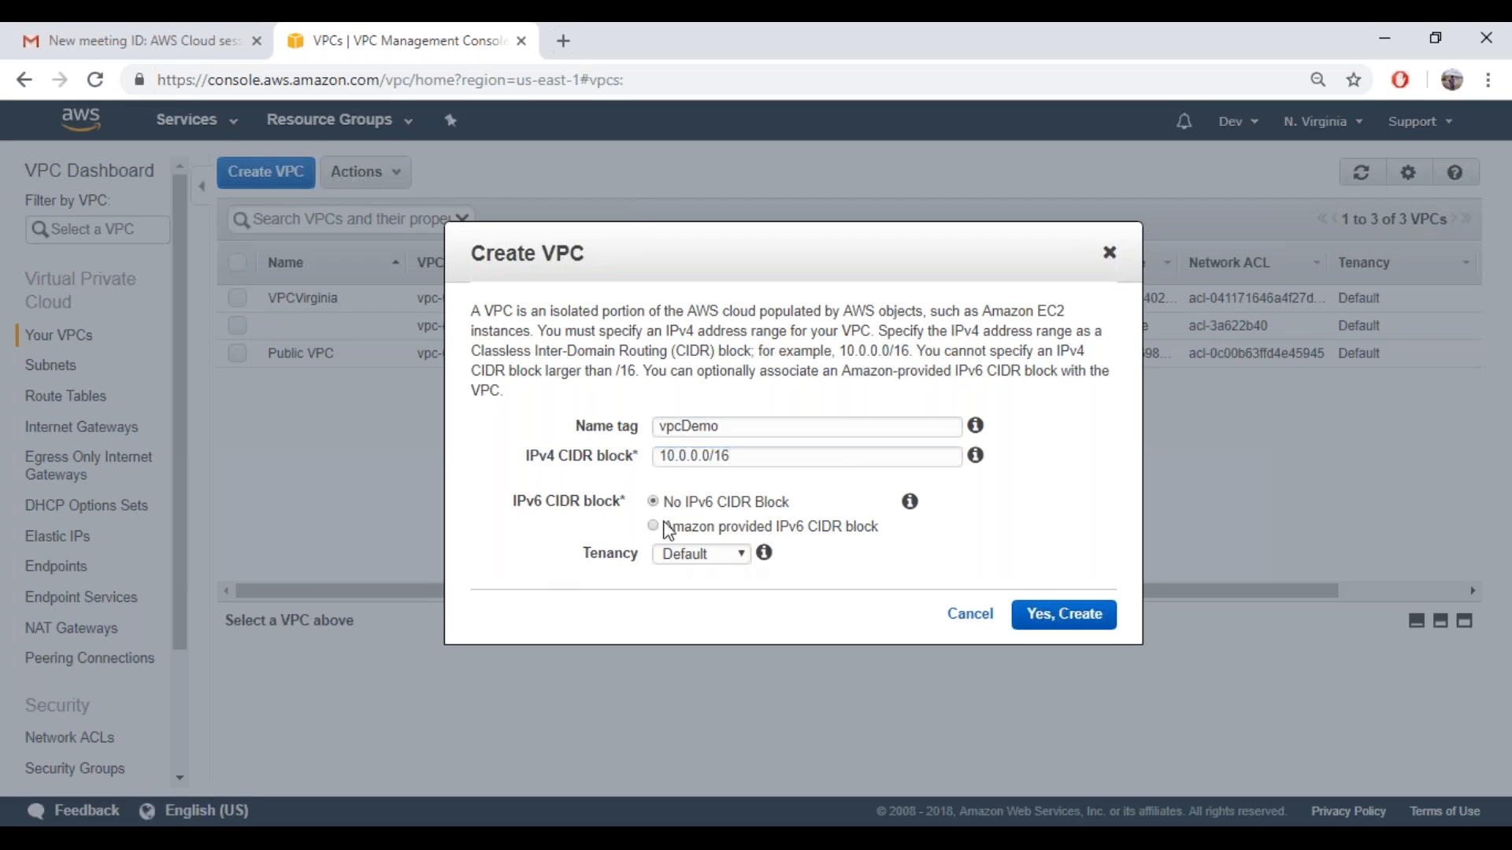
# Check the tenancy options, keep Default tenancy with no IPv6 CIDR block, and create the VPC
pyautogui.click(733, 561)
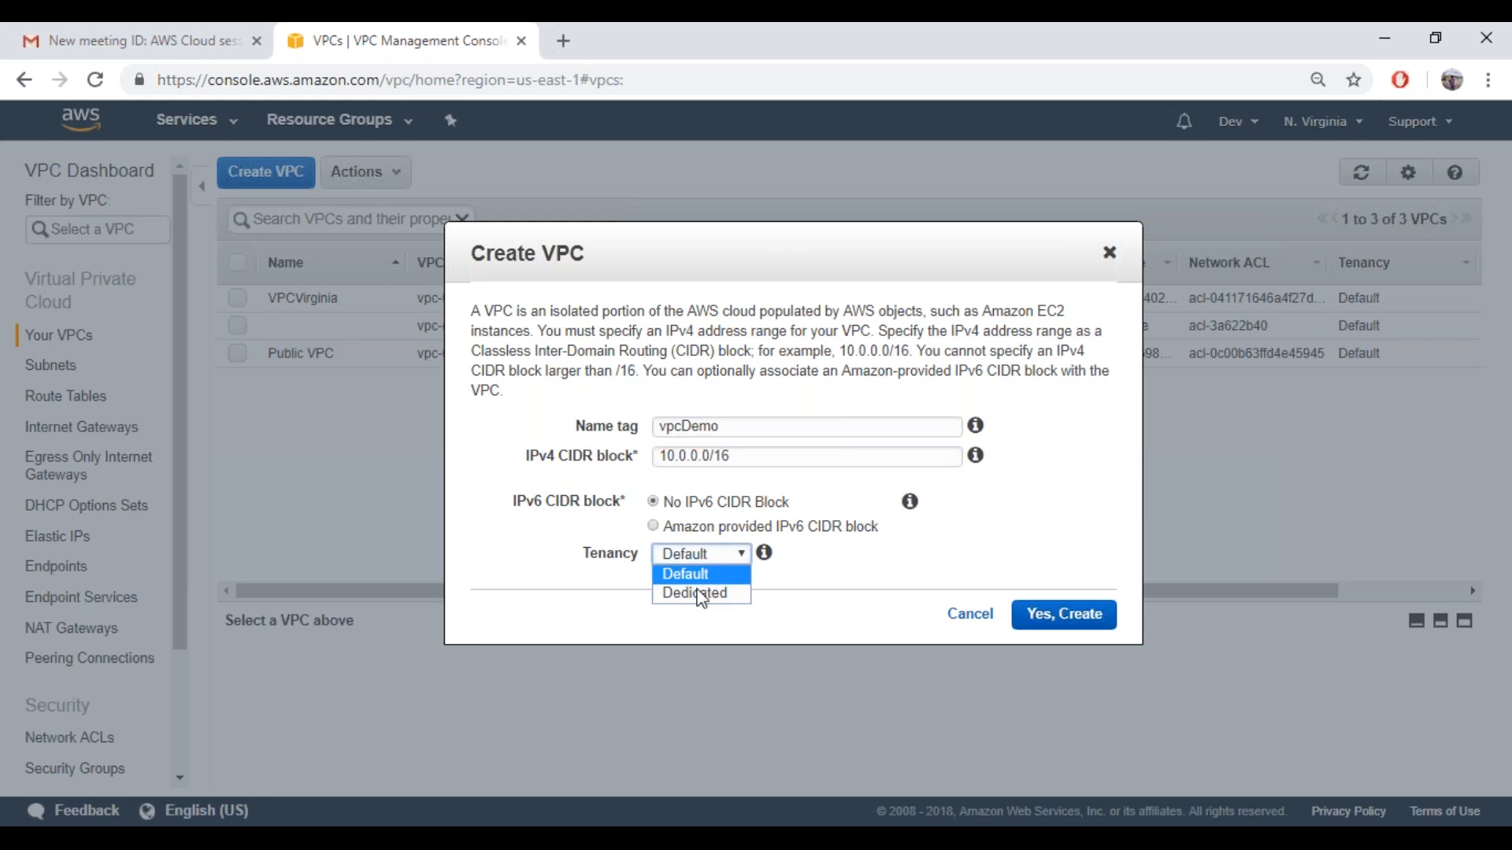
pyautogui.click(872, 552)
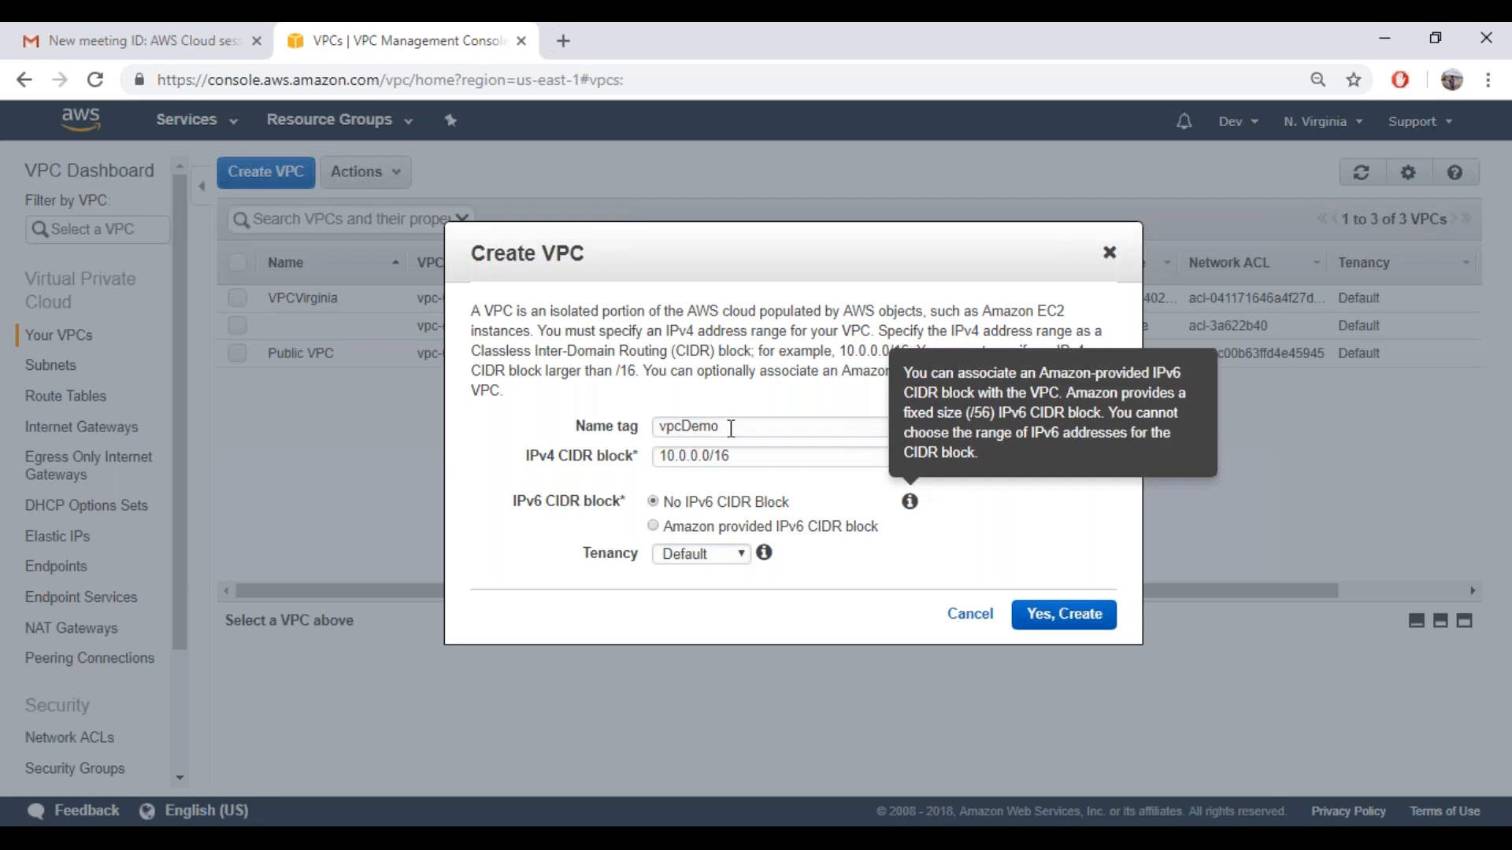
pyautogui.click(1067, 616)
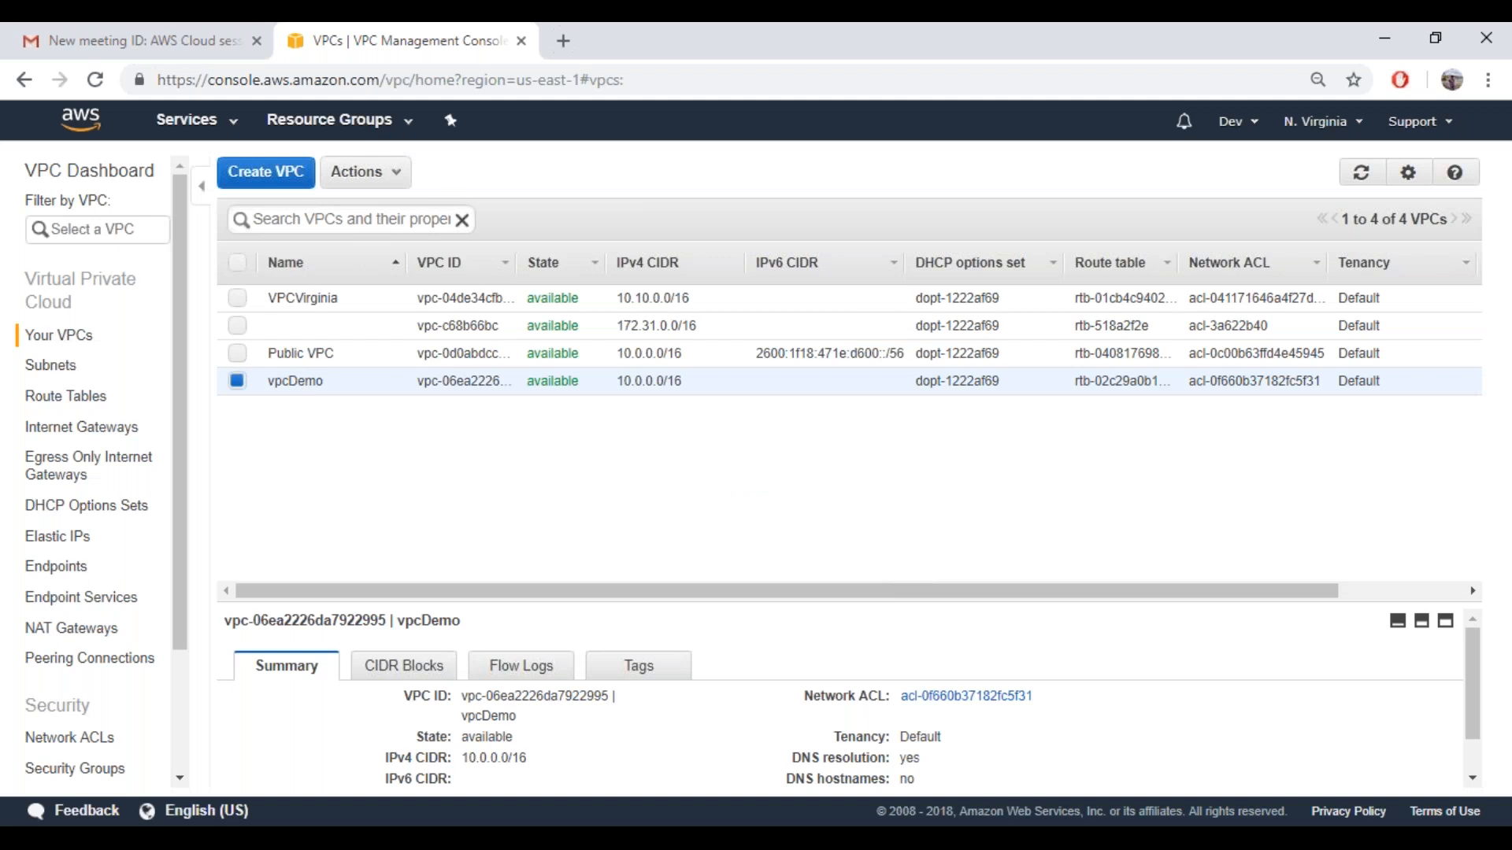
pyautogui.click(397, 177)
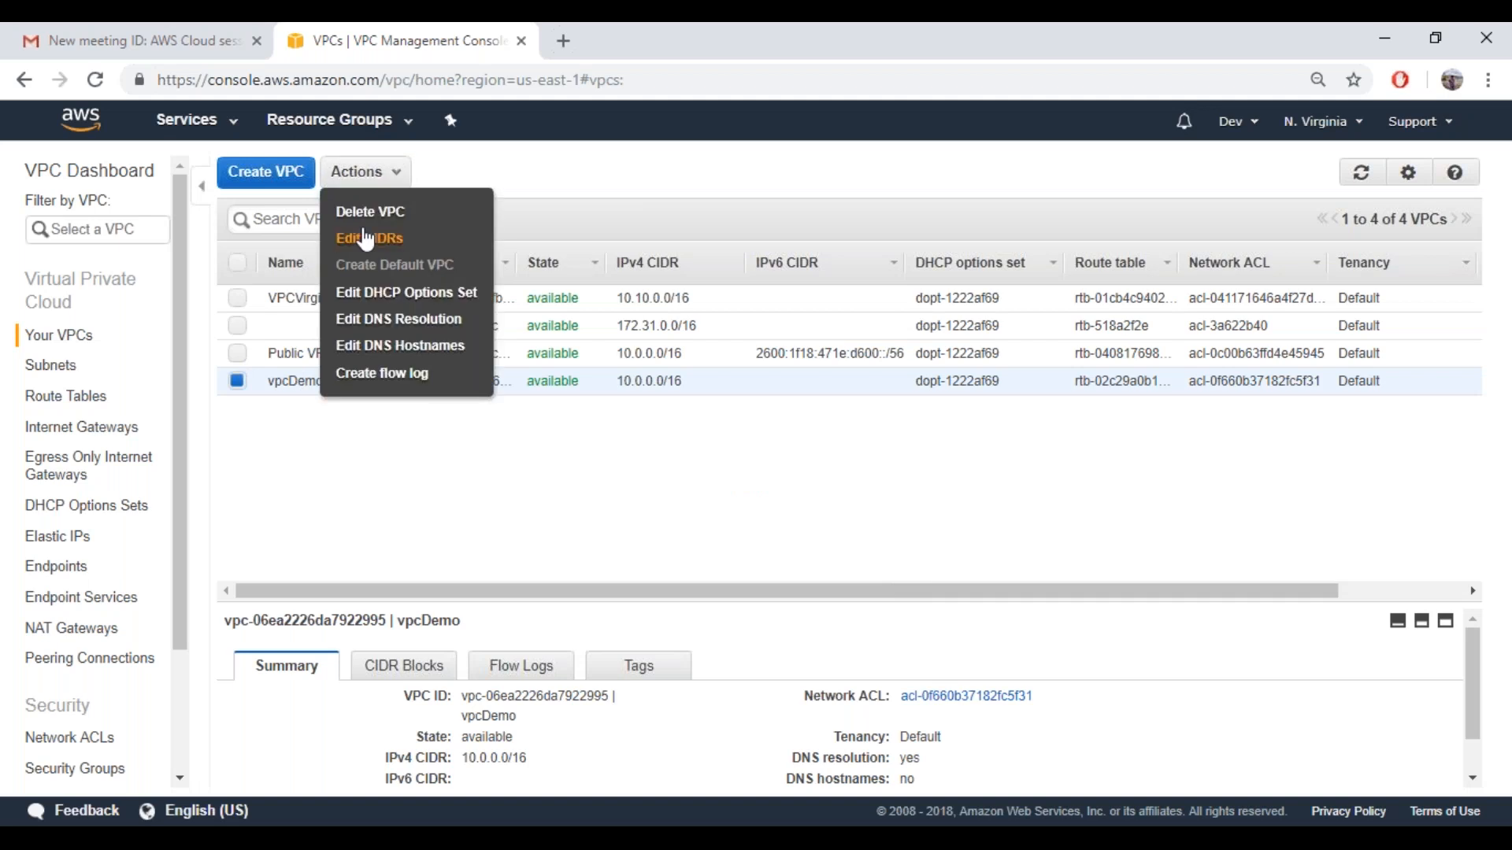
pyautogui.click(387, 345)
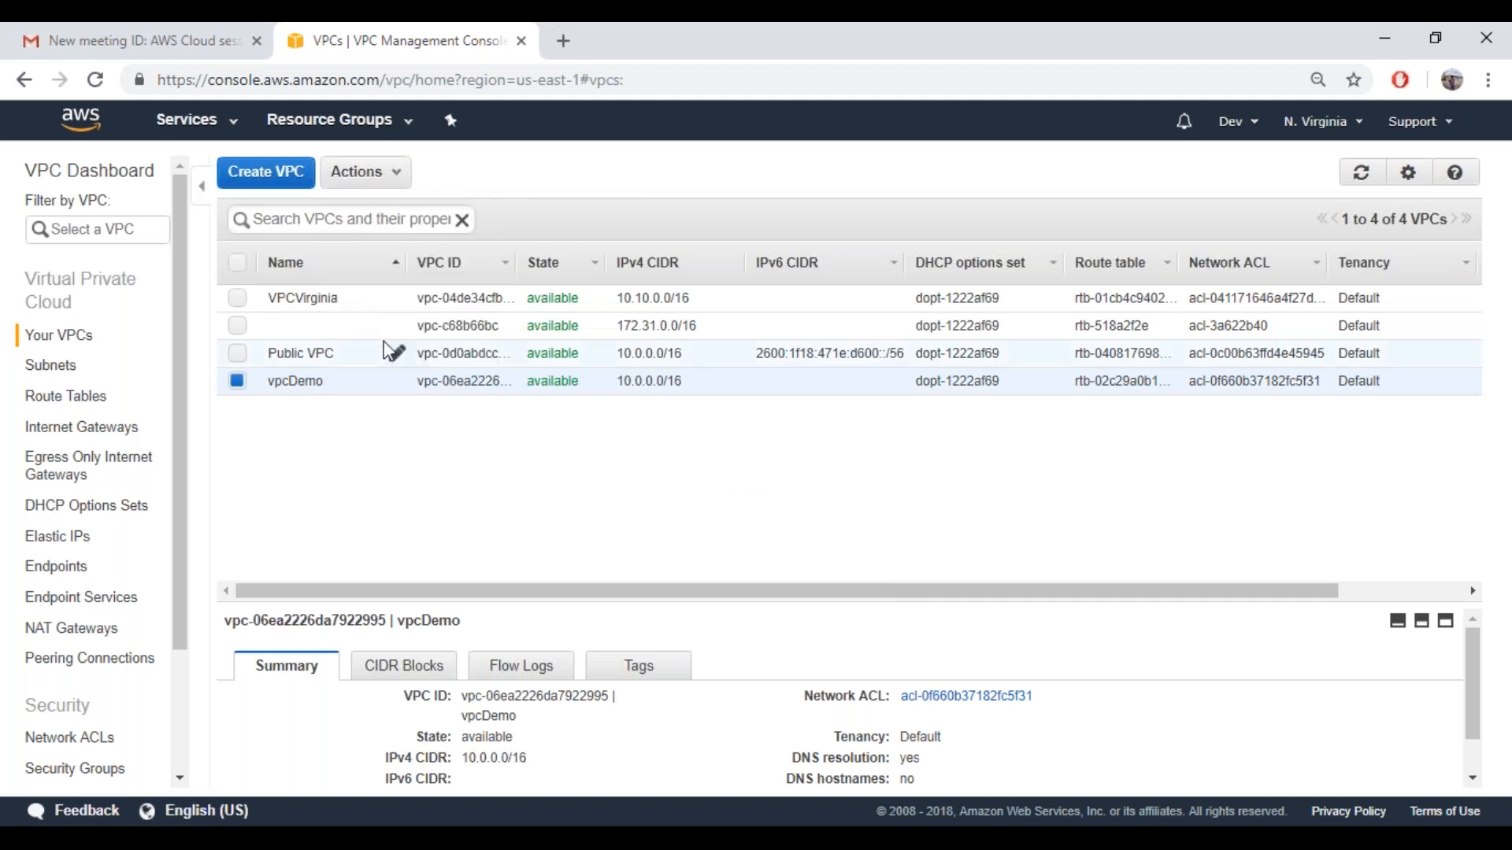
pyautogui.click(383, 180)
pyautogui.click(382, 181)
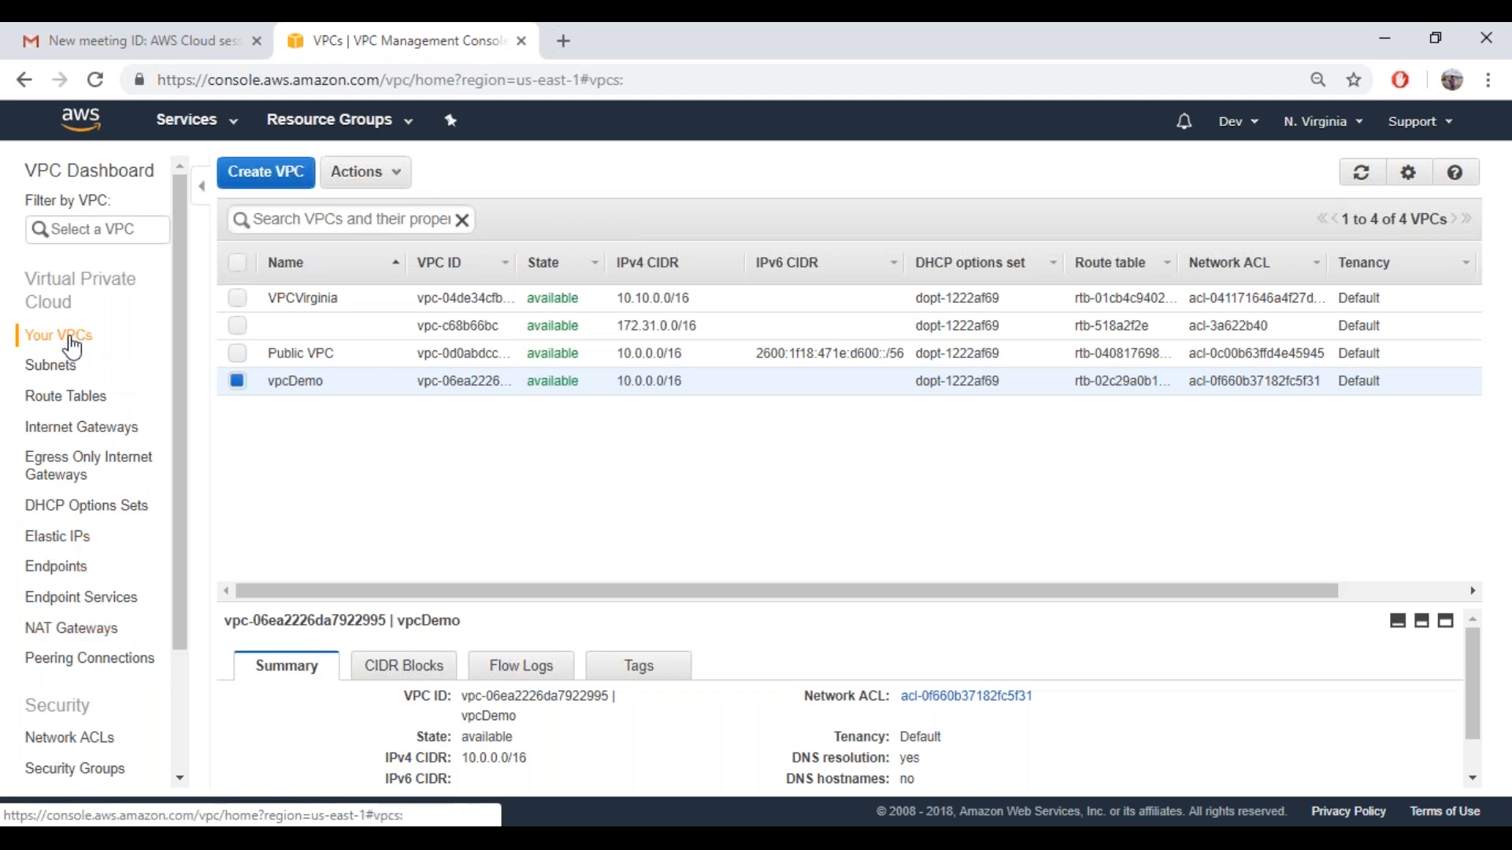
# Open the subnet list, widen its Name column, and delete the subnet named Public subnet
pyautogui.click(56, 376)
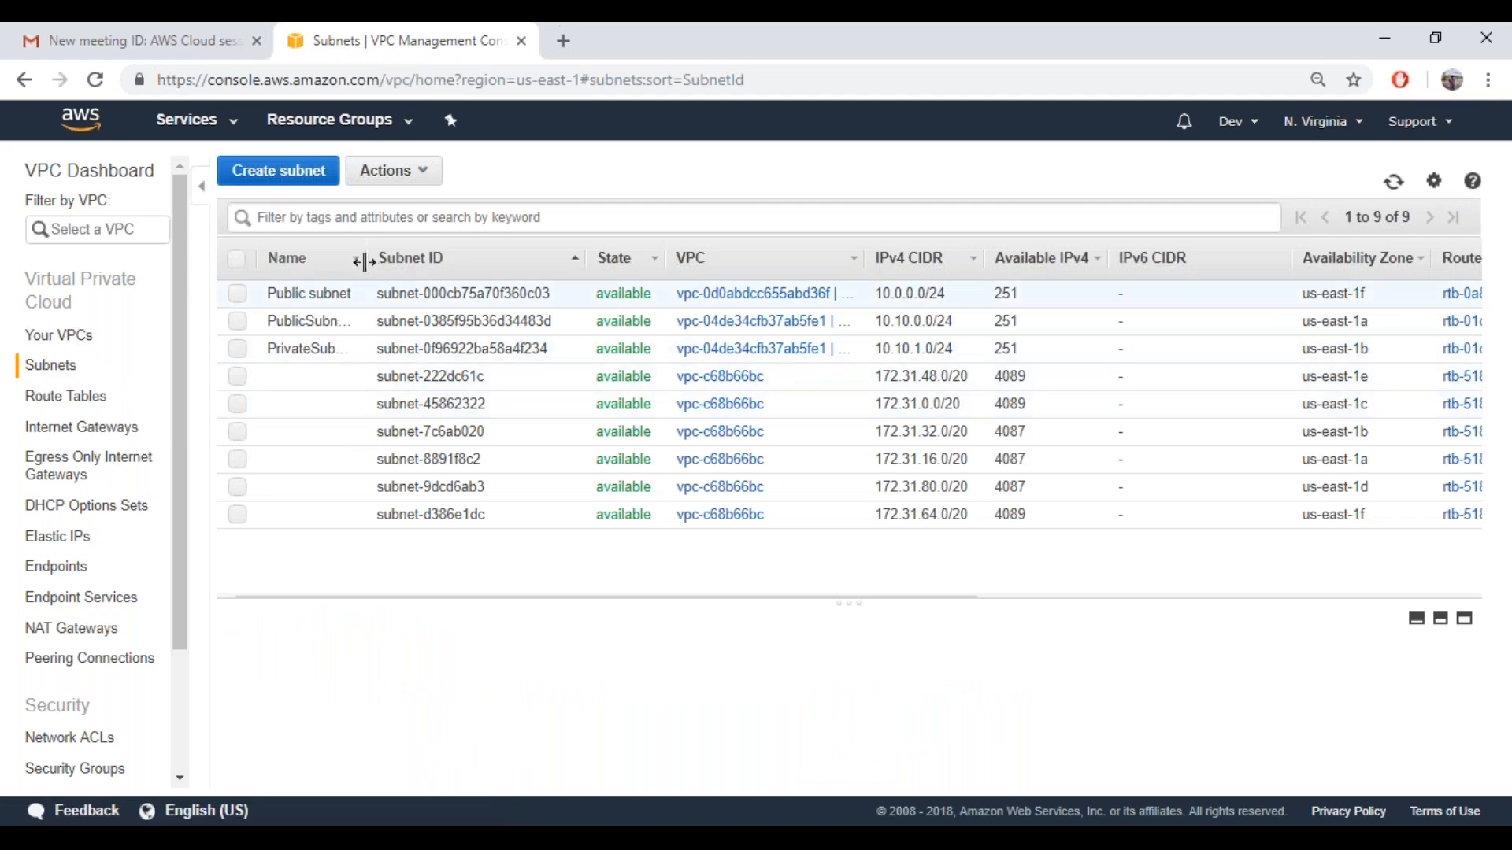
pyautogui.moveTo(367, 260); pyautogui.dragTo(446, 259)
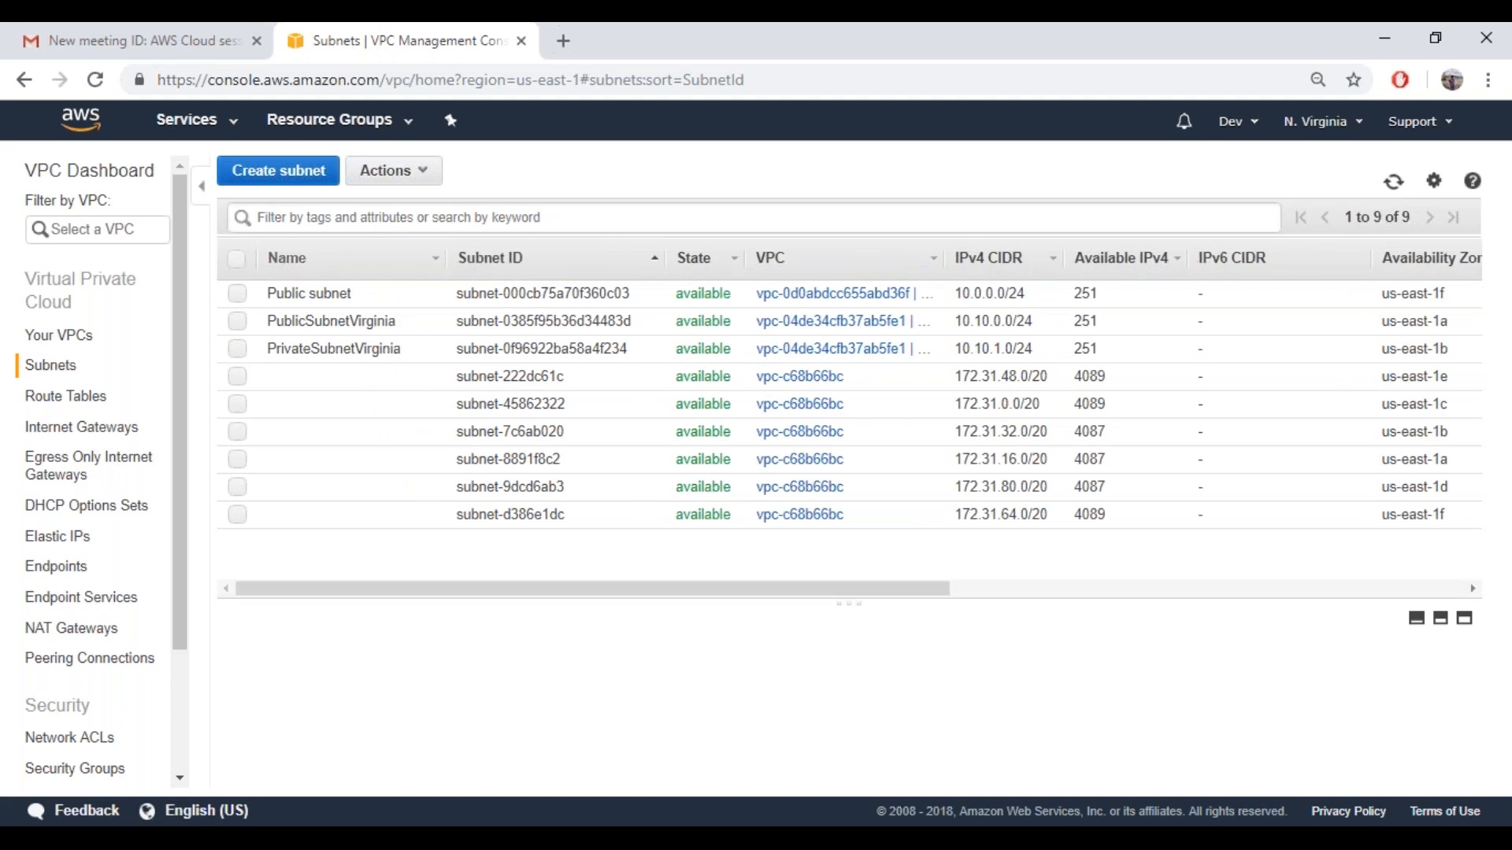
pyautogui.click(237, 295)
pyautogui.click(393, 171)
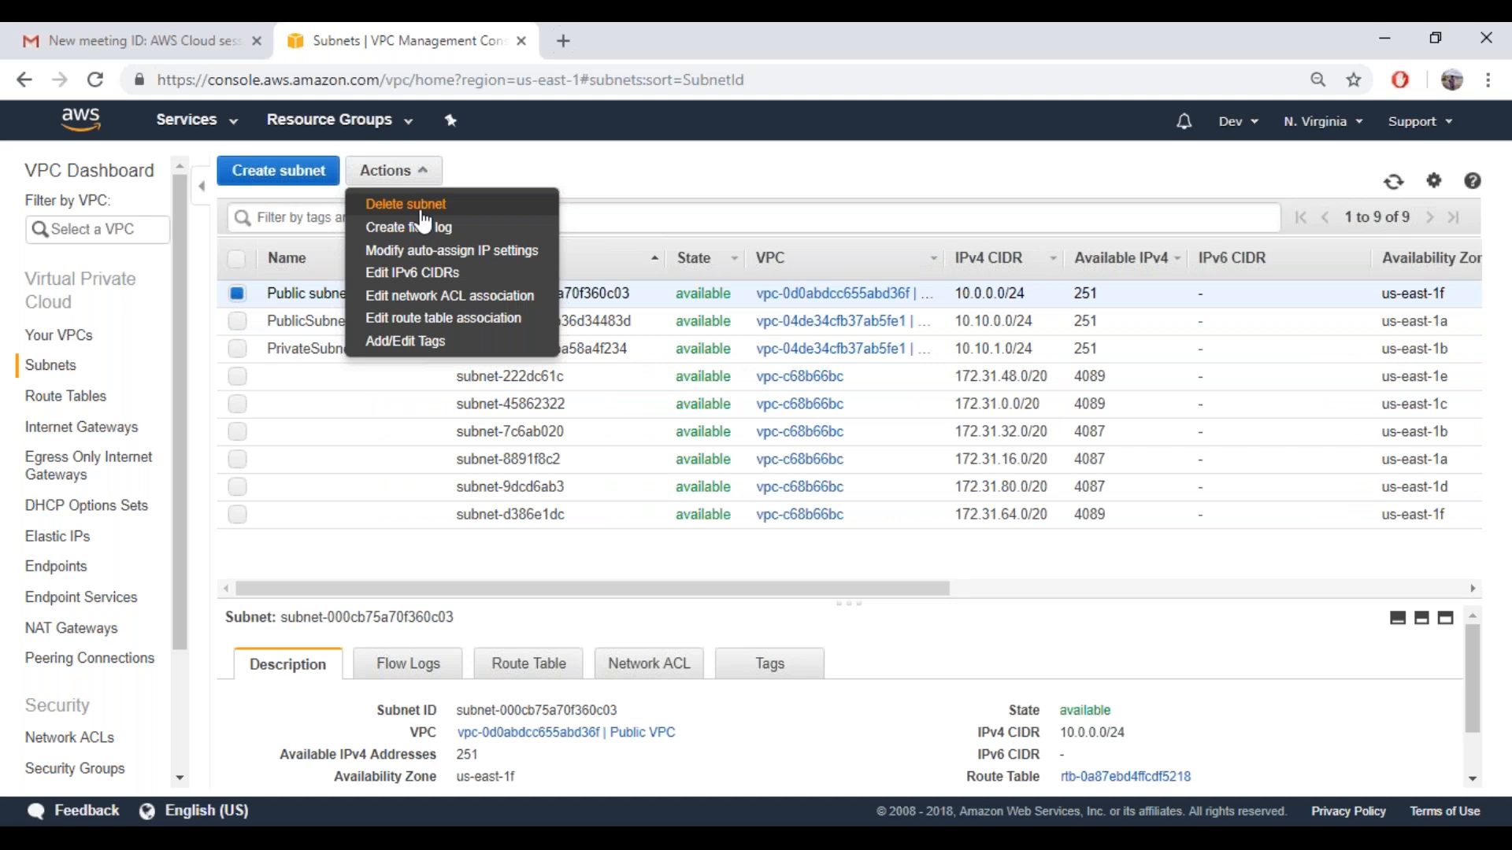
pyautogui.click(407, 204)
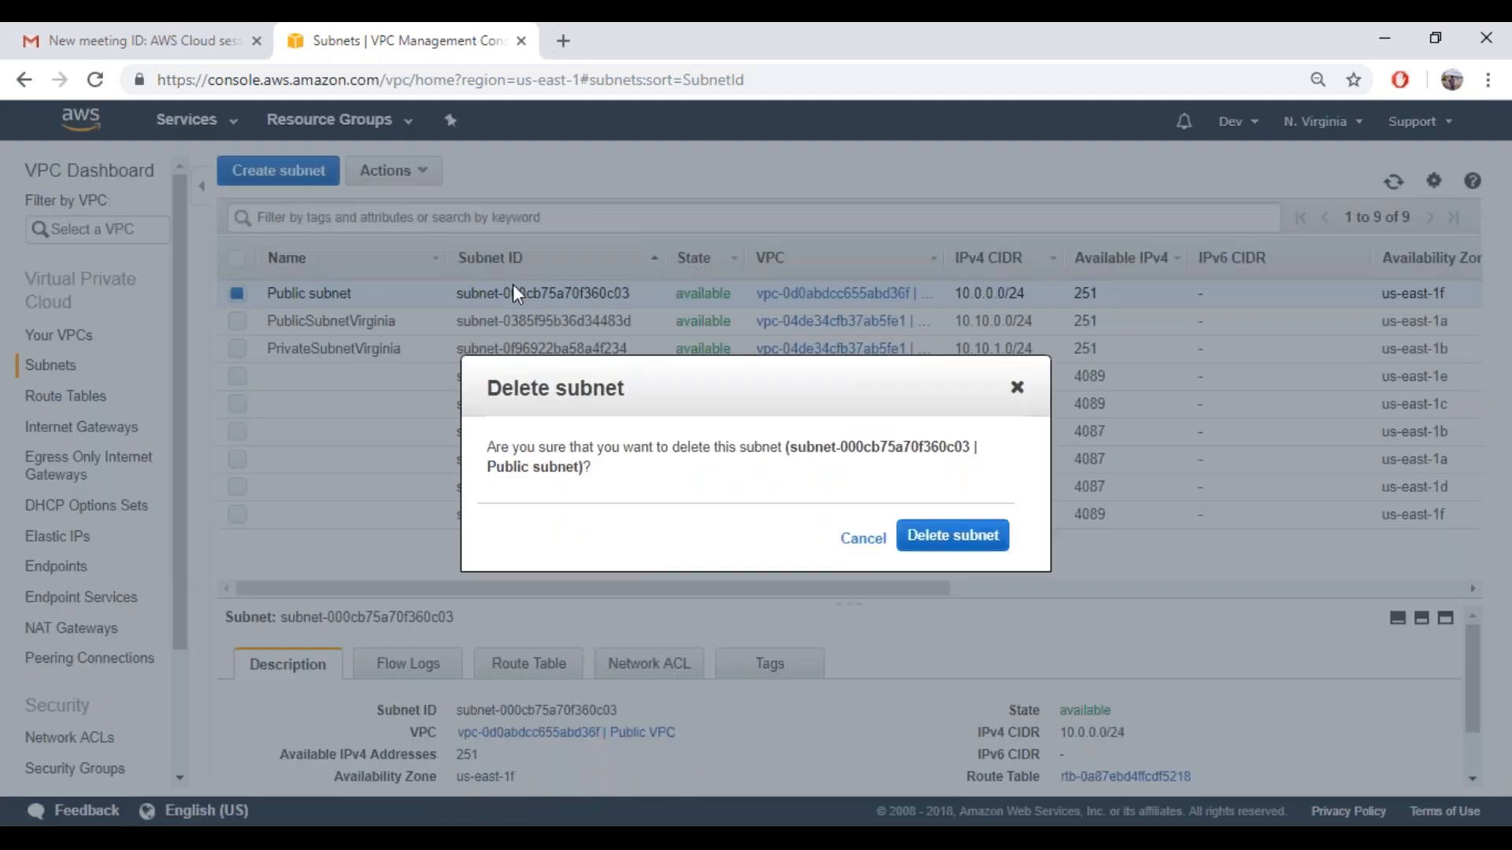
pyautogui.press('Return')
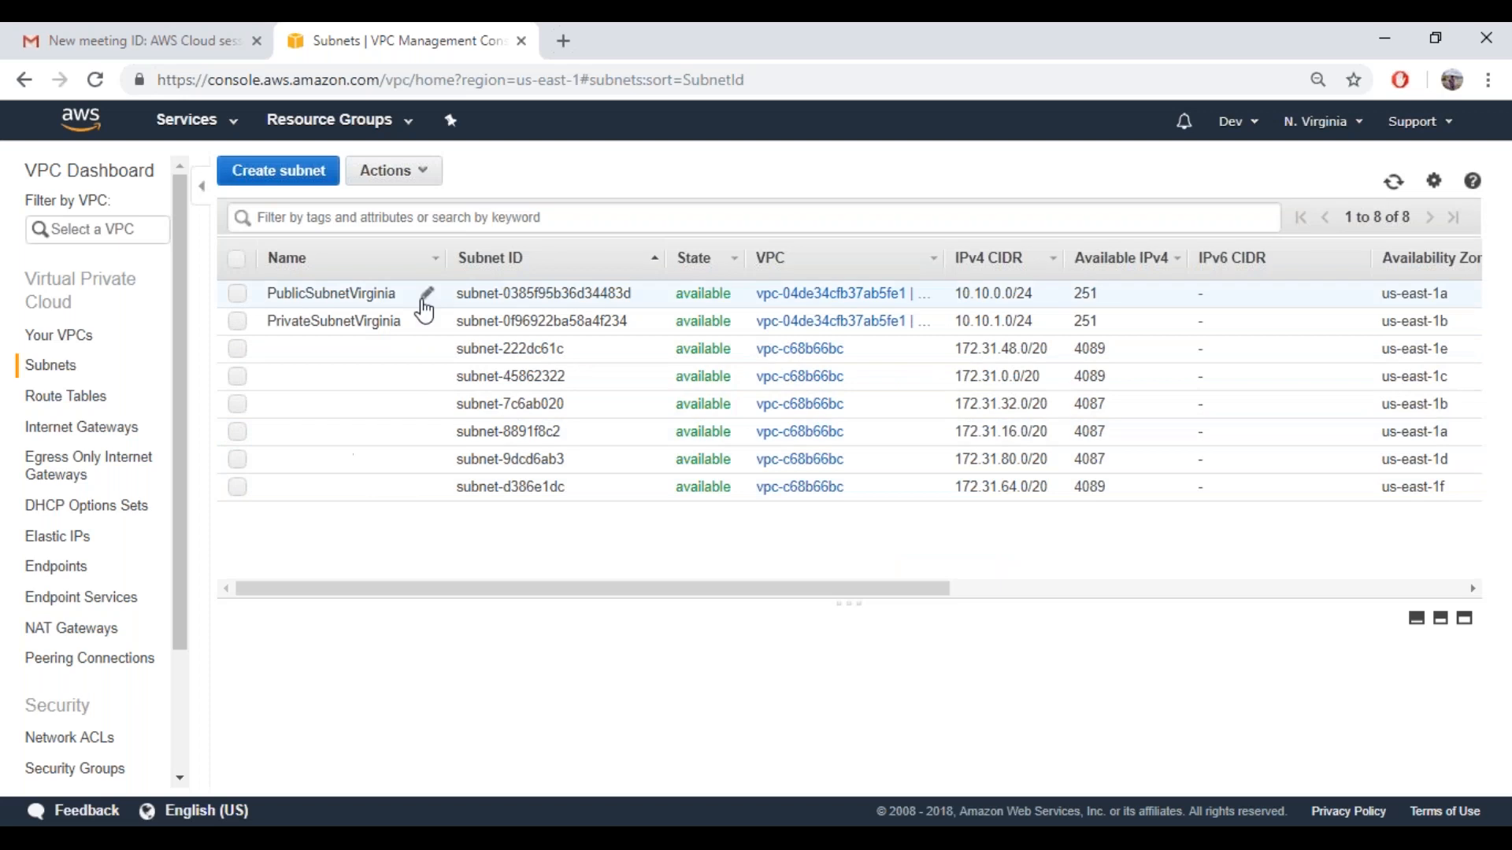
# Start creating a new subnet and enter privateVPCDemoSub as its name tag
pyautogui.click(264, 173)
pyautogui.click(397, 323)
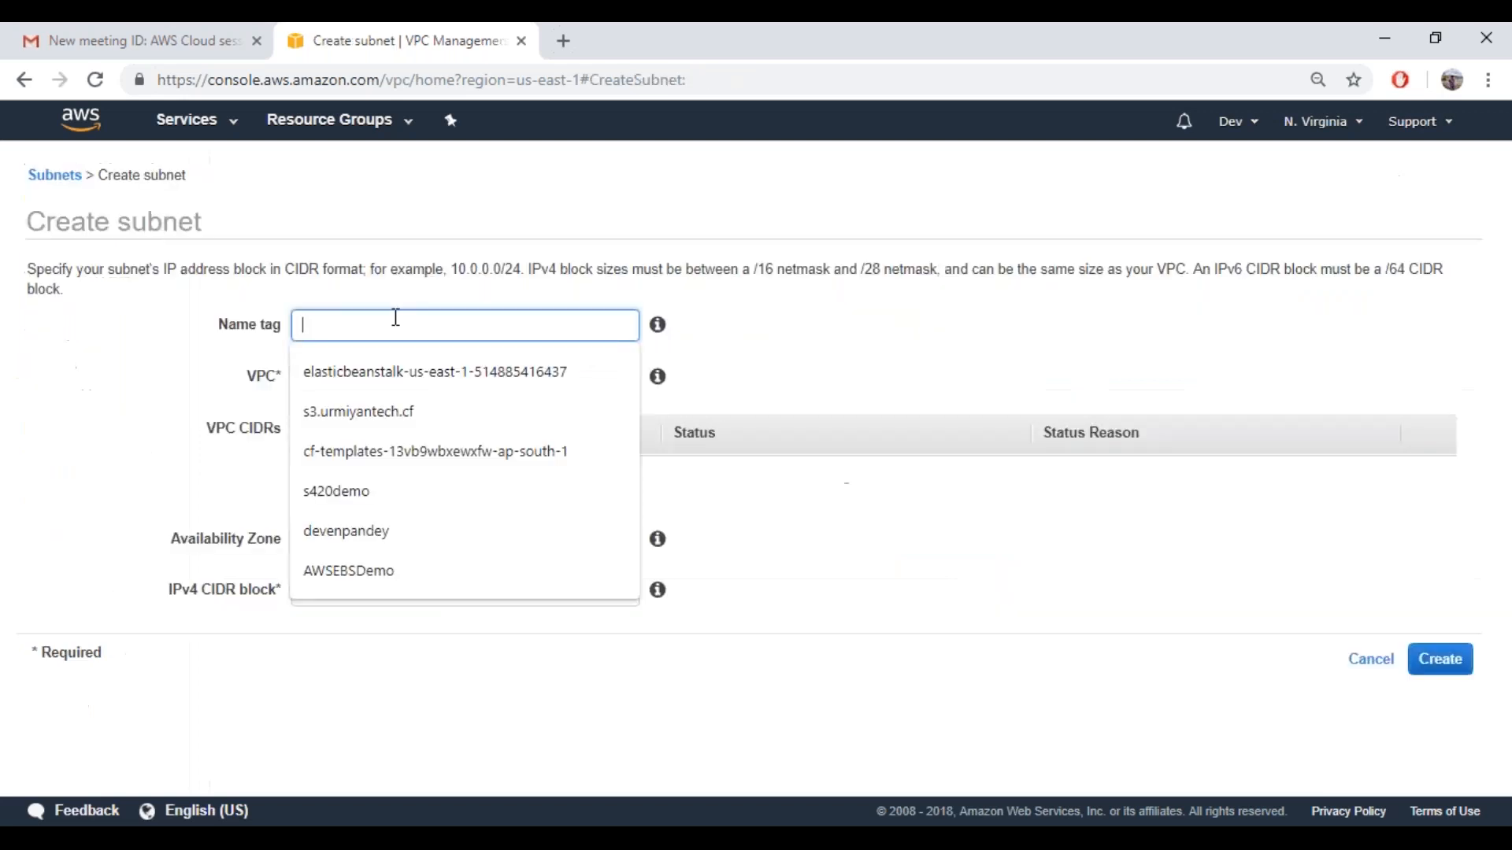
pyautogui.write('privateVPCDemo')
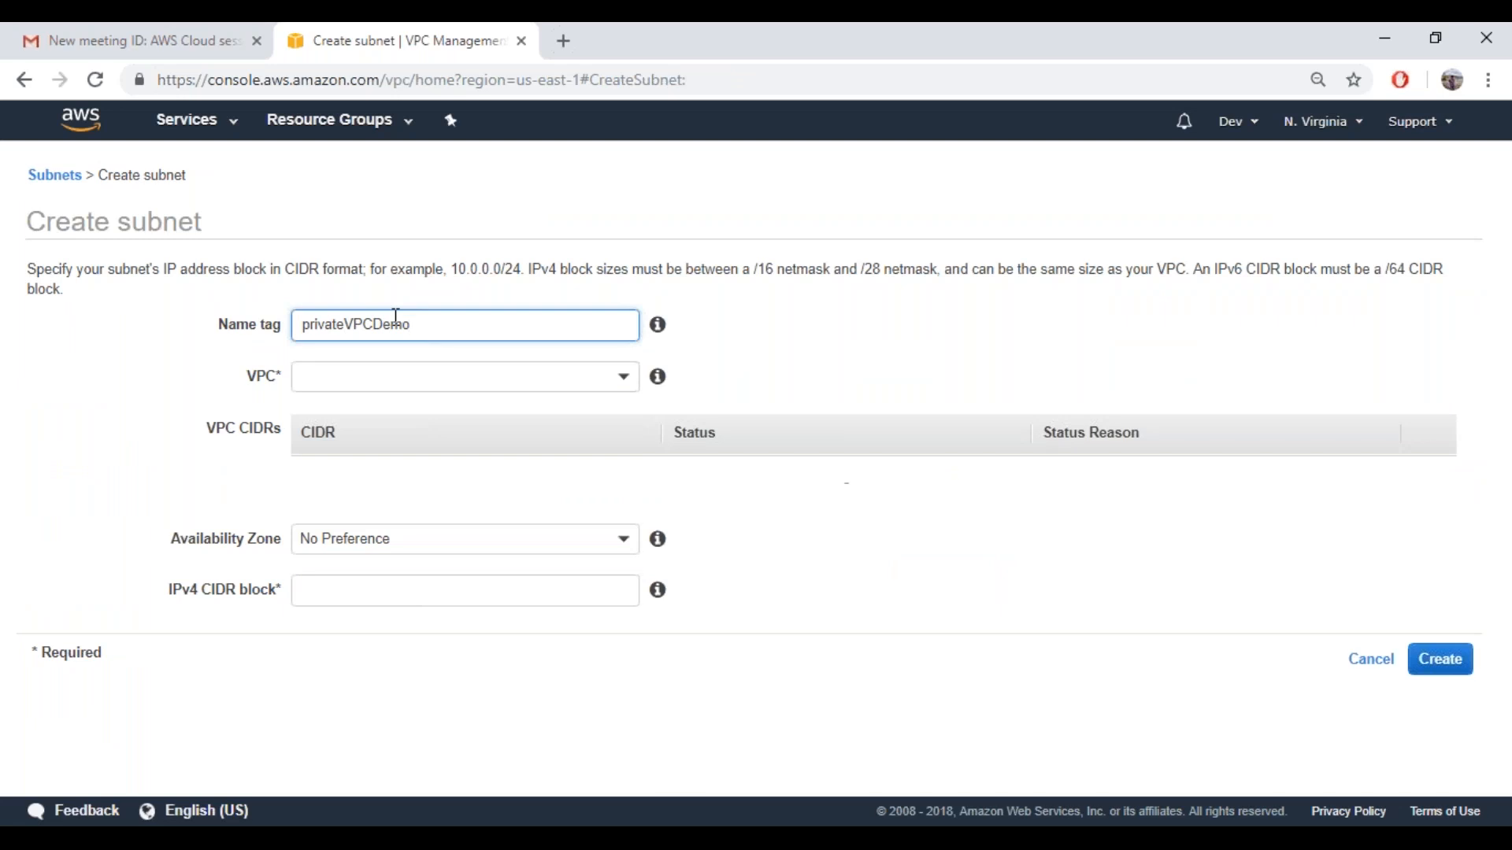
pyautogui.write('Subner')
pyautogui.press('BackSpace')
pyautogui.press('BackSpace')
pyautogui.press('BackSpace')
# Assign the new subnet to the vpcDemo VPC and set its availability zone to us-east-1f
pyautogui.click(398, 383)
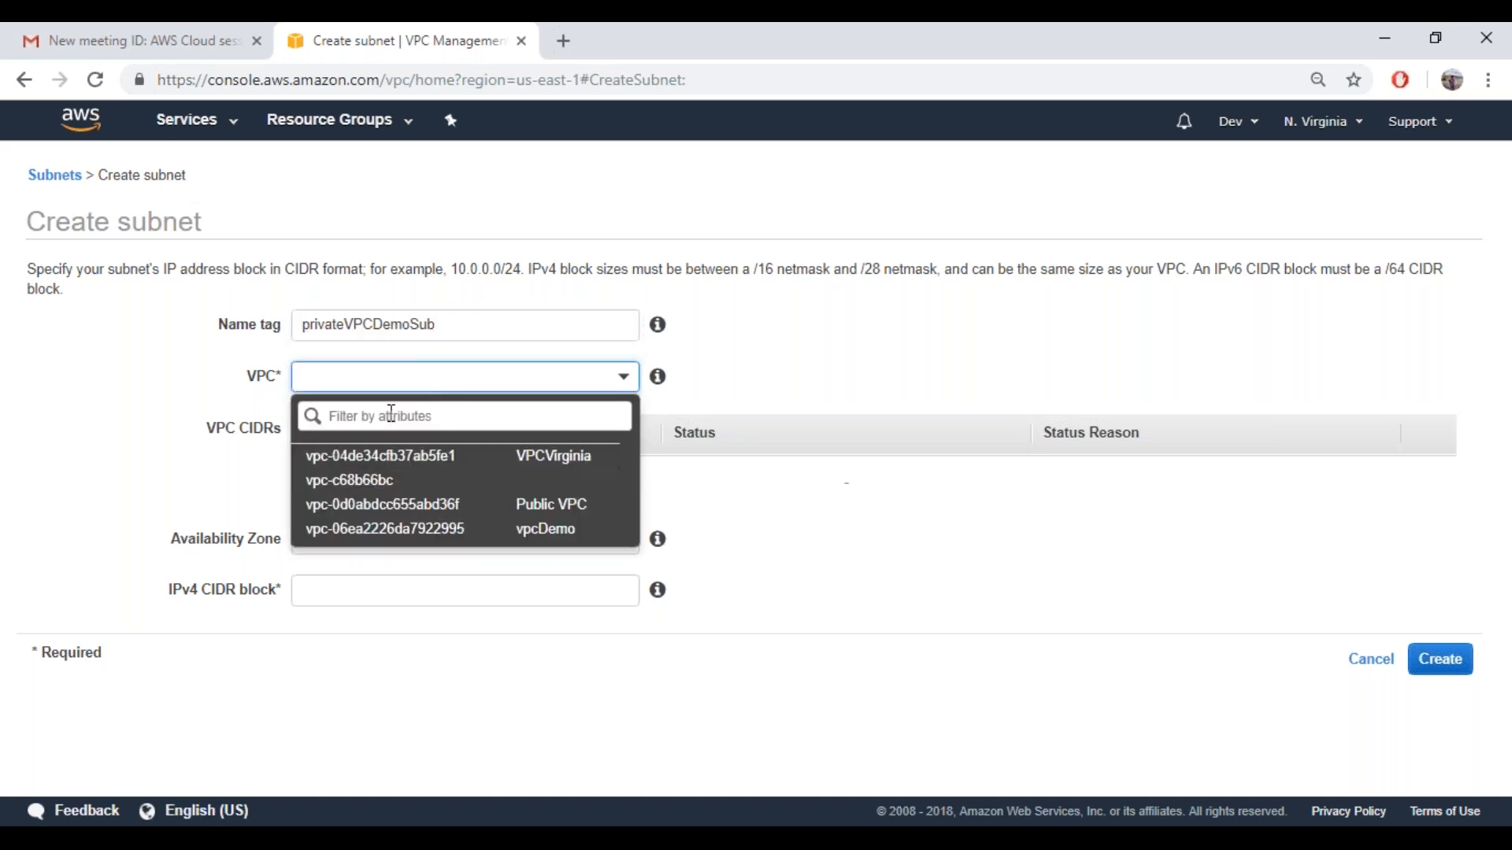
pyautogui.click(383, 529)
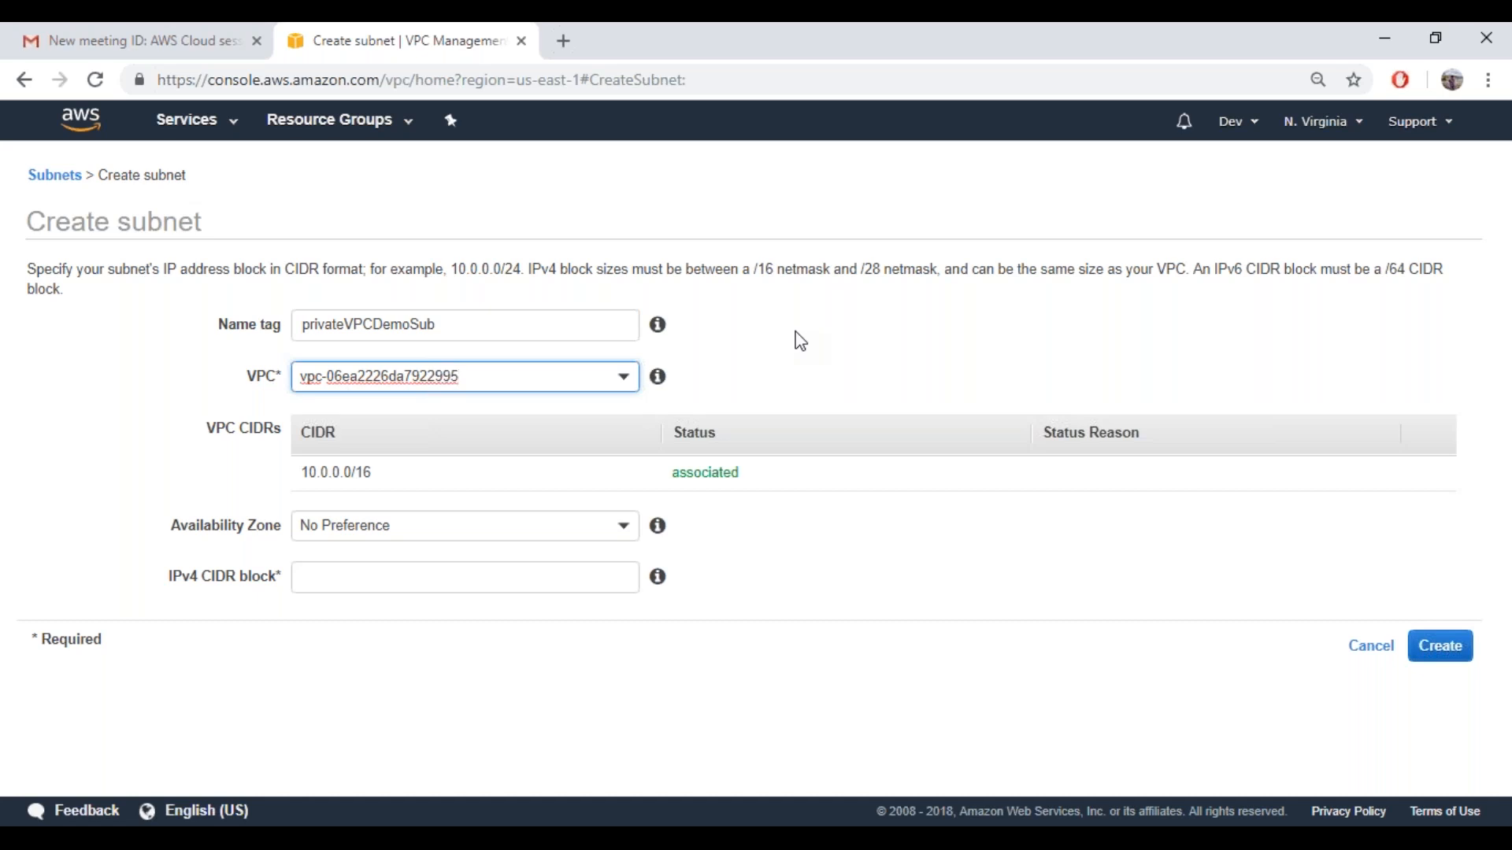
pyautogui.click(479, 336)
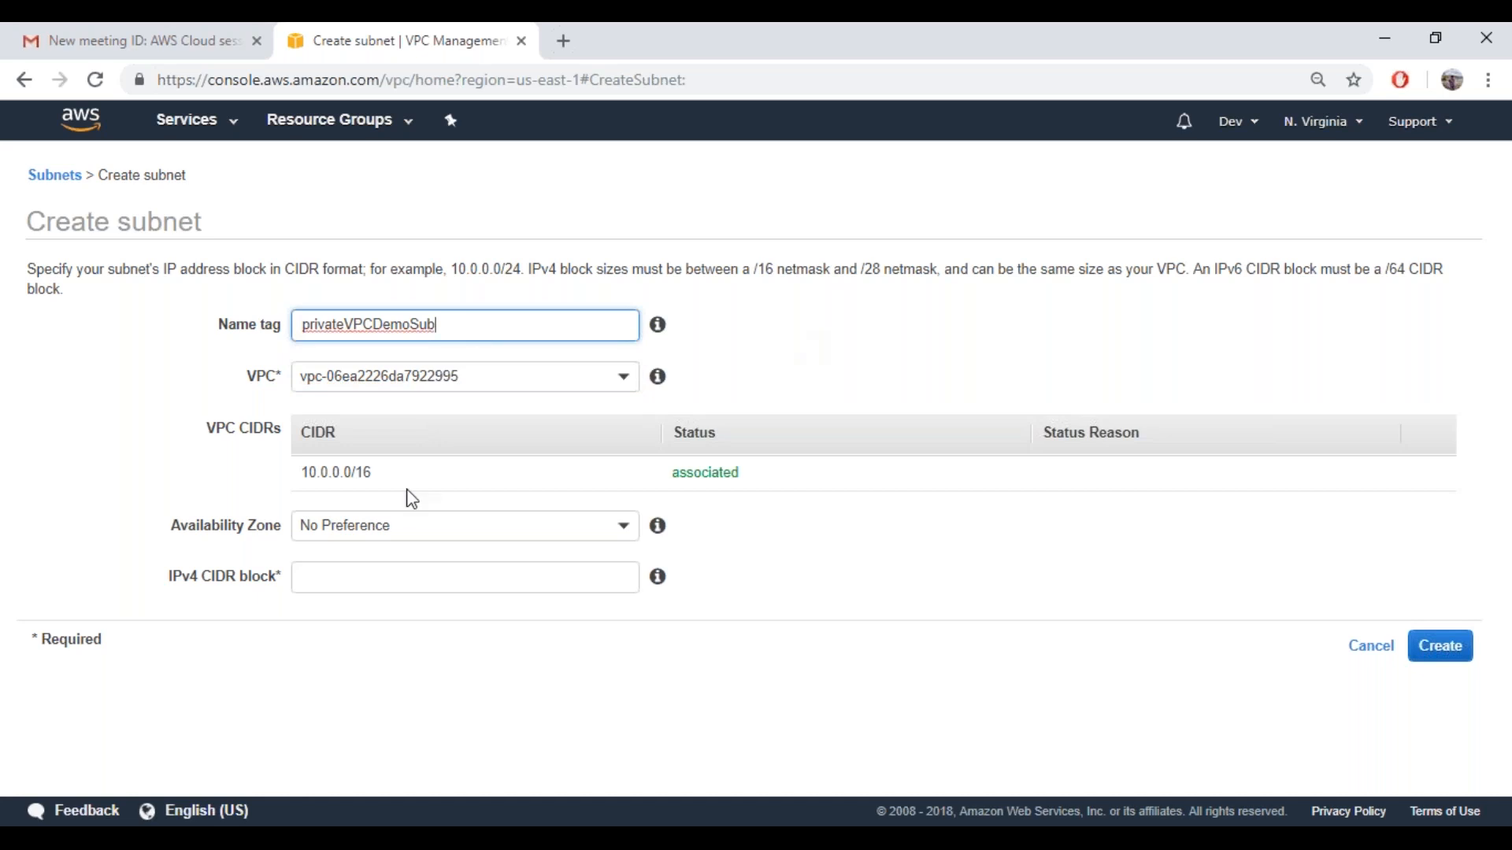
pyautogui.click(389, 524)
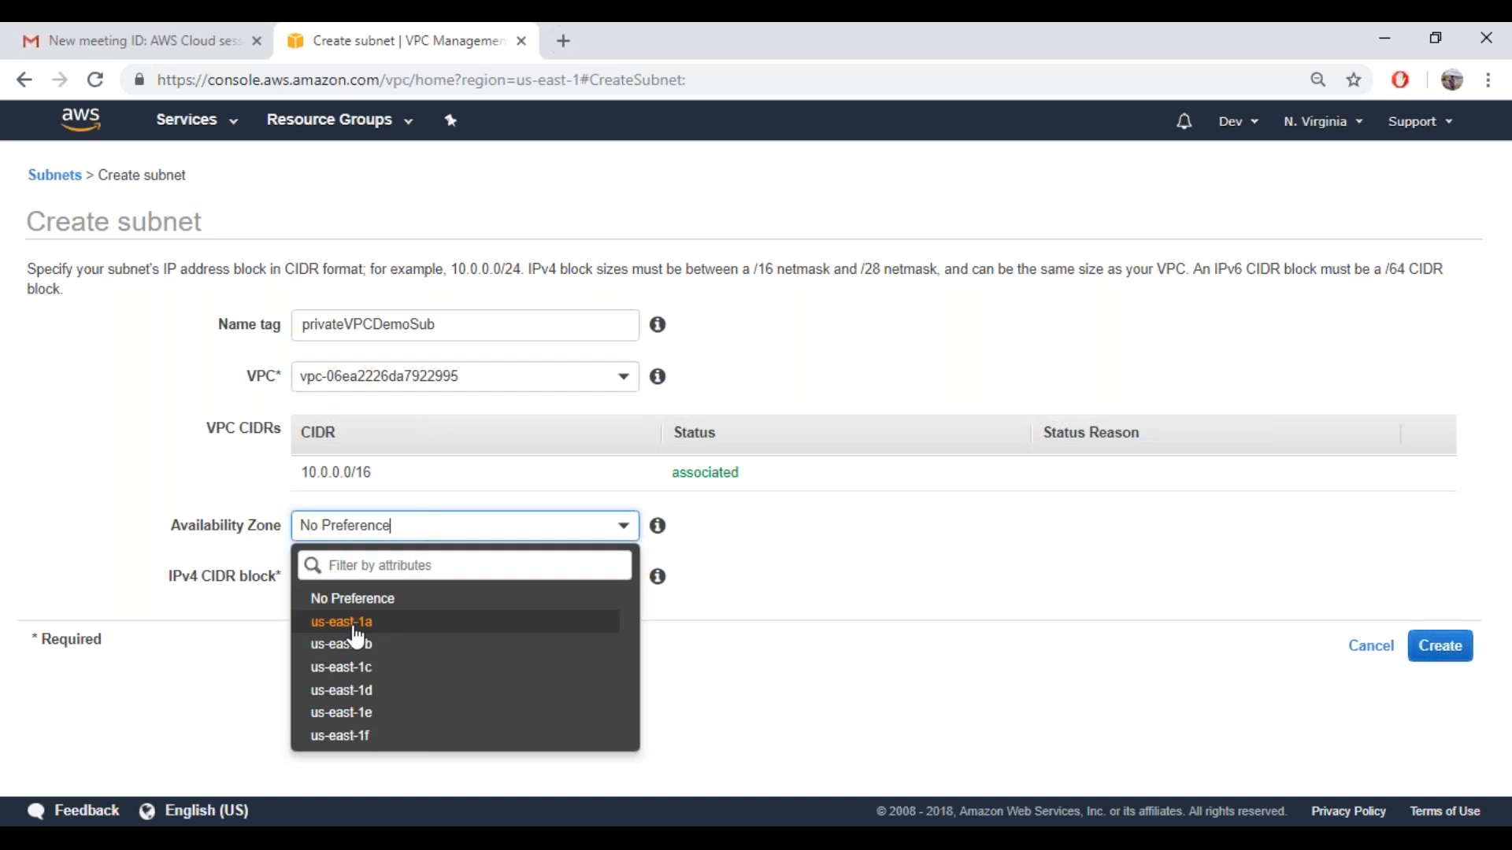
pyautogui.click(341, 736)
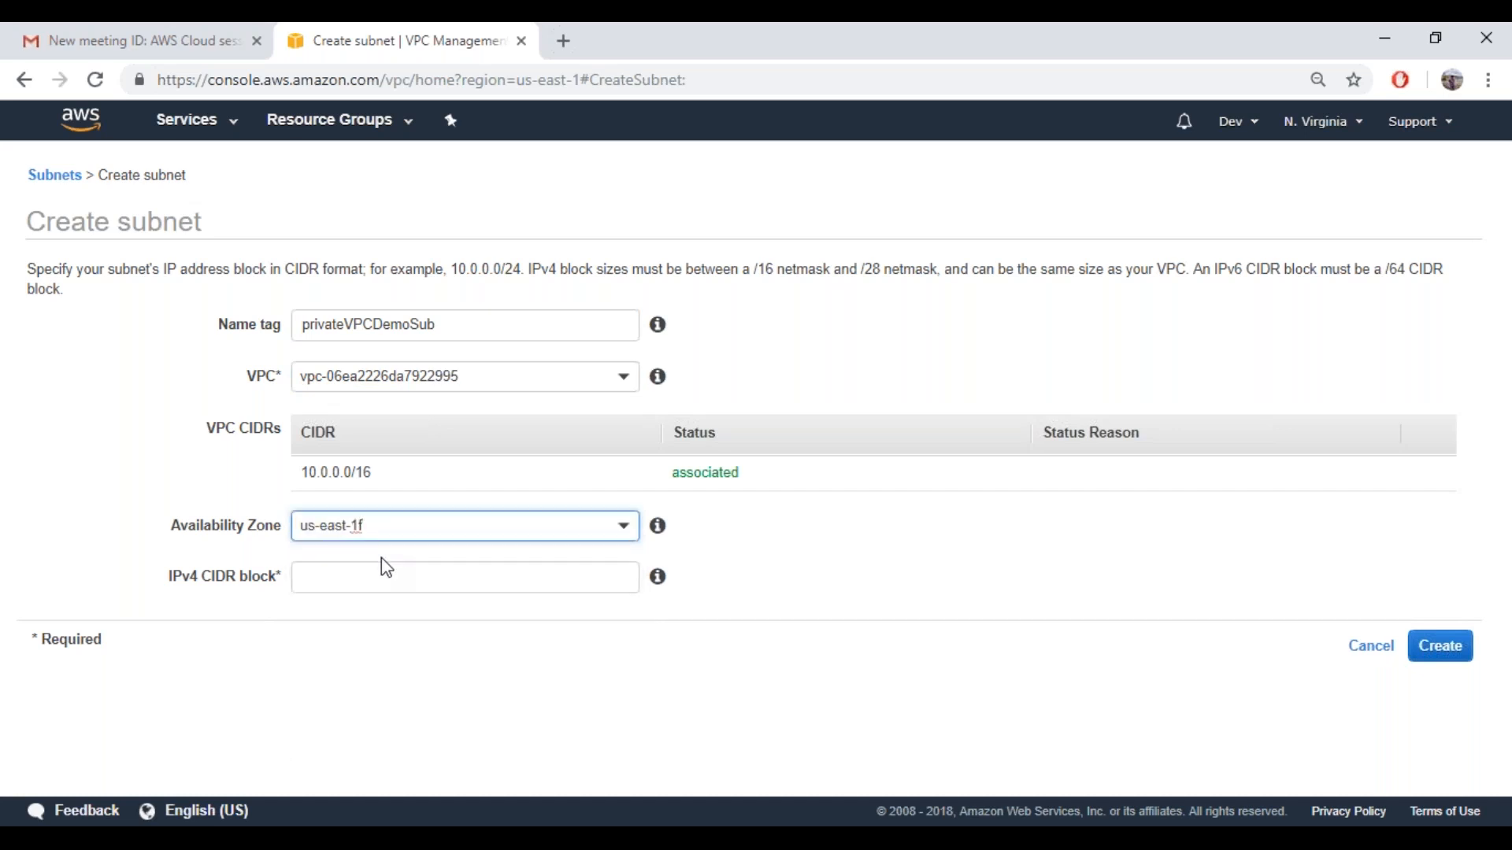
# Set the subnet's IPv4 CIDR block to 10.0.1.0/24
pyautogui.click(348, 585)
pyautogui.click(229, 537)
pyautogui.click(315, 578)
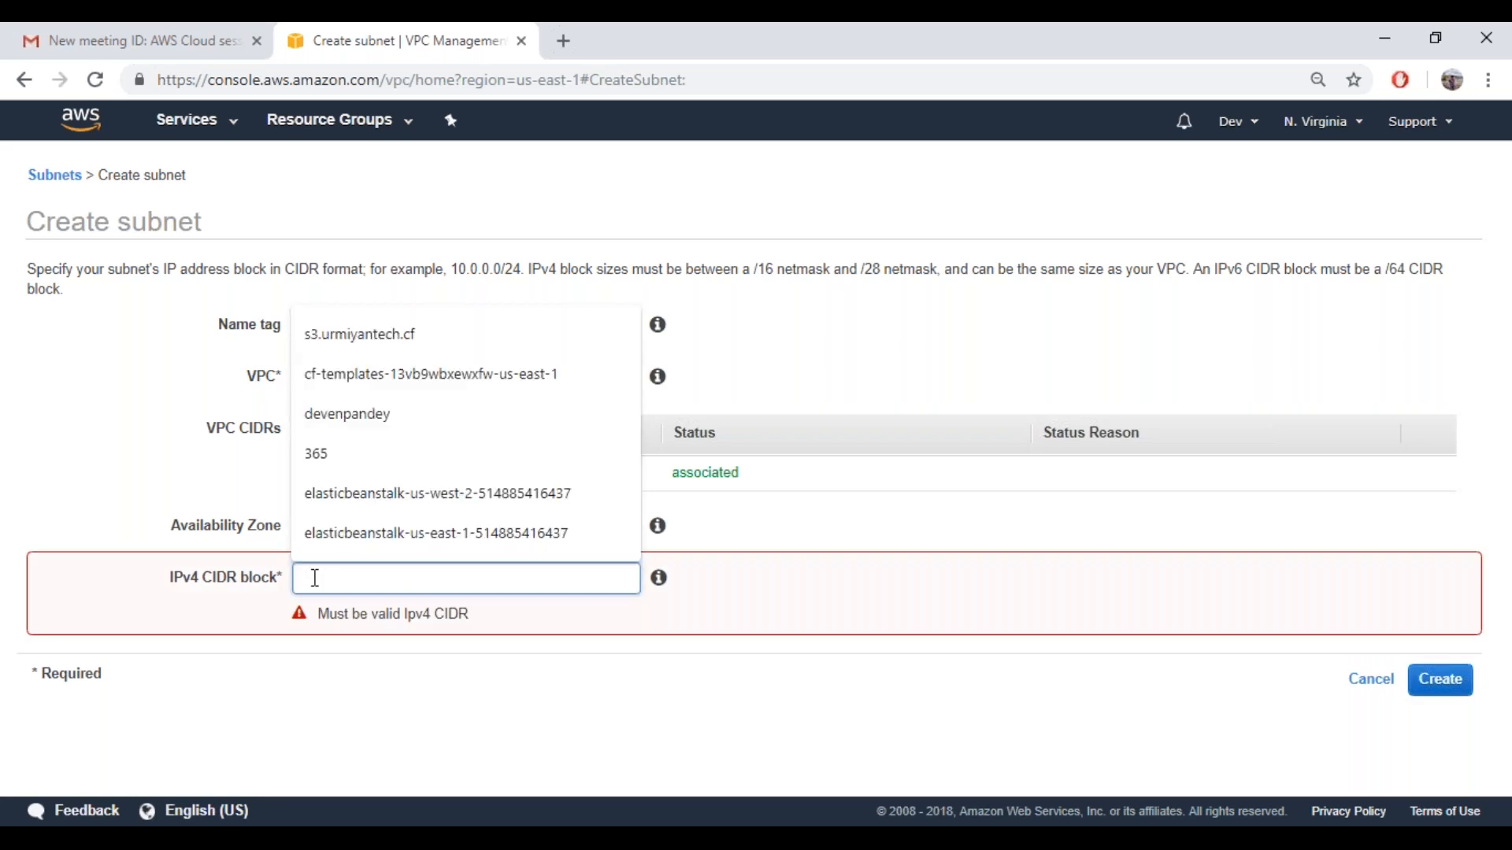
pyautogui.write('10')
pyautogui.press('Down')
pyautogui.press('Return')
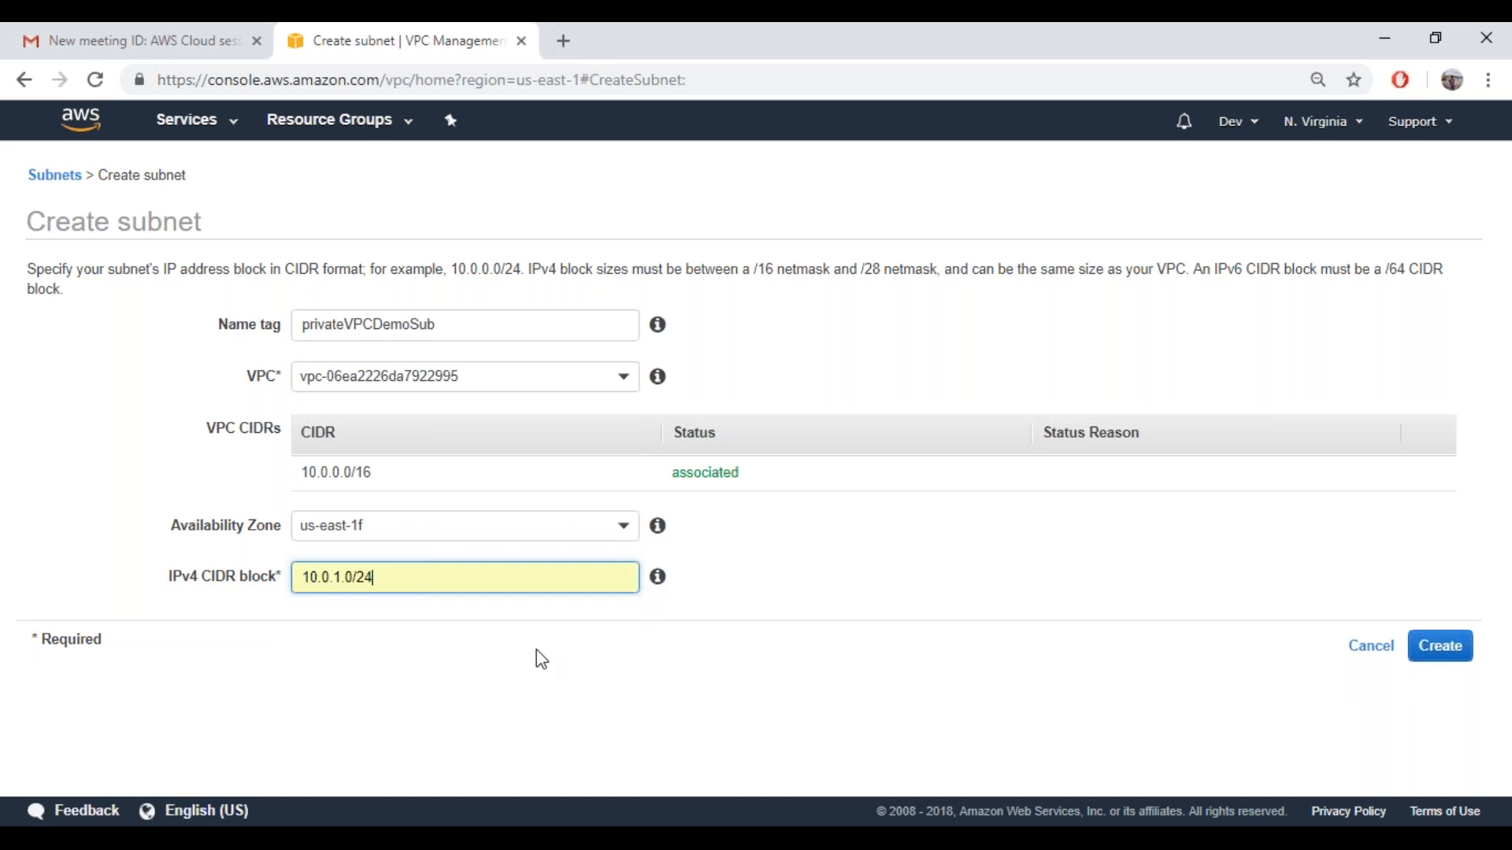
# Change the third octet of the subnet's IPv4 CIDR block to 0, making it 10.0.0.0/24
pyautogui.click(345, 583)
pyautogui.press('BackSpace')
pyautogui.write('0')
pyautogui.click(401, 681)
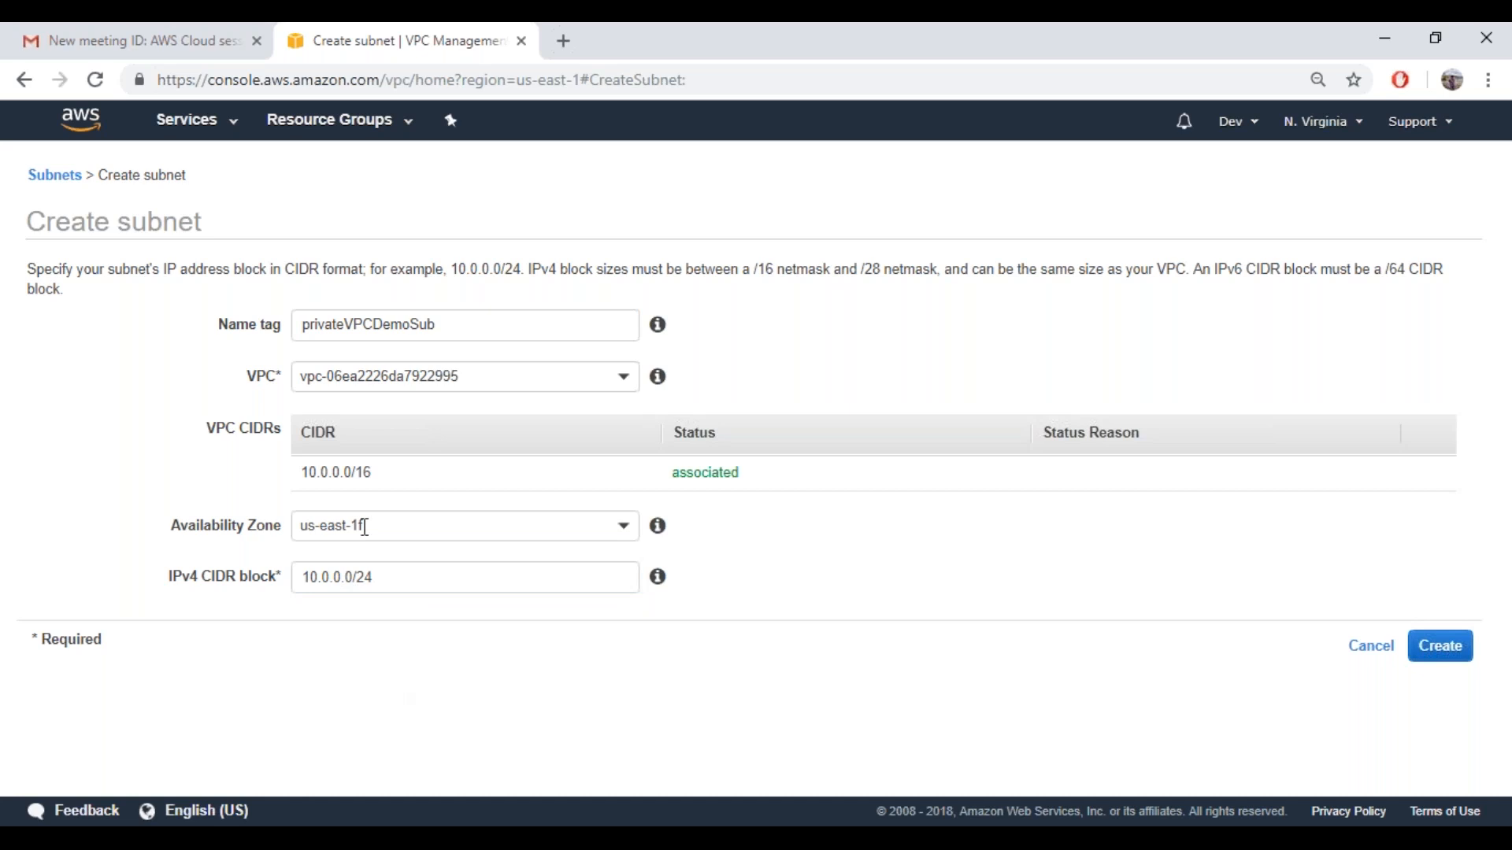
# Restore the IPv4 CIDR block to 10.0.1.0/24, create the private subnet, and return to the subnet list
pyautogui.click(340, 584)
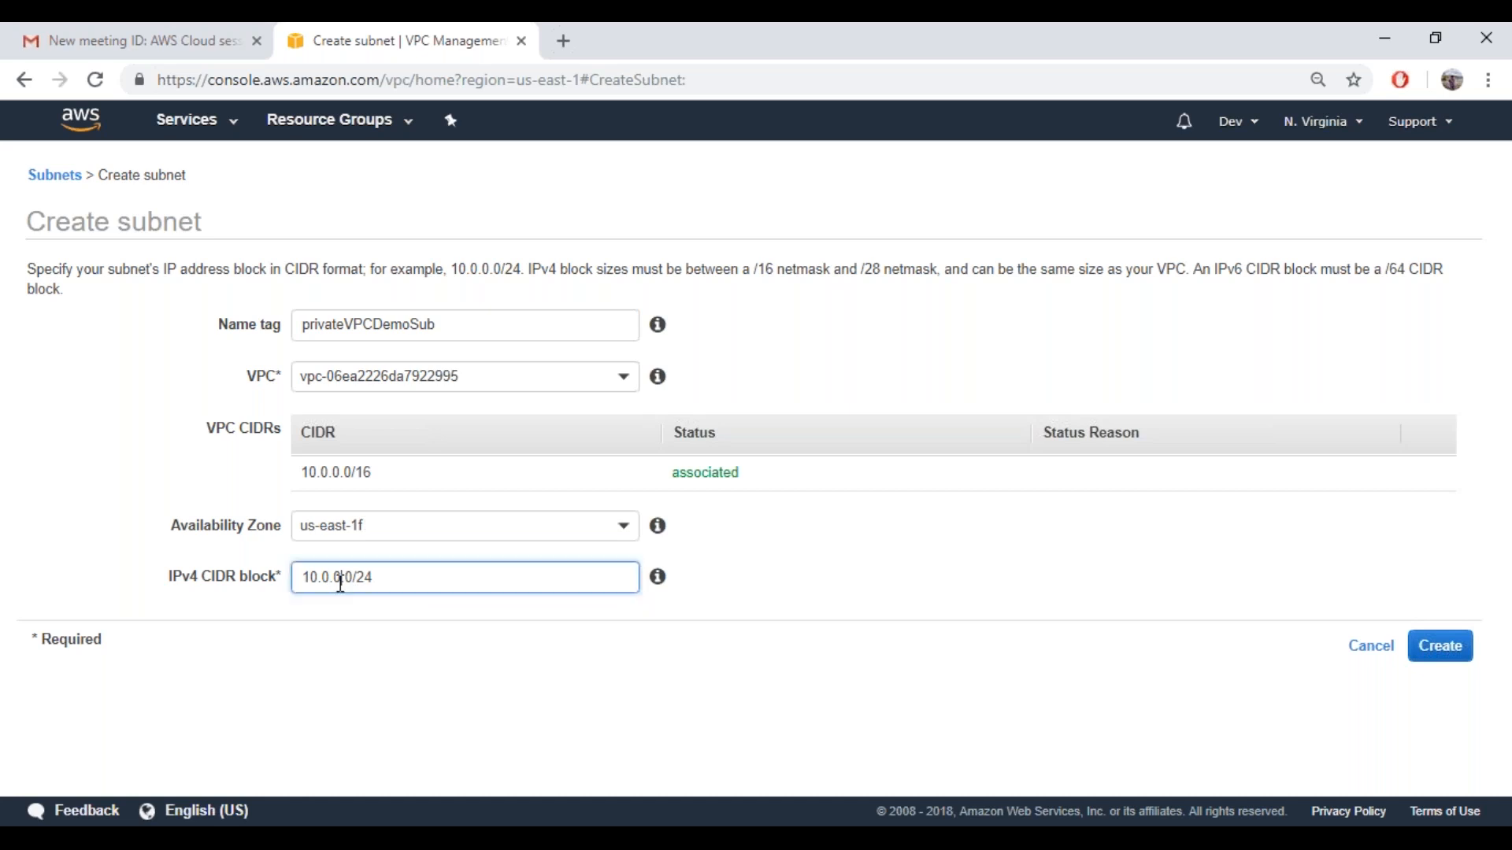
pyautogui.press('BackSpace')
pyautogui.press('BackSpace')
pyautogui.write('1.')
pyautogui.click(818, 612)
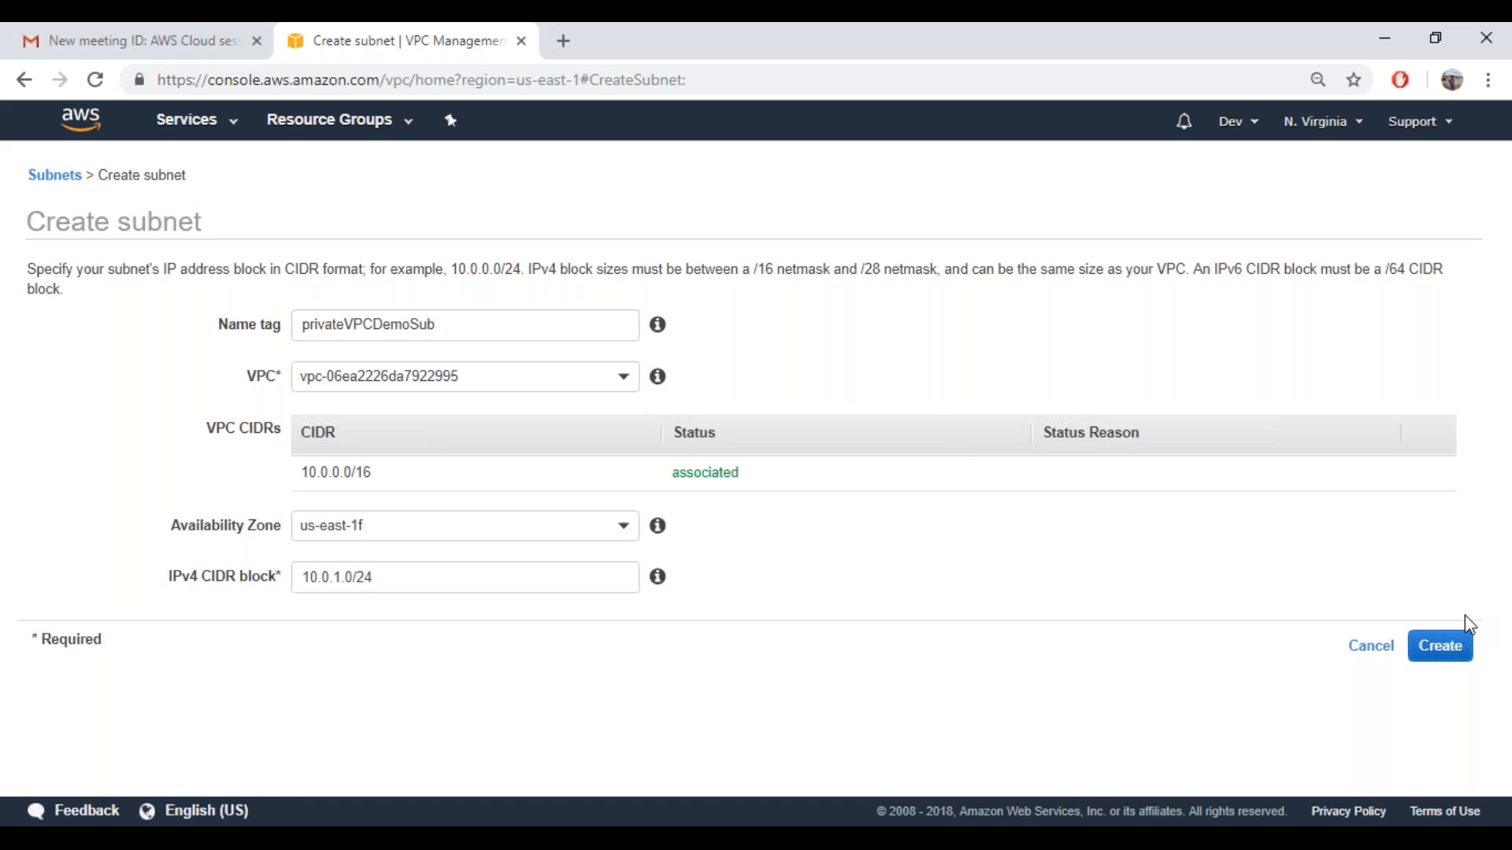
pyautogui.click(1453, 647)
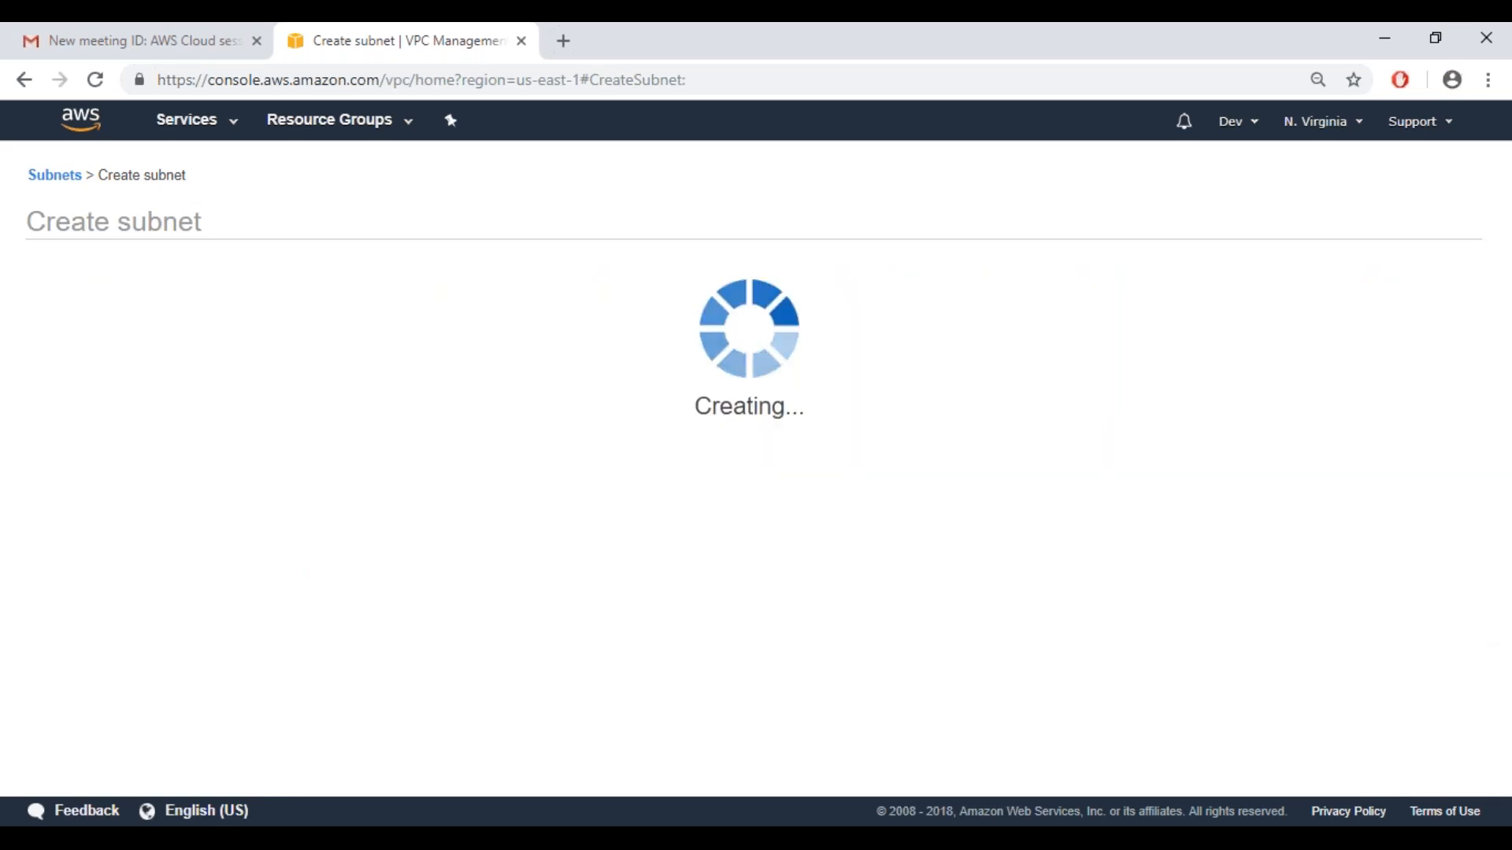
pyautogui.click(946, 410)
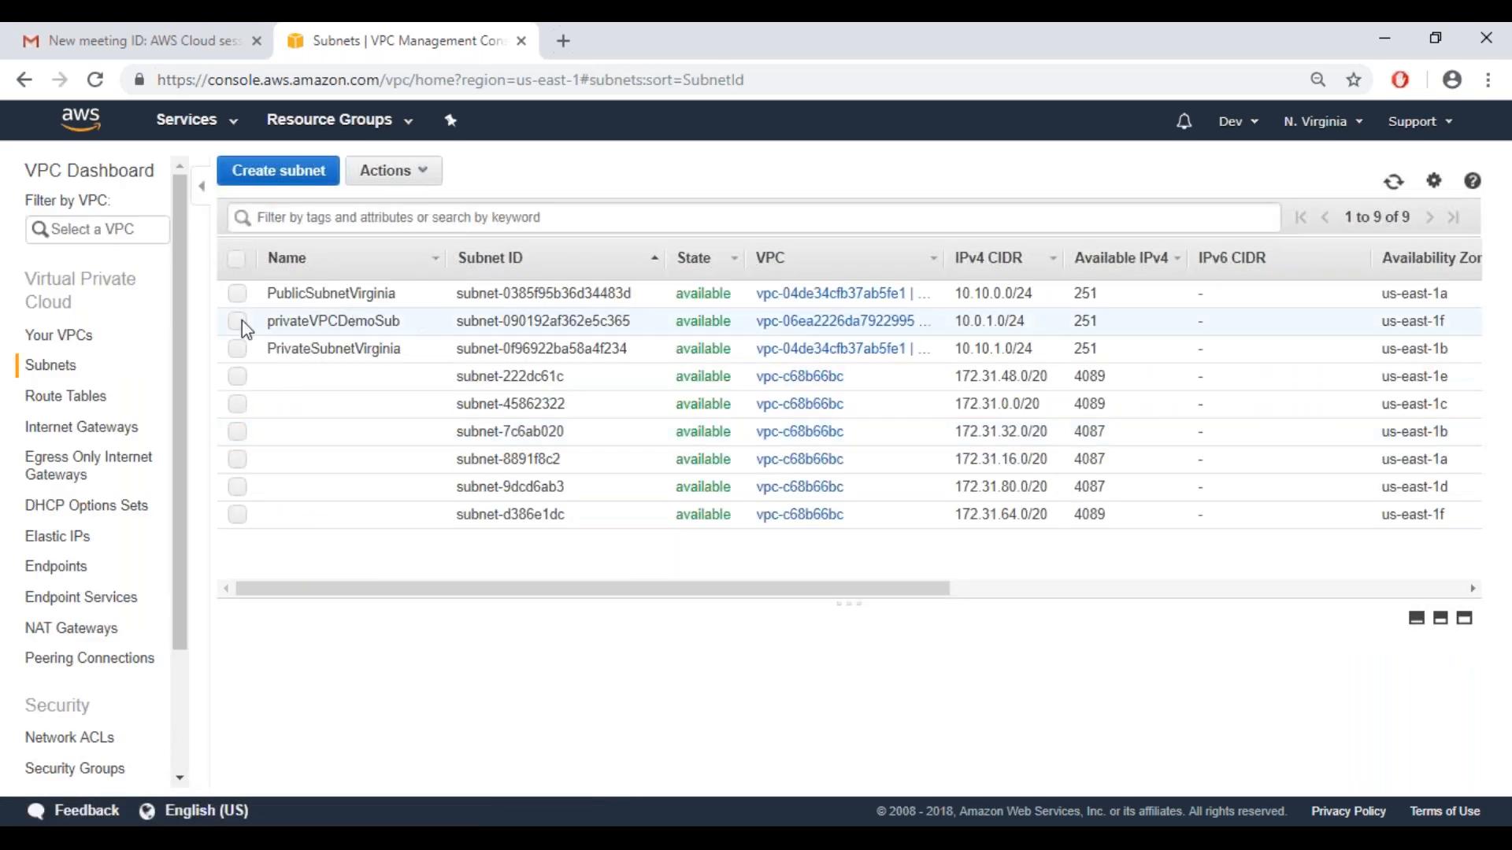
pyautogui.click(239, 321)
pyautogui.click(422, 180)
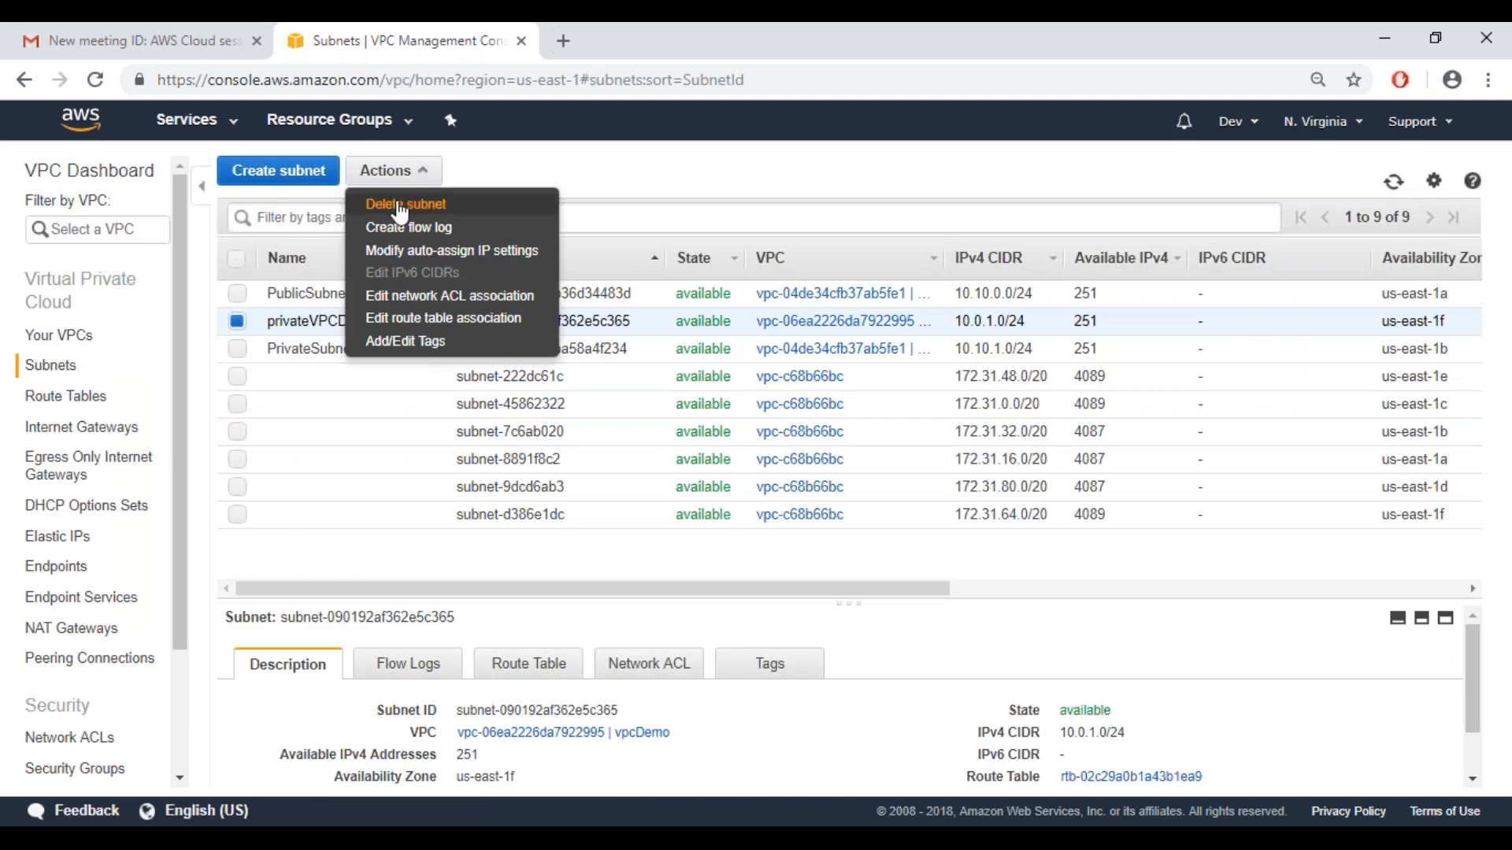
pyautogui.click(237, 321)
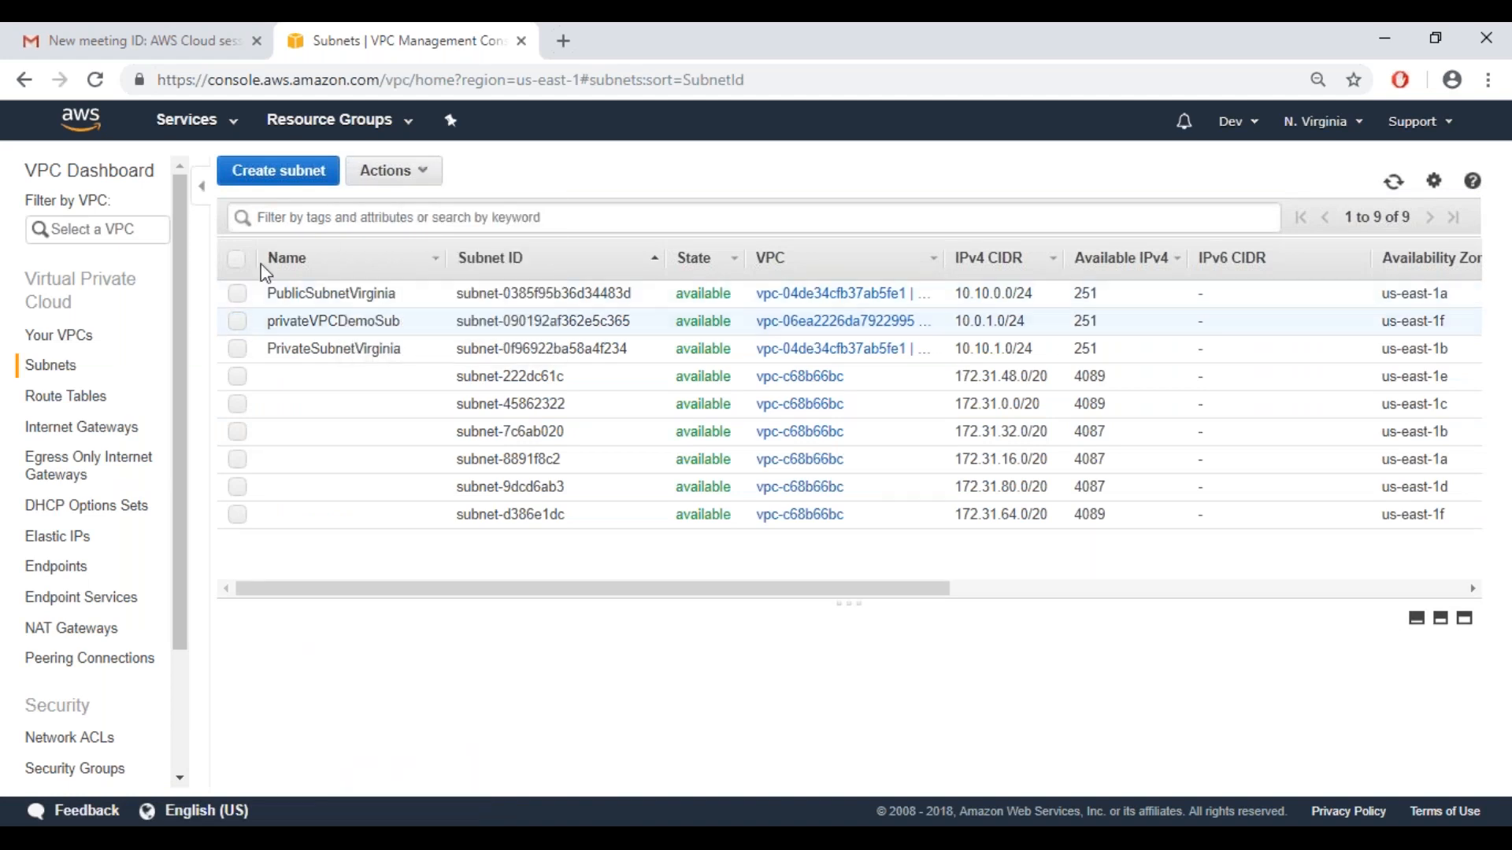
# Start creating a second subnet and enter PublicVpcSub as its name tag
pyautogui.click(289, 178)
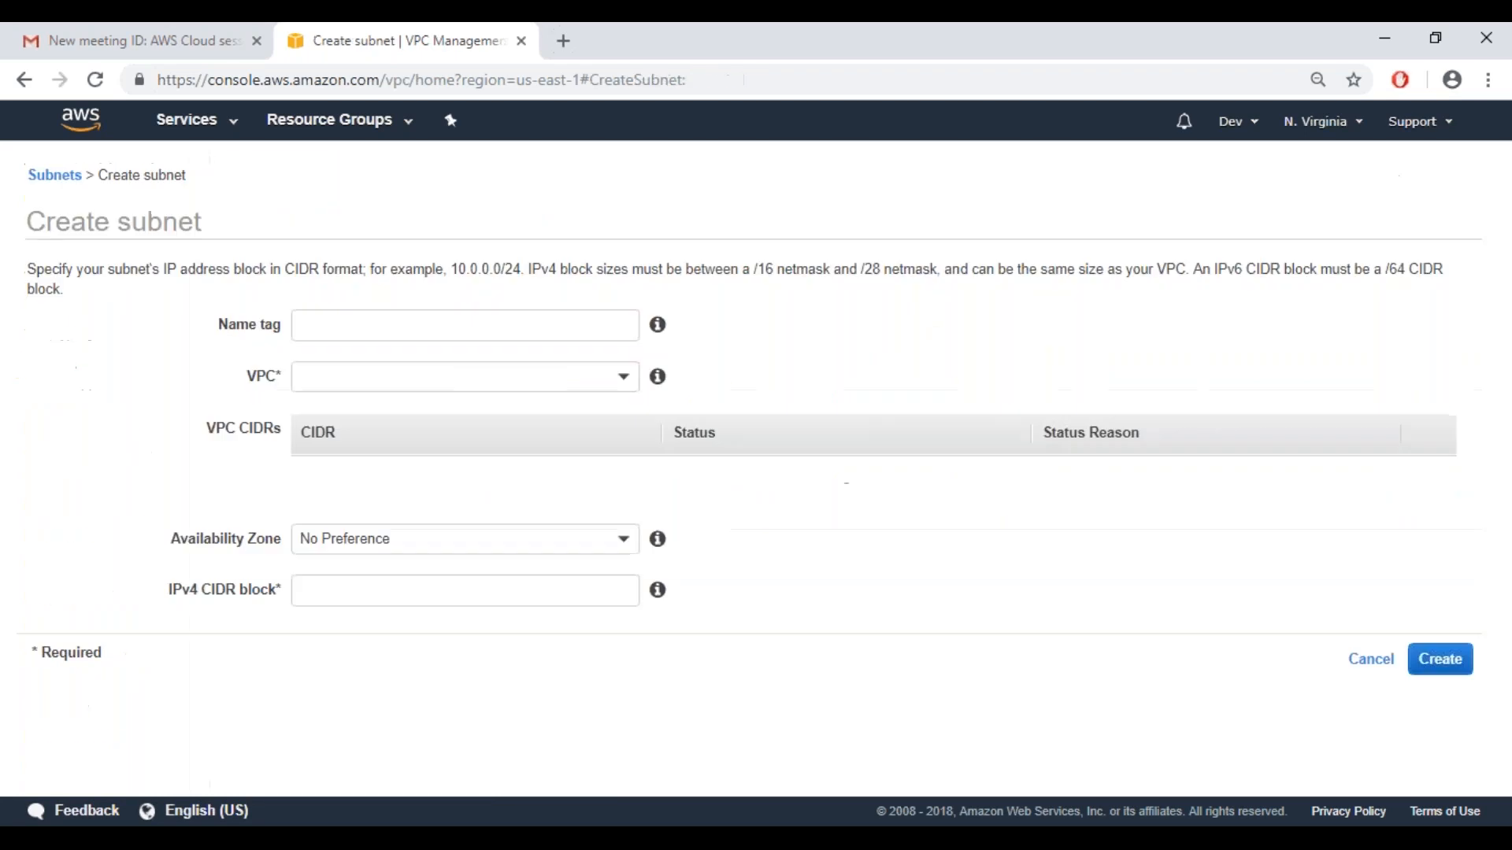
pyautogui.click(325, 327)
pyautogui.write('P')
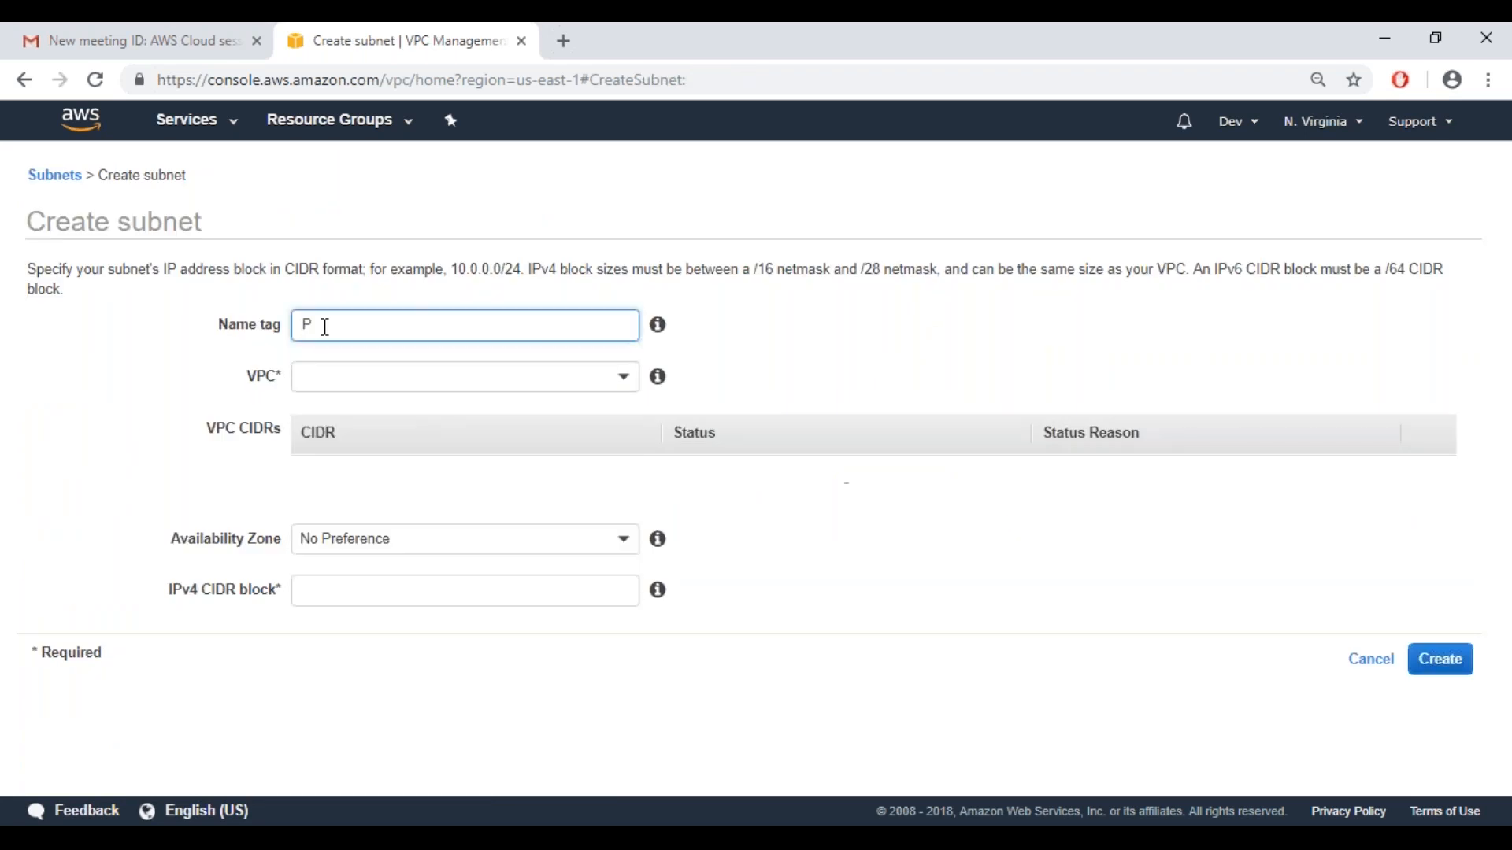
pyautogui.write('ublicVpcSub')
# Assign PublicVpcSub to the vpcDemo VPC and set its availability zone to us-east-1f
pyautogui.click(329, 384)
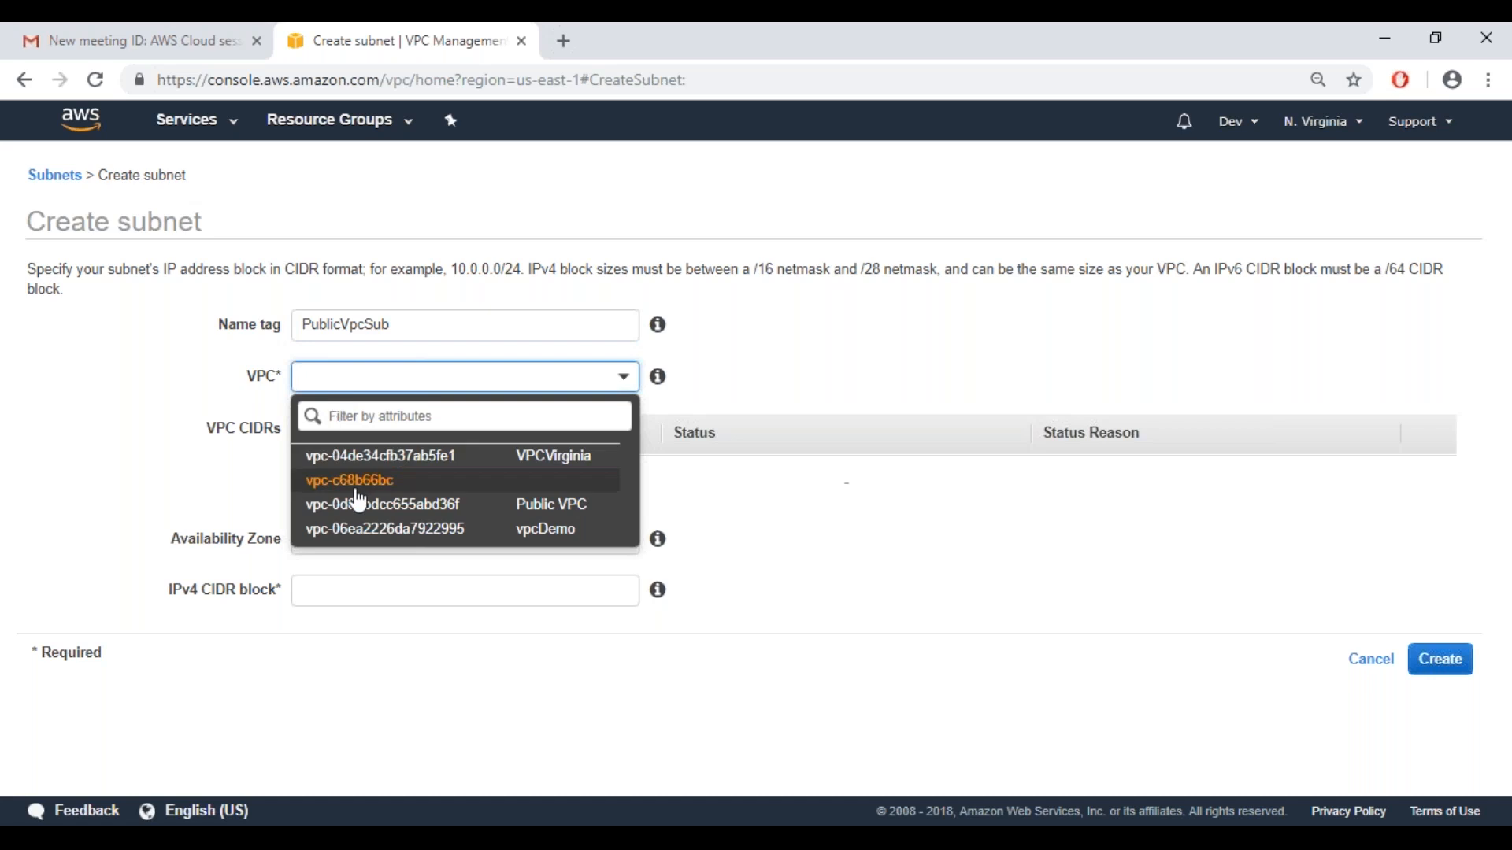
pyautogui.click(370, 529)
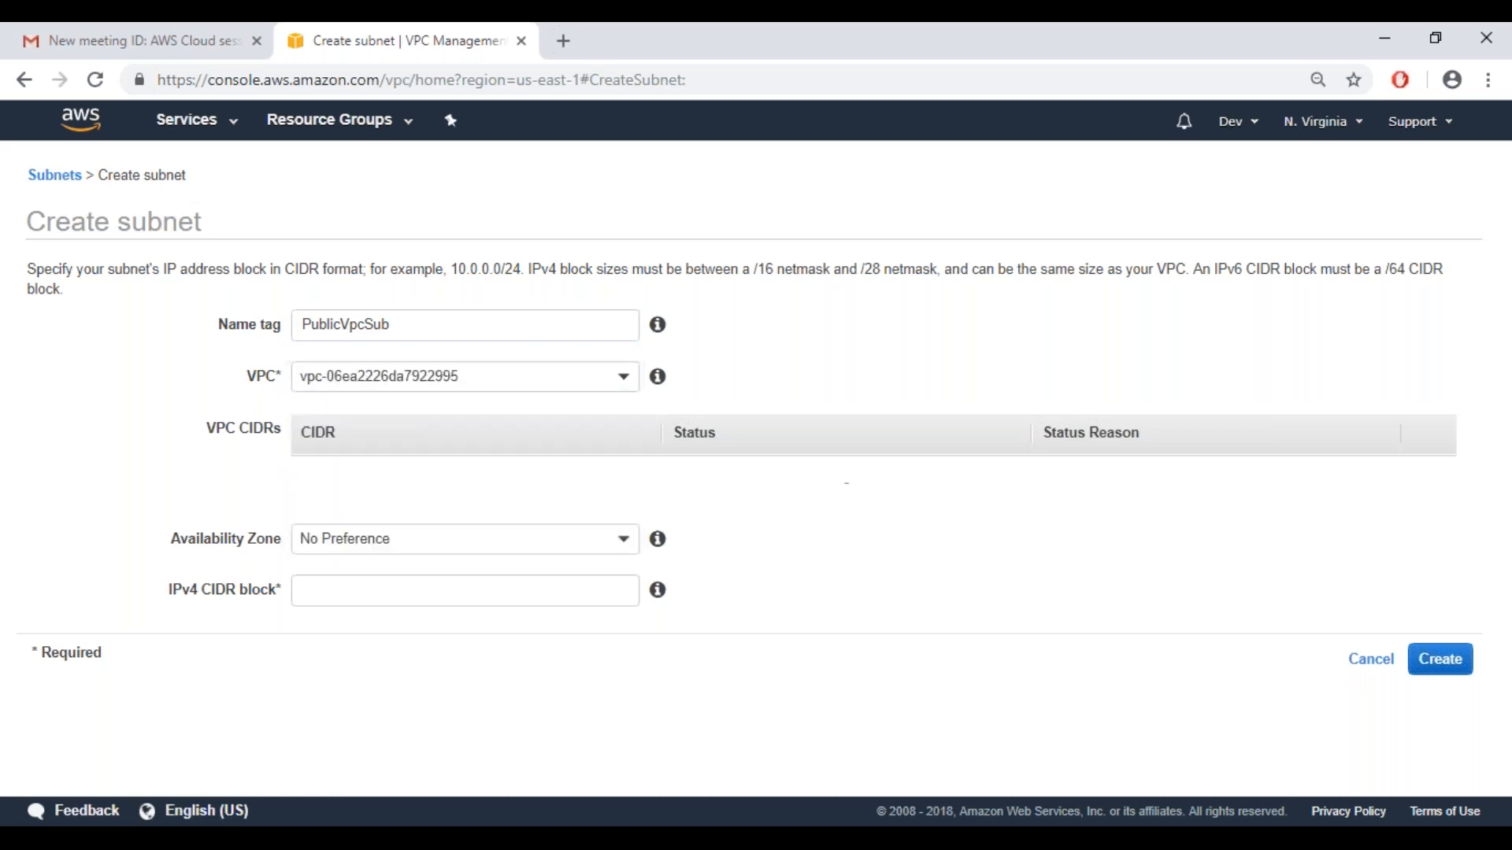
pyautogui.click(393, 528)
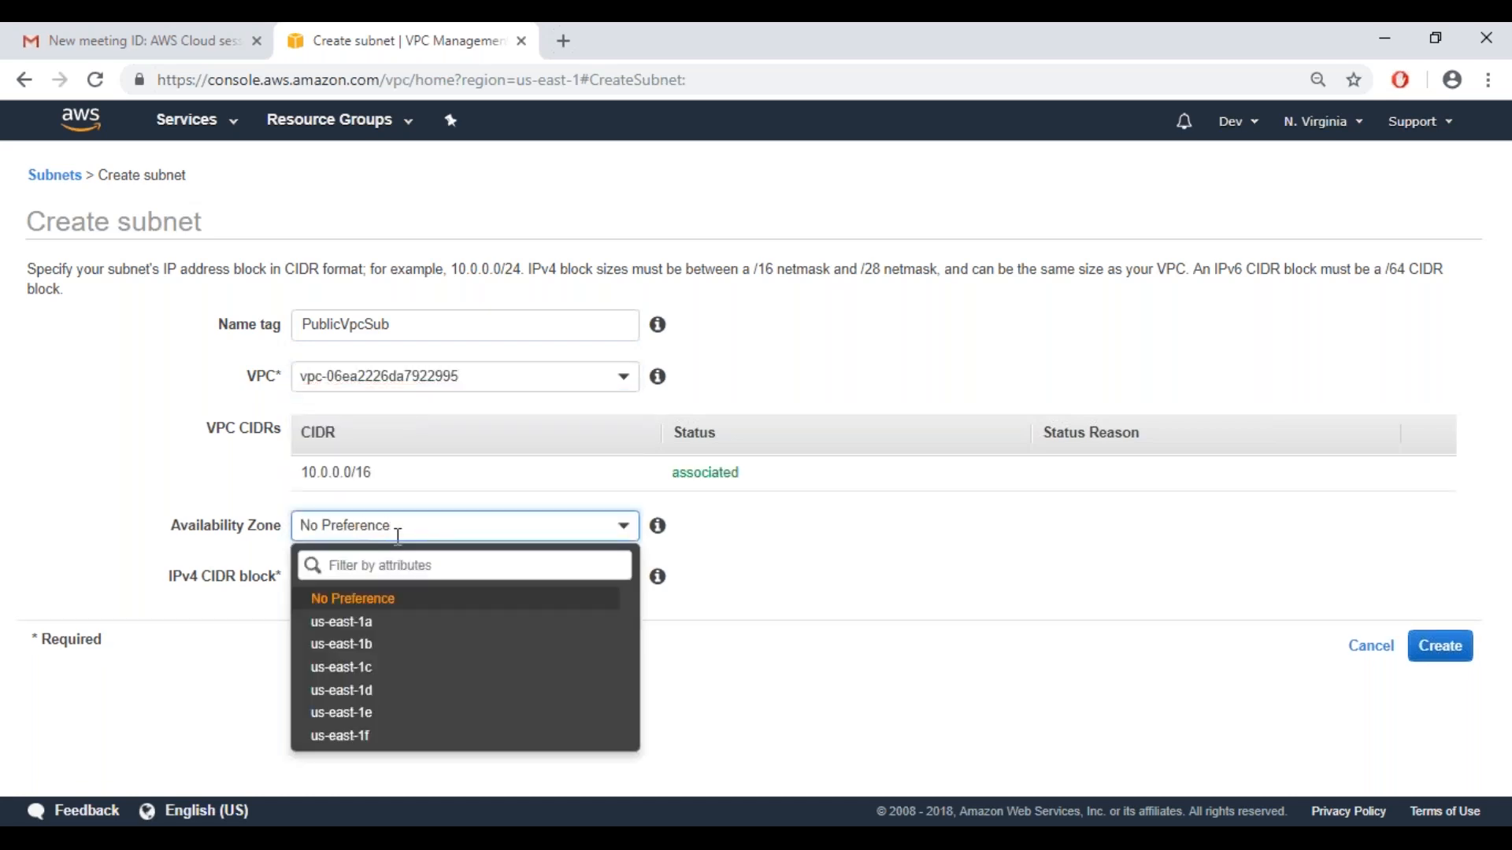
pyautogui.click(371, 739)
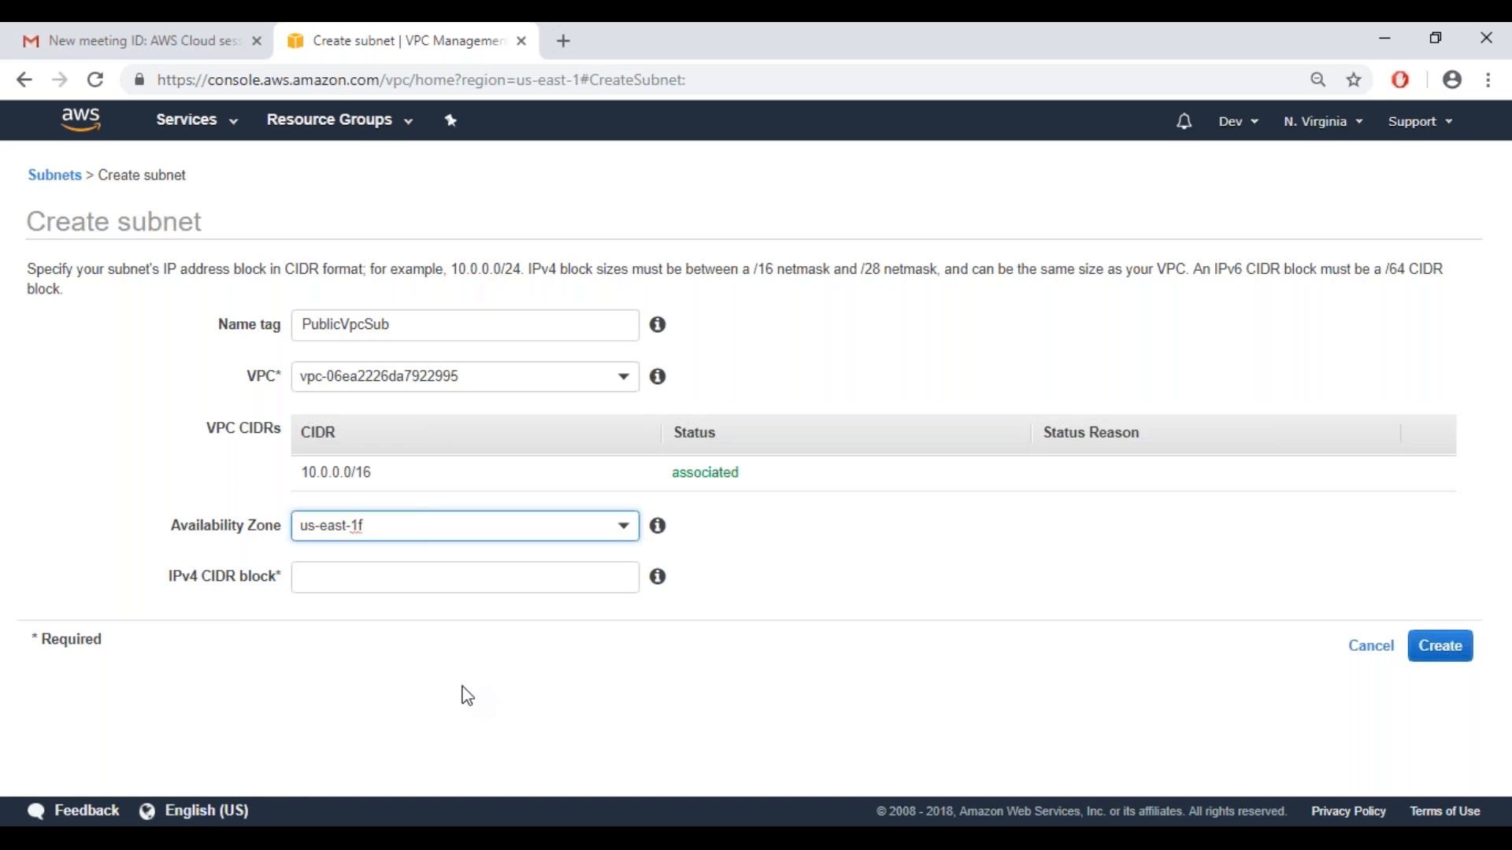
# Set the public subnet's IPv4 CIDR block to 10.0.2.0/24, create it, and return to the subnet list
pyautogui.click(370, 587)
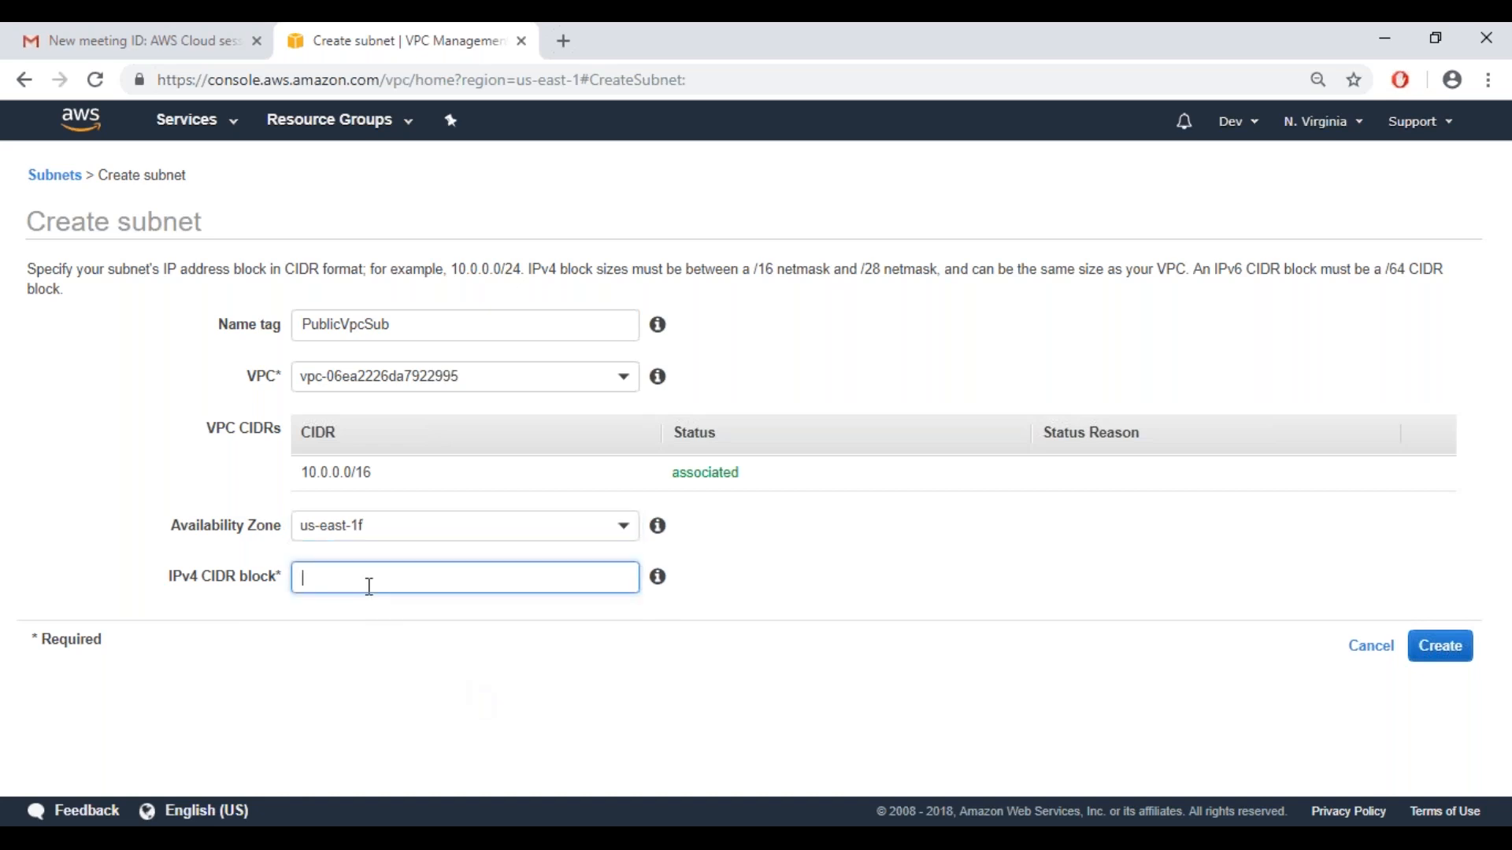
pyautogui.write('10')
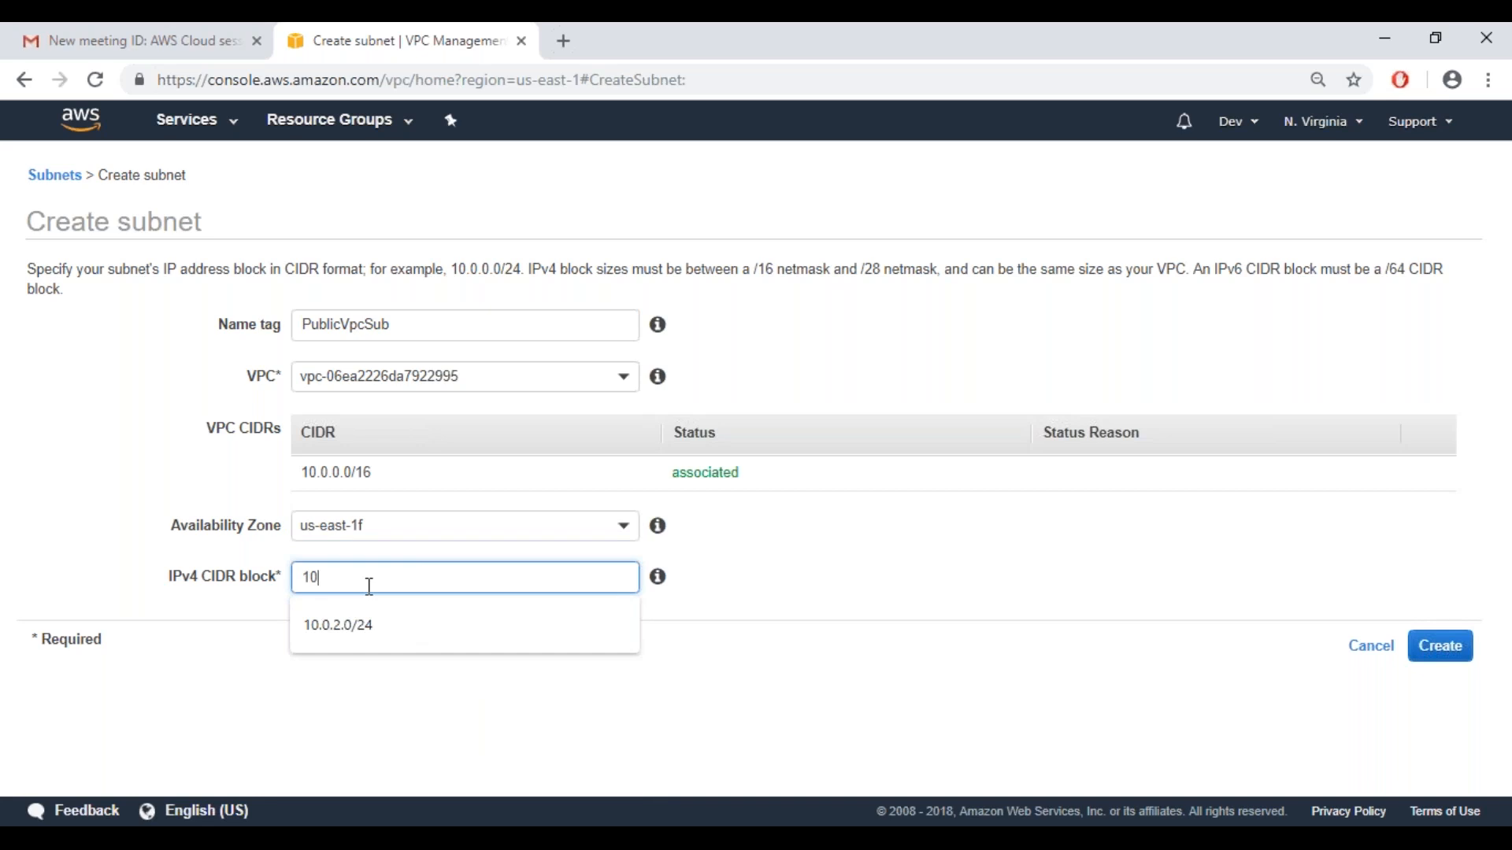
pyautogui.press('Down')
pyautogui.press('Return')
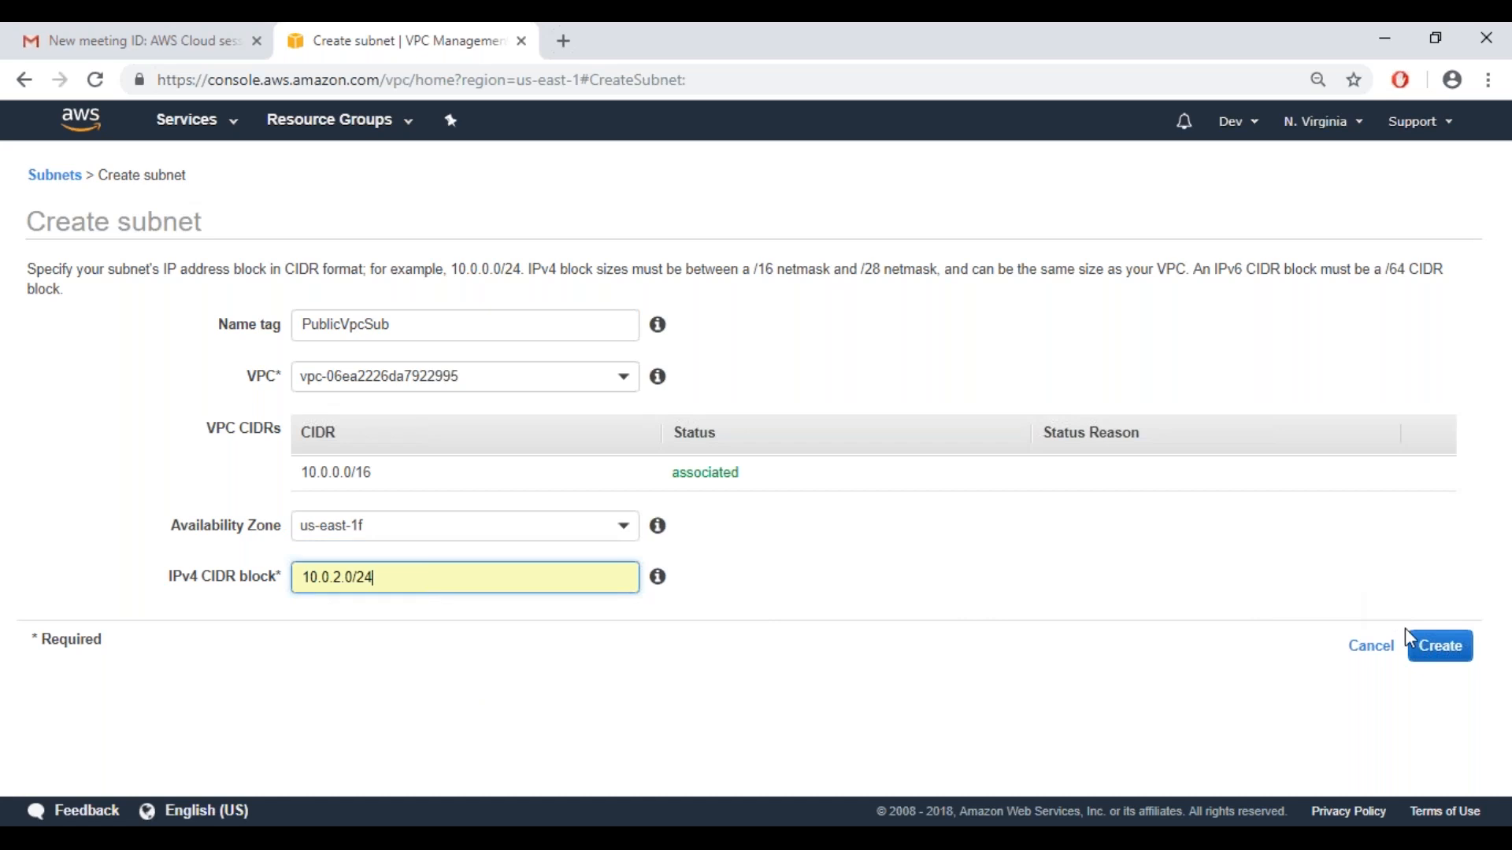
pyautogui.click(1444, 649)
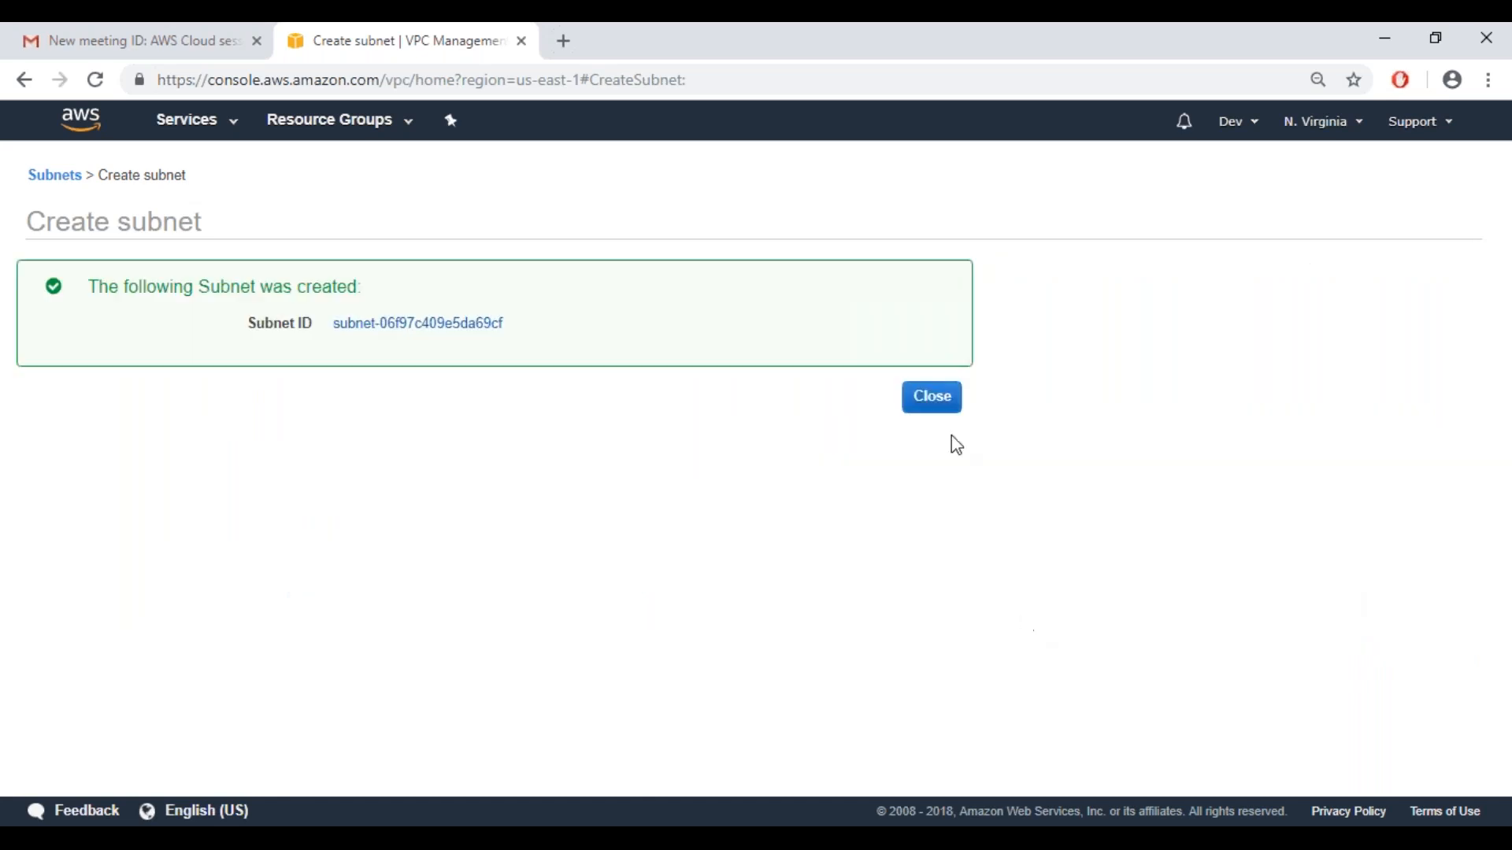
pyautogui.click(930, 399)
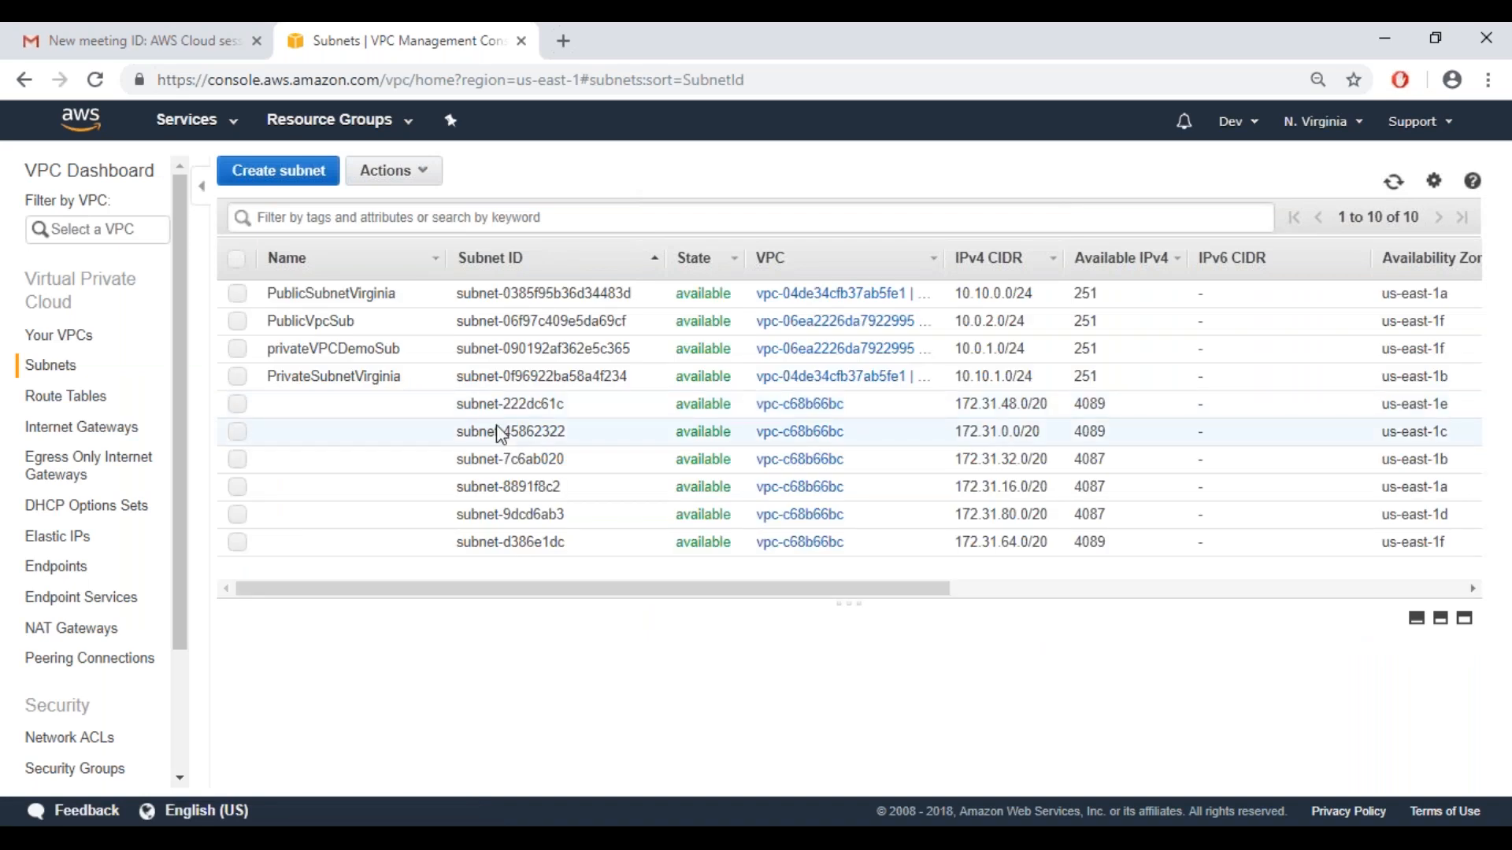
# Enlarge the subnet details area and compare the descriptions of PublicVpcSub and privateVPCDemoSub
pyautogui.click(343, 352)
pyautogui.click(343, 321)
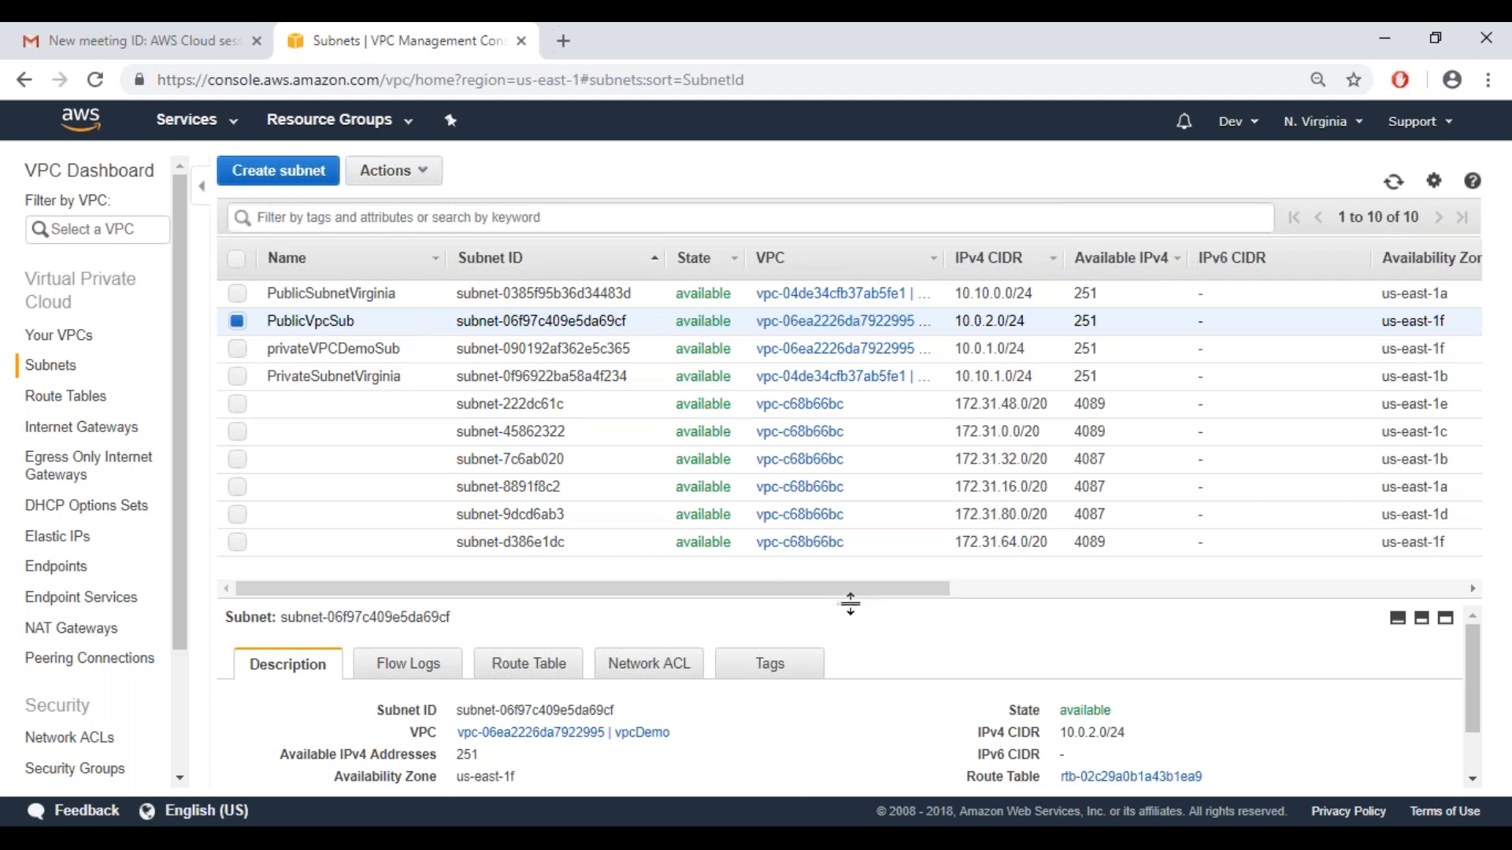
pyautogui.moveTo(850, 604); pyautogui.dragTo(838, 483)
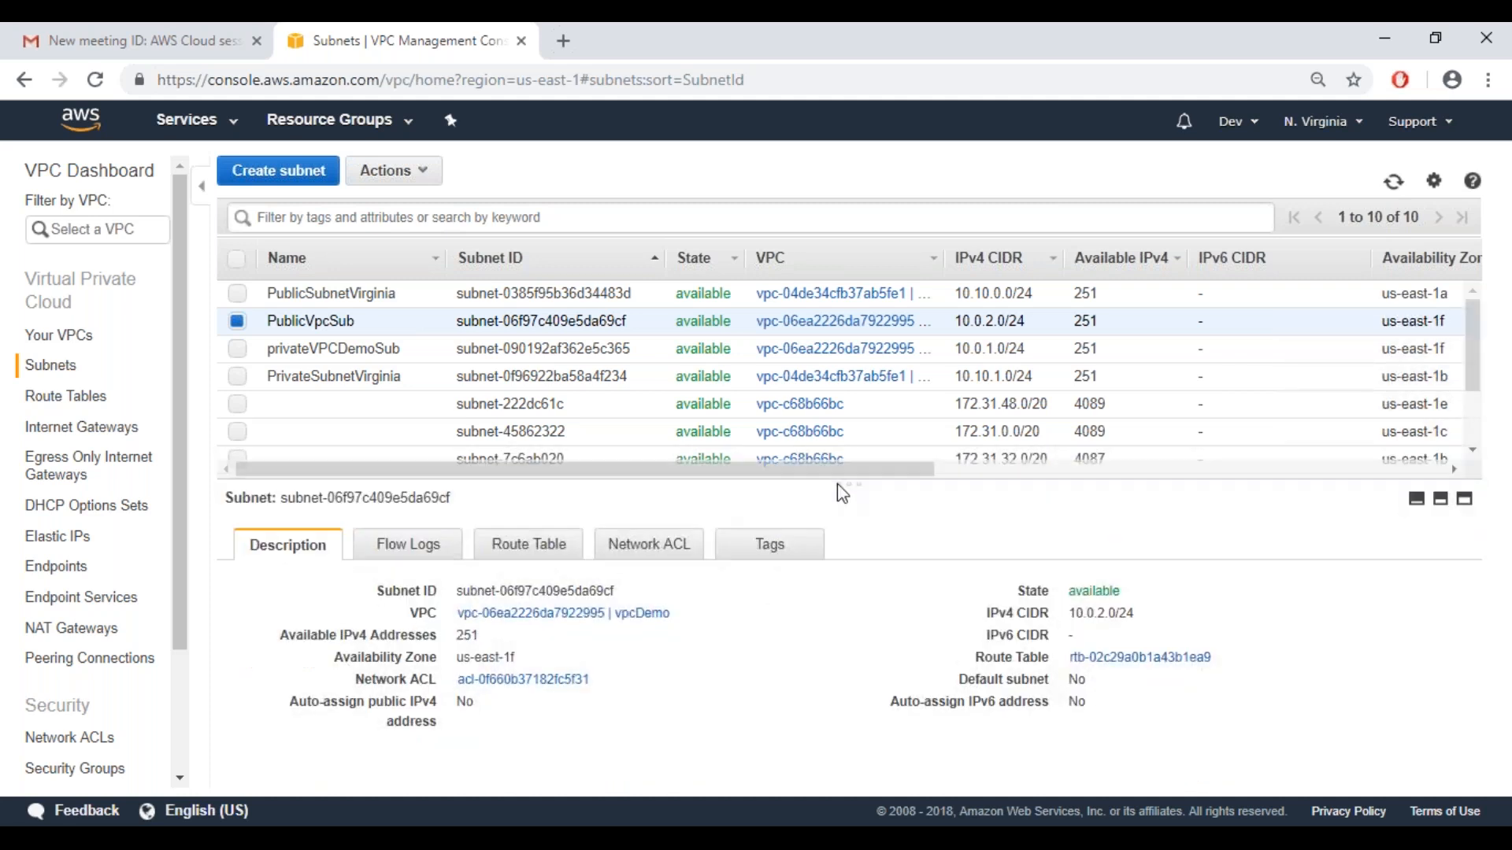
pyautogui.click(287, 348)
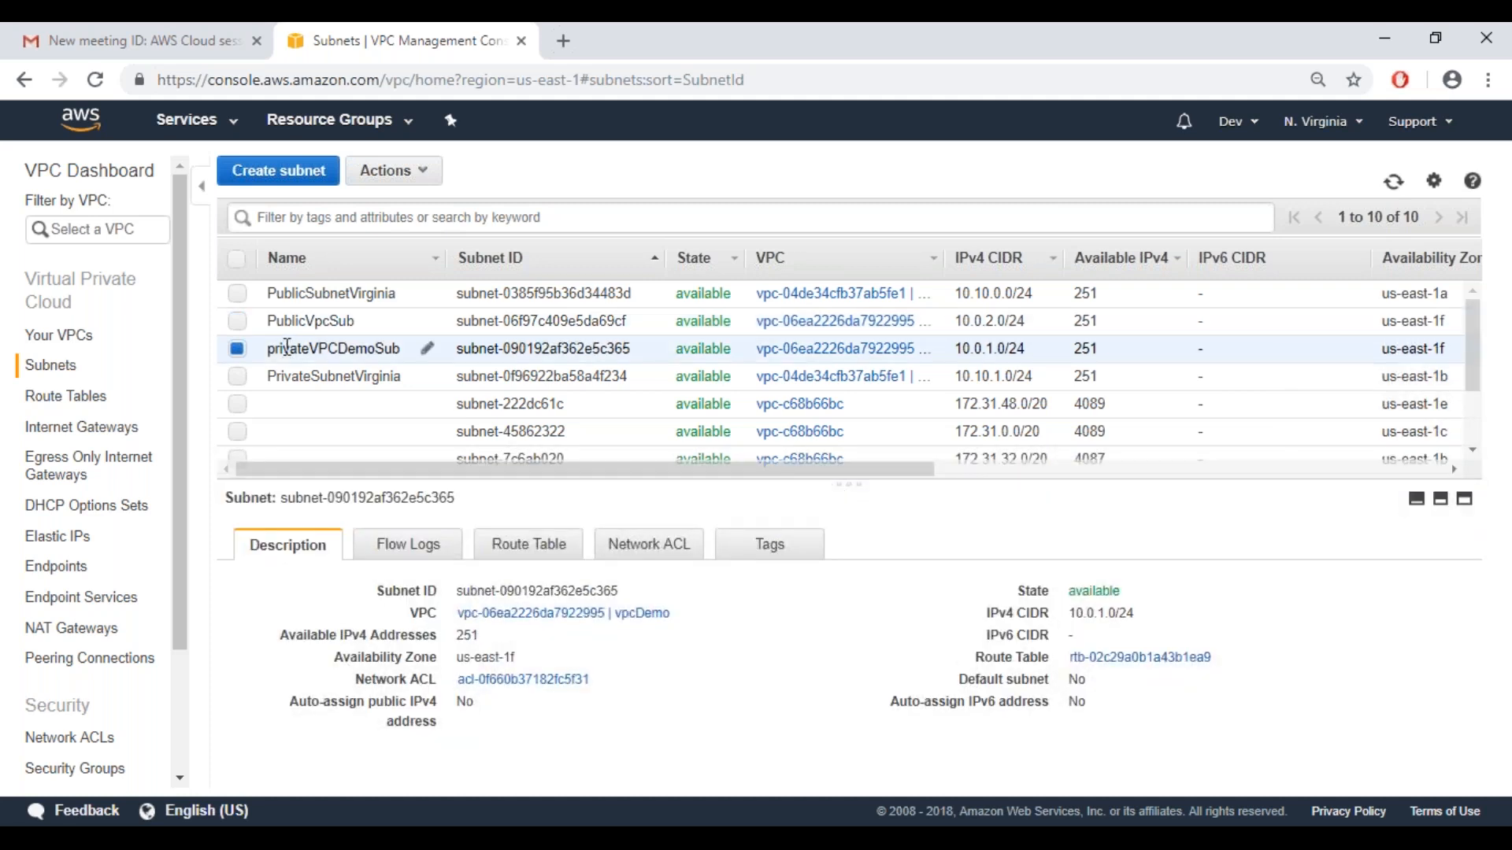
pyautogui.press('Up')
pyautogui.press('Down')
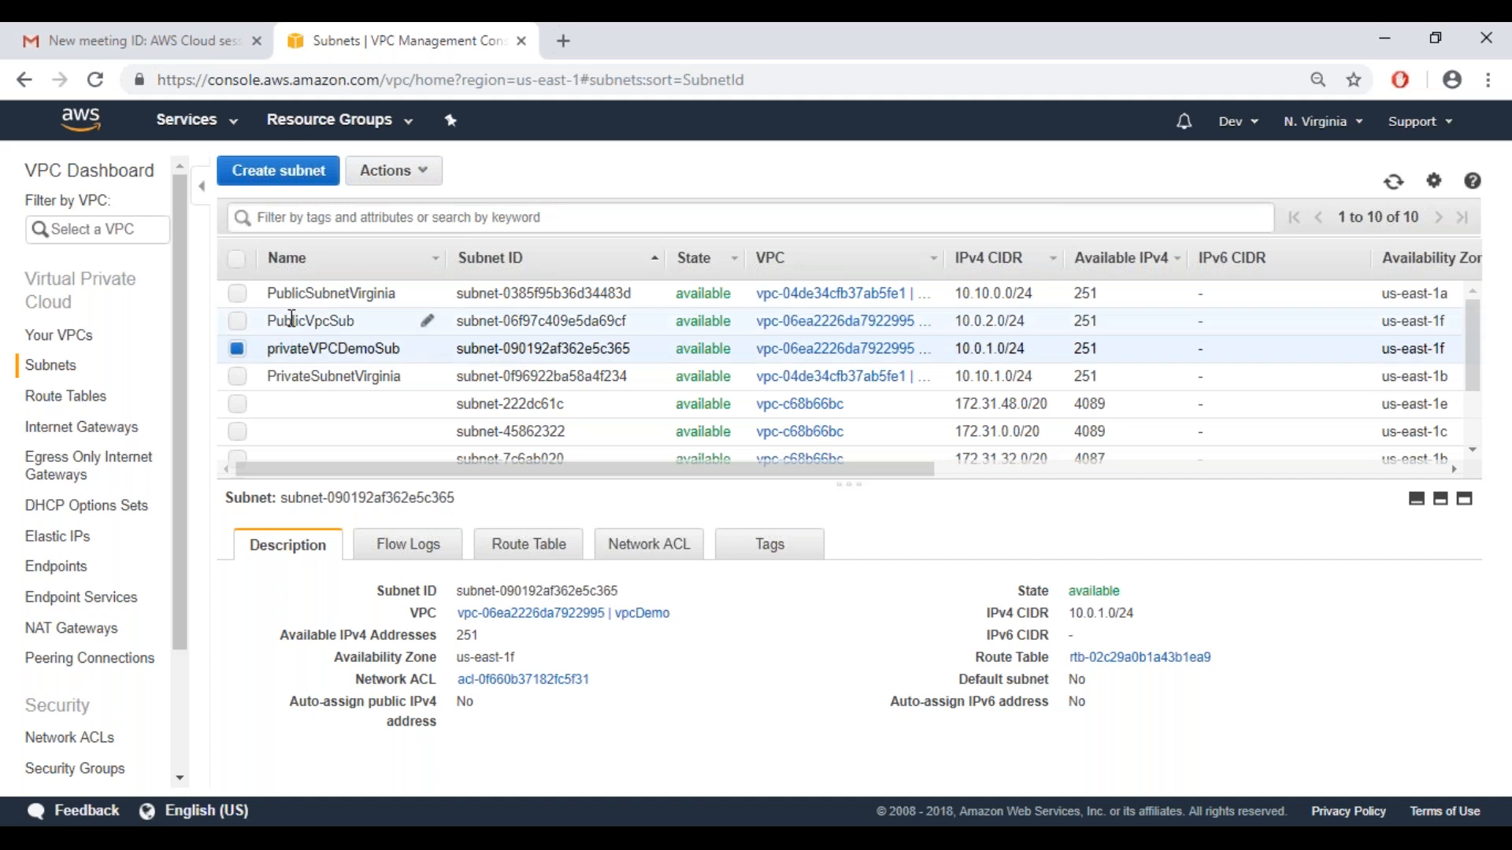
pyautogui.click(291, 320)
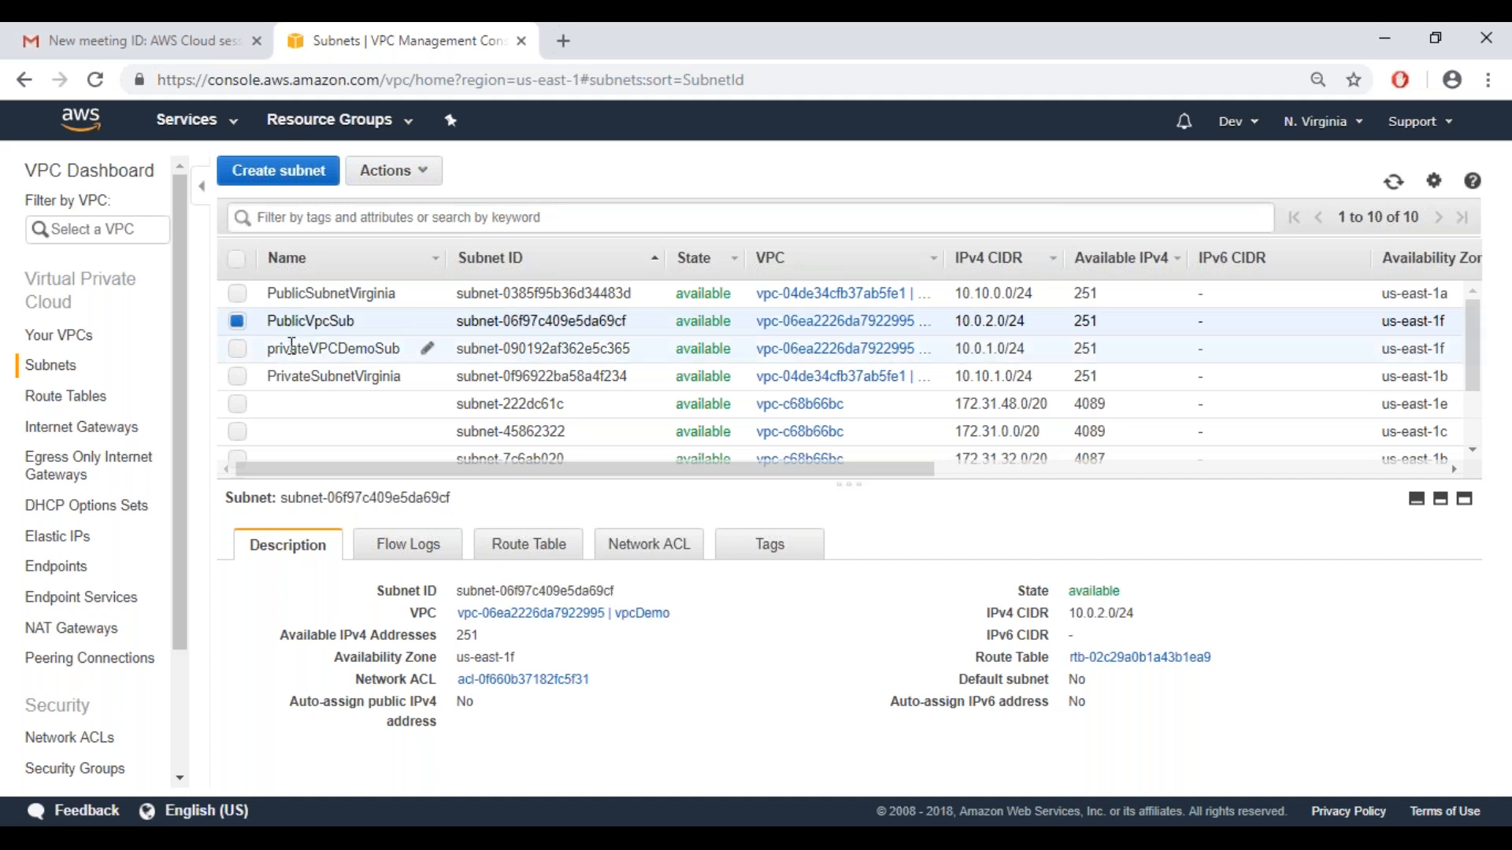
pyautogui.click(291, 347)
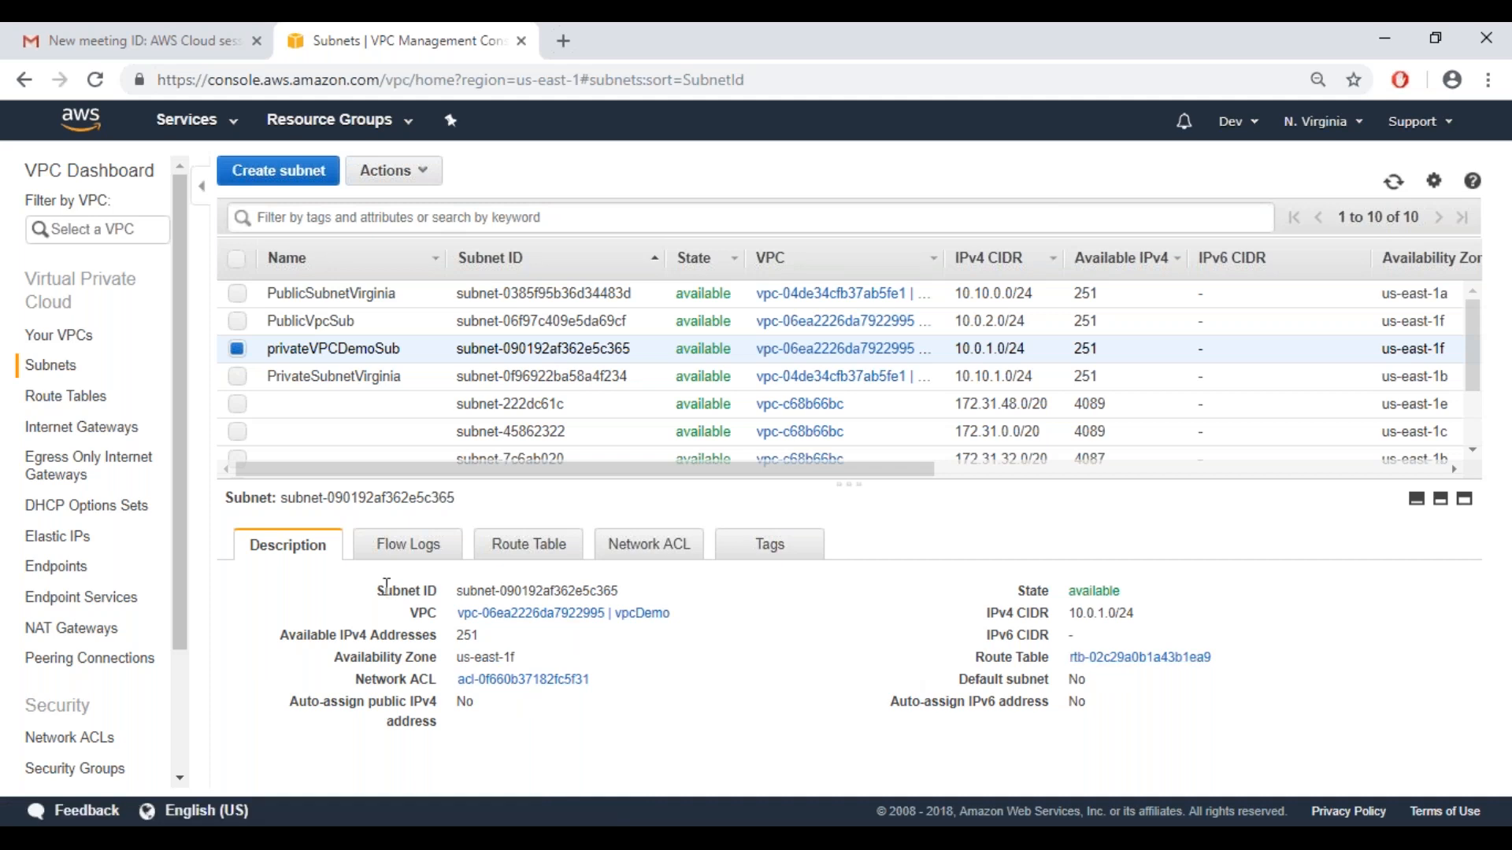
# Examine privateVPCDemoSub's flow logs, route table, and the inbound and outbound rules of its network ACL
pyautogui.click(393, 552)
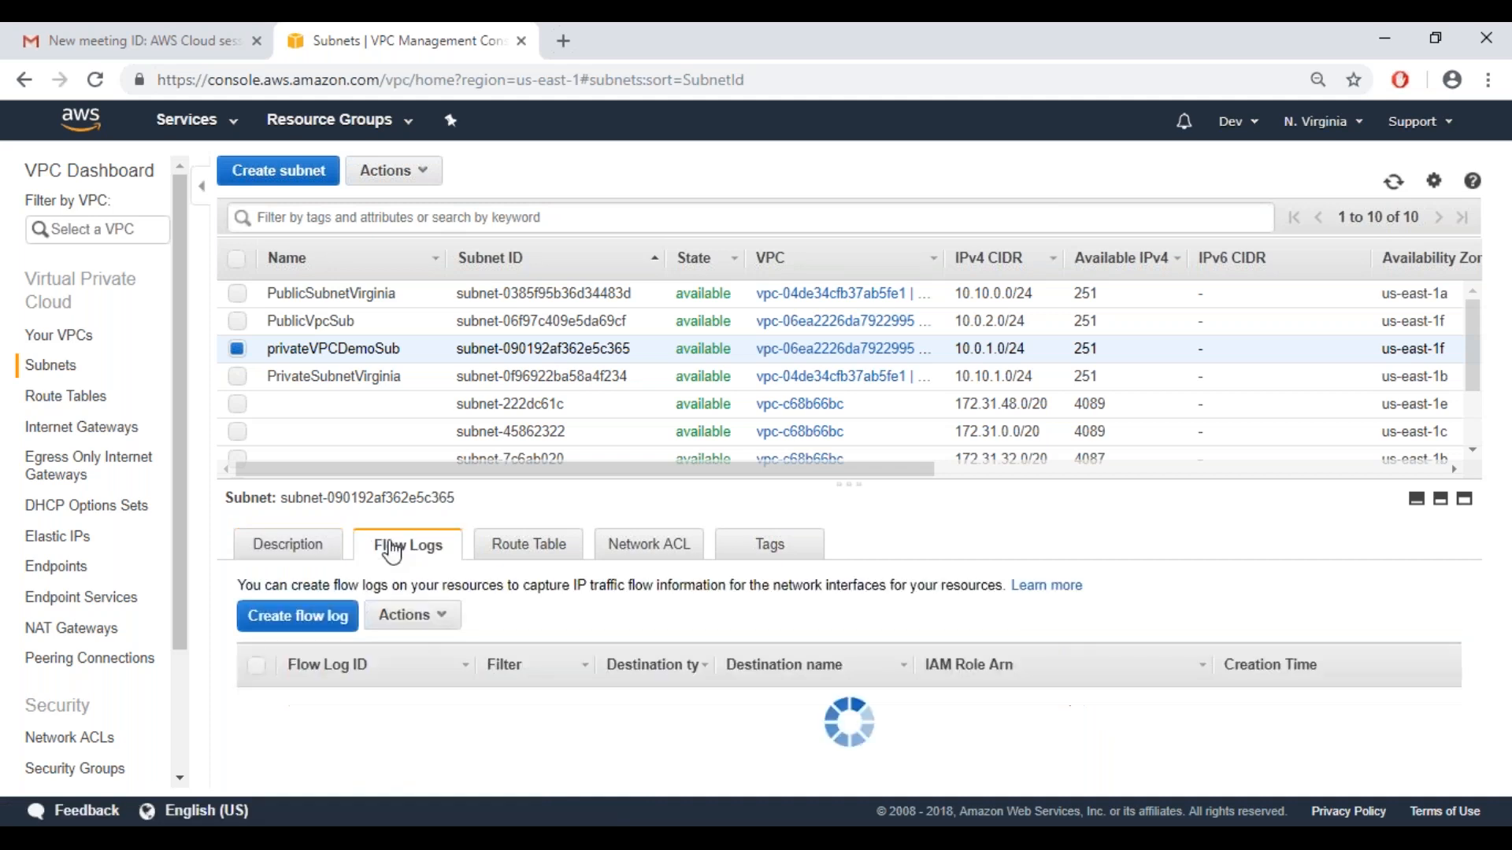
pyautogui.click(556, 559)
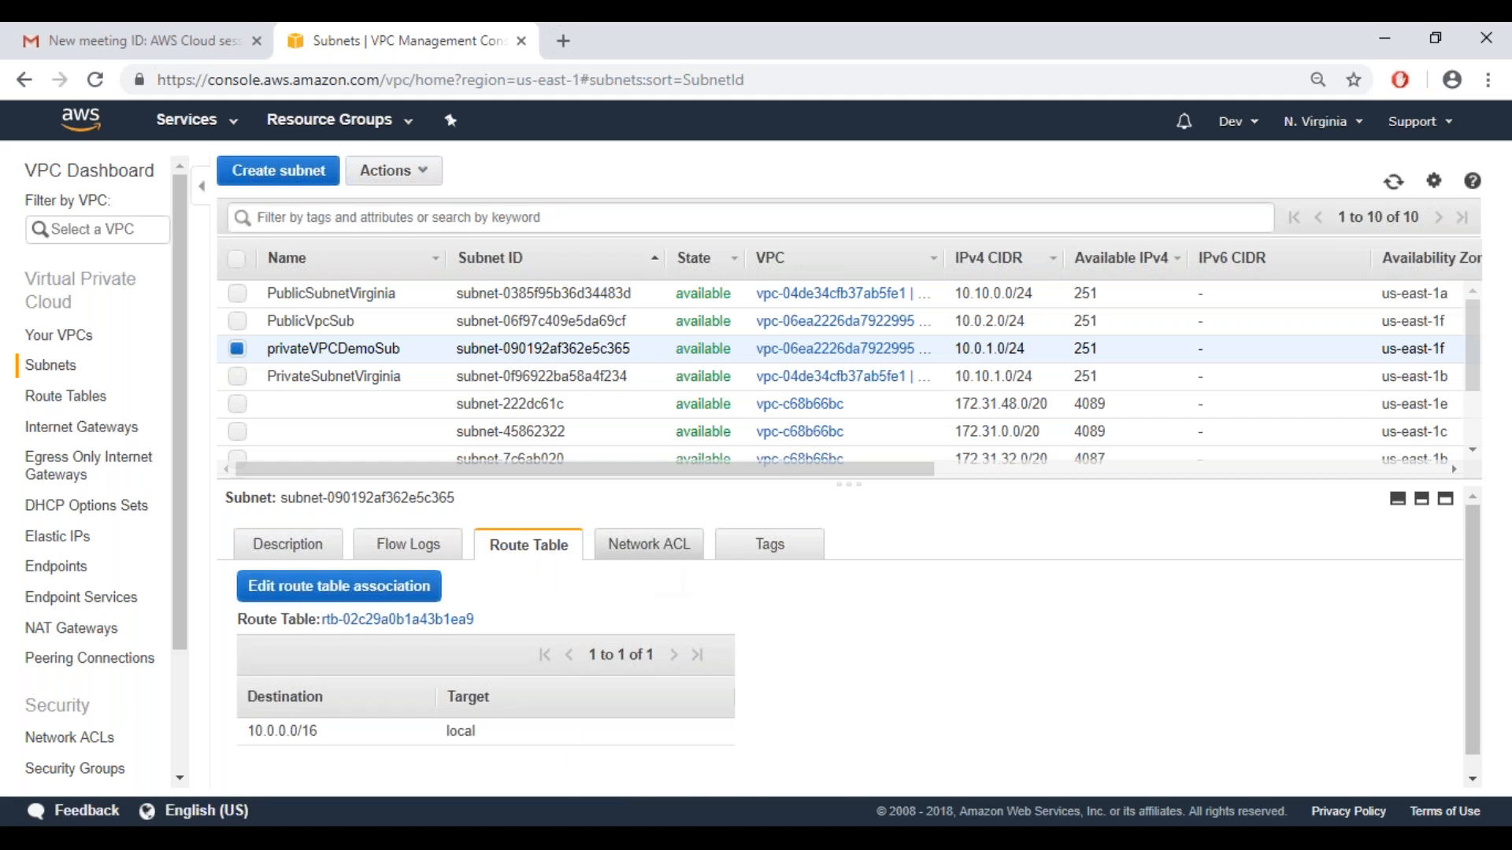
pyautogui.click(666, 550)
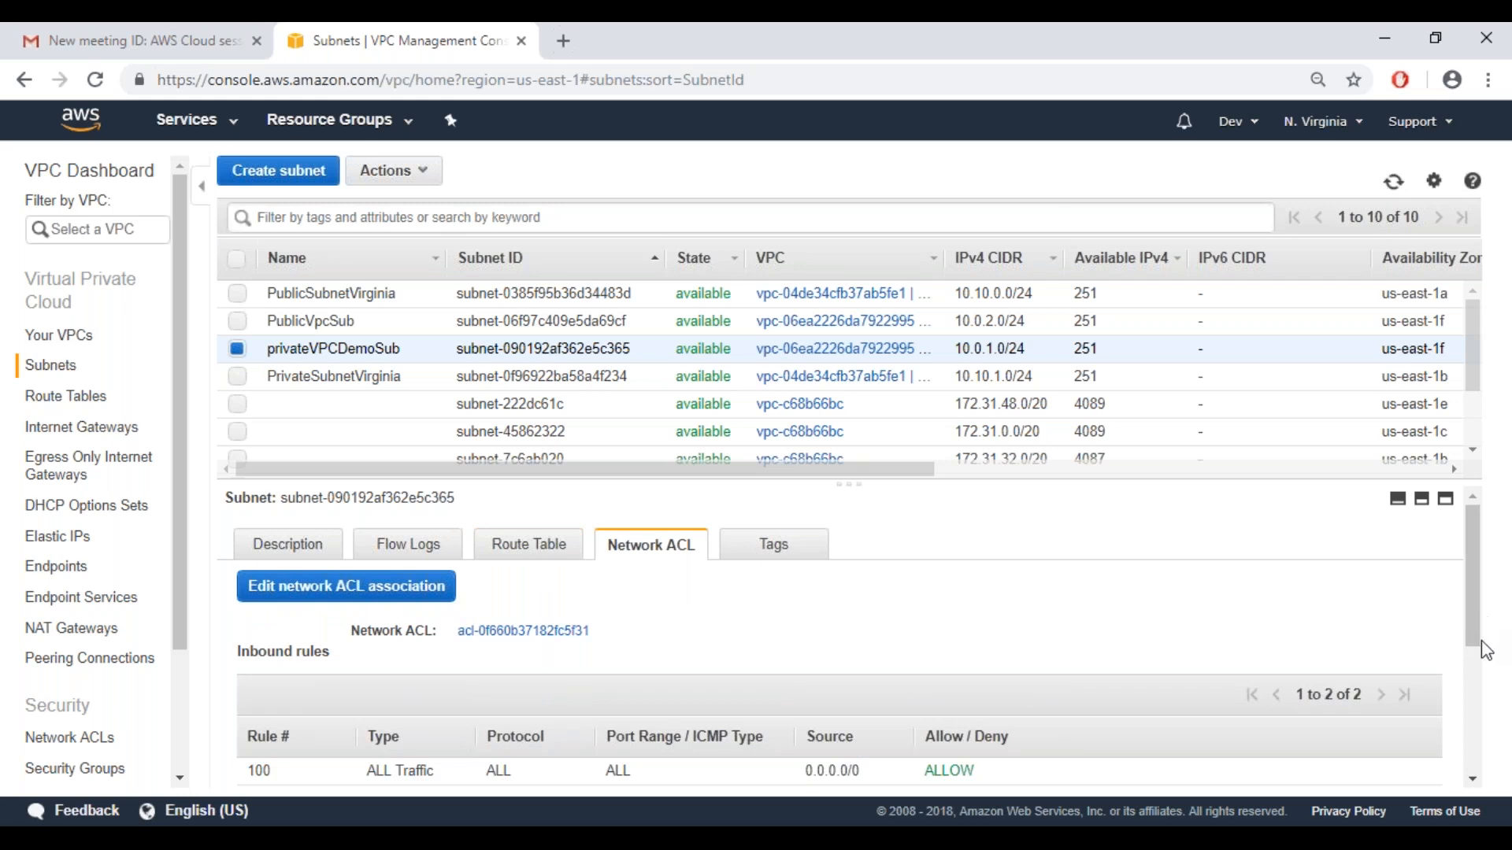
pyautogui.moveTo(1486, 650); pyautogui.dragTo(1471, 726)
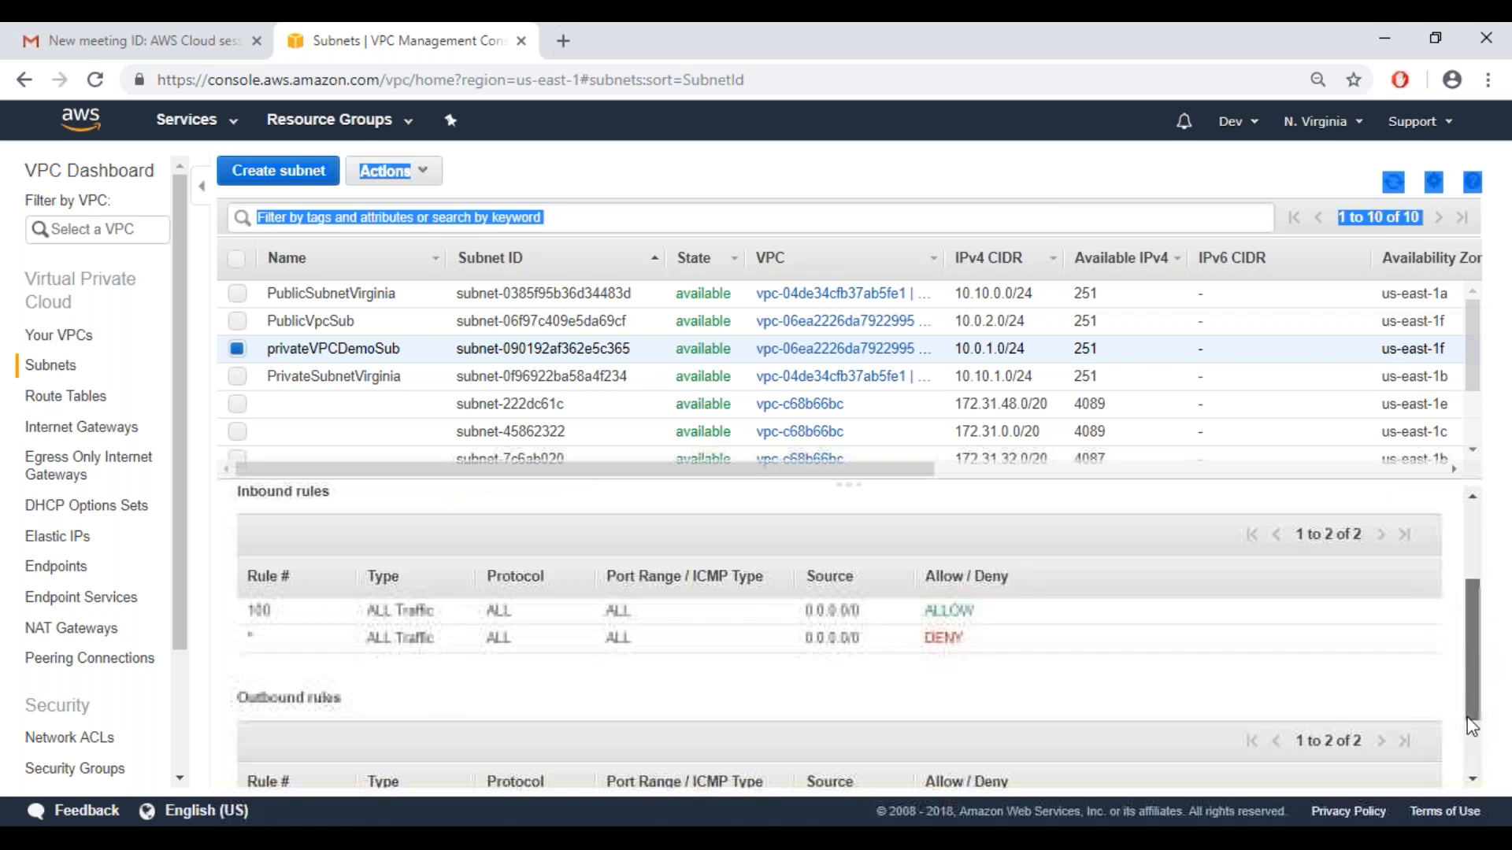
pyautogui.scroll(-3, 1470, 718)
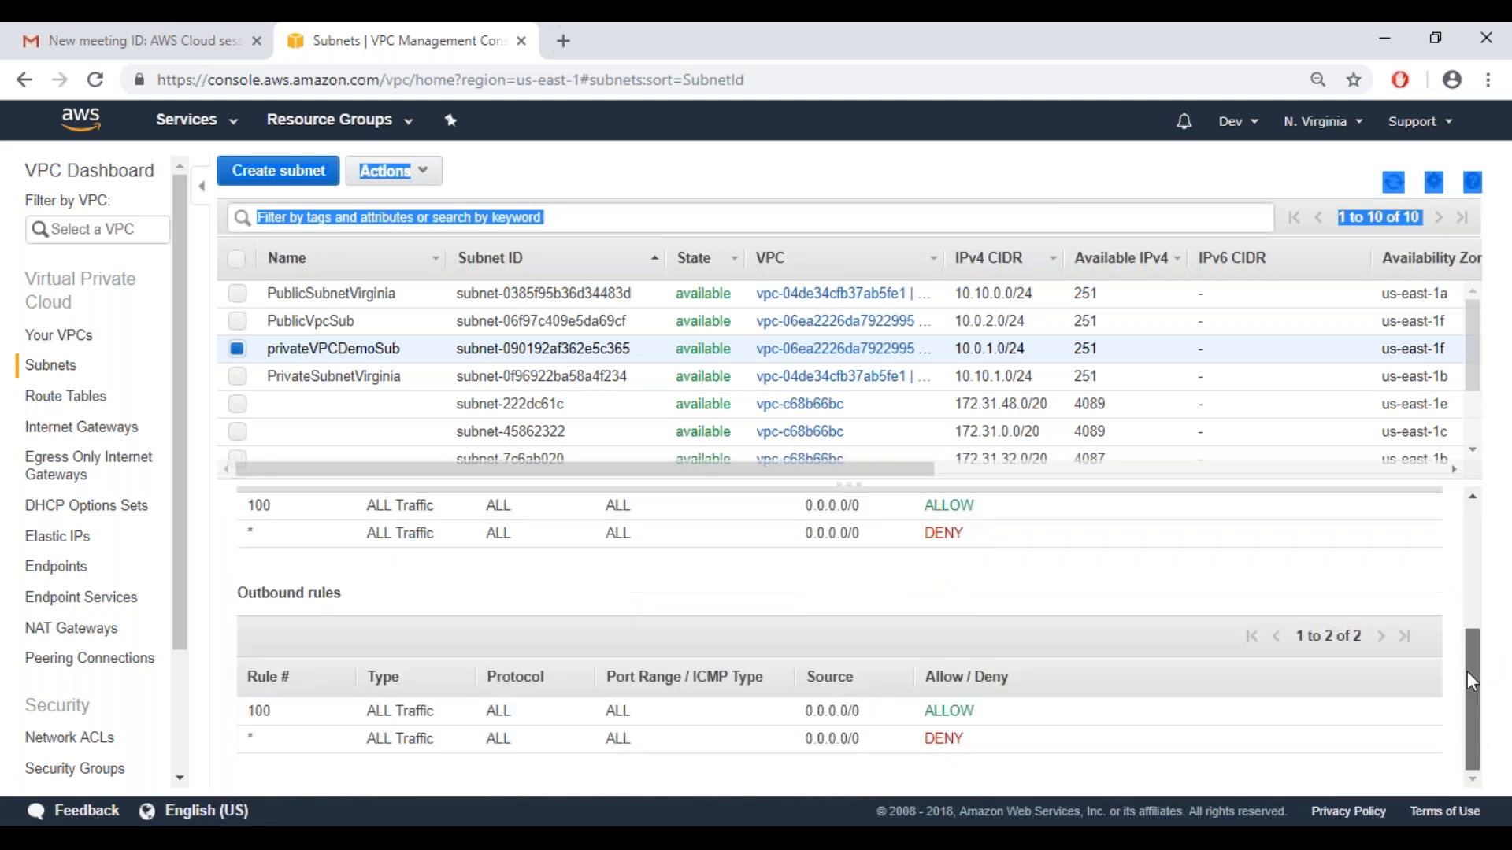
pyautogui.scroll(5, 1467, 671)
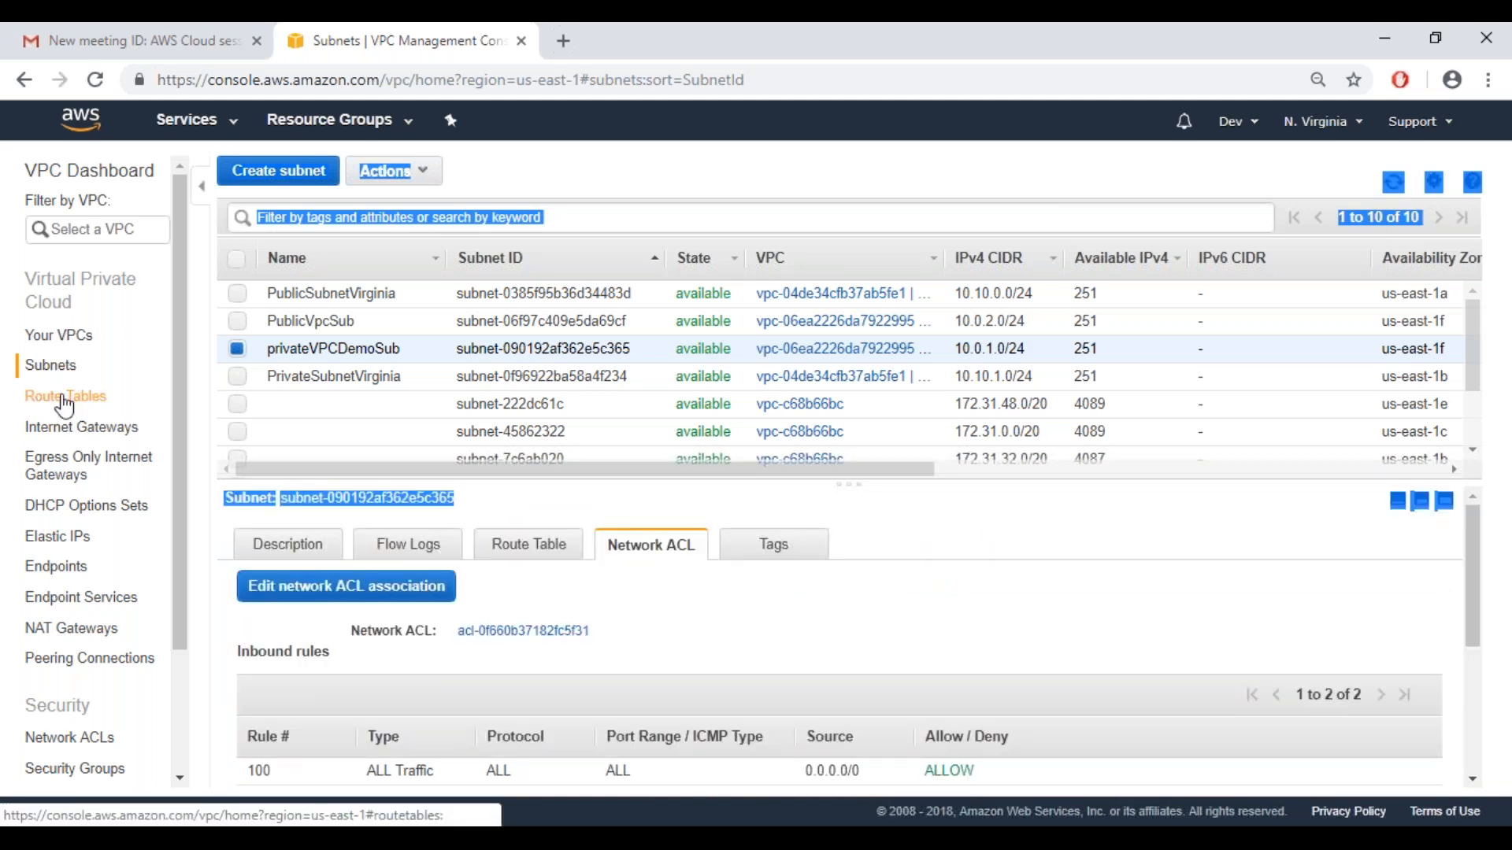
# Start creating a route table with the name tag RouteVPCDemo and assign it to the vpcDemo VPC
pyautogui.click(66, 398)
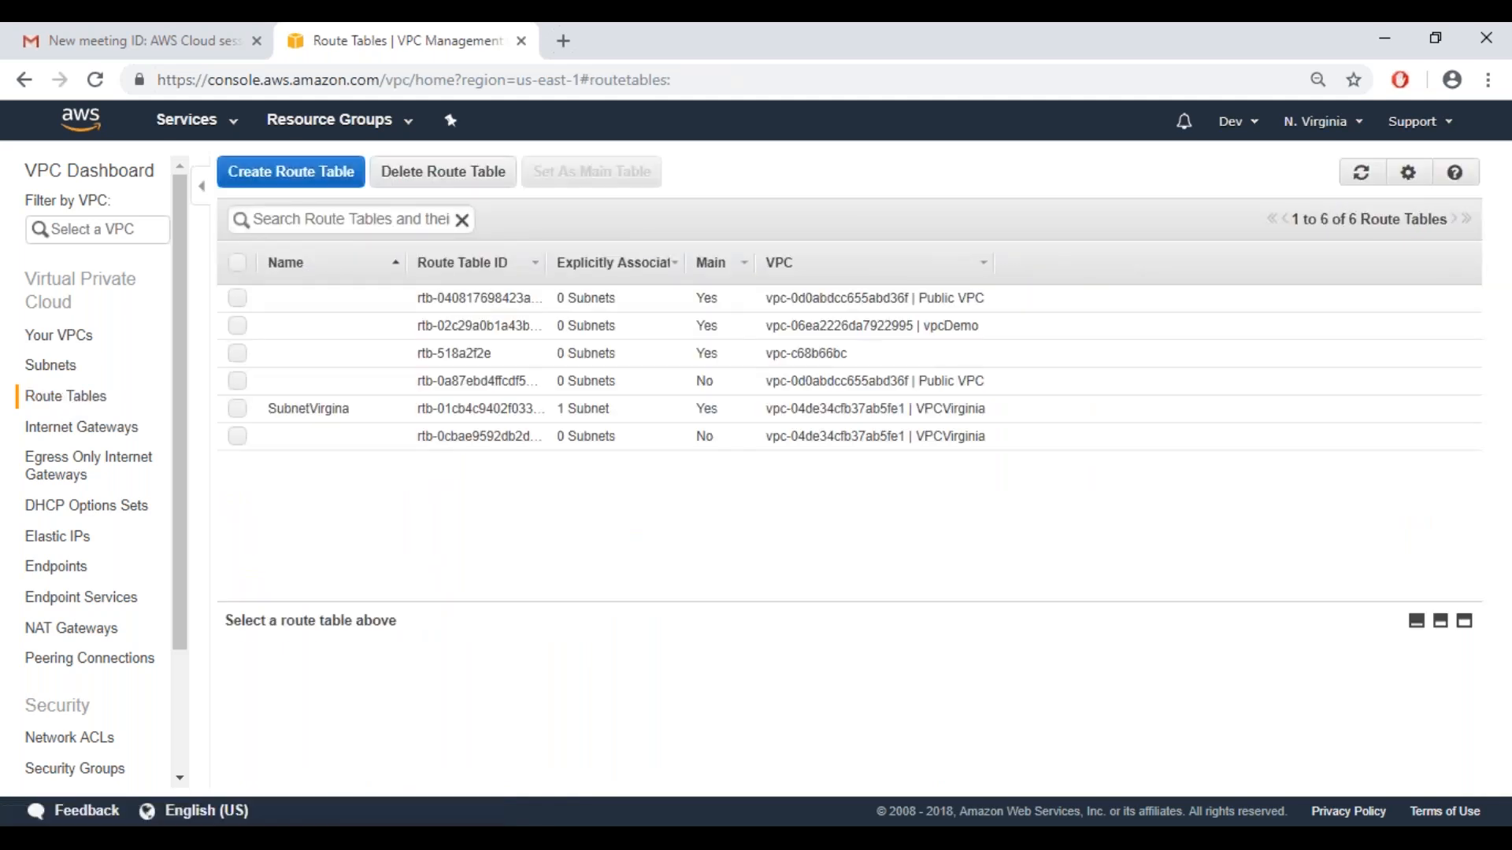
pyautogui.click(306, 178)
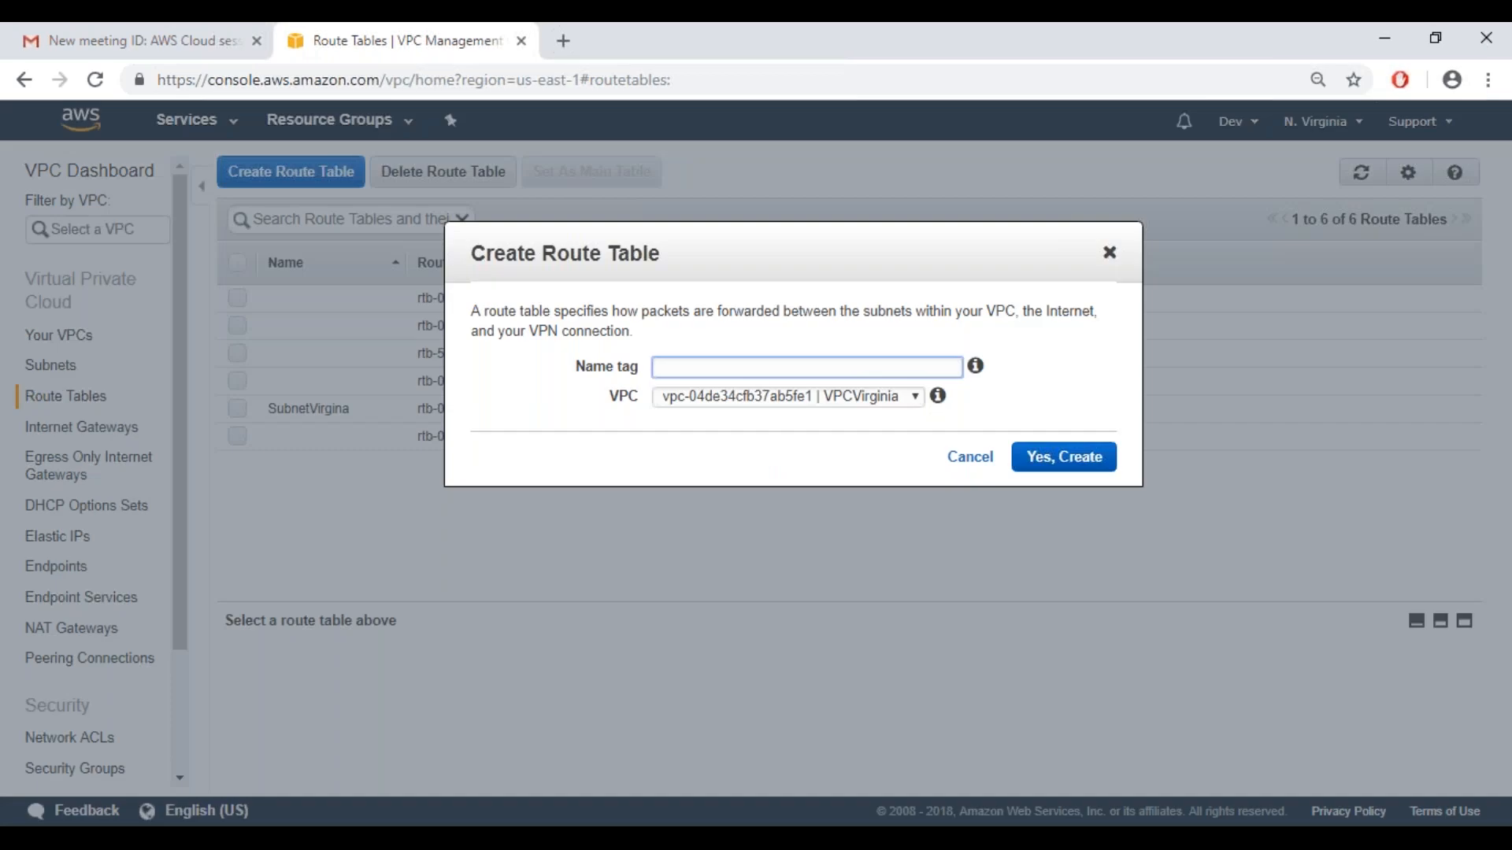
pyautogui.write('RouteVPCDemo')
pyautogui.click(843, 412)
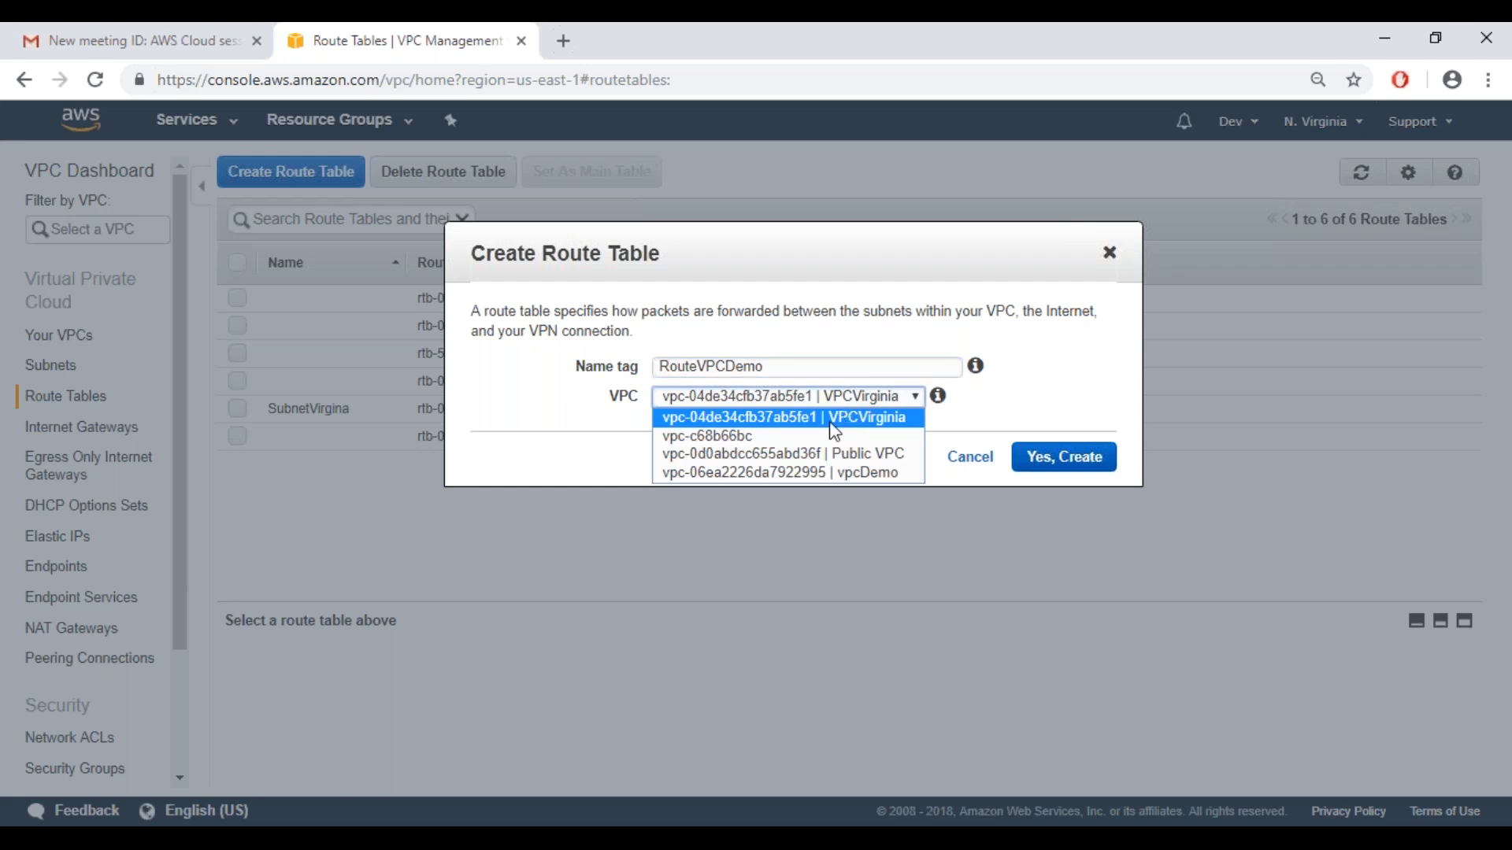
pyautogui.click(805, 470)
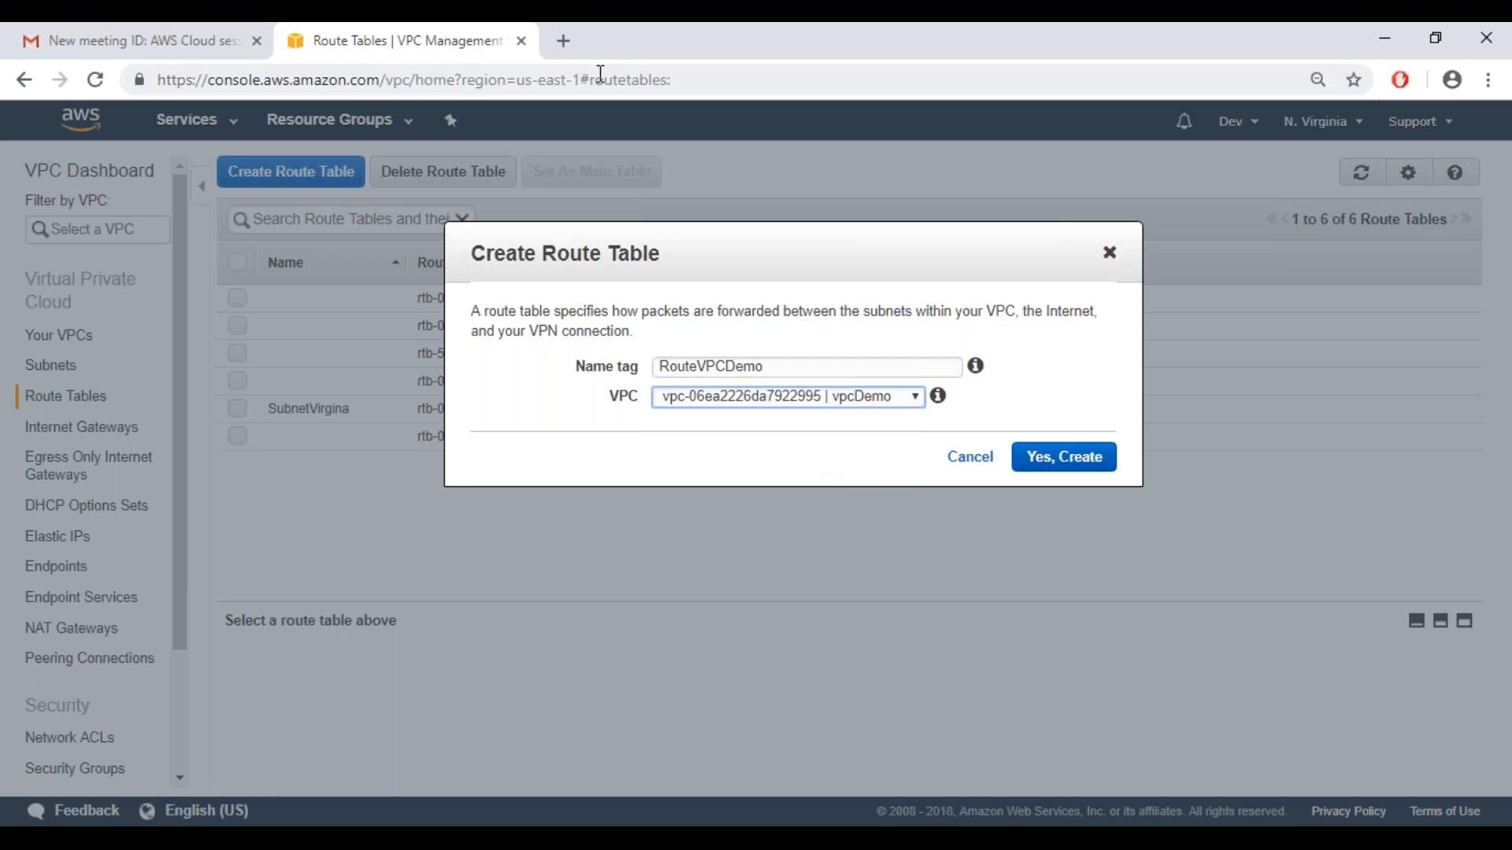
# Search Google for "router" in a new browser tab and look through the results
pyautogui.click(563, 41)
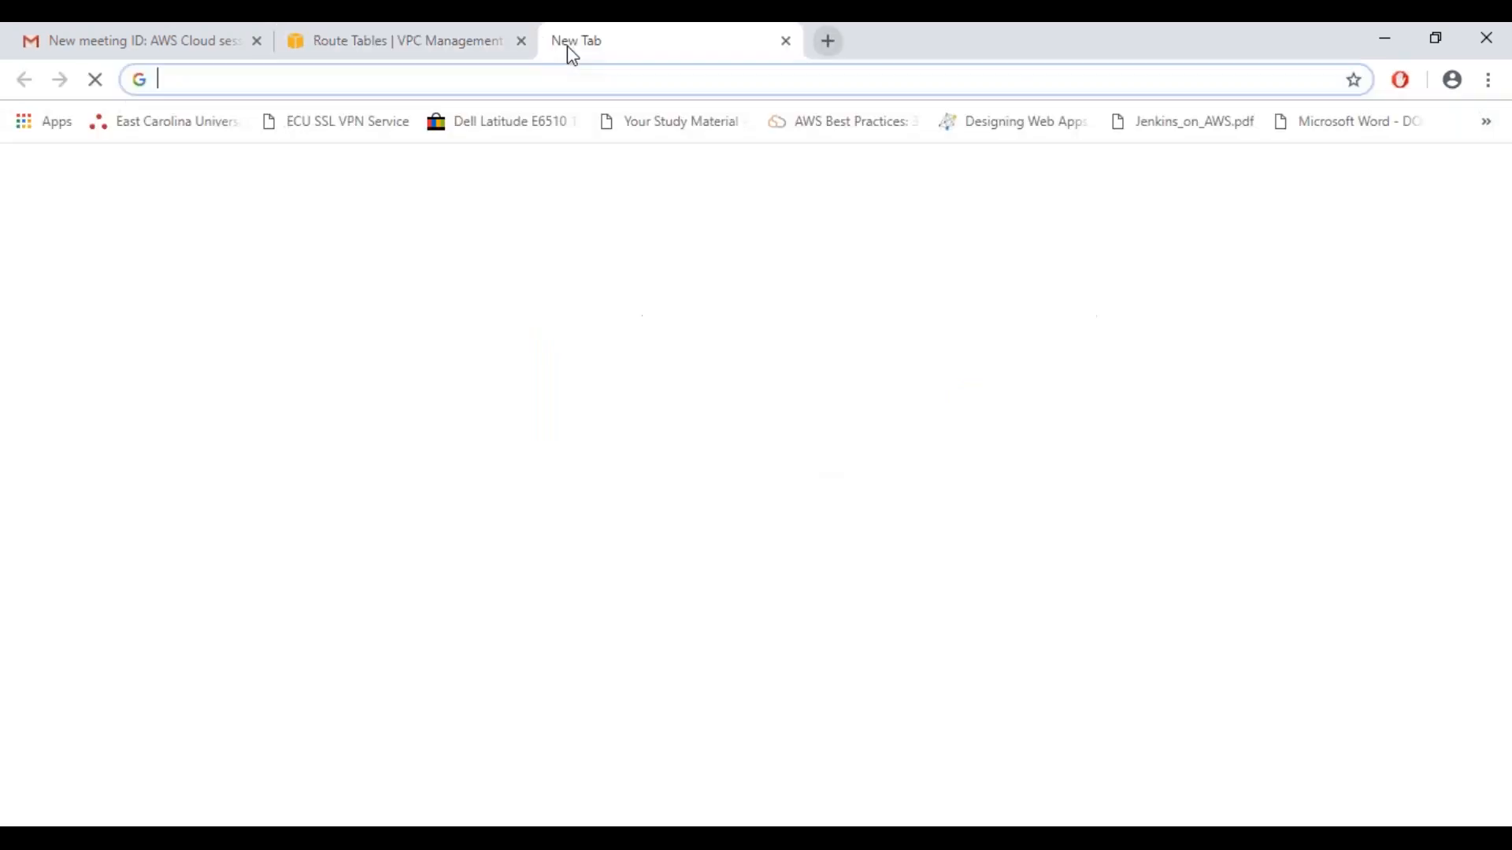
pyautogui.write('google.com')
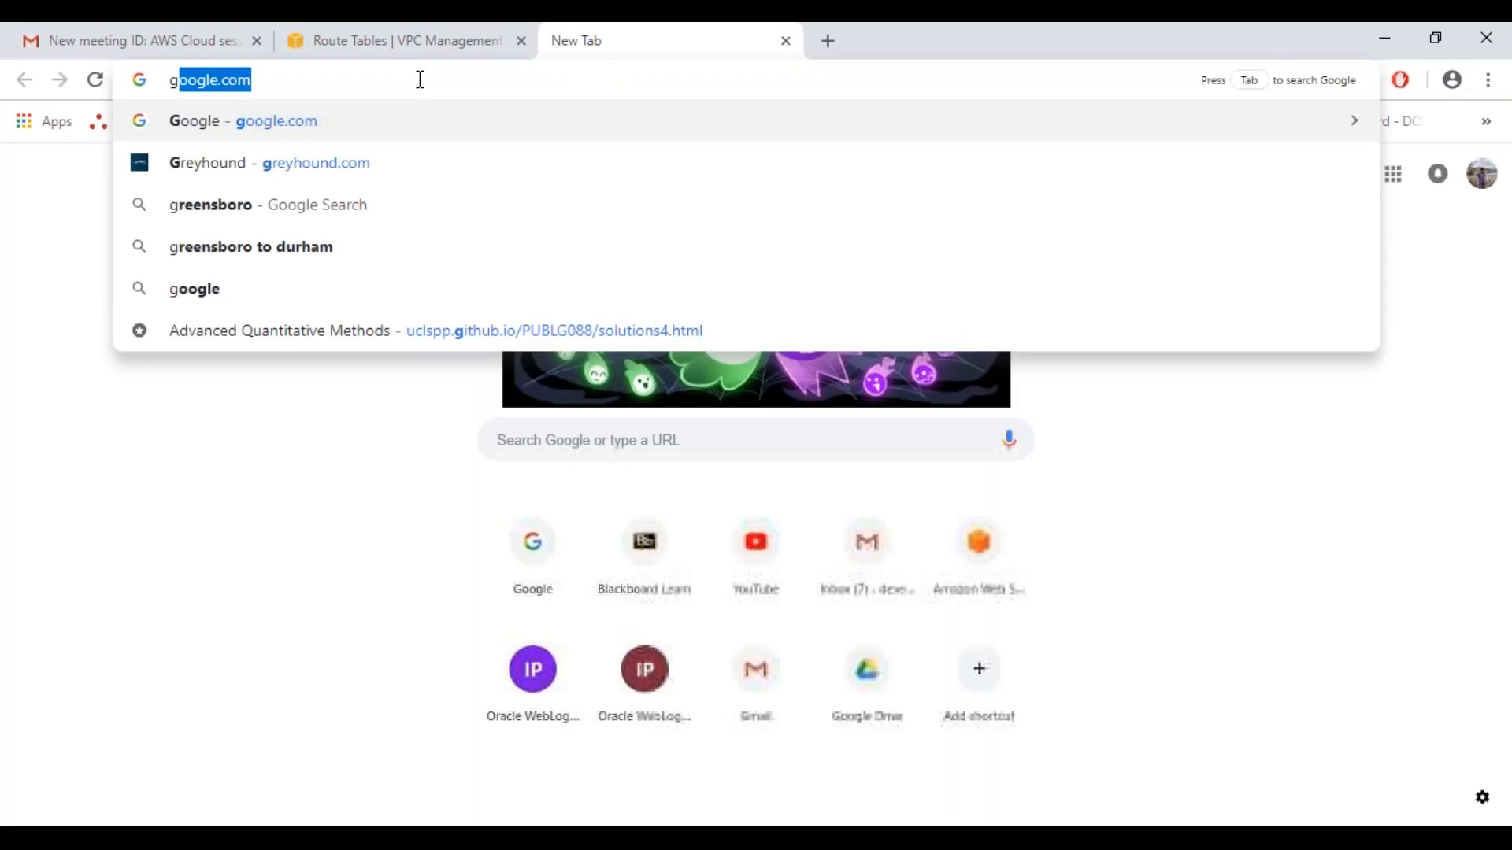
pyautogui.press('Return')
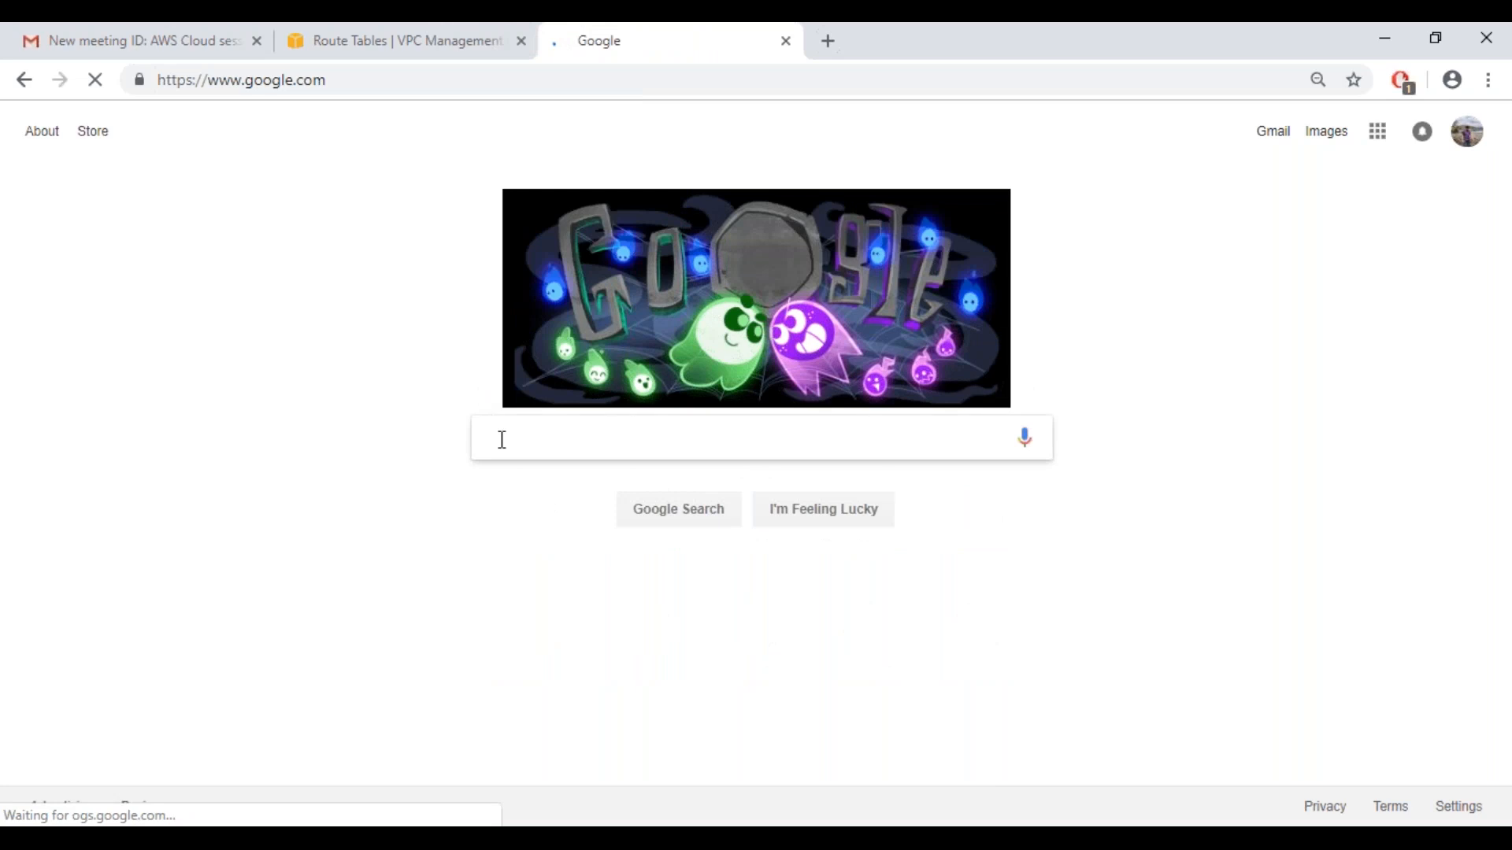
pyautogui.write('router')
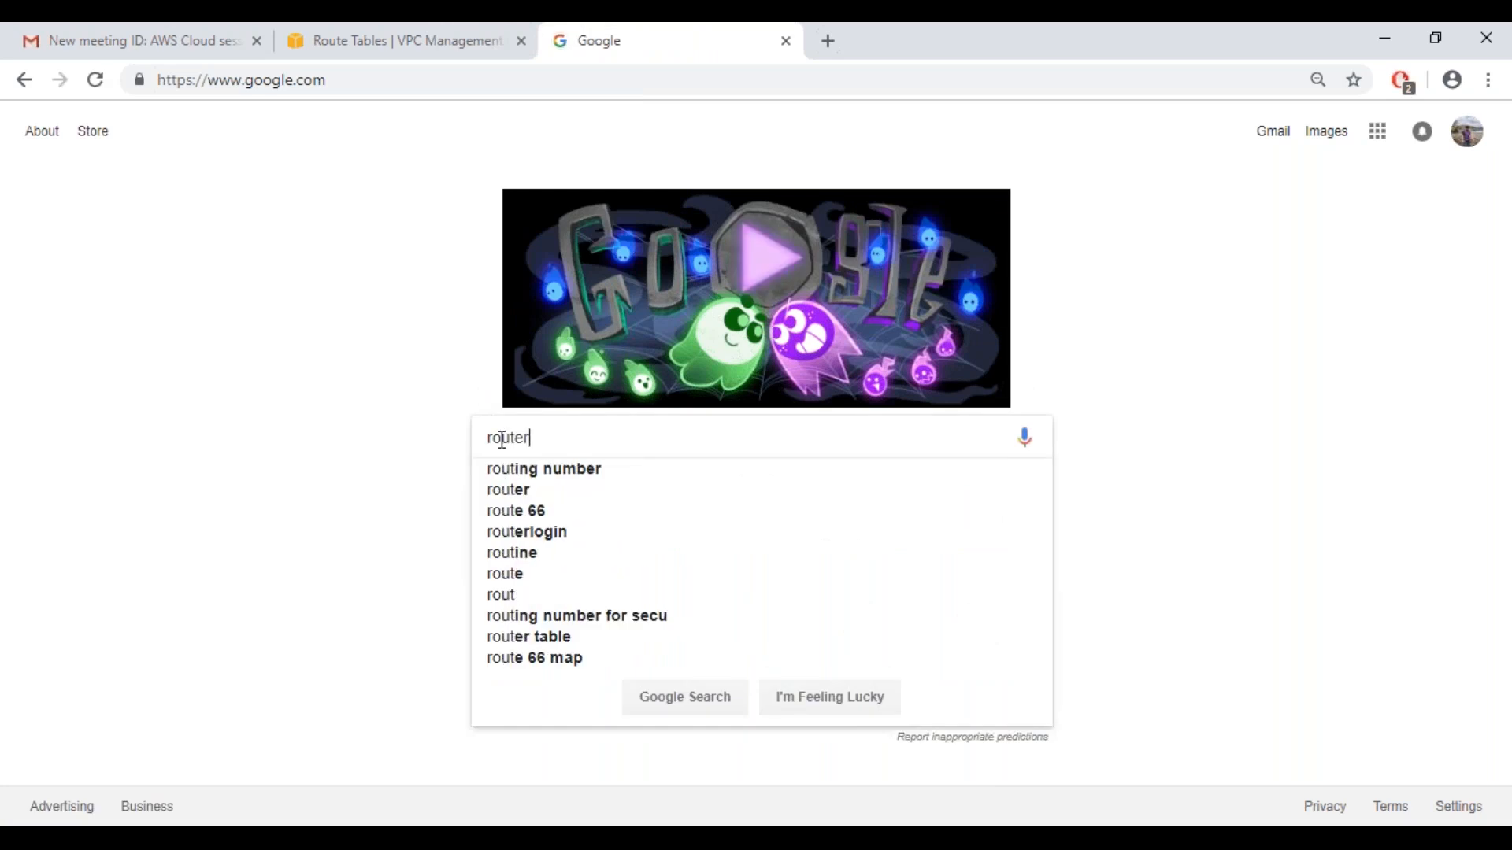
pyautogui.press('Return')
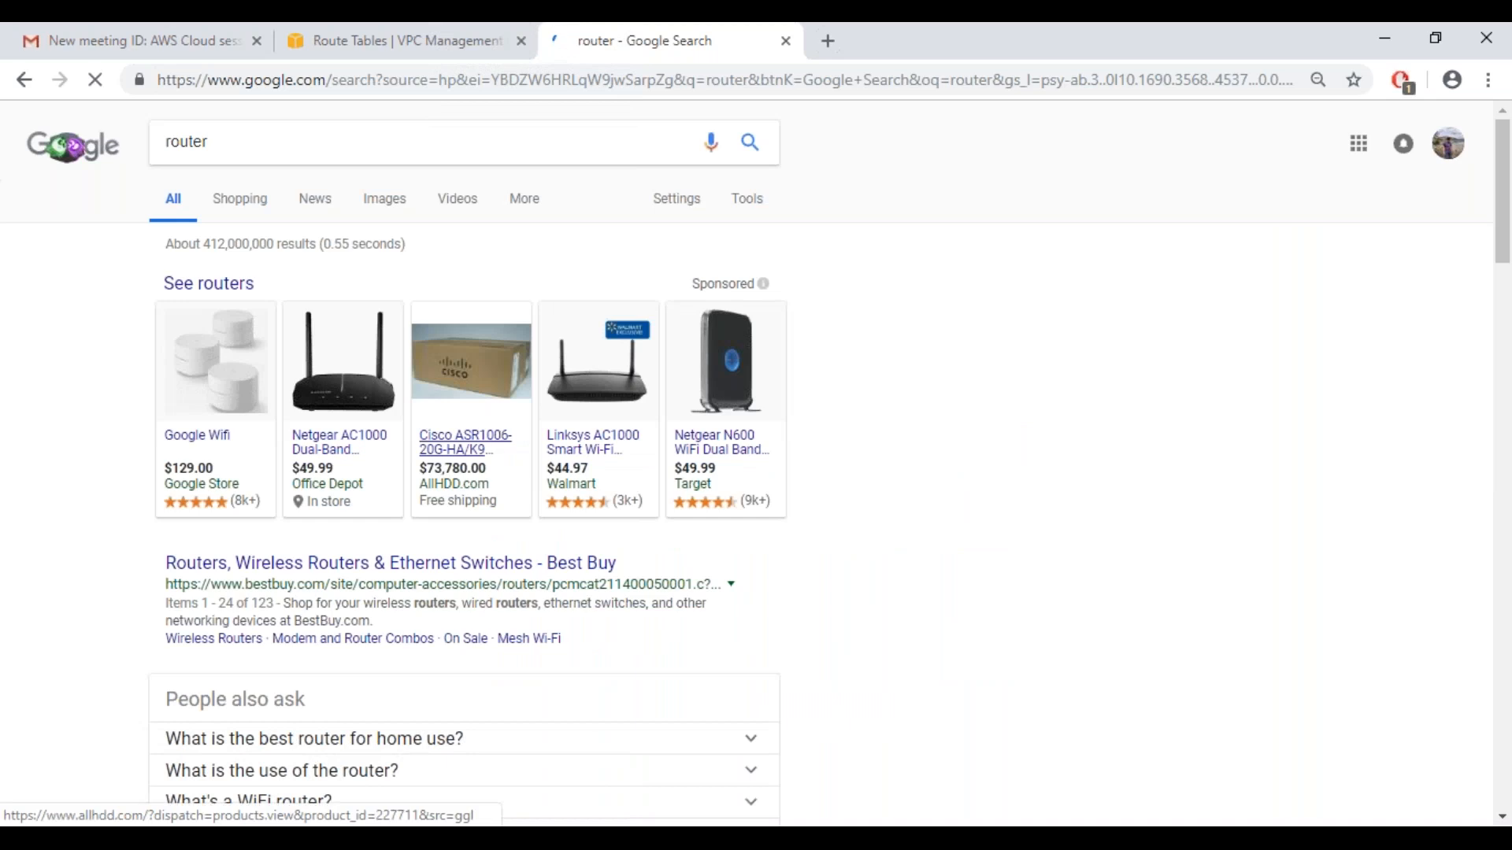
pyautogui.scroll(-2, 62, 564)
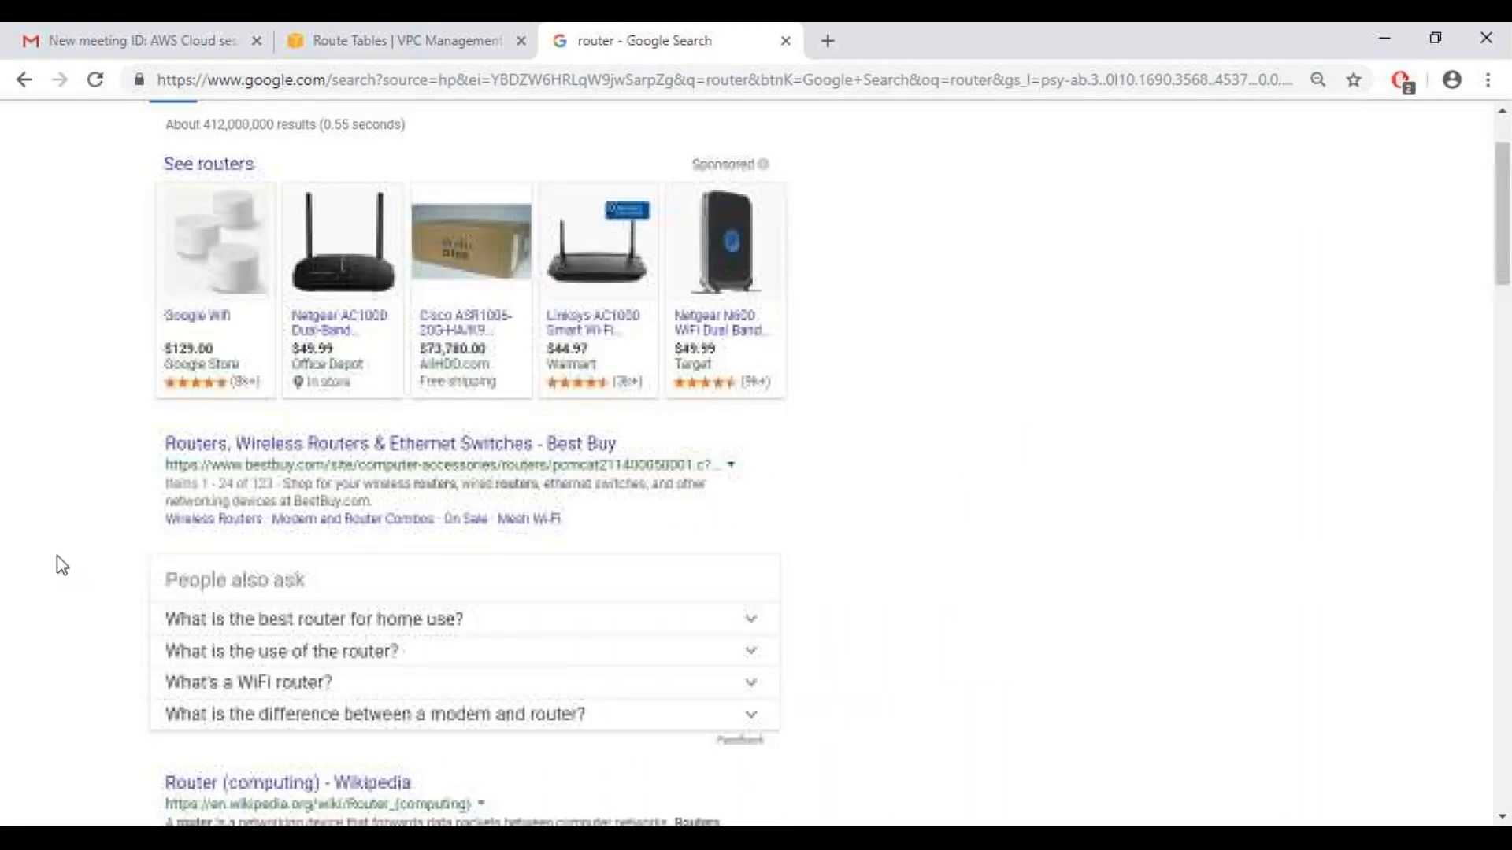
pyautogui.scroll(2, 62, 565)
# Change the Google search to "router function" and open the learncisco.net picture beside the featured answer
pyautogui.click(262, 145)
pyautogui.write('funci')
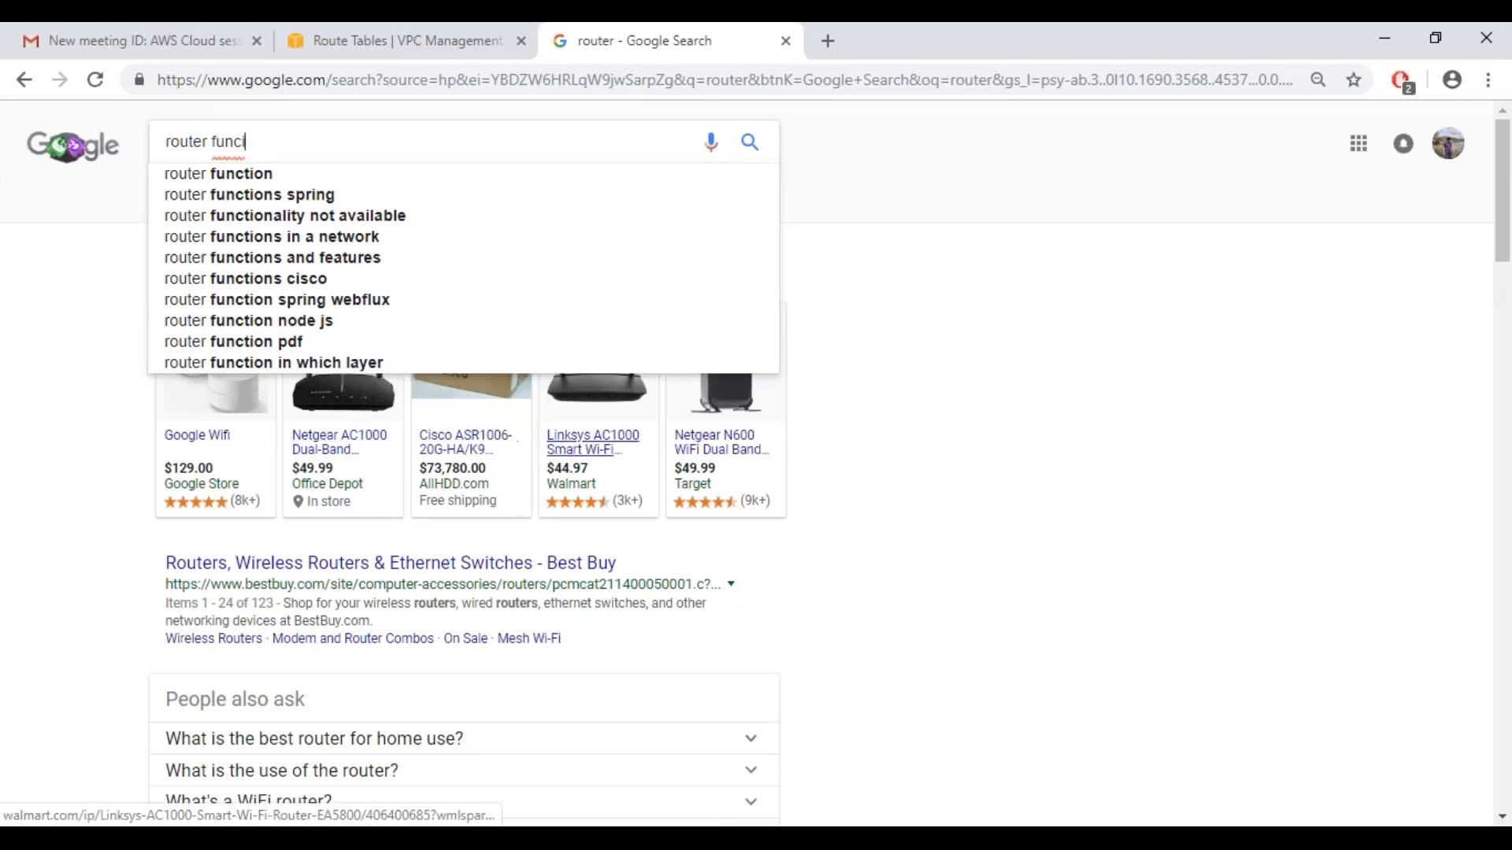
pyautogui.click(297, 175)
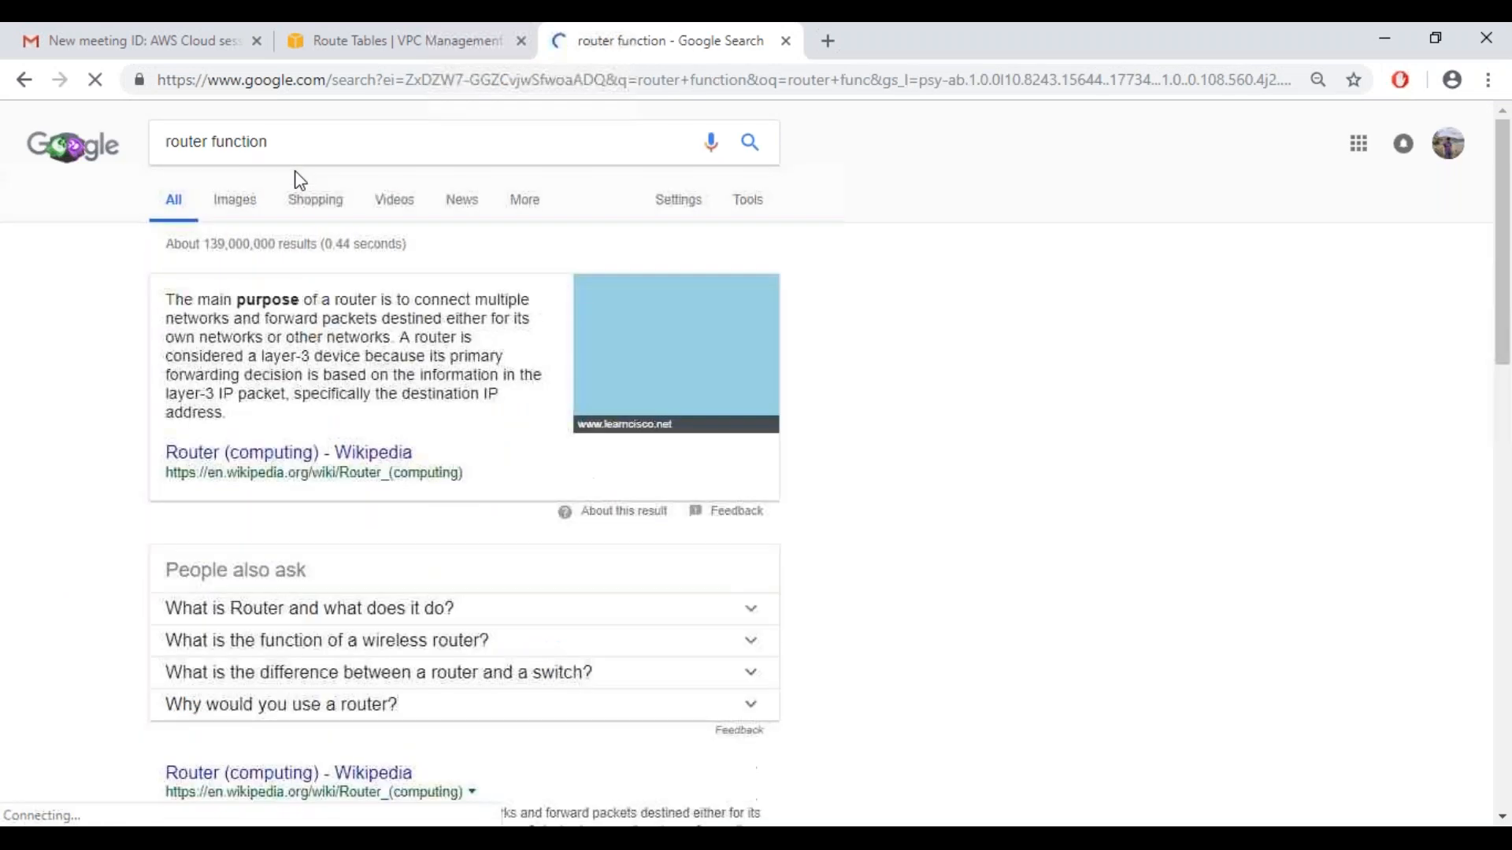
pyautogui.click(676, 347)
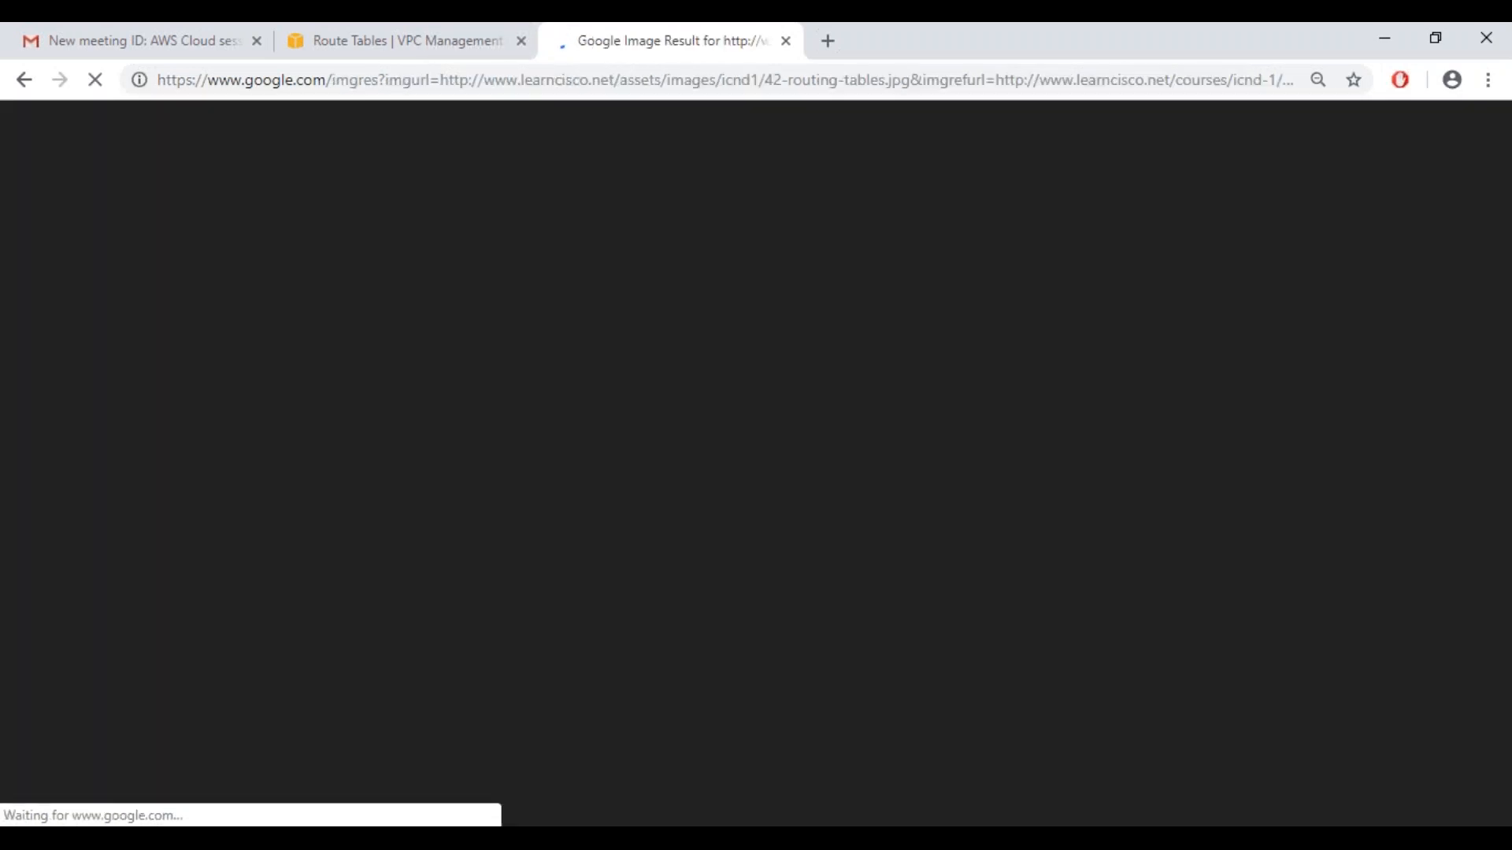
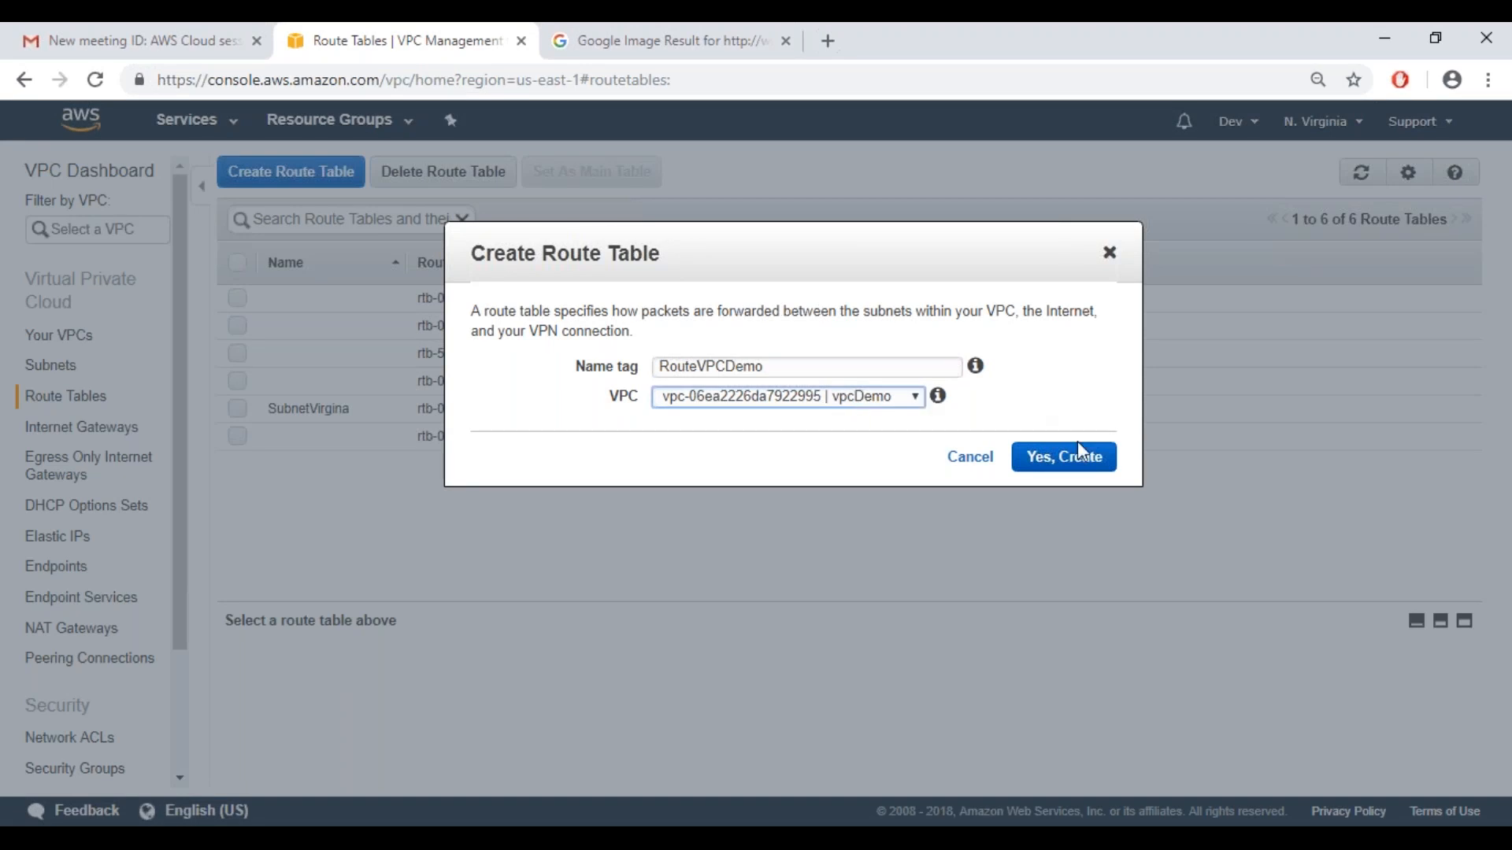
# Finish creating the RouteVPCDemo route table and review the destination and target of its routes
pyautogui.click(1076, 468)
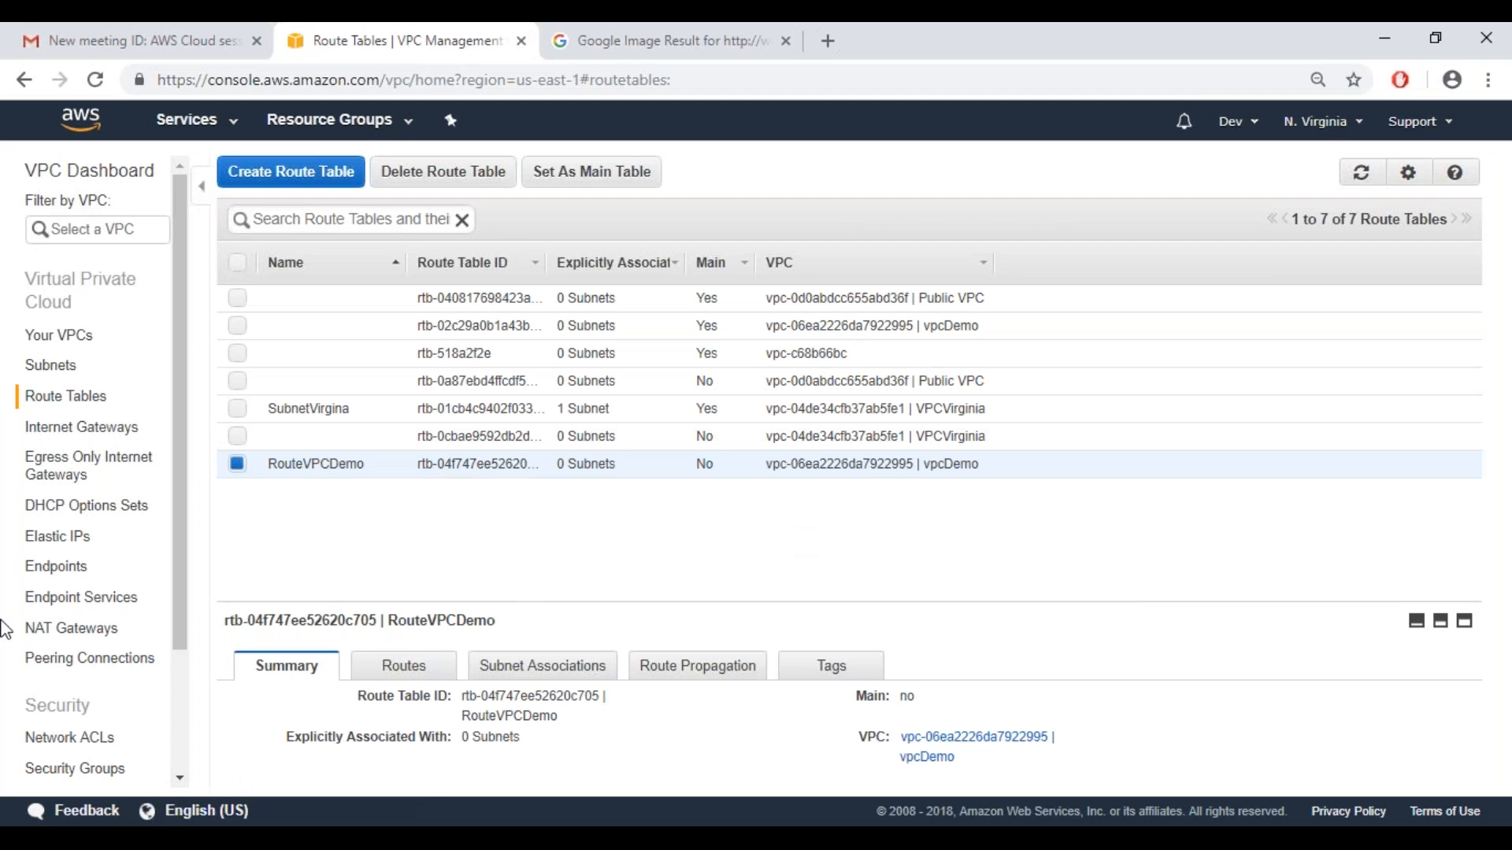
pyautogui.click(391, 682)
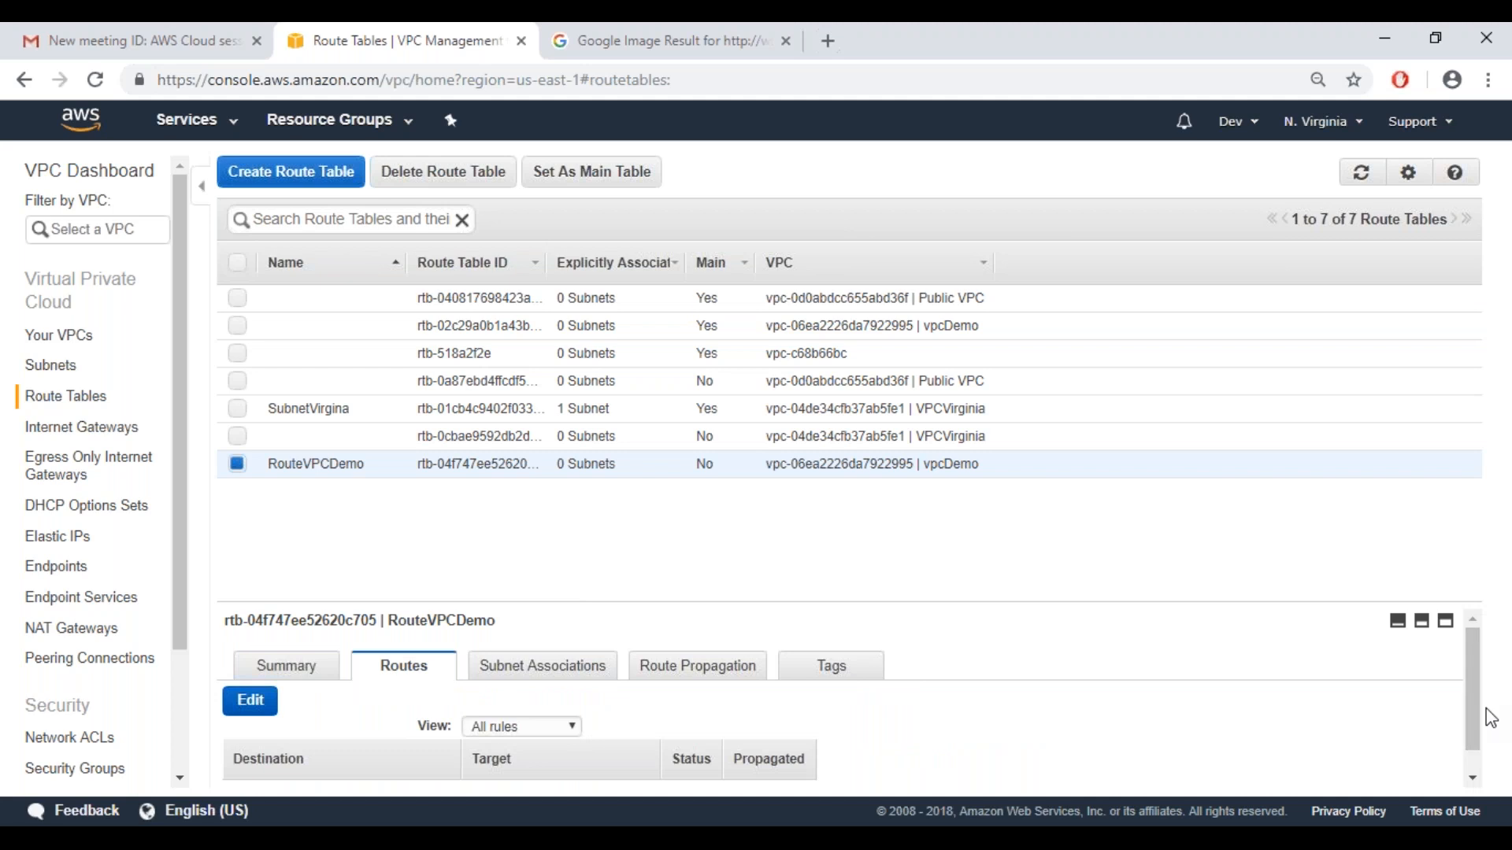
pyautogui.moveTo(1483, 730); pyautogui.dragTo(1483, 752)
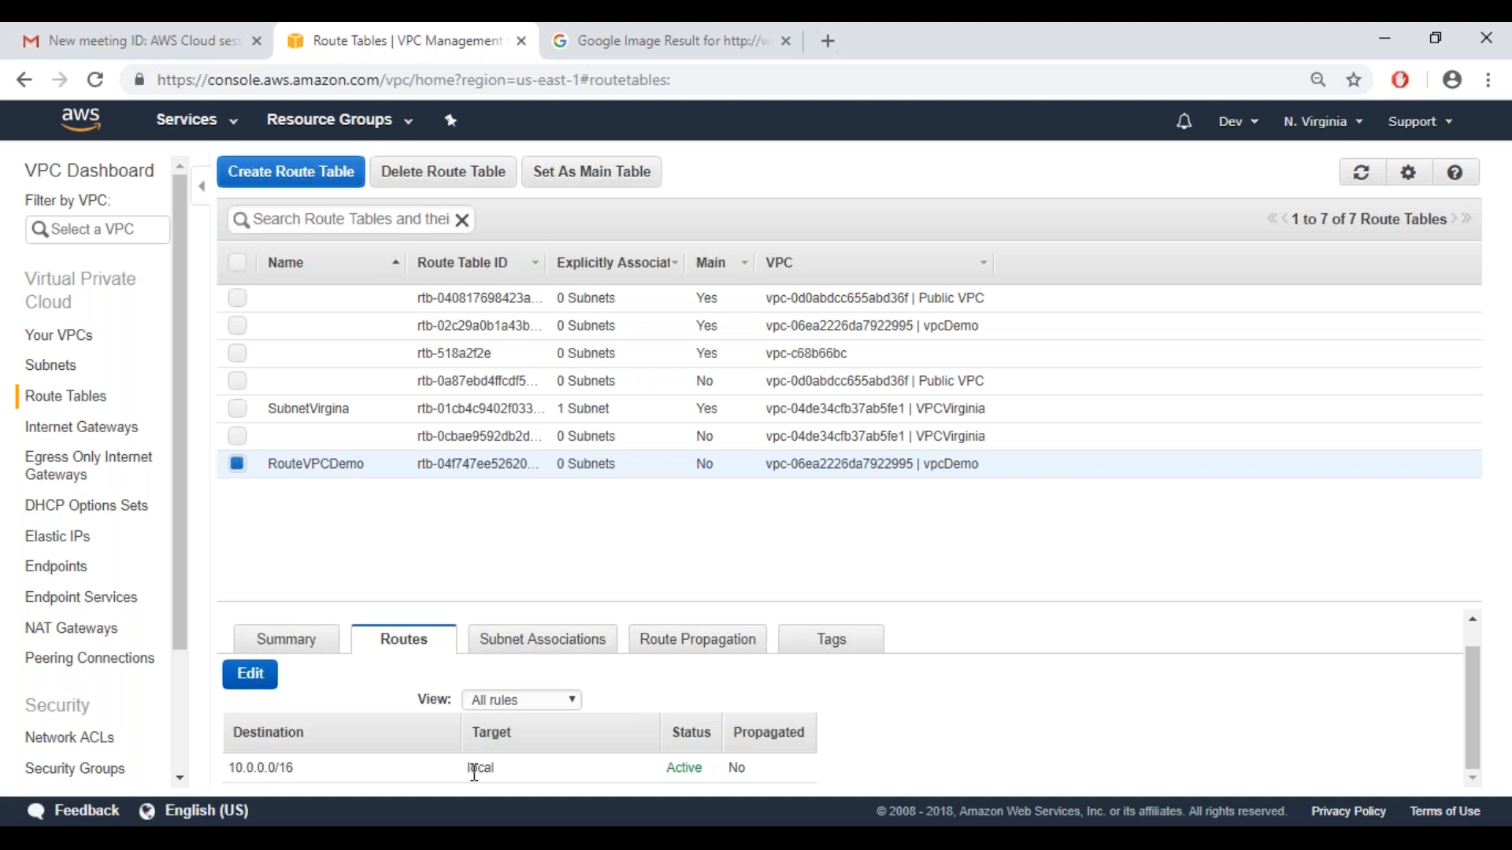
pyautogui.doubleClick(231, 769)
pyautogui.click(383, 693)
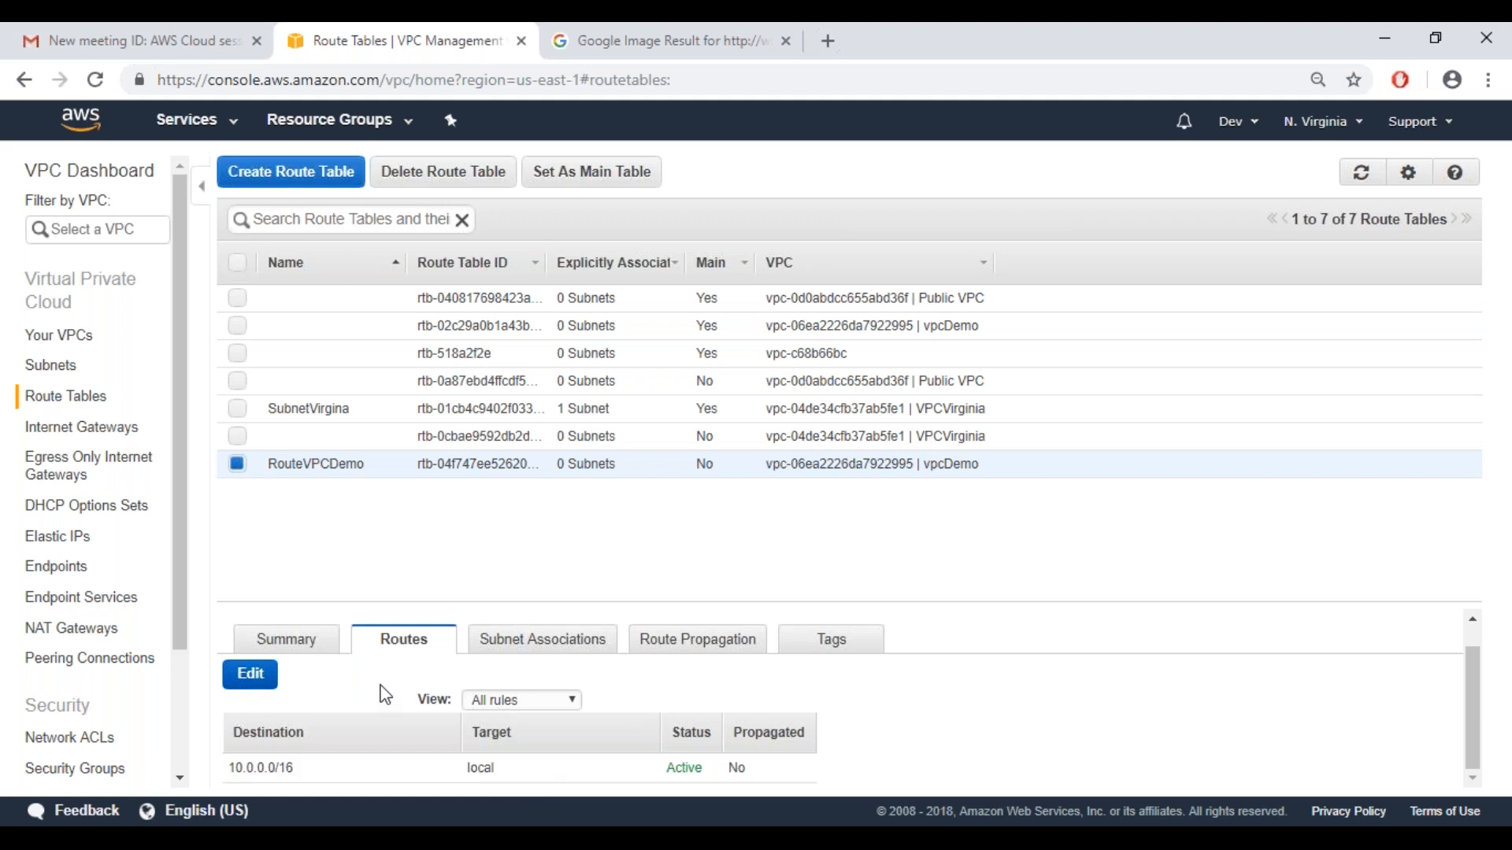
# Associate the privateVPCDemoSub and PublicVpcSub subnets with the RouteVPCDemo route table and save the associations
pyautogui.click(541, 642)
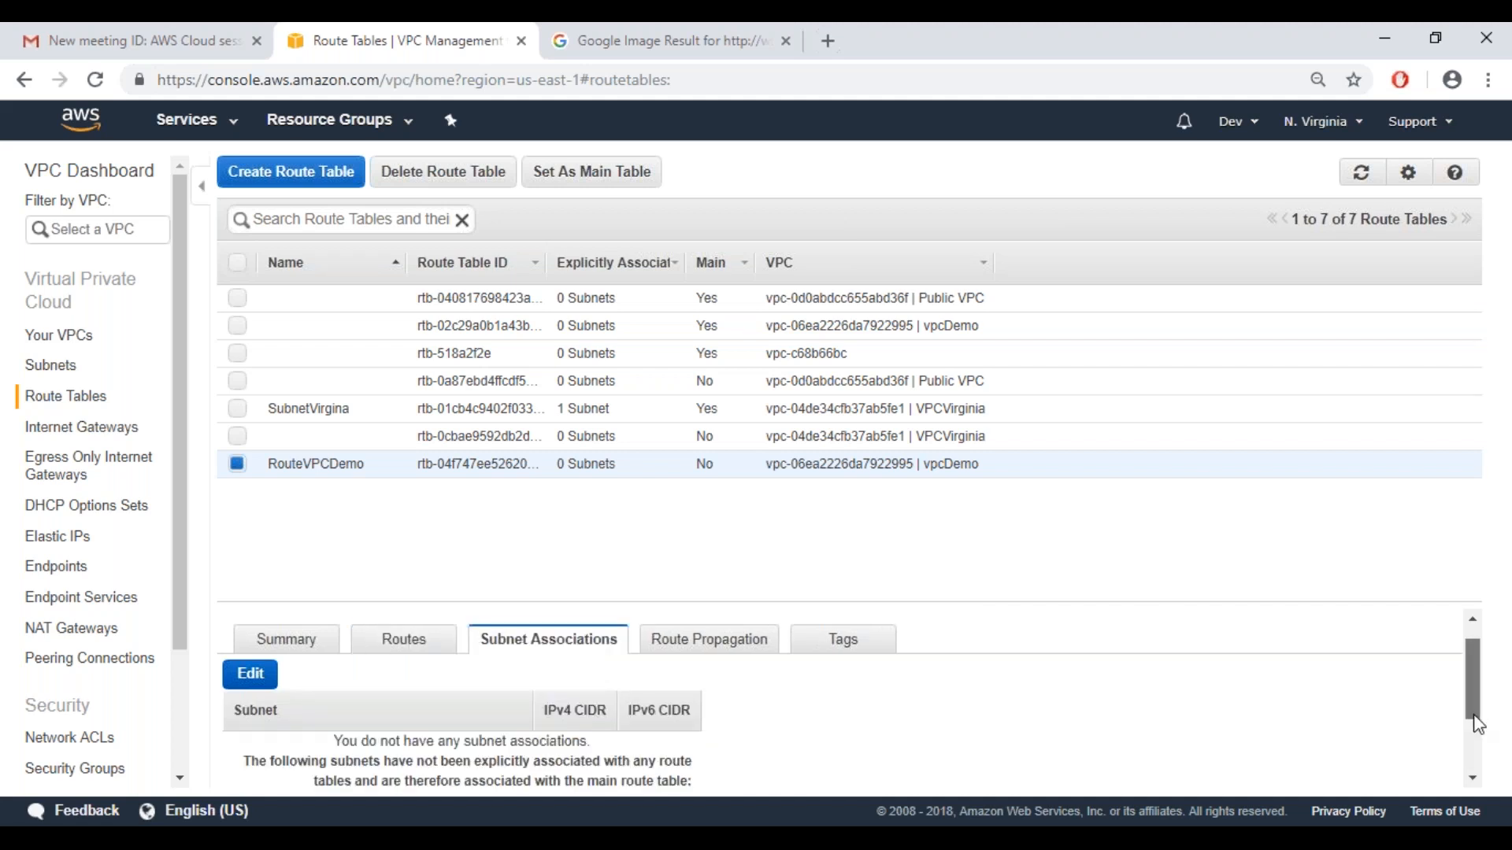
pyautogui.moveTo(1479, 725); pyautogui.dragTo(1475, 796)
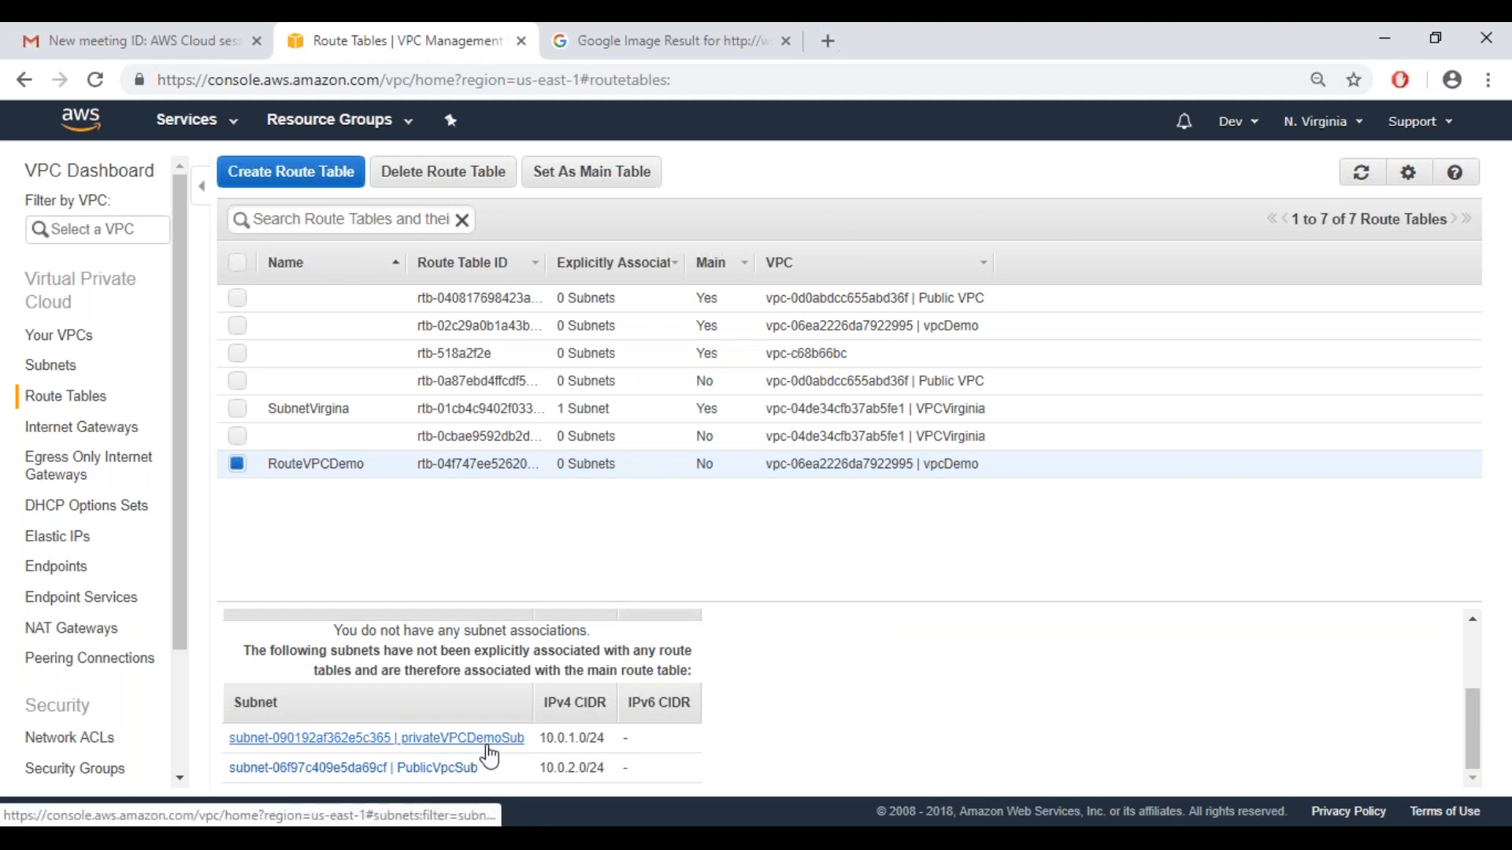
pyautogui.moveTo(1474, 742)
pyautogui.mouseDown()
pyautogui.moveTo(1471, 677)
pyautogui.moveTo(1470, 715)
pyautogui.mouseUp()
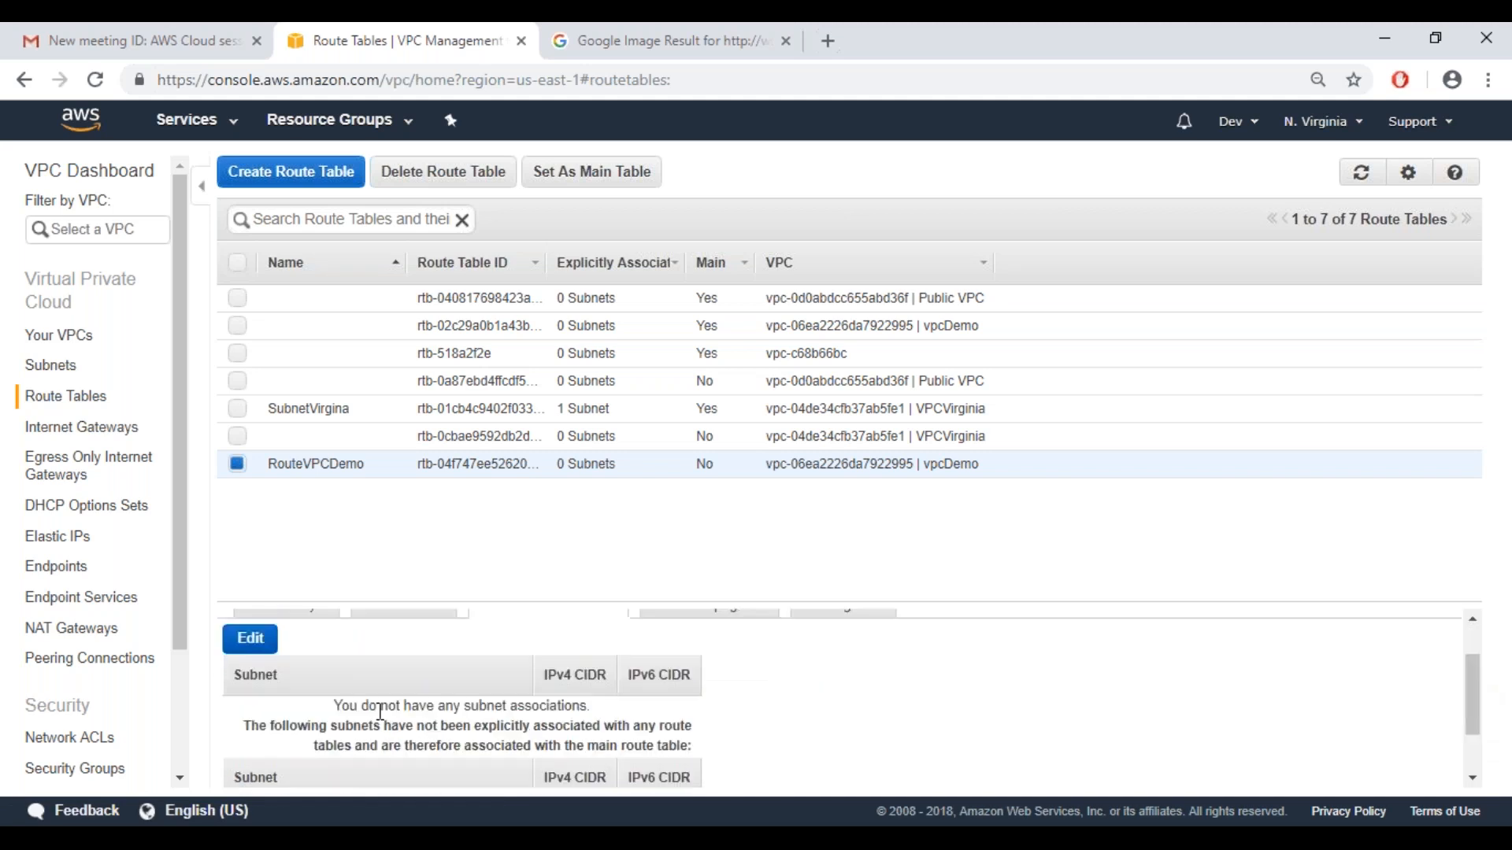
pyautogui.click(252, 640)
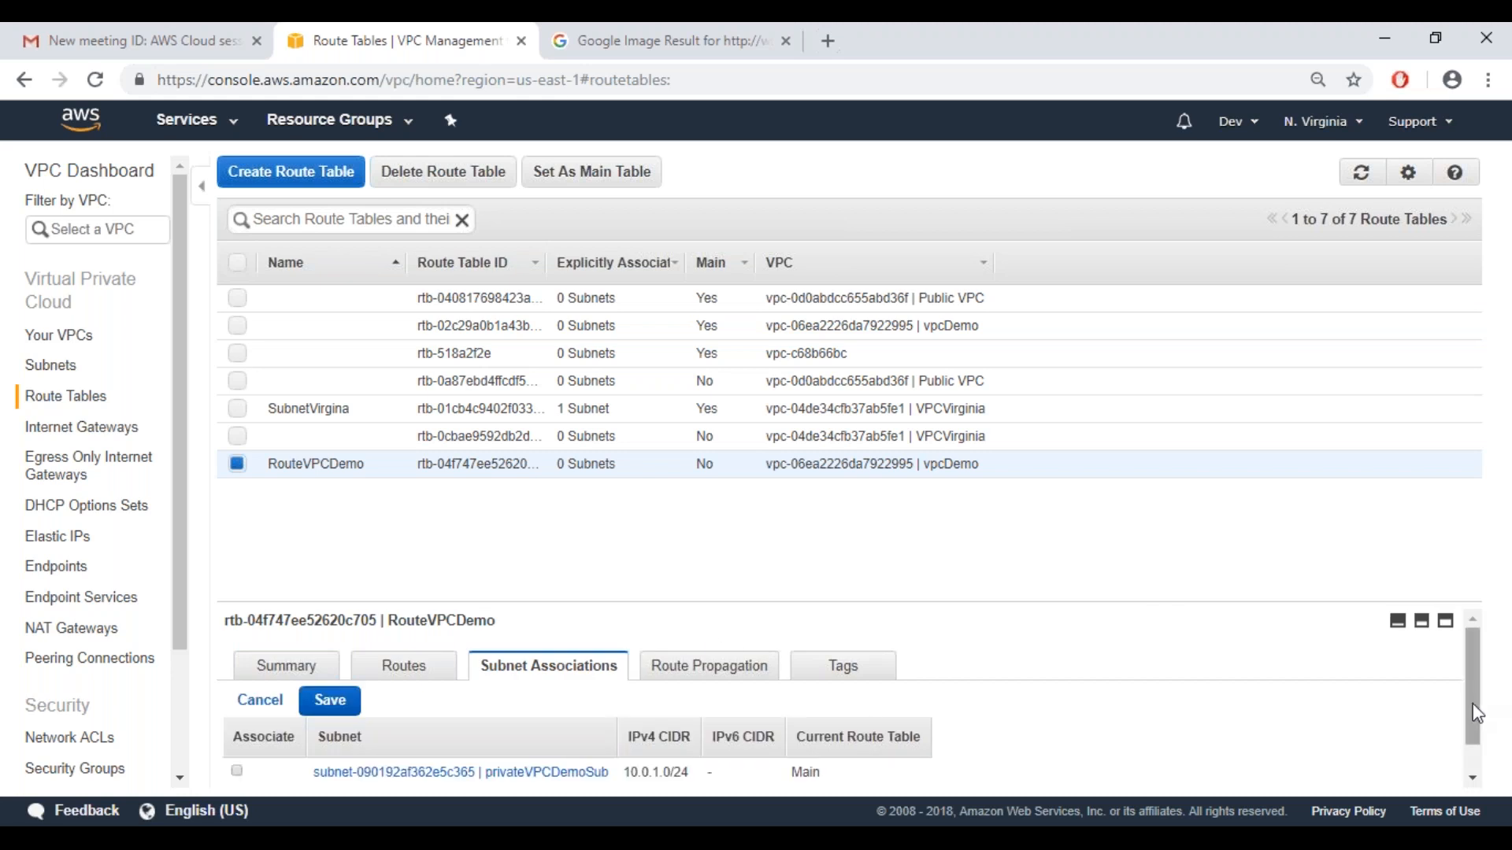
pyautogui.moveTo(1473, 709); pyautogui.dragTo(1472, 736)
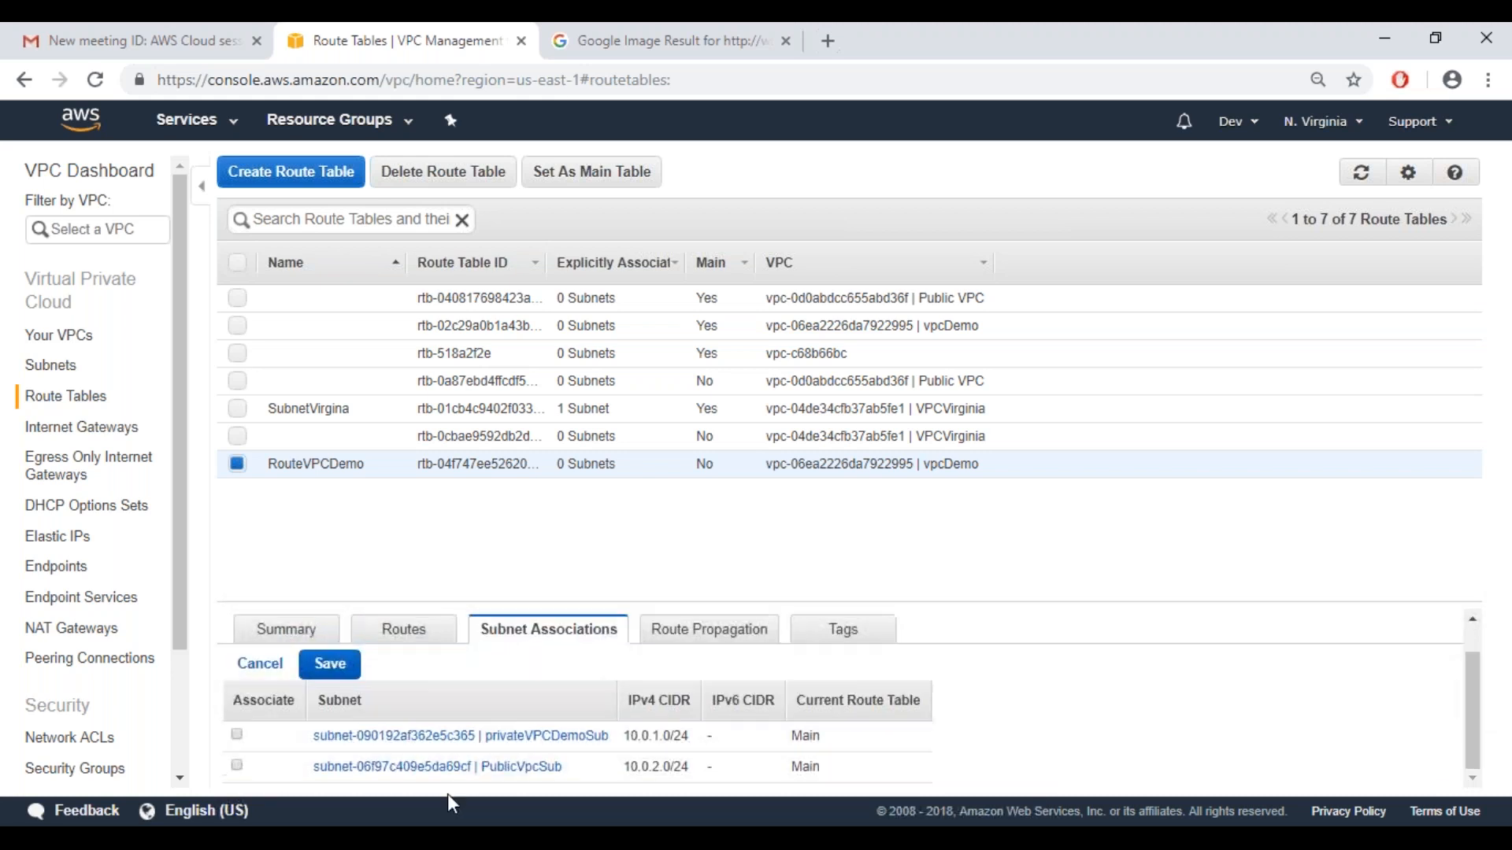
pyautogui.click(237, 766)
pyautogui.click(237, 737)
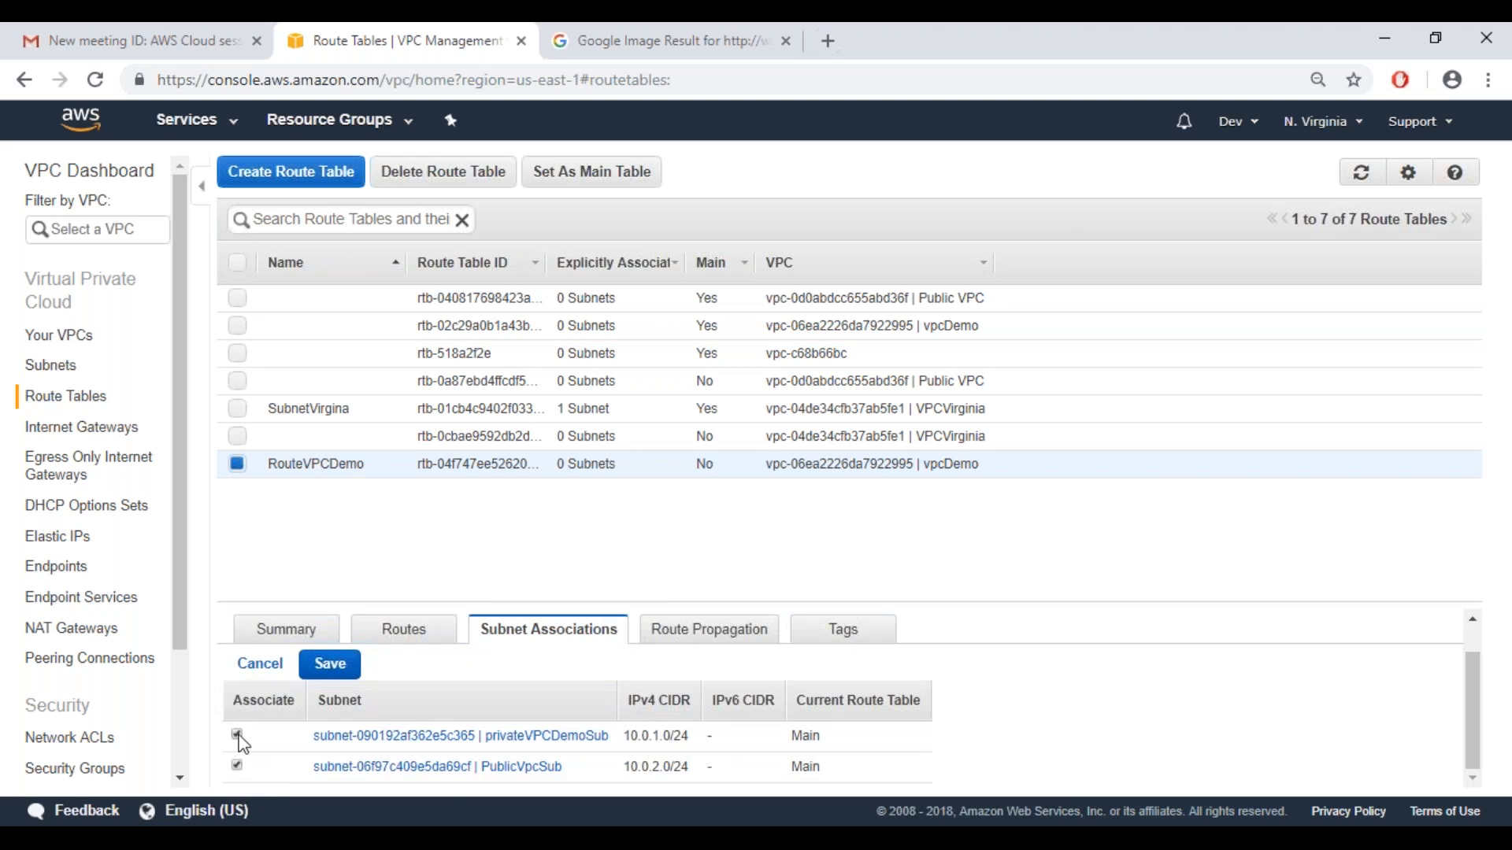
pyautogui.click(330, 665)
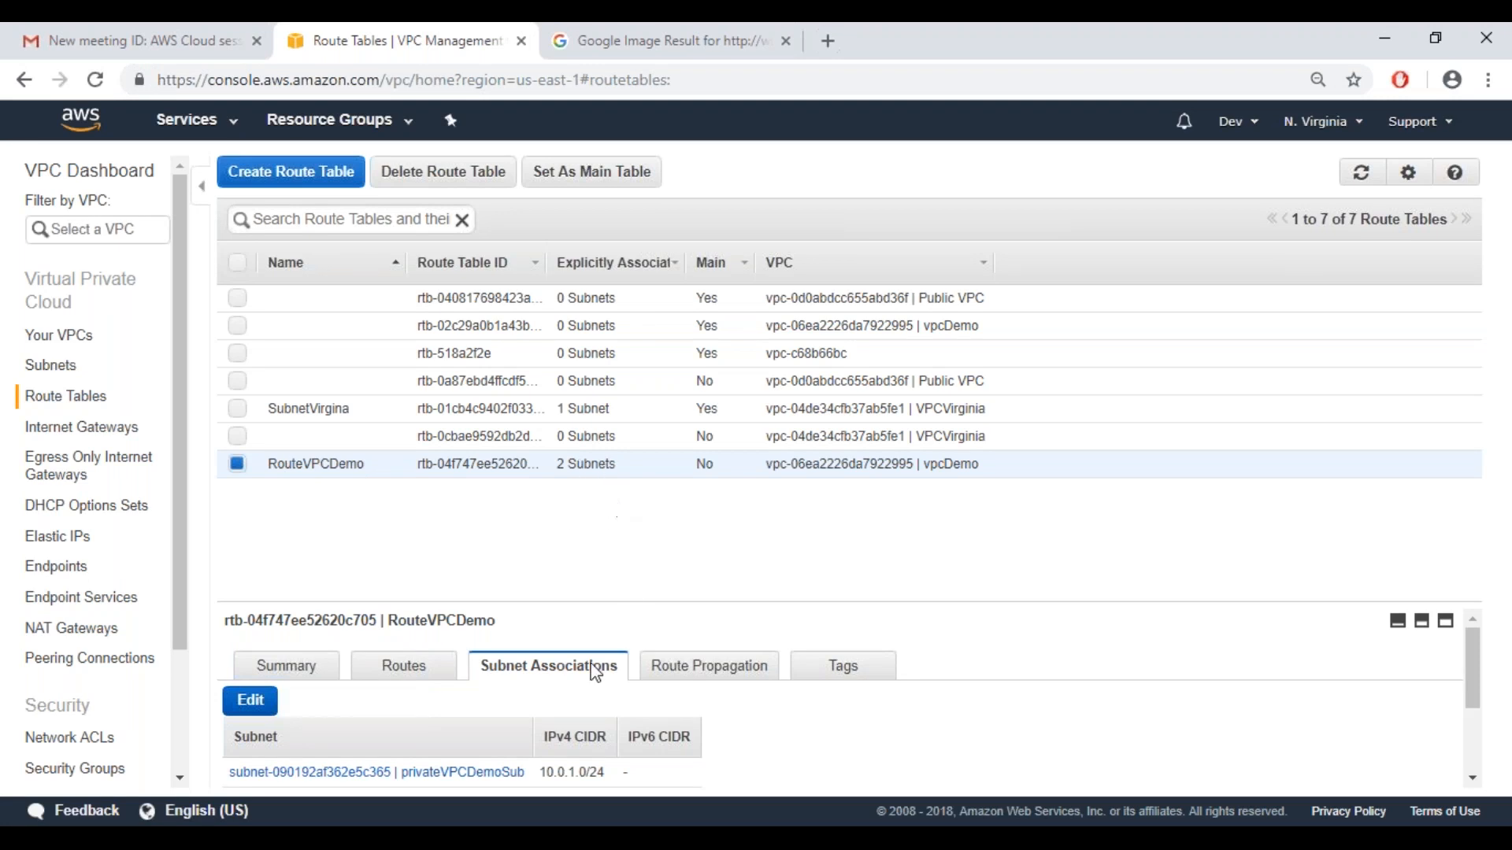
# View RouteVPCDemo's route propagation, look over the network diagram in Paint, and return to the AWS console
pyautogui.click(695, 676)
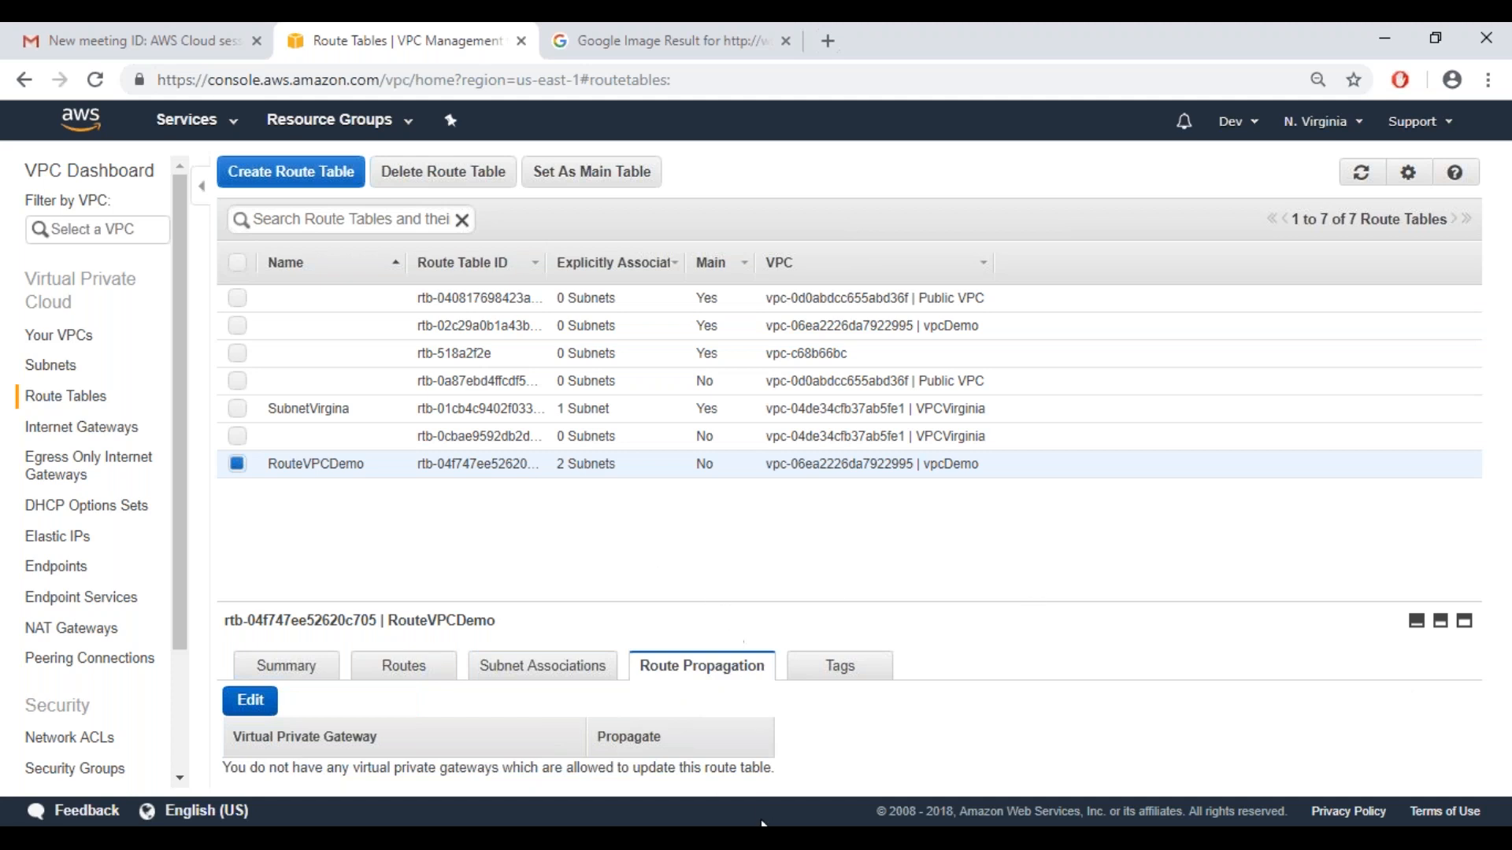
pyautogui.moveTo(787, 840)
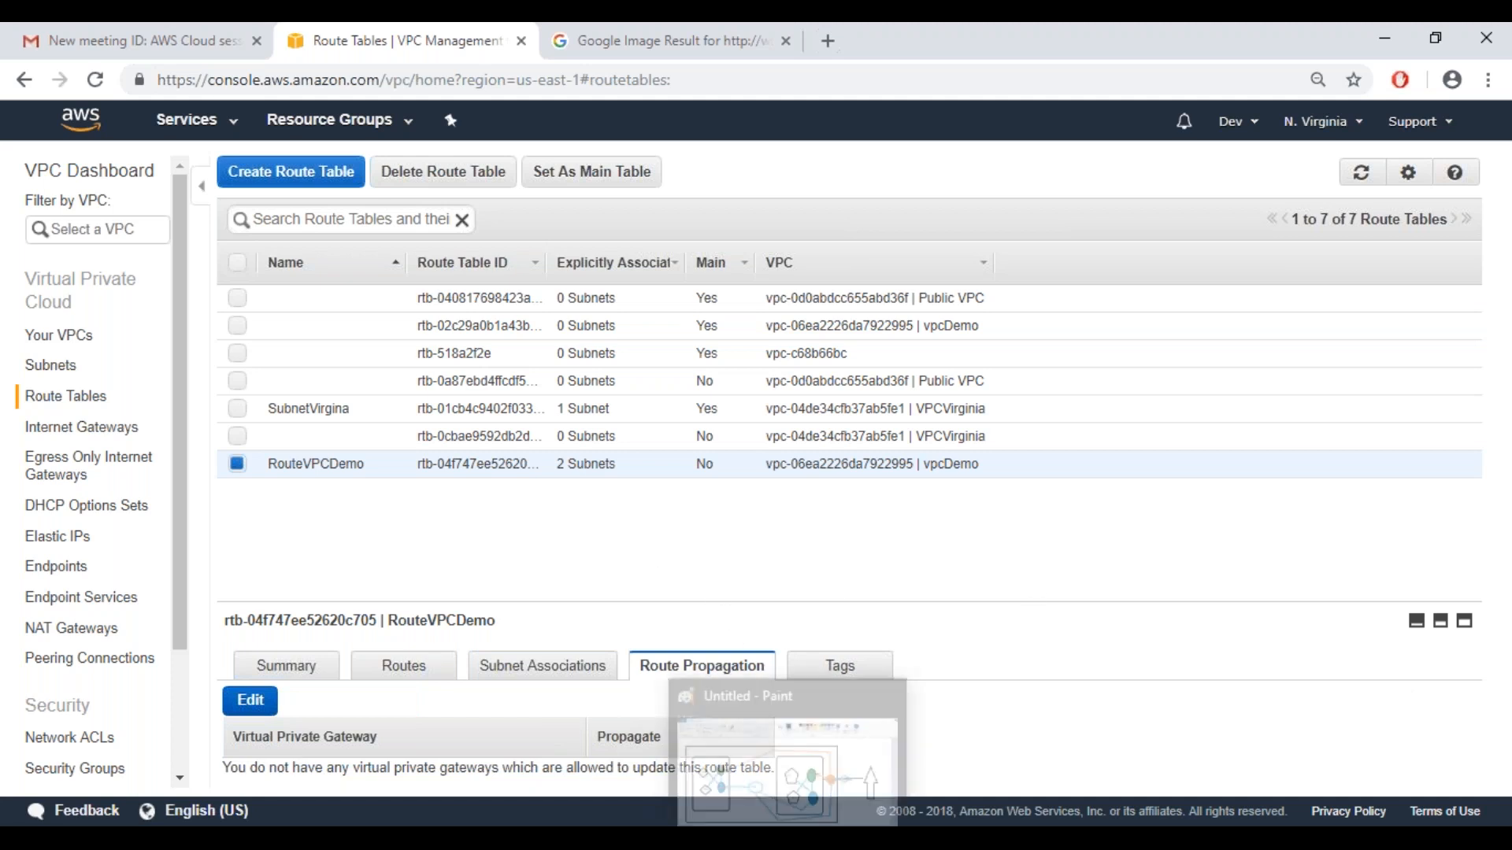
pyautogui.click(787, 840)
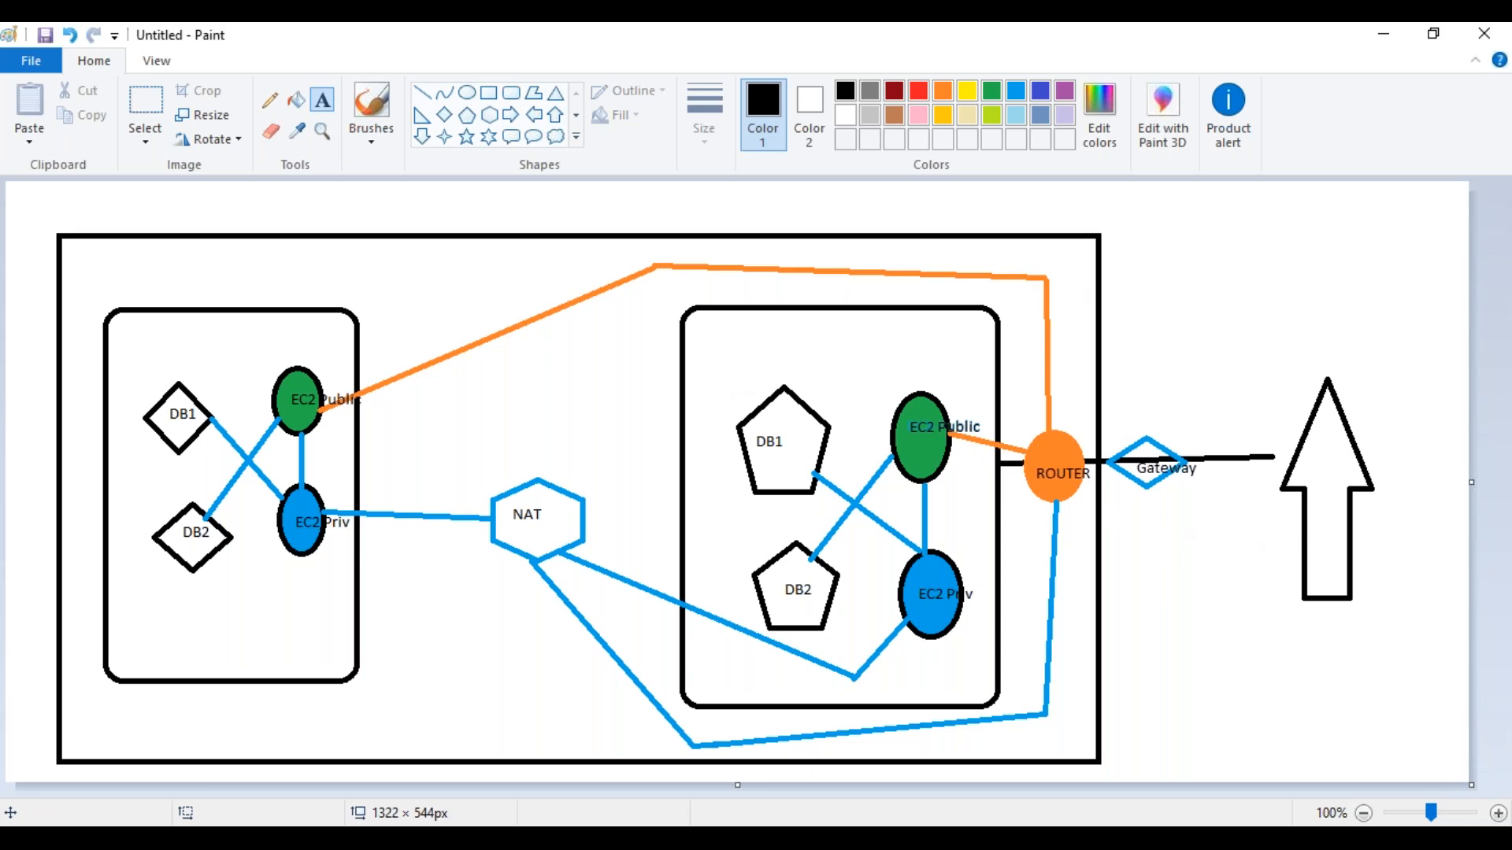
pyautogui.click(678, 839)
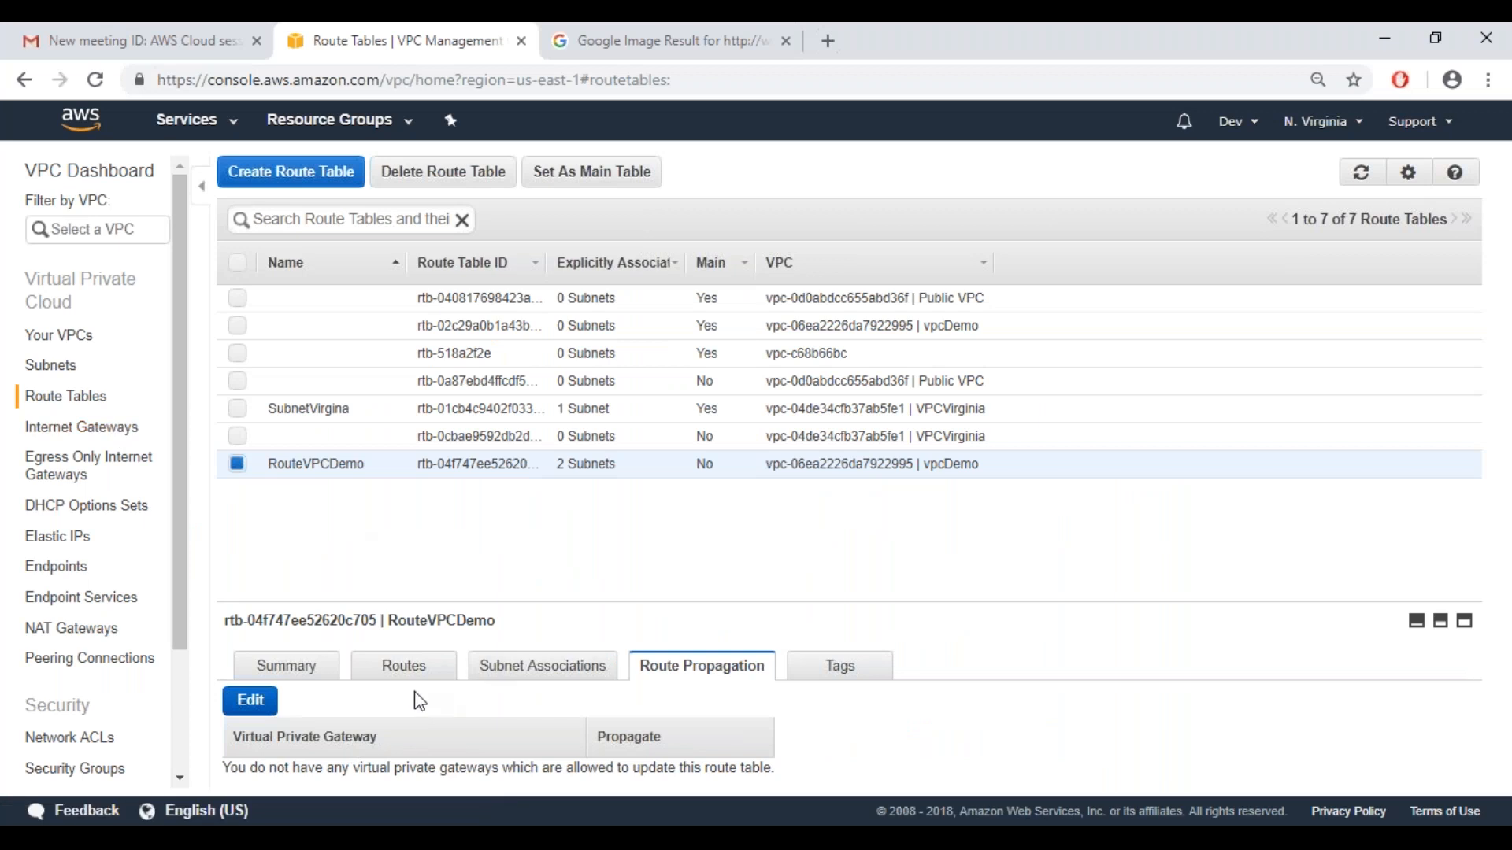
# Create an internet gateway with the name tag gwVpcDemo and return to the list of internet gateways
pyautogui.click(85, 431)
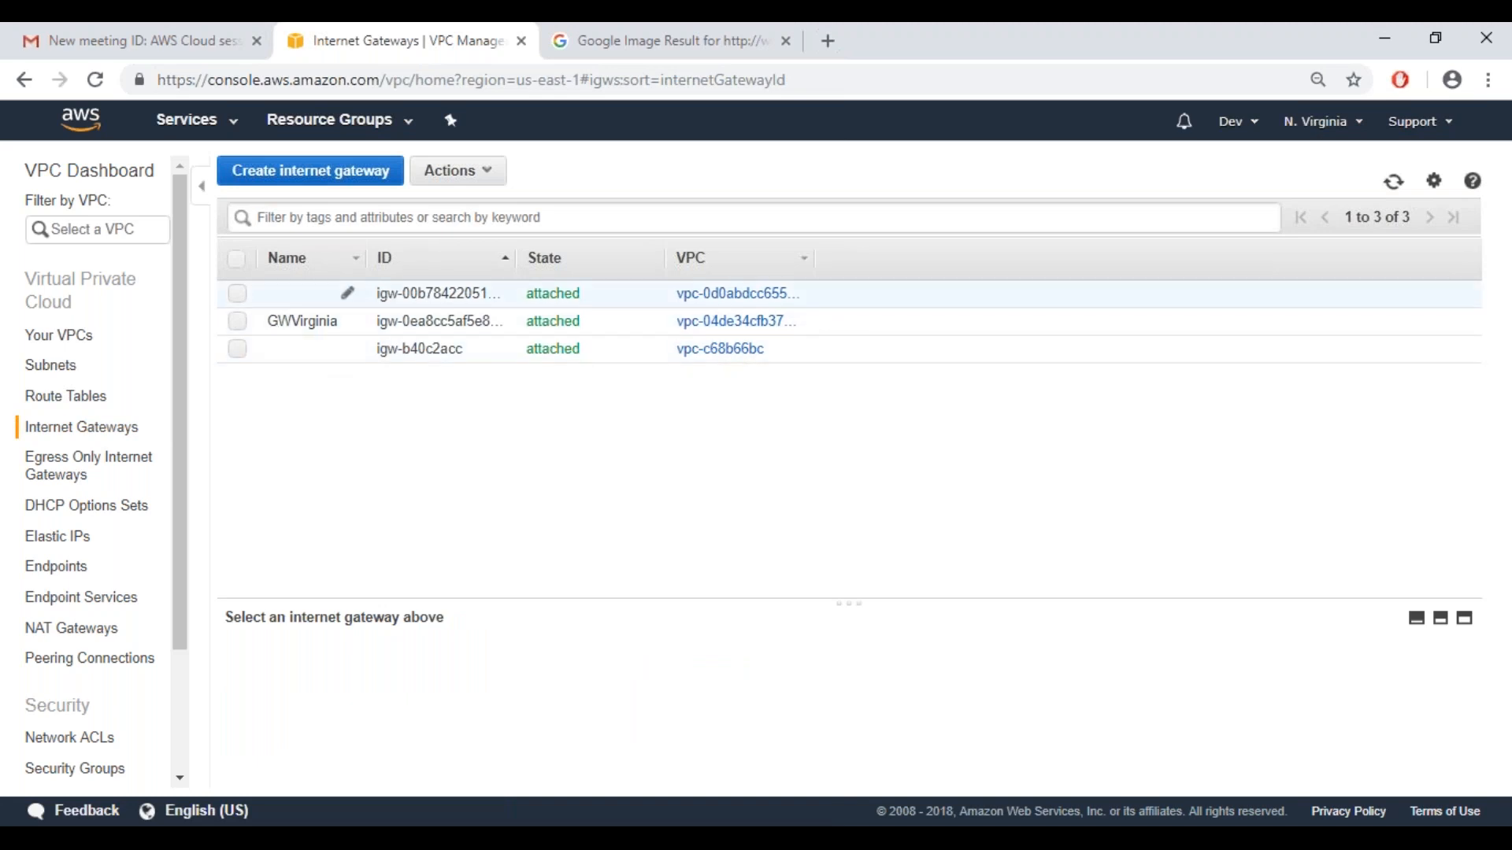
pyautogui.click(282, 190)
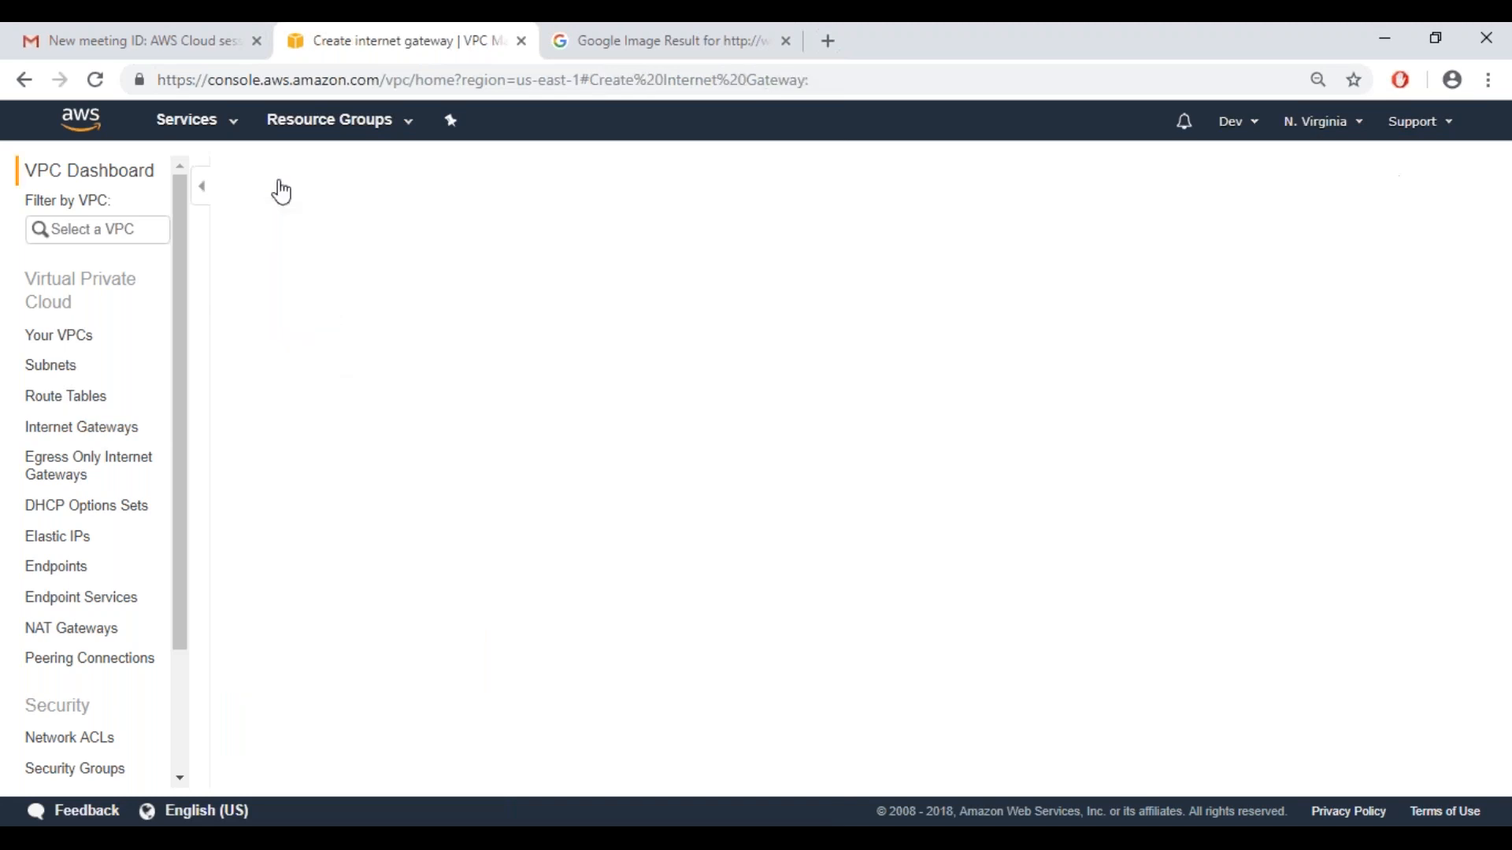
pyautogui.click(355, 306)
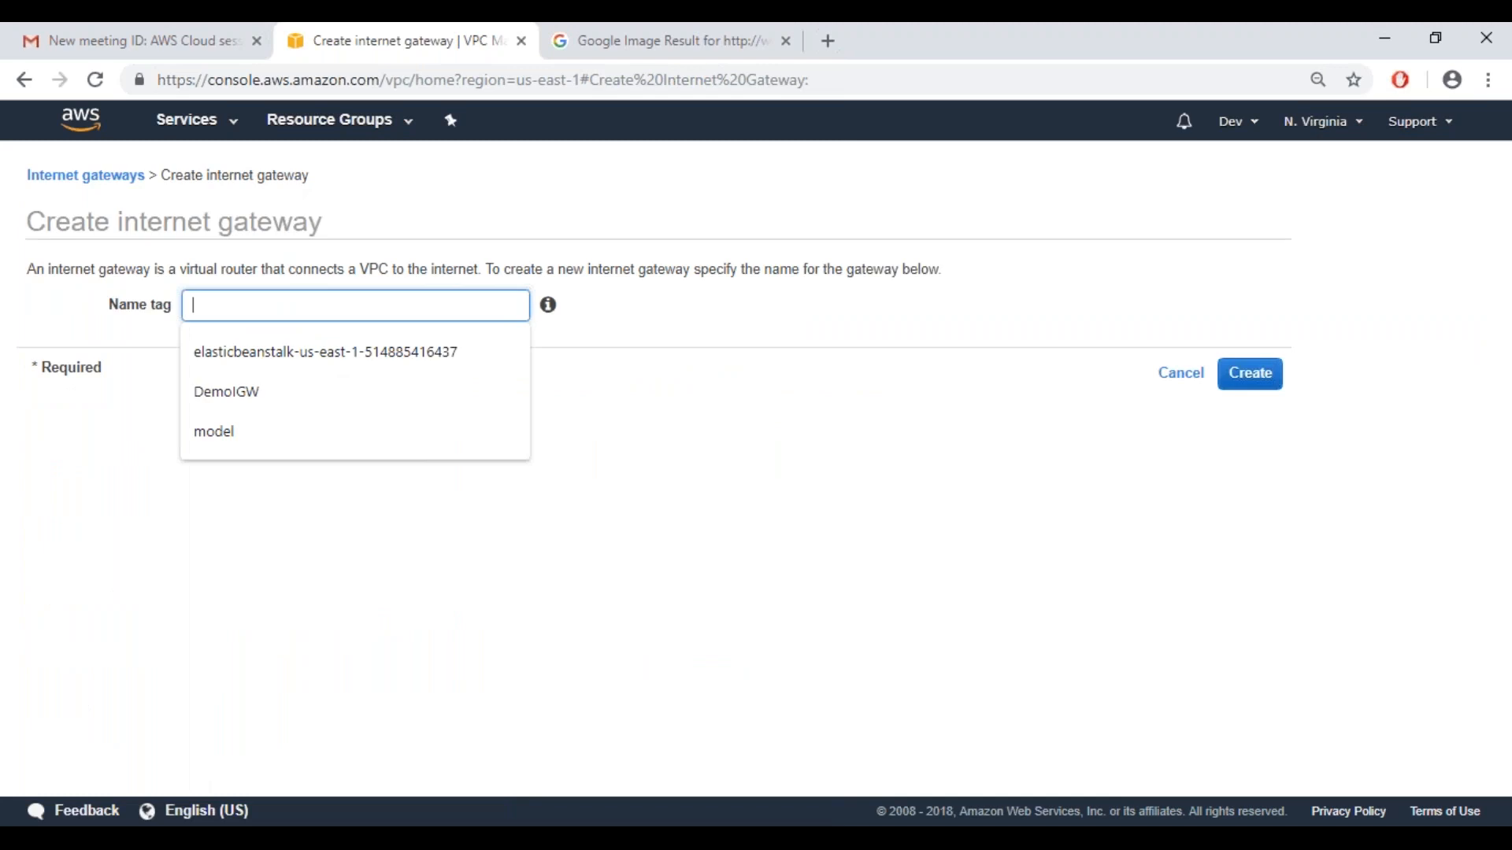
pyautogui.write('gw')
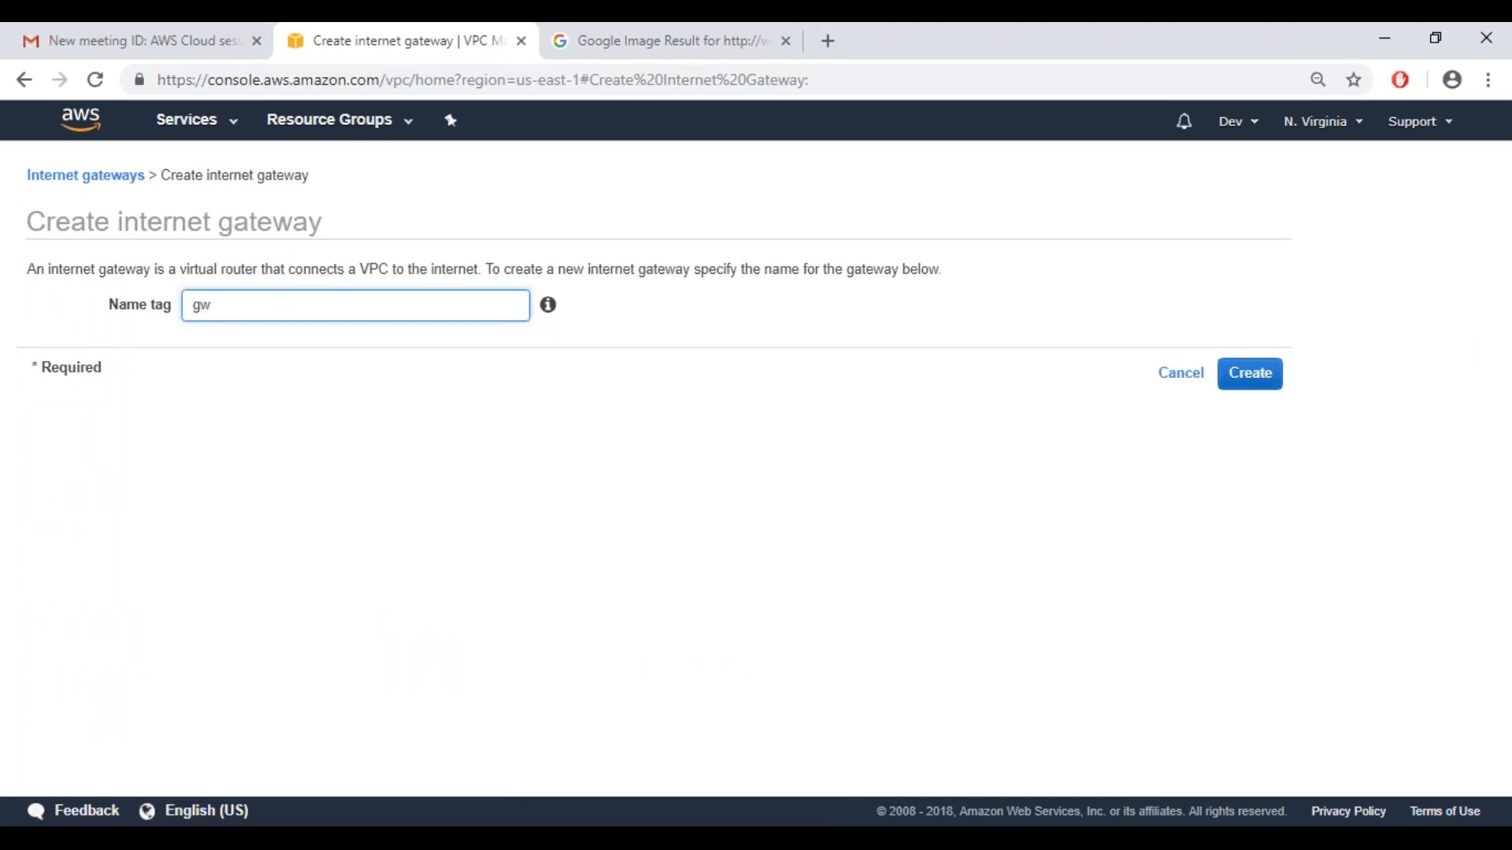
pyautogui.write('VpcDemo')
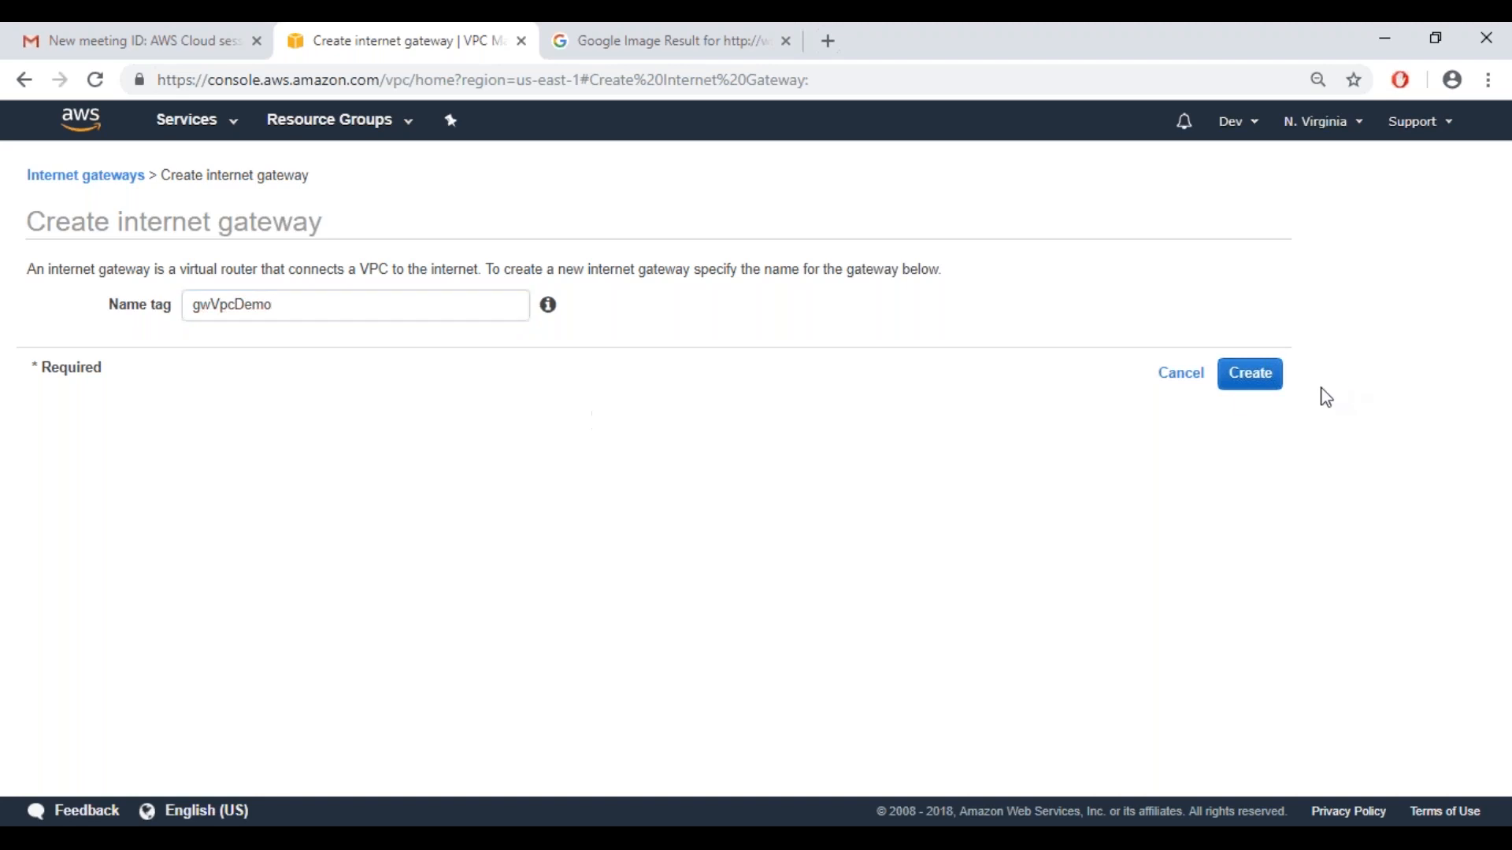
pyautogui.click(1247, 384)
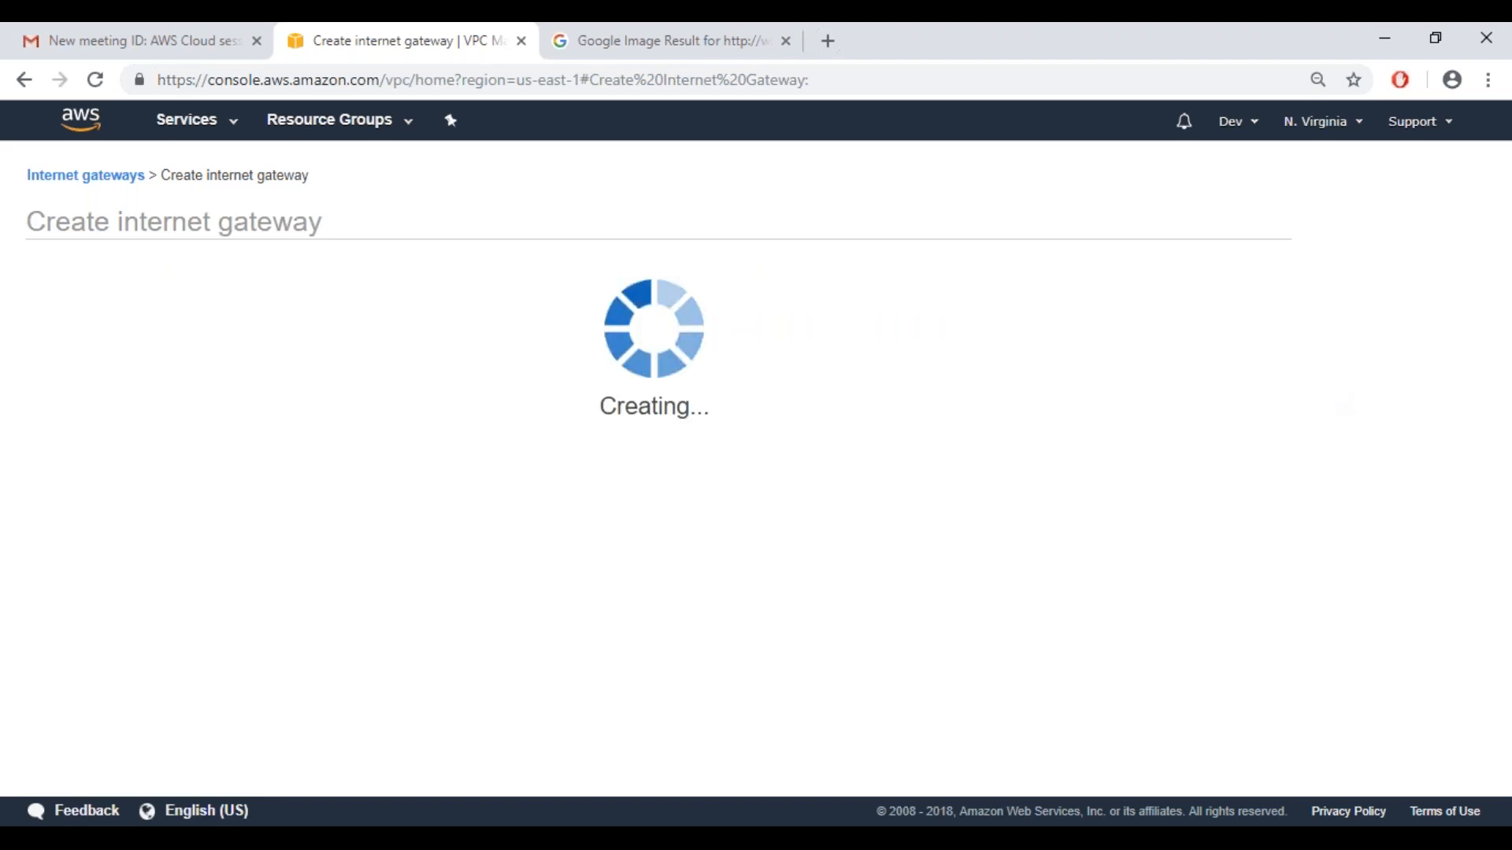
pyautogui.click(942, 403)
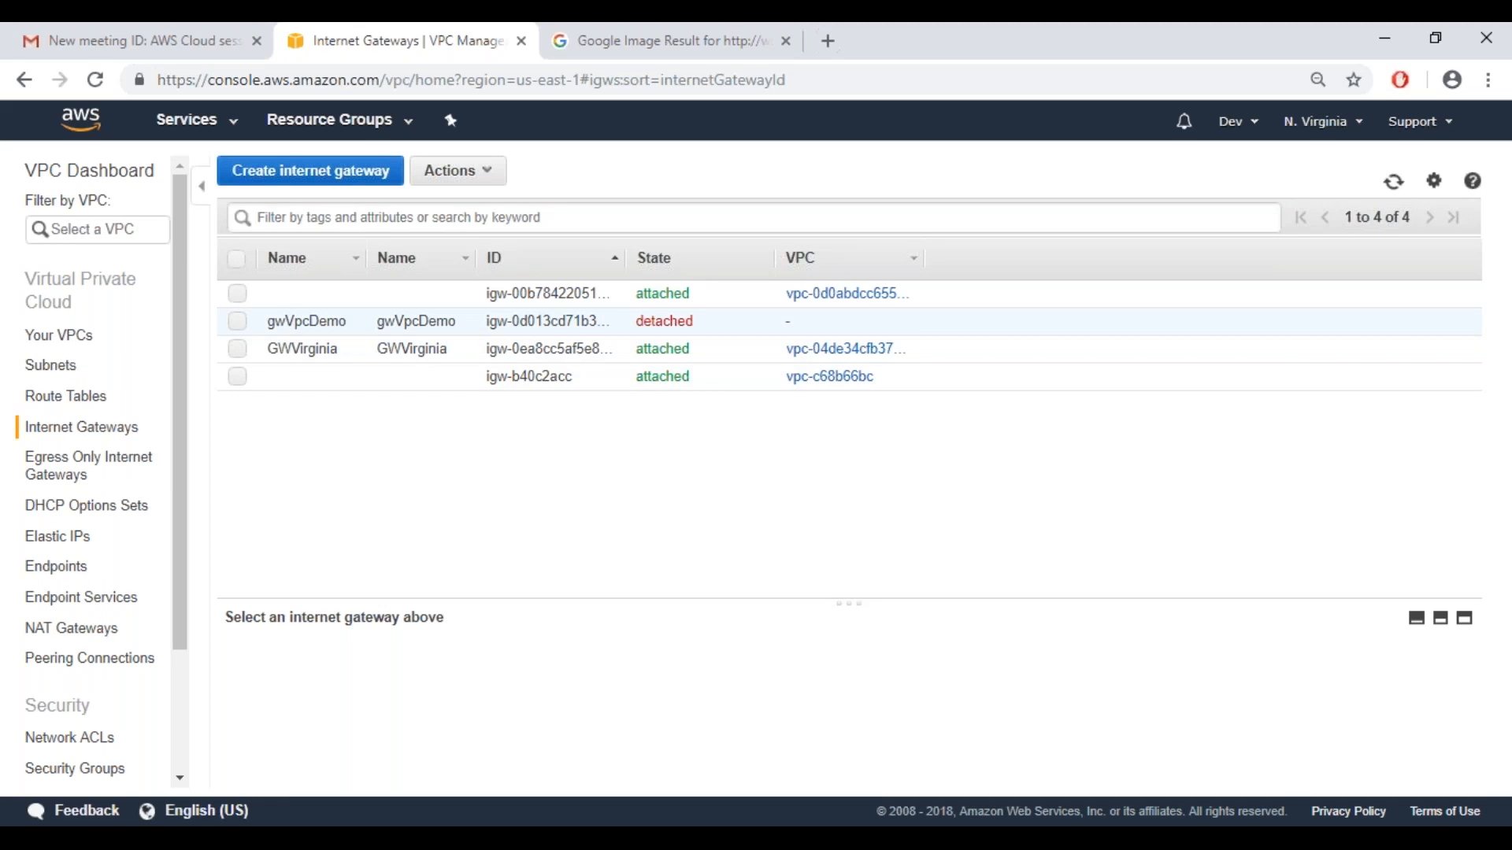
# Attach the gwVpcDemo internet gateway to the vpcDemo VPC
pyautogui.rightClick(302, 321)
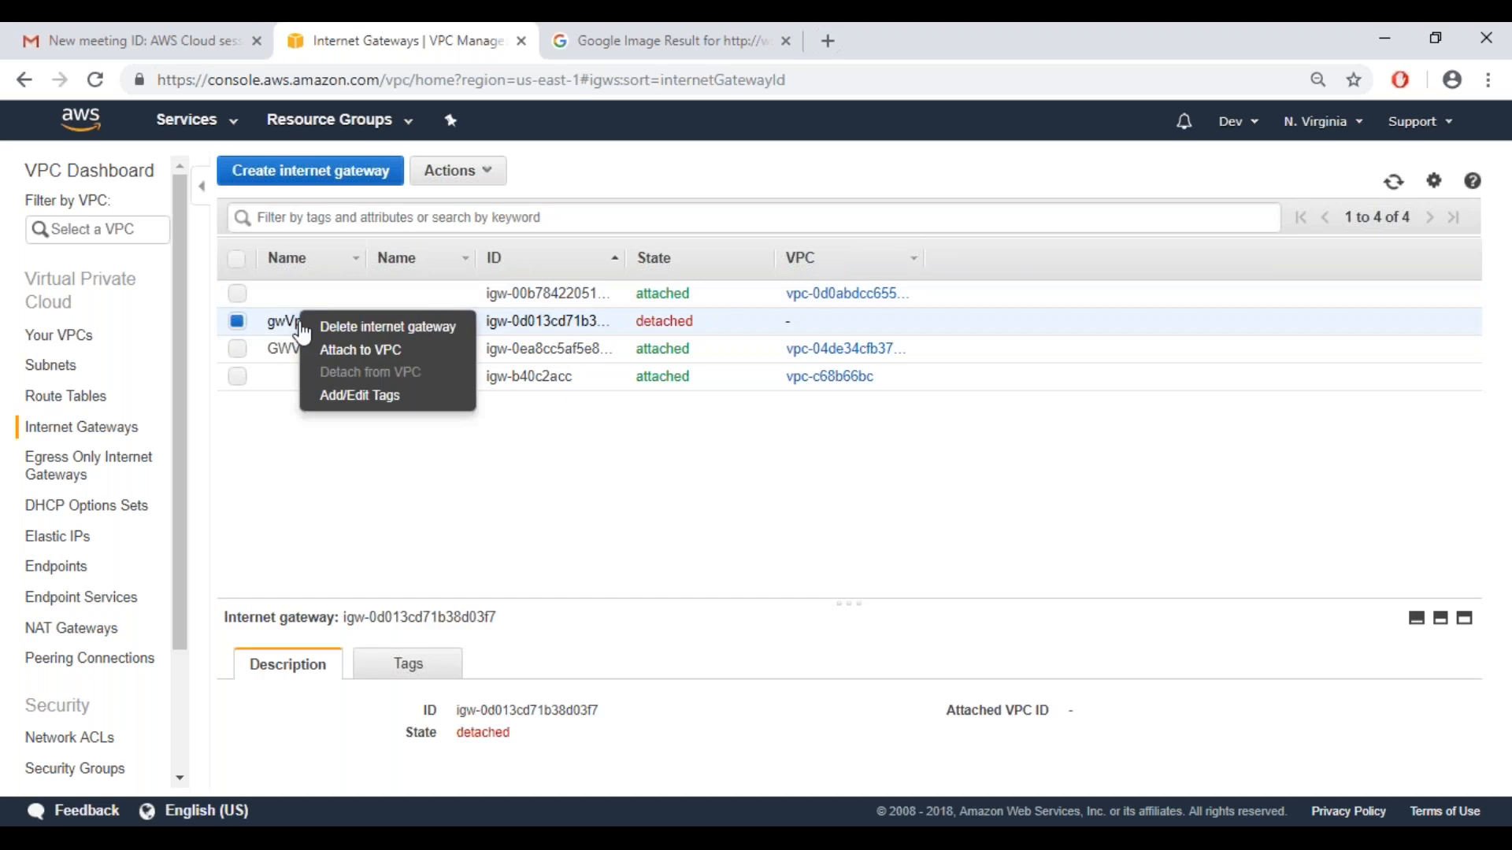
pyautogui.click(340, 351)
pyautogui.click(395, 309)
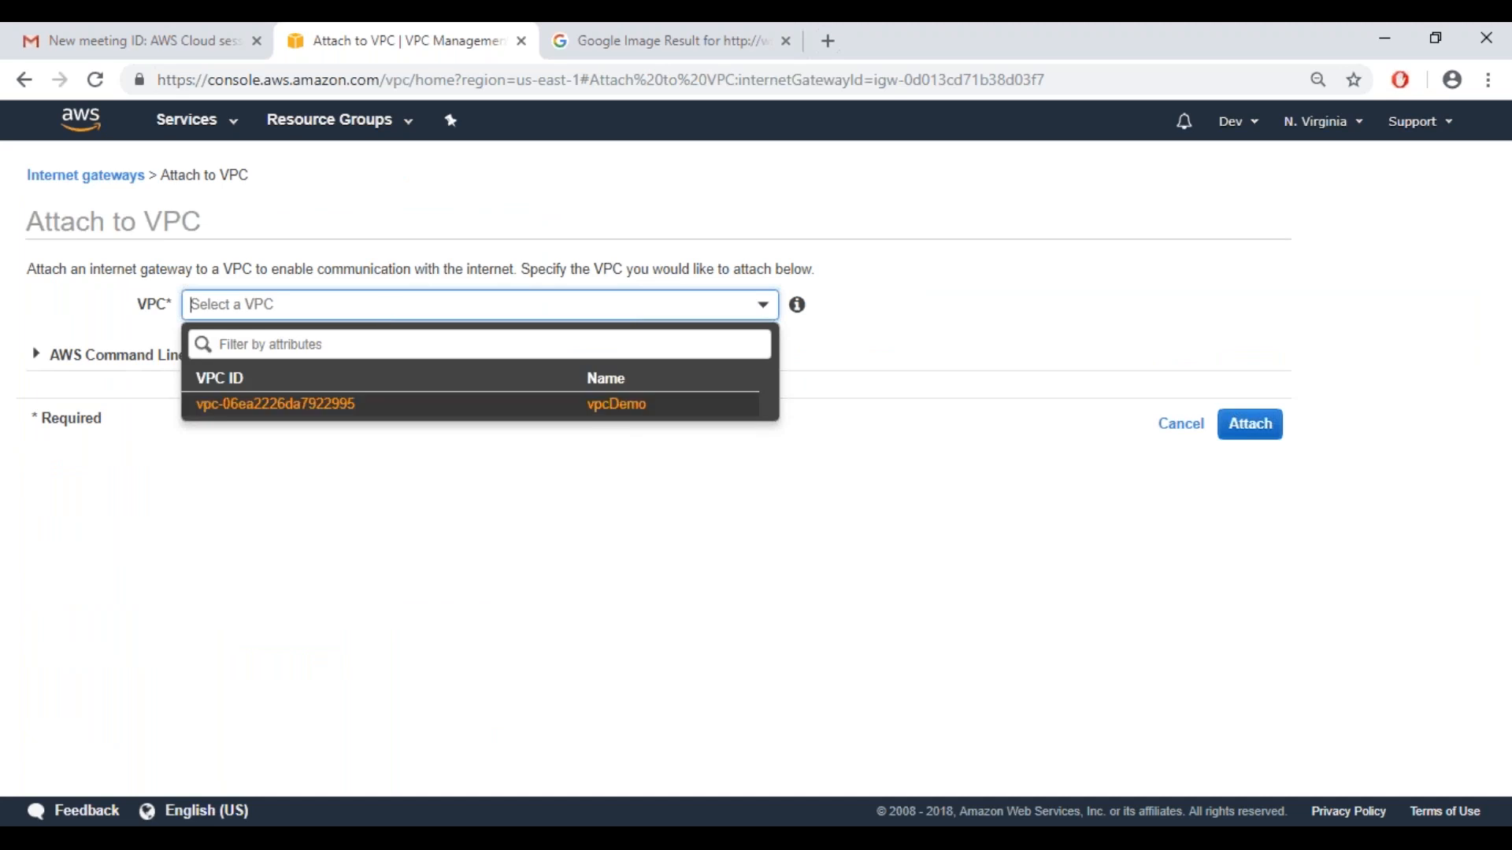
pyautogui.click(346, 404)
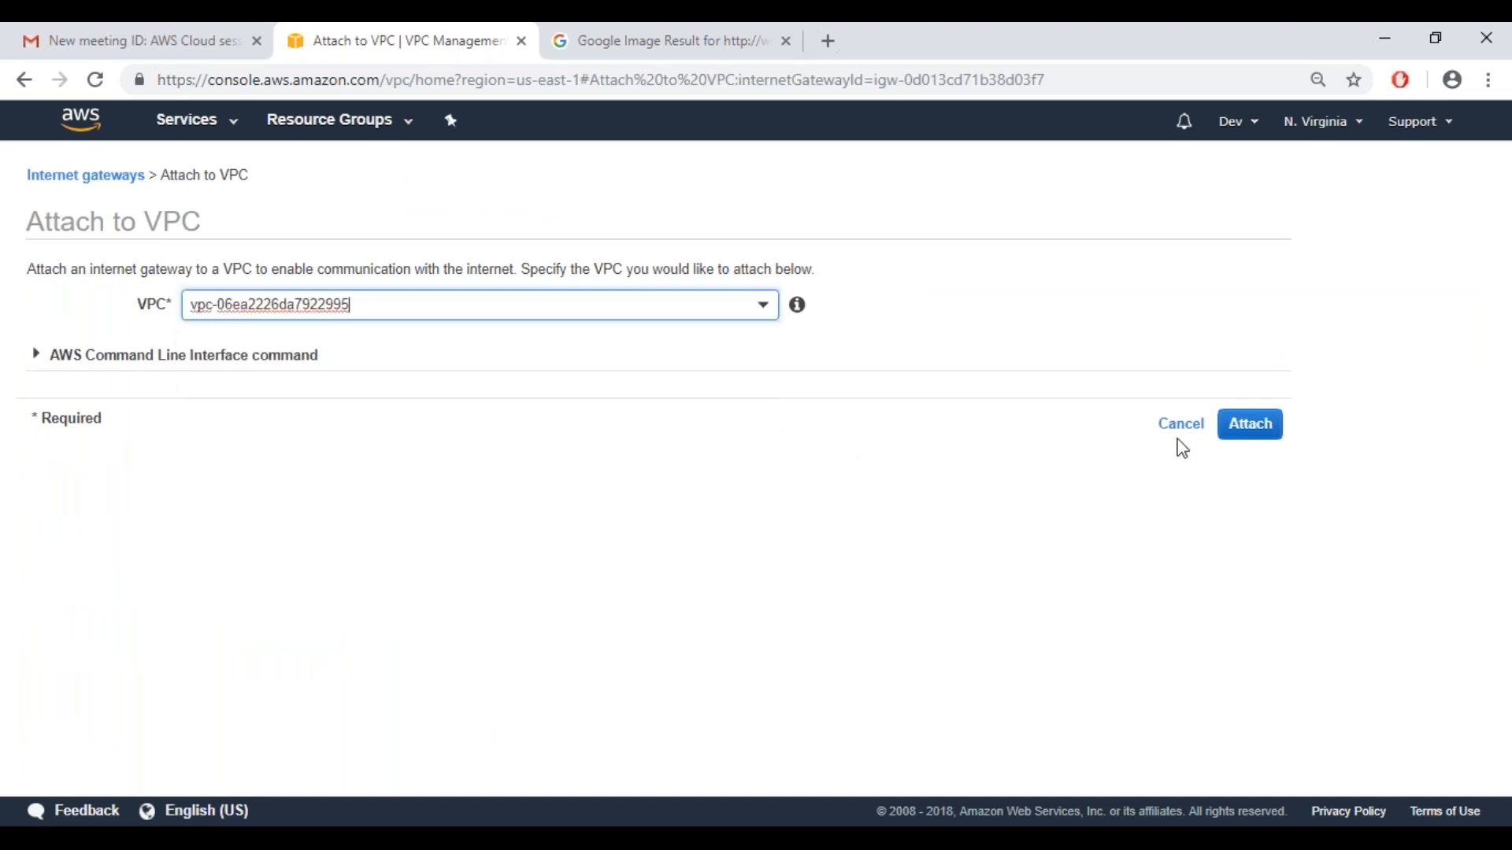
pyautogui.click(1256, 440)
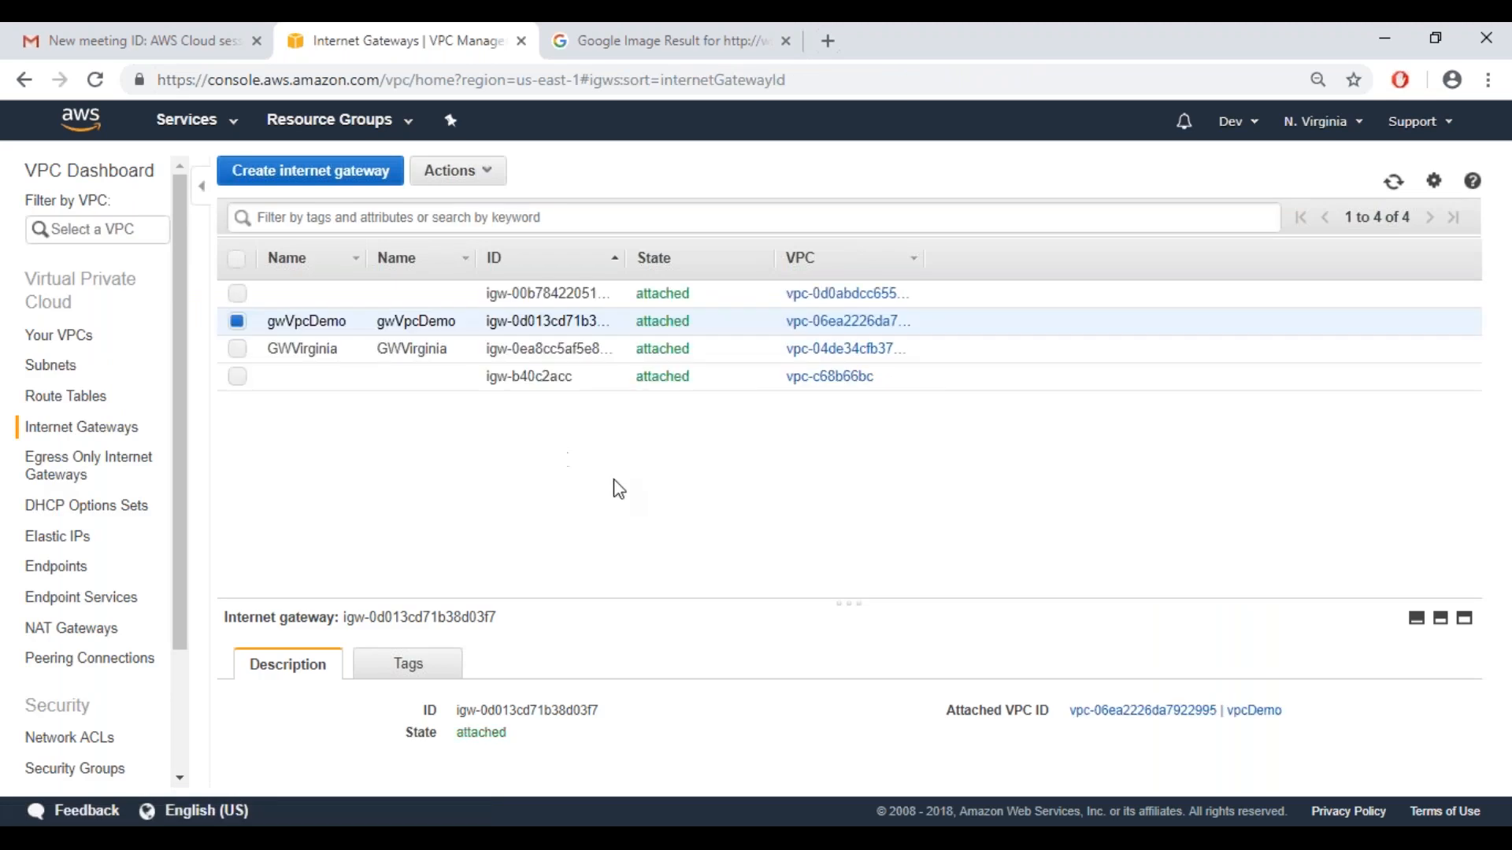
# Switch to the Paint diagram to examine how the gateway connects to the router, and return to the AWS console
pyautogui.moveTo(788, 839)
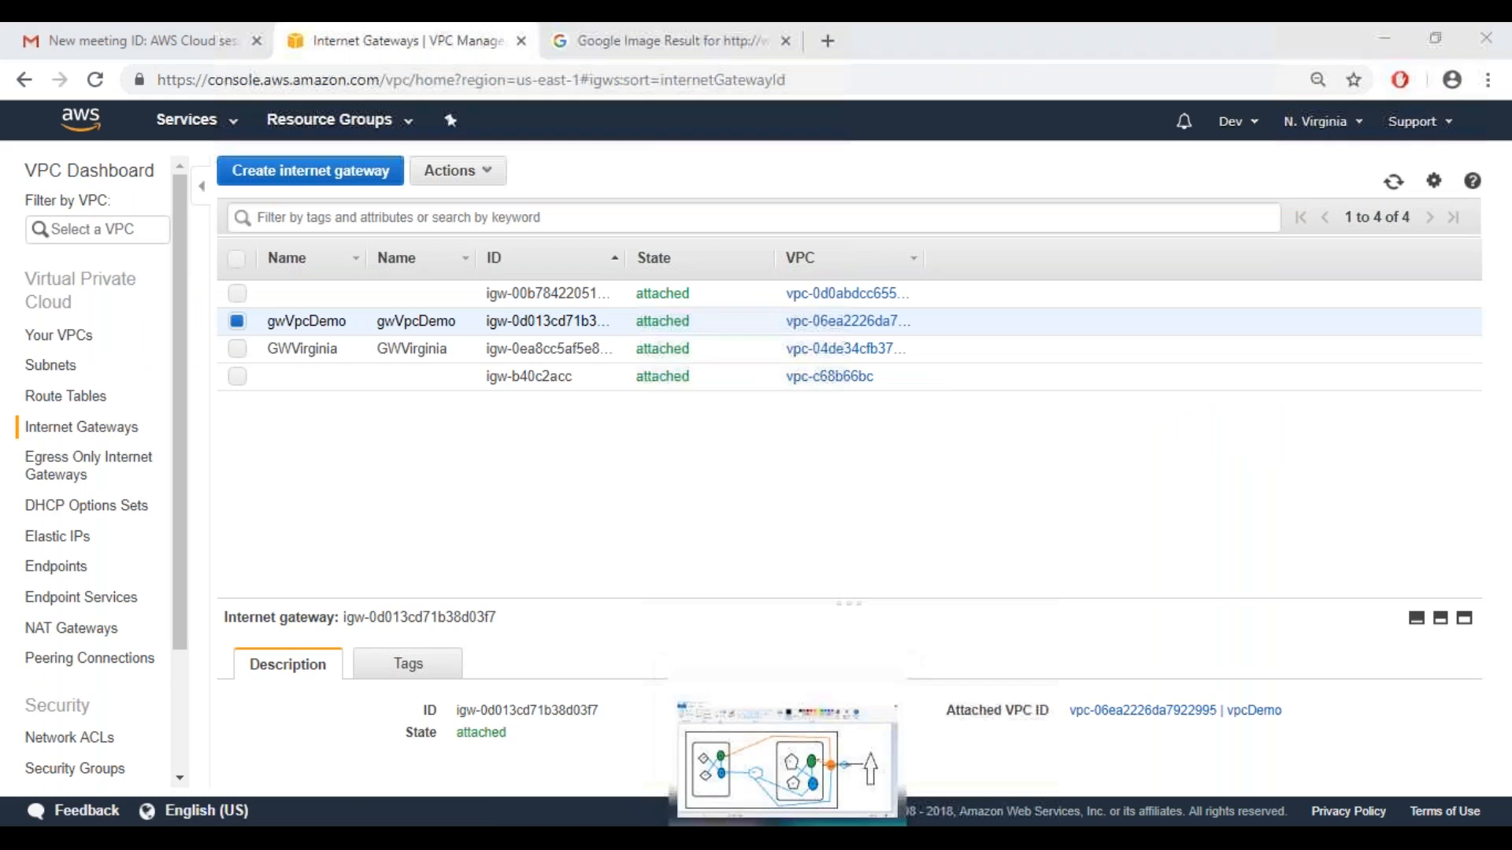
pyautogui.click(788, 839)
pyautogui.click(1140, 470)
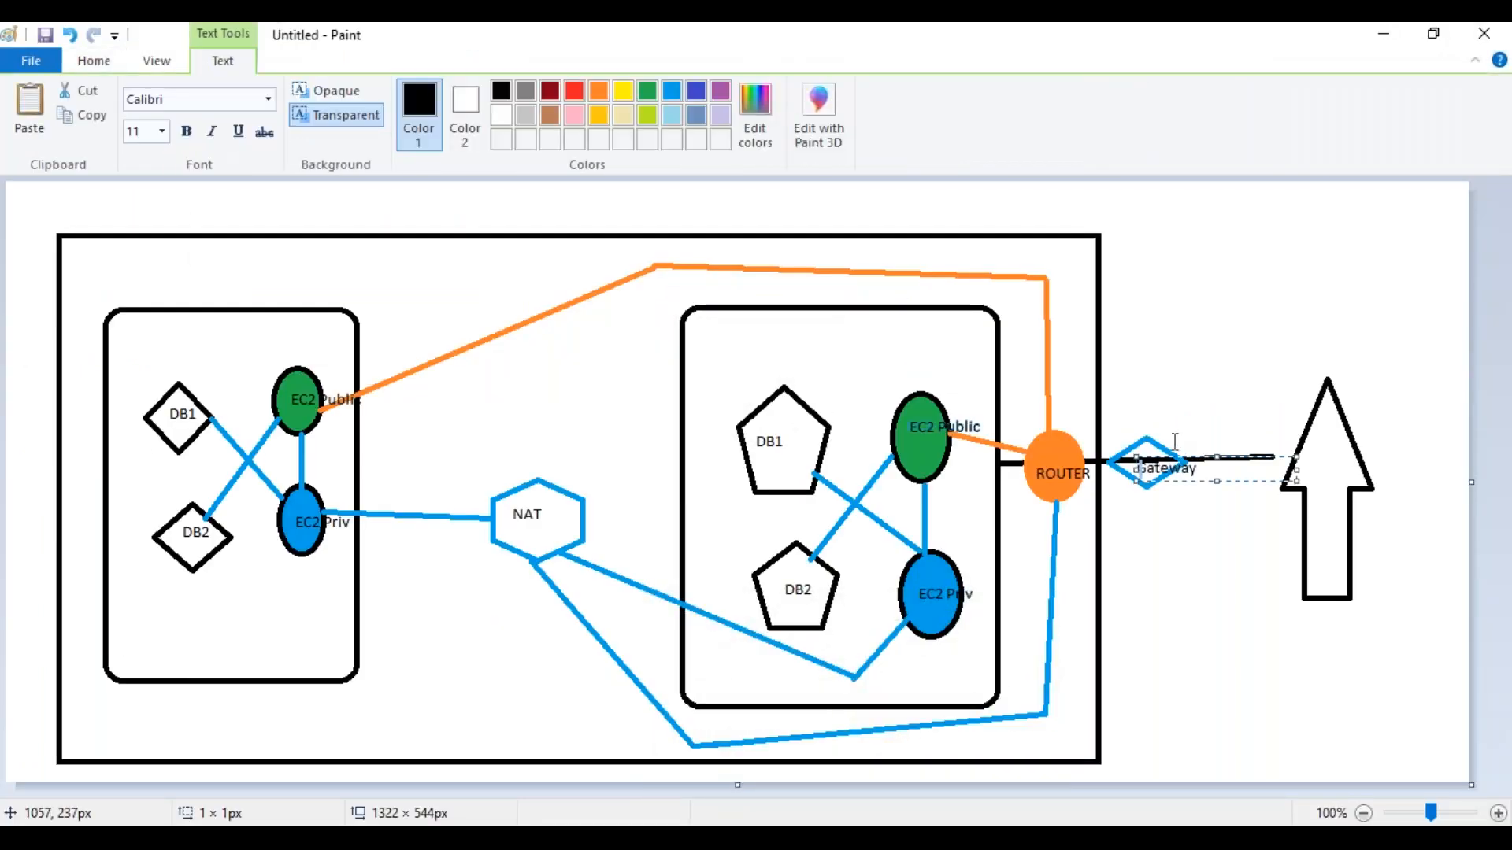
pyautogui.click(1134, 440)
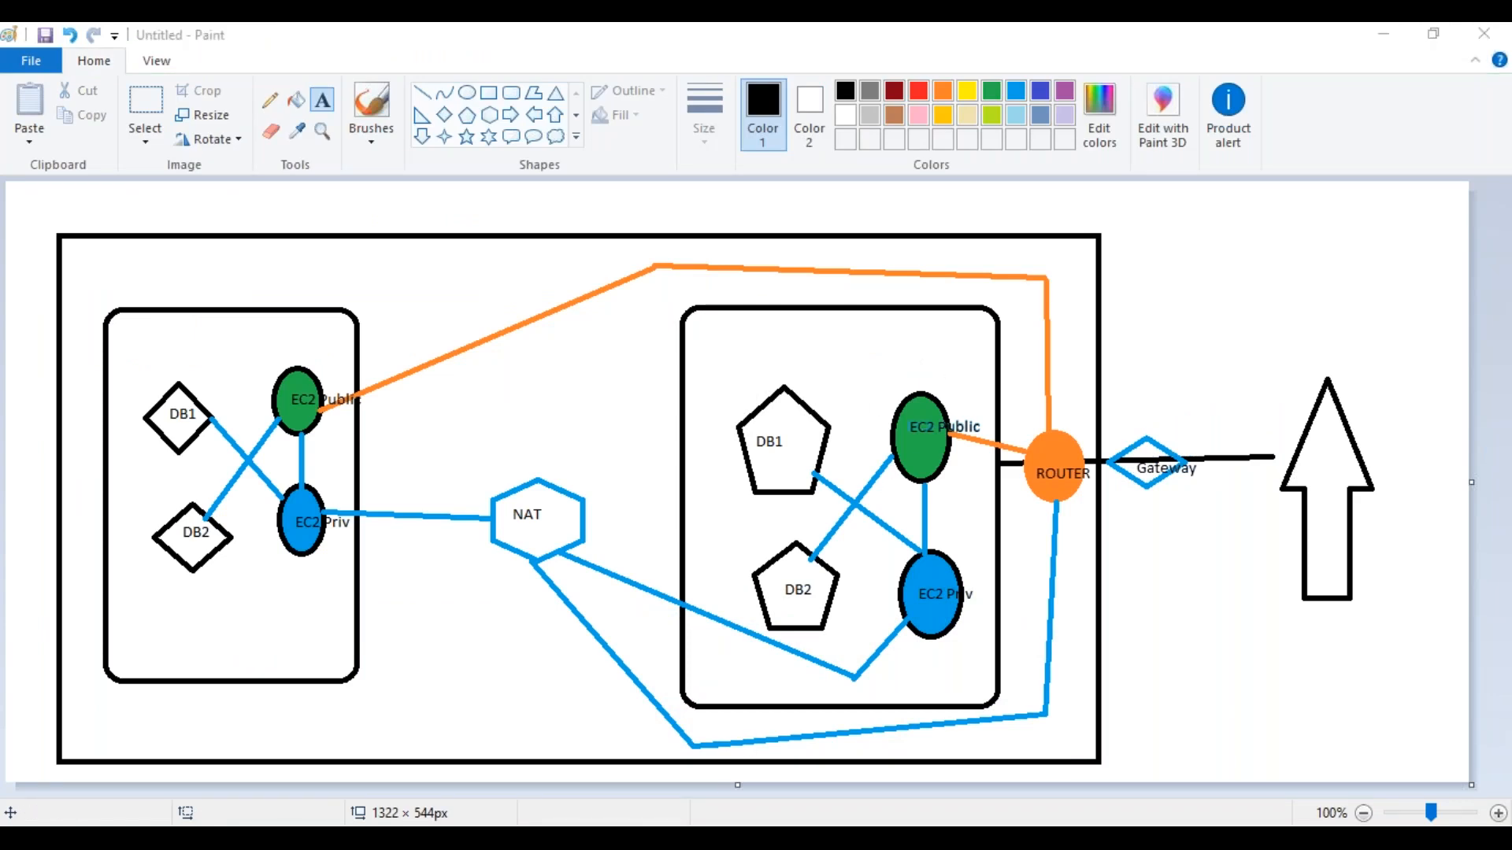
pyautogui.hotkey('alt', 'Tab')
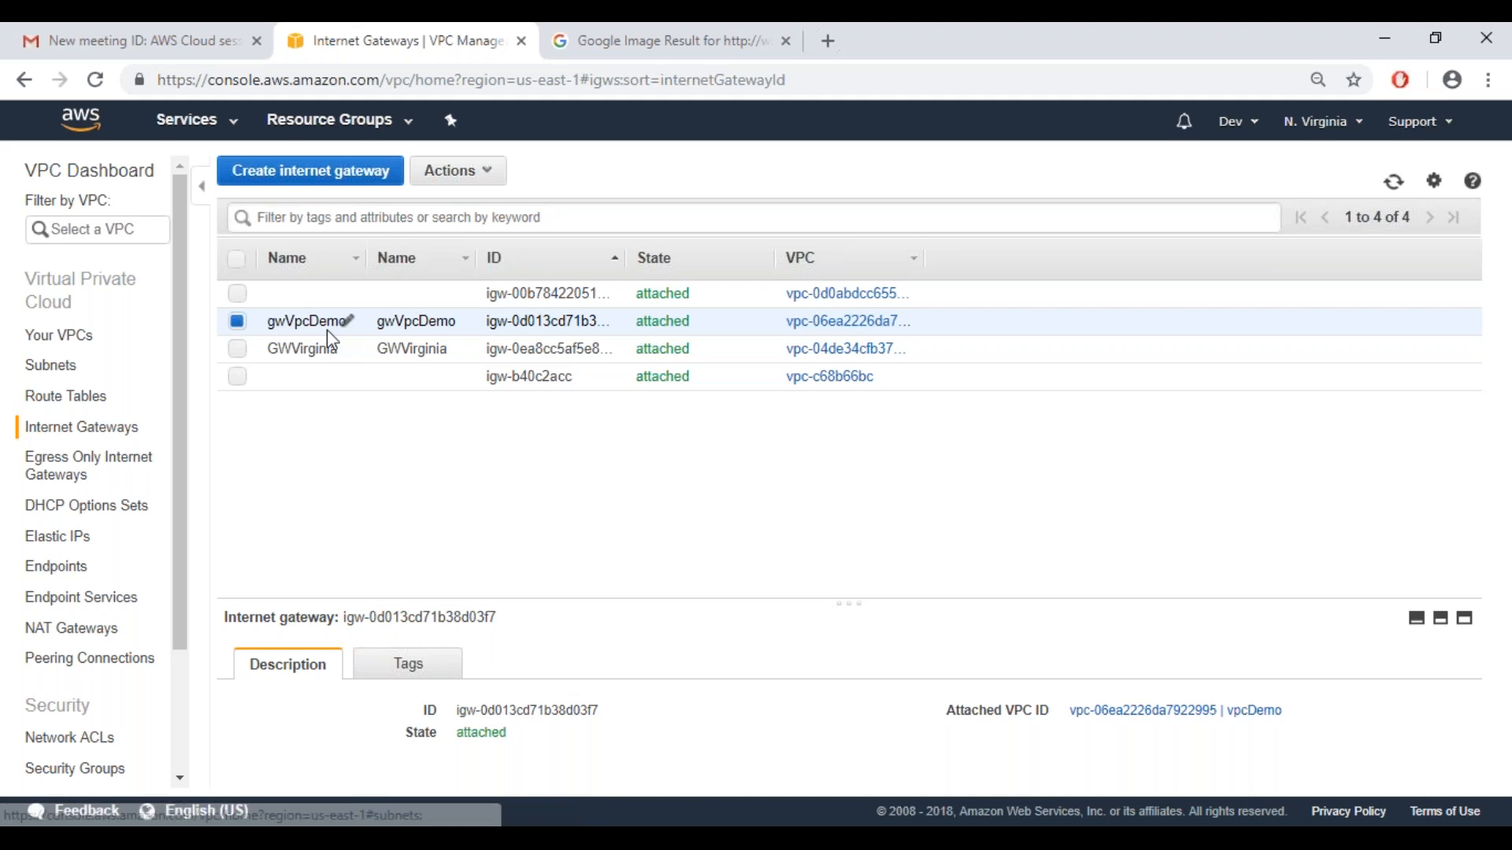
pyautogui.click(684, 827)
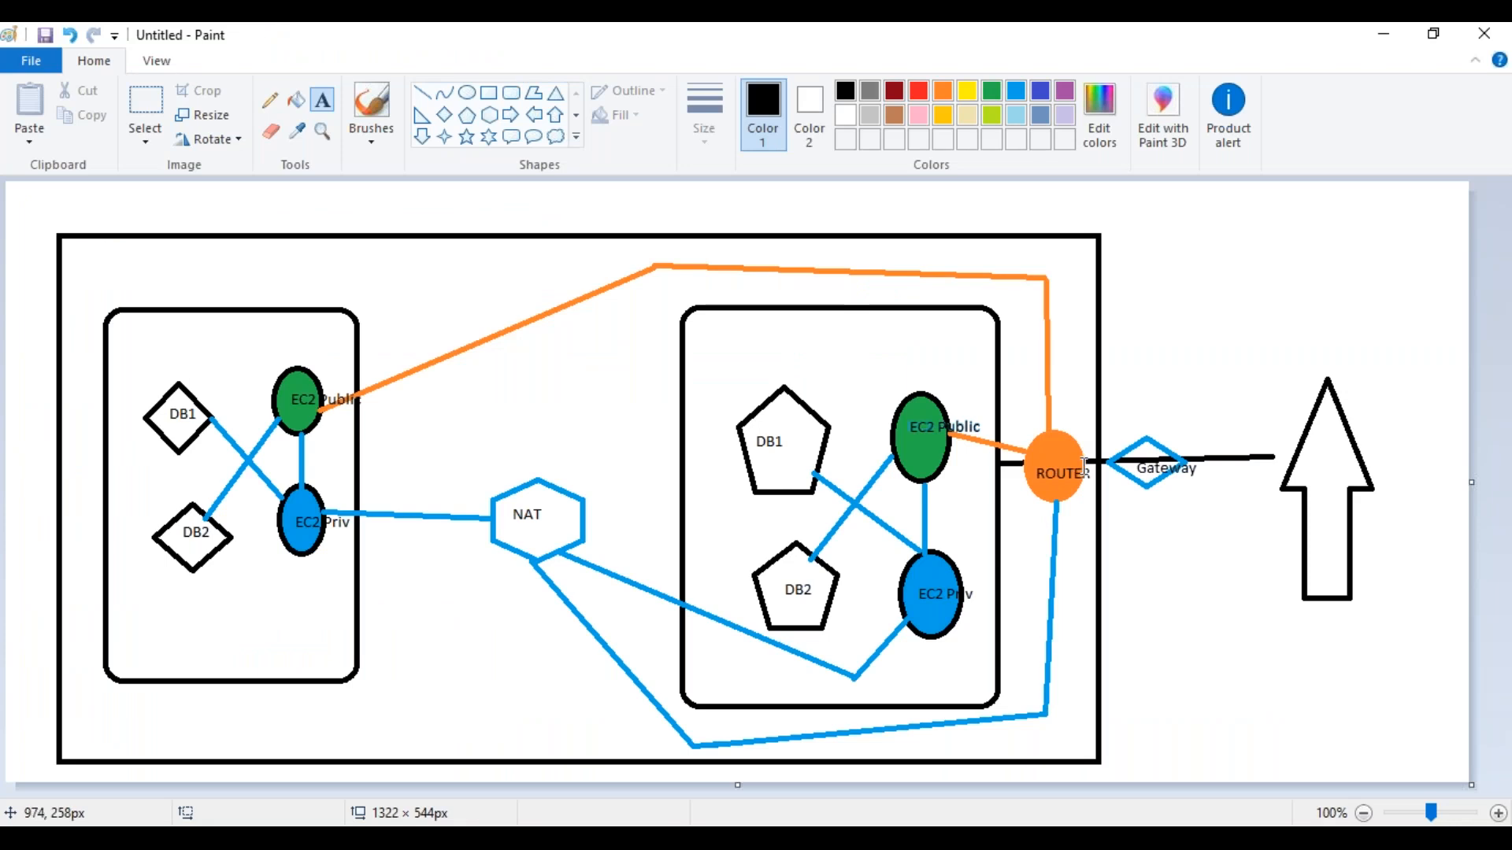
pyautogui.hotkey('alt', 'Tab')
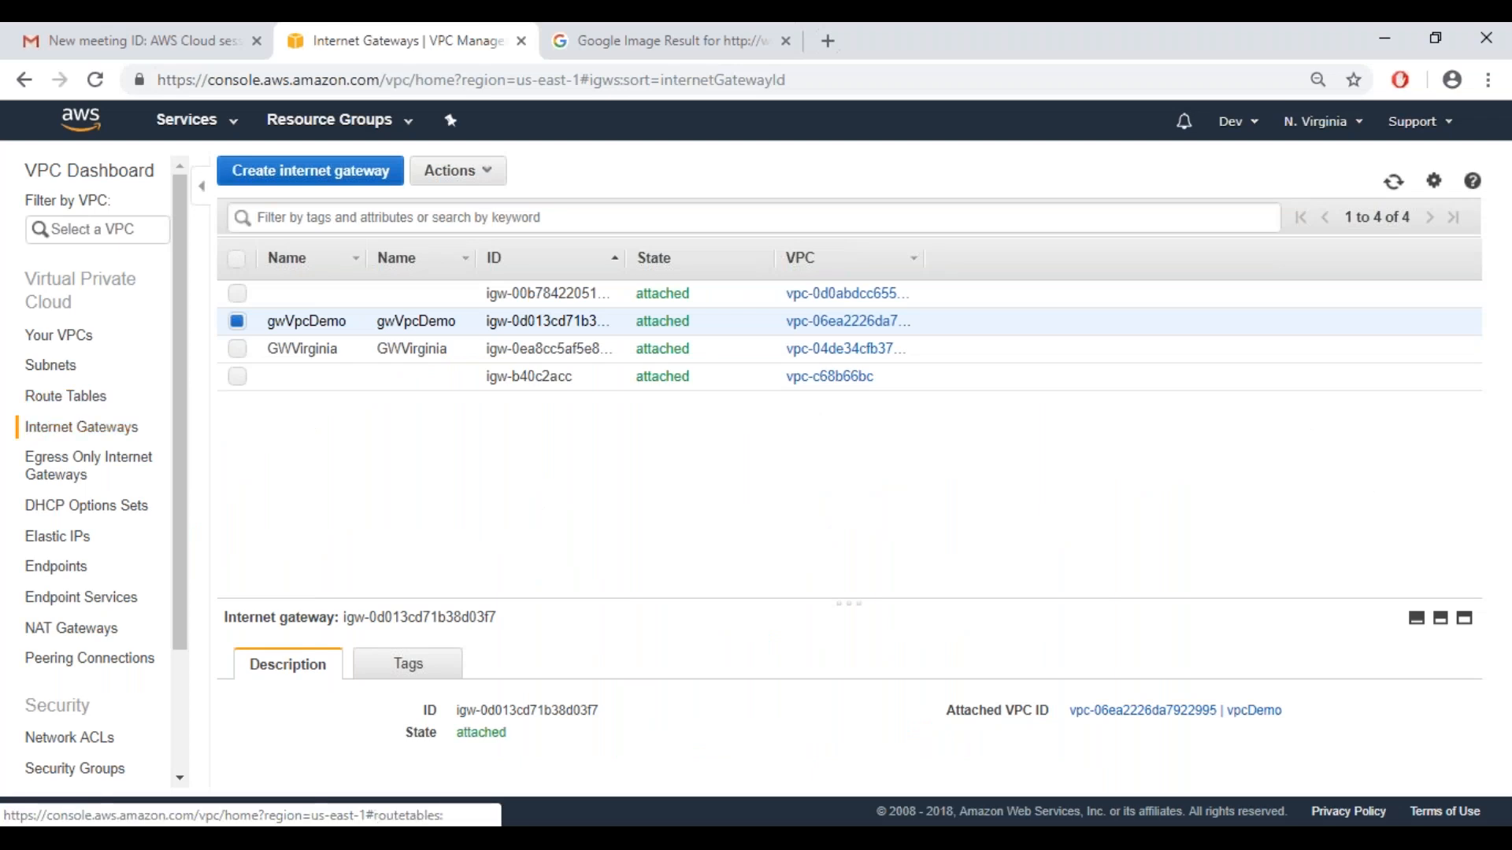
# Check which virtual private gateways can be enabled for route propagation on RouteVPCDemo, and cancel the edit
pyautogui.click(81, 406)
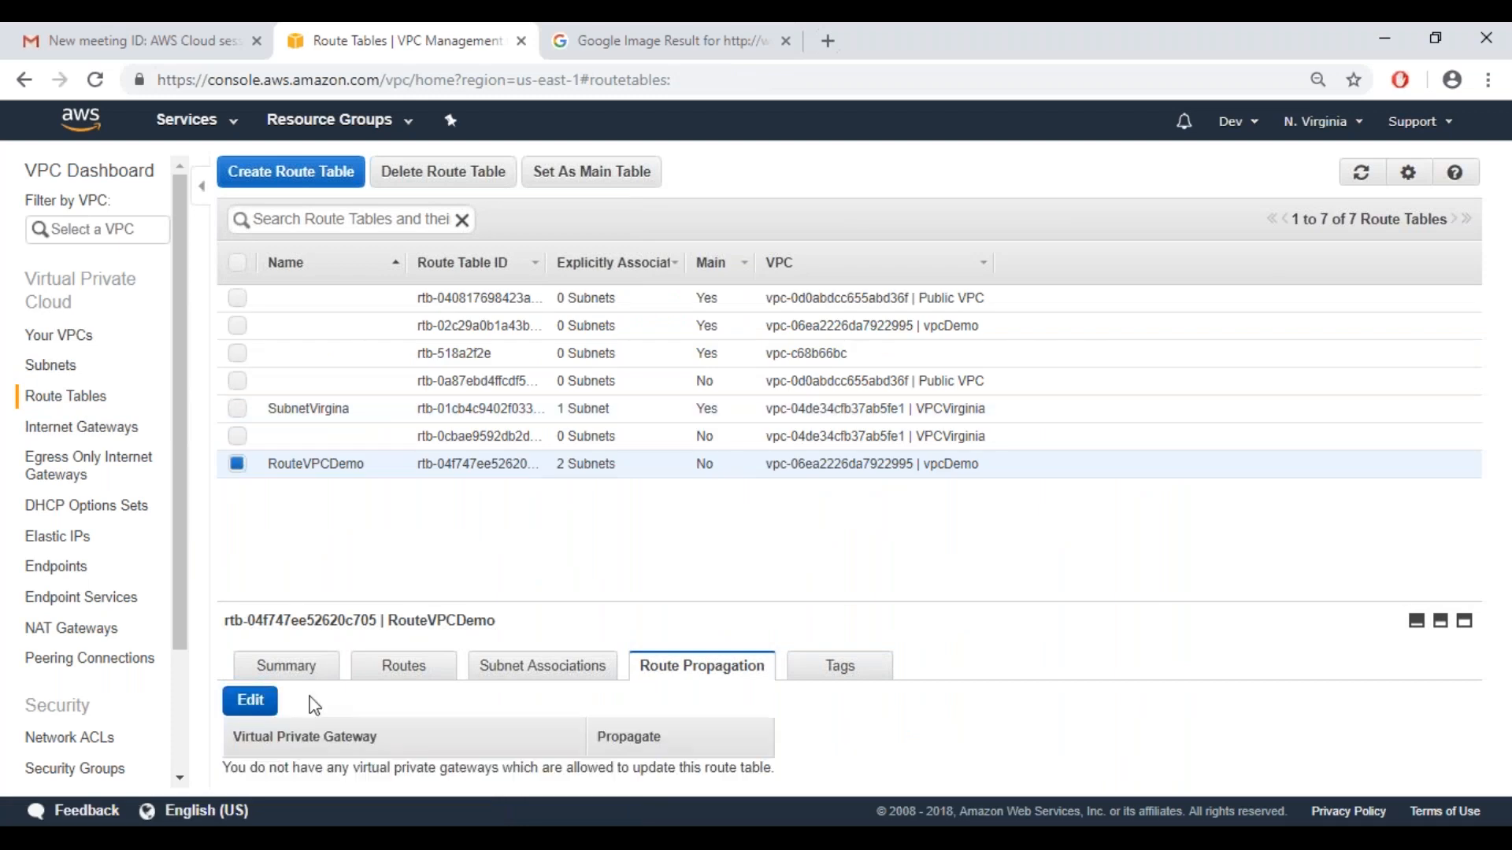
pyautogui.click(249, 704)
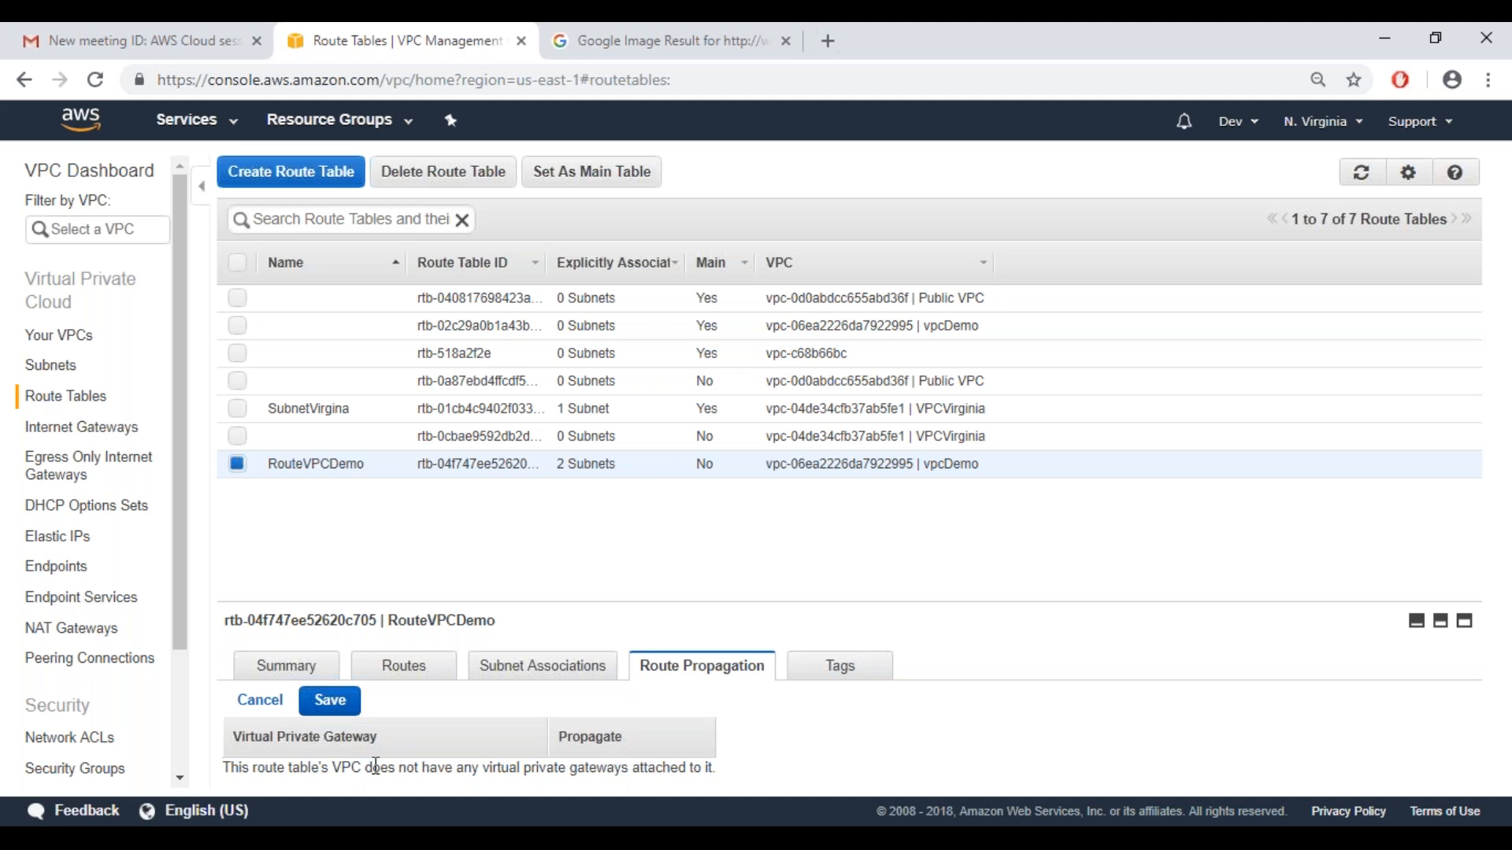
pyautogui.click(270, 703)
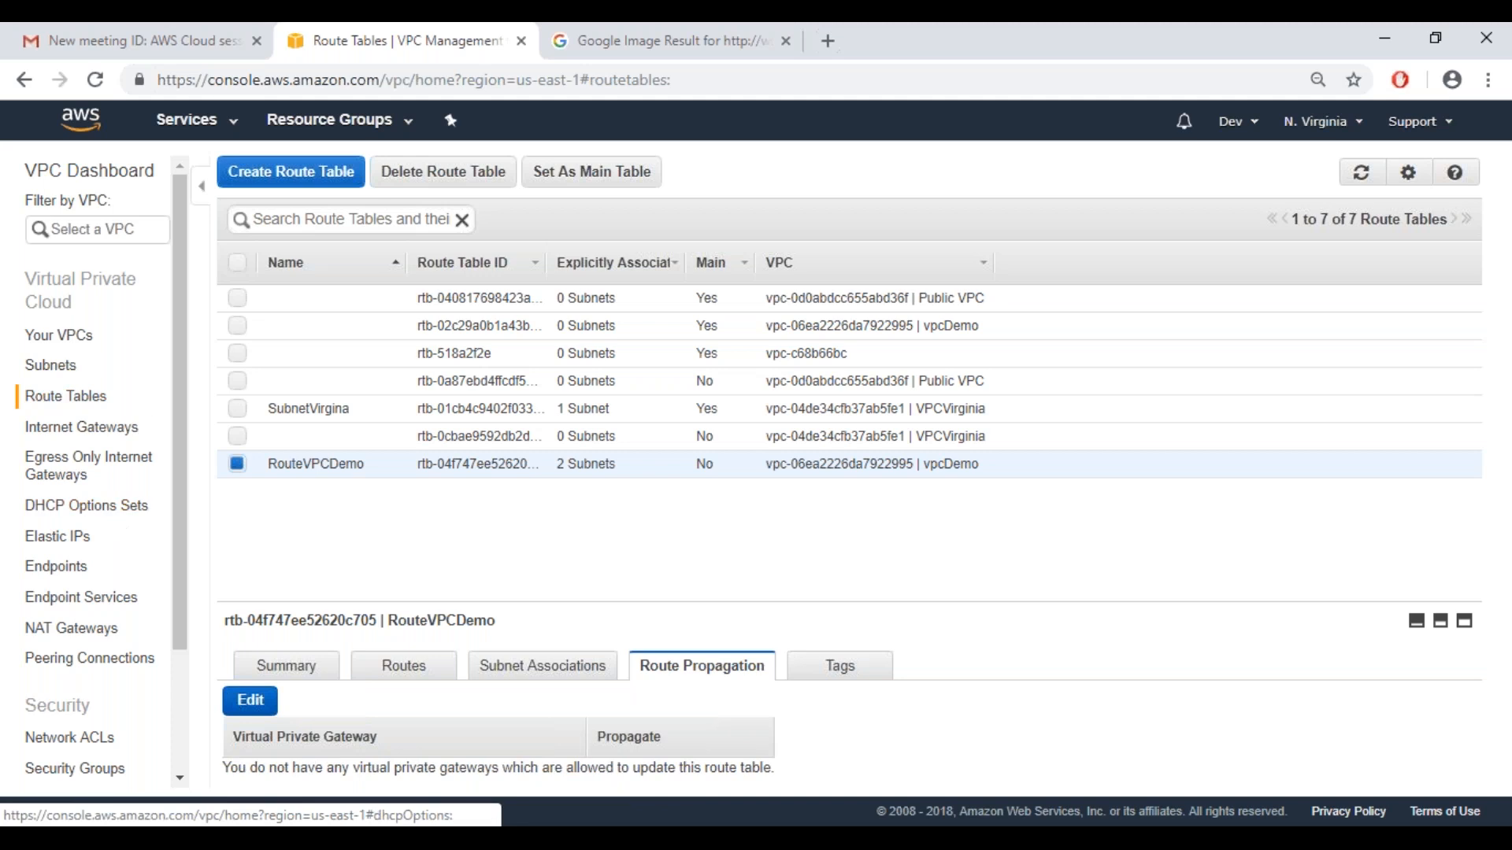
# Allocate a new Elastic IP address from the Amazon pool and select it in the address list
pyautogui.click(85, 542)
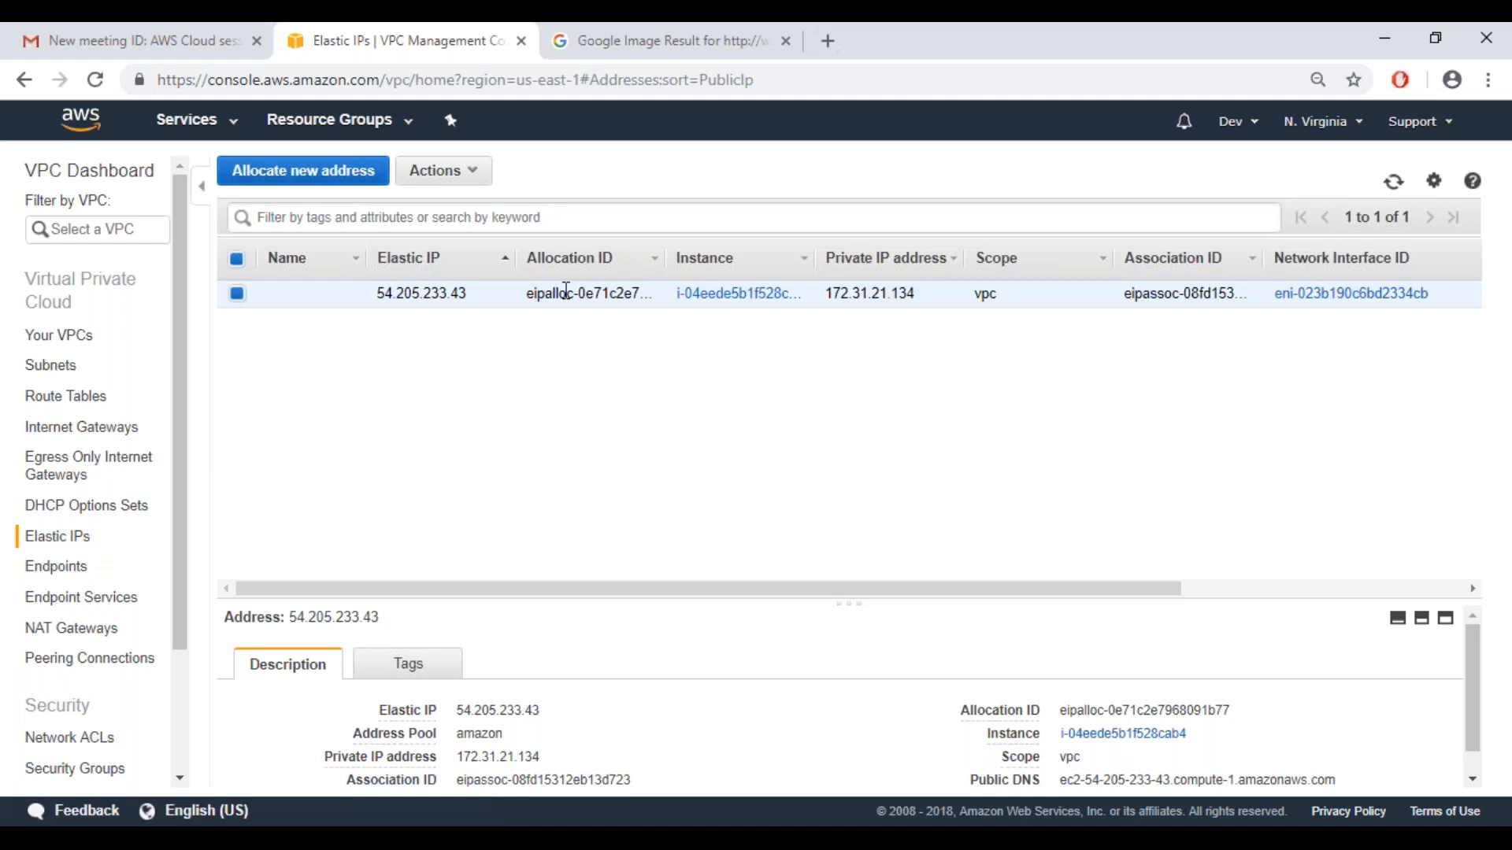
pyautogui.click(348, 188)
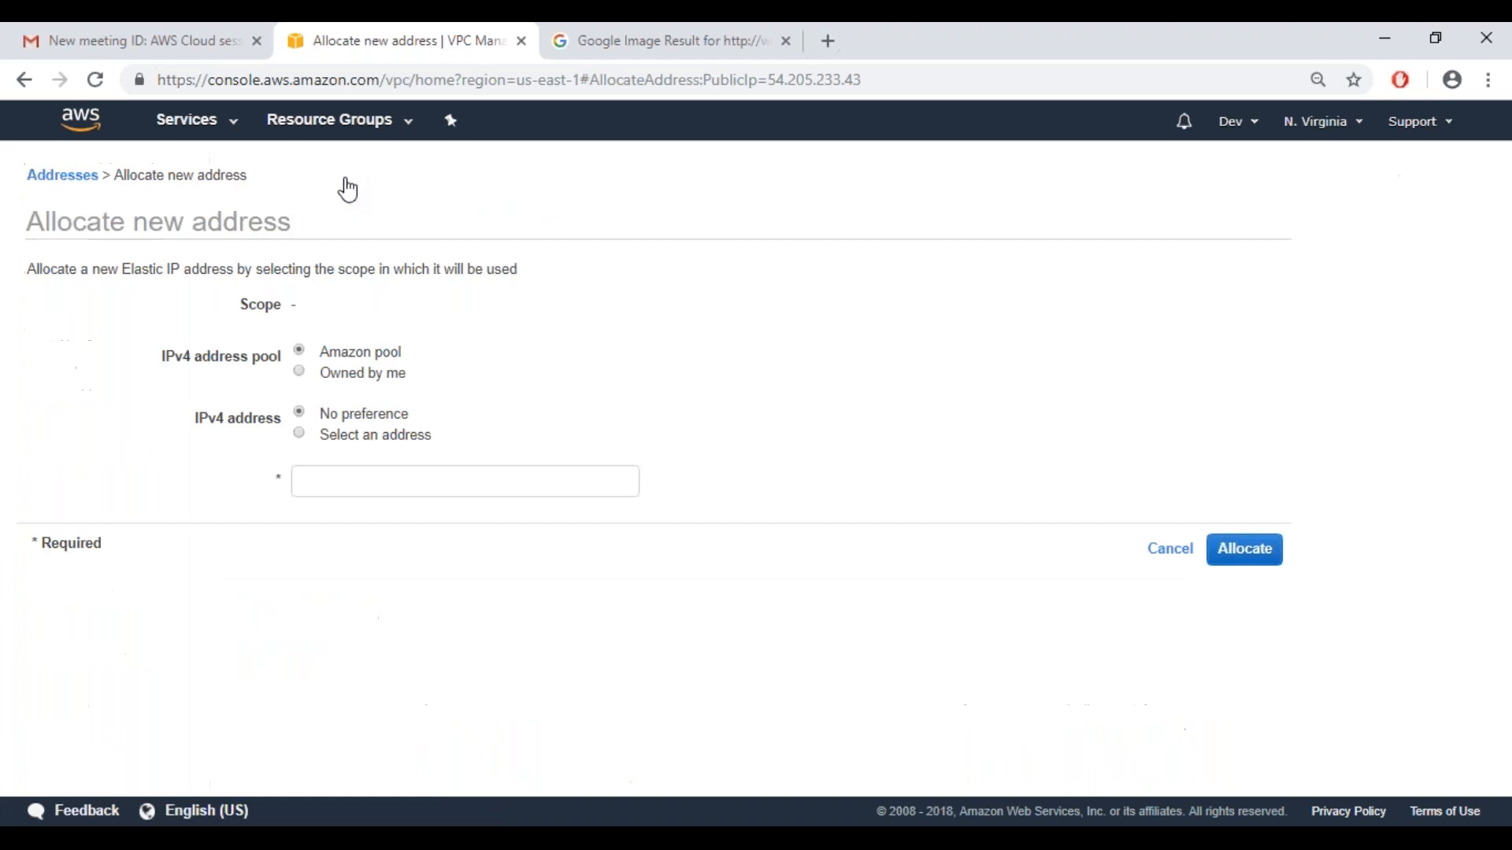
pyautogui.click(1260, 443)
pyautogui.click(945, 400)
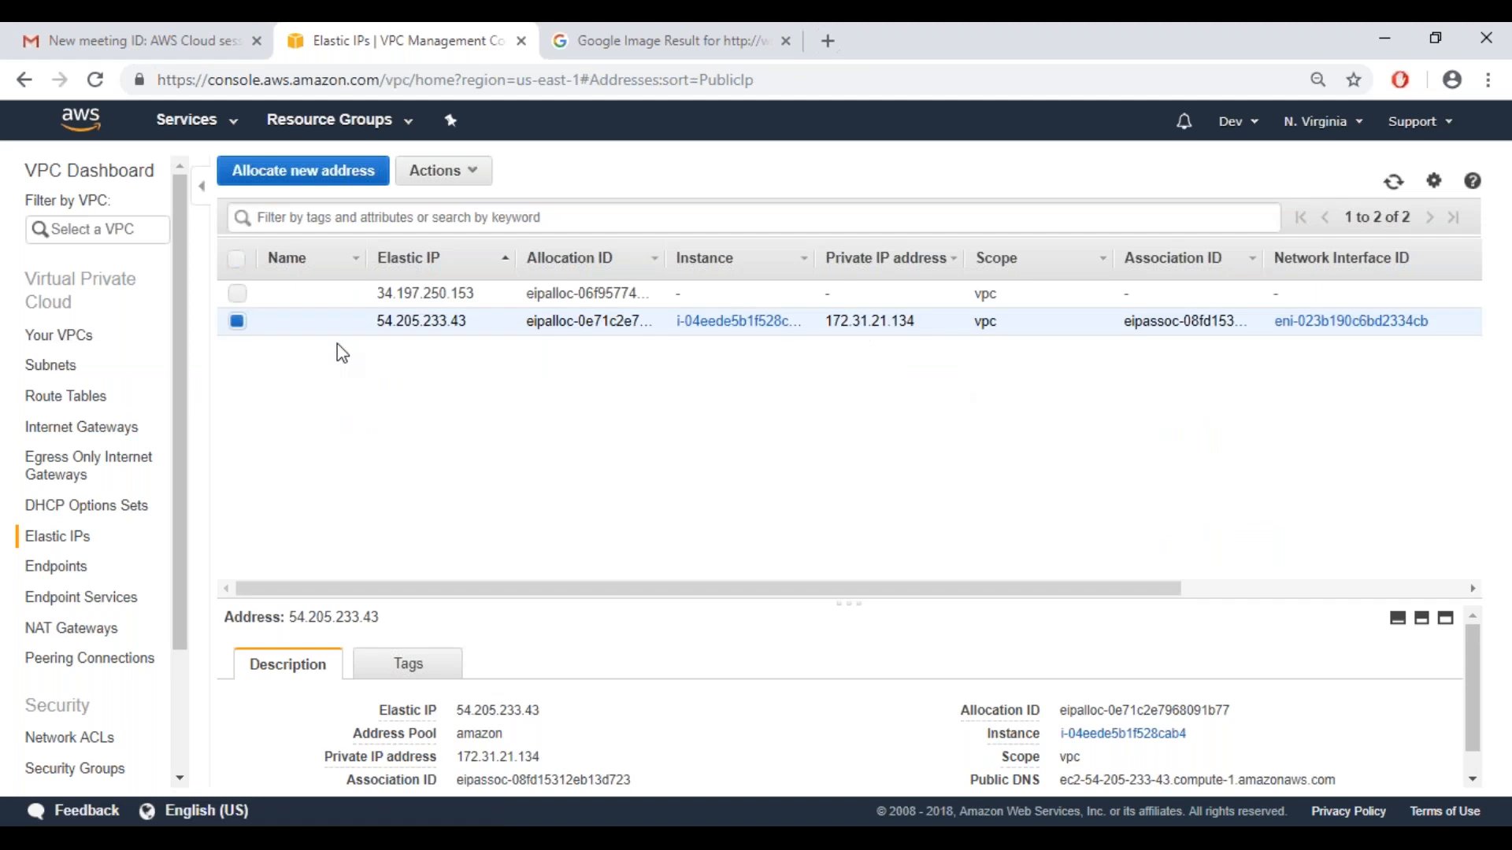
pyautogui.click(306, 293)
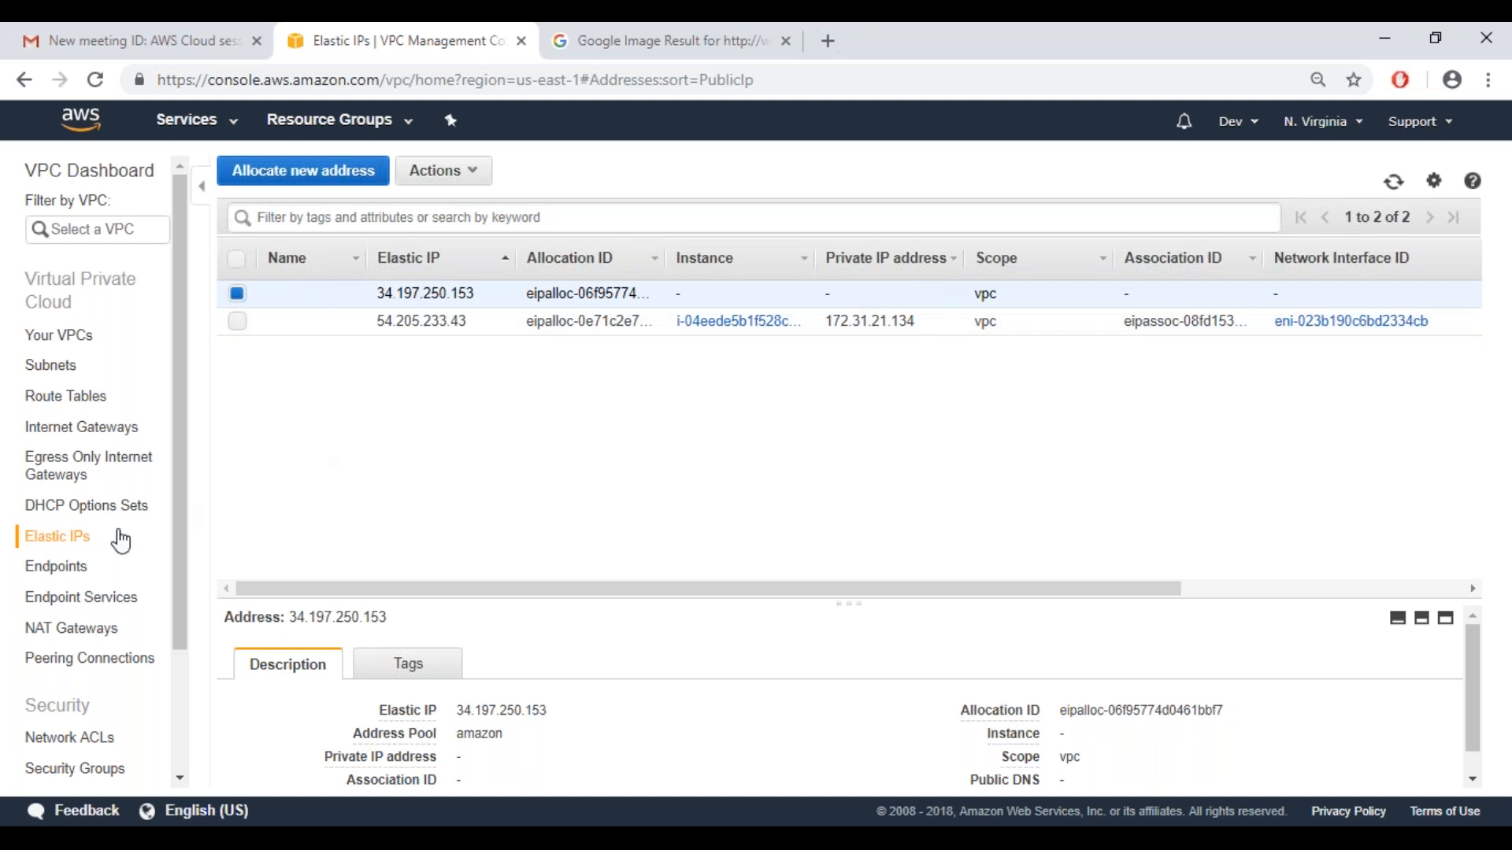
# Start creating a VPC endpoint and choose the com.amazonaws.us-east-1.s3 gateway service
pyautogui.click(87, 569)
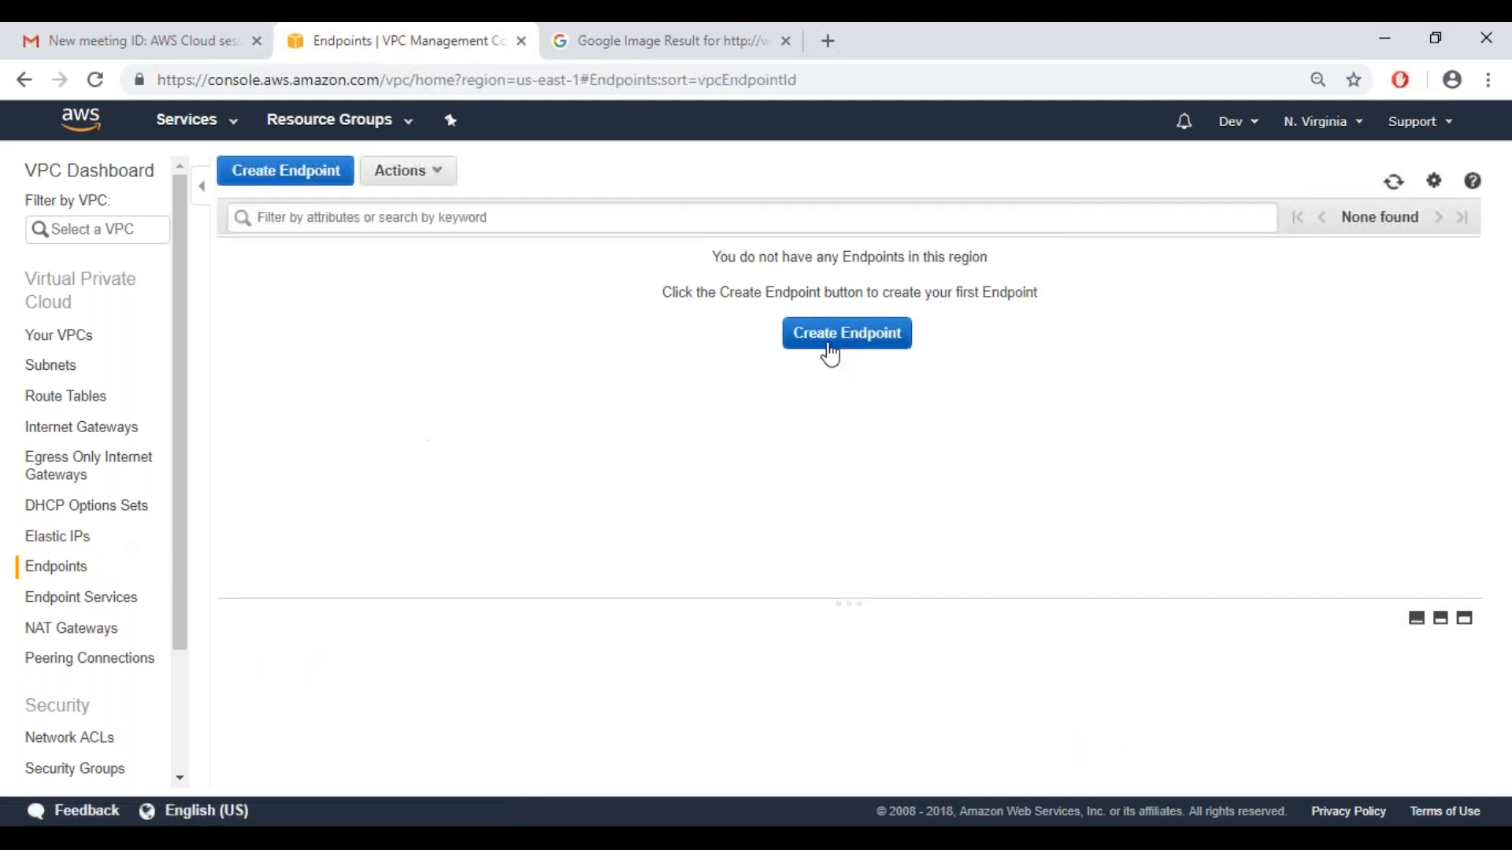
pyautogui.click(847, 334)
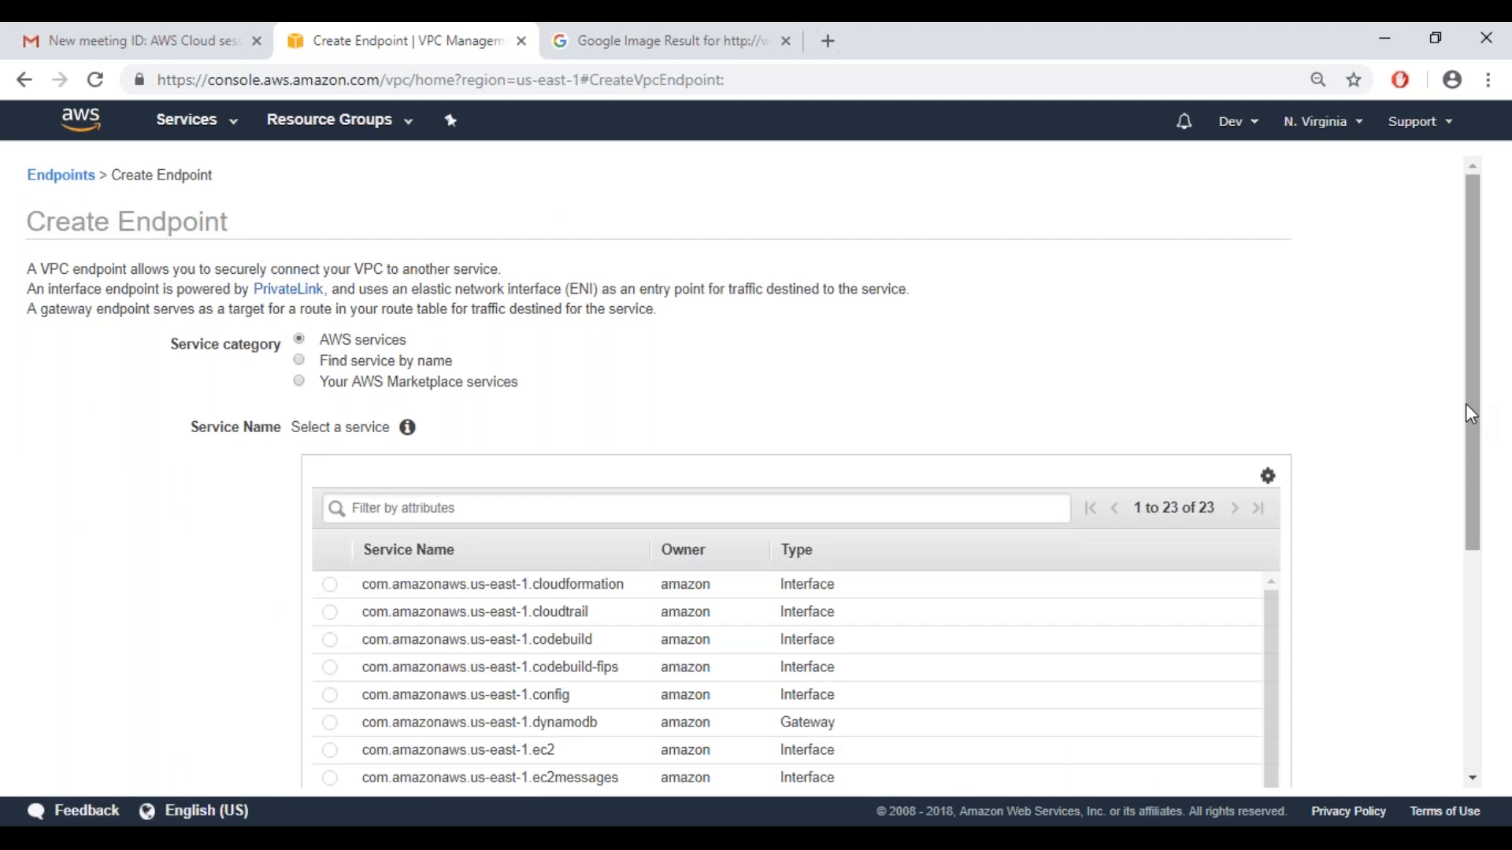
pyautogui.moveTo(1469, 401); pyautogui.dragTo(1476, 570)
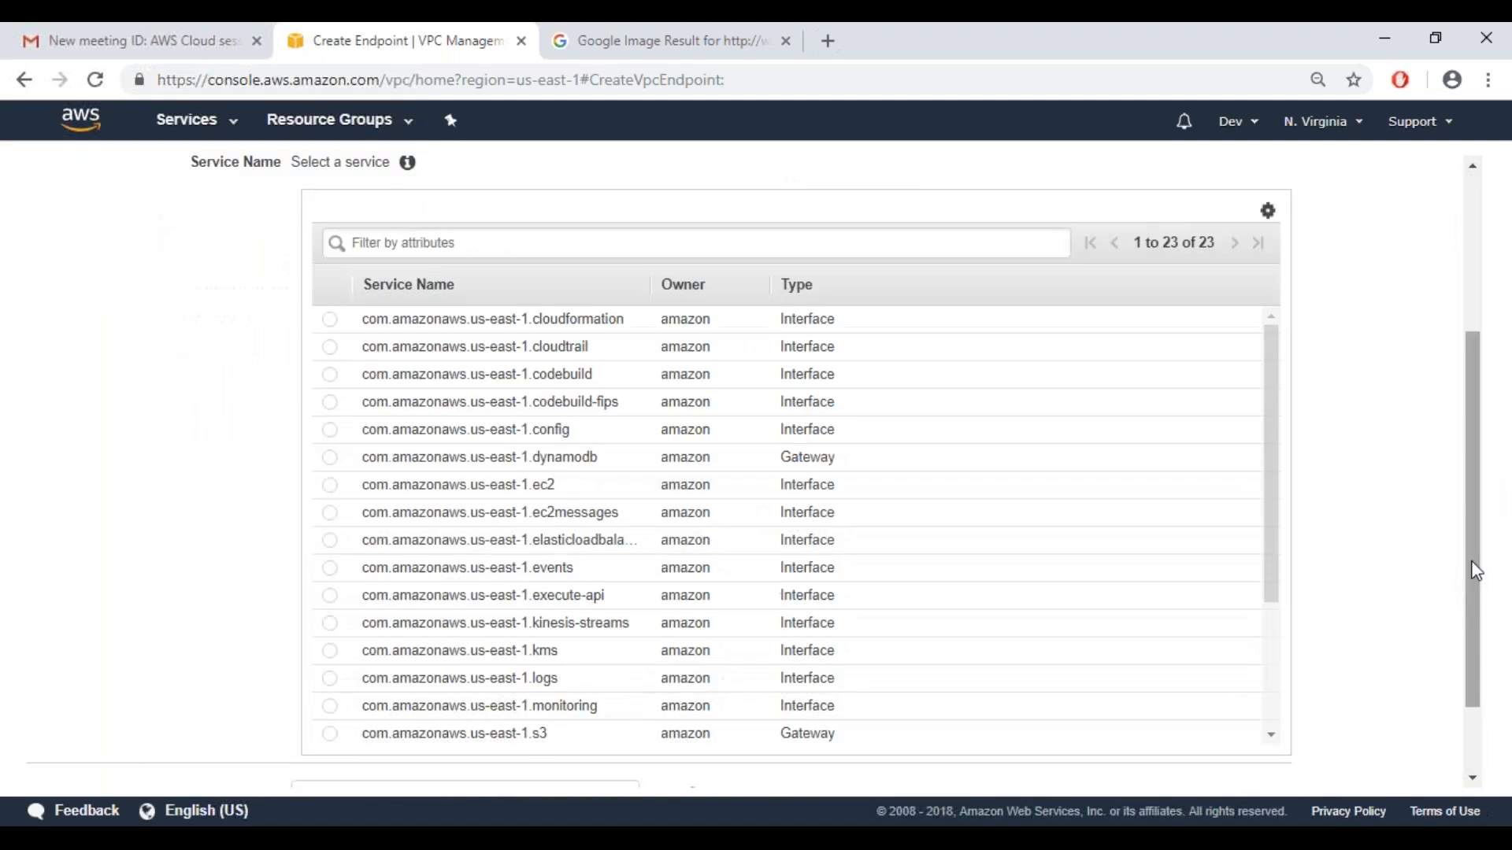
pyautogui.click(331, 735)
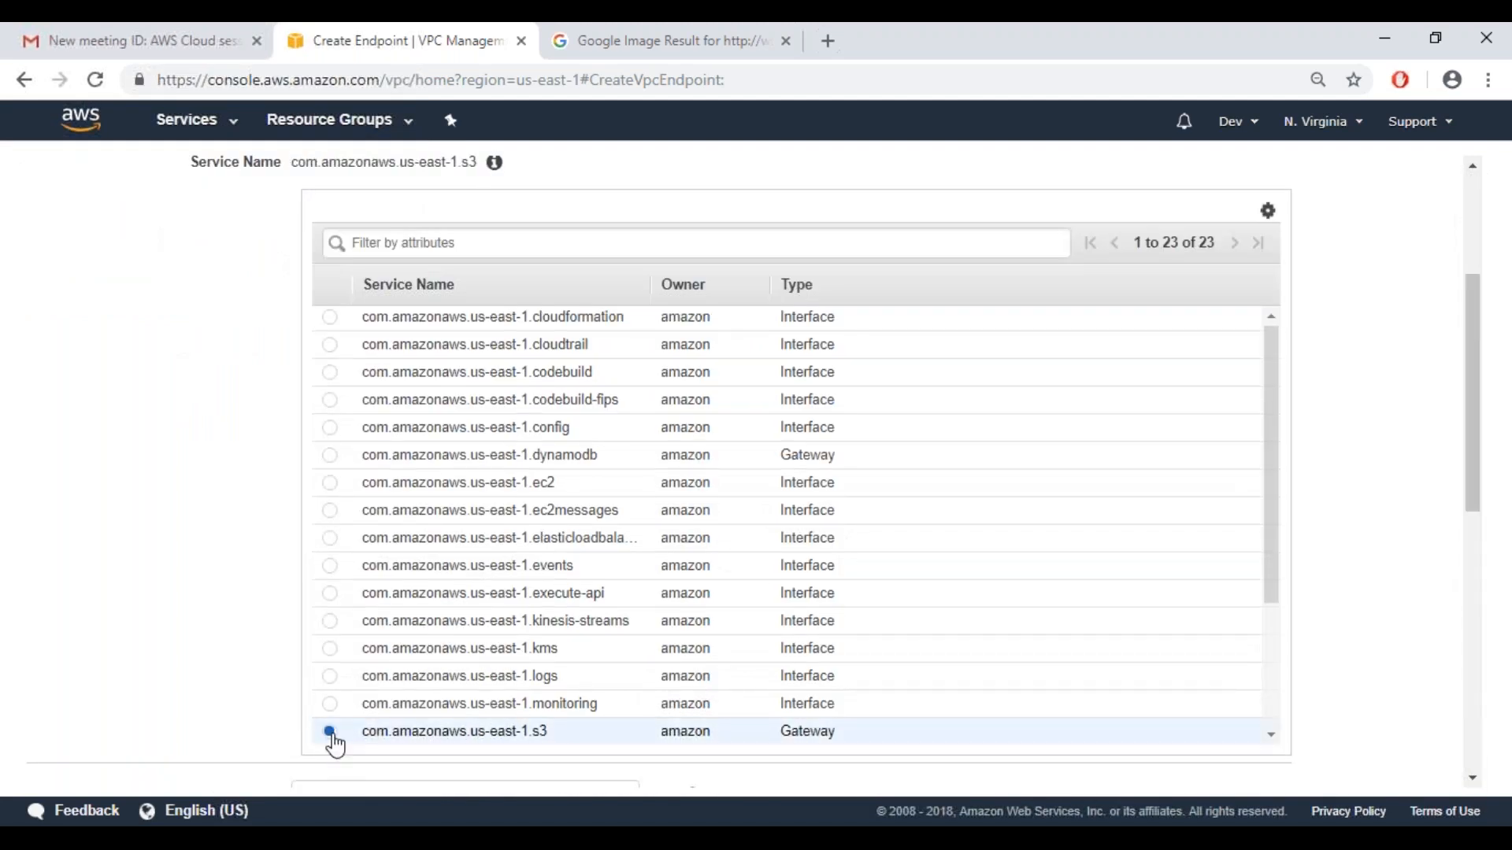
# Set the endpoint's VPC to vpcDemo (vpc-06ea2226da7922995) and bring up its route tables
pyautogui.moveTo(1475, 515); pyautogui.dragTo(1475, 504)
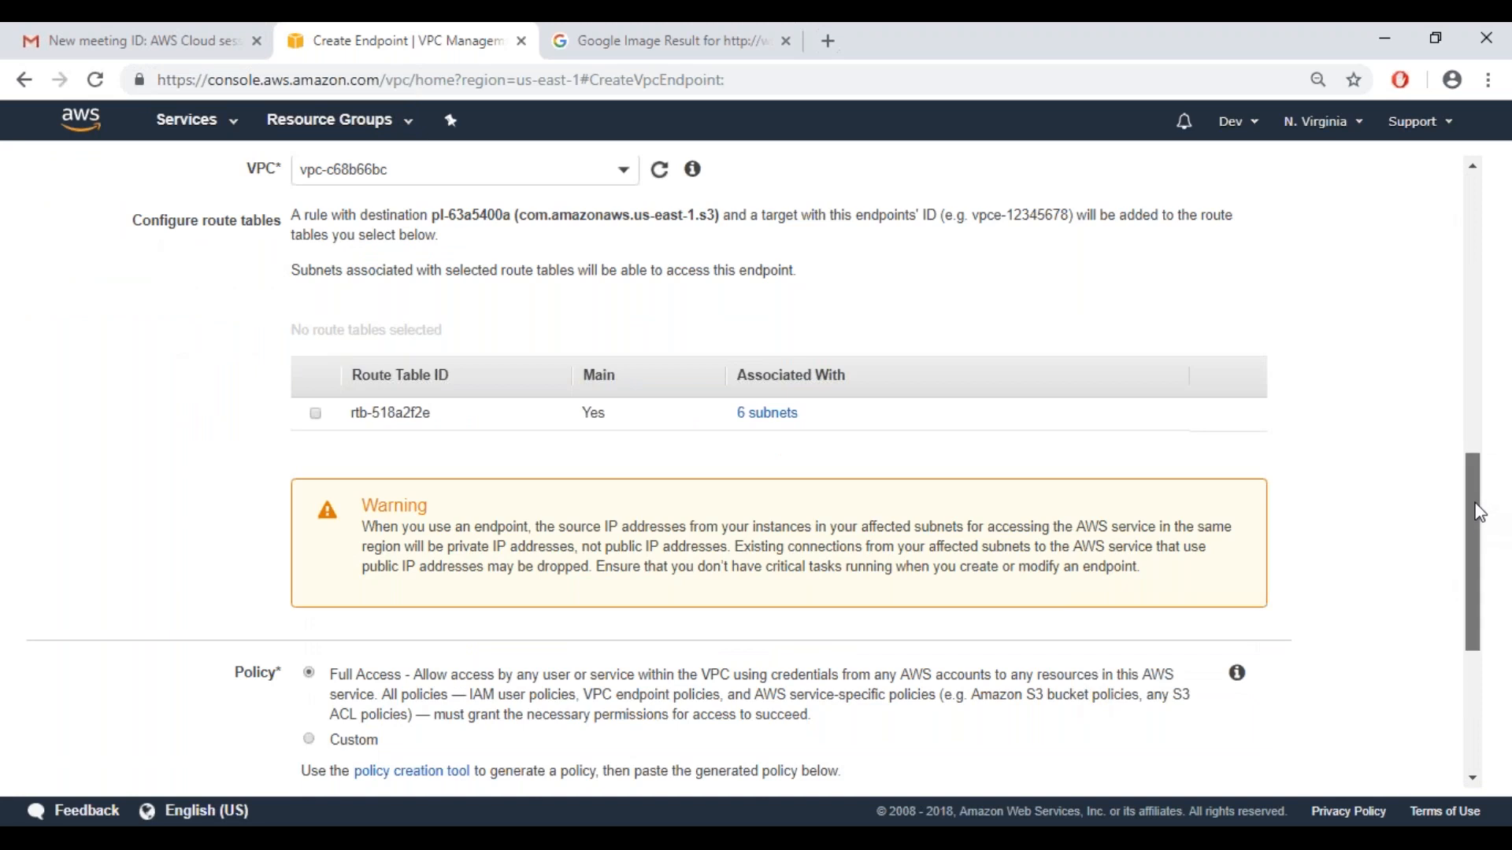
pyautogui.moveTo(1478, 512); pyautogui.dragTo(1479, 509)
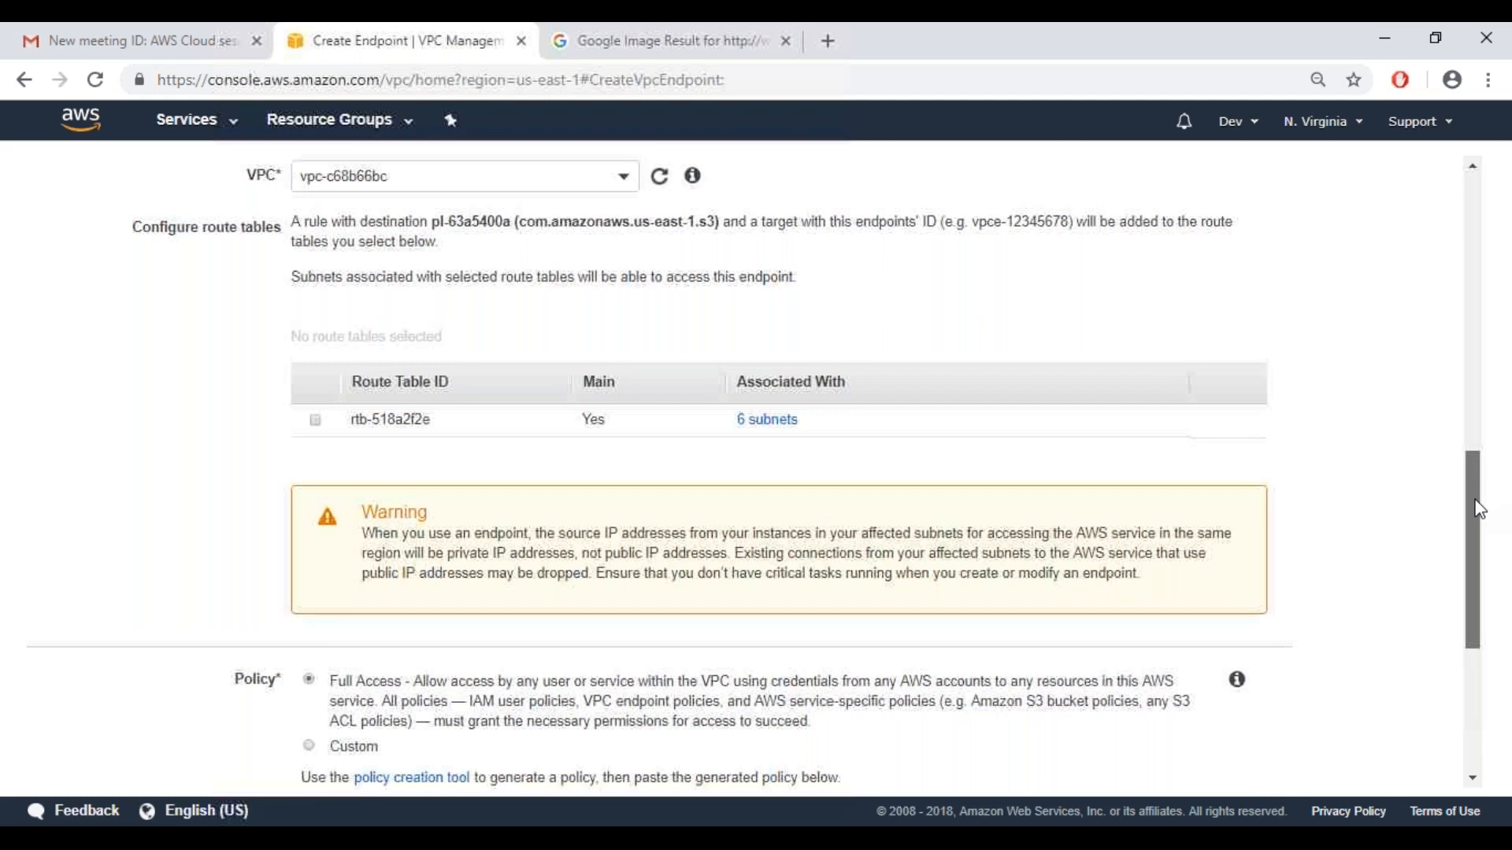
pyautogui.moveTo(1479, 509); pyautogui.dragTo(1493, 437)
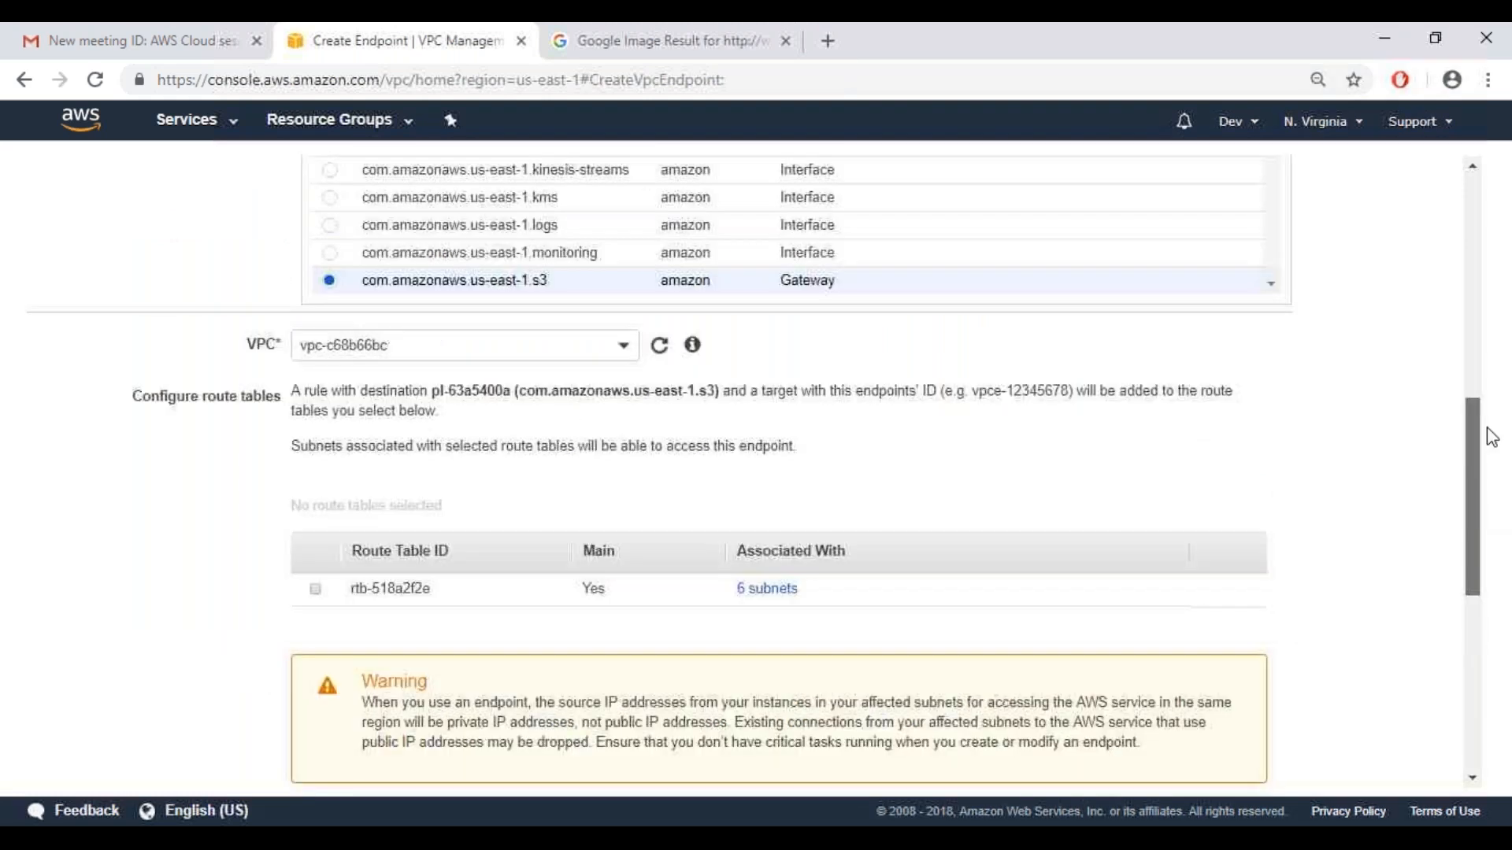
pyautogui.scroll(2, 1023, 473)
pyautogui.click(622, 509)
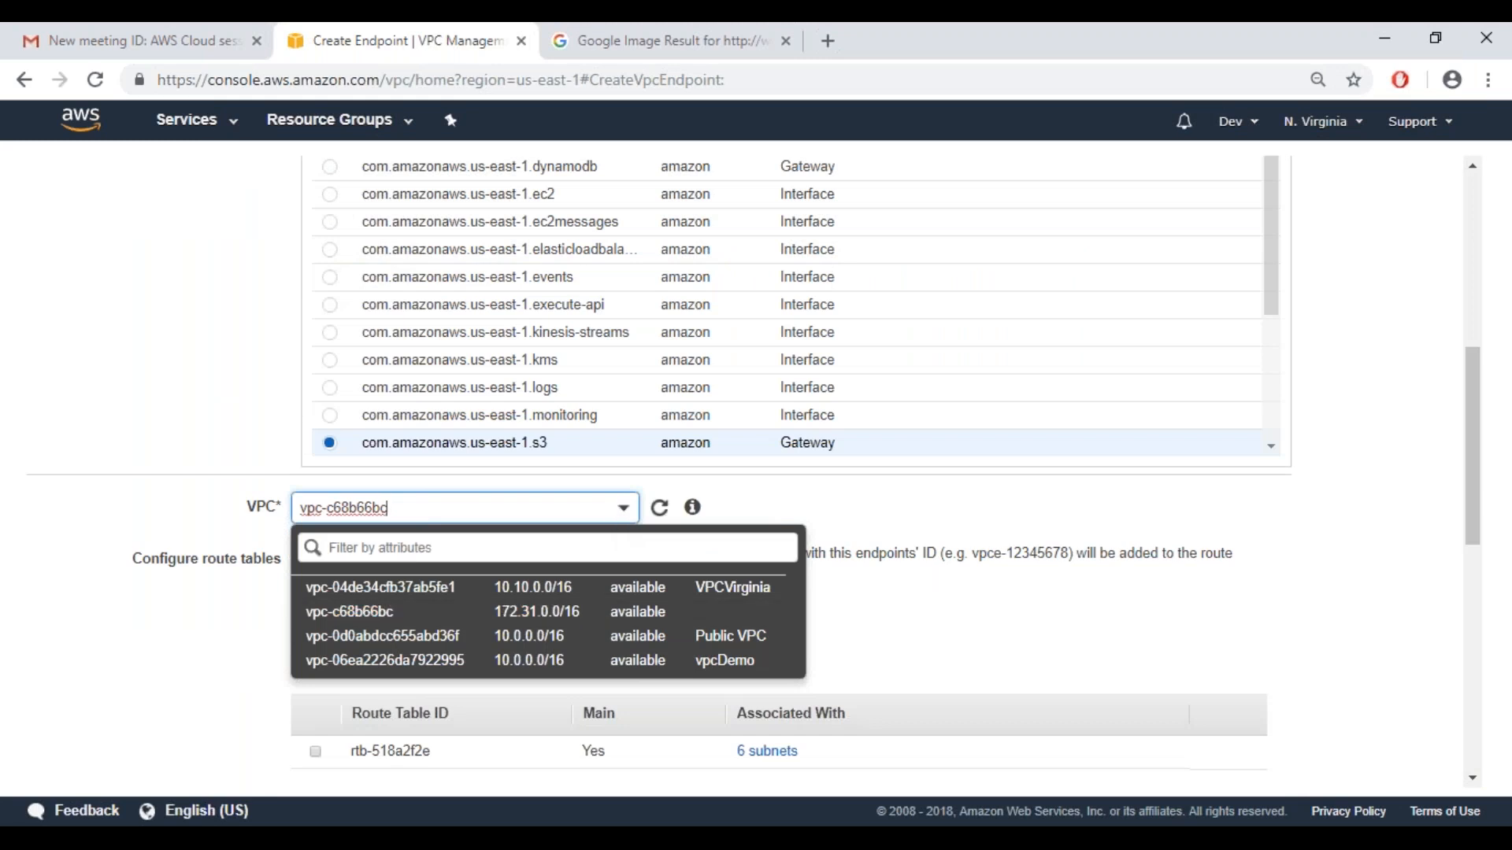
pyautogui.click(371, 662)
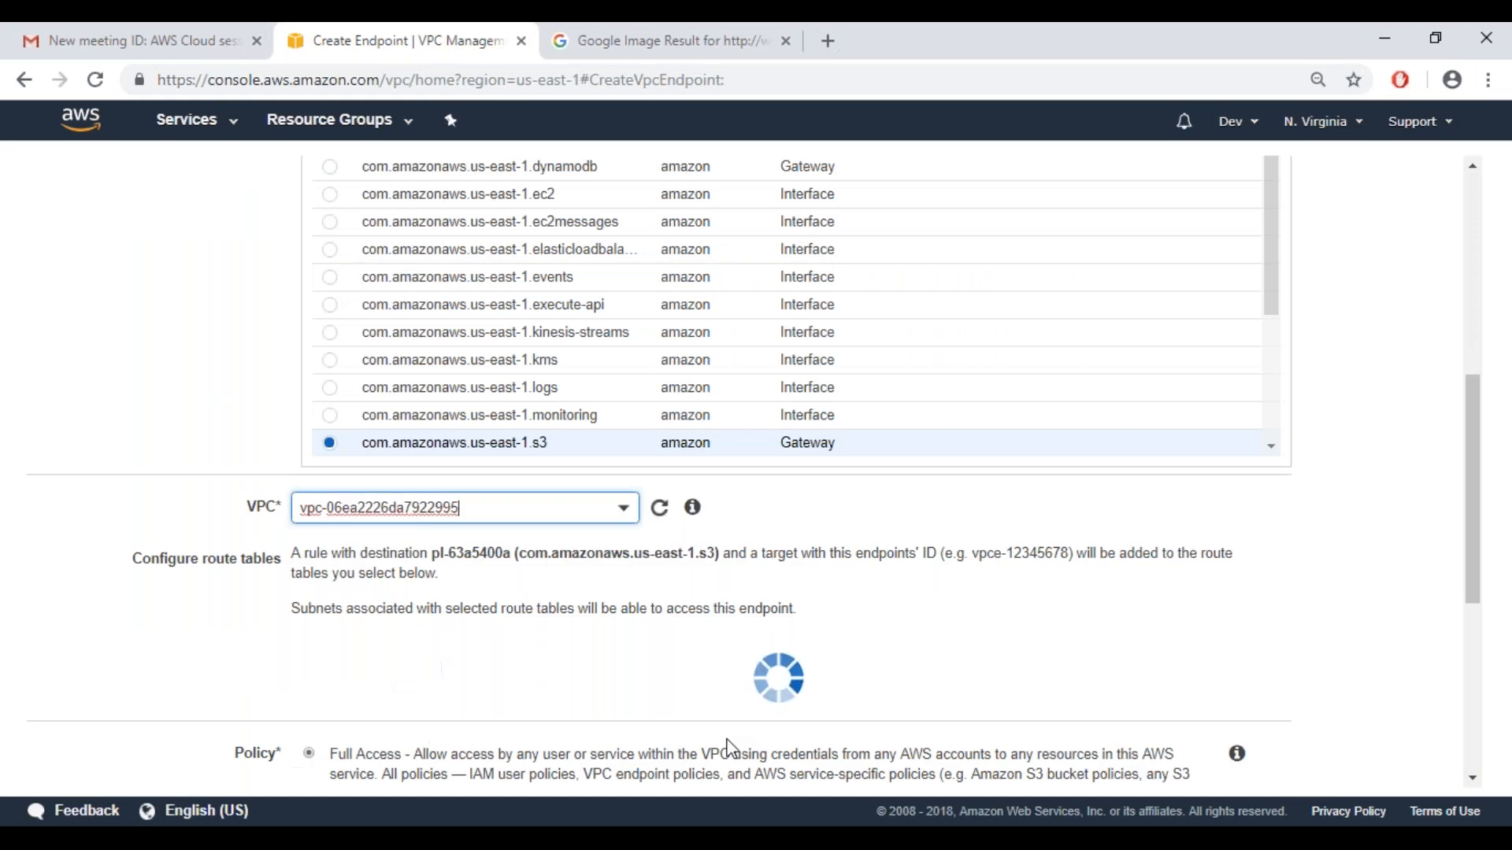
pyautogui.scroll(-4, 731, 748)
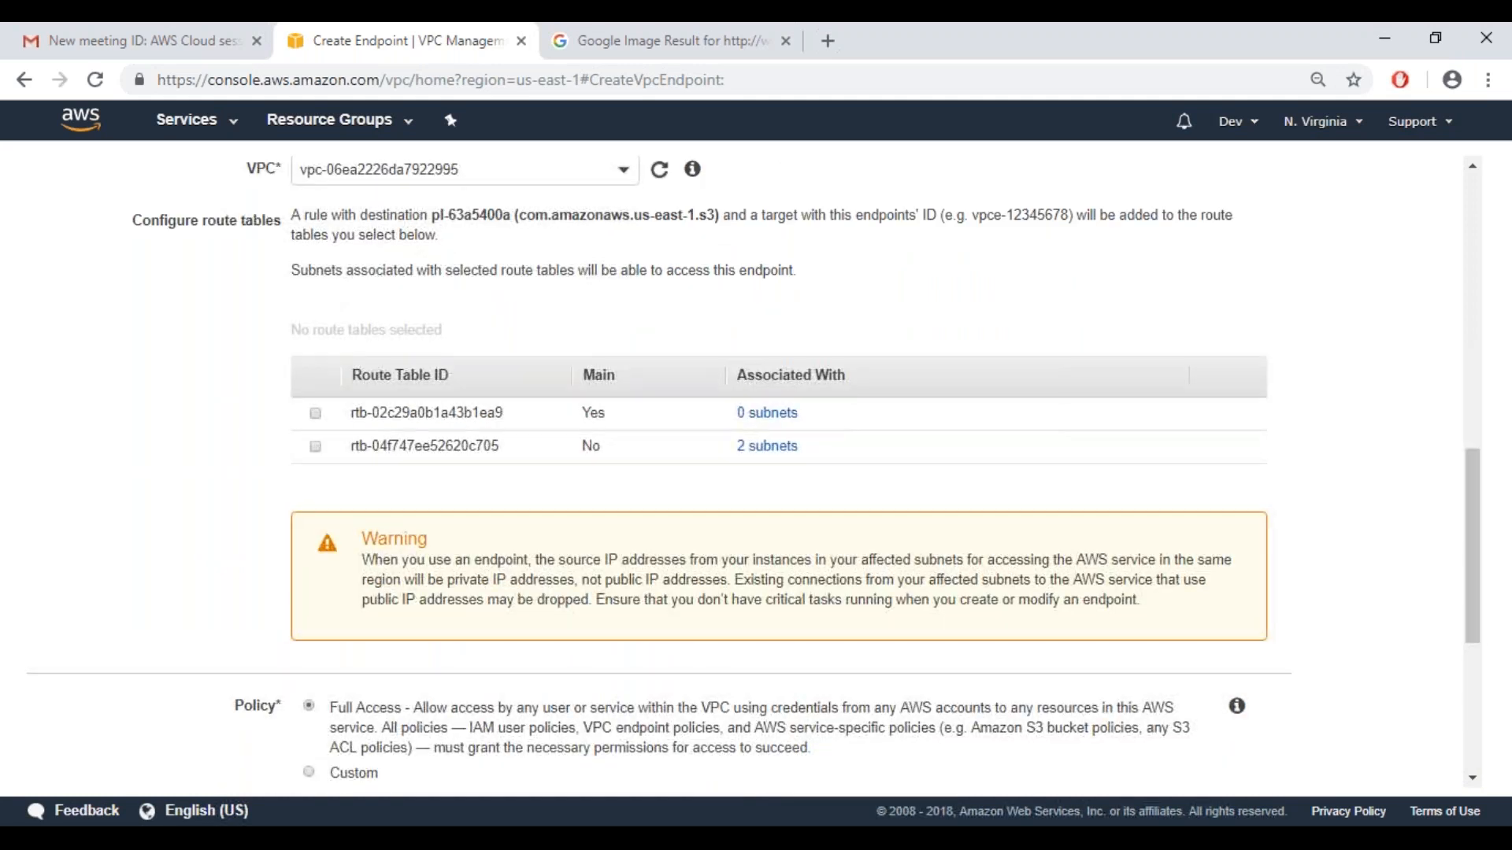
# Switch to Notepad and write the line "S3 -> s3://runing.com/index.html" below the separator lines
pyautogui.hotkey('alt', 'Tab')
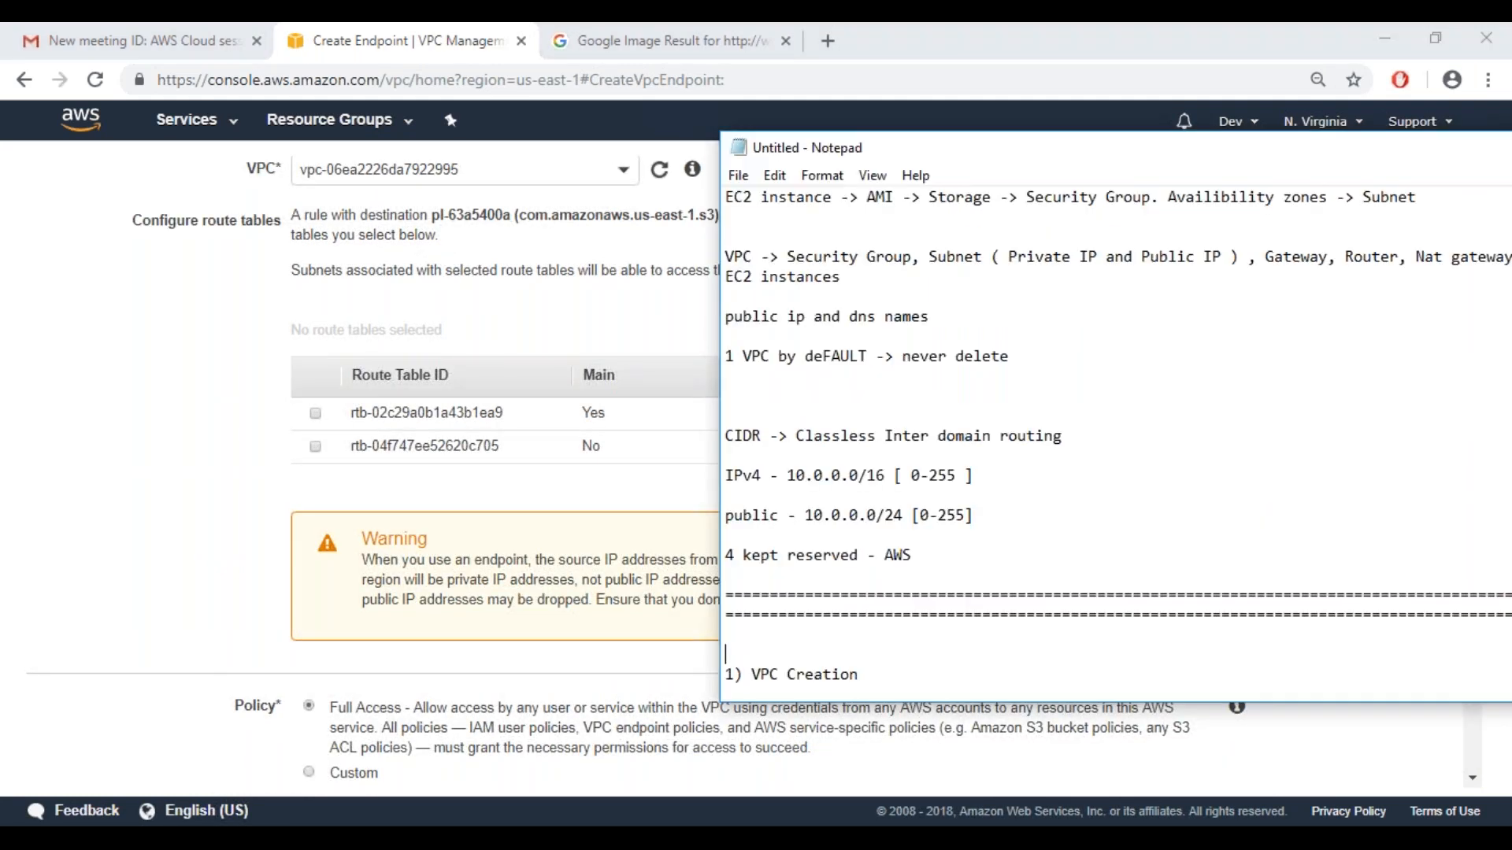
pyautogui.press('Return')
pyautogui.press('Return')
pyautogui.press('Return')
pyautogui.write('S3 -> s3:')
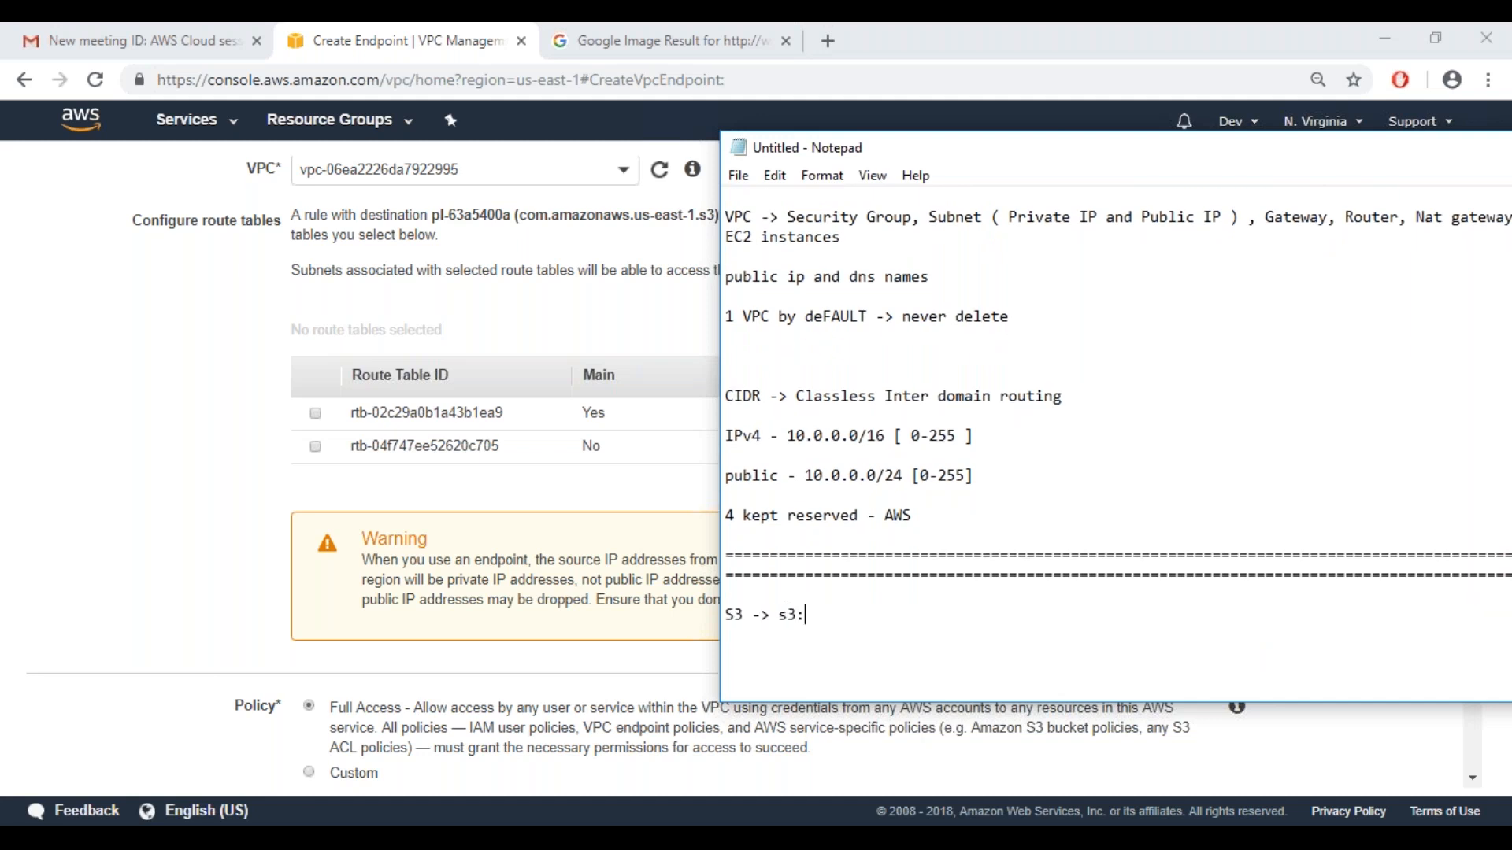
pyautogui.write('//runing.com/index.')
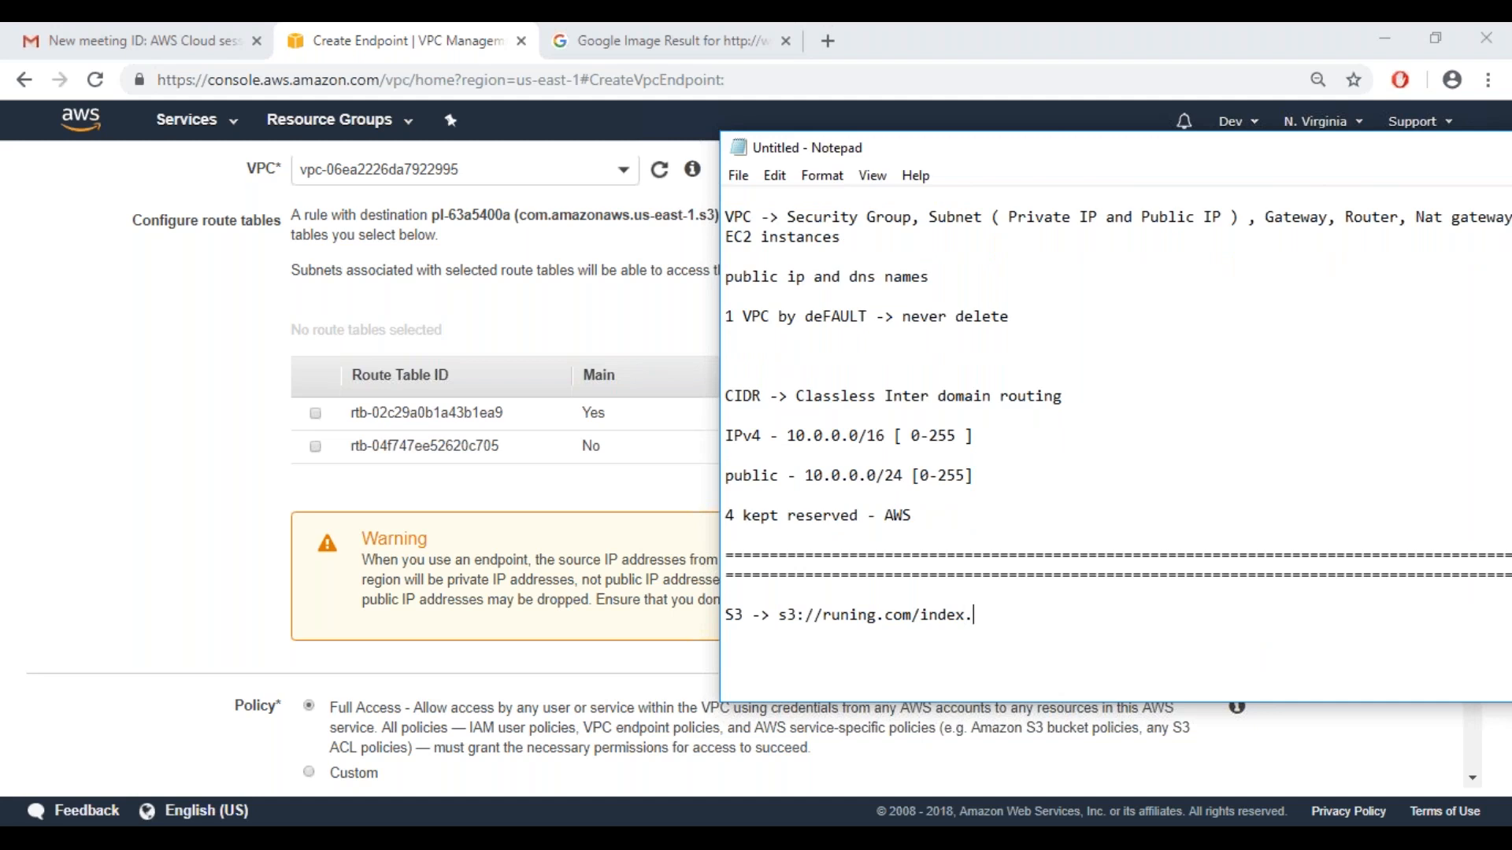
pyautogui.write('html')
# Erase the s3:// address from the note, keeping "S3 -> ", and return to the AWS console
pyautogui.press('BackSpace')
pyautogui.press('BackSpace')
pyautogui.press('BackSpace')
pyautogui.press('BackSpace')
pyautogui.press('BackSpace')
pyautogui.press('BackSpace')
pyautogui.press('BackSpace')
pyautogui.press('BackSpace')
pyautogui.press('BackSpace')
pyautogui.press('BackSpace')
pyautogui.press('BackSpace')
pyautogui.press('BackSpace')
pyautogui.press('BackSpace')
pyautogui.press('BackSpace')
pyautogui.press('BackSpace')
pyautogui.press('BackSpace')
pyautogui.press('BackSpace')
pyautogui.press('BackSpace')
pyautogui.press('BackSpace')
pyautogui.press('BackSpace')
pyautogui.press('BackSpace')
pyautogui.press('BackSpace')
pyautogui.press('BackSpace')
pyautogui.press('BackSpace')
pyautogui.press('BackSpace')
pyautogui.press('BackSpace')
pyautogui.press('BackSpace')
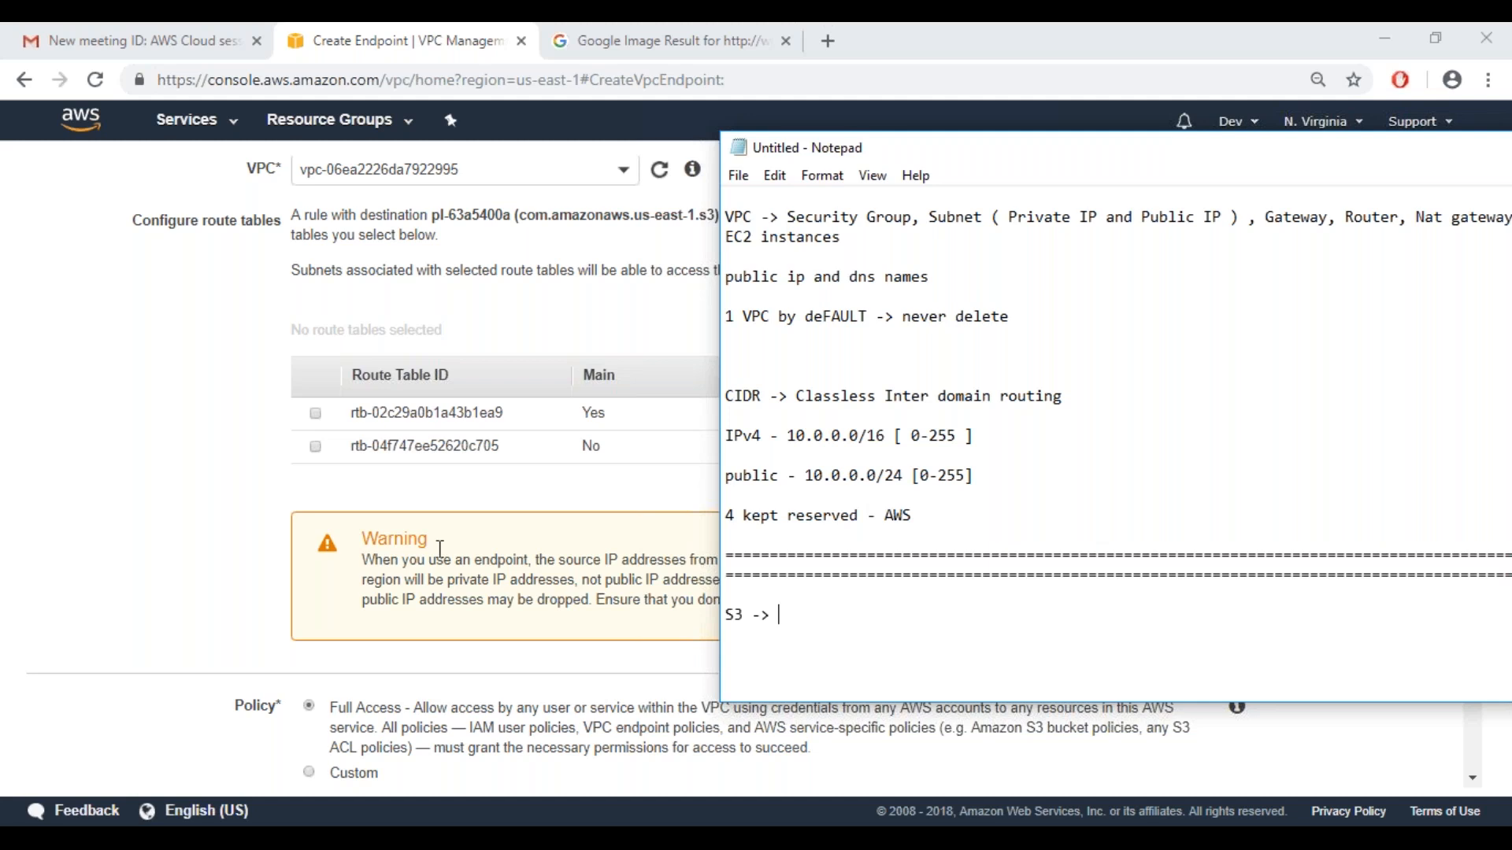
pyautogui.click(177, 512)
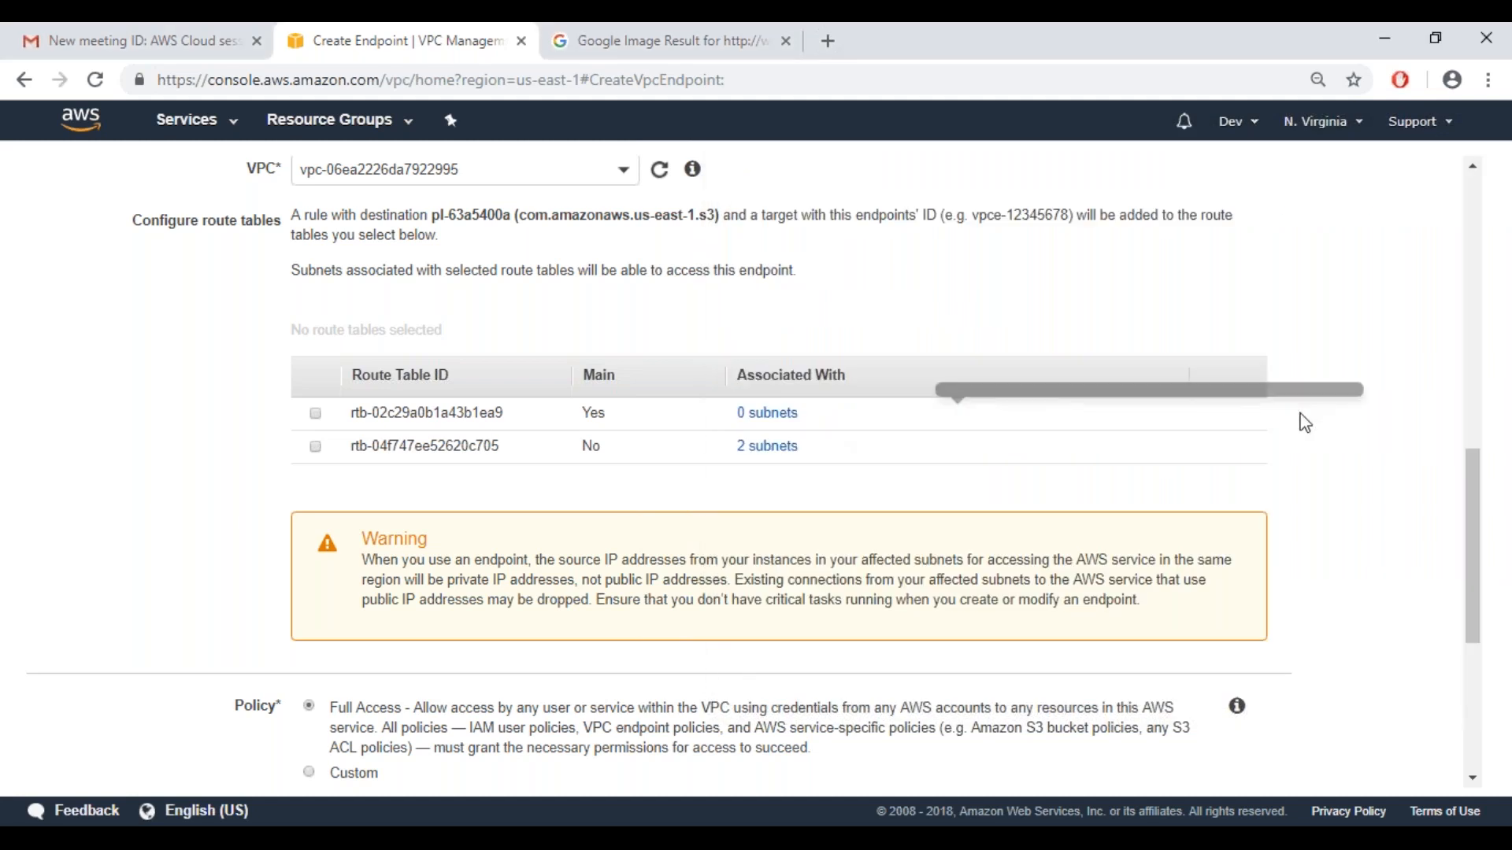
# Review the chosen service, keep vpcDemo as the endpoint's VPC and select route table rtb-04f747ee52620c705
pyautogui.moveTo(1471, 482); pyautogui.dragTo(1473, 457)
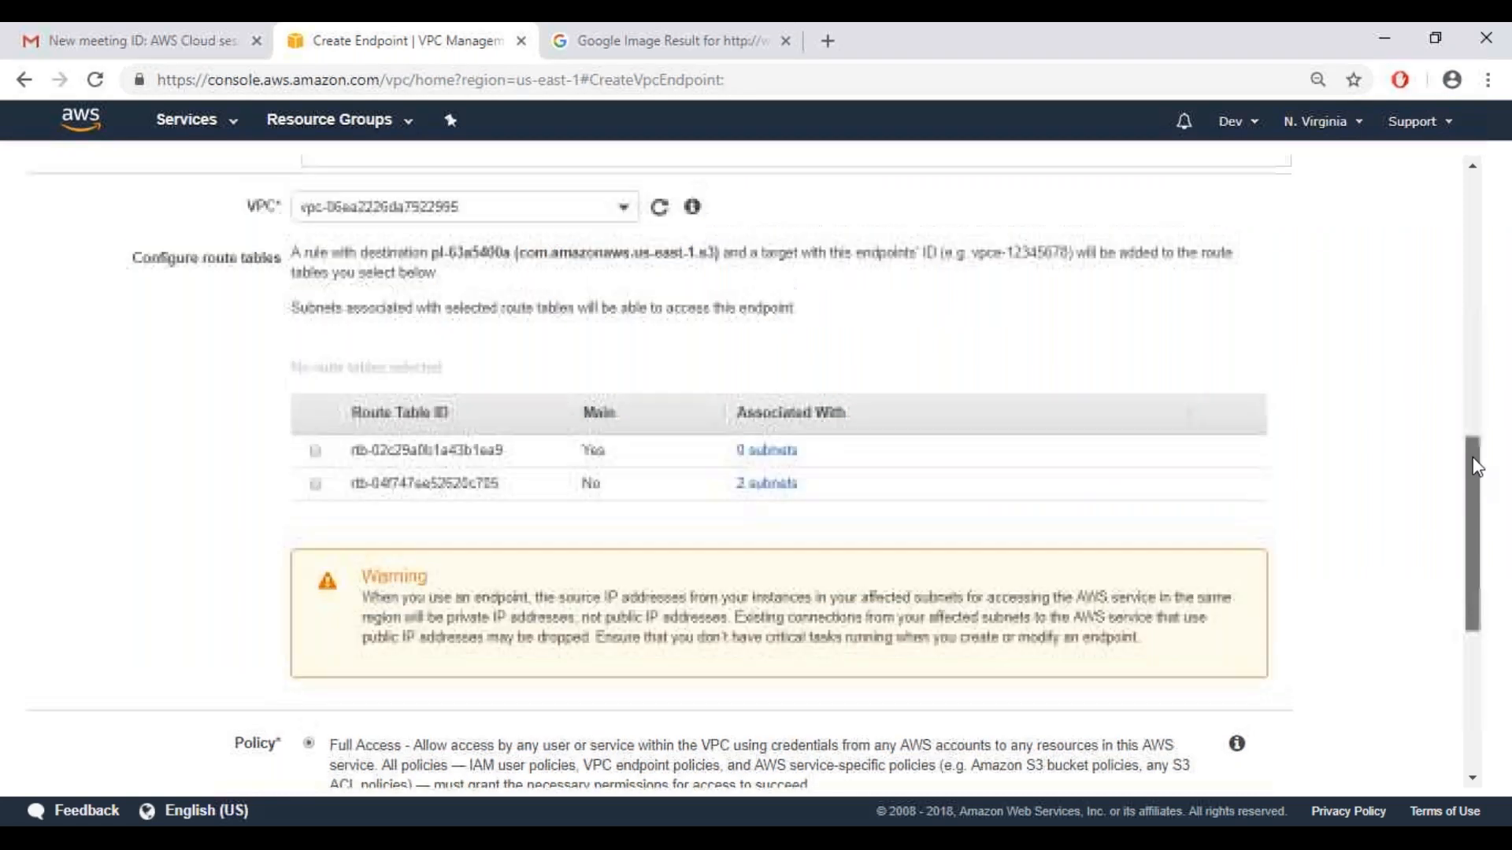
pyautogui.moveTo(1476, 359)
pyautogui.mouseDown()
pyautogui.moveTo(1479, 261)
pyautogui.moveTo(1479, 345)
pyautogui.mouseUp()
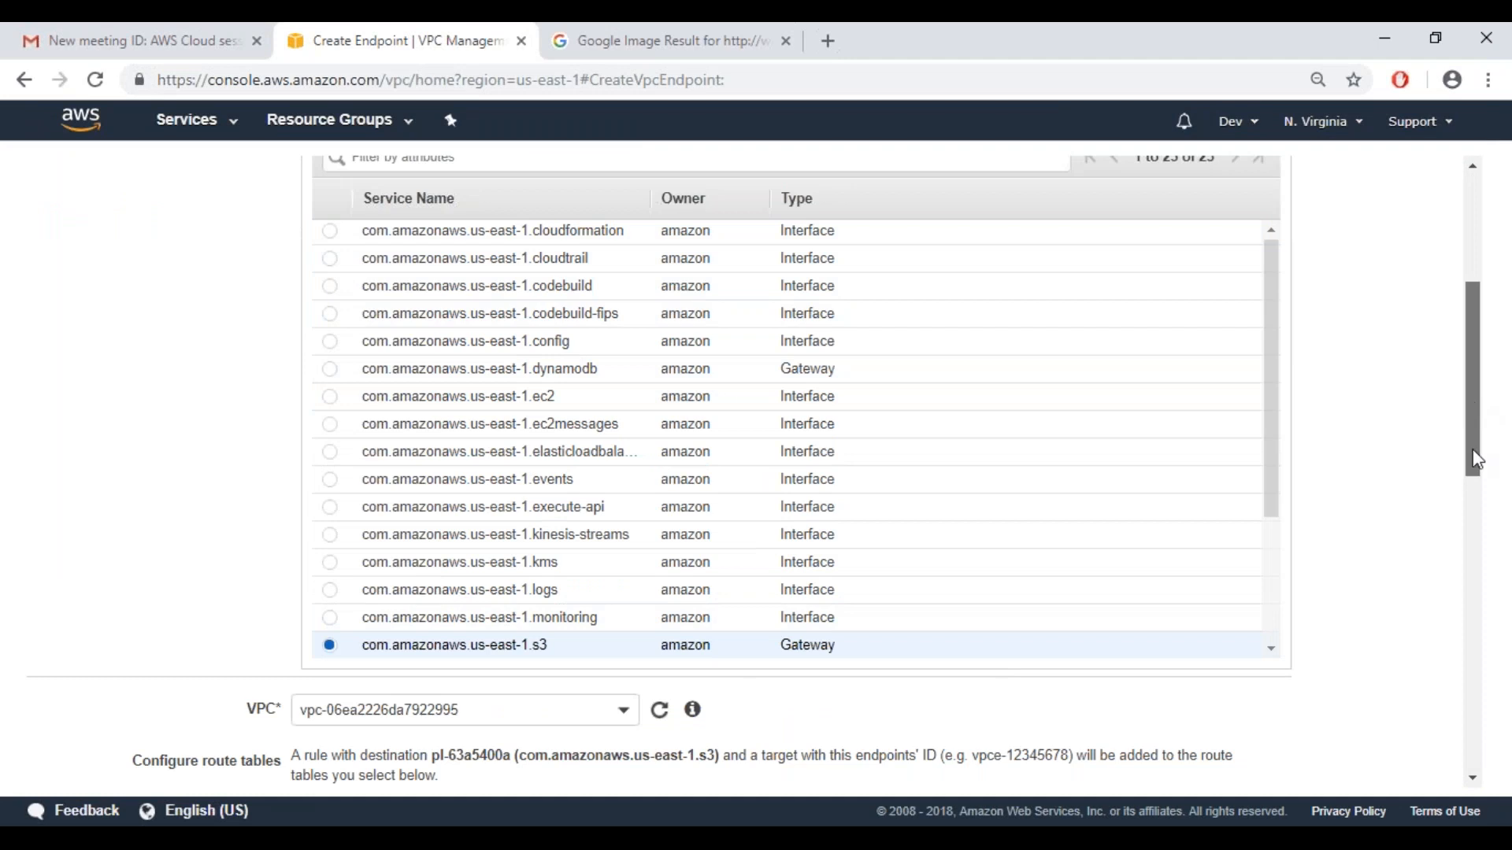
pyautogui.scroll(-6, 1476, 461)
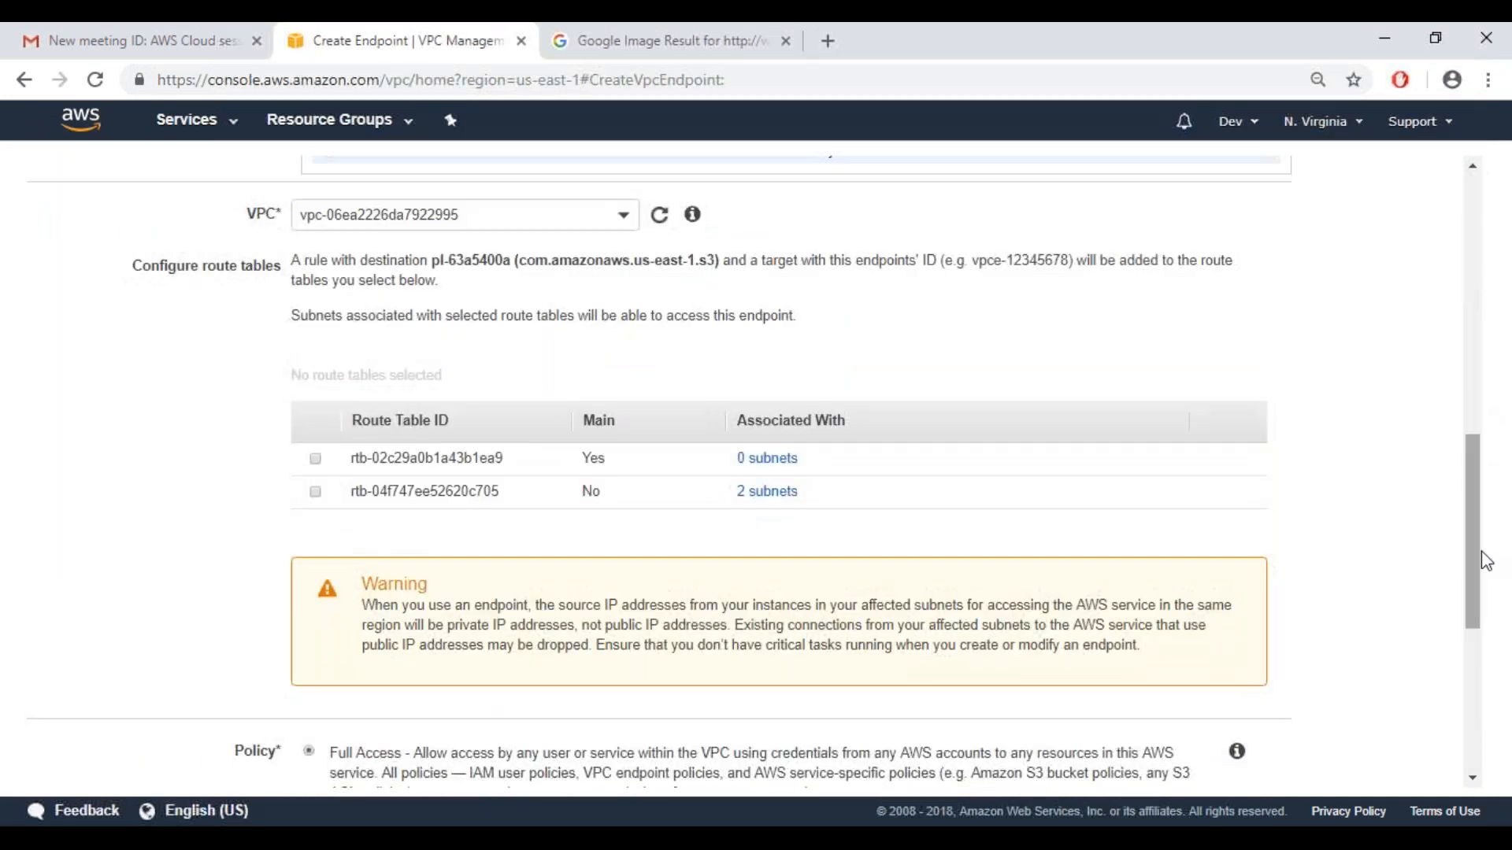
pyautogui.click(488, 215)
pyautogui.click(475, 369)
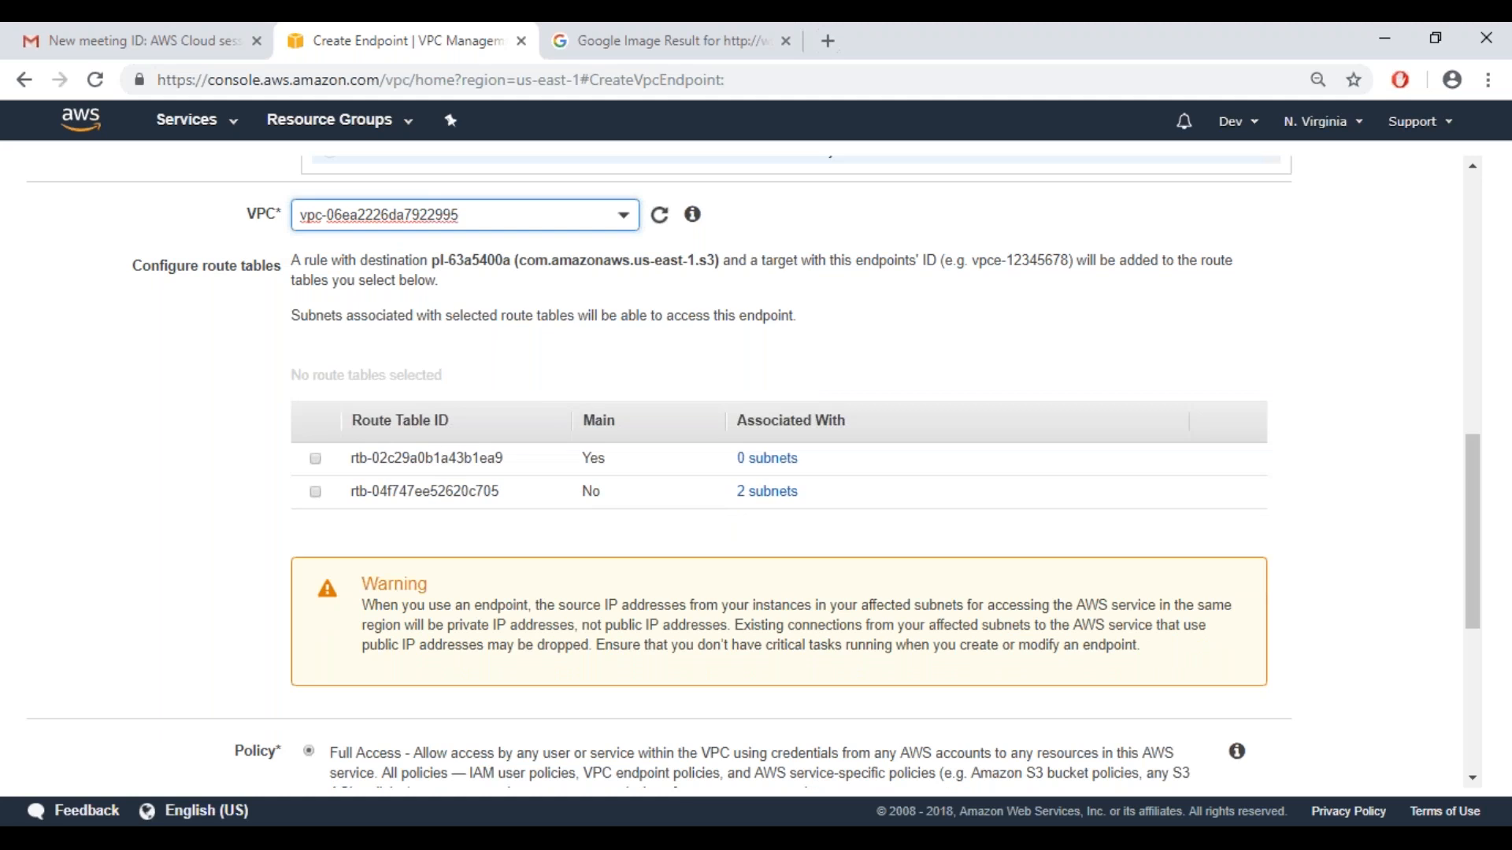
pyautogui.click(316, 495)
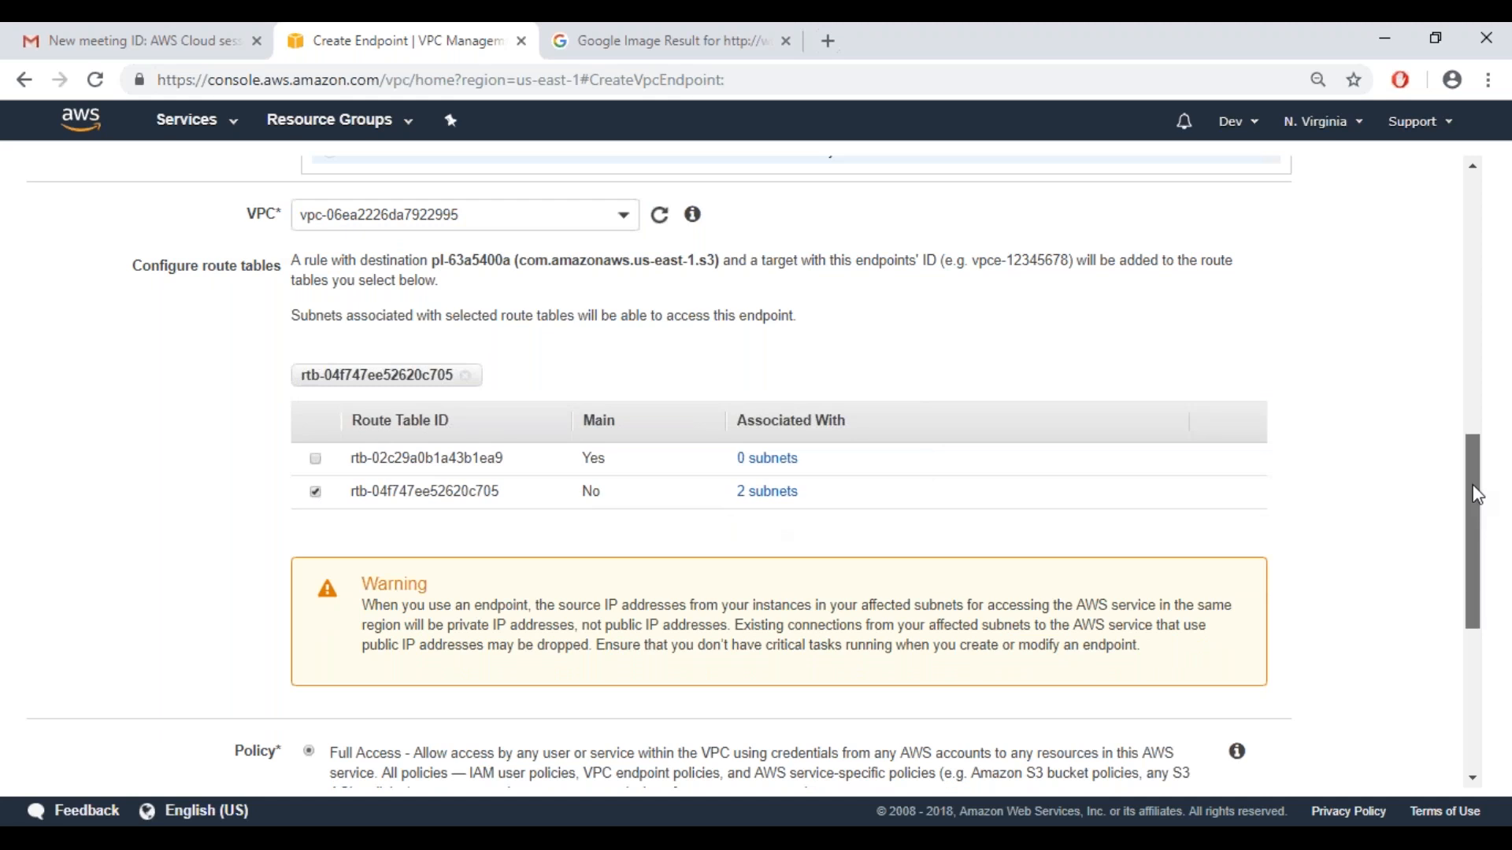
# Create the S3 endpoint with the Full Access policy and return to the endpoints list
pyautogui.moveTo(1477, 495); pyautogui.dragTo(1477, 640)
pyautogui.click(1219, 762)
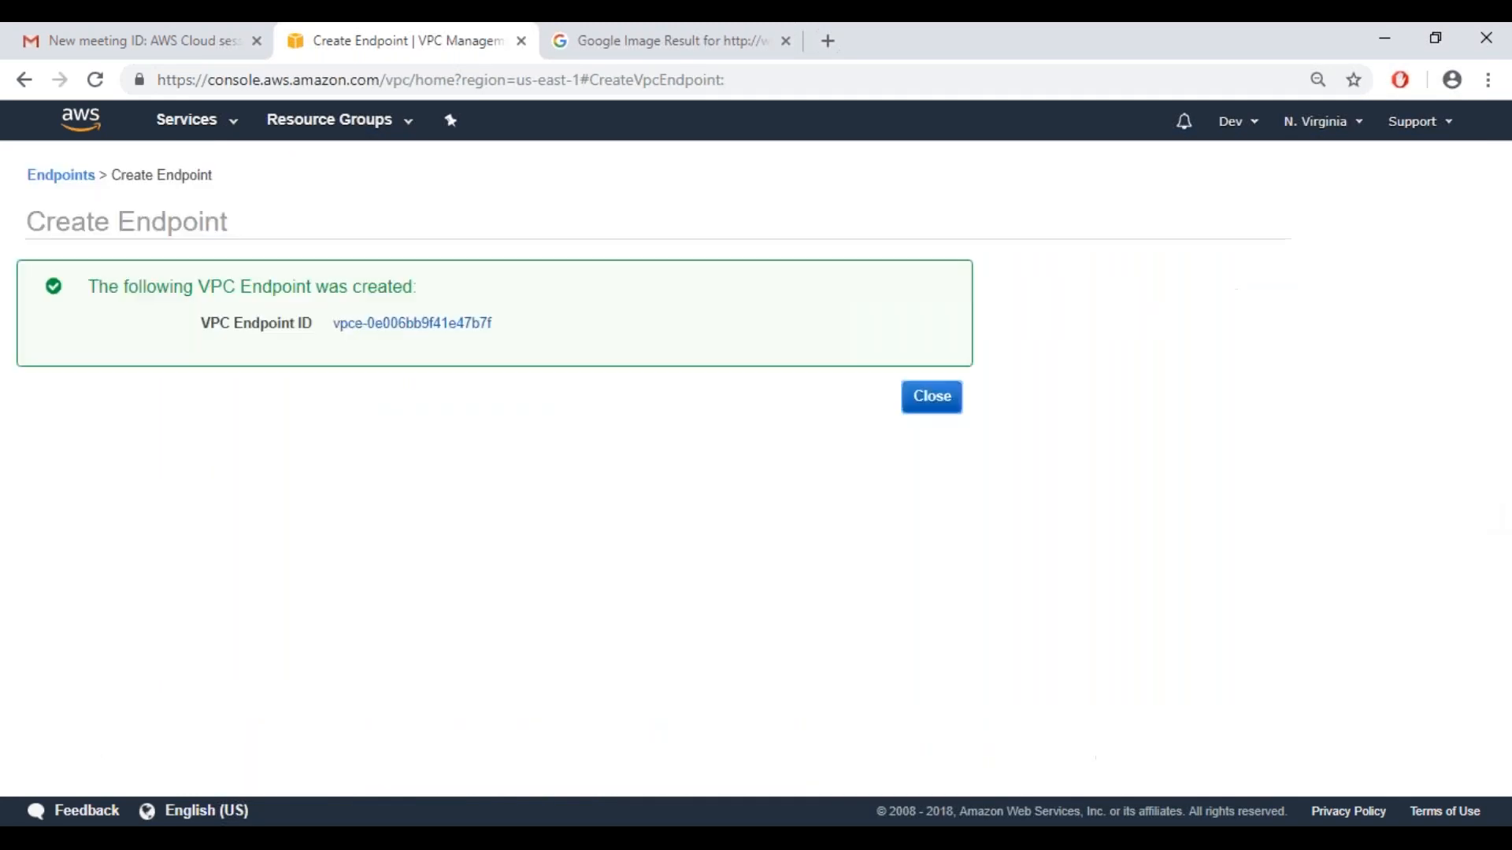
pyautogui.click(931, 397)
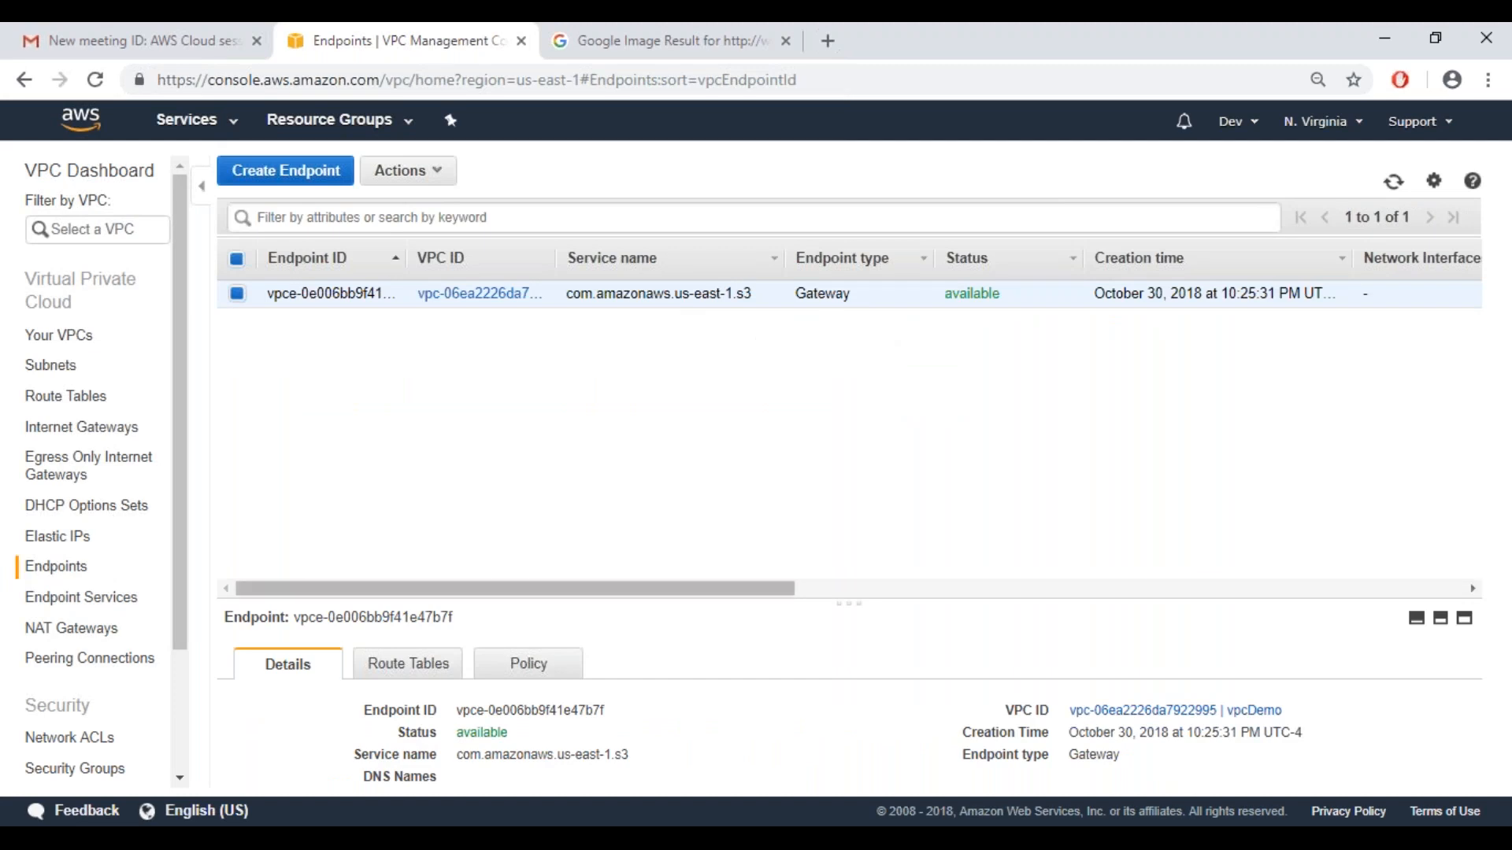
# Inspect the new S3 endpoint's associated route tables and its access policy
pyautogui.click(394, 674)
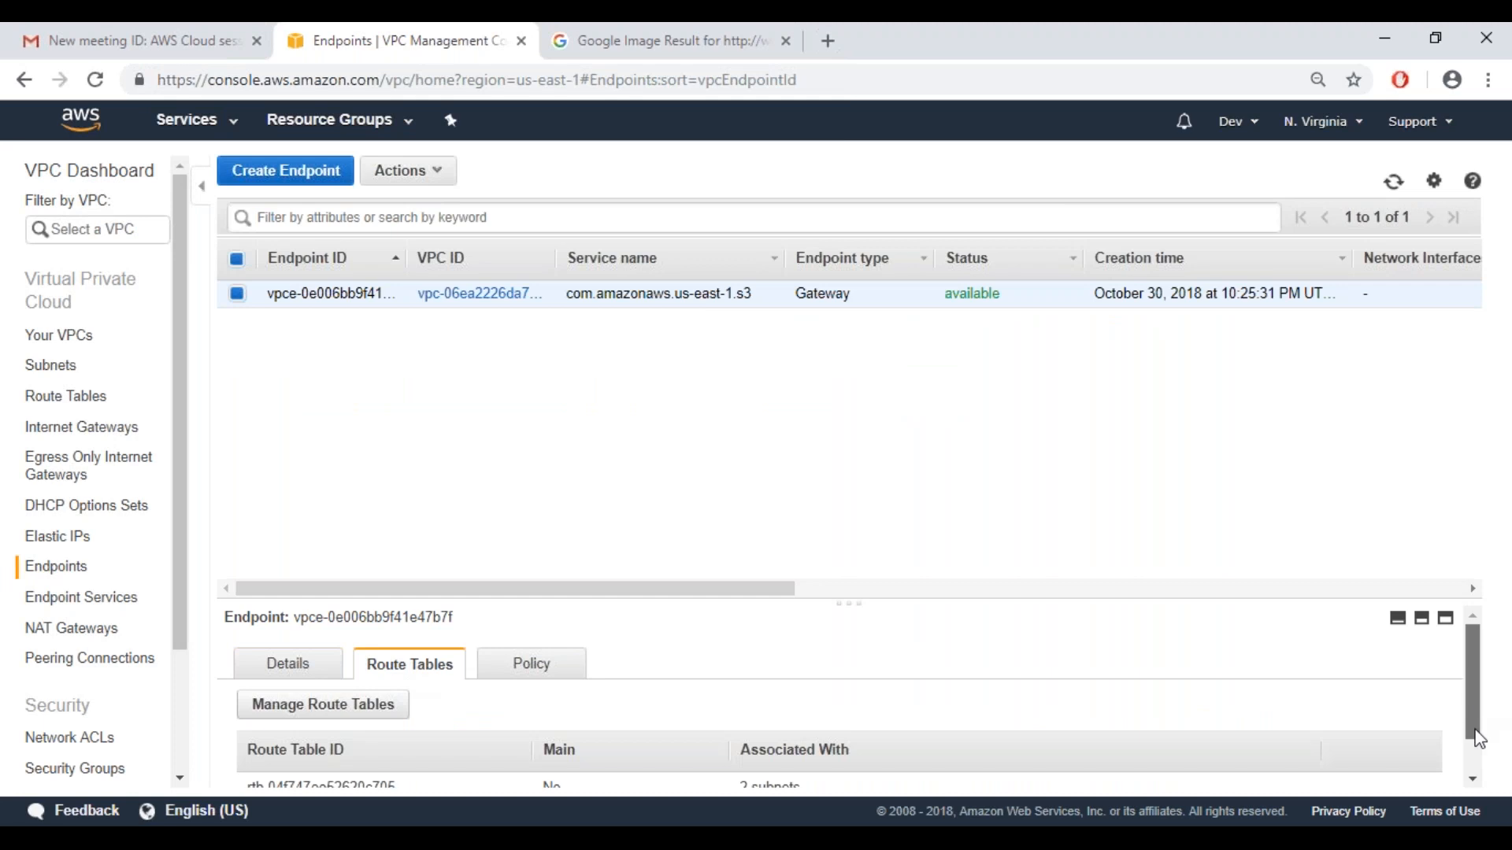
pyautogui.moveTo(1475, 730); pyautogui.dragTo(1474, 689)
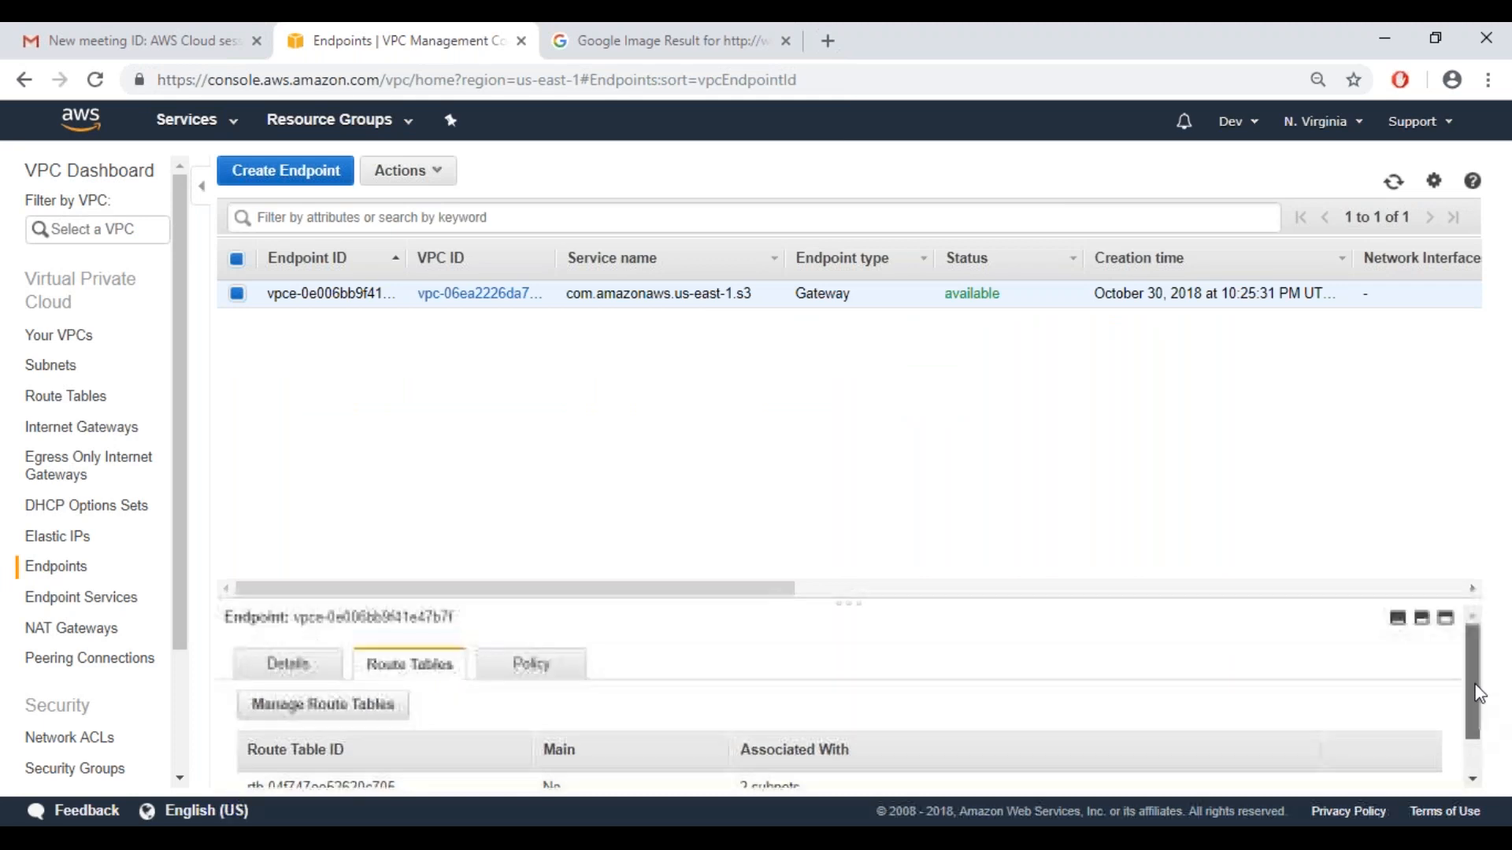
pyautogui.click(561, 671)
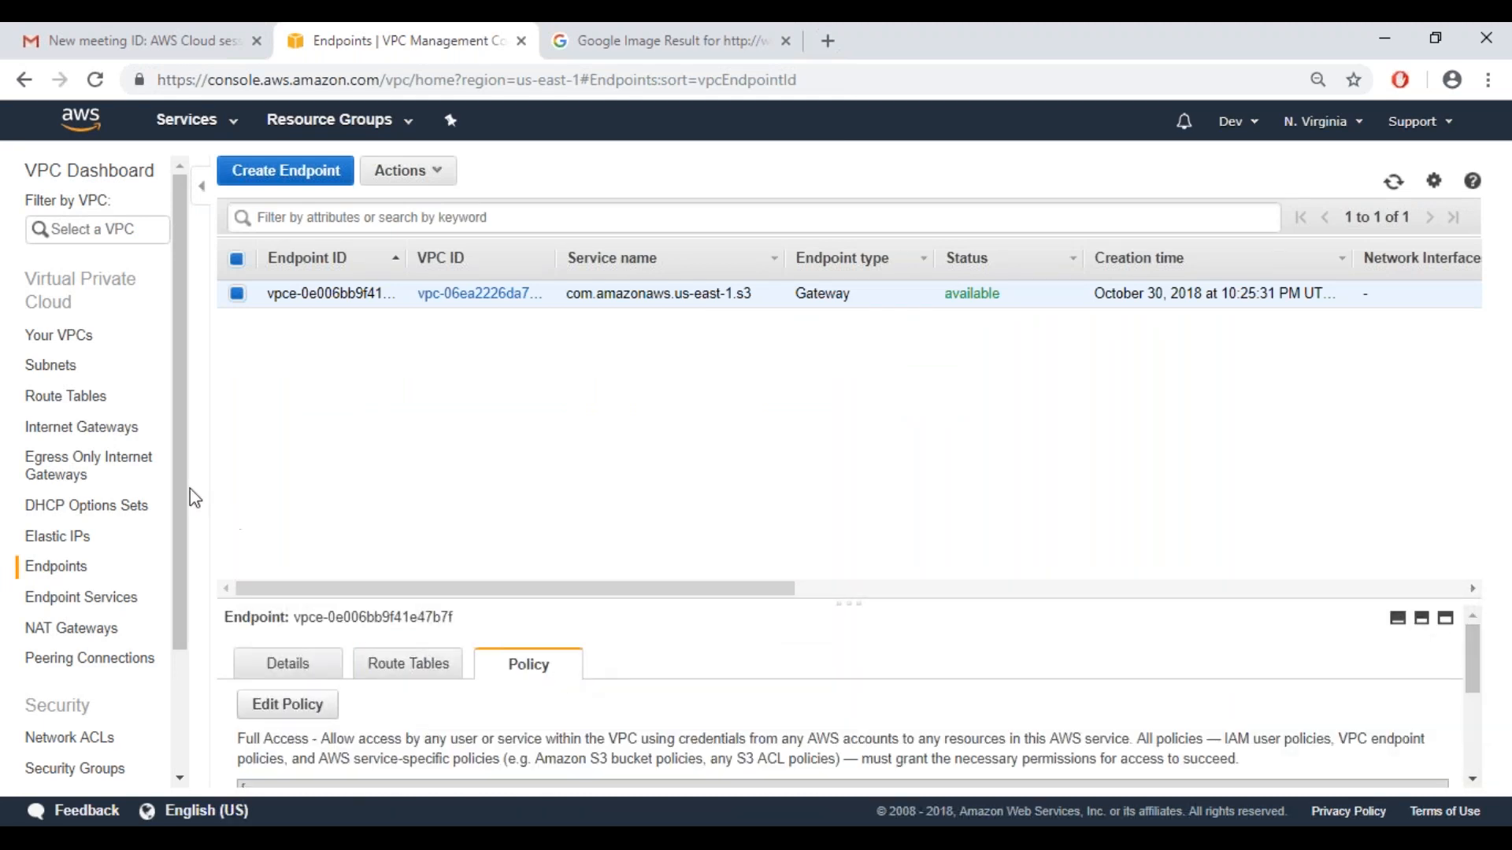
# Check the gwVpcDemo internet gateway's VPC attachment and the actions available for it
pyautogui.click(57, 398)
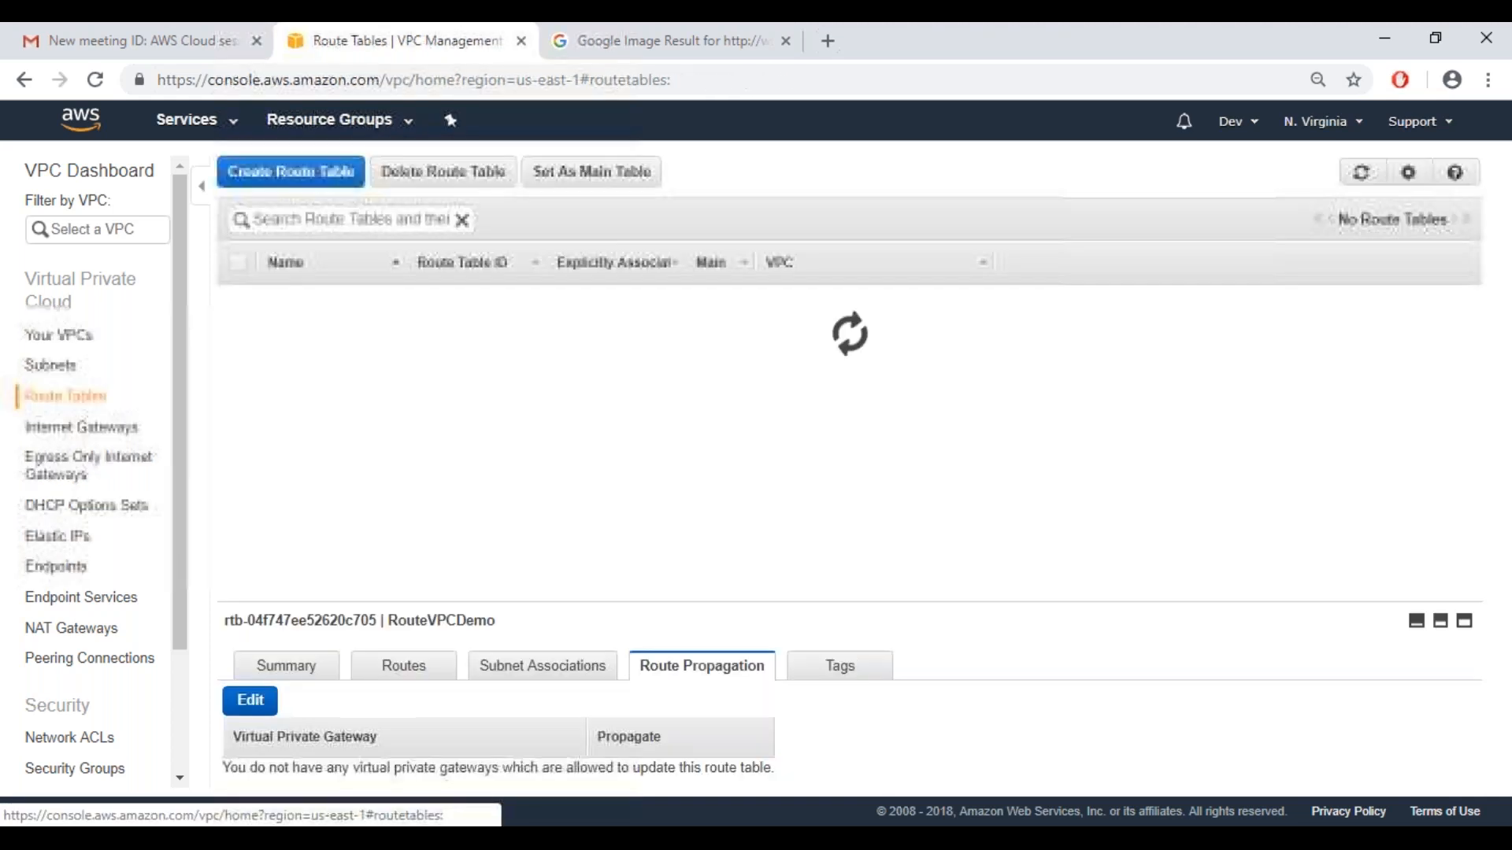
pyautogui.click(75, 431)
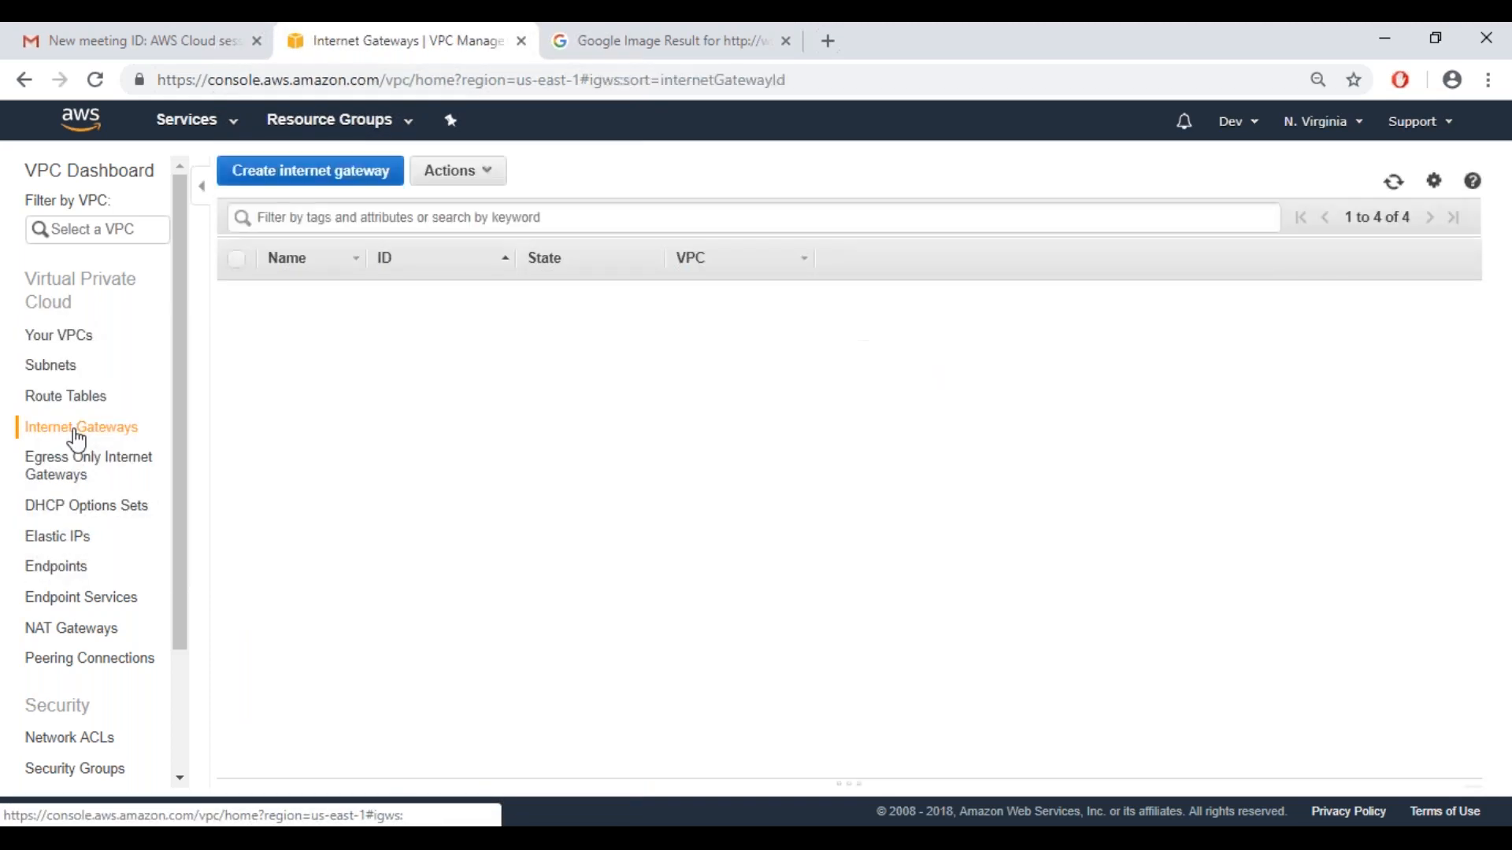
pyautogui.click(304, 321)
pyautogui.rightClick(295, 316)
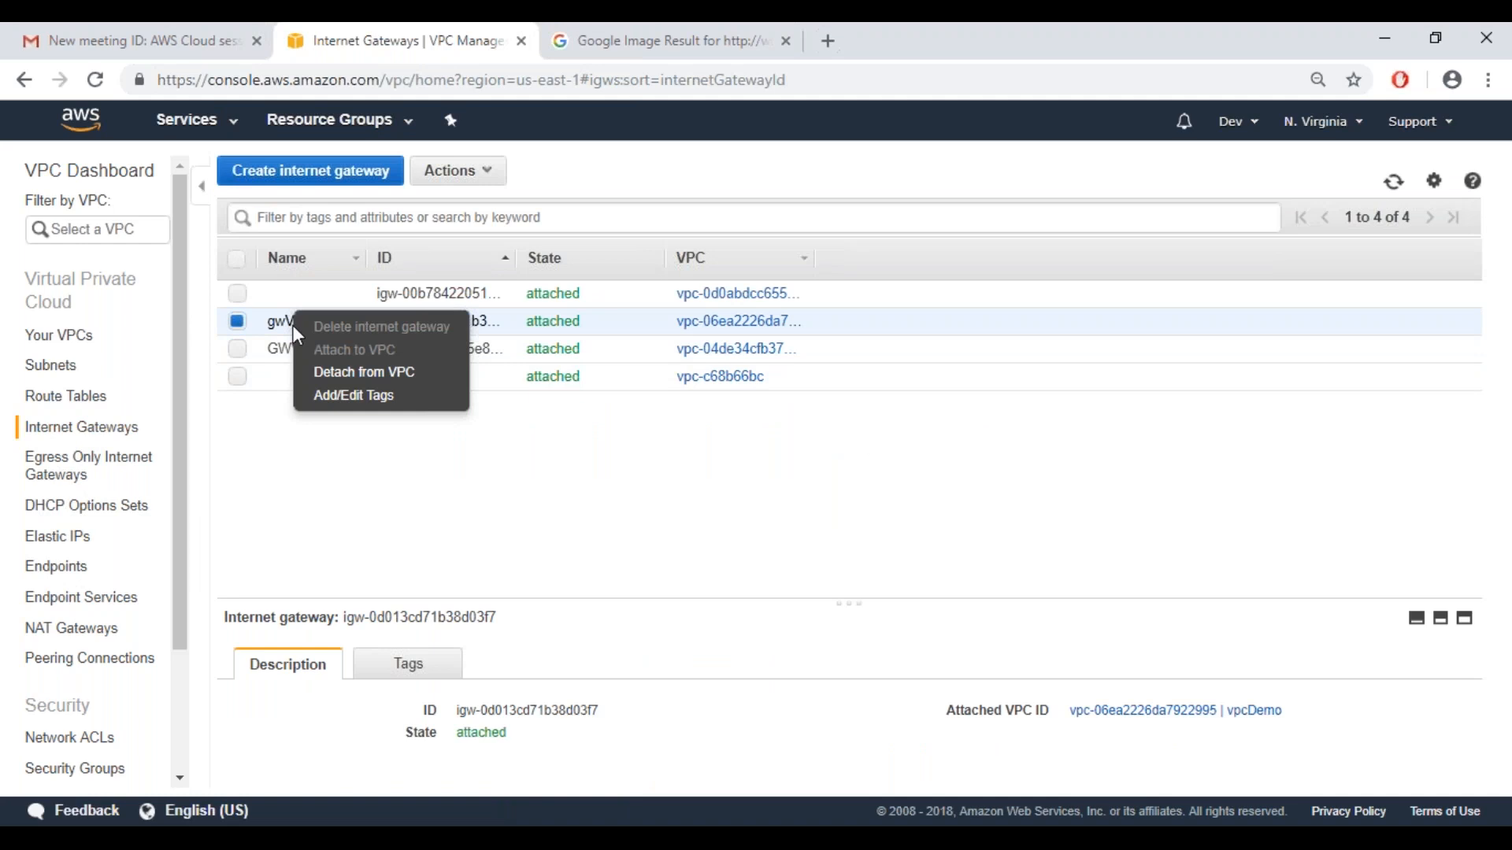
# Examine the routes of the RouteVPCDemo route table, including the S3 endpoint entry
pyautogui.click(68, 395)
pyautogui.click(68, 398)
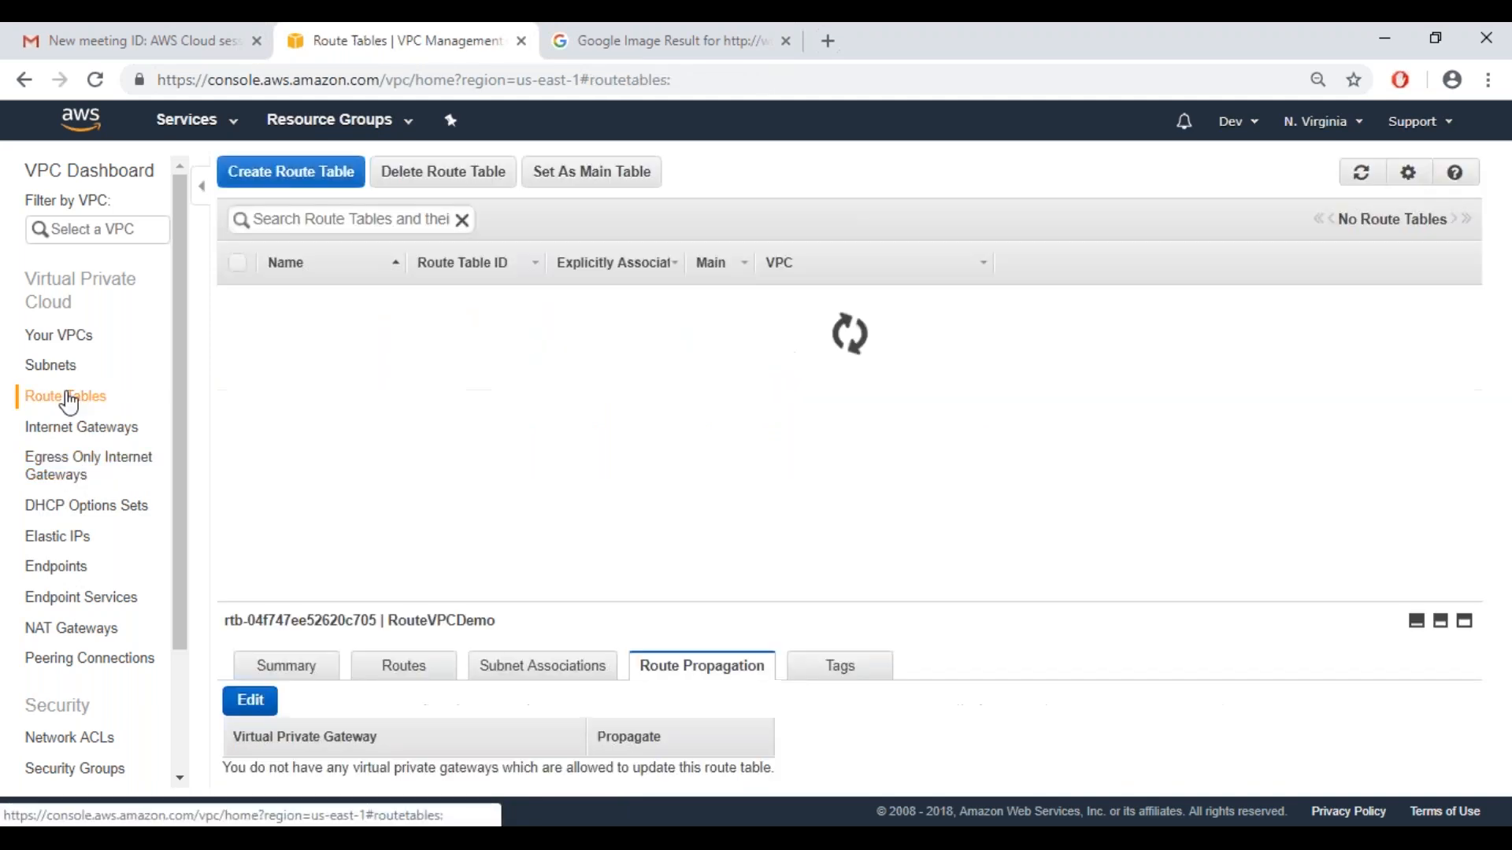
pyautogui.click(397, 671)
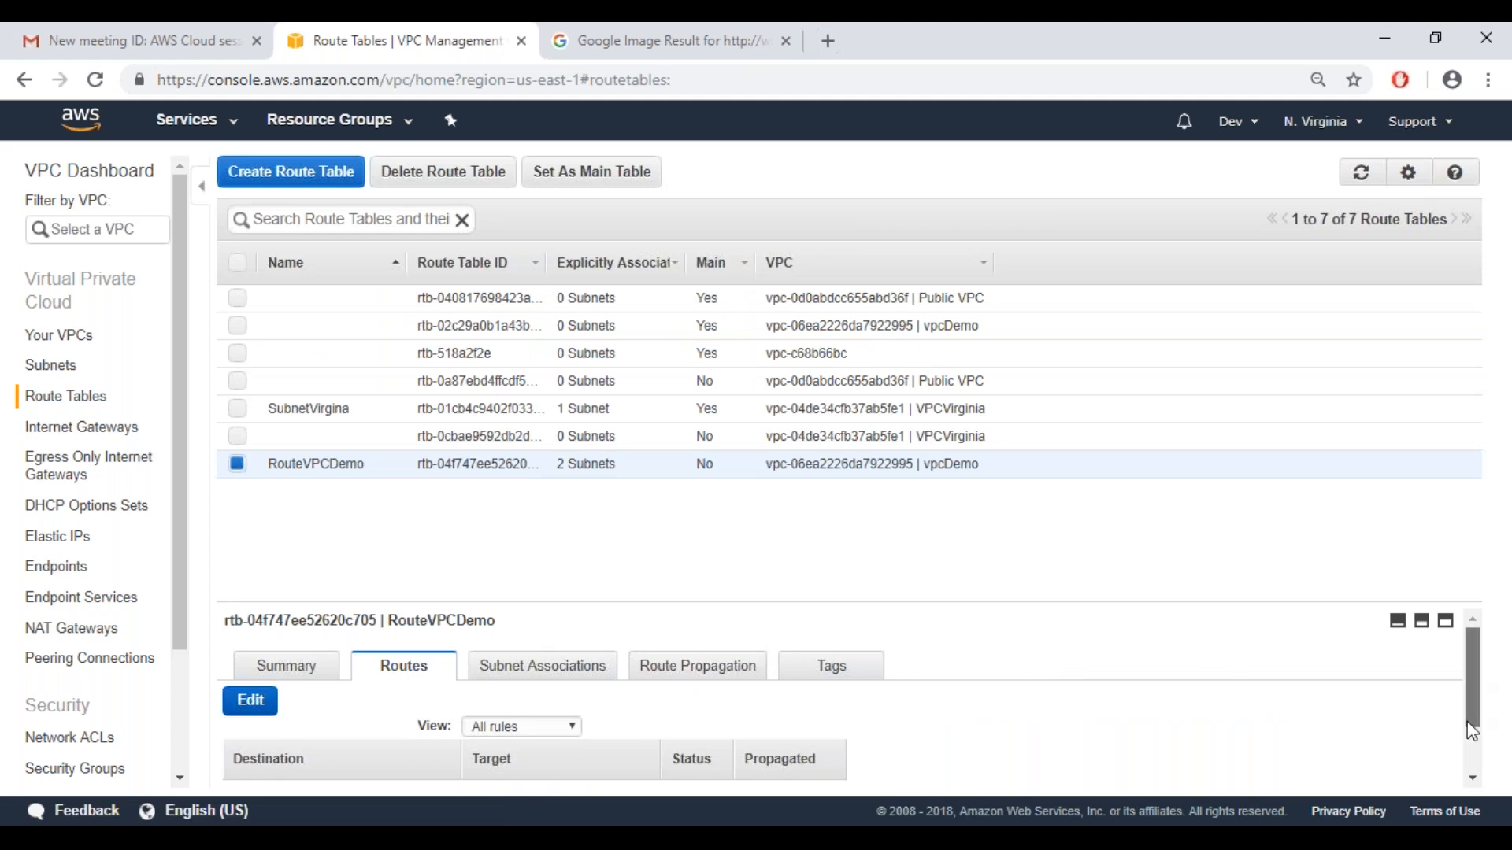
pyautogui.scroll(-2, 1472, 731)
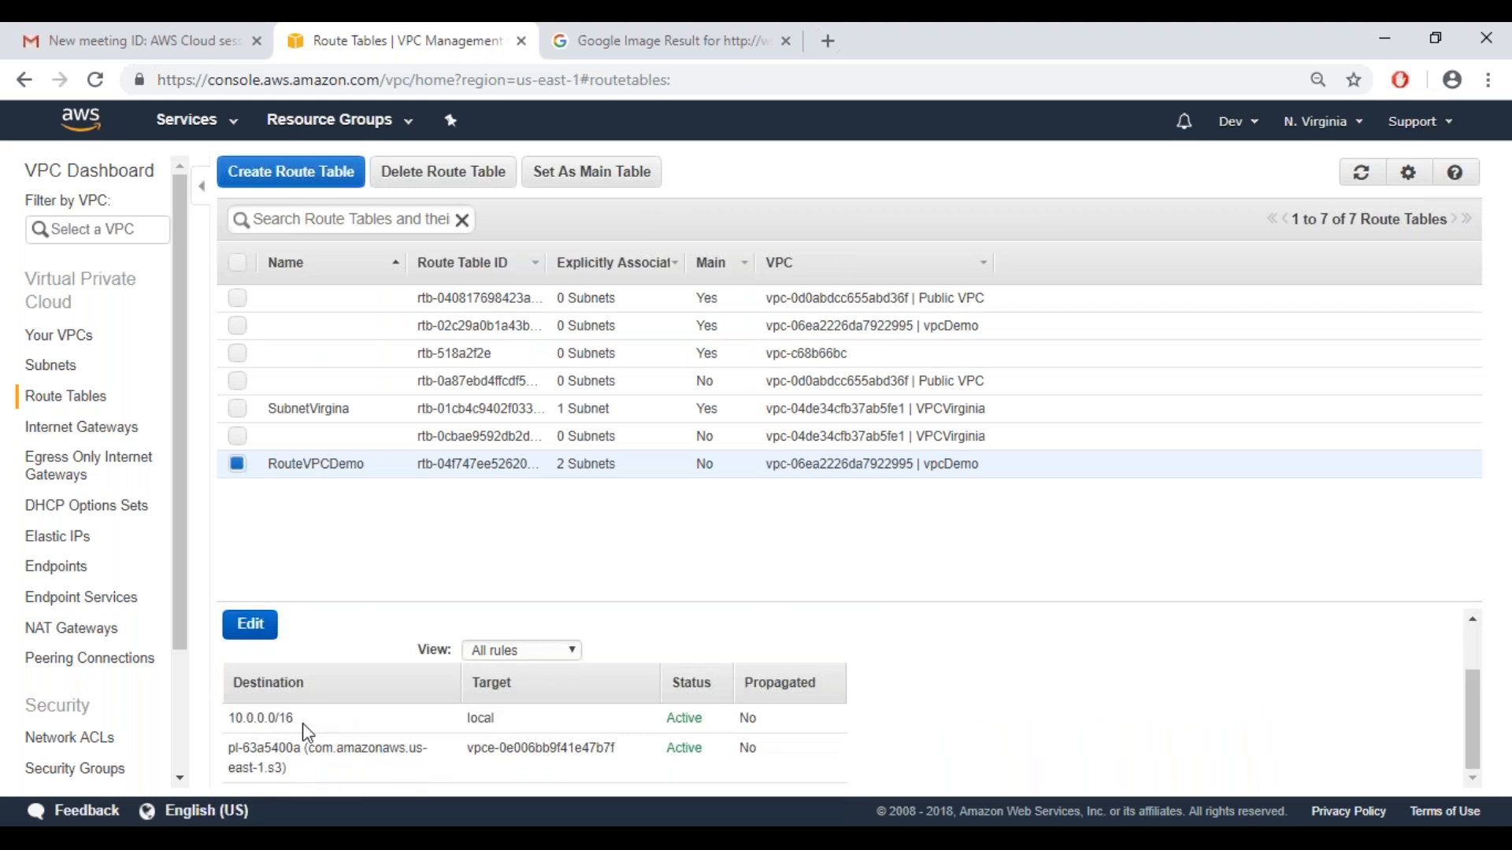
pyautogui.moveTo(229, 747); pyautogui.dragTo(324, 772)
pyautogui.click(264, 748)
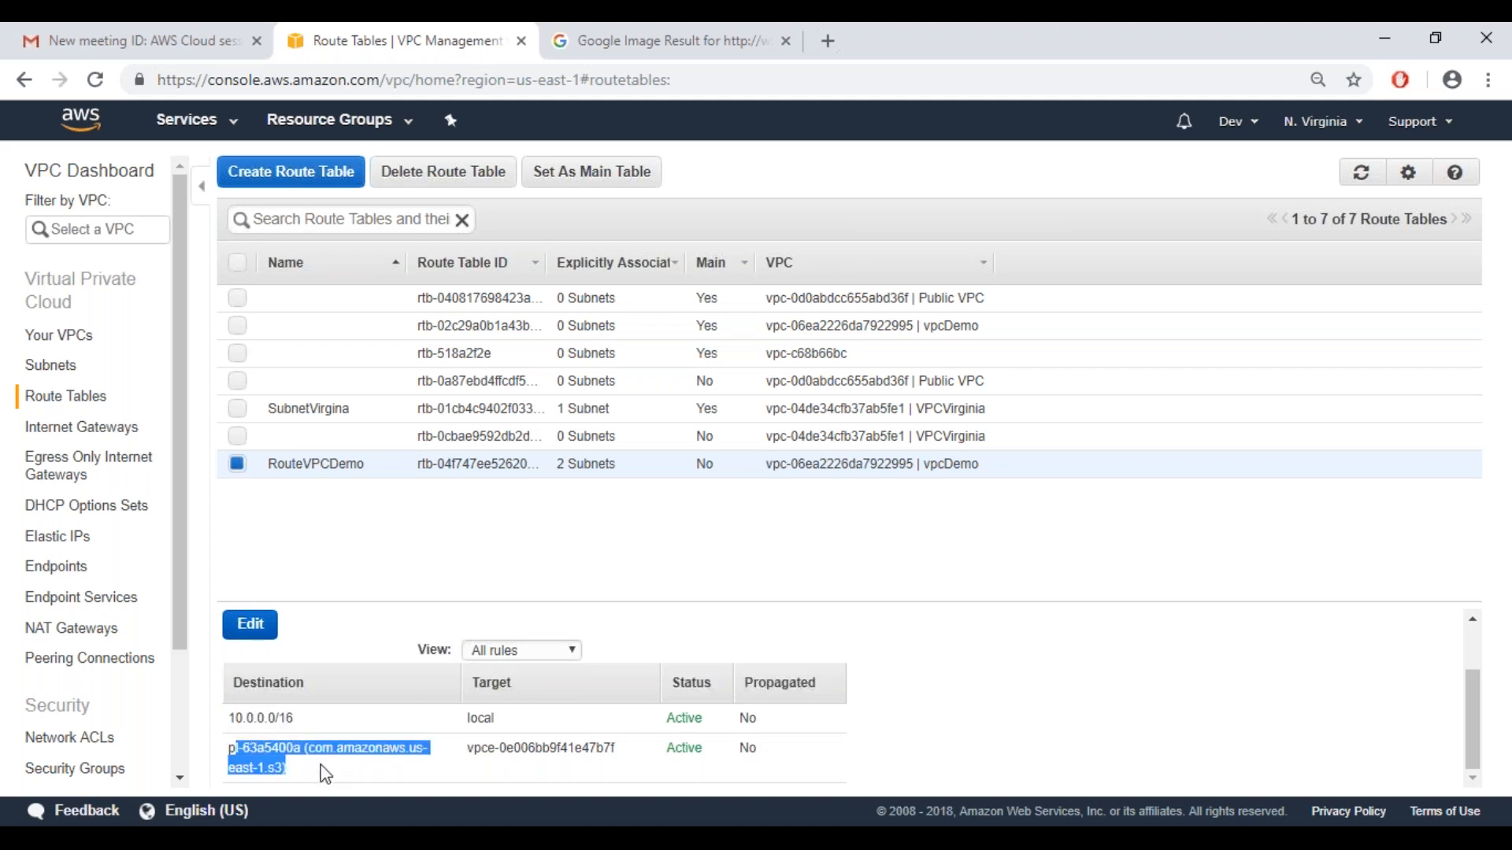
pyautogui.click(250, 625)
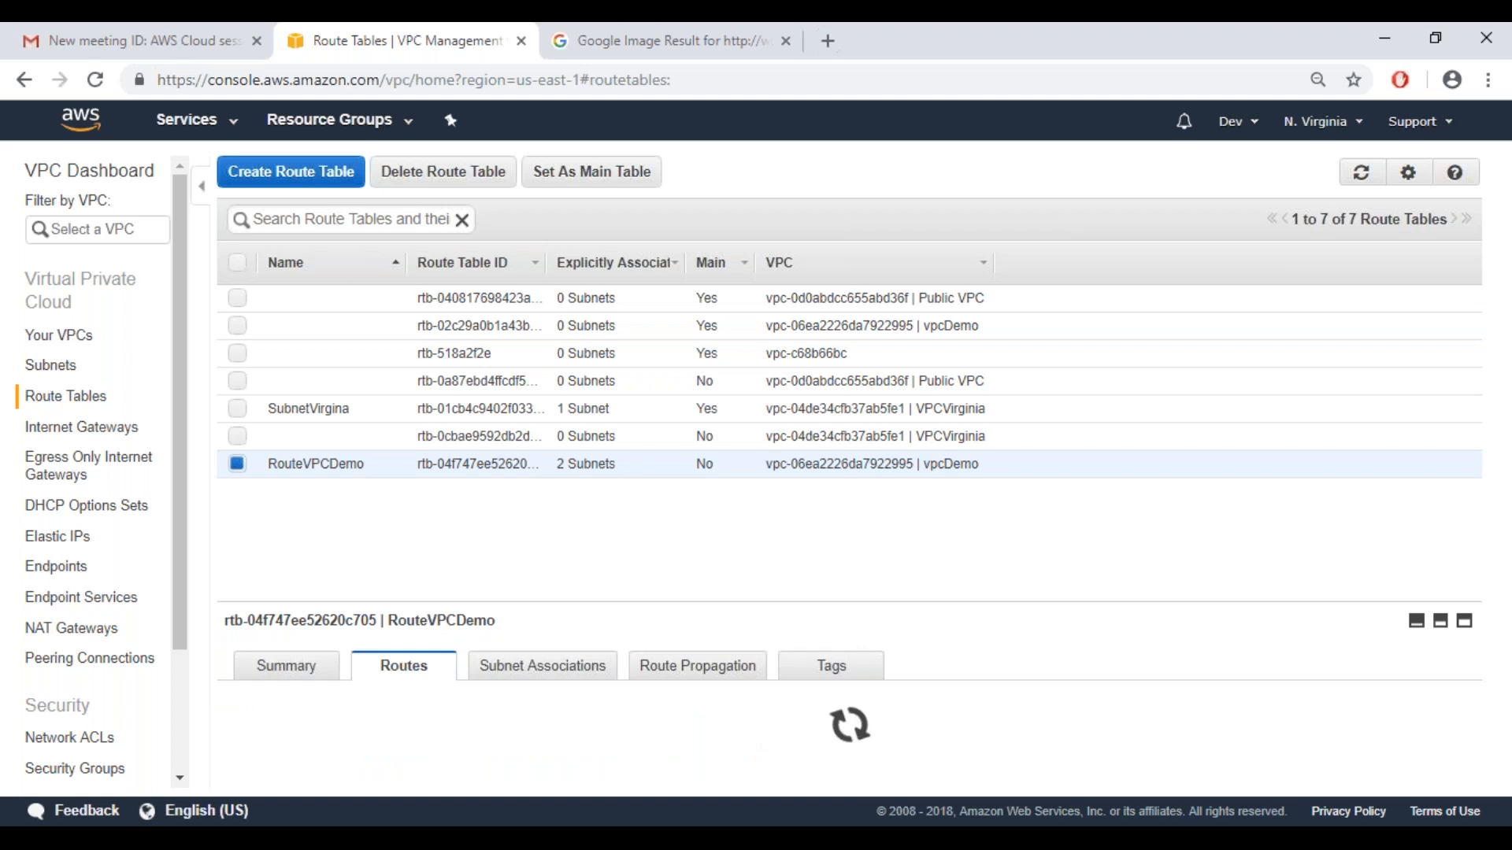
pyautogui.moveTo(1467, 684); pyautogui.dragTo(1475, 773)
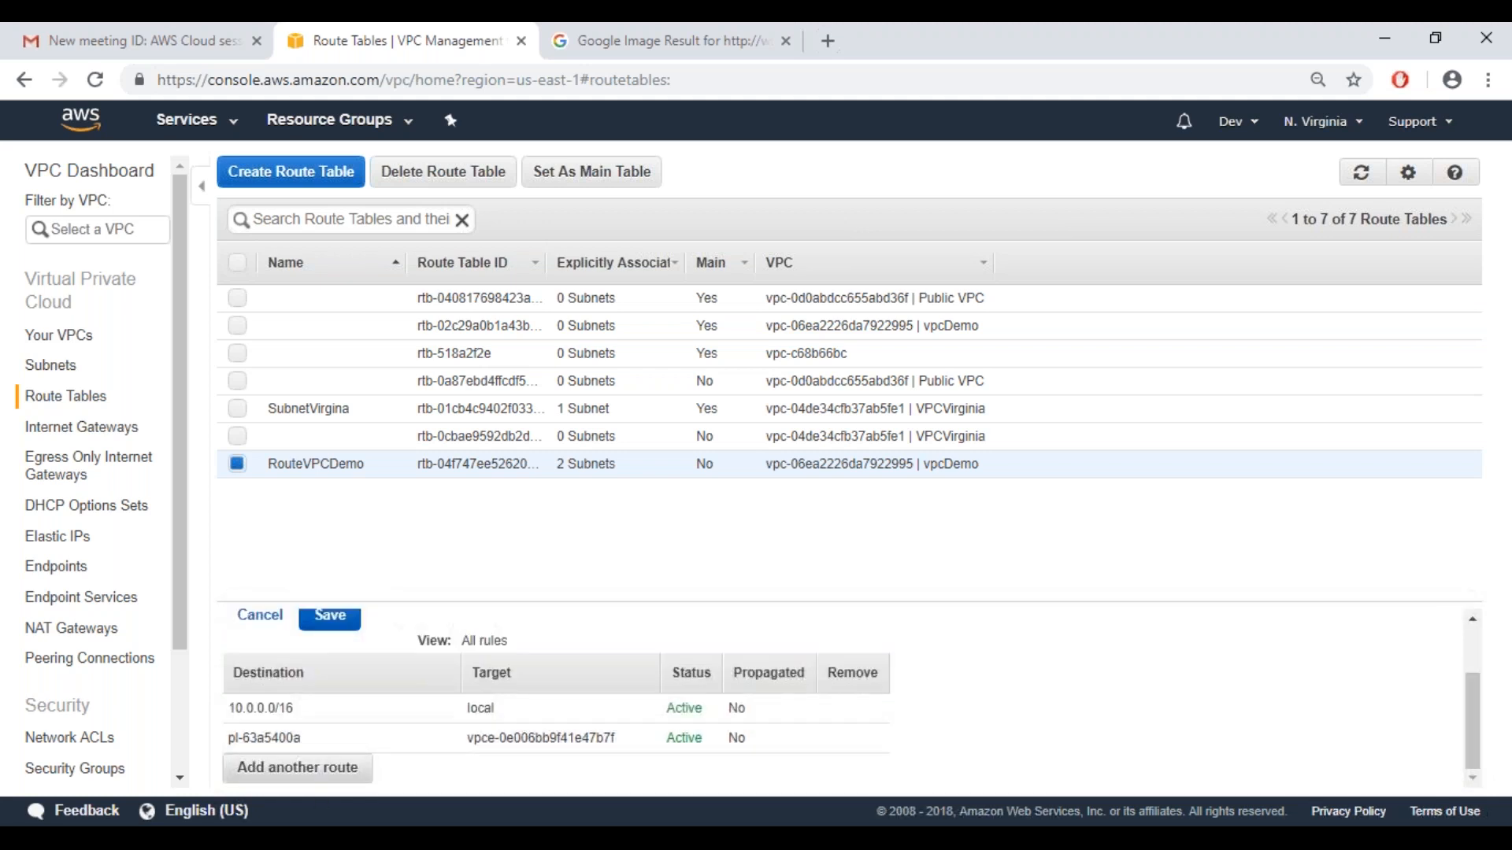
pyautogui.click(315, 768)
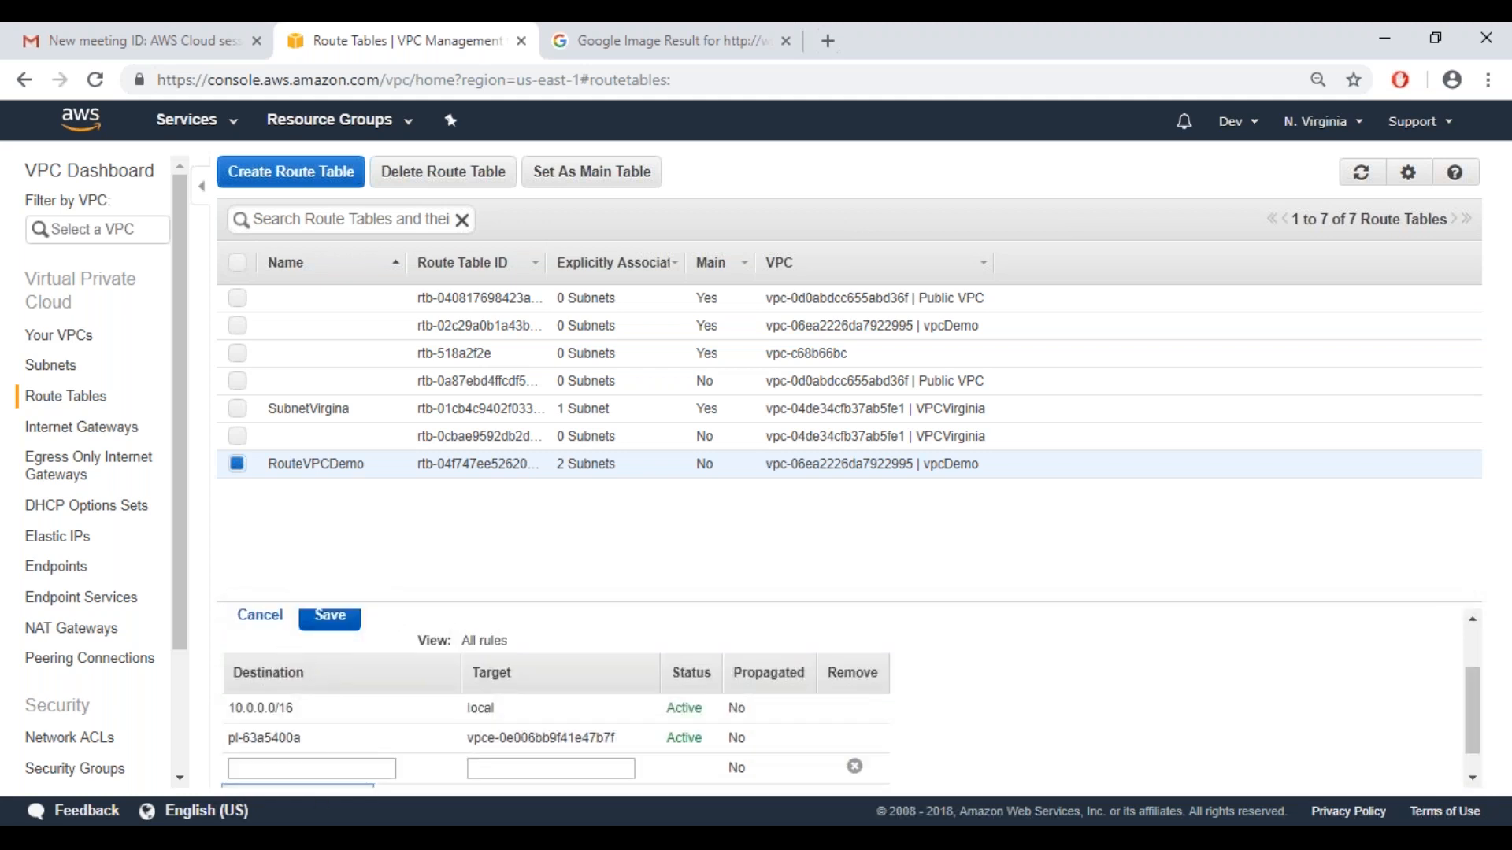
pyautogui.click(258, 622)
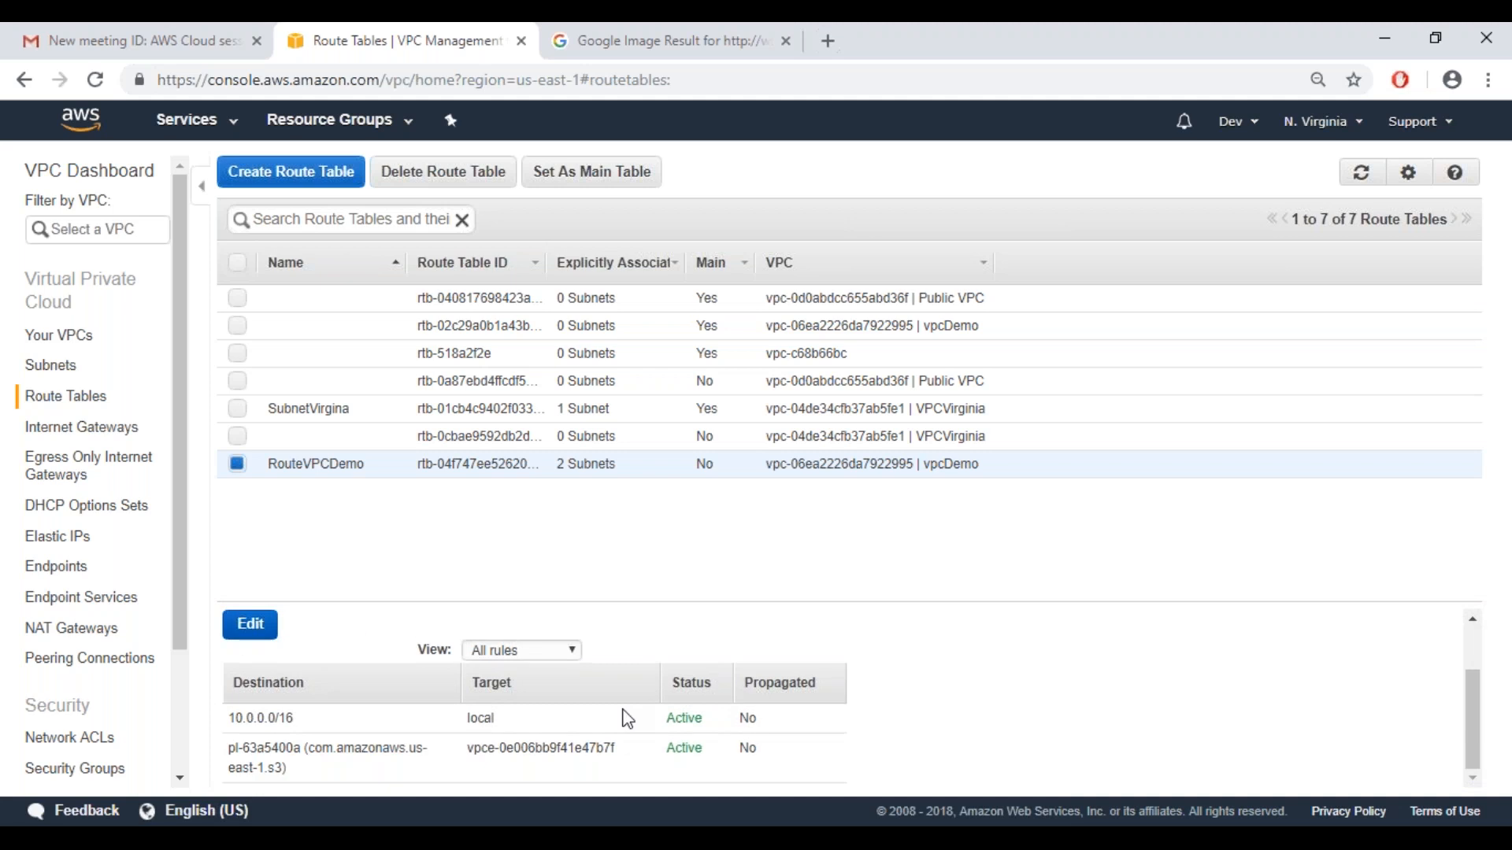
# Review the subnet associations and route propagation settings of the RouteVPCDemo route table
pyautogui.scroll(2, 1468, 745)
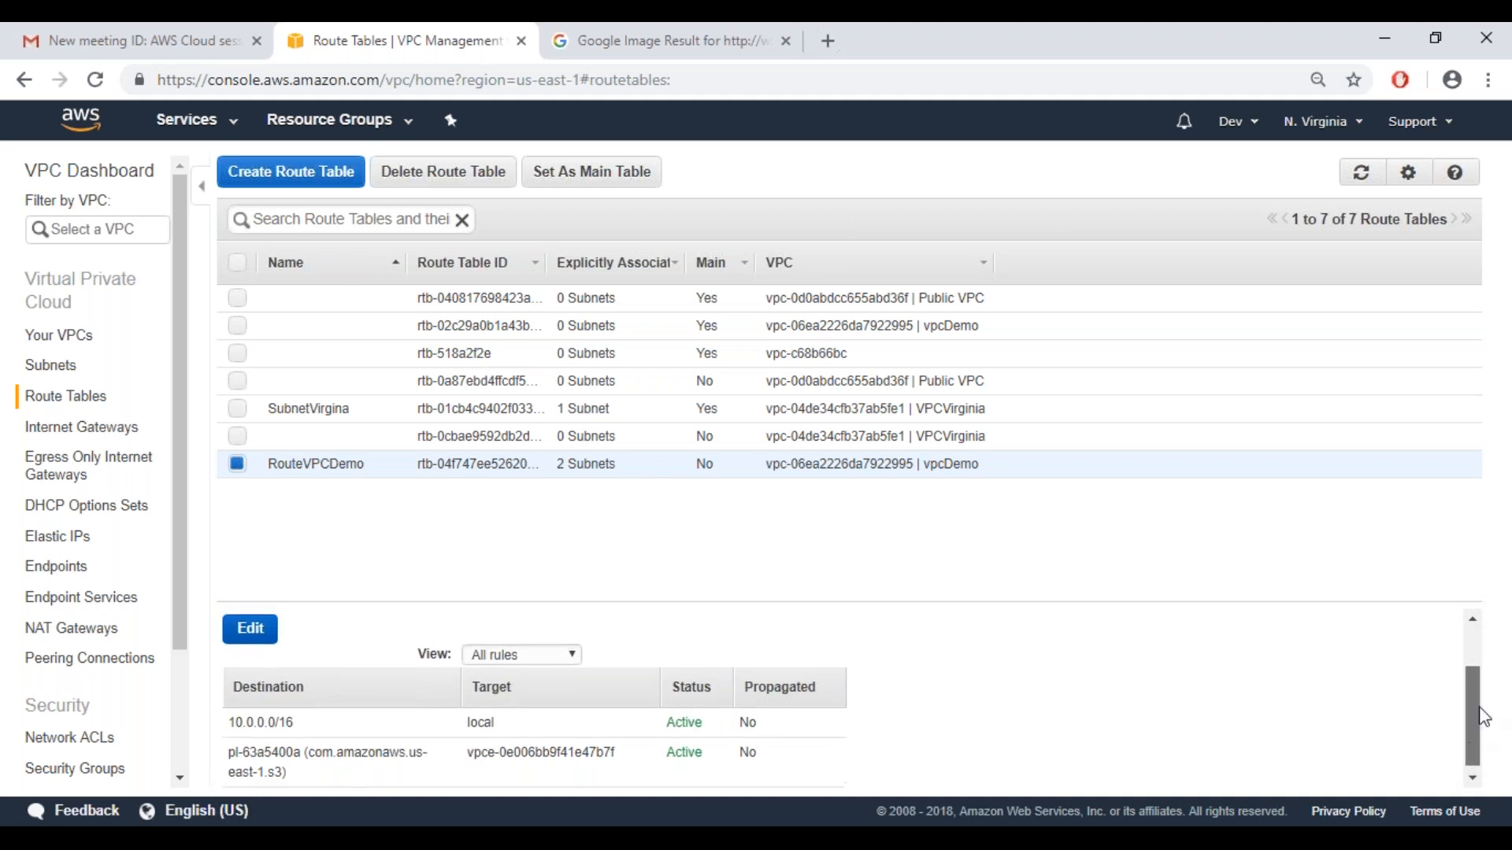
pyautogui.click(542, 679)
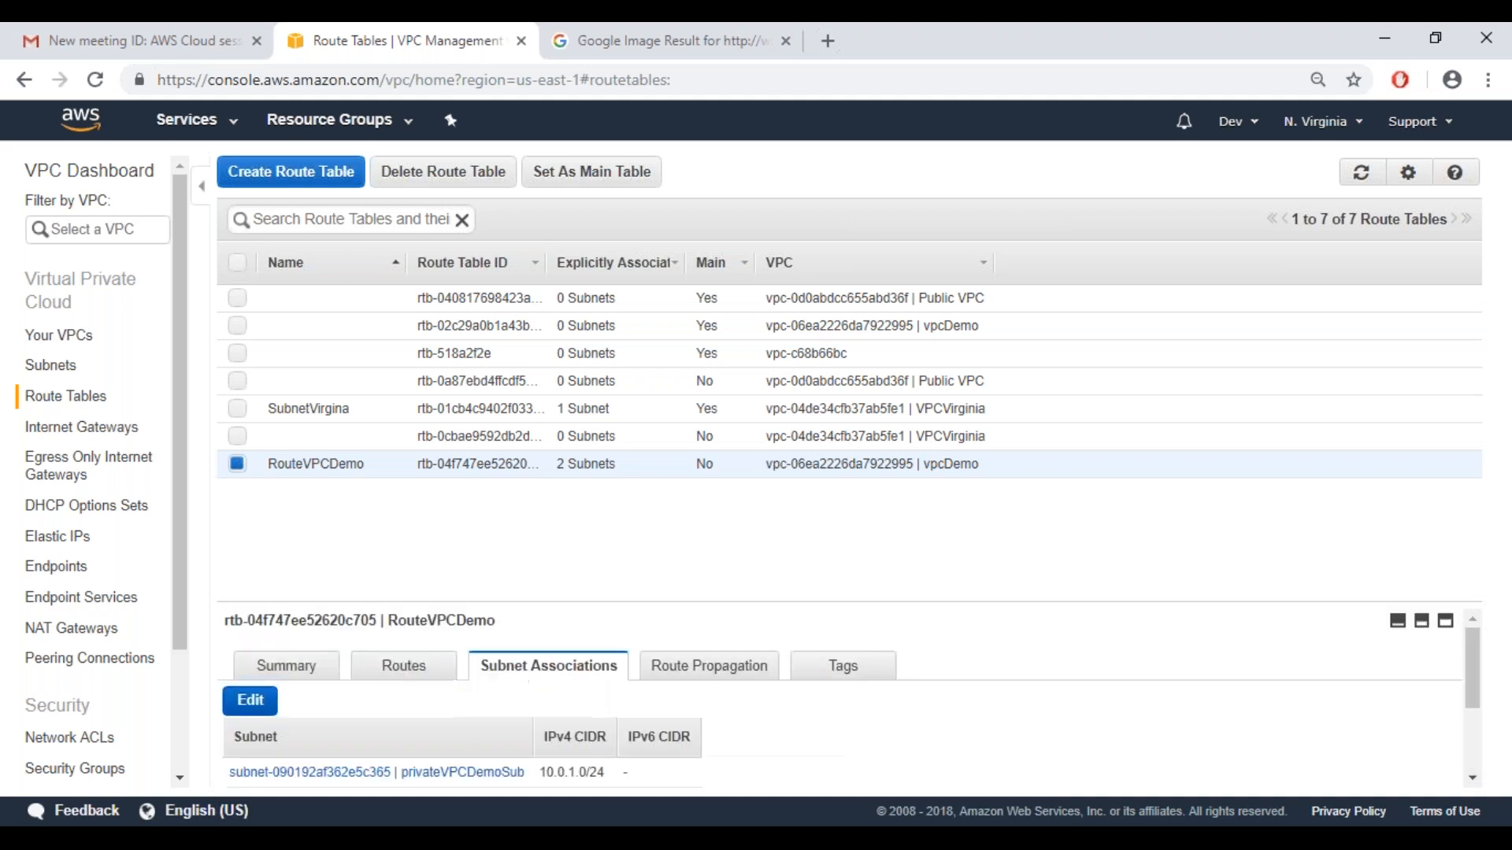
pyautogui.scroll(-2, 1471, 730)
pyautogui.scroll(-2, 1469, 753)
pyautogui.scroll(5, 708, 610)
pyautogui.click(675, 674)
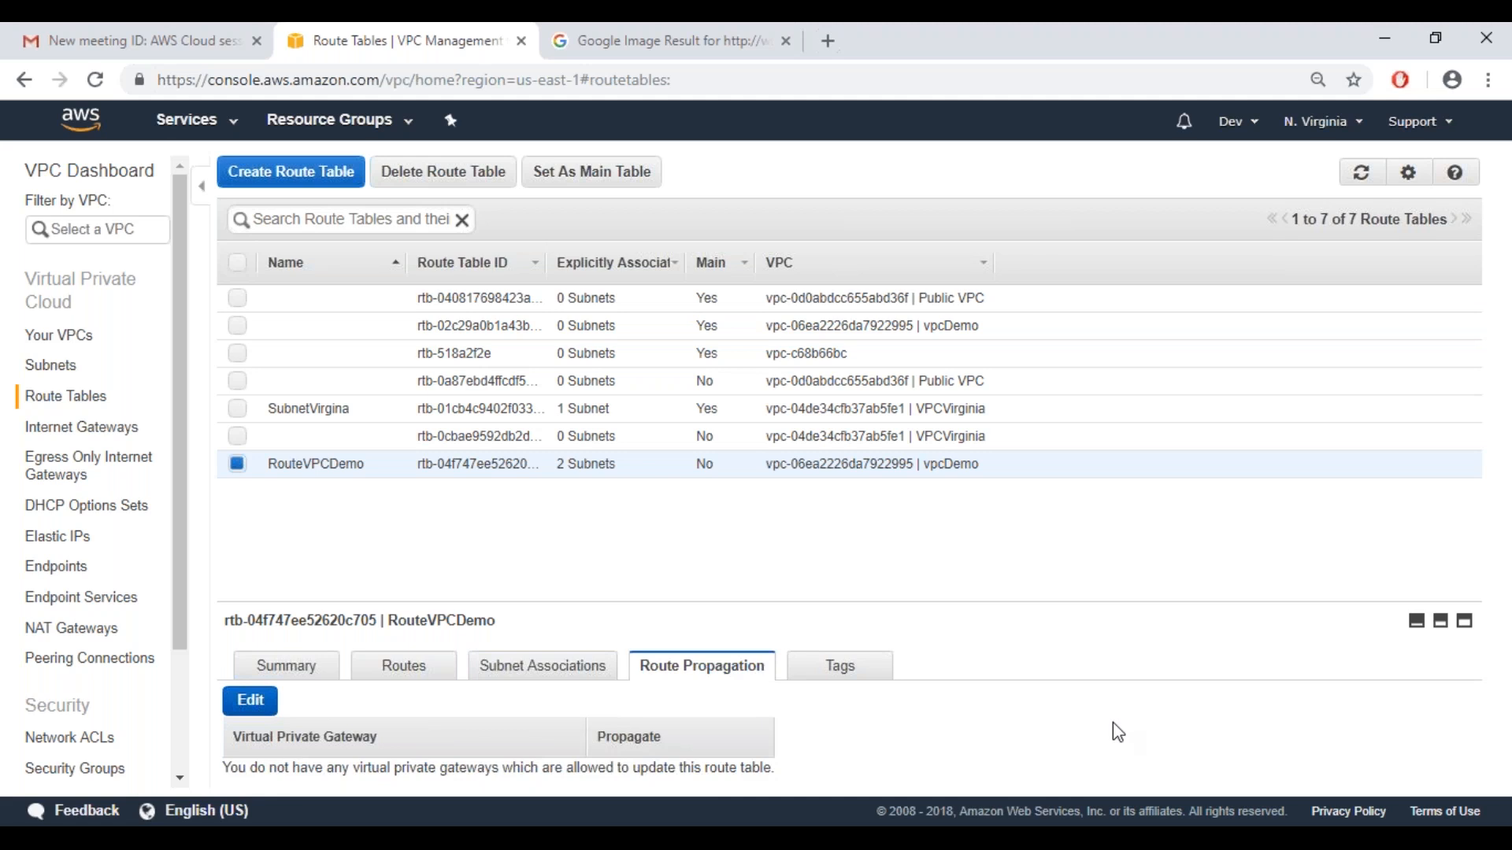
pyautogui.click(251, 702)
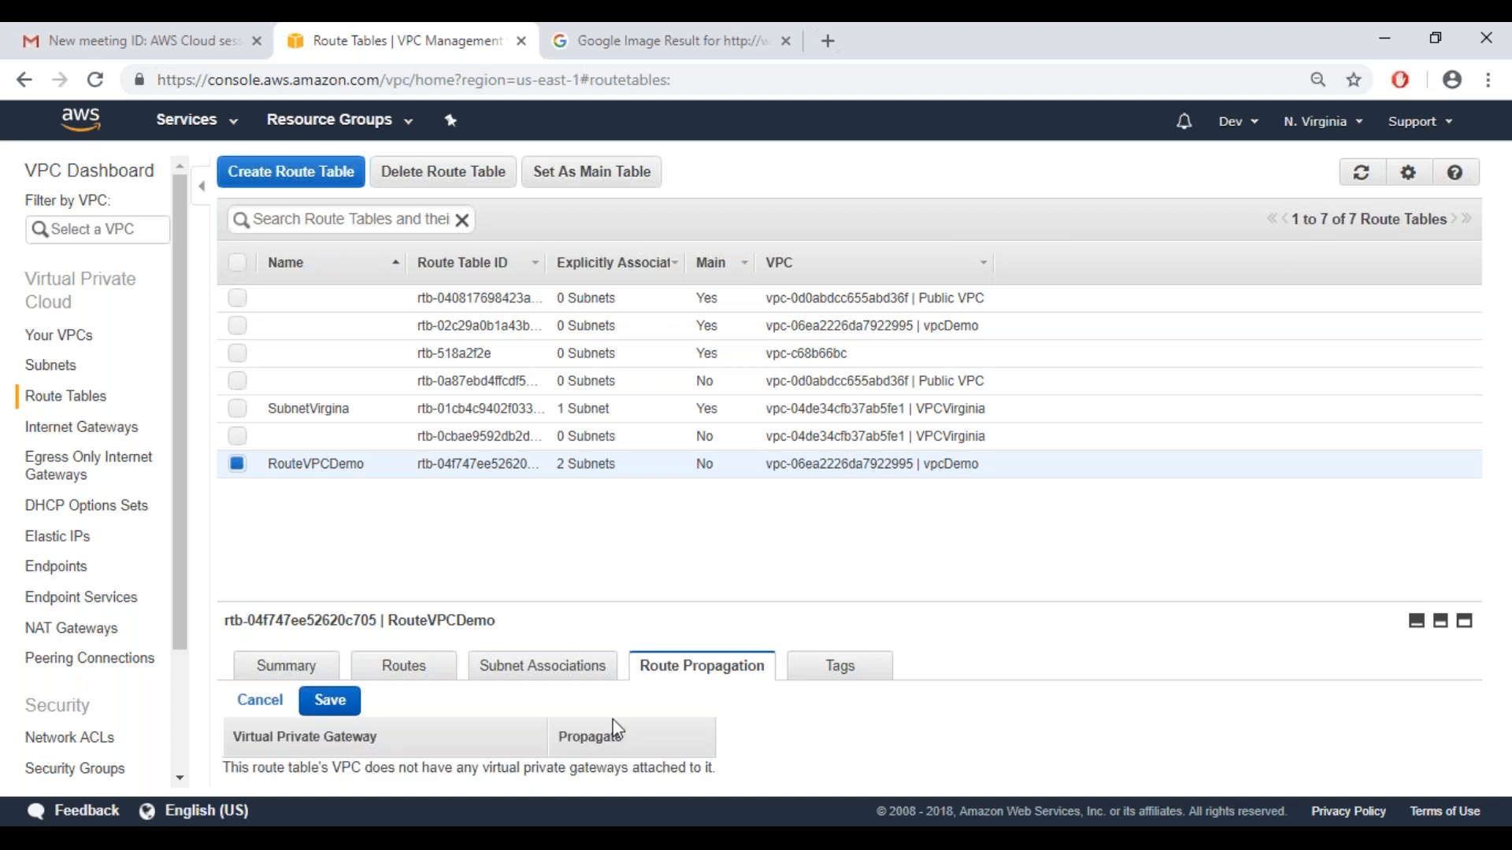
pyautogui.click(260, 700)
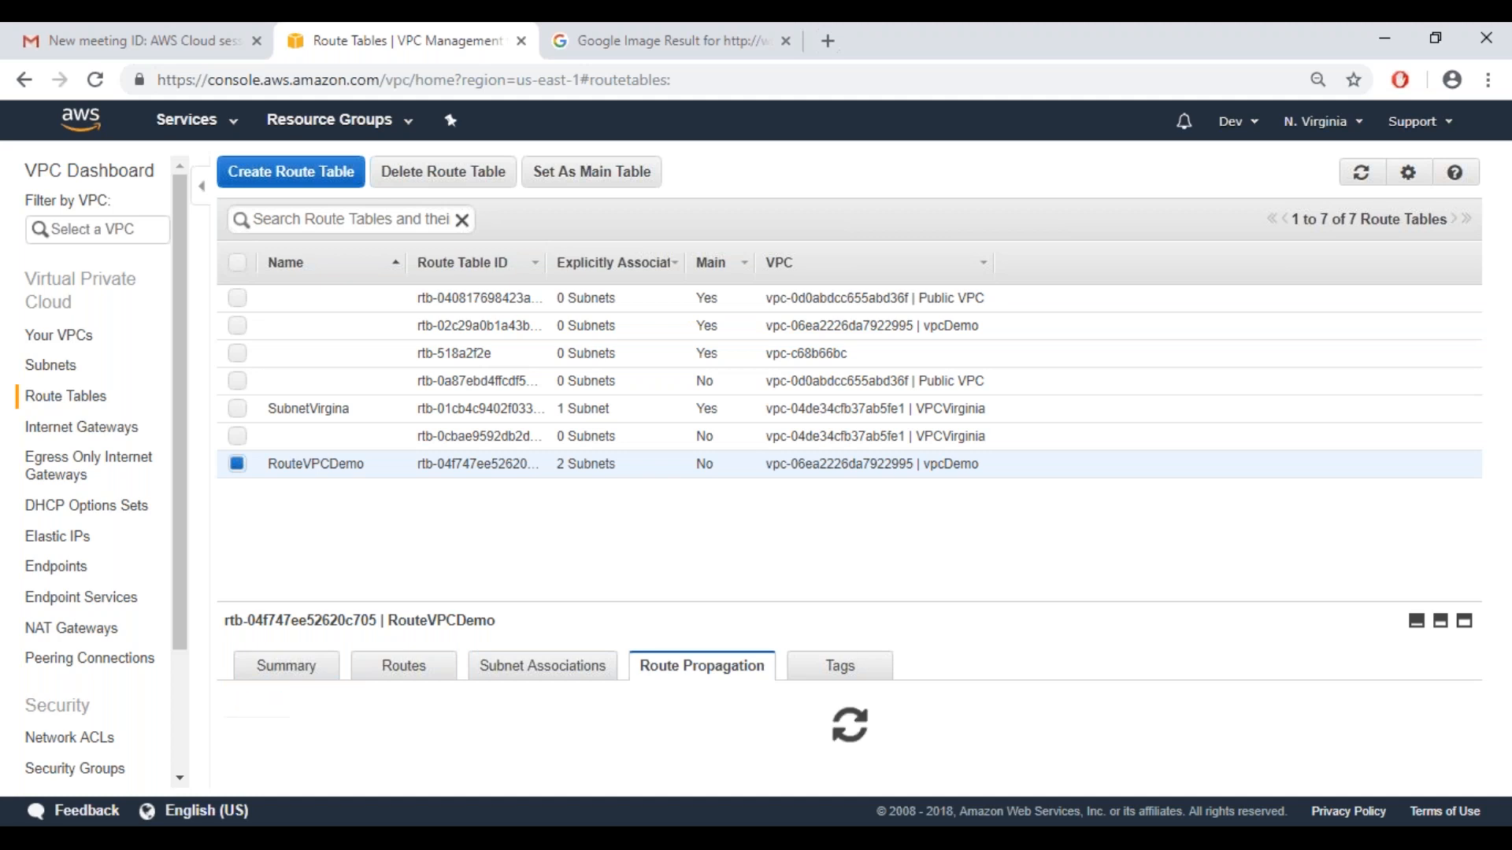
pyautogui.click(62, 632)
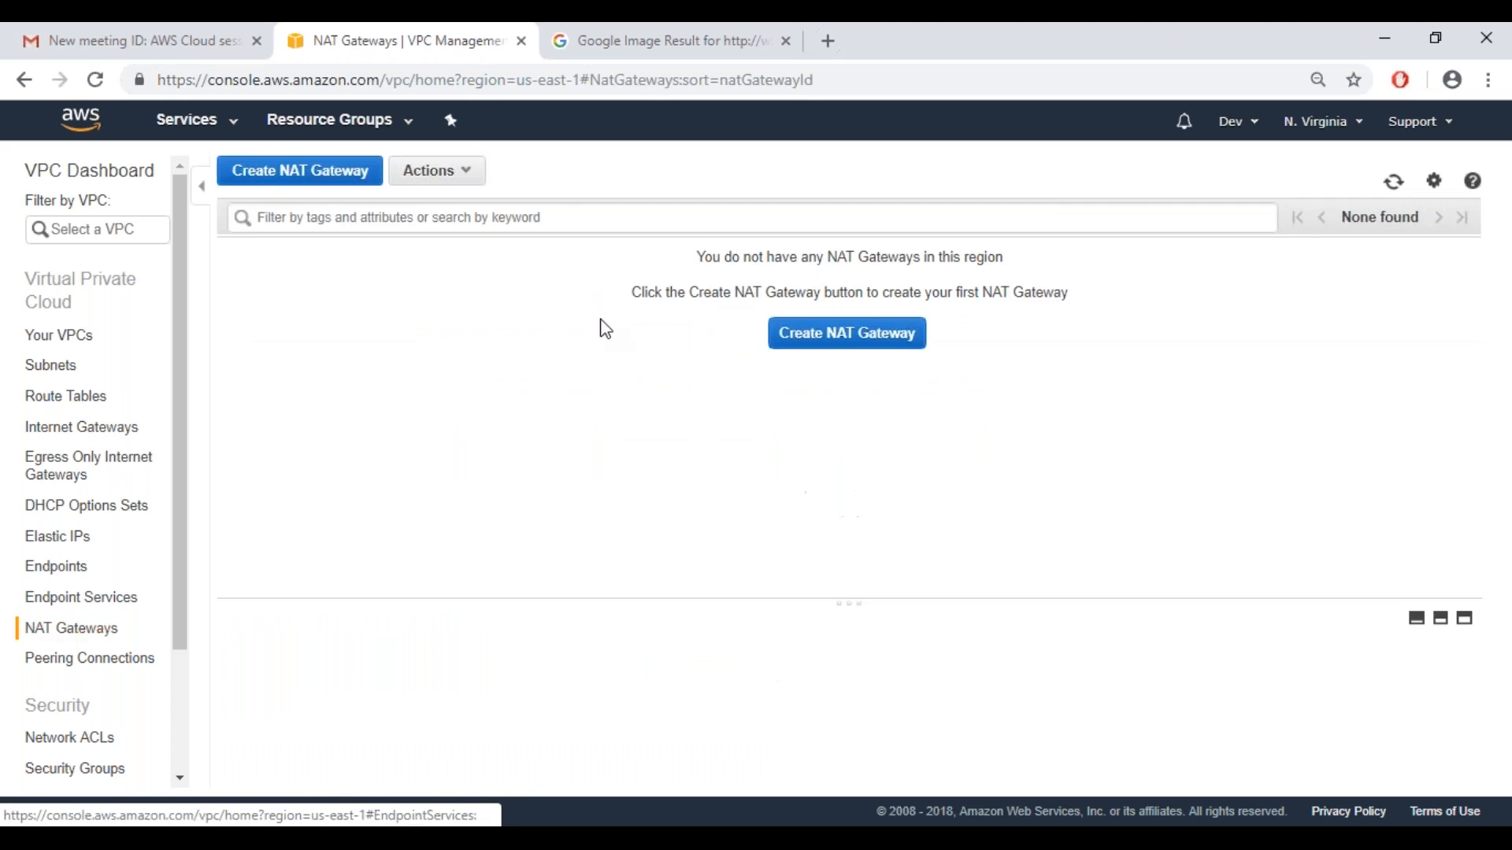
pyautogui.click(846, 341)
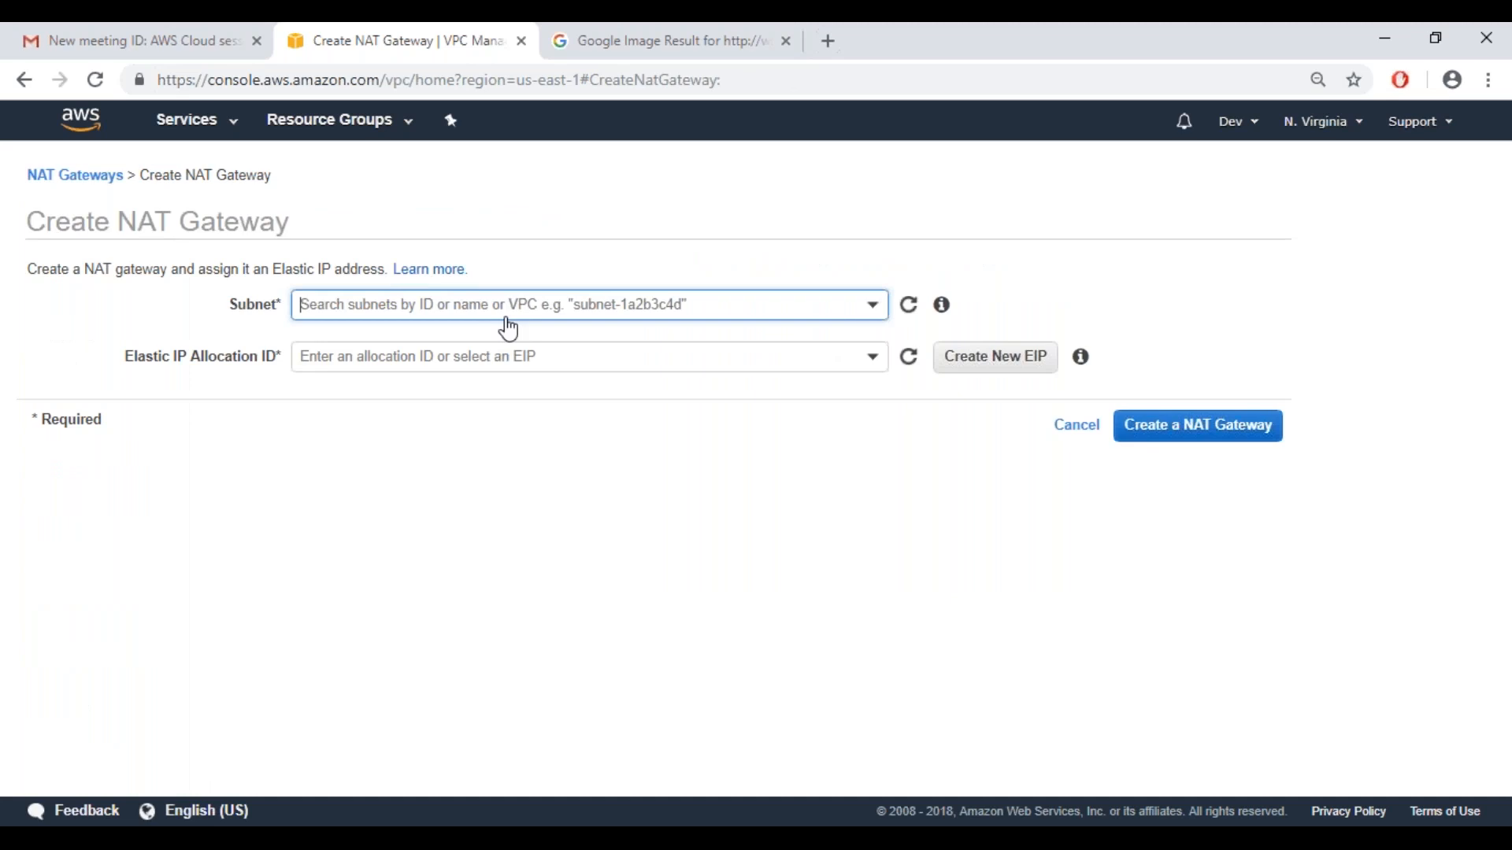
pyautogui.click(509, 329)
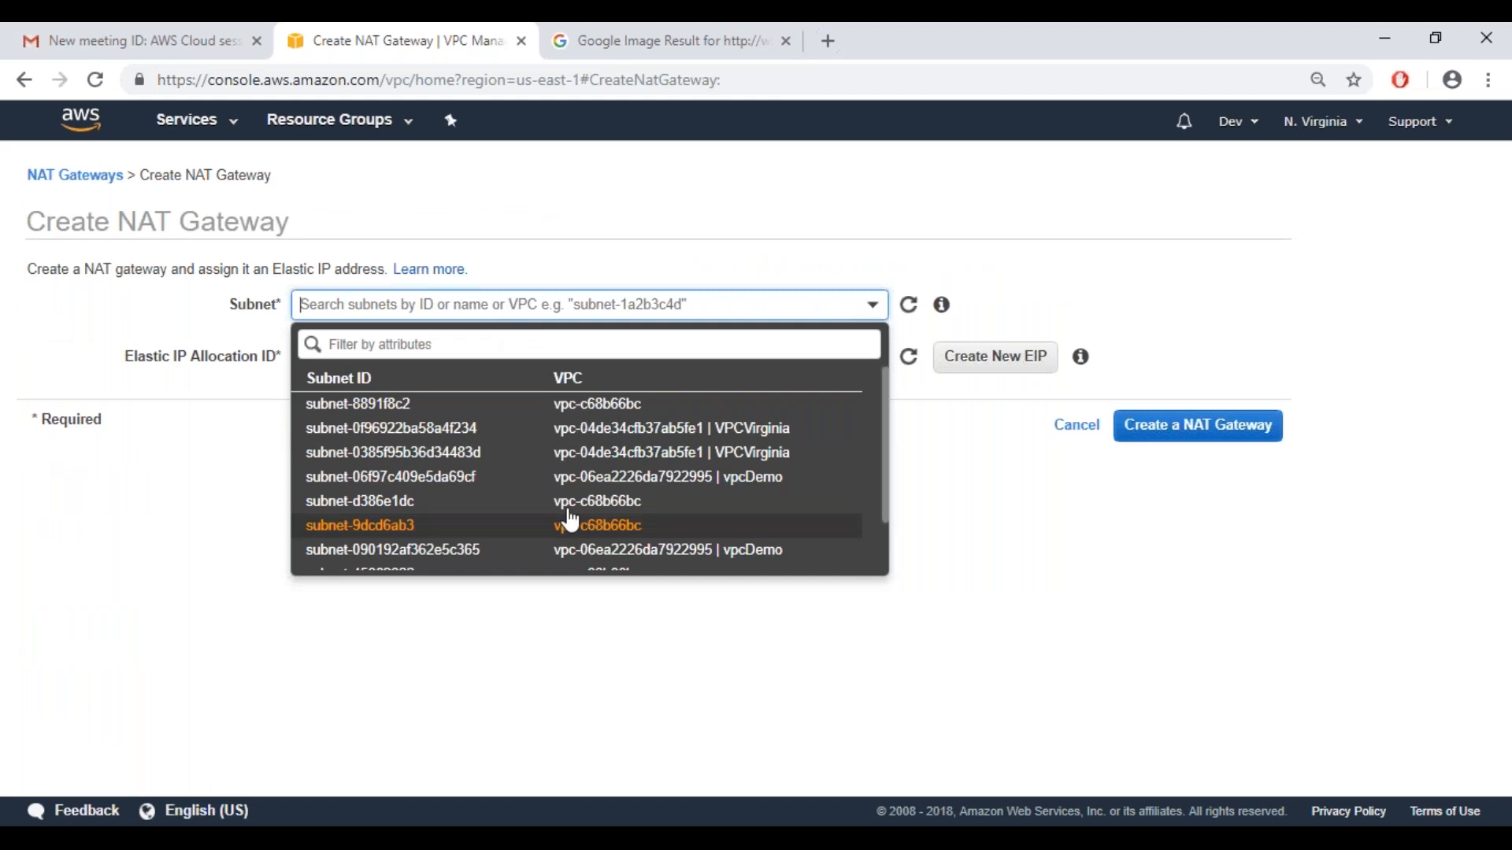
pyautogui.press('Down')
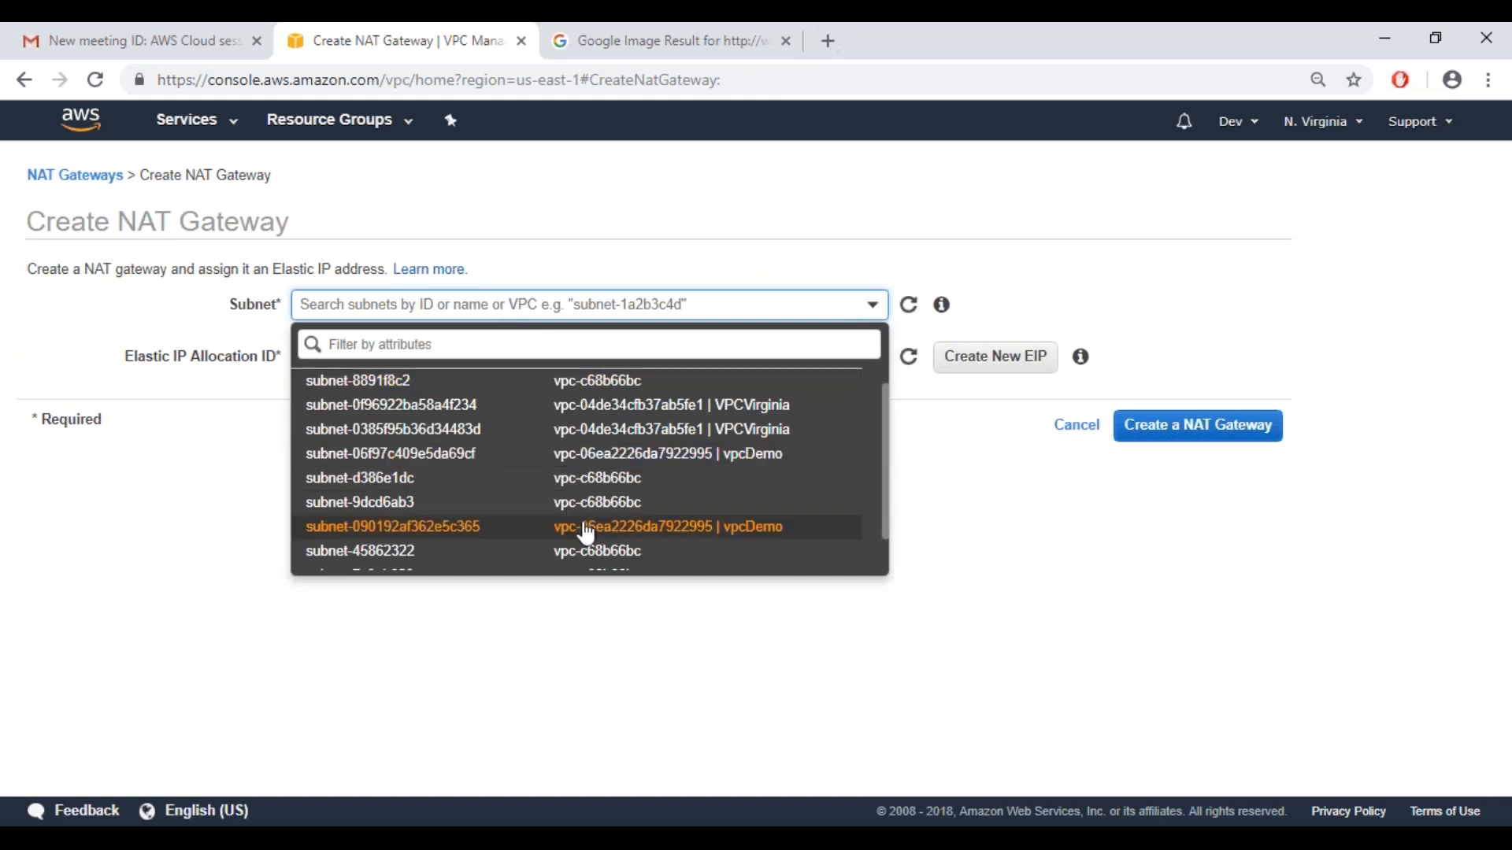
pyautogui.click(587, 535)
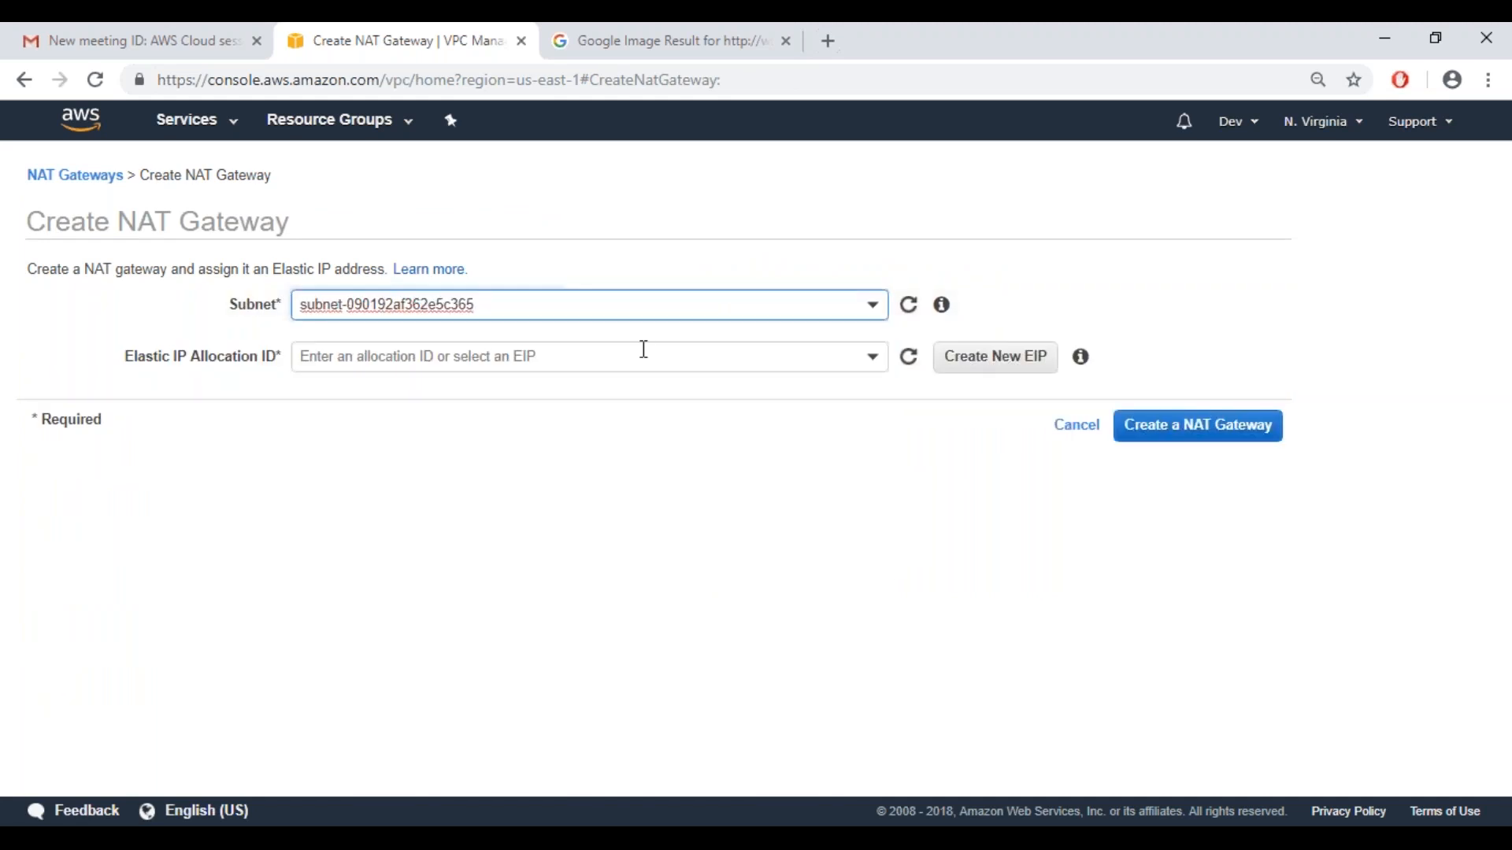
pyautogui.click(644, 350)
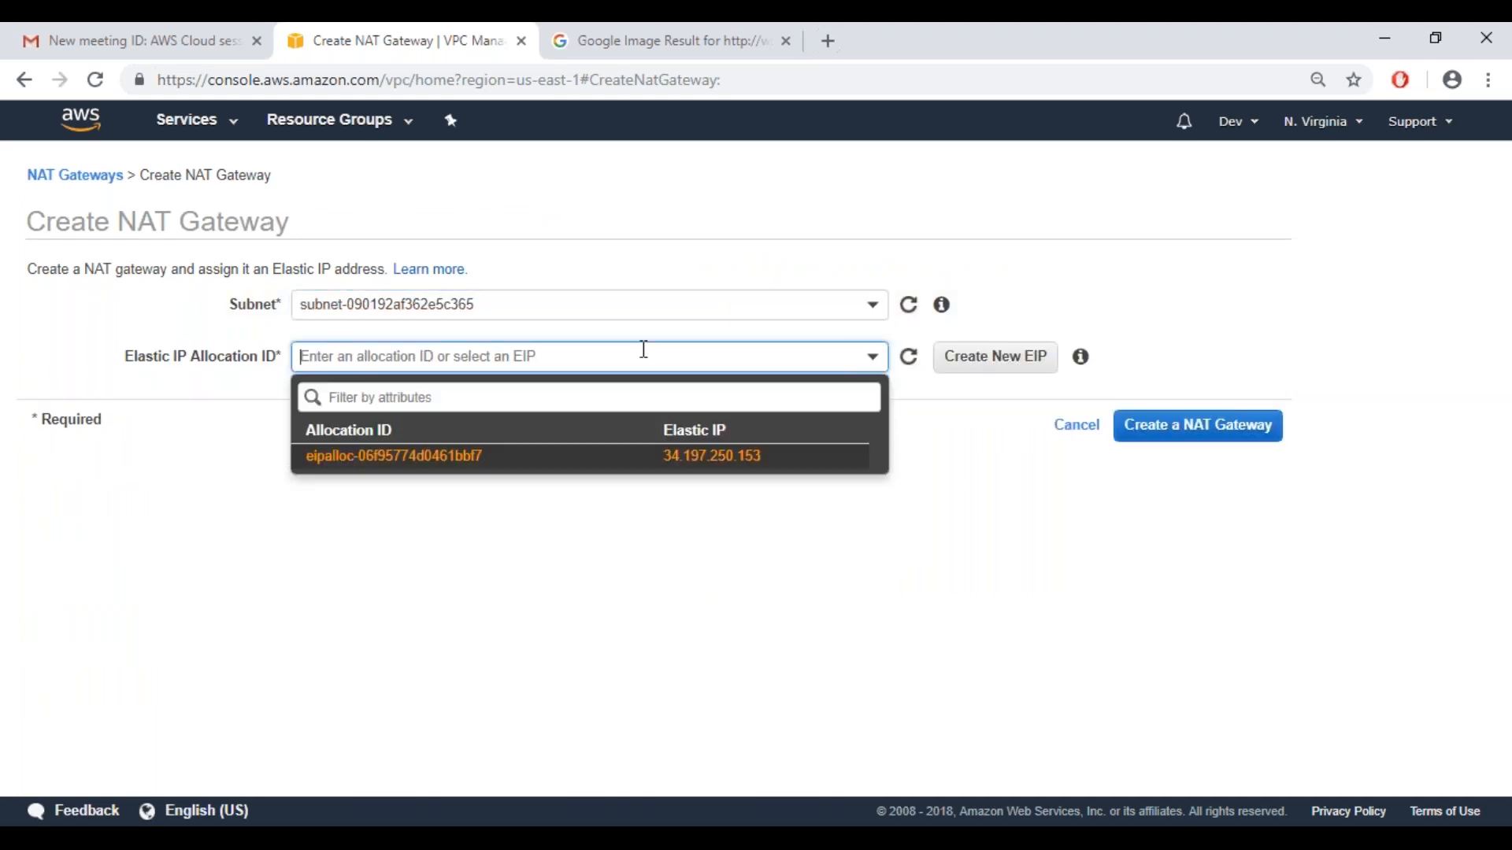
pyautogui.press('Return')
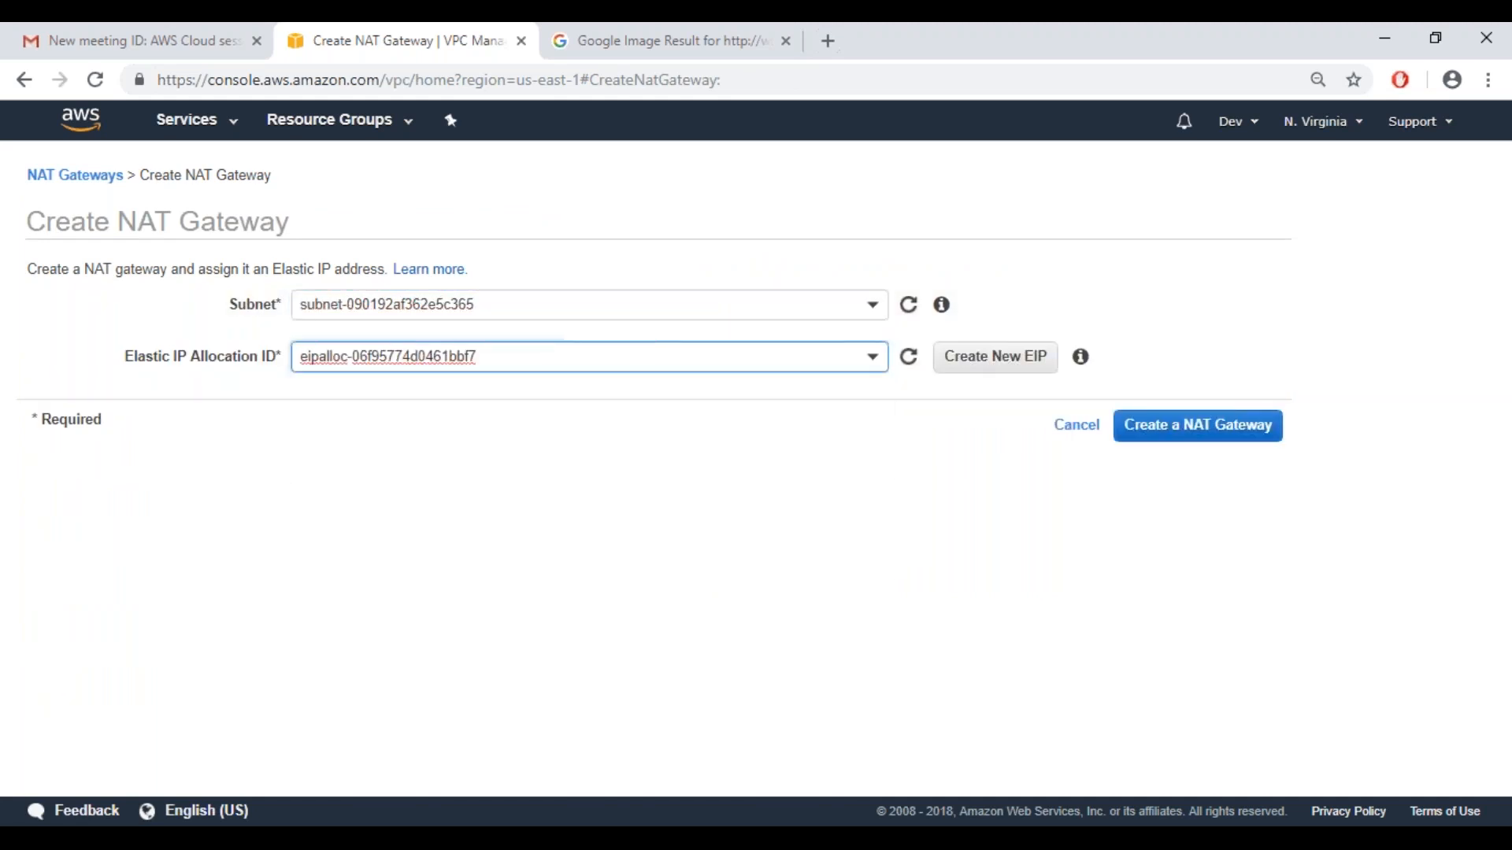
pyautogui.click(785, 297)
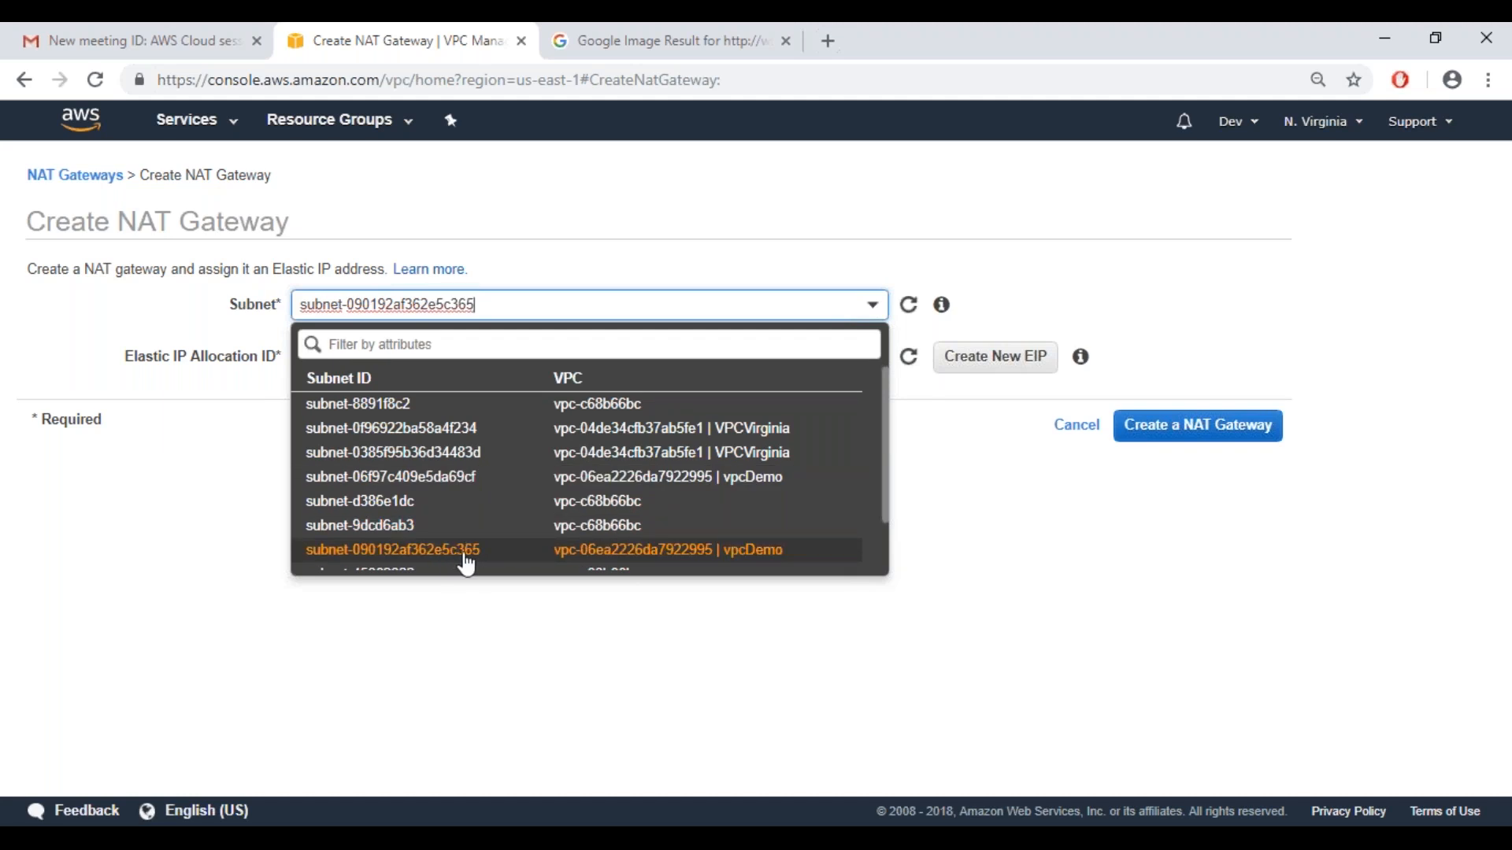
pyautogui.click(221, 478)
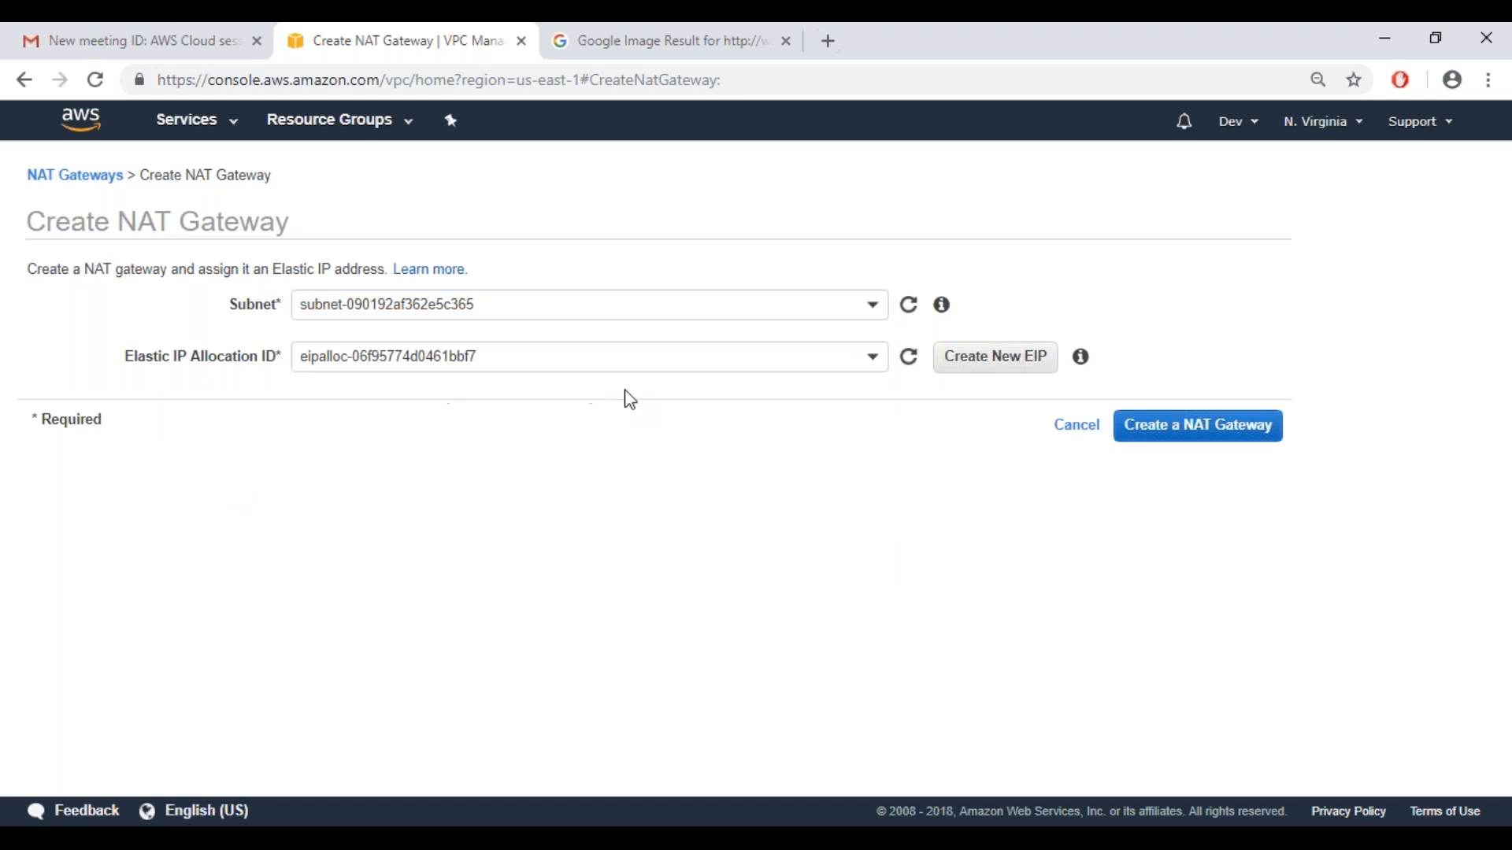
pyautogui.click(1088, 438)
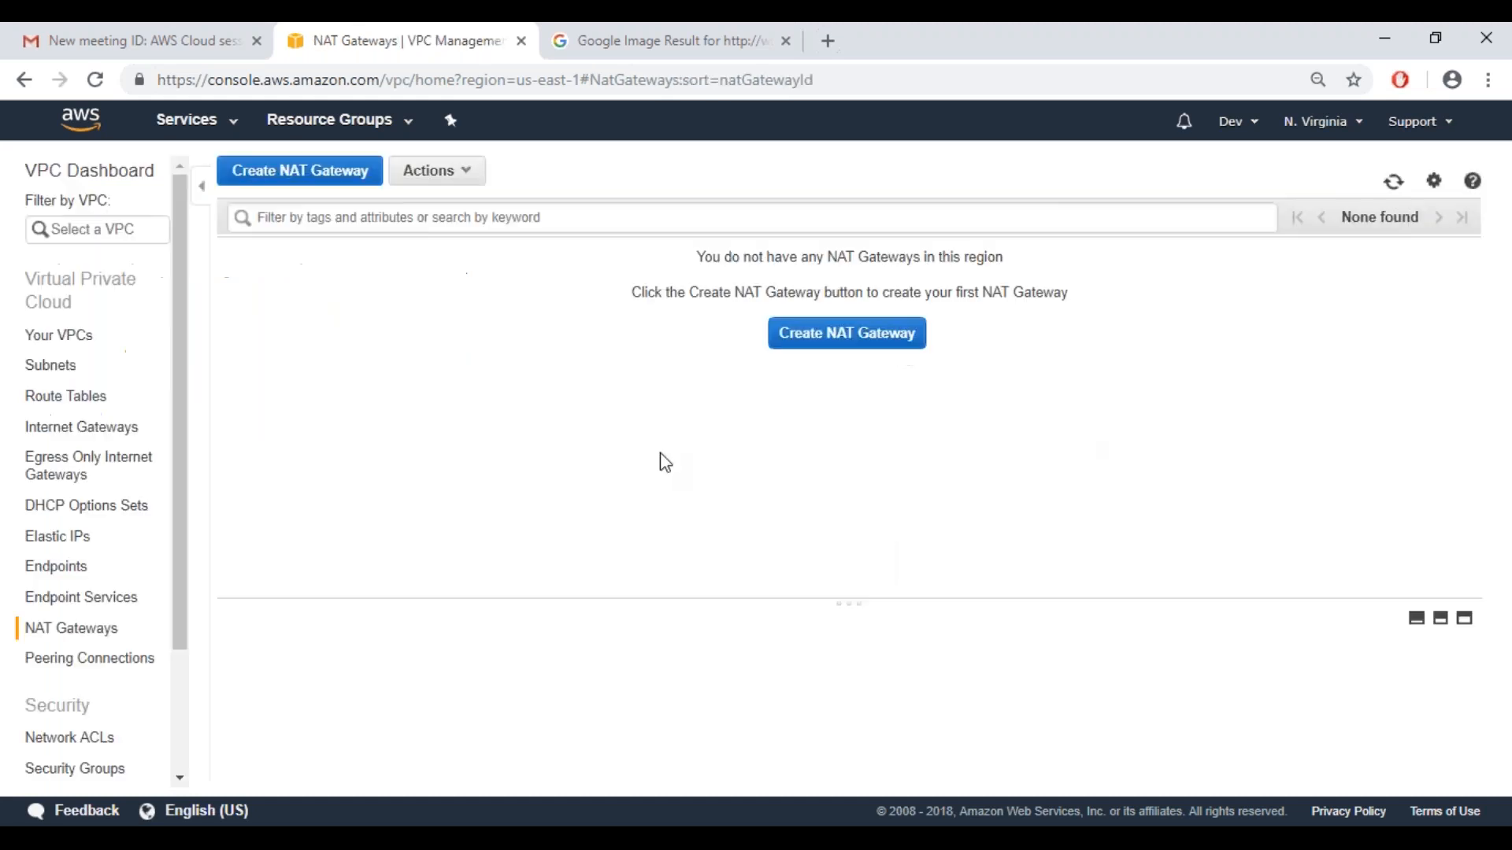
# Look up the subnet ID of privateVPCDemoSub and create a NAT gateway in that subnet with Elastic IP 34.197.250.153
pyautogui.click(62, 376)
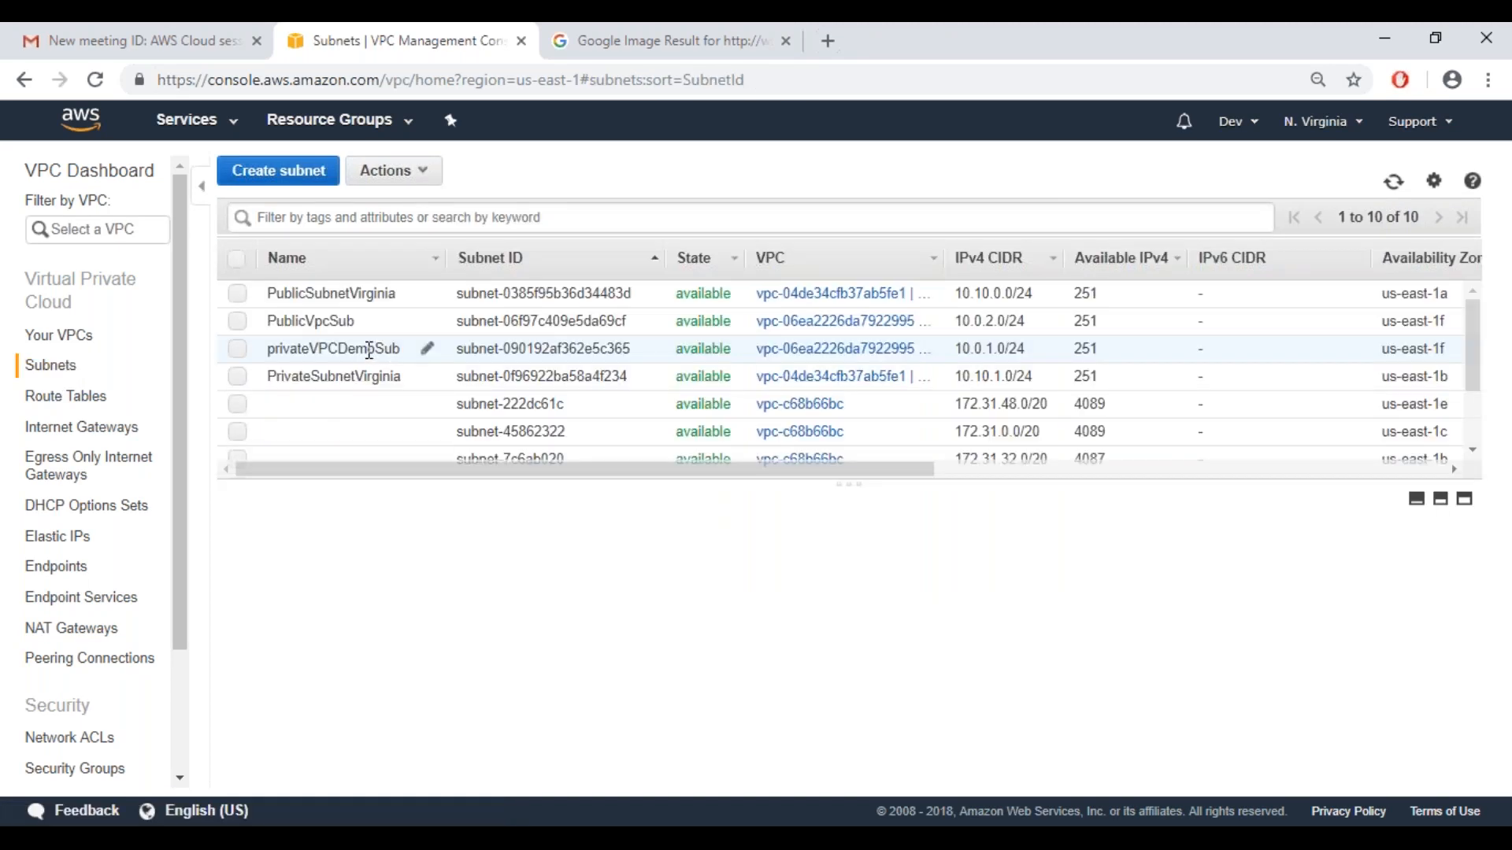
pyautogui.click(369, 350)
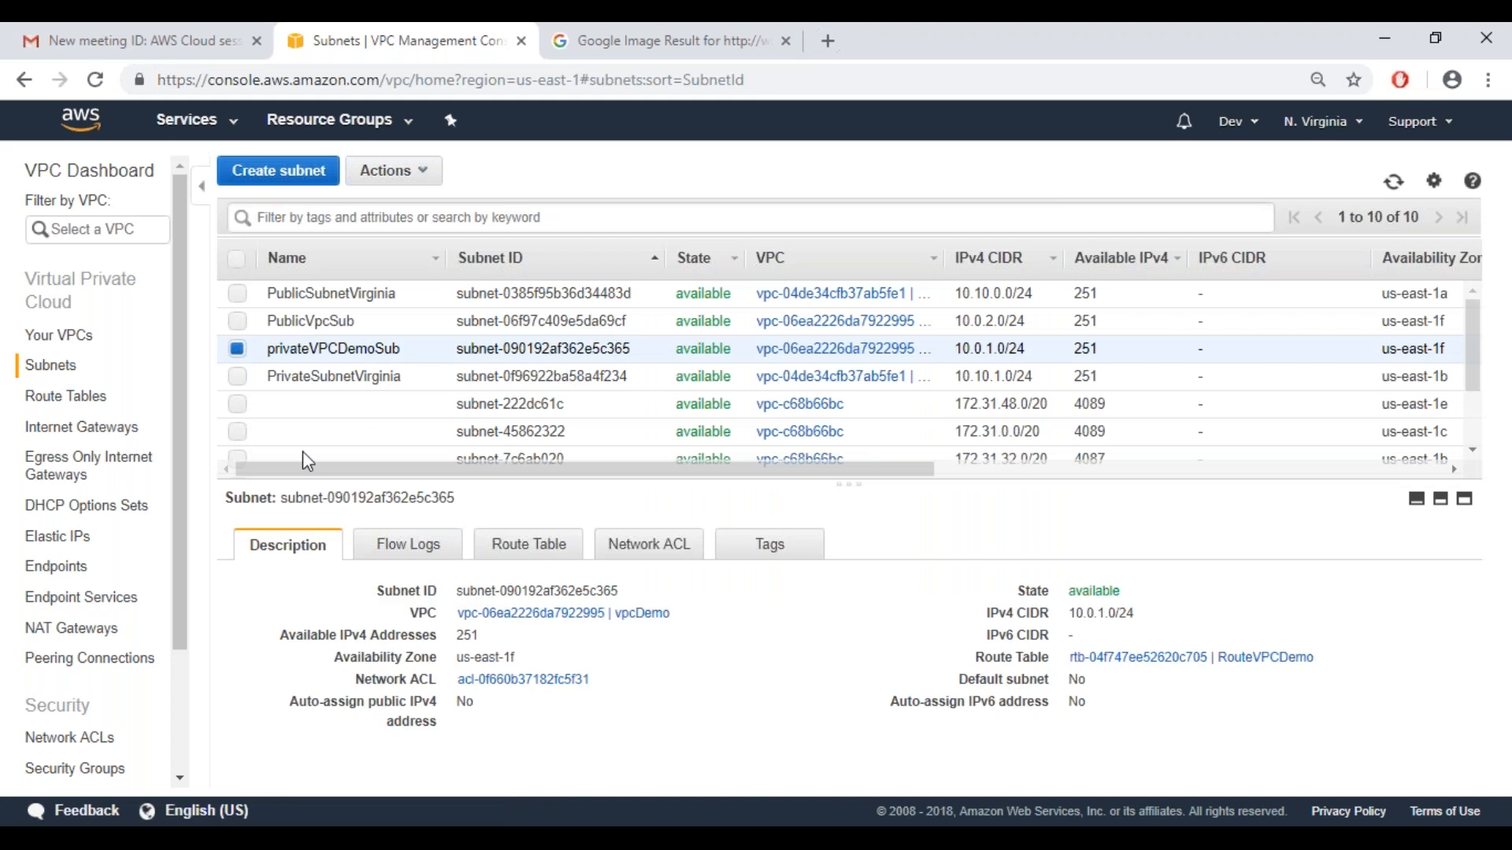
pyautogui.click(70, 635)
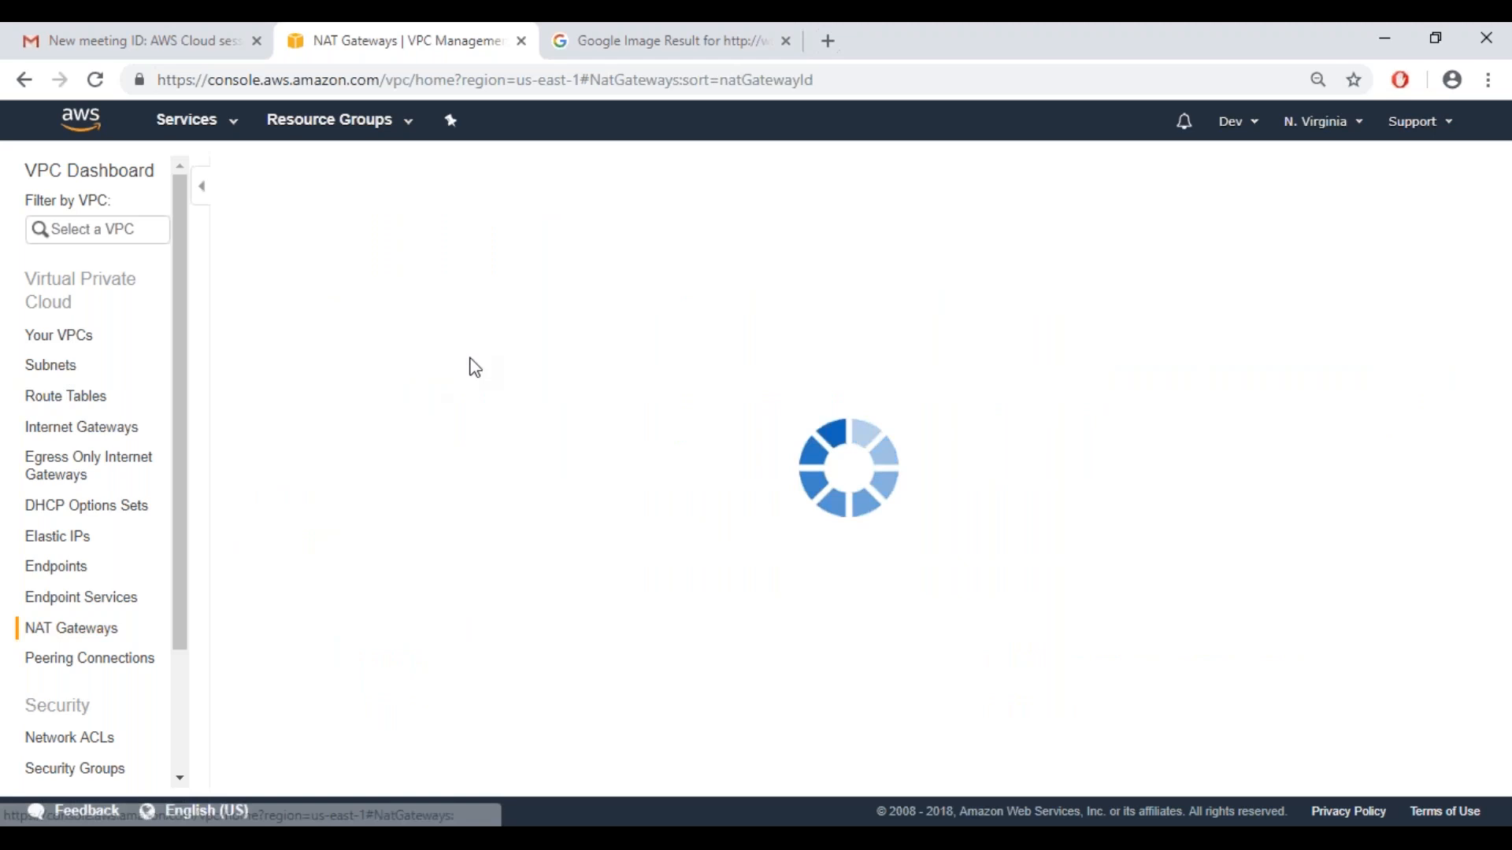
pyautogui.click(836, 335)
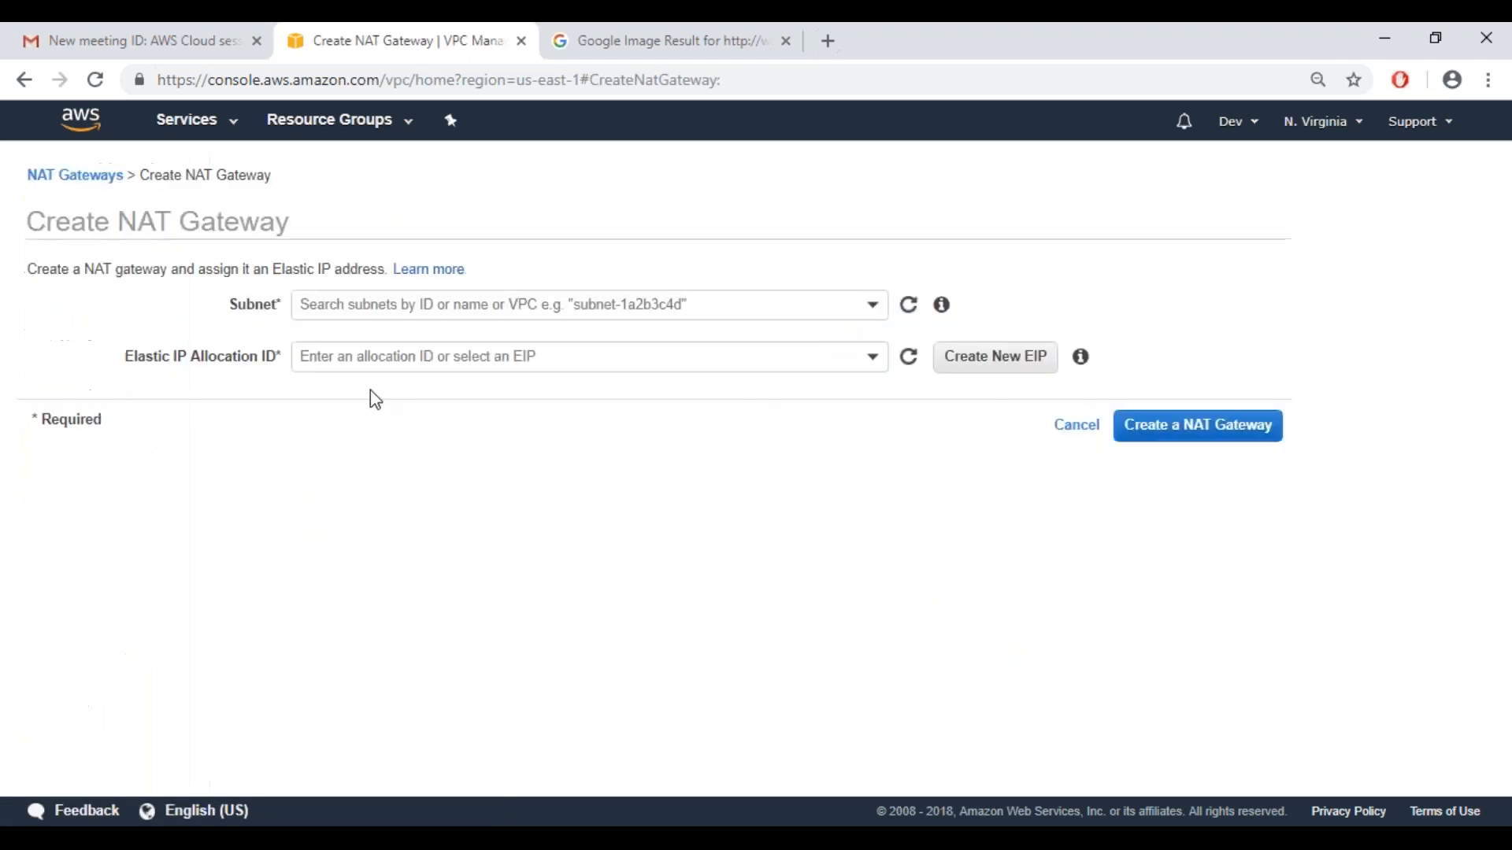
pyautogui.click(397, 305)
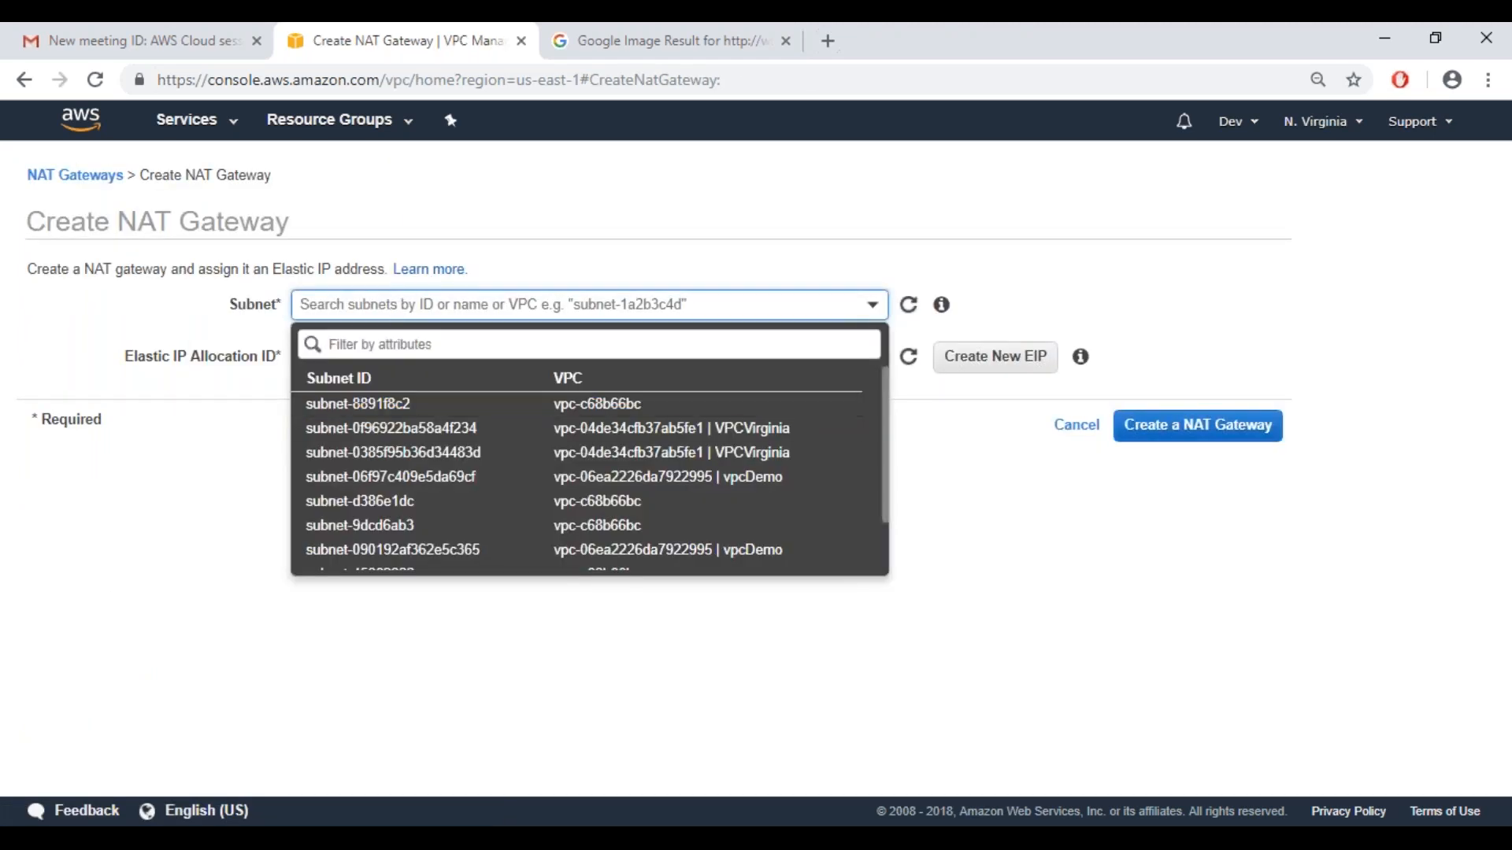
pyautogui.click(405, 550)
pyautogui.click(502, 361)
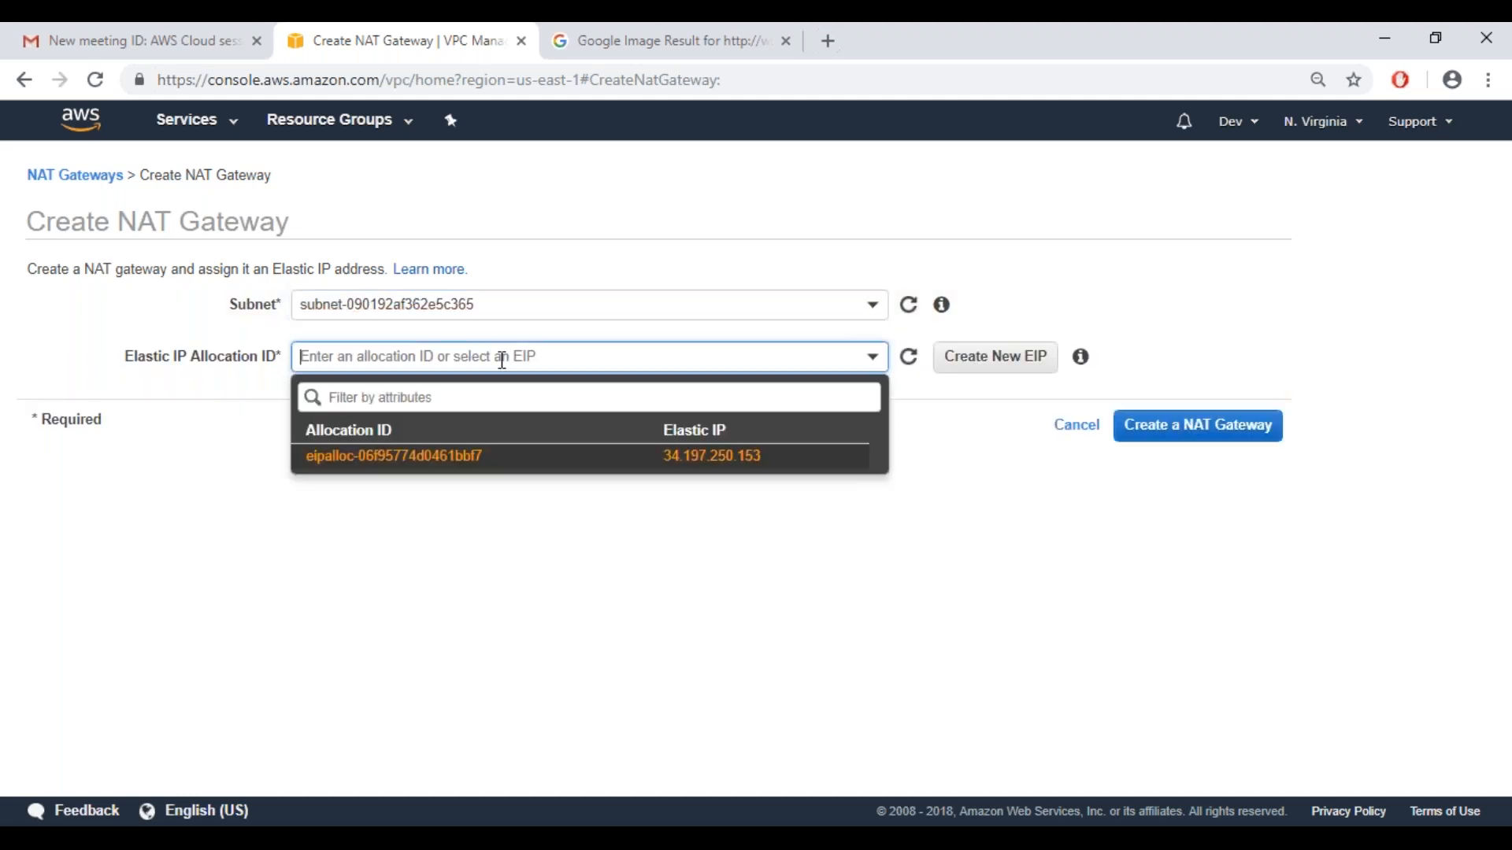
pyautogui.click(447, 463)
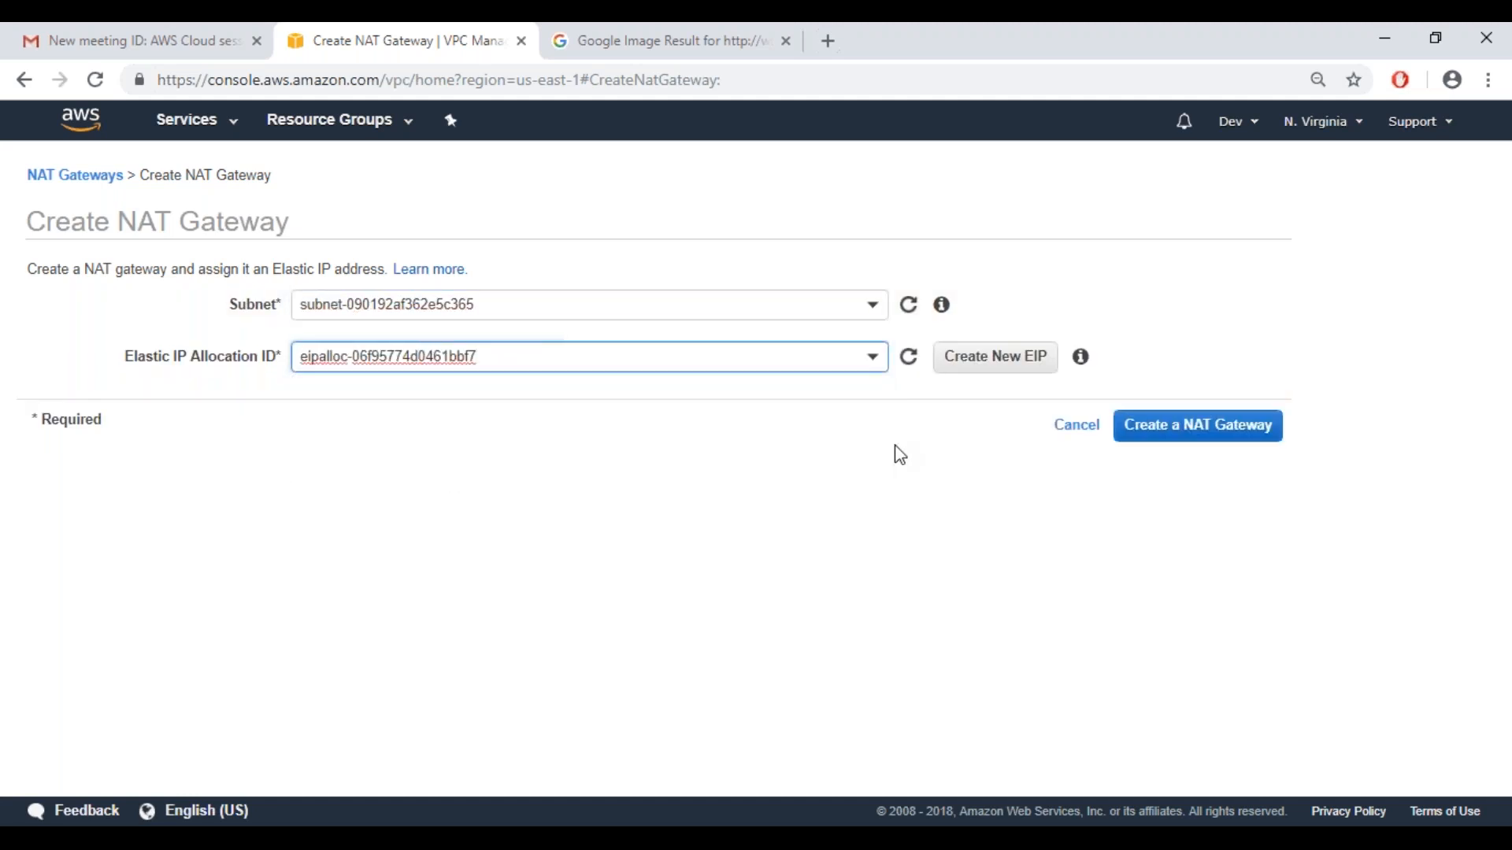
pyautogui.click(595, 352)
pyautogui.click(736, 472)
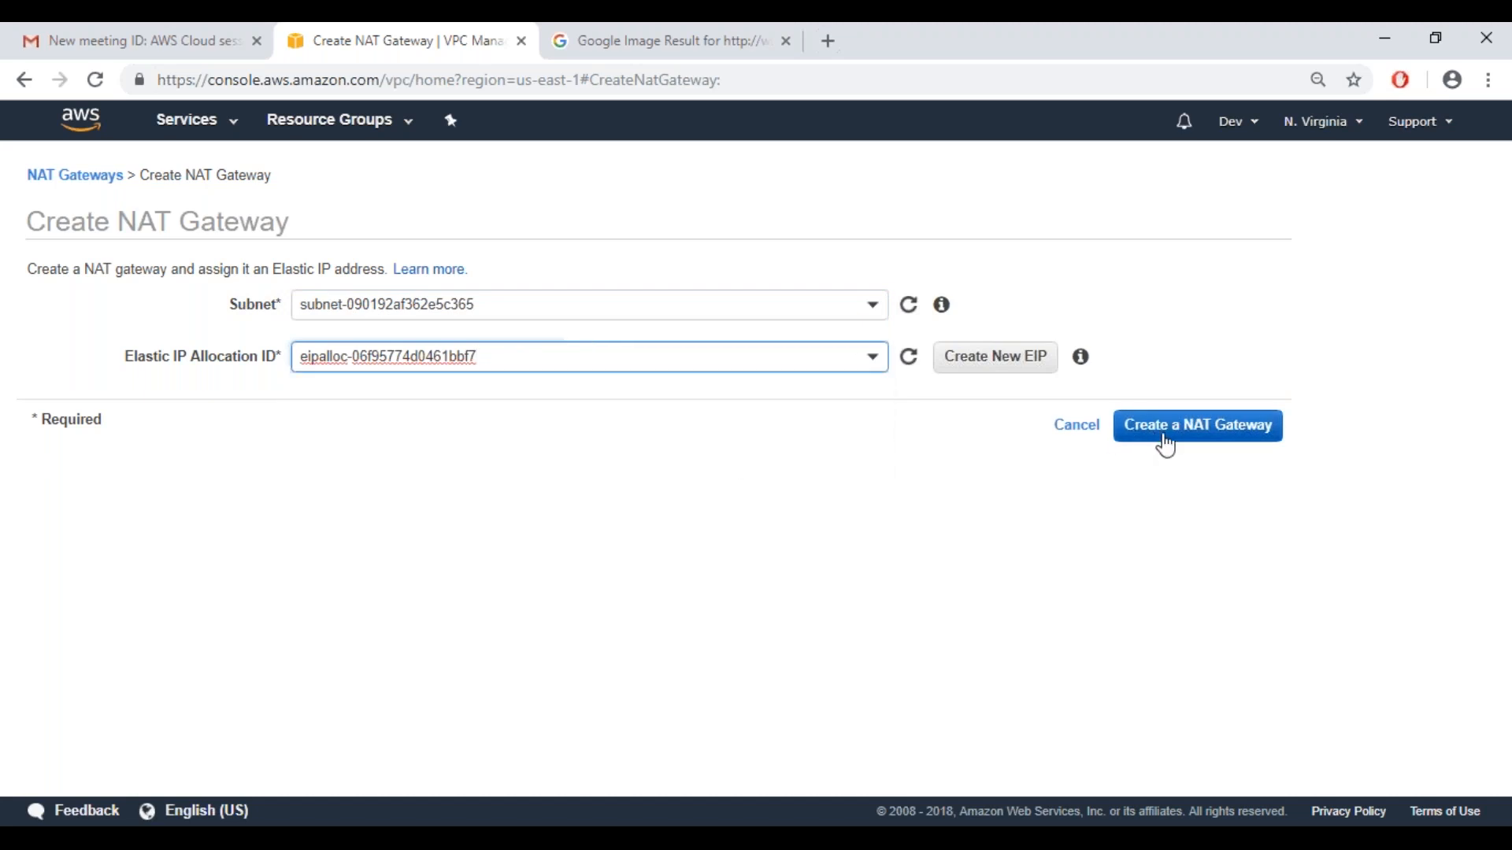
pyautogui.click(1185, 442)
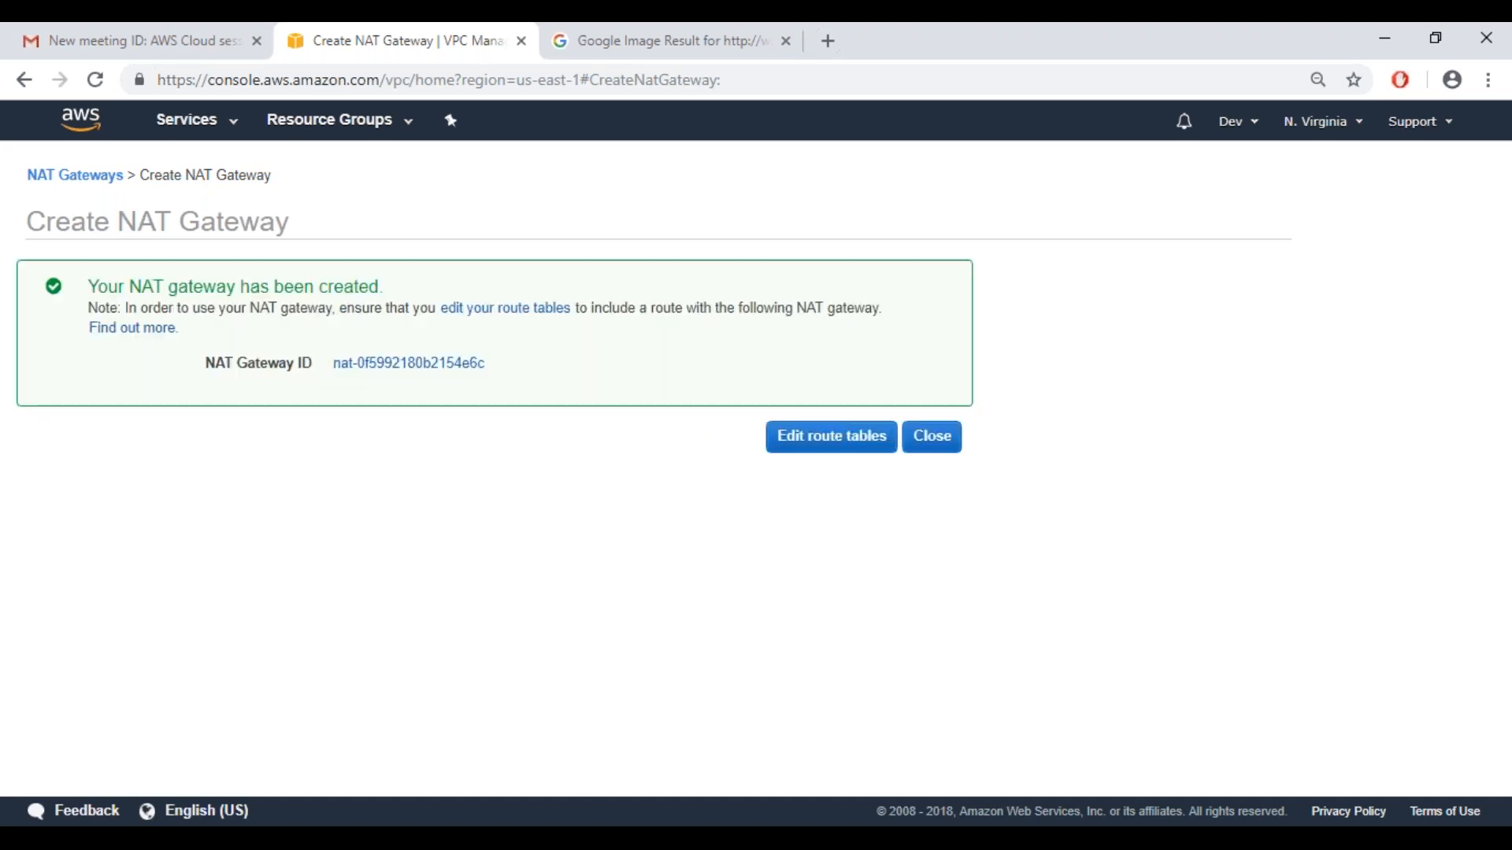
# Go from the NAT gateway confirmation to the route tables and check route propagation for RouteVPCDemo and several other tables
pyautogui.click(836, 459)
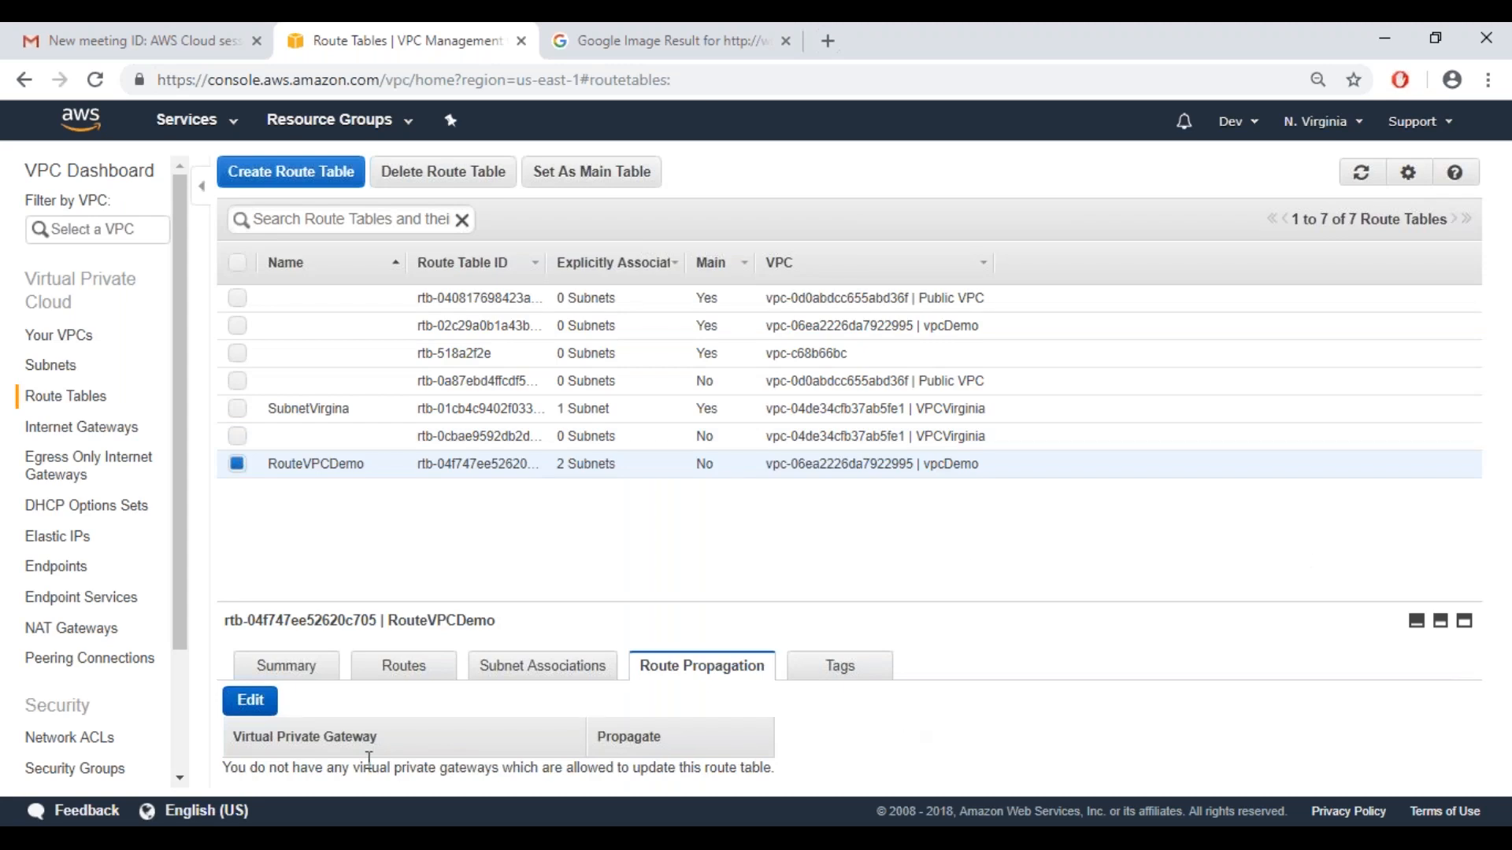
pyautogui.click(254, 704)
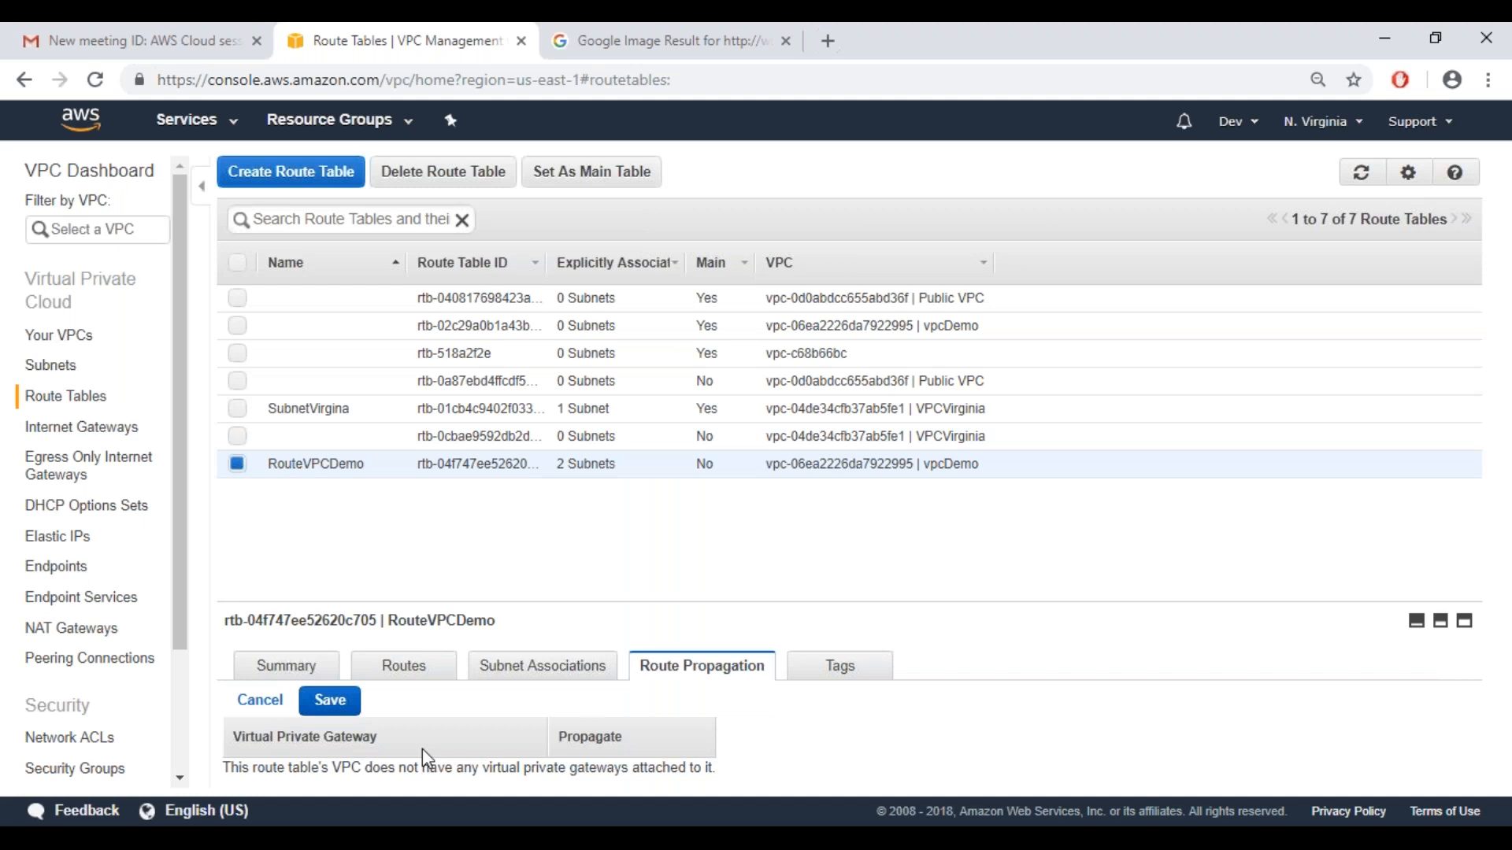
pyautogui.click(265, 702)
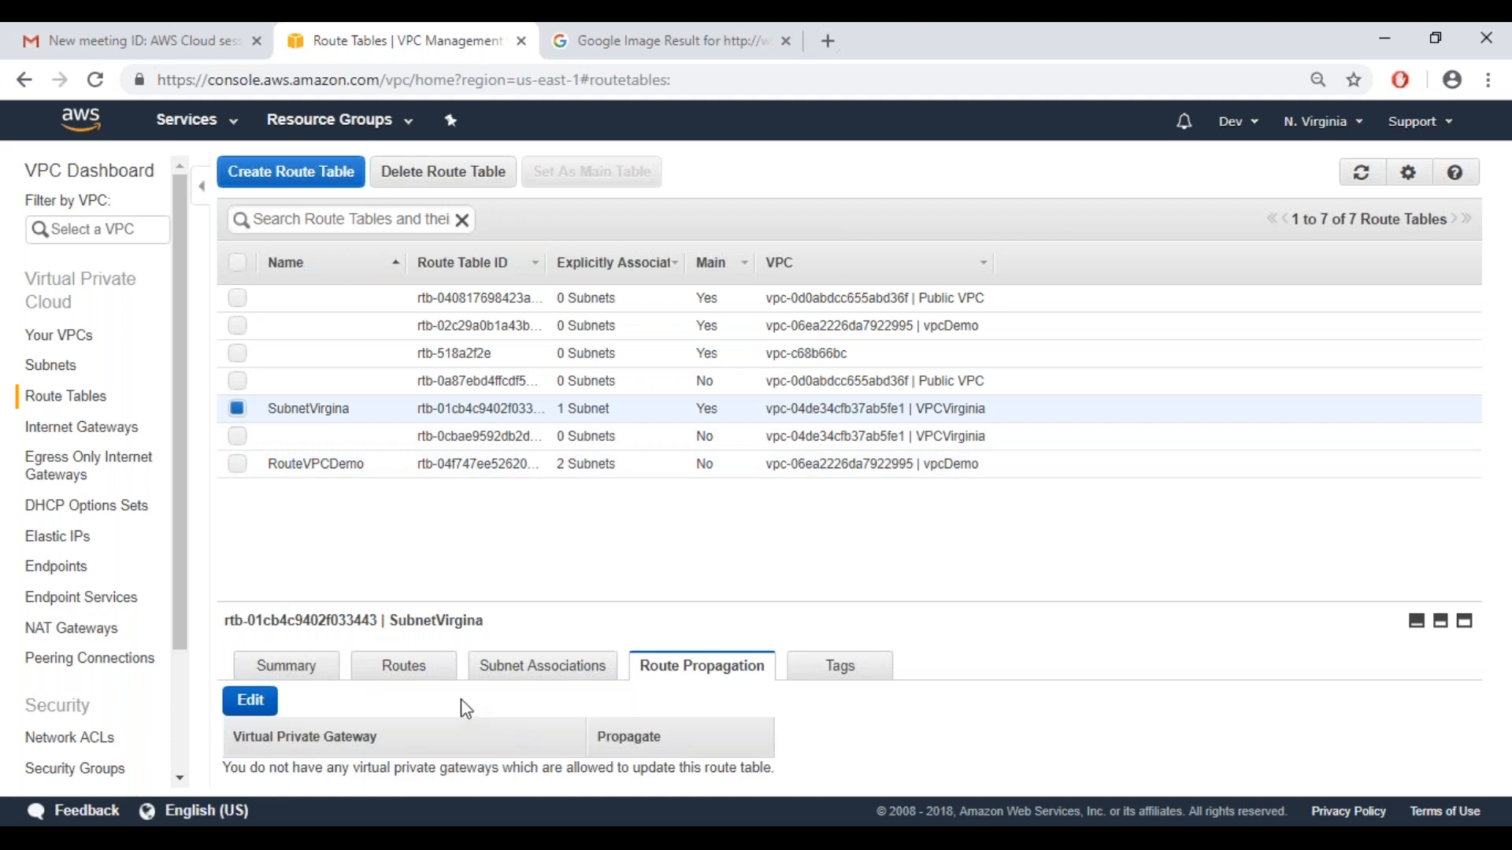
pyautogui.click(367, 446)
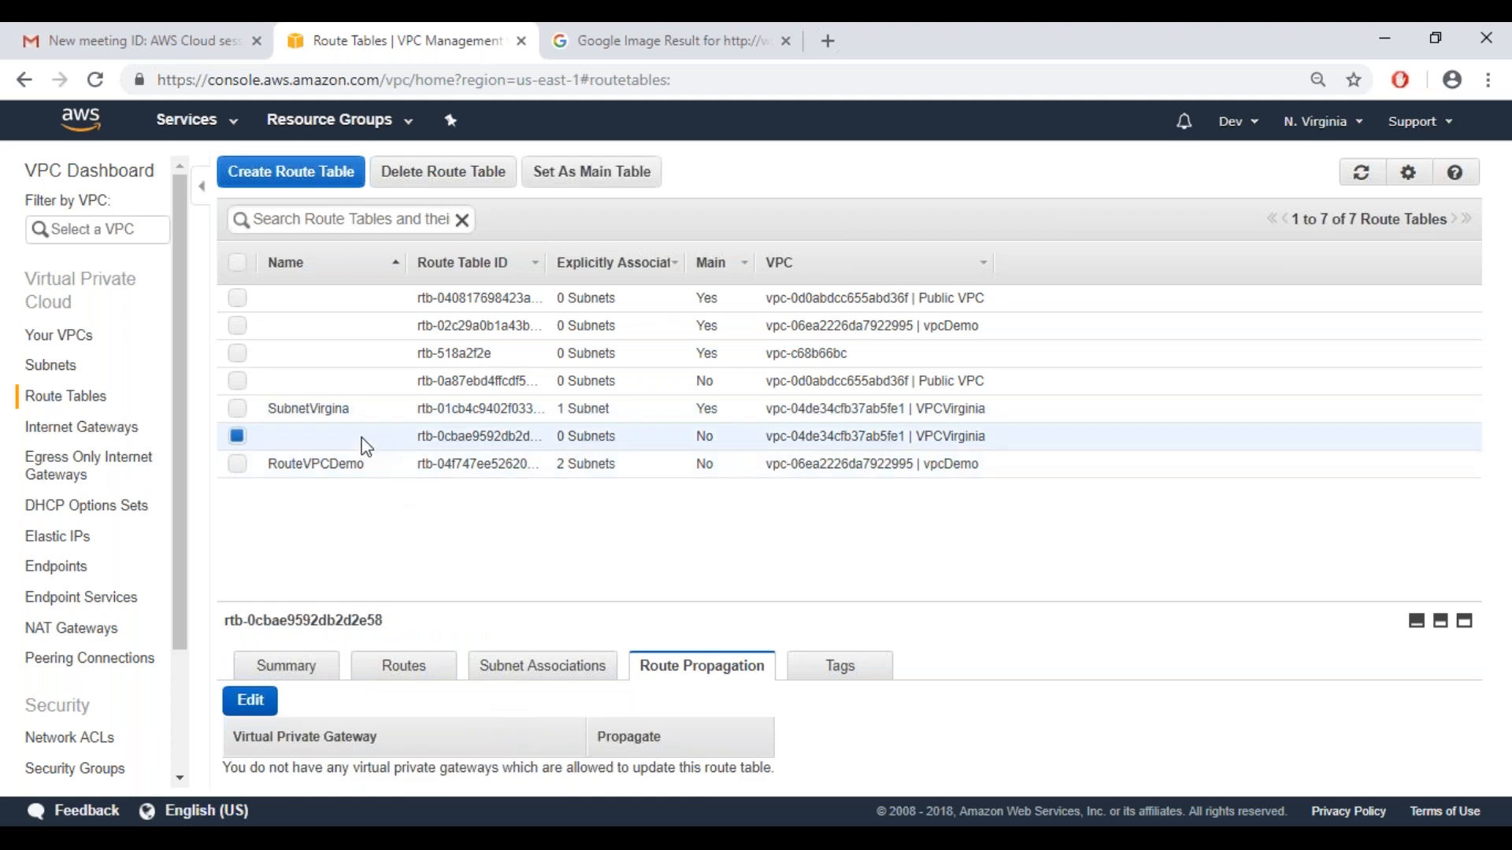
pyautogui.click(360, 360)
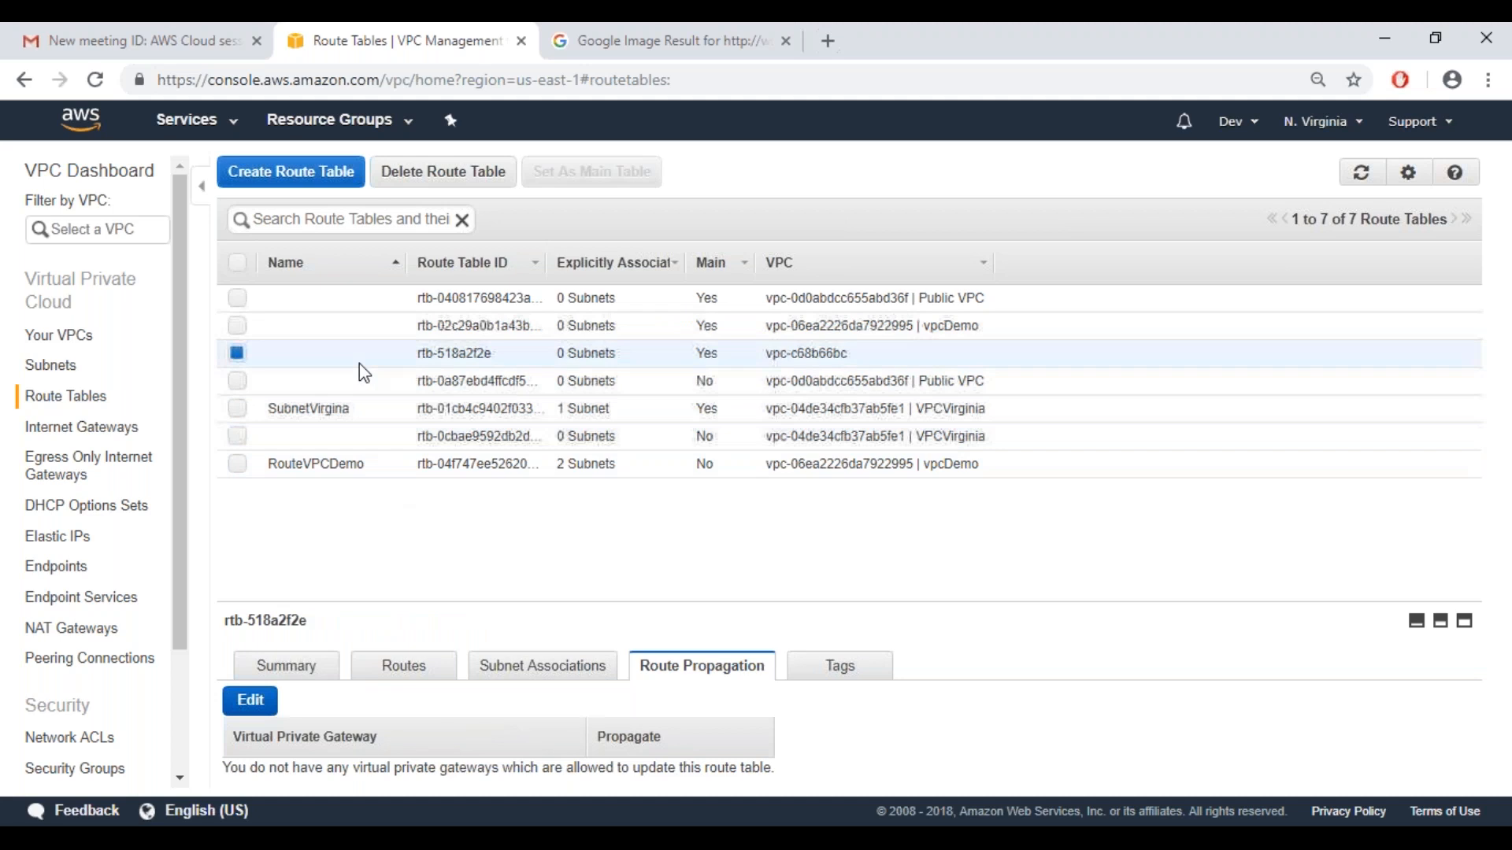
pyautogui.click(352, 299)
pyautogui.click(240, 471)
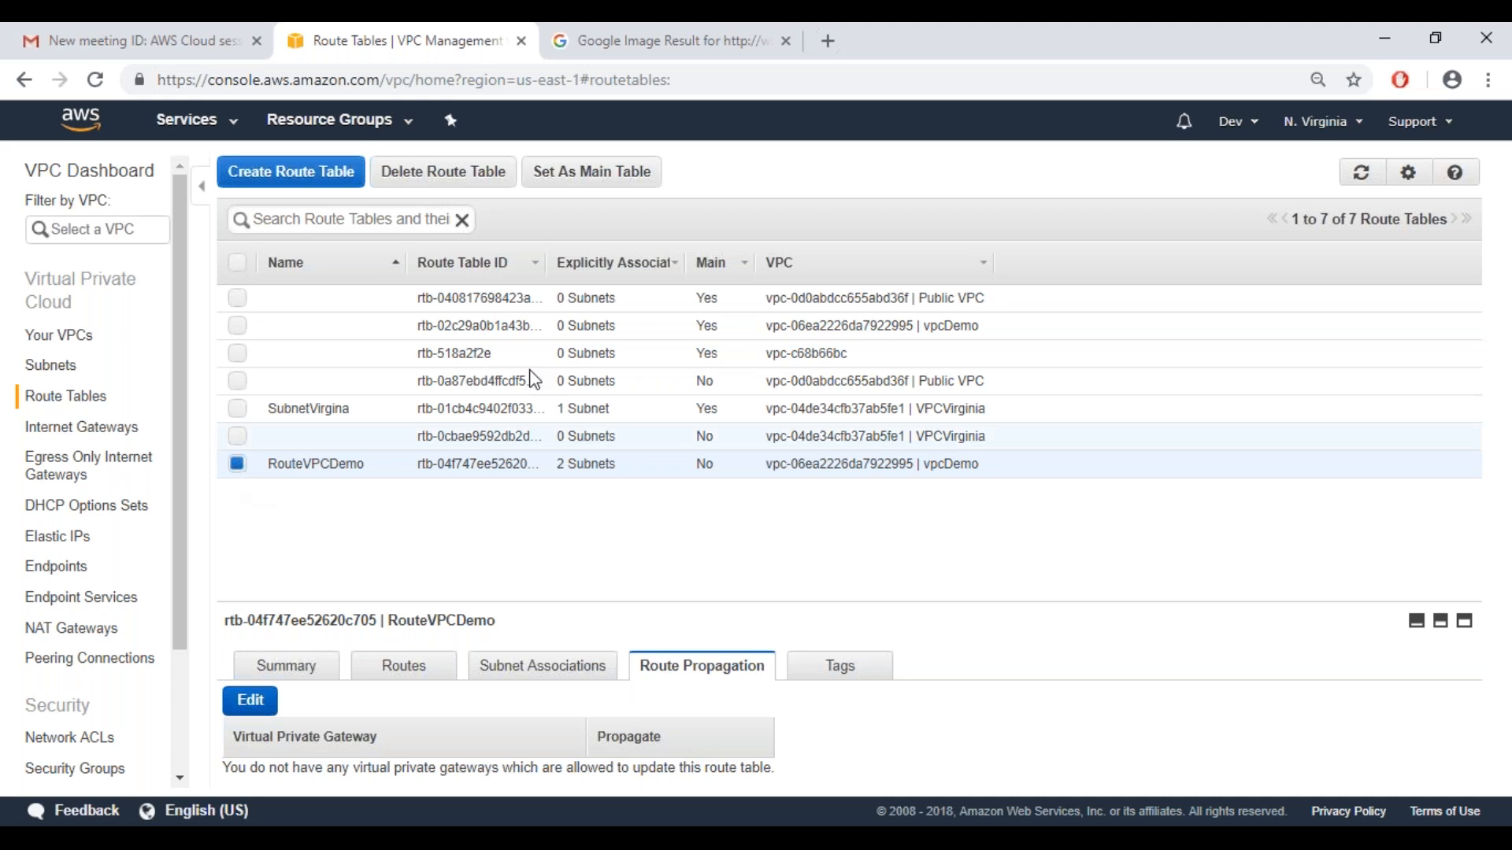
# Create an egress-only internet gateway attached to the vpcDemo VPC and close the confirmation
pyautogui.click(582, 191)
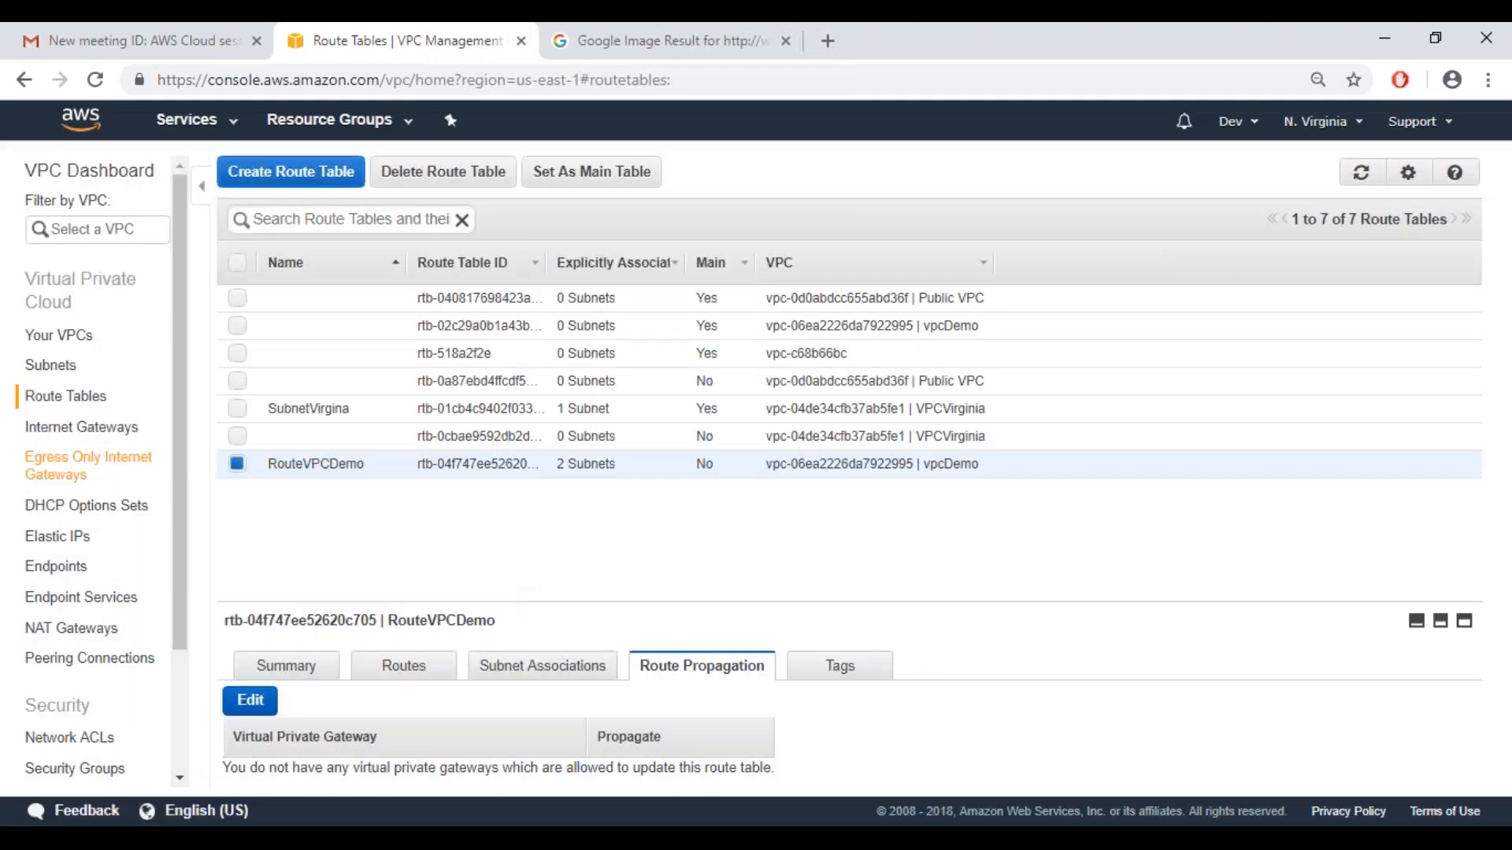
pyautogui.click(88, 465)
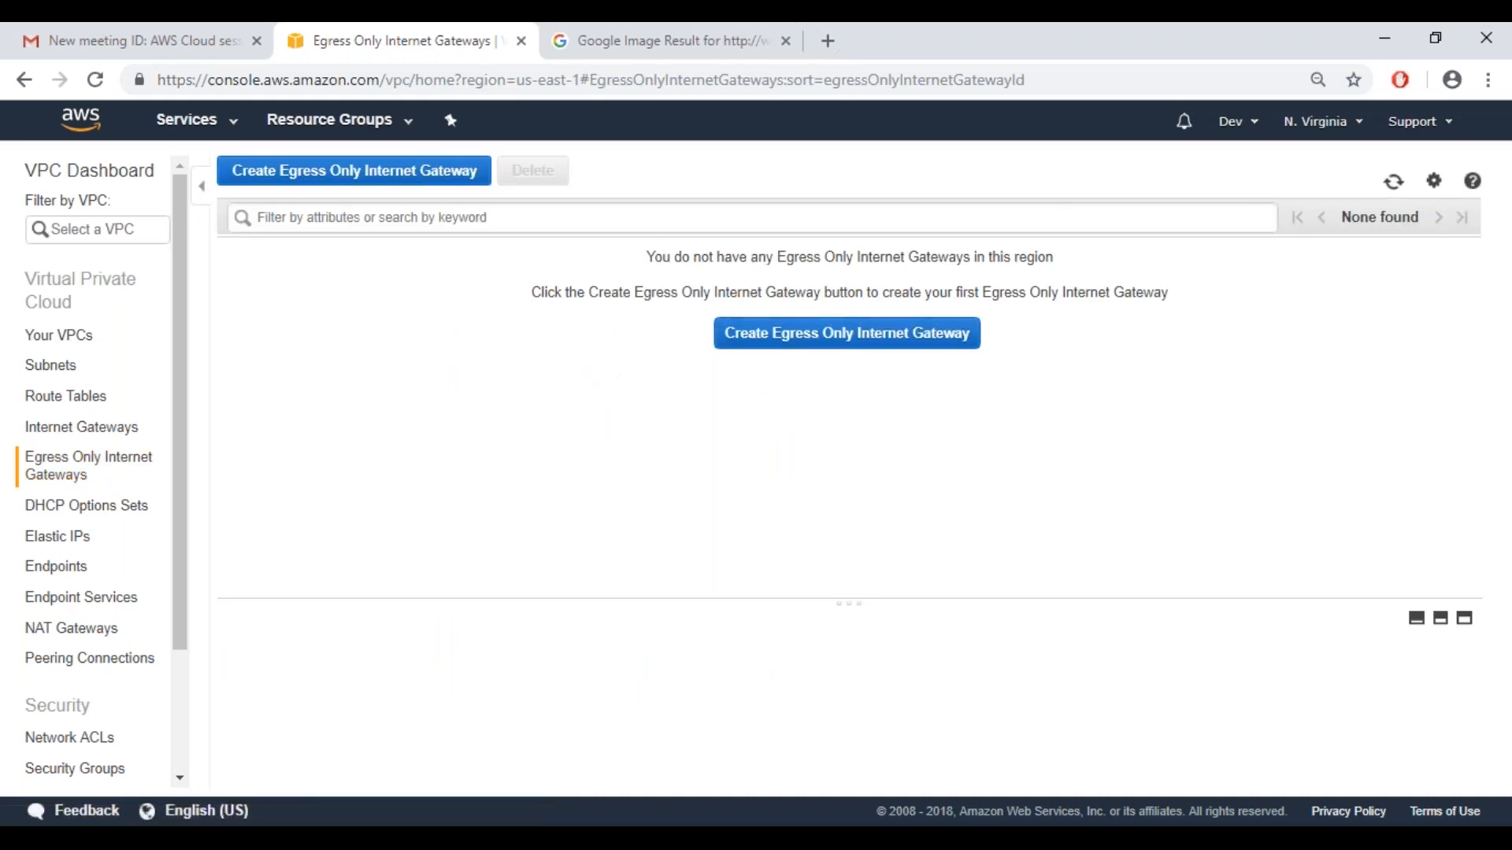
pyautogui.click(843, 353)
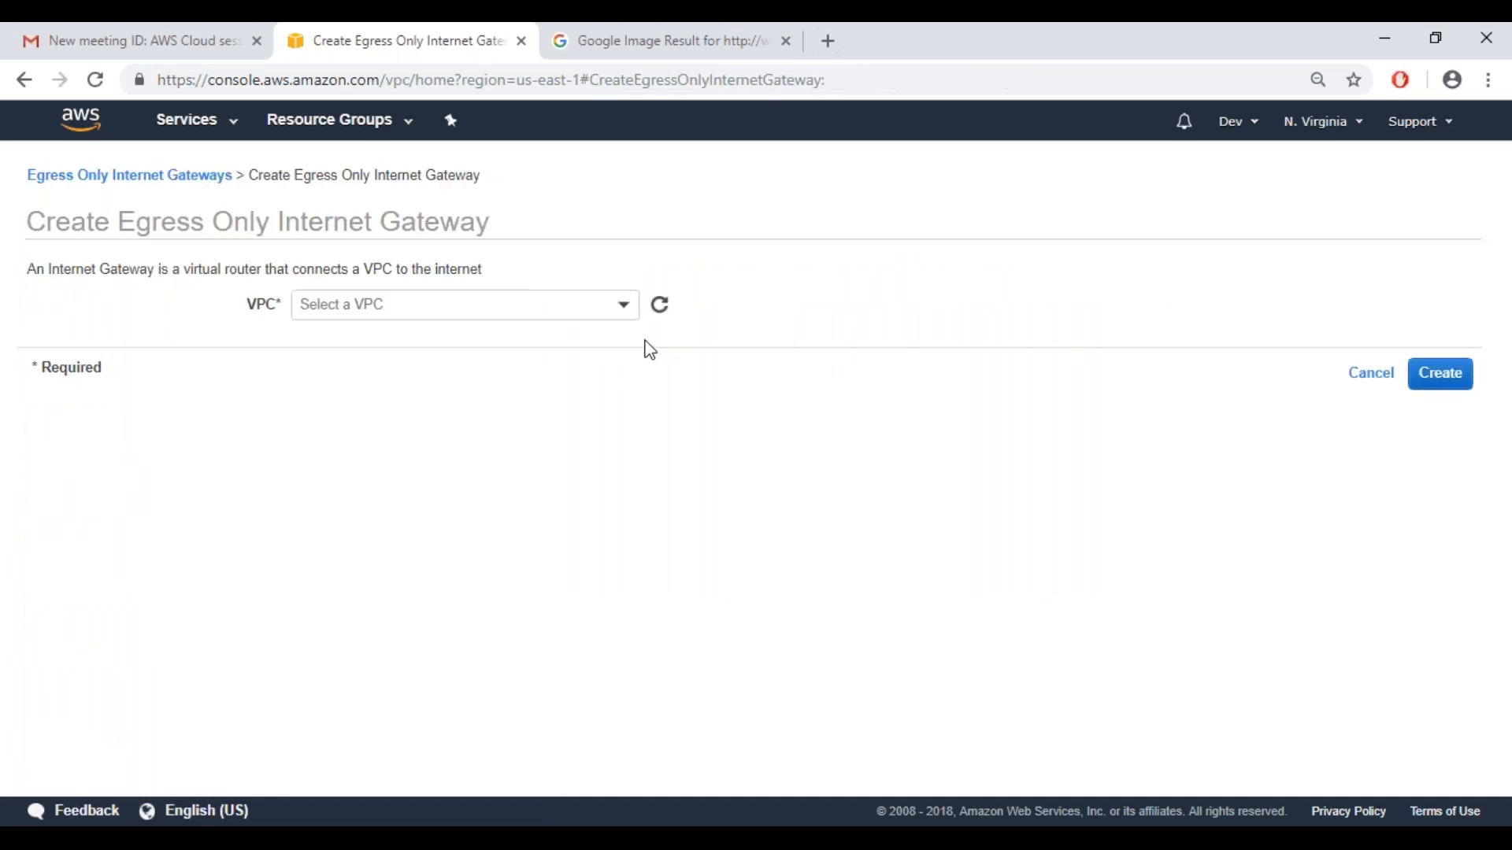
pyautogui.click(620, 317)
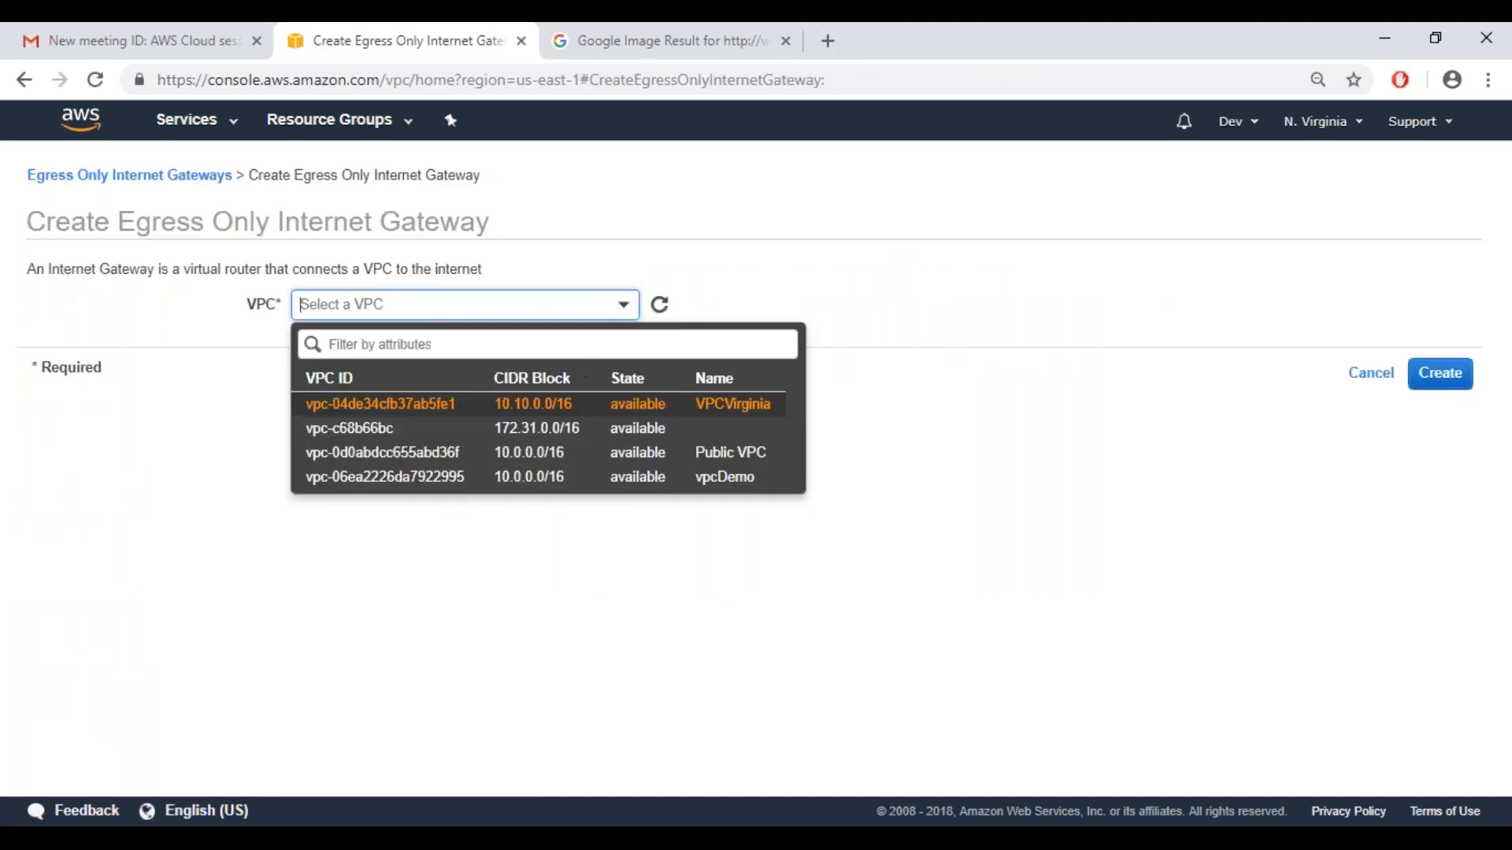
pyautogui.click(583, 478)
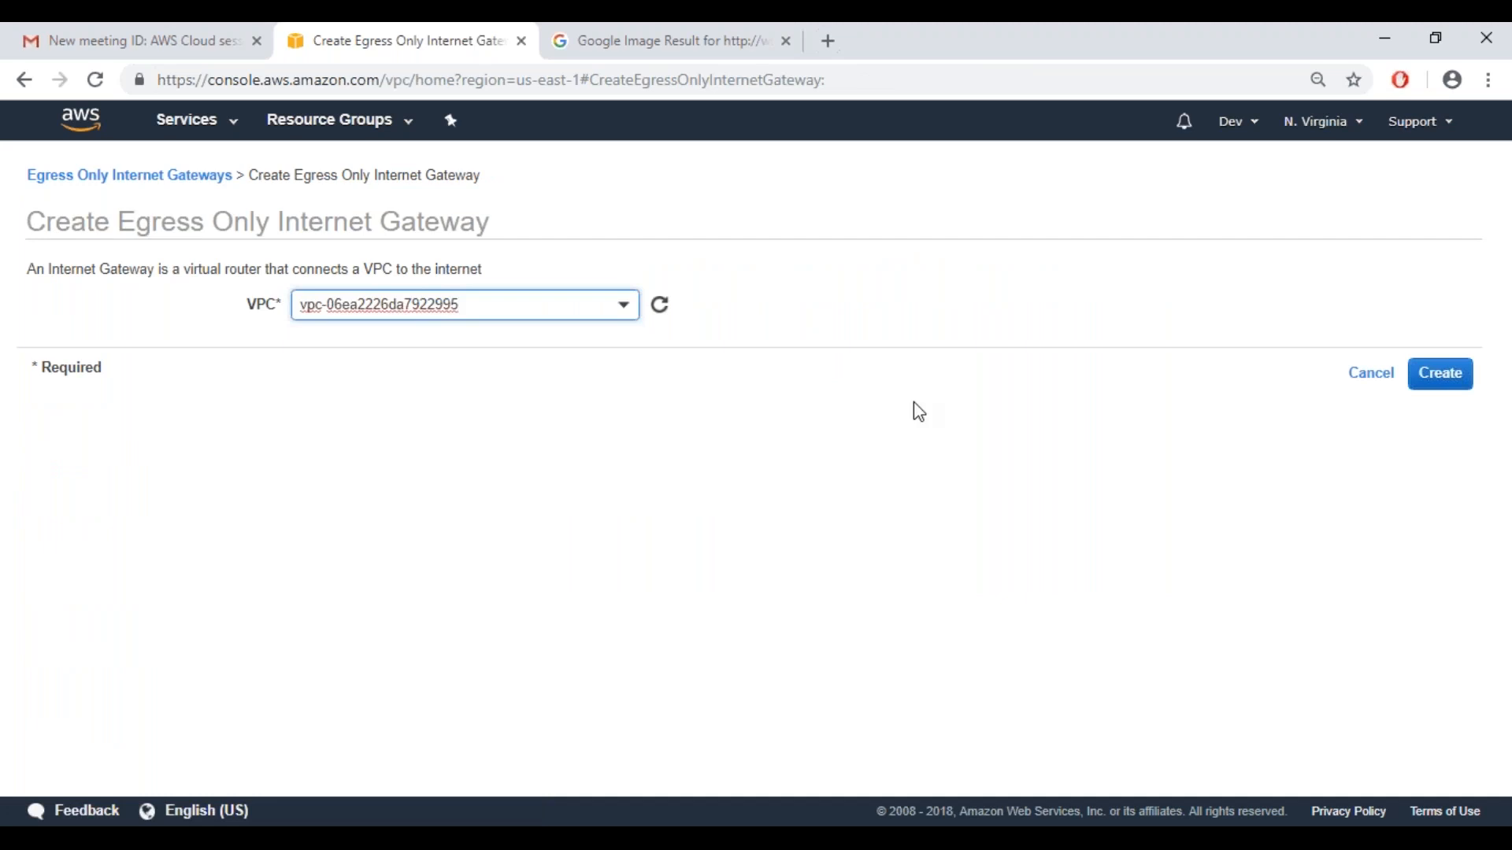
pyautogui.click(1431, 380)
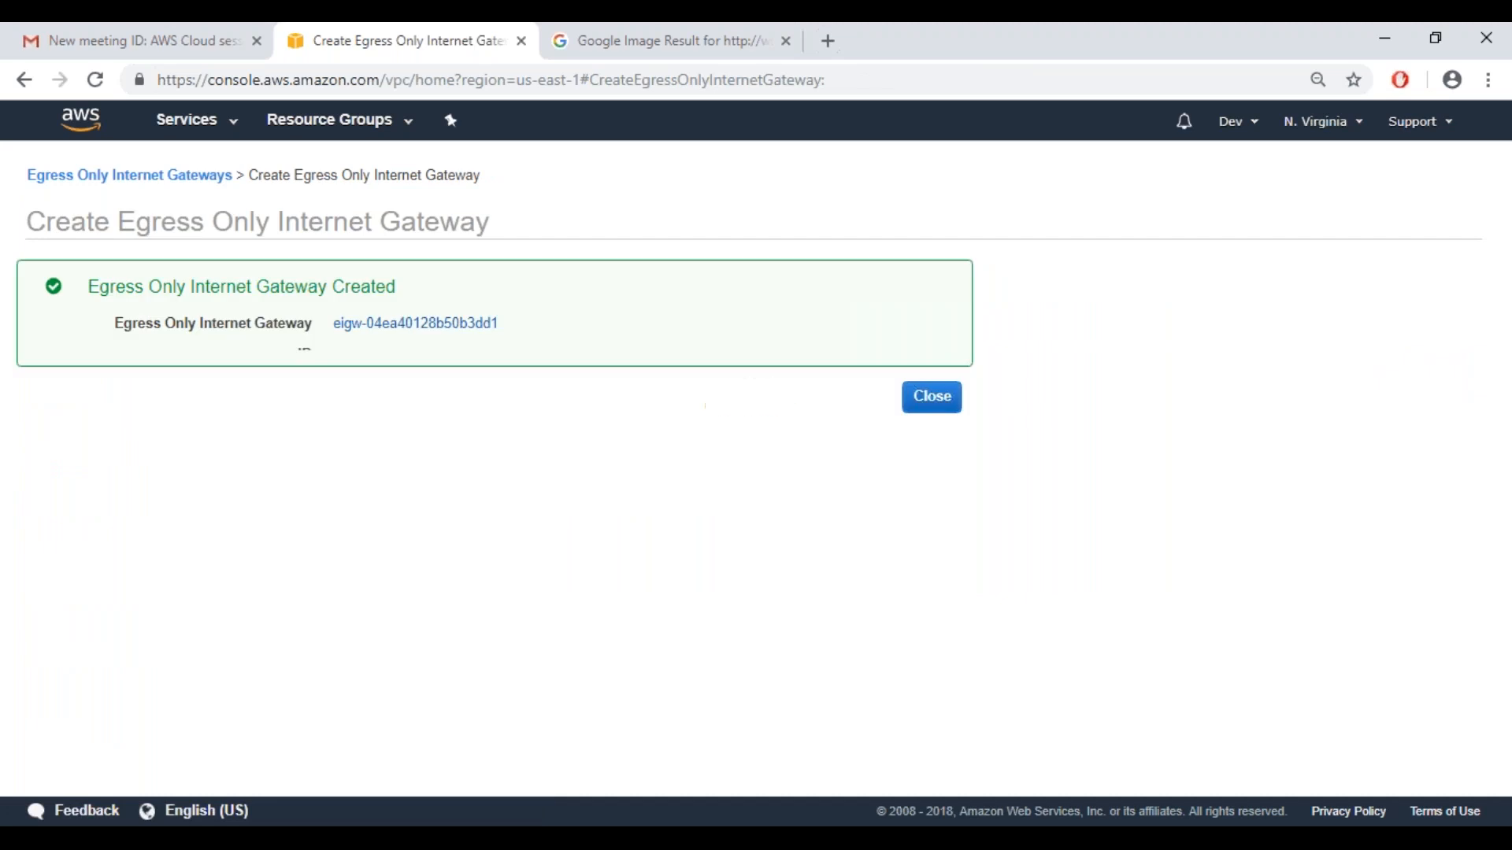
pyautogui.click(945, 396)
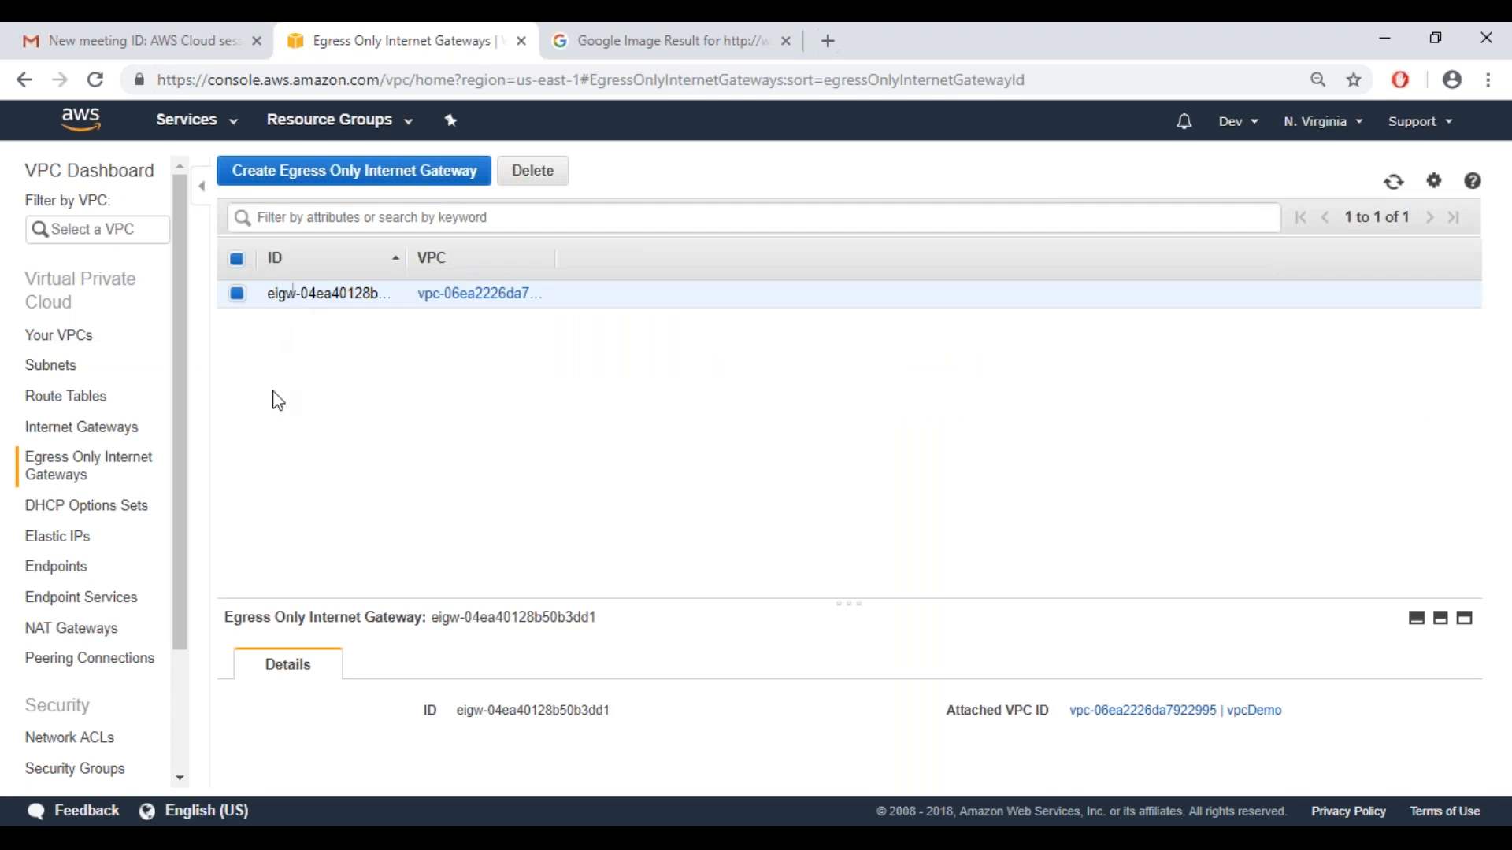
# Review the vpcDemo VPC summary and open its linked main route table in a separate browser tab
pyautogui.click(83, 341)
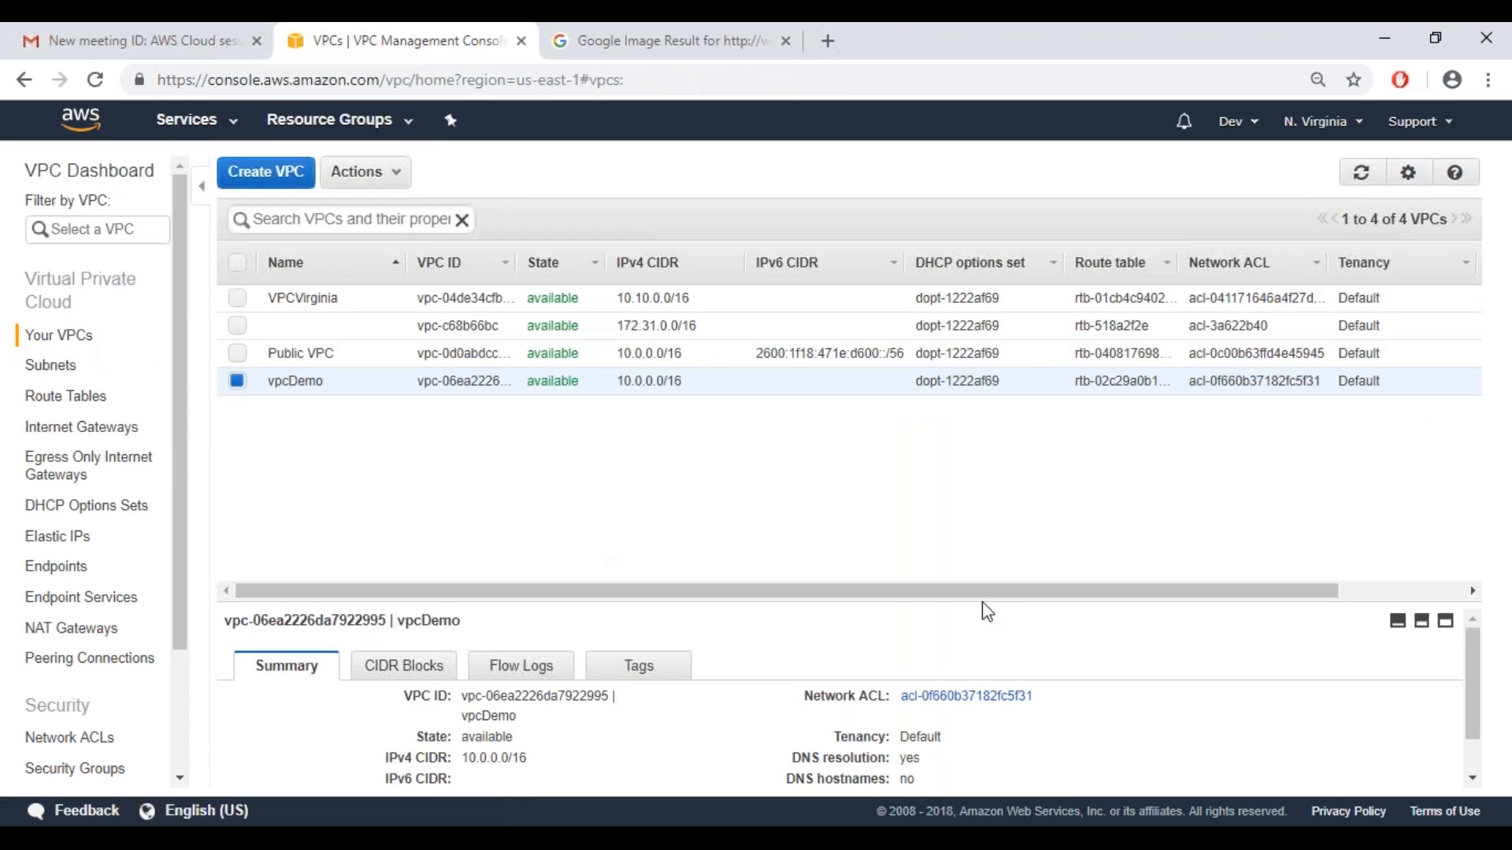
pyautogui.moveTo(1467, 686); pyautogui.dragTo(1467, 721)
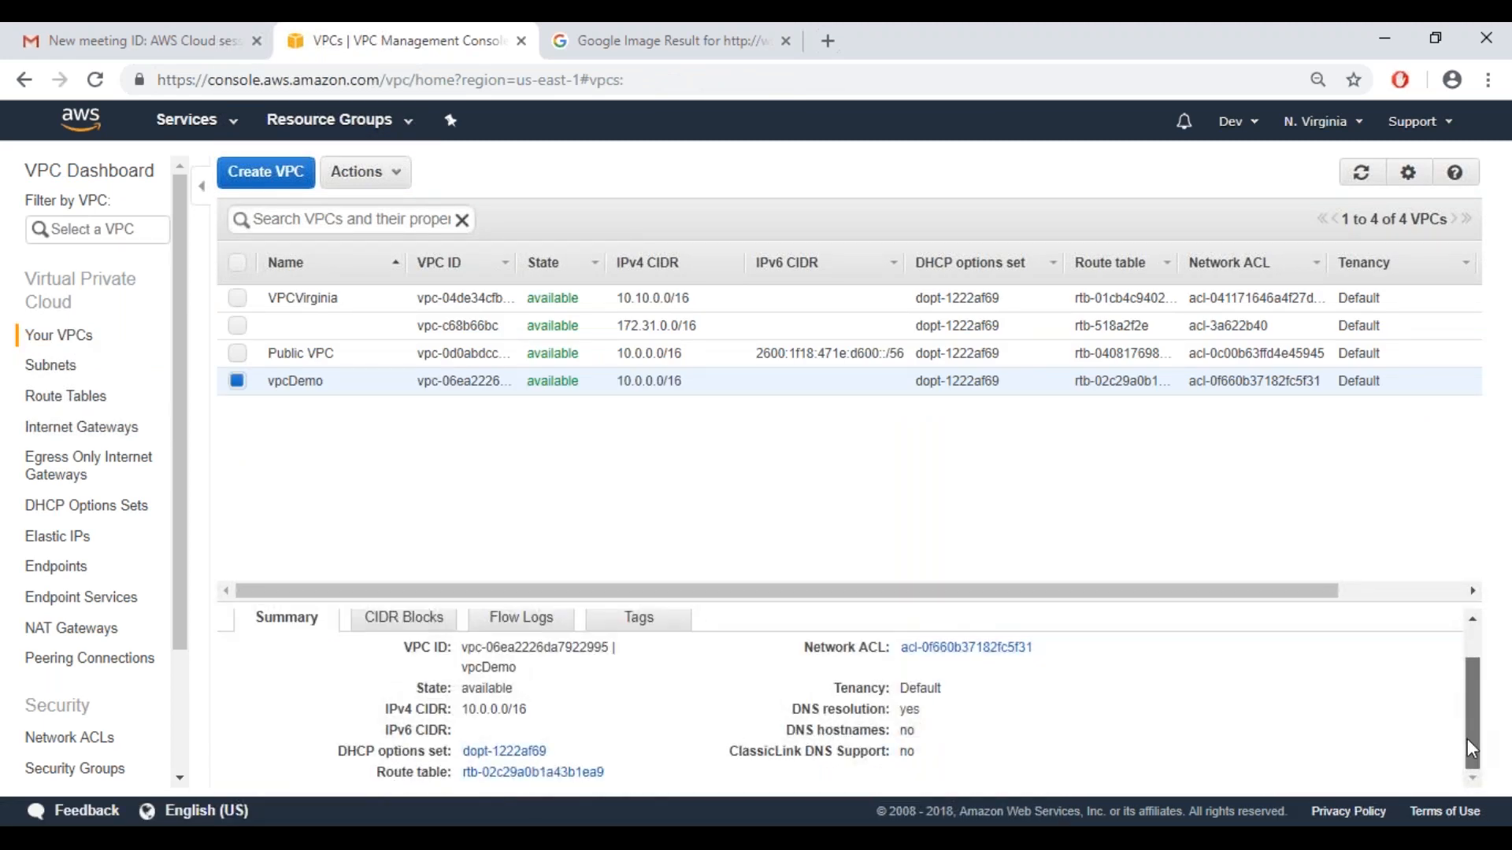
pyautogui.rightClick(590, 787)
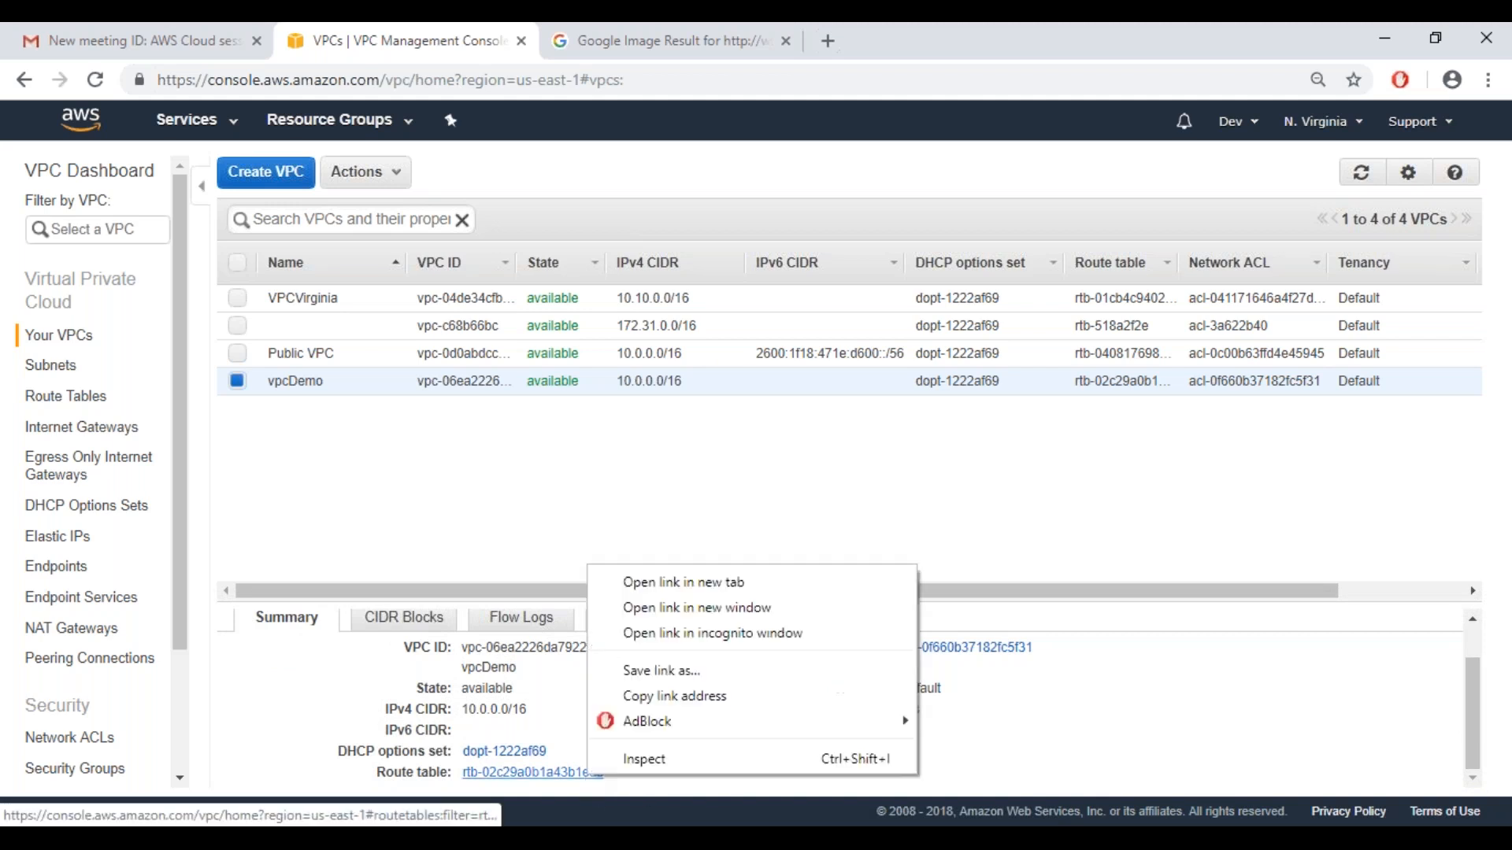
pyautogui.click(653, 581)
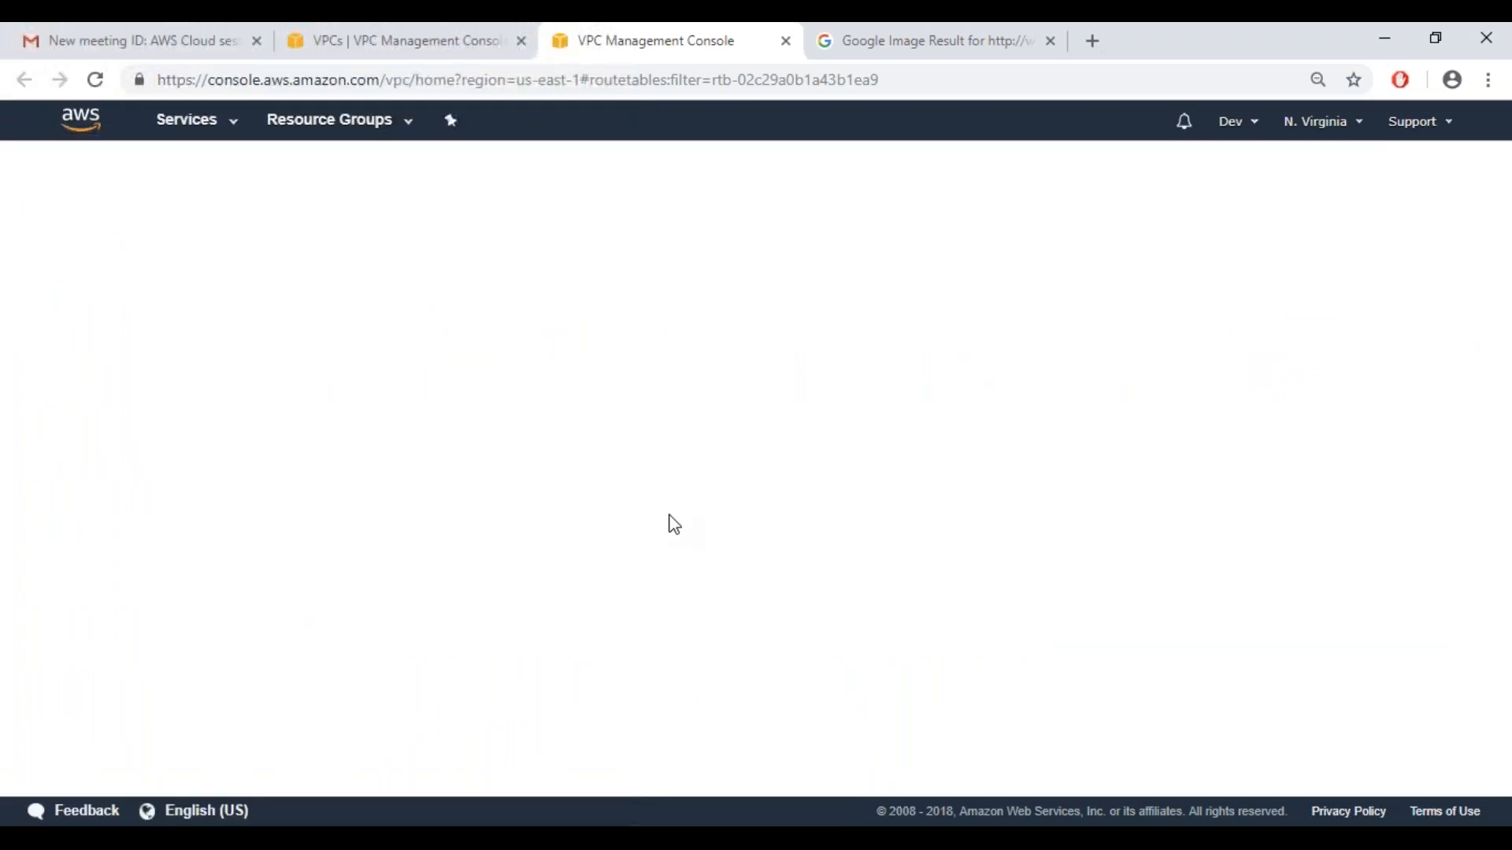
pyautogui.click(929, 49)
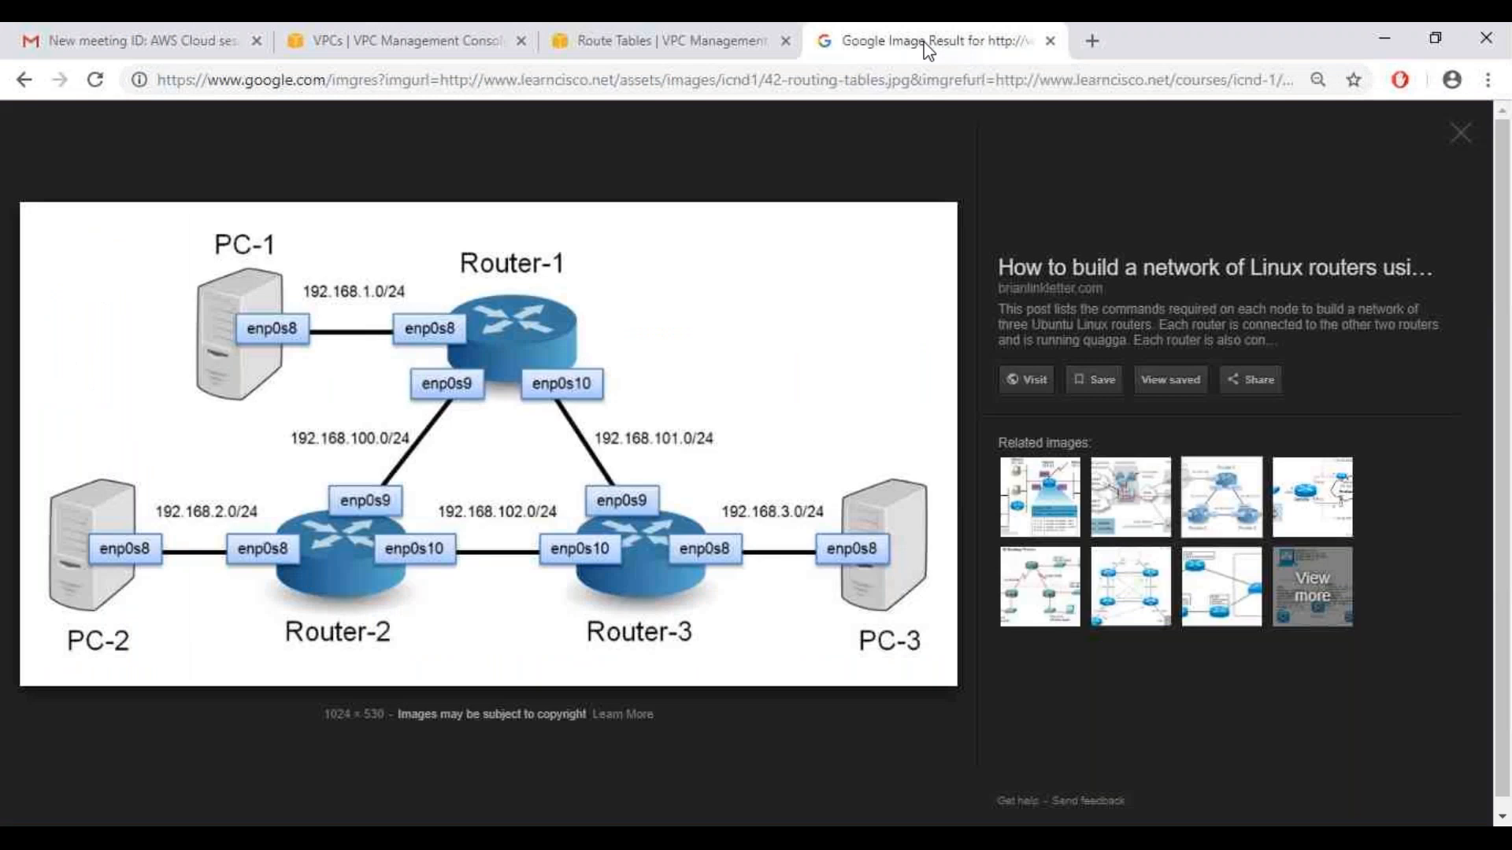
pyautogui.click(690, 55)
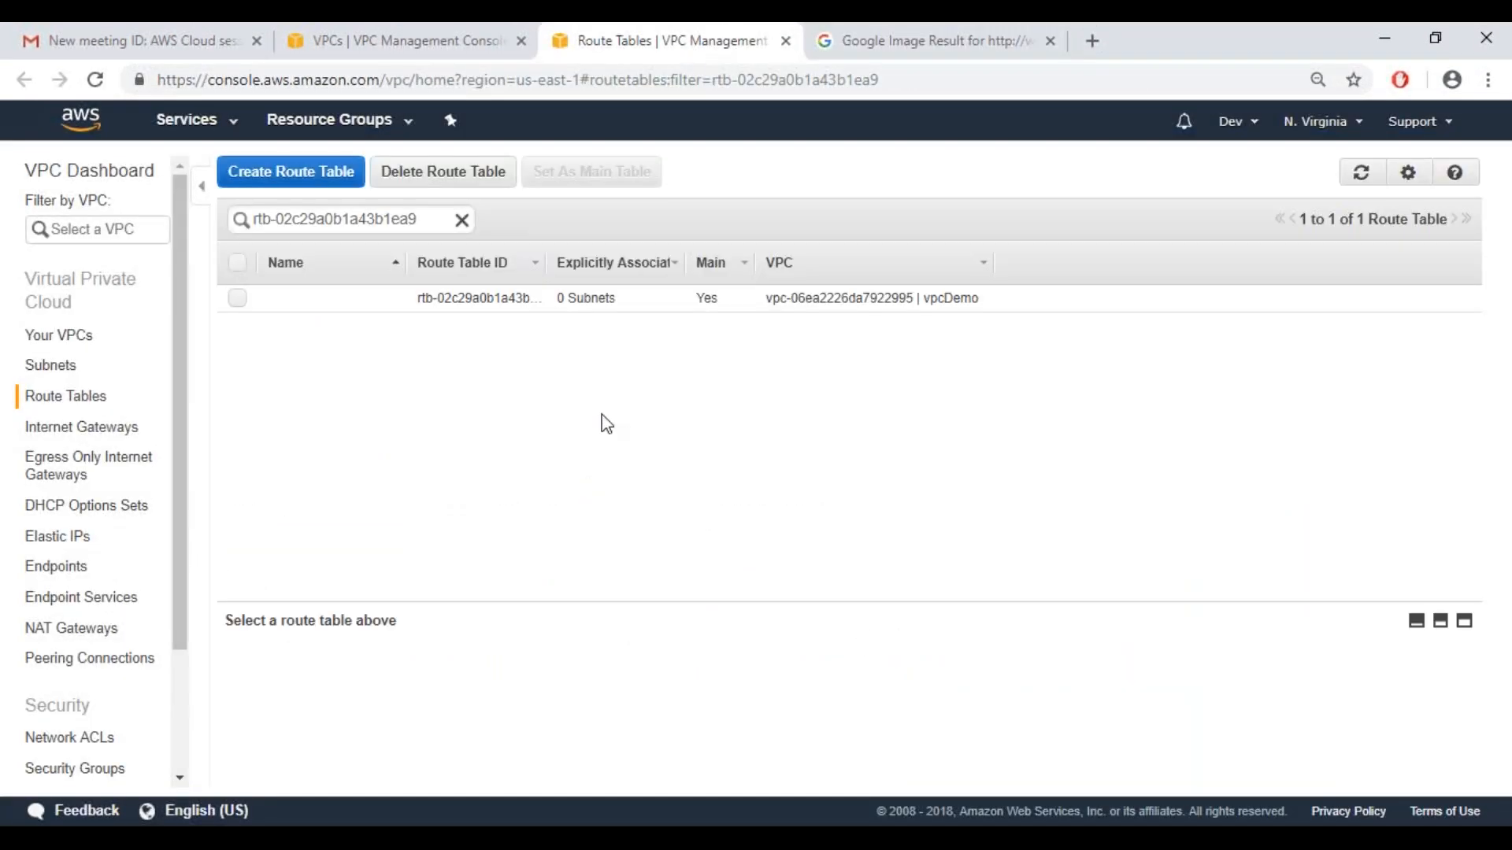
pyautogui.click(239, 304)
pyautogui.click(239, 305)
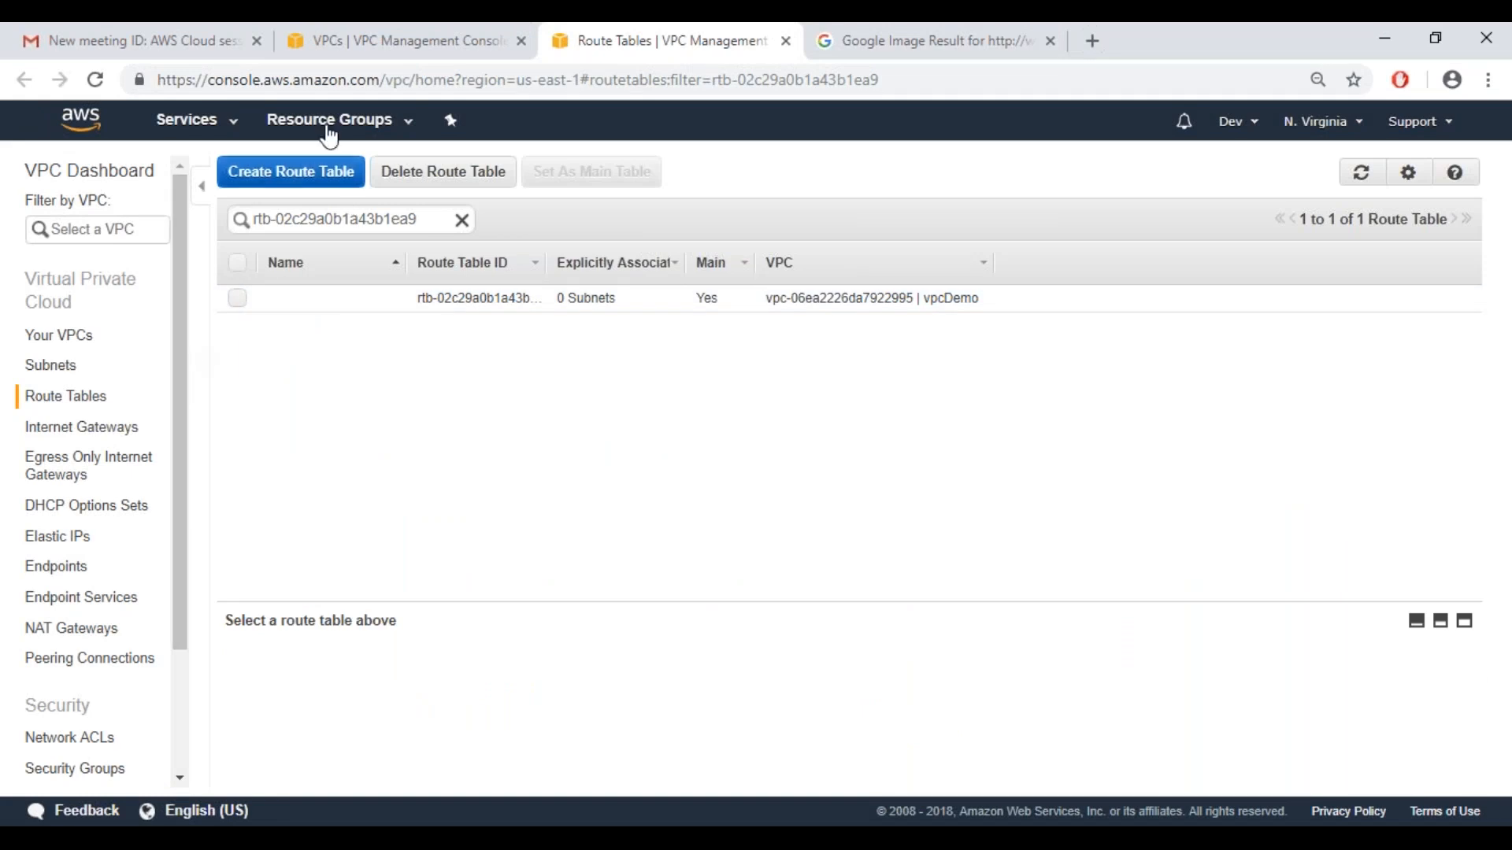
# Return to the VPC list and look through the CIDR blocks, flow logs, tags and summary of vpcDemo
pyautogui.click(385, 47)
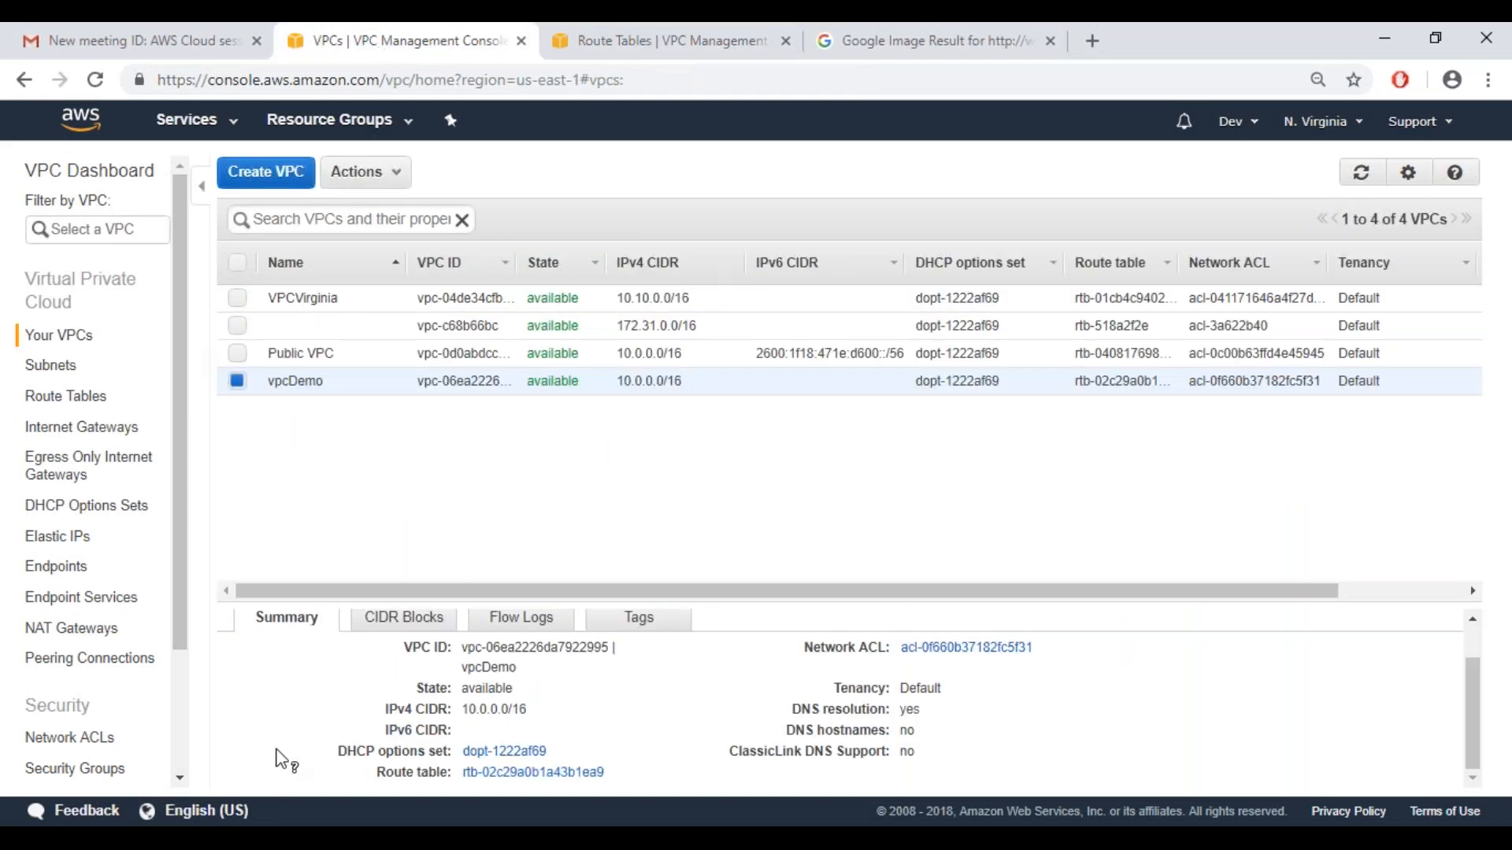
pyautogui.click(429, 619)
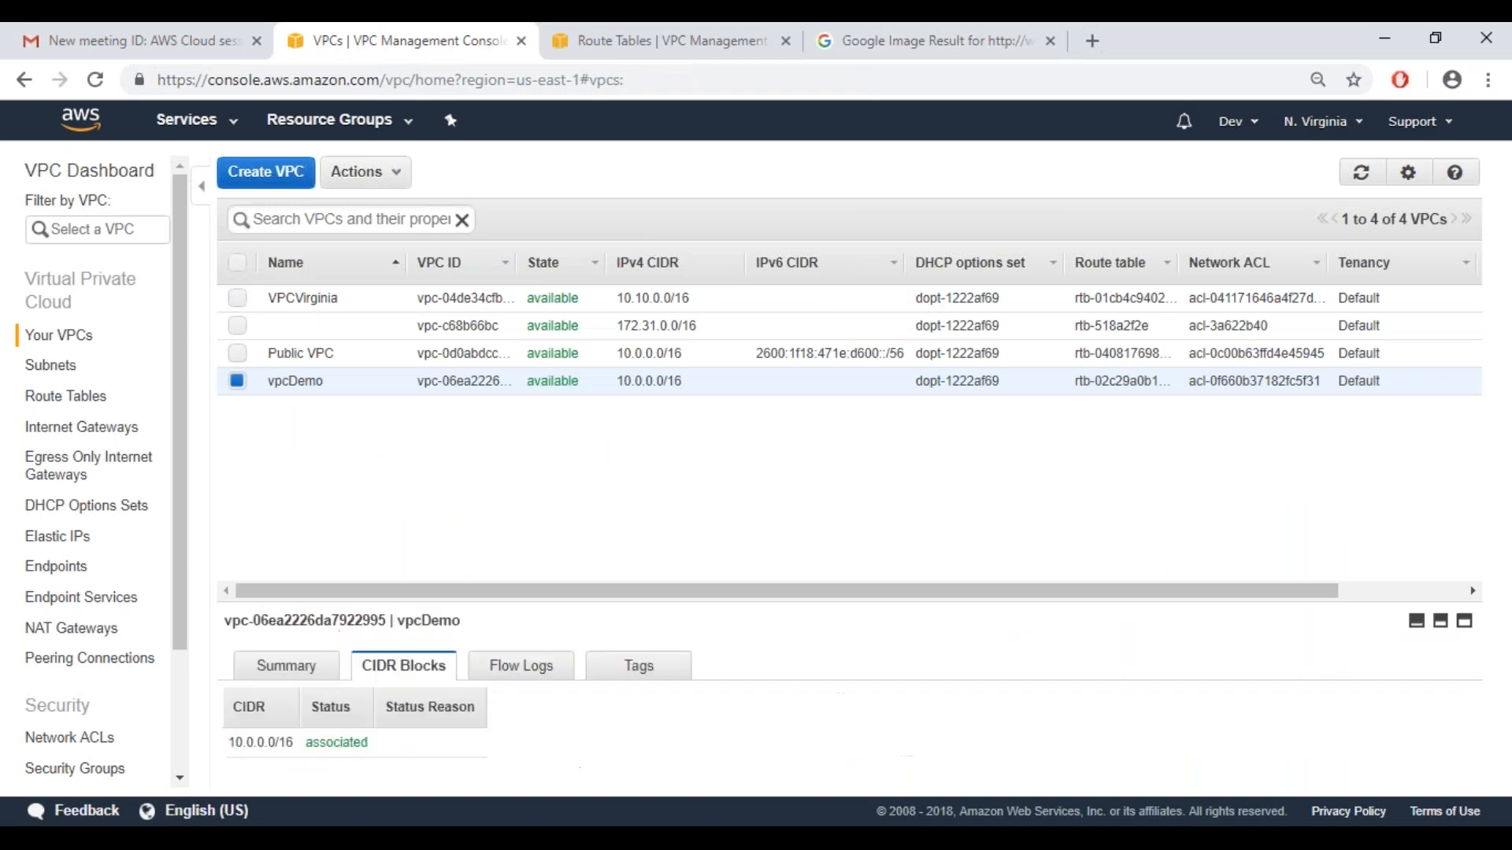
pyautogui.click(508, 682)
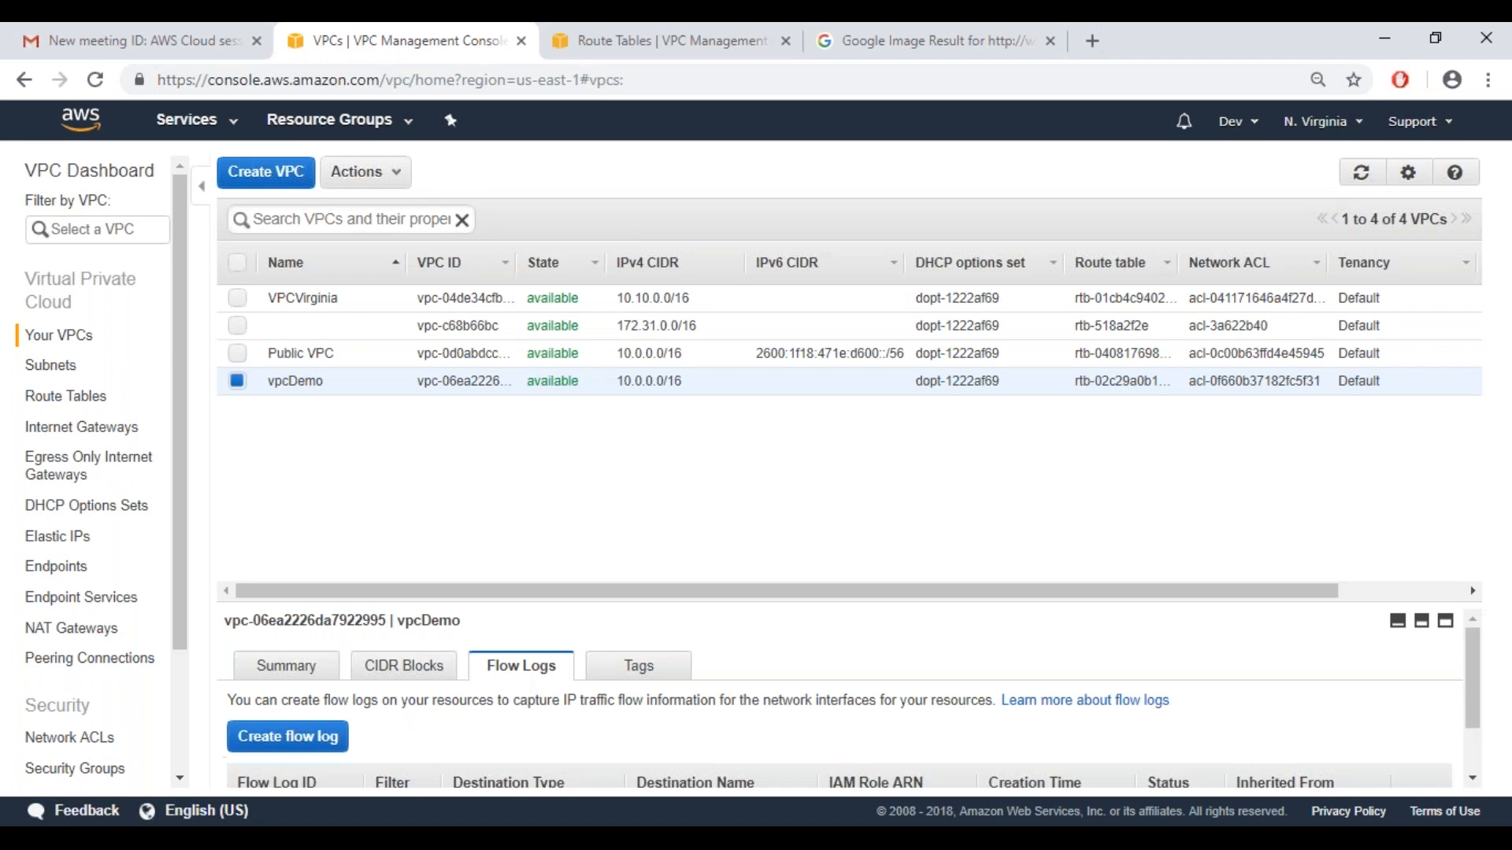
pyautogui.click(637, 668)
pyautogui.click(309, 676)
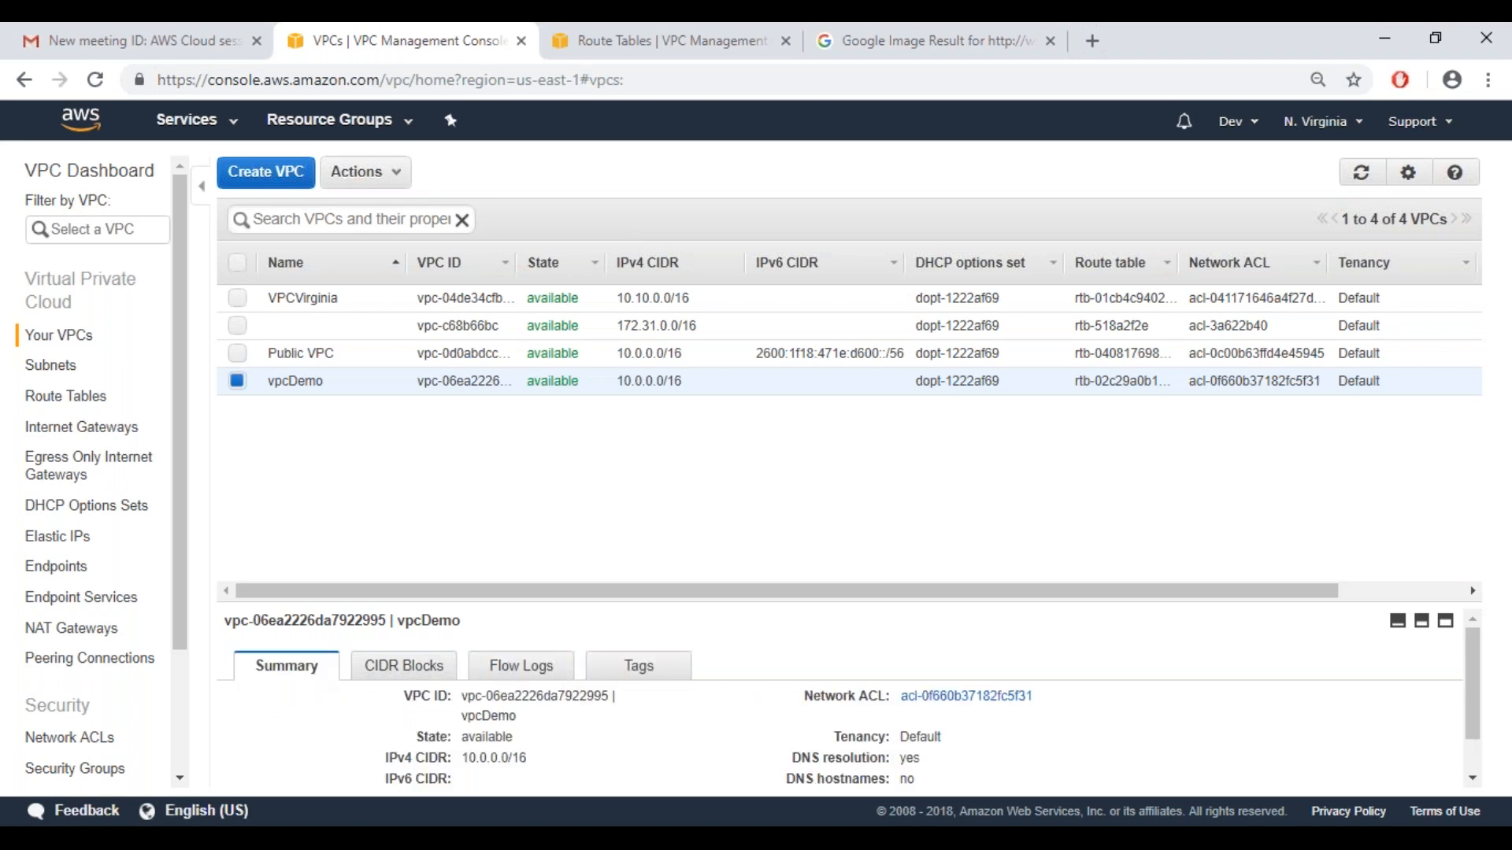
# Open the network ACL linked to vpcDemo in a separate browser tab and examine its inbound rules
pyautogui.moveTo(1469, 689); pyautogui.dragTo(1469, 733)
pyautogui.click(931, 652)
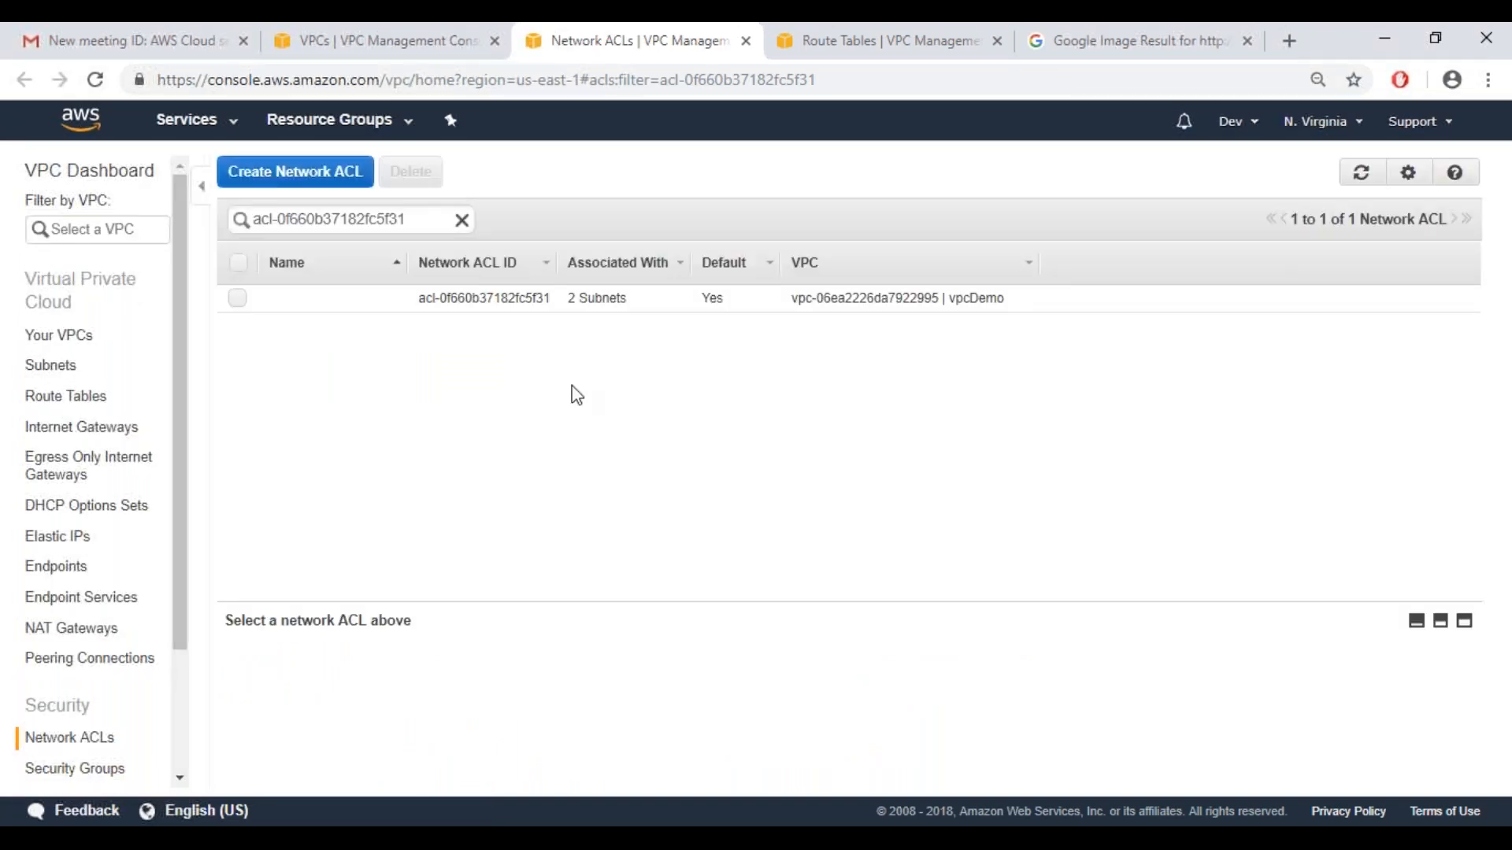
pyautogui.click(348, 303)
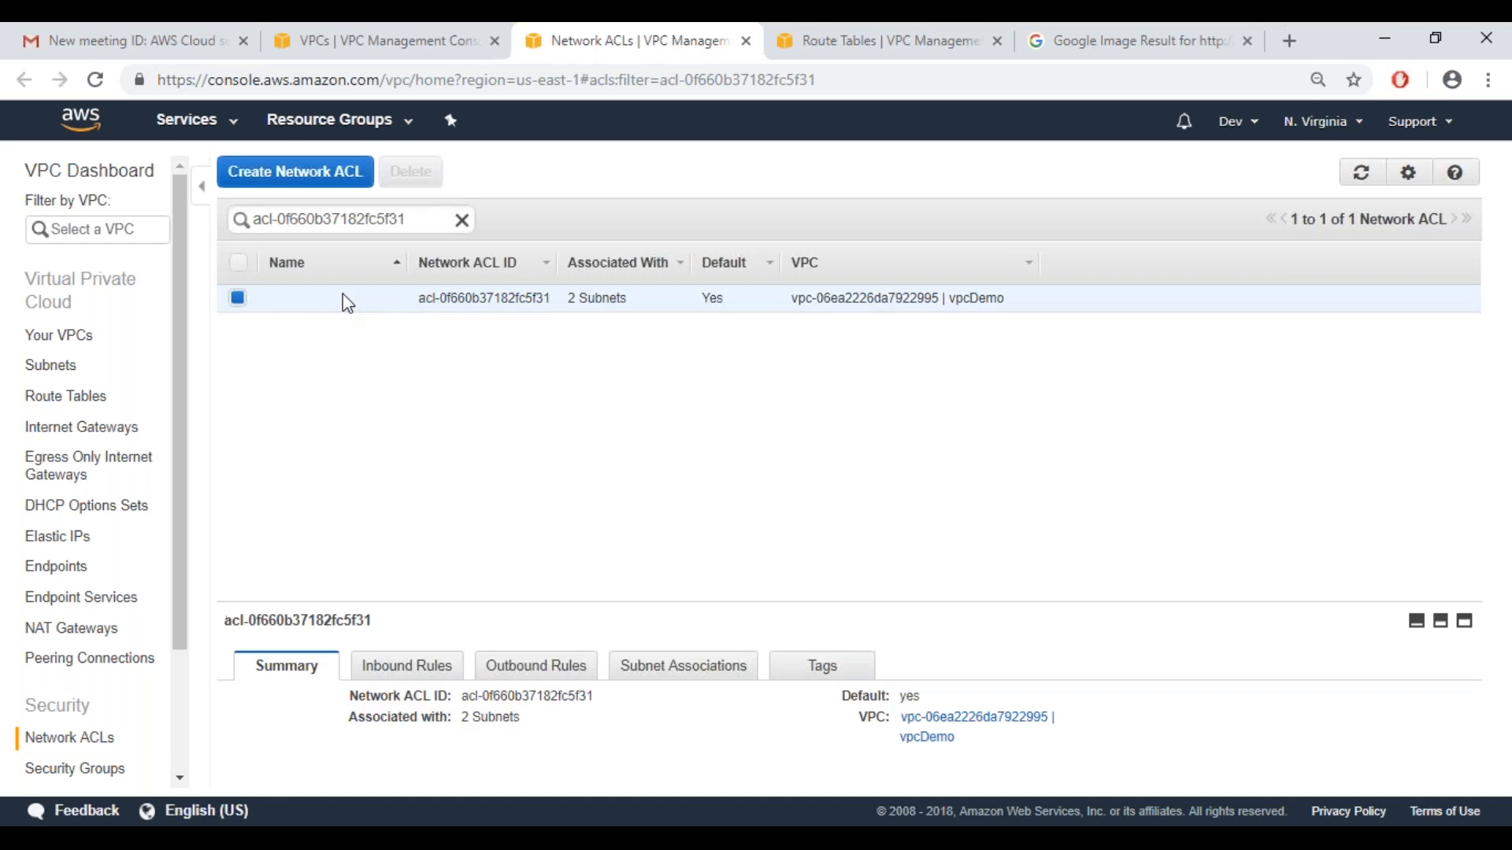
pyautogui.click(415, 666)
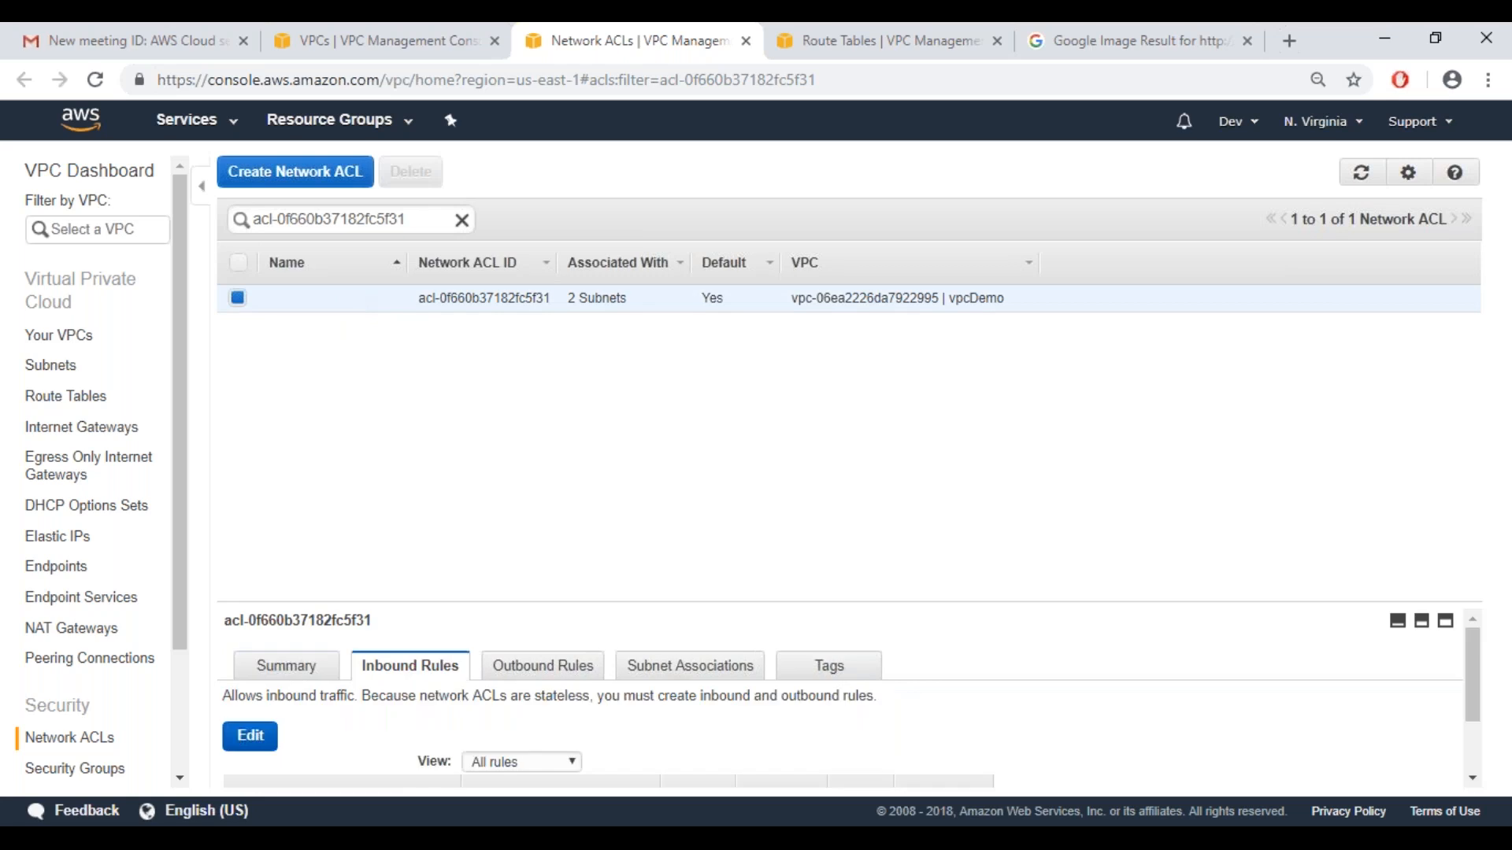
pyautogui.moveTo(1478, 723); pyautogui.dragTo(1477, 786)
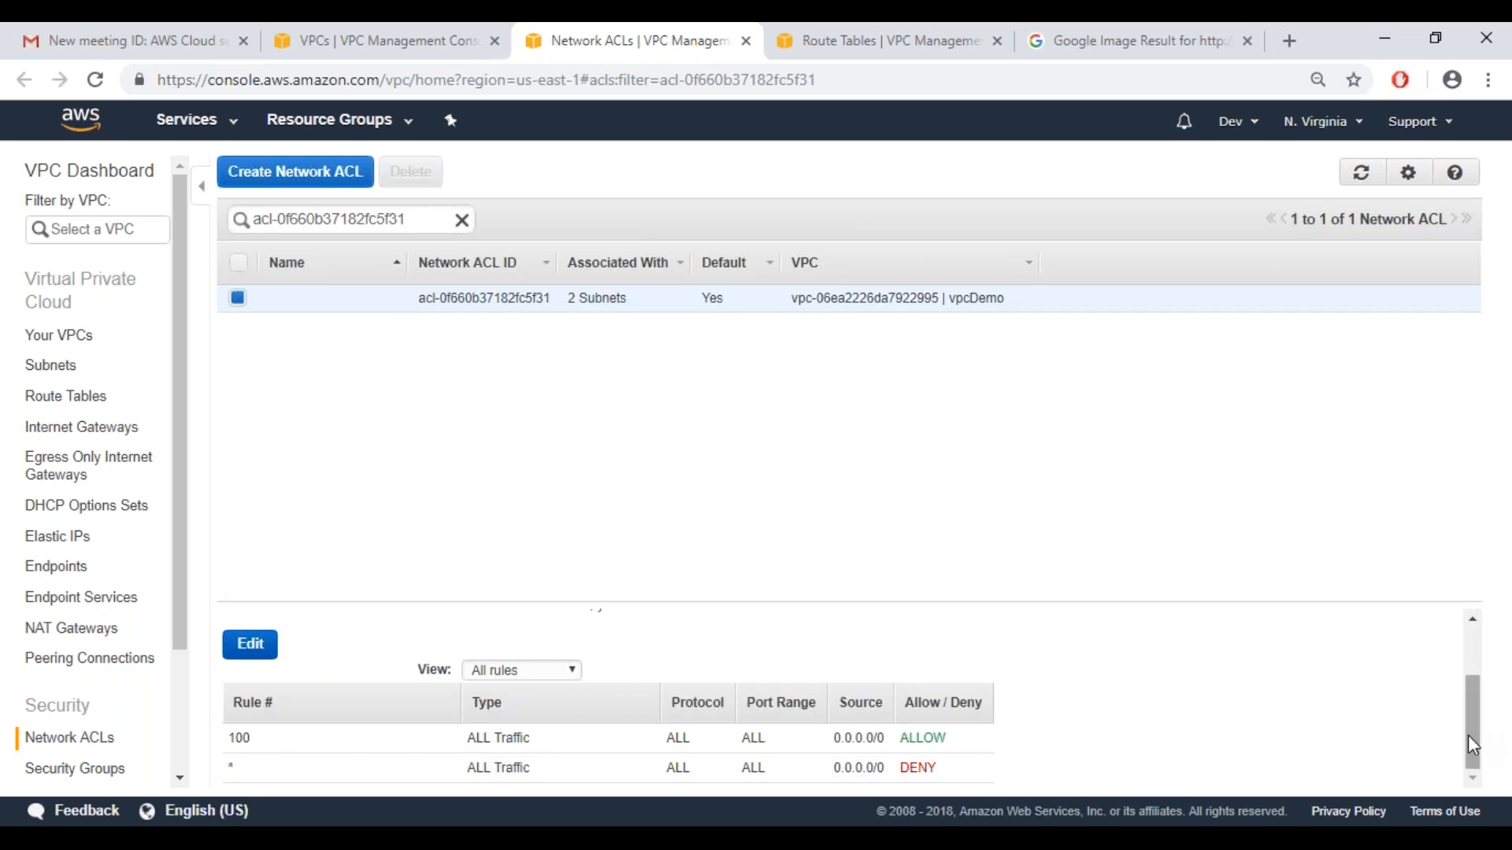
pyautogui.scroll(2, 1468, 720)
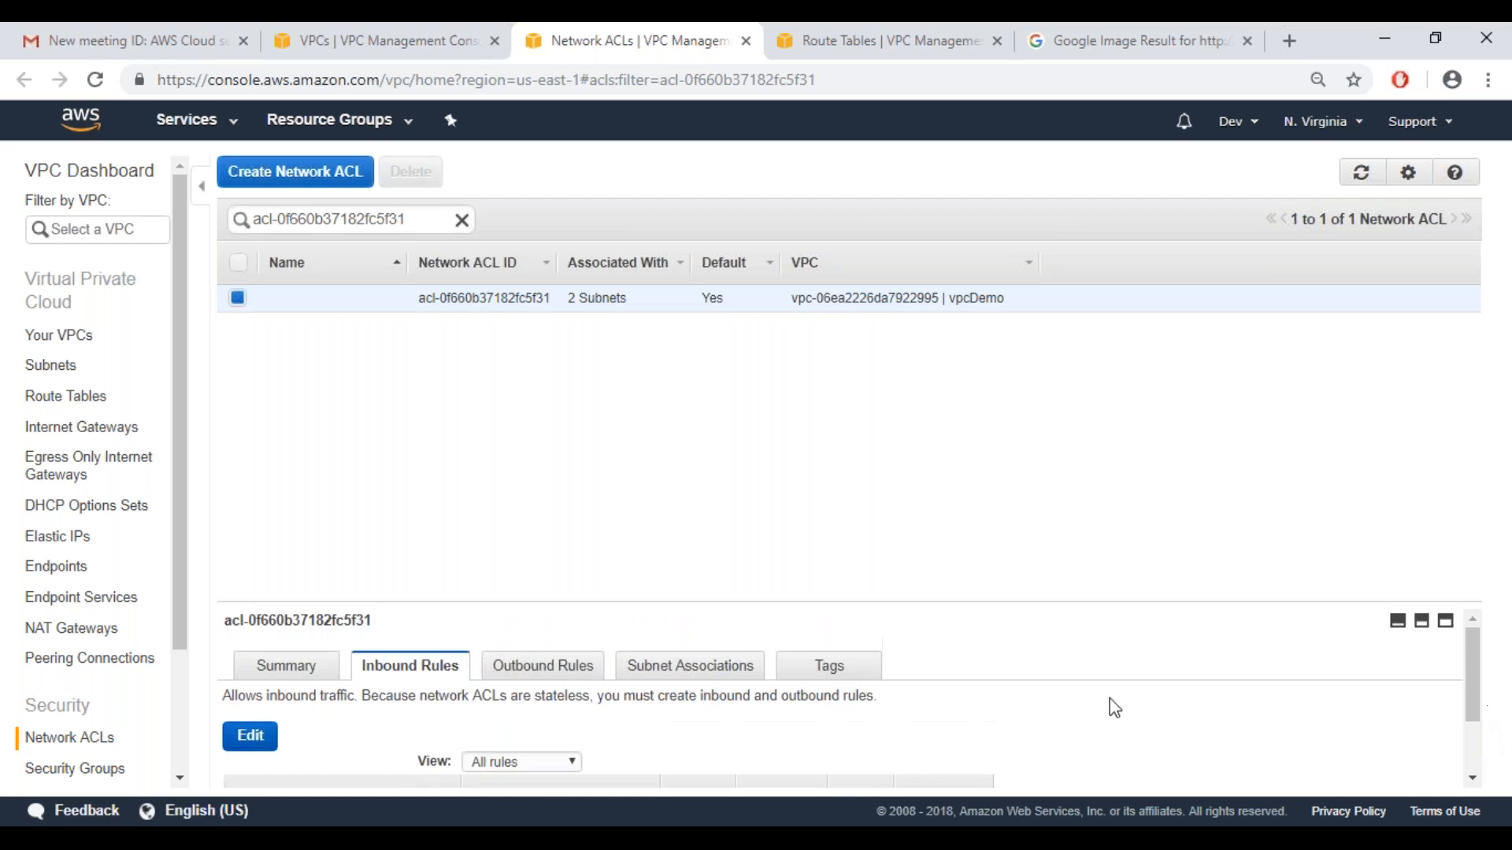
# Examine the outbound rules and subnet associations of the vpcDemo network ACL
pyautogui.click(561, 682)
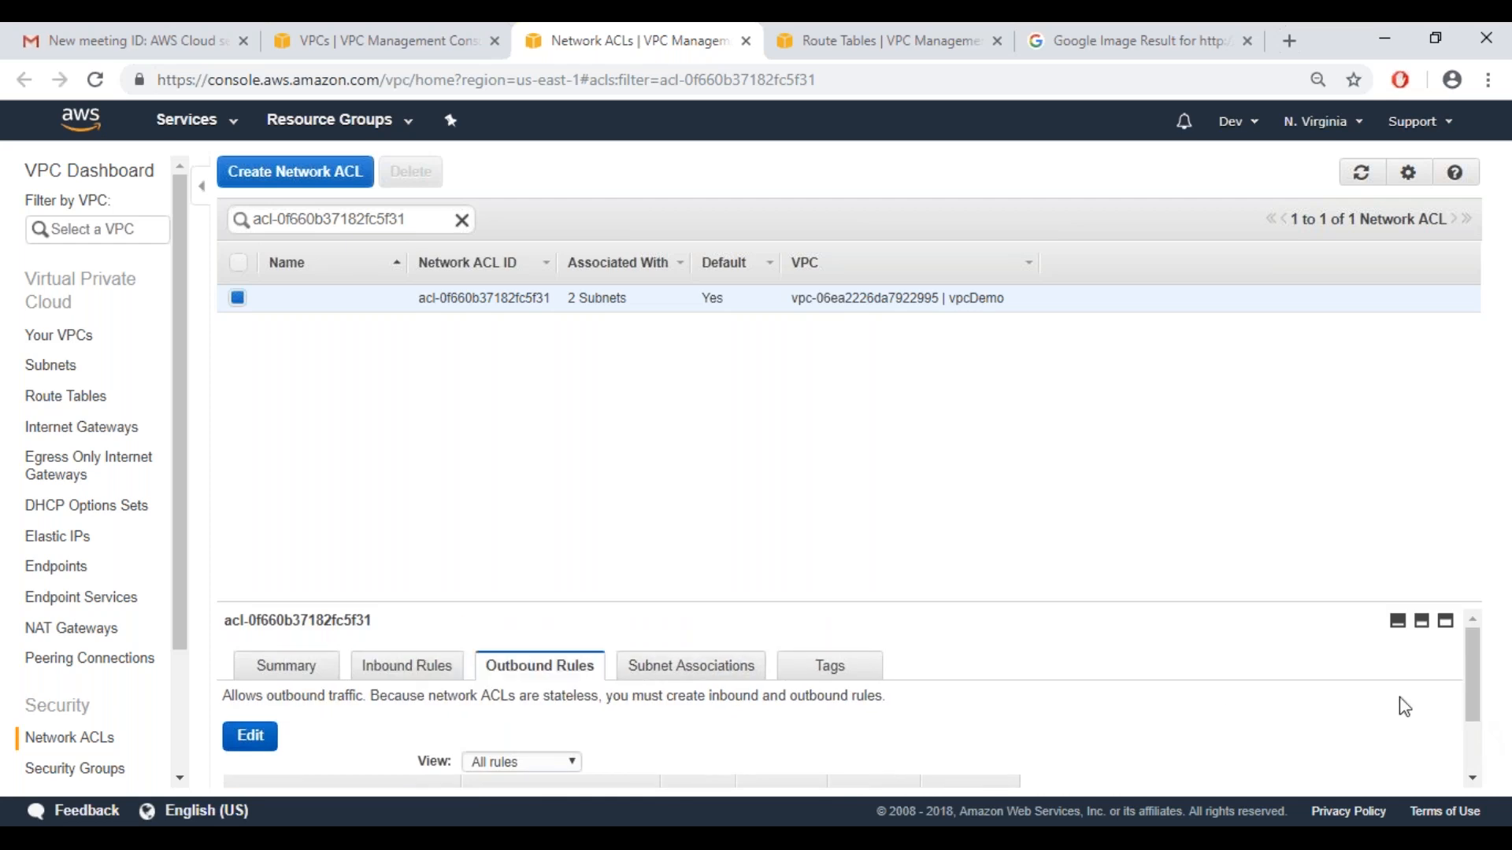
pyautogui.scroll(-3, 1474, 732)
pyautogui.scroll(3, 1480, 693)
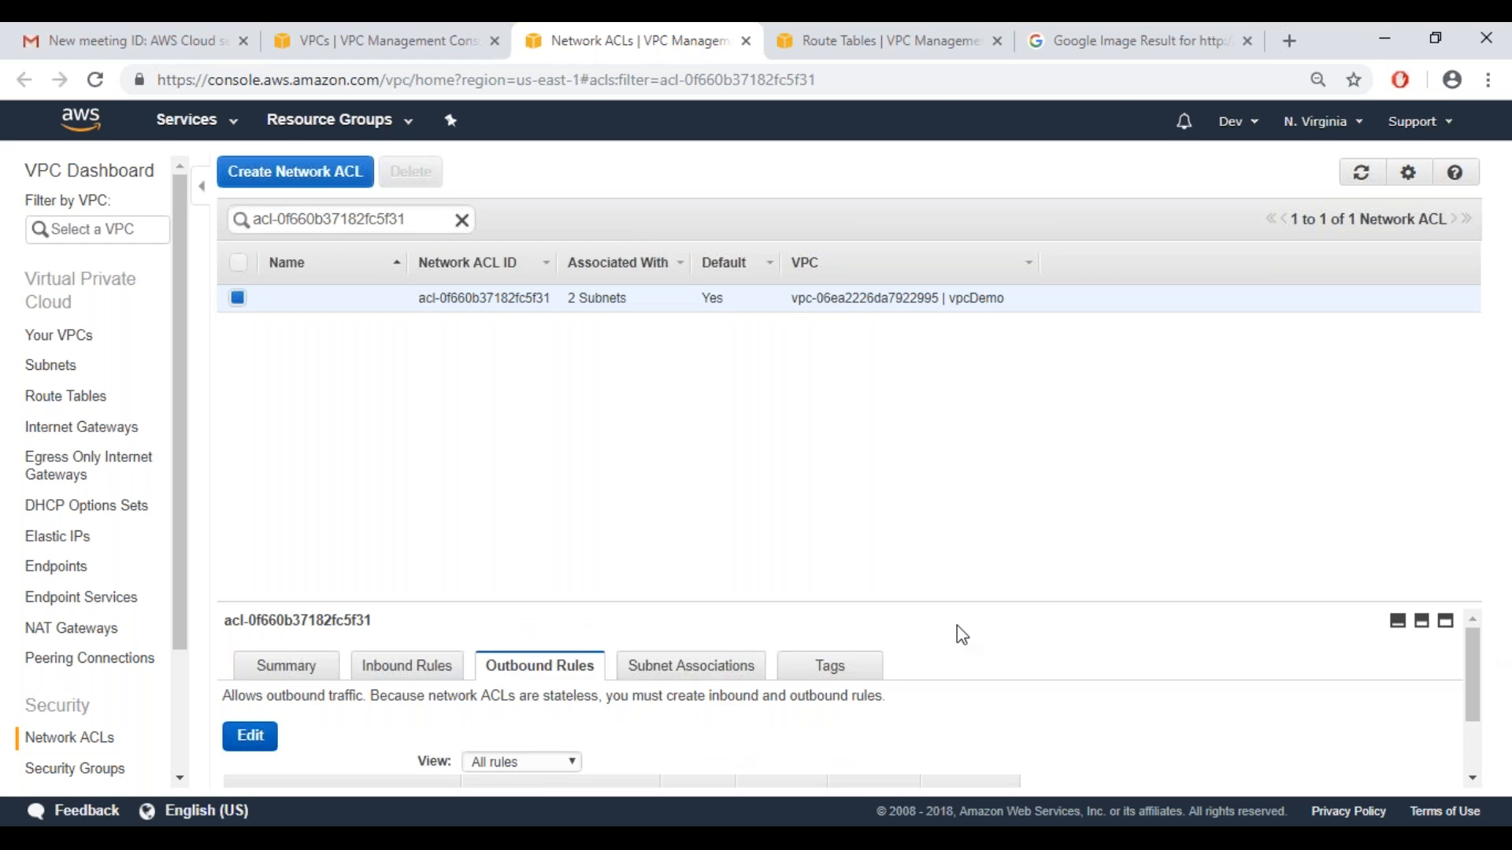
pyautogui.click(705, 666)
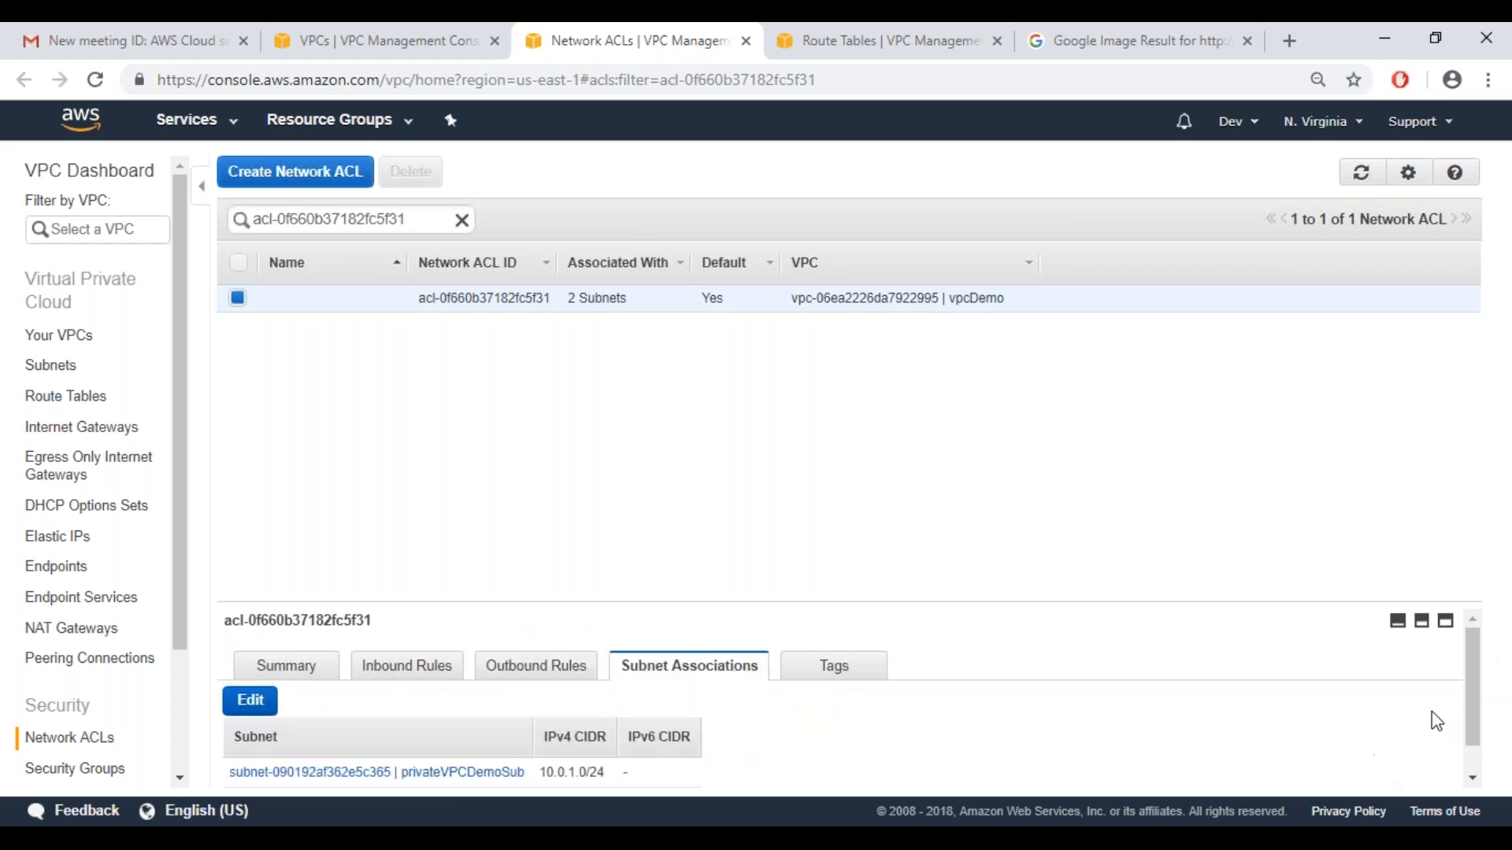
pyautogui.moveTo(1477, 722)
pyautogui.mouseDown()
pyautogui.moveTo(1477, 758)
pyautogui.moveTo(1478, 705)
pyautogui.mouseUp()
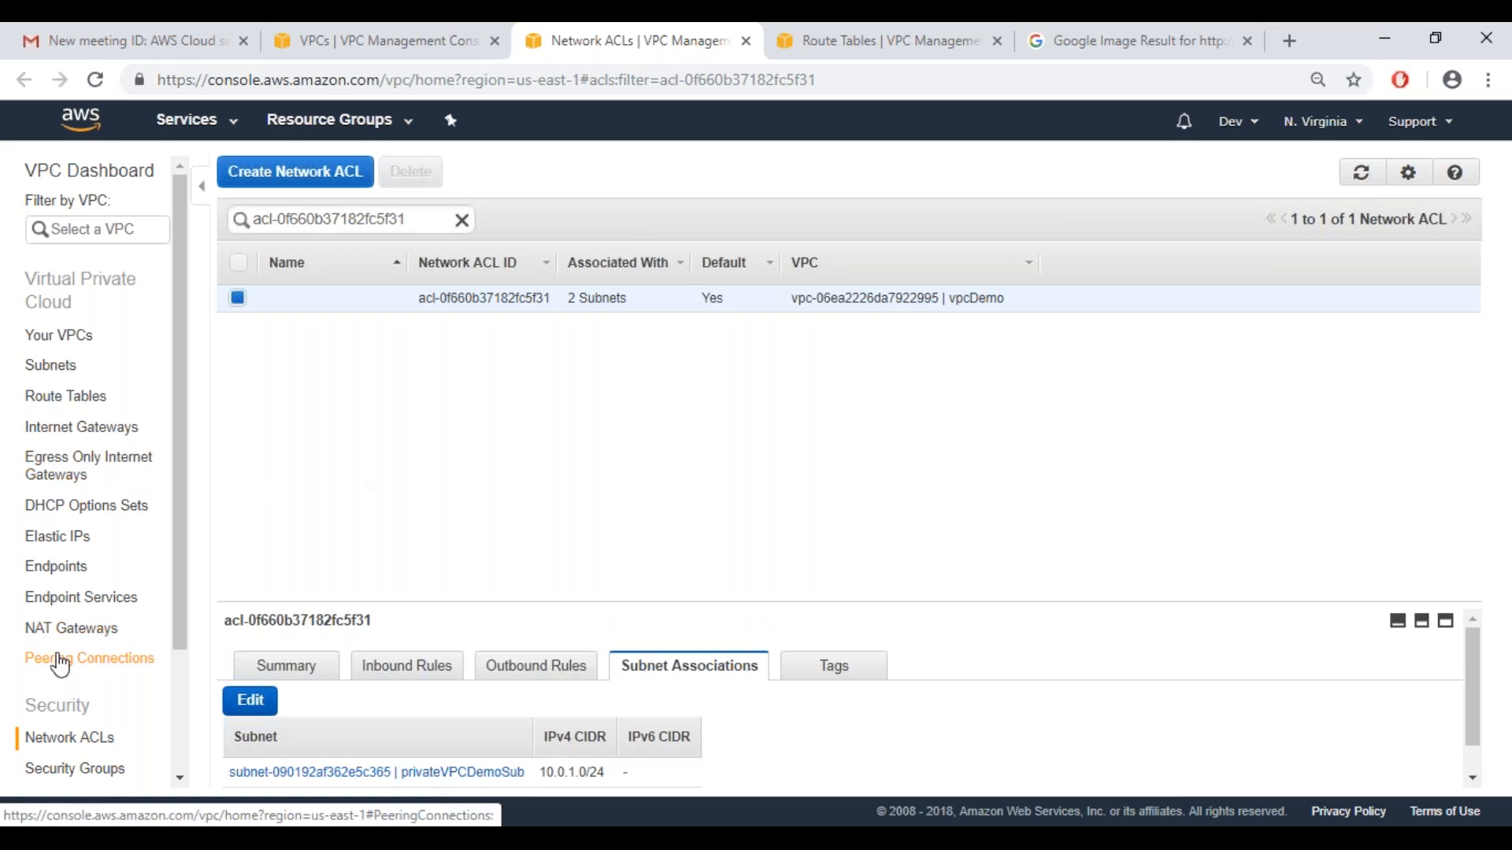
# Browse the list of security groups across all VPCs
pyautogui.click(75, 772)
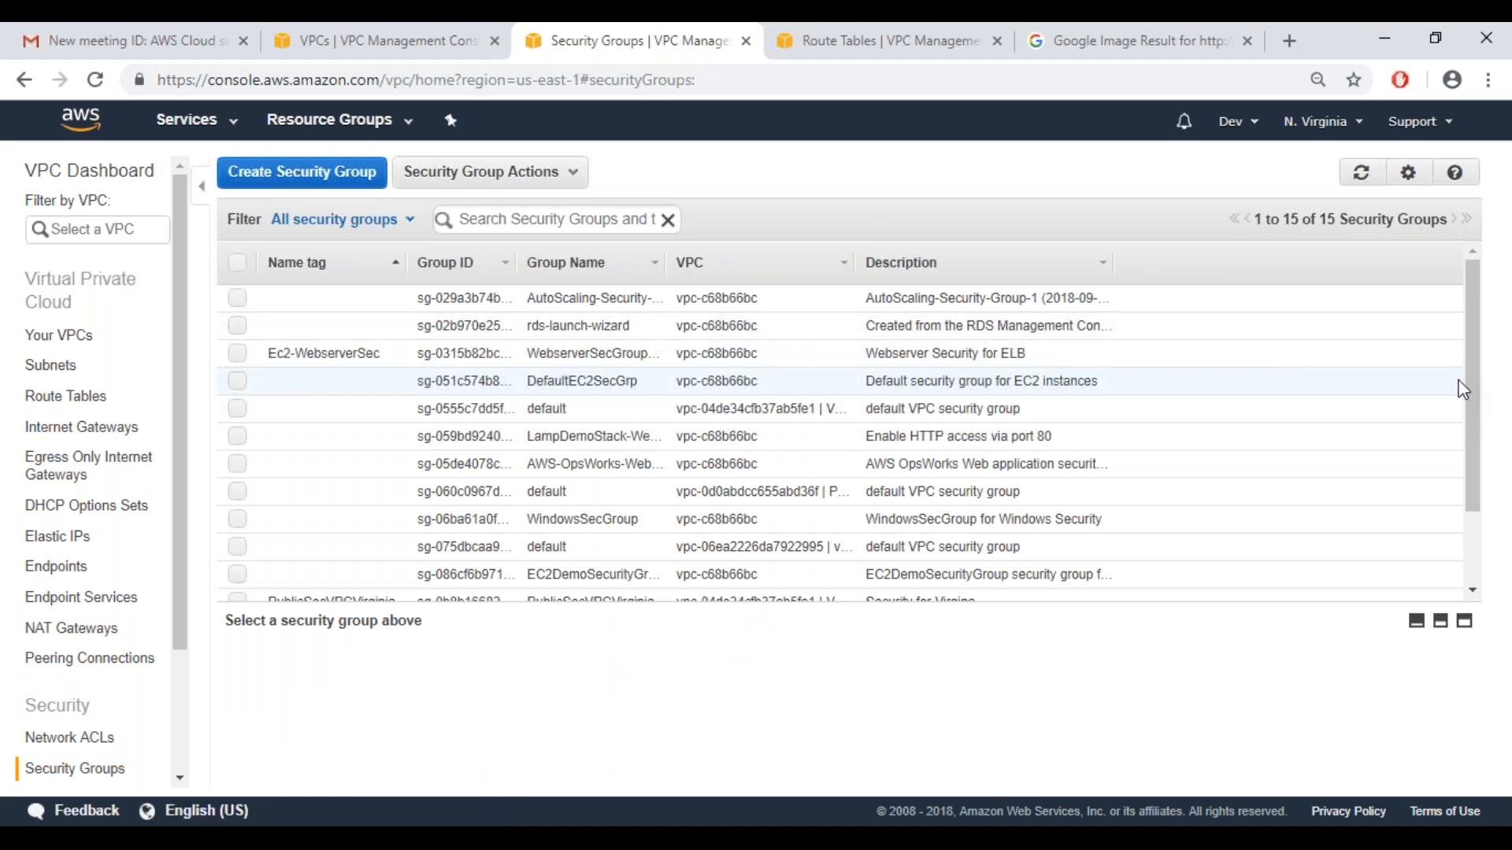
pyautogui.moveTo(1476, 431)
pyautogui.mouseDown()
pyautogui.moveTo(1472, 529)
pyautogui.moveTo(1468, 408)
pyautogui.mouseUp()
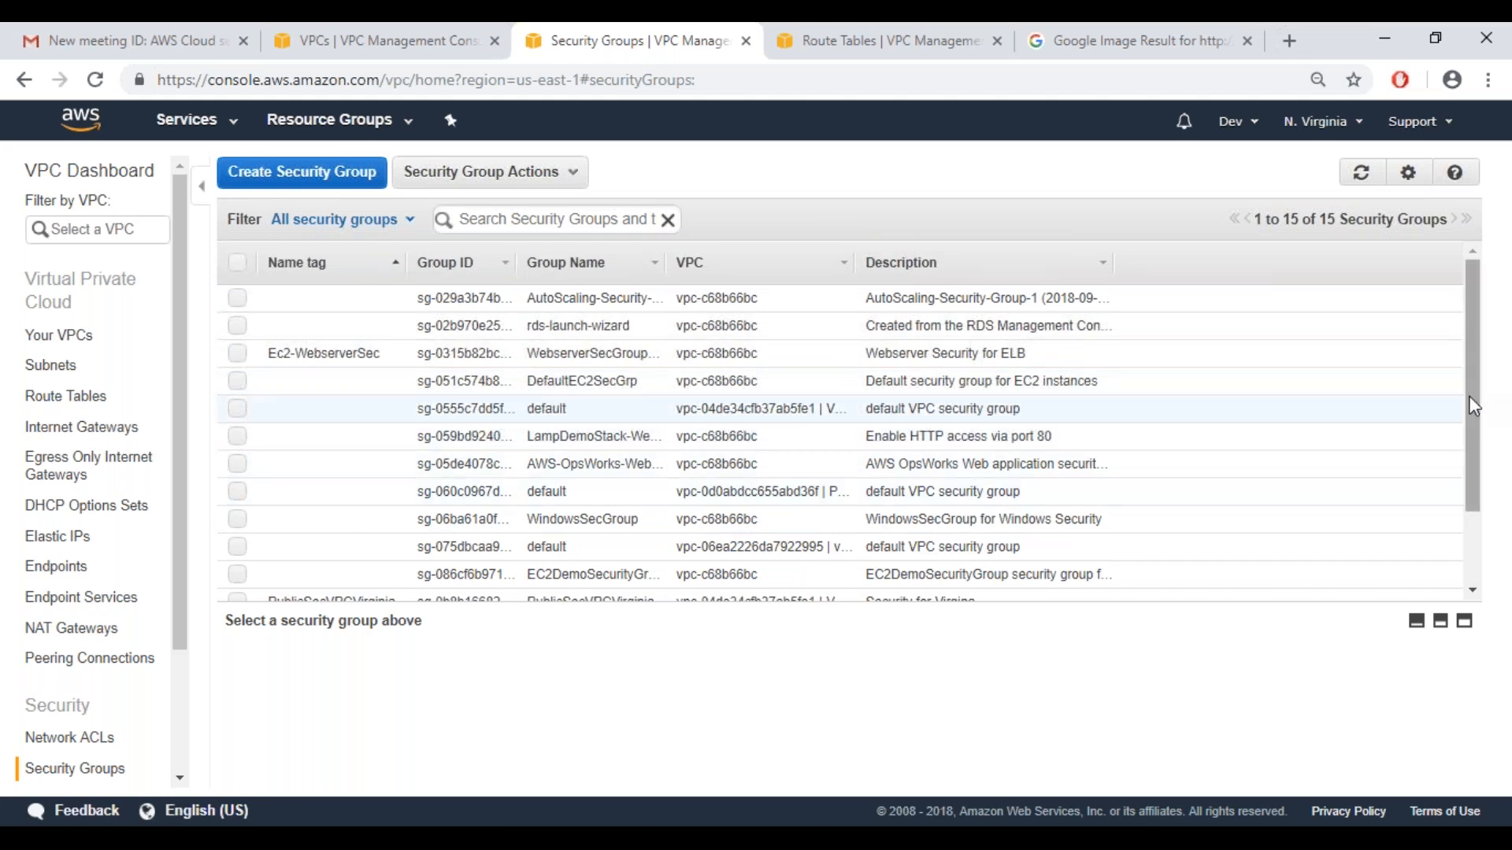
pyautogui.moveTo(1474, 407); pyautogui.dragTo(1449, 489)
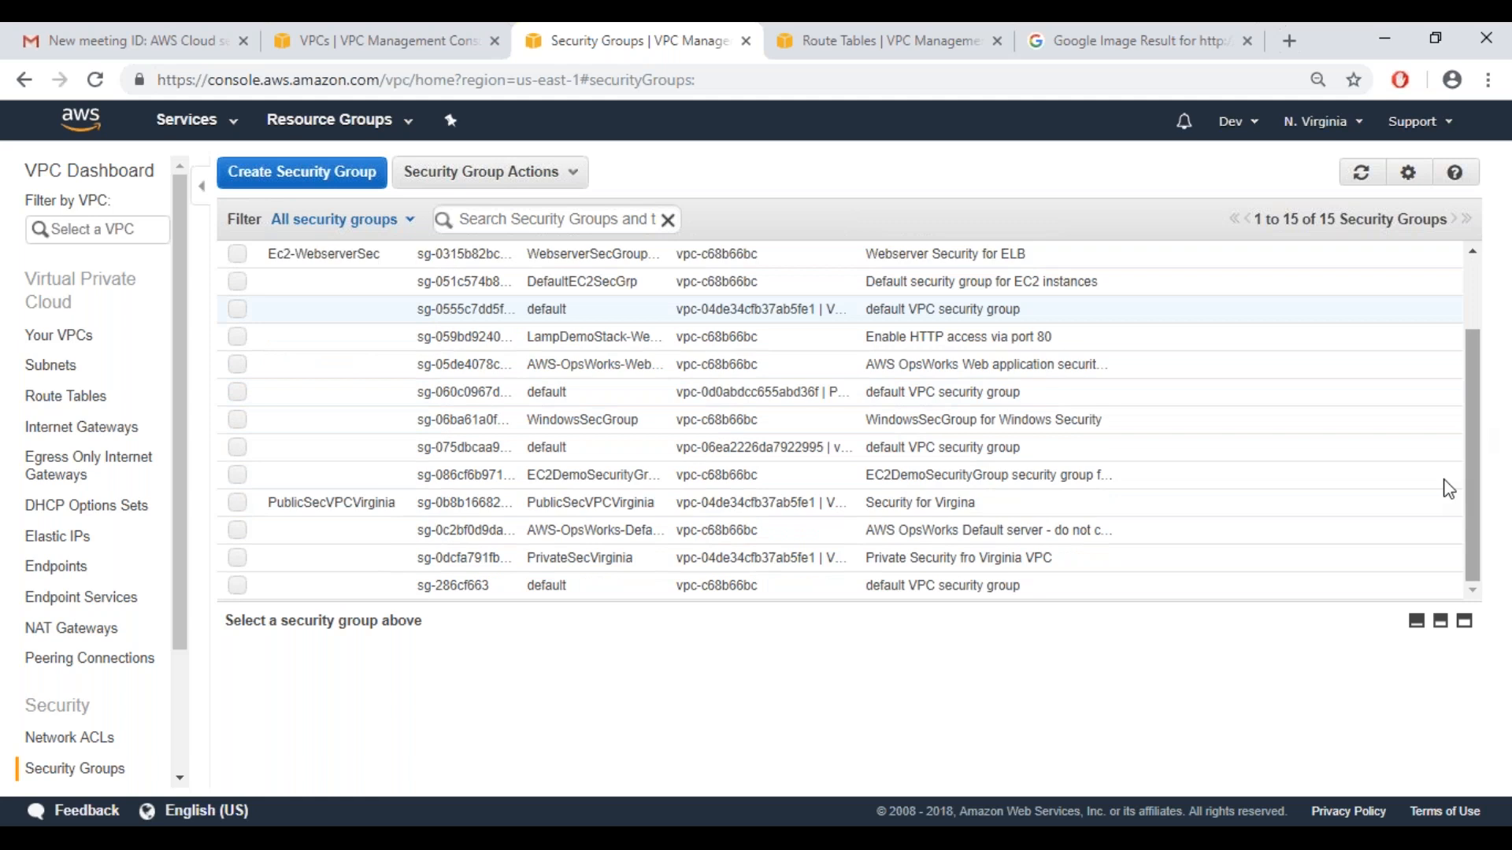
# Go through the VPC and subnet lists to the route tables and check the route propagation of RouteVPCDemo
pyautogui.click(75, 337)
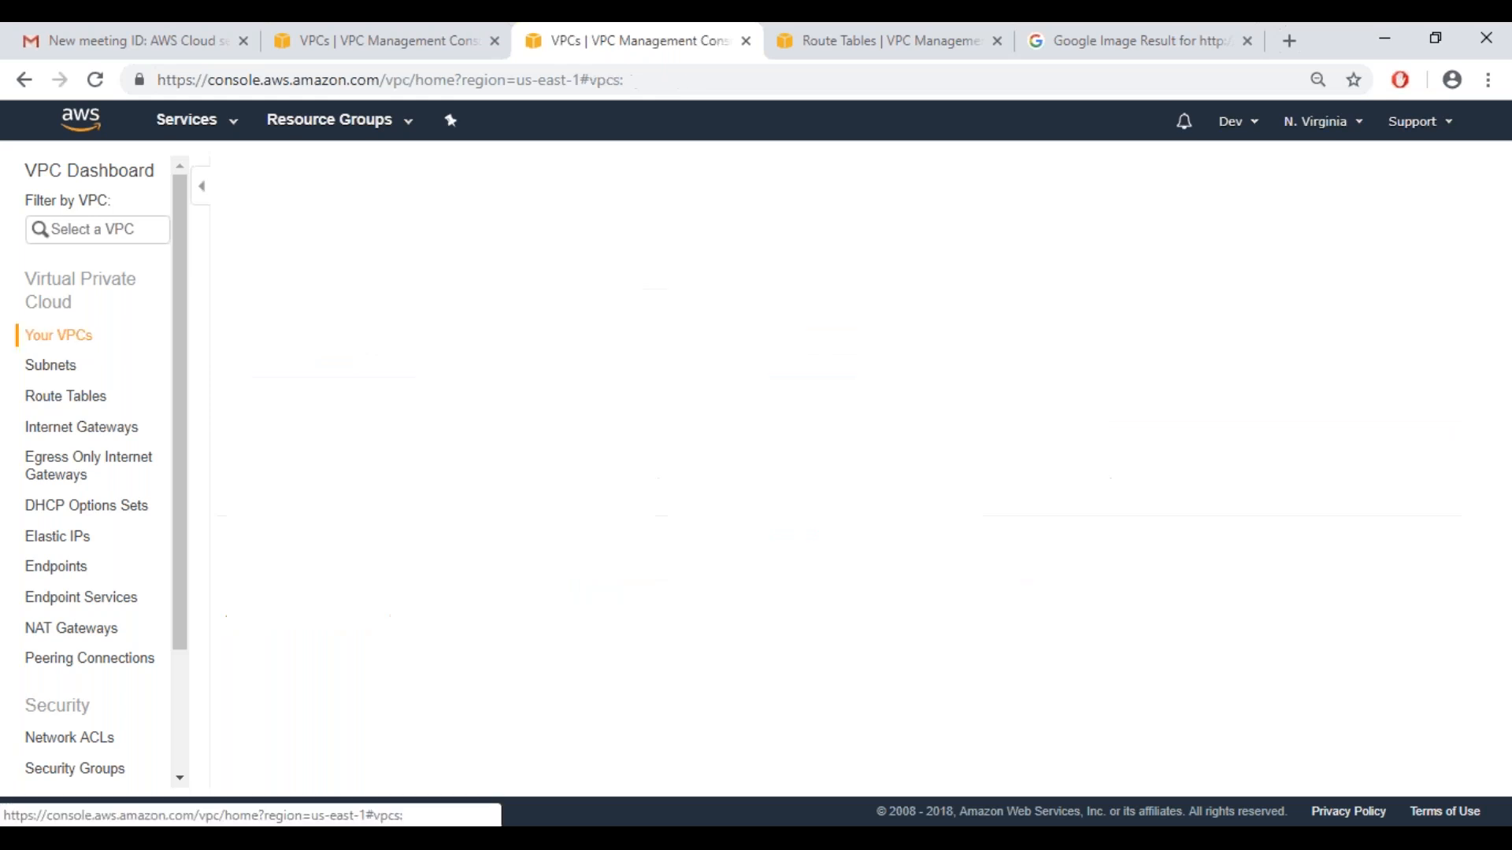
pyautogui.click(62, 378)
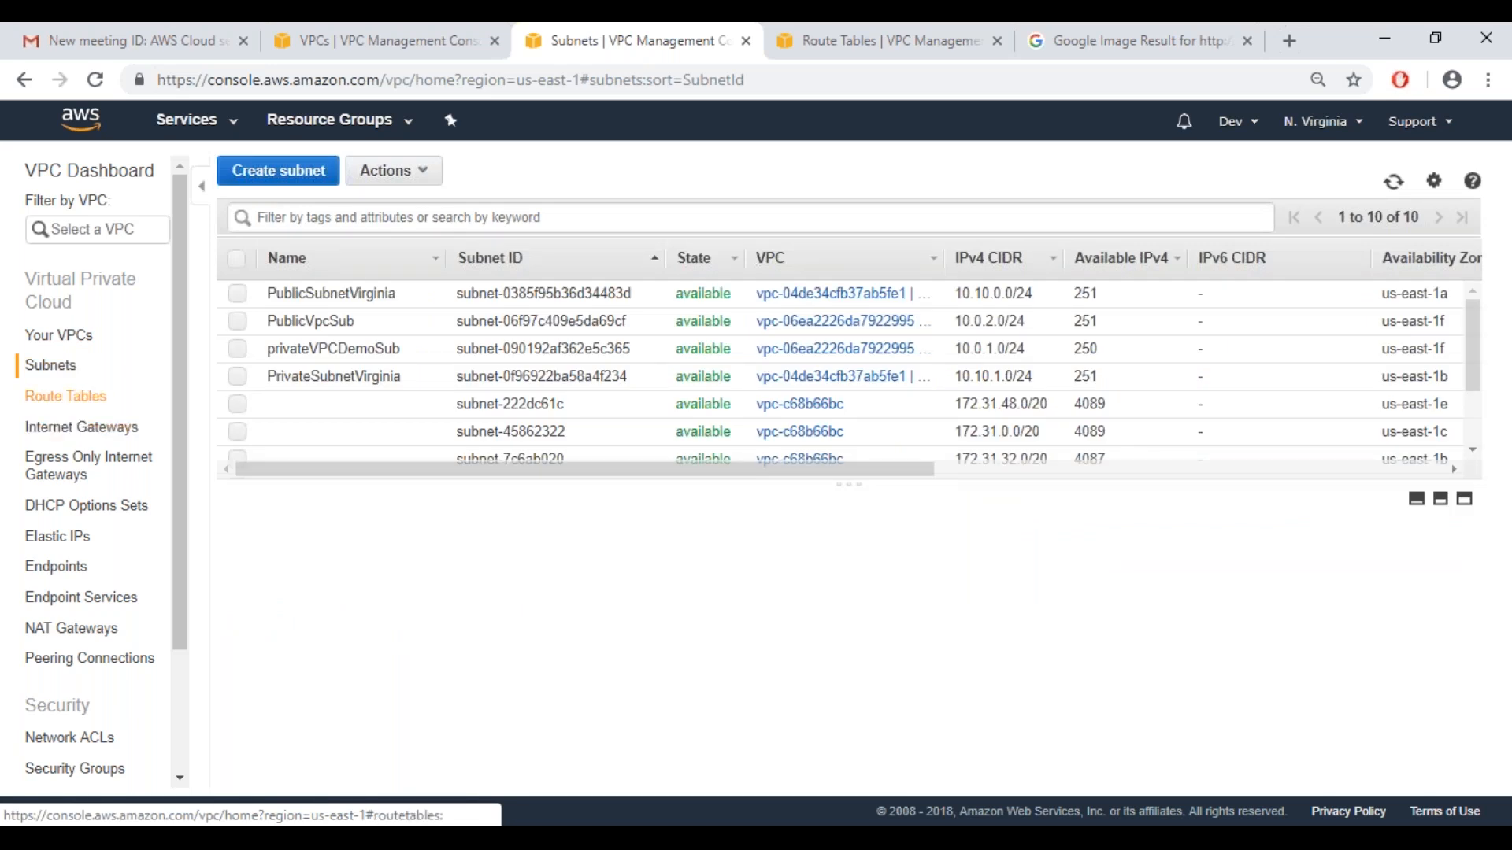
pyautogui.click(66, 395)
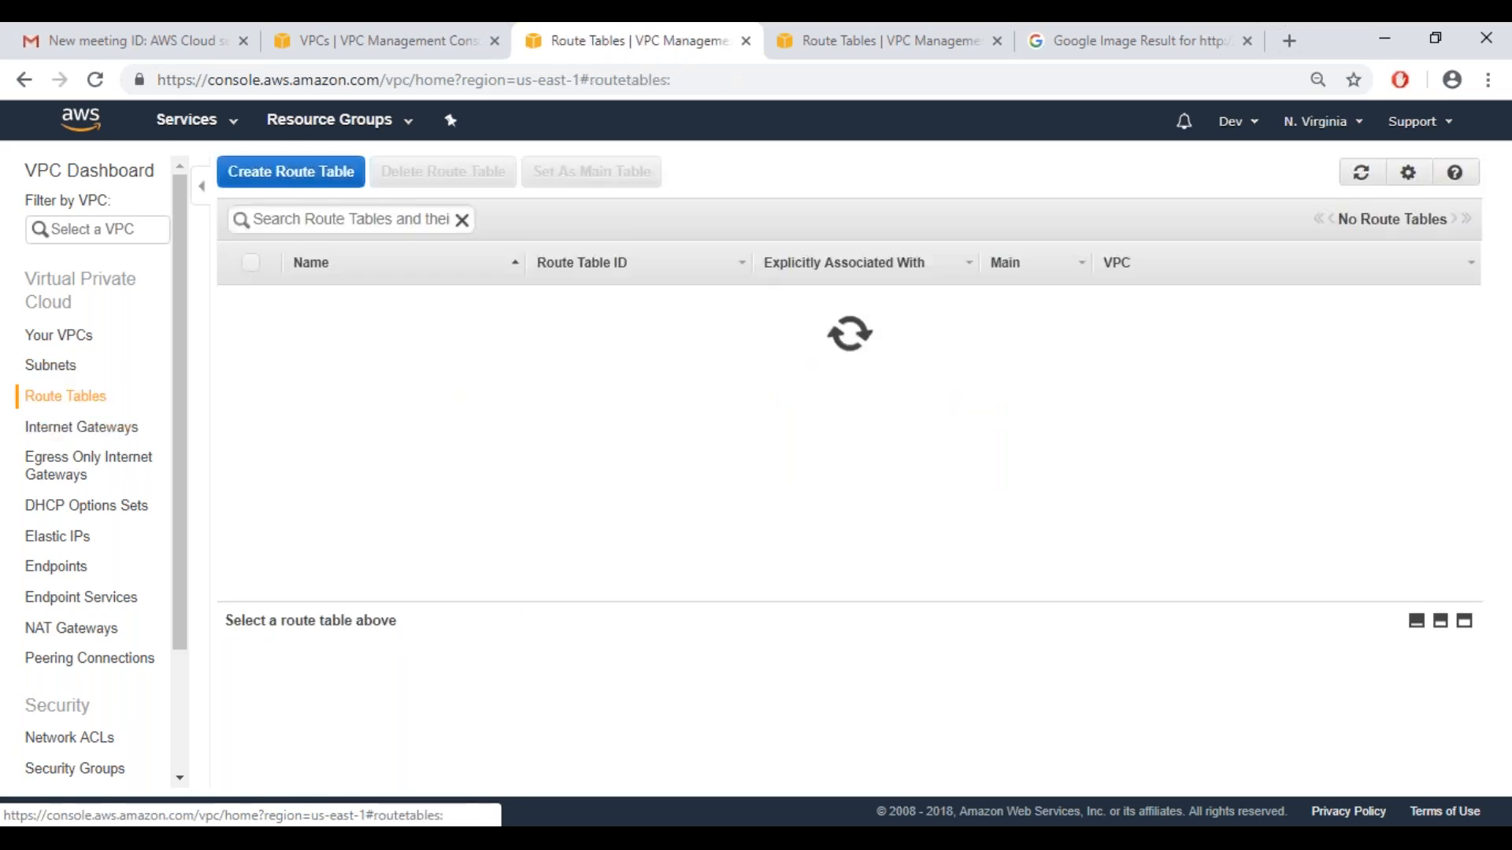
pyautogui.click(342, 465)
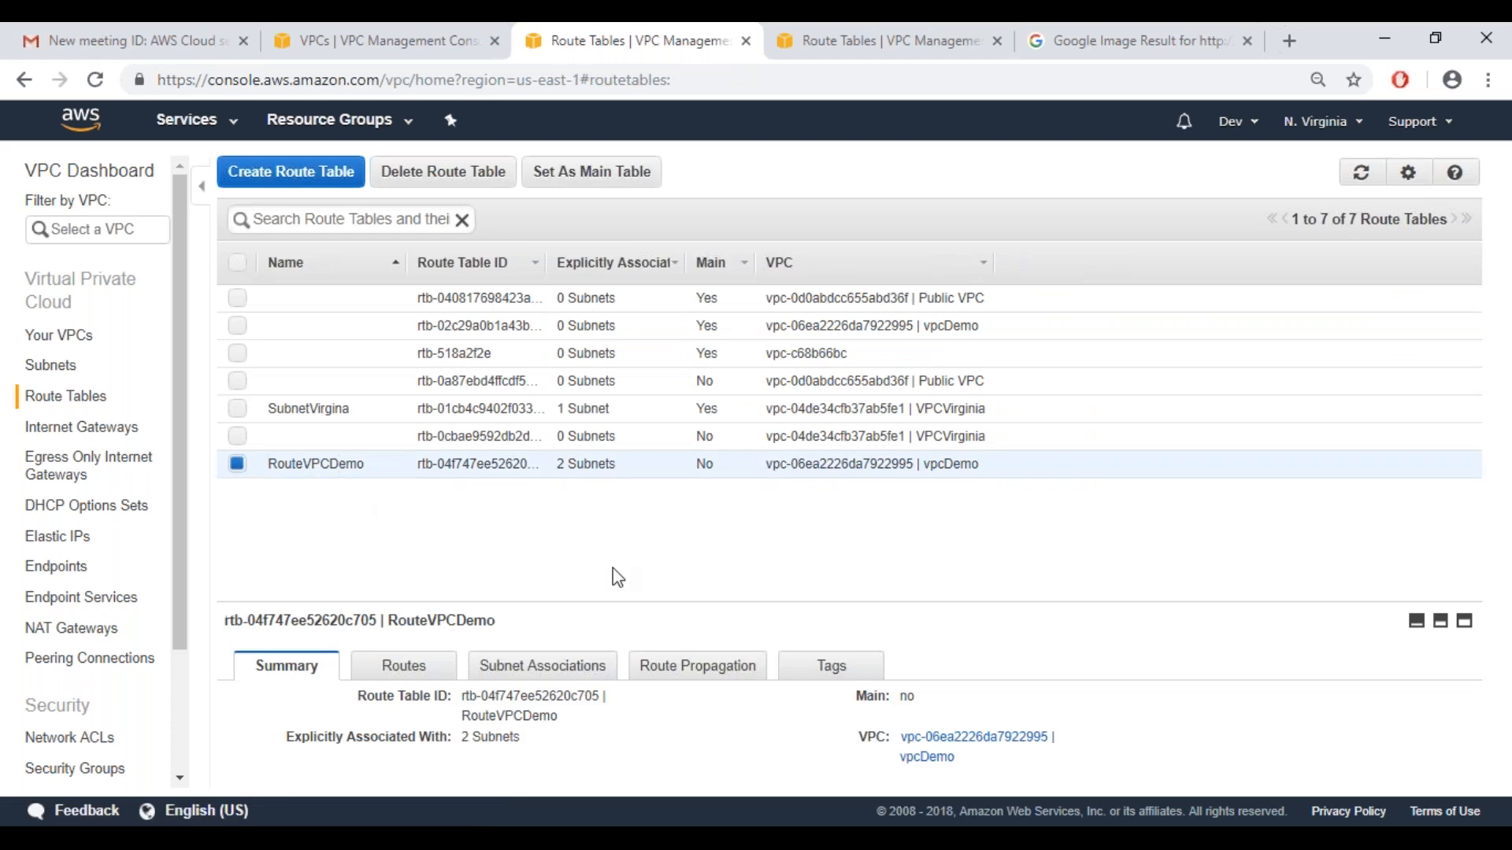
pyautogui.click(704, 675)
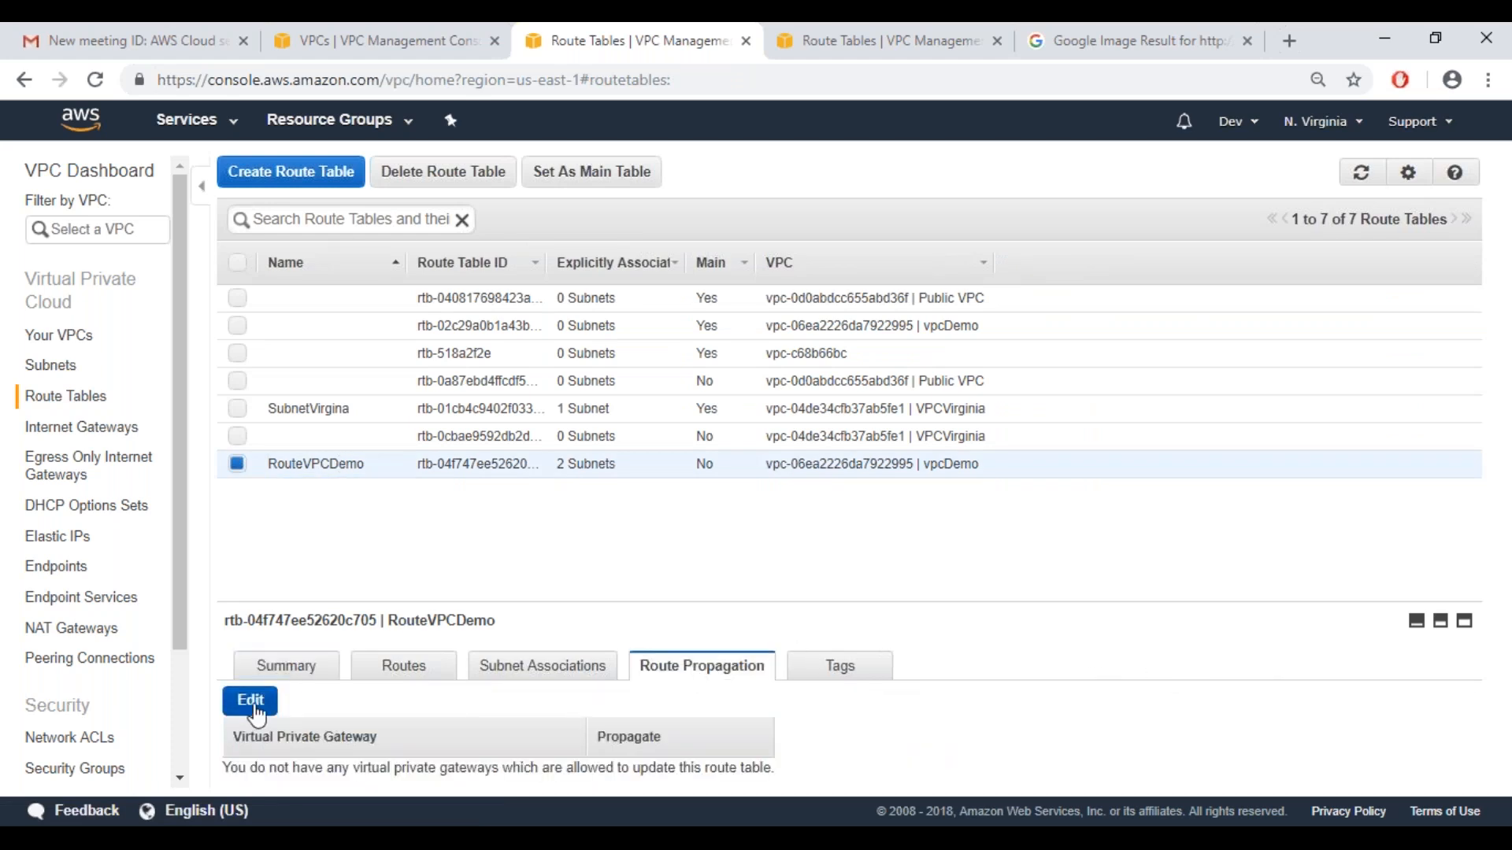
# Check which virtual private gateways can be enabled in the route propagation settings of RouteVPCDemo, leaving them unedited
pyautogui.click(254, 705)
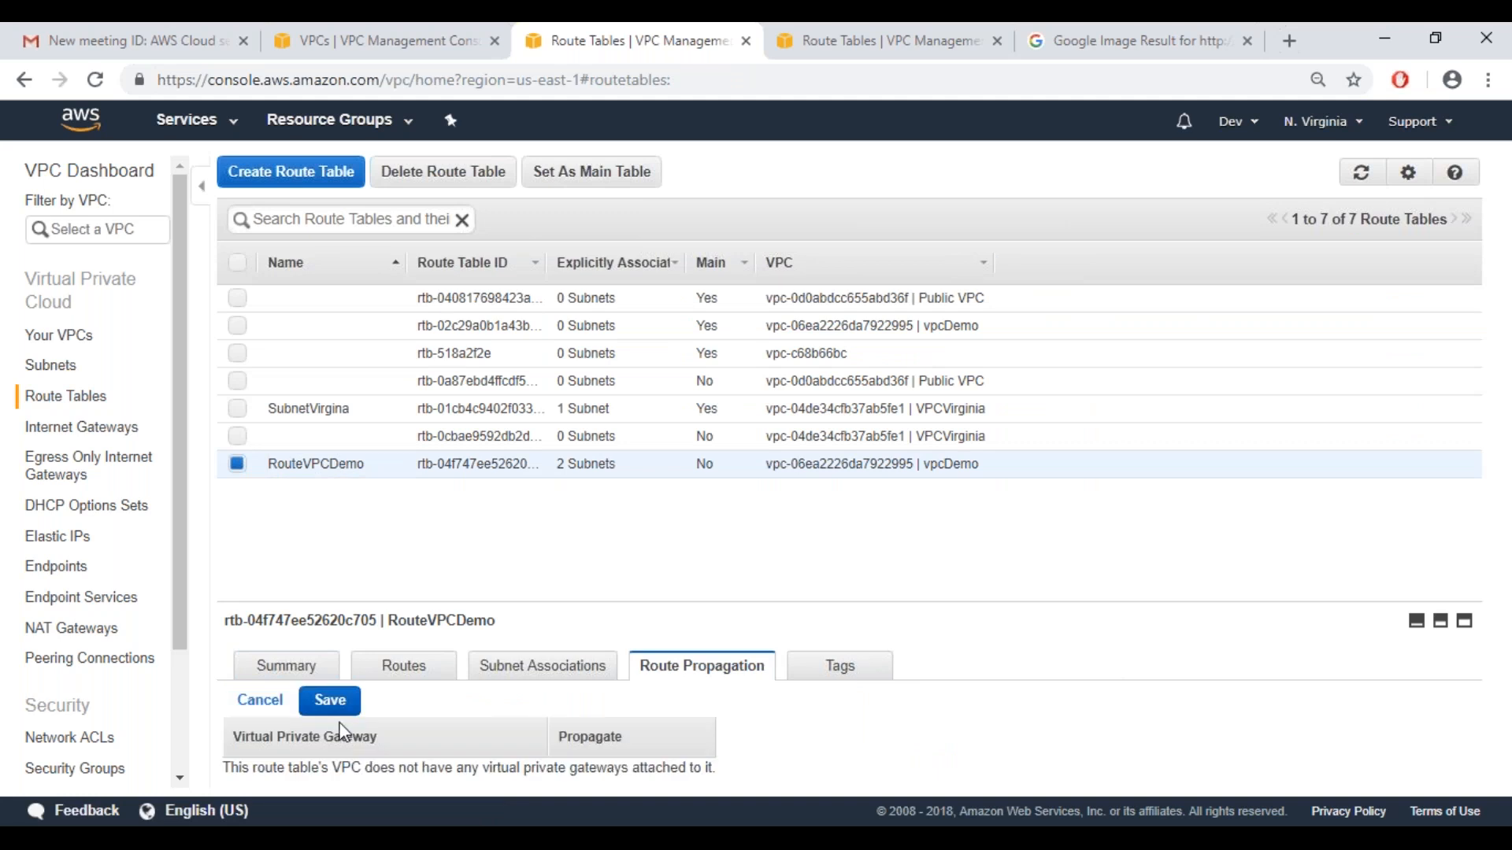
pyautogui.click(252, 701)
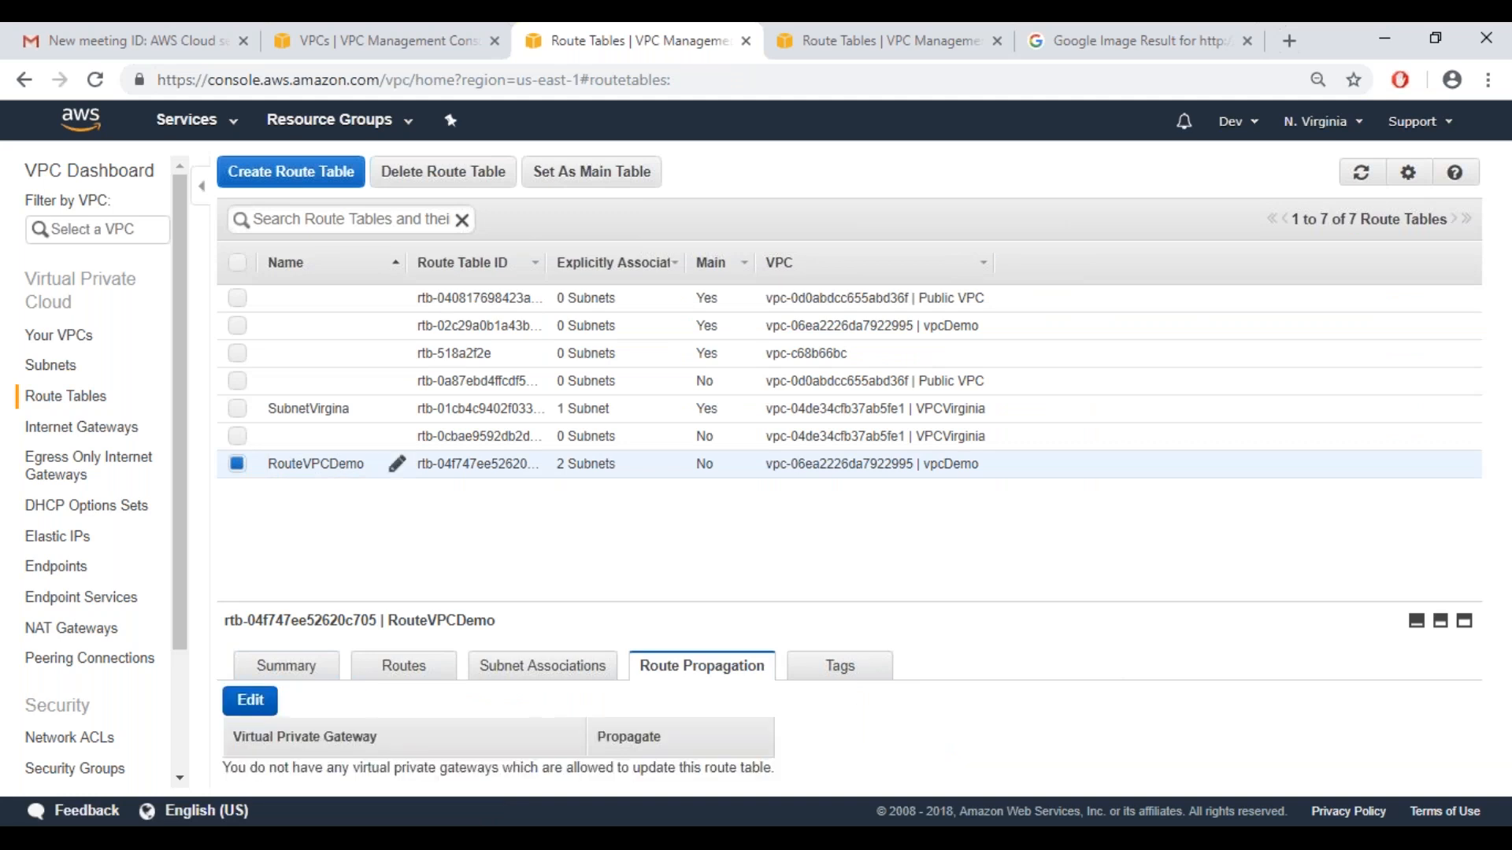
# Go to the EC2 service and open the list of instances
pyautogui.click(229, 126)
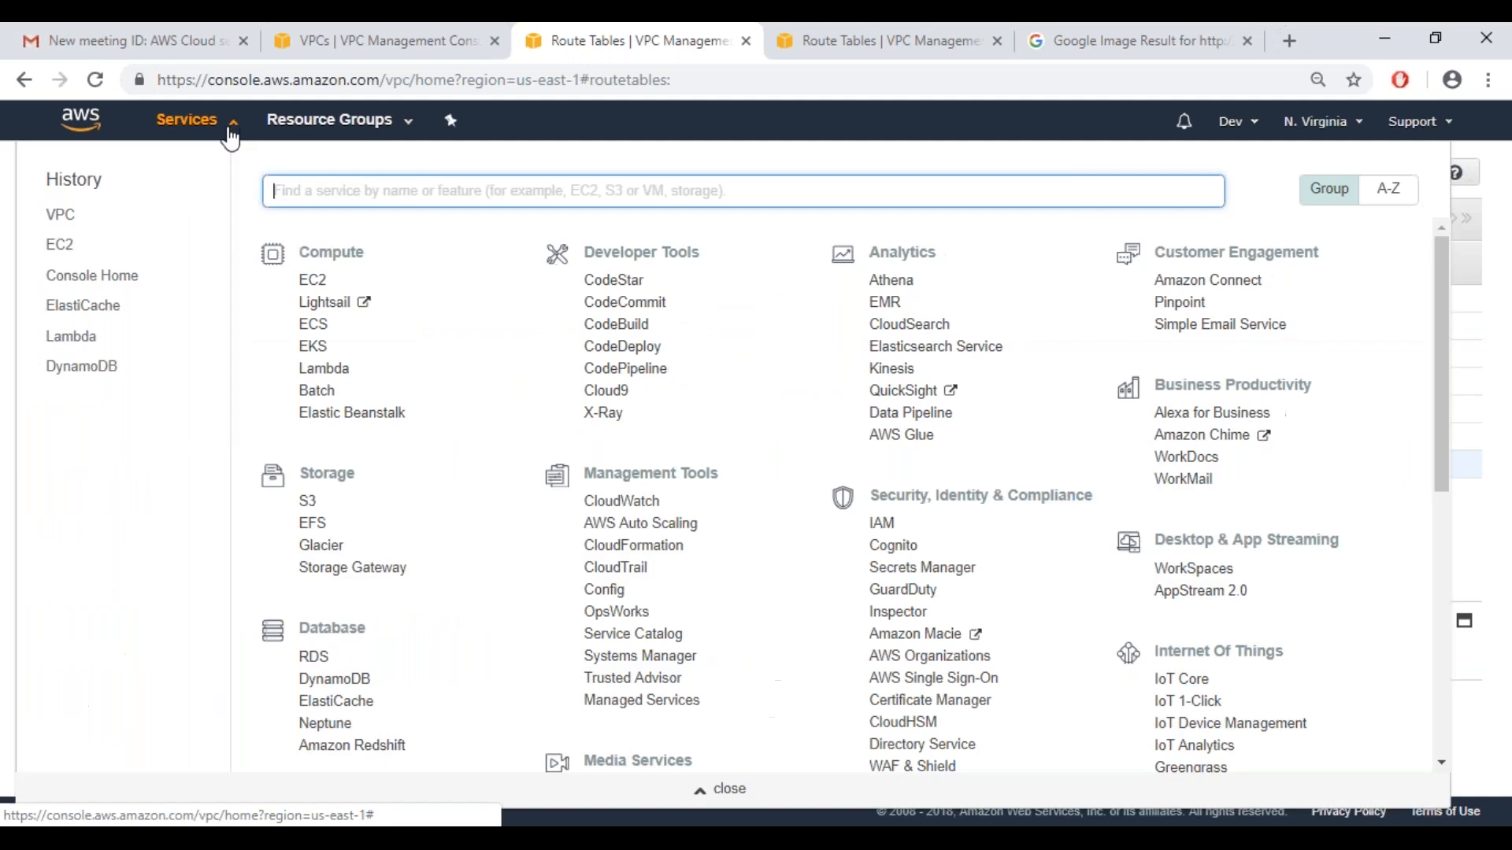
pyautogui.click(311, 280)
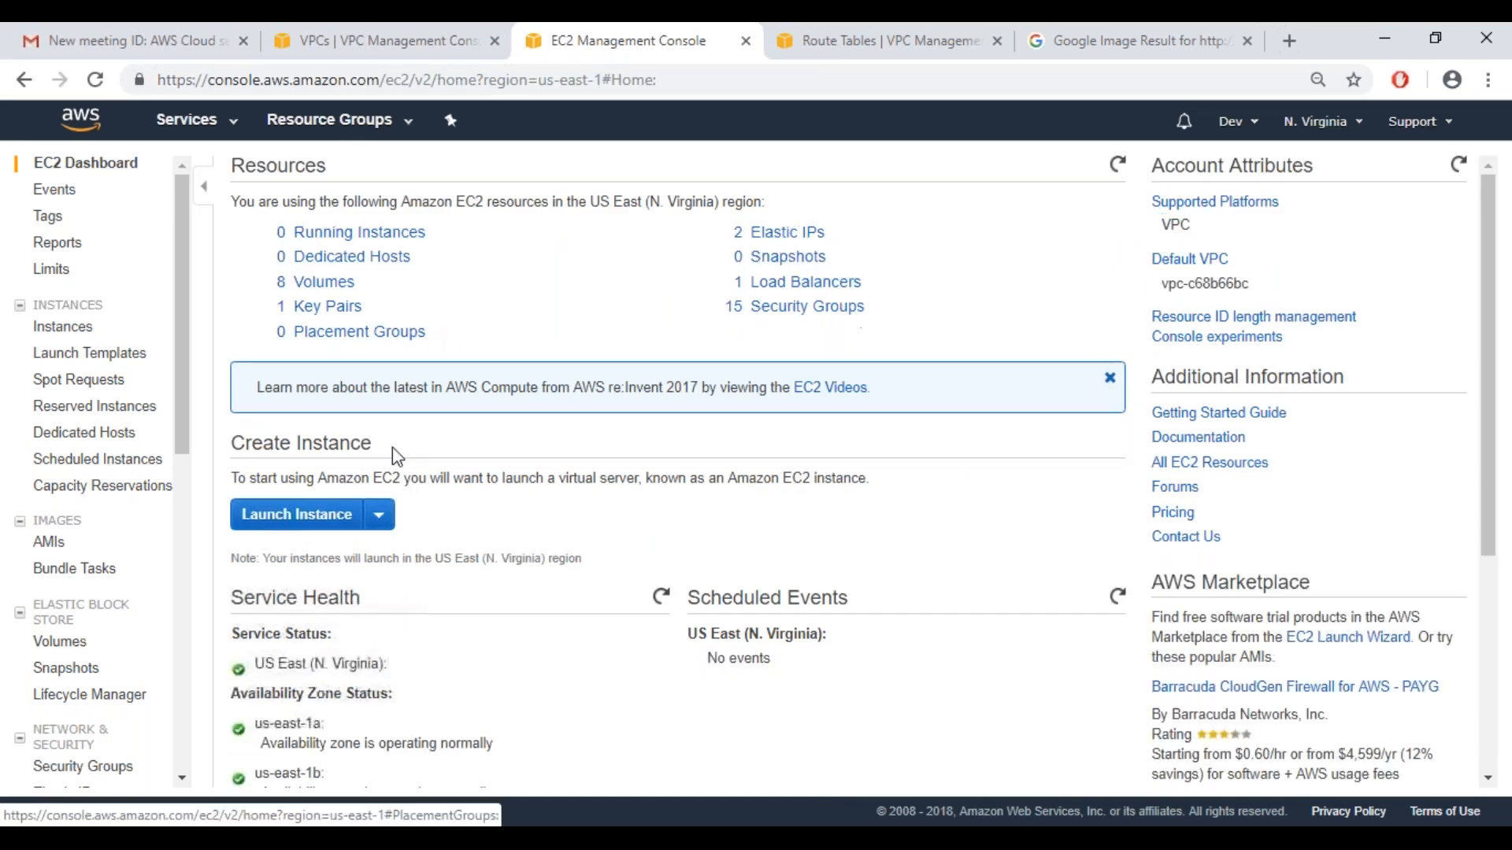
pyautogui.click(386, 233)
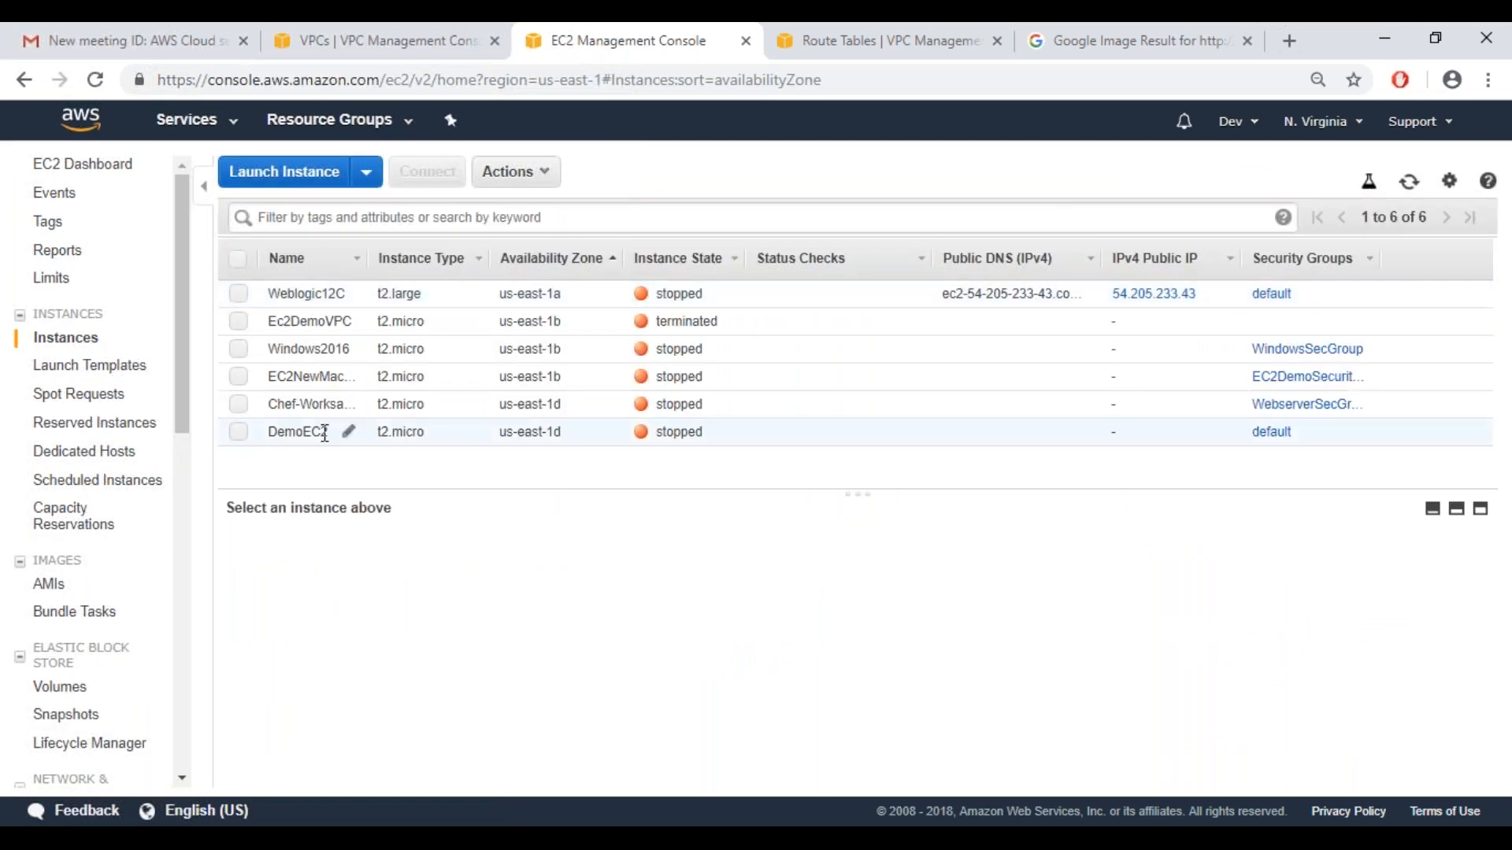
# Try to attach a network interface to the stopped DemoEC2 instance
pyautogui.click(325, 434)
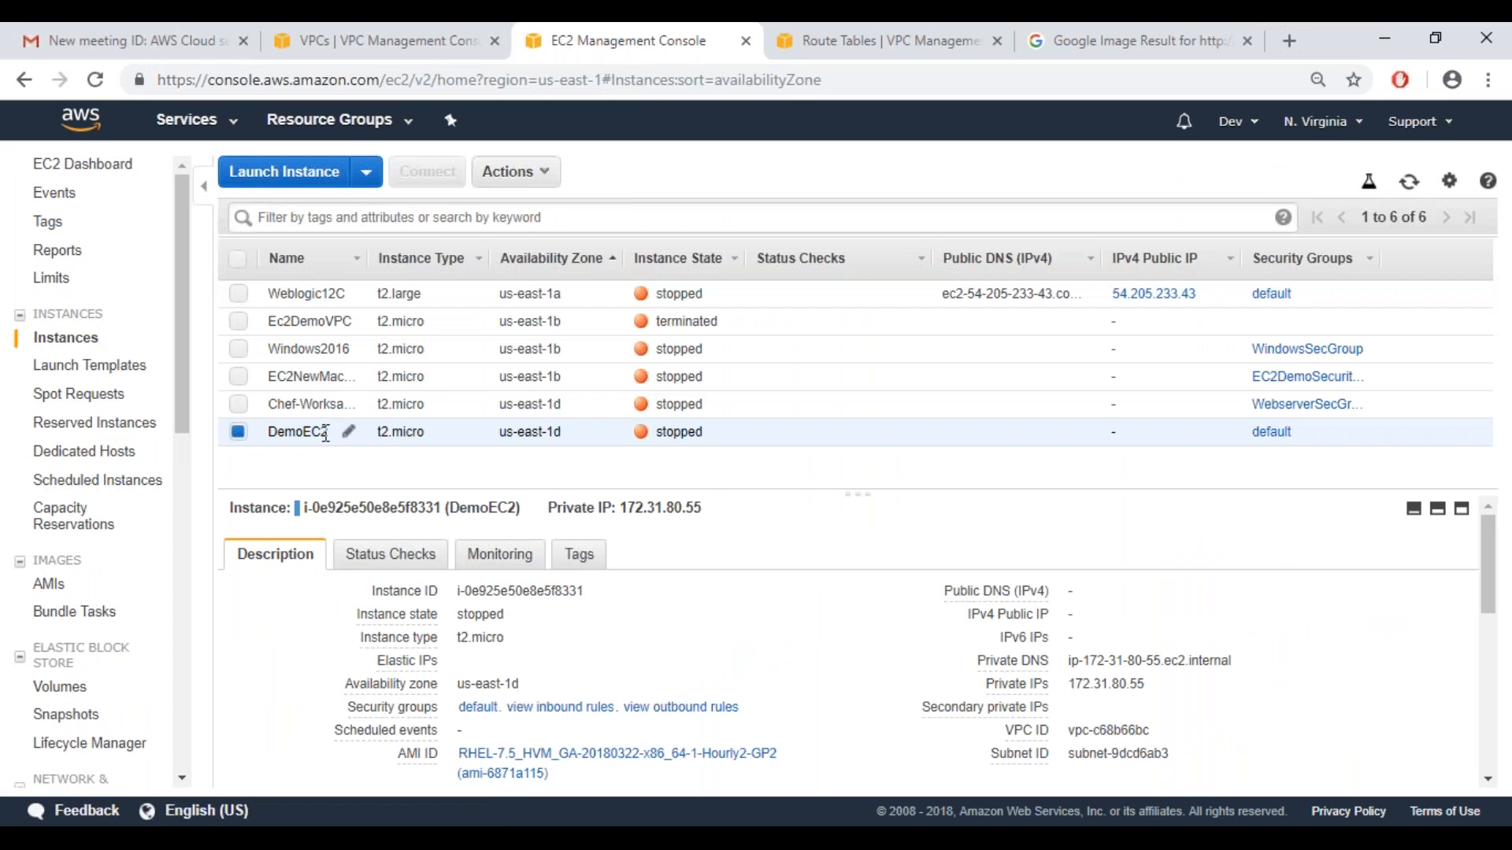
pyautogui.rightClick(326, 434)
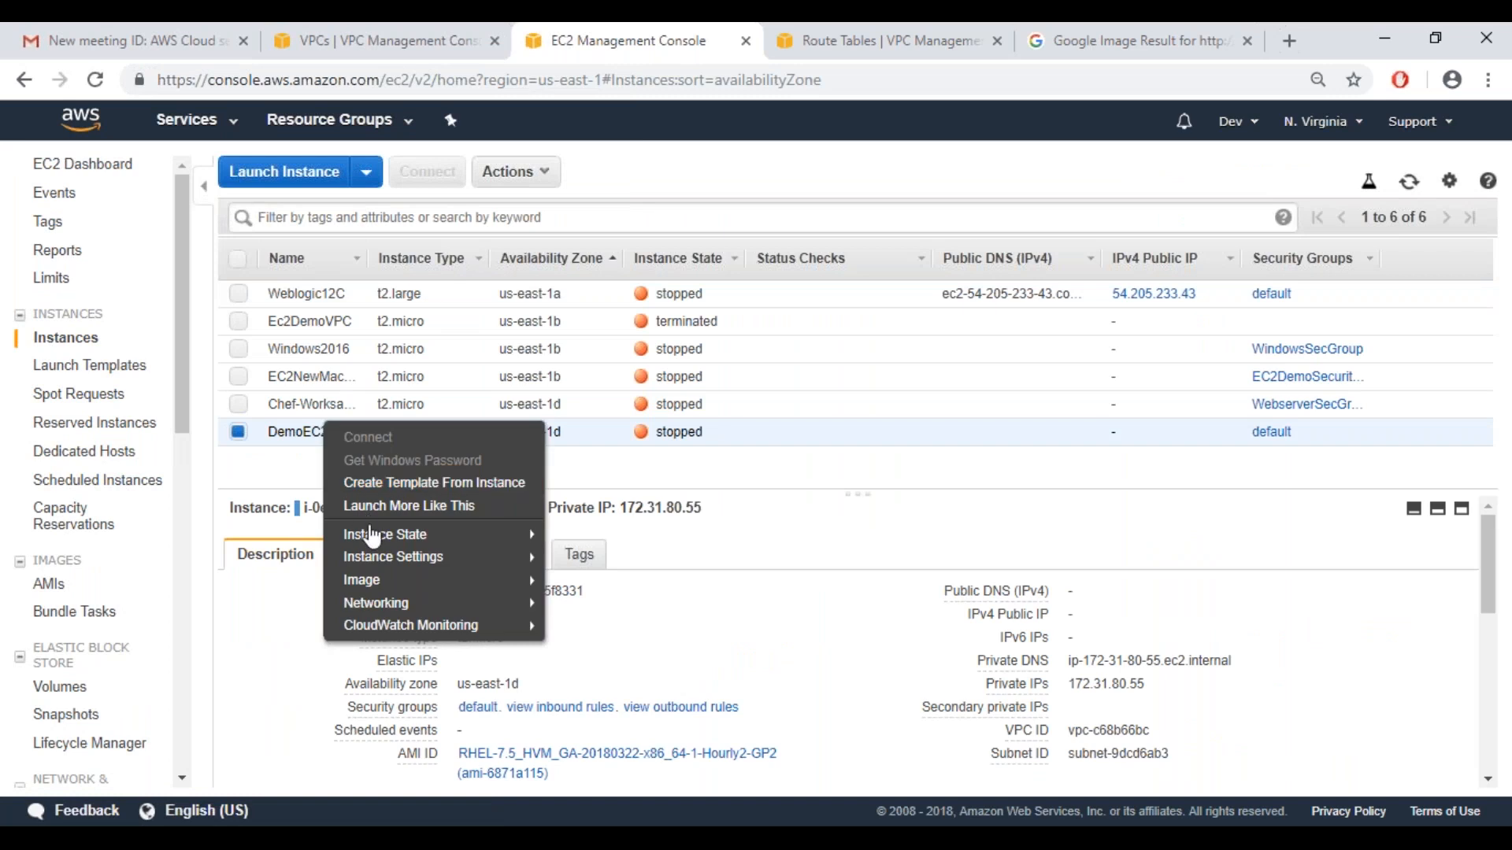
pyautogui.moveTo(438, 568)
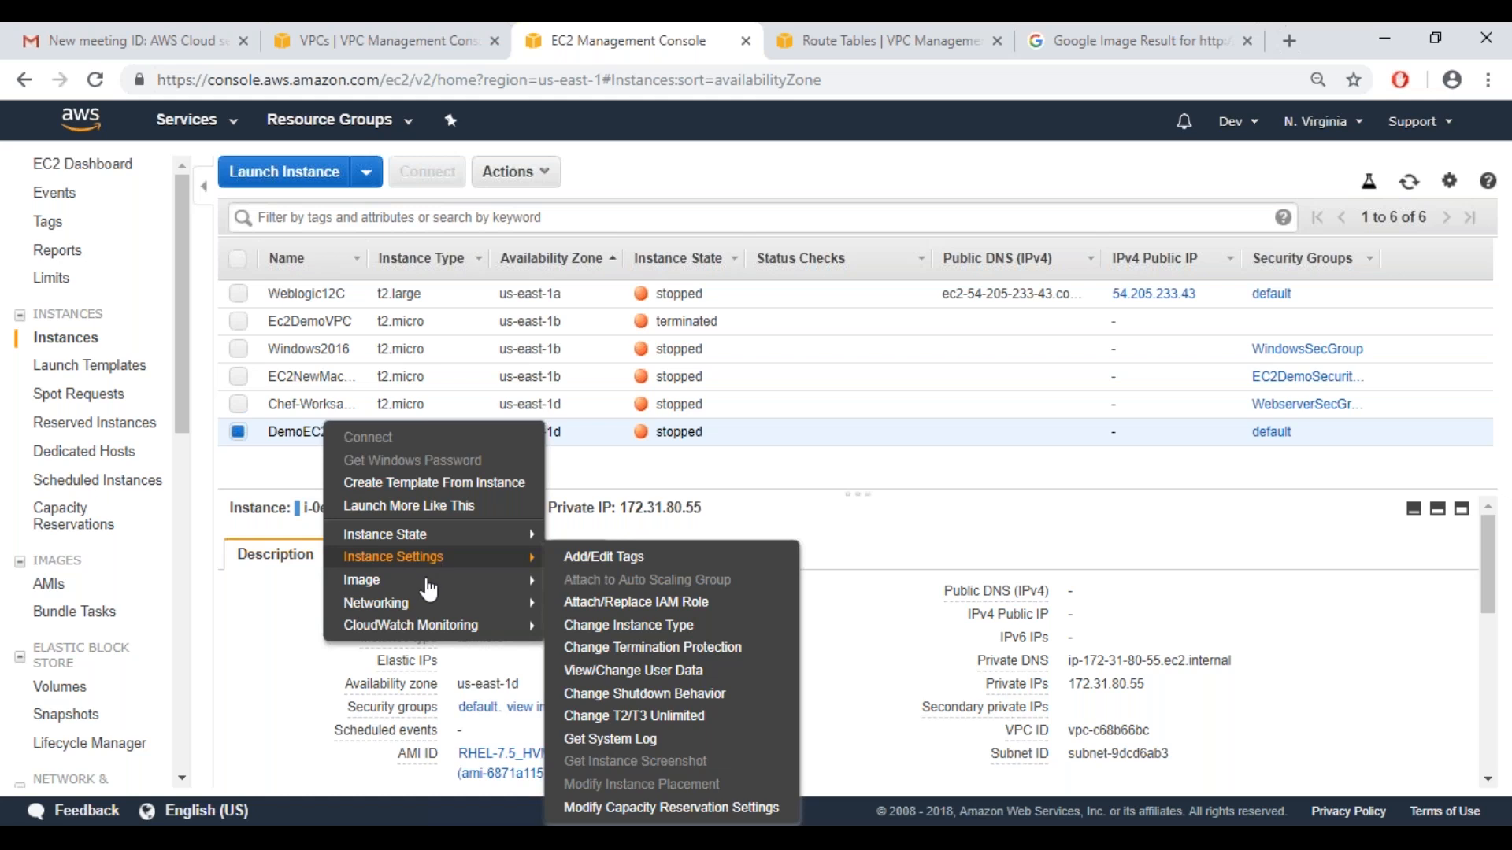
pyautogui.moveTo(438, 612)
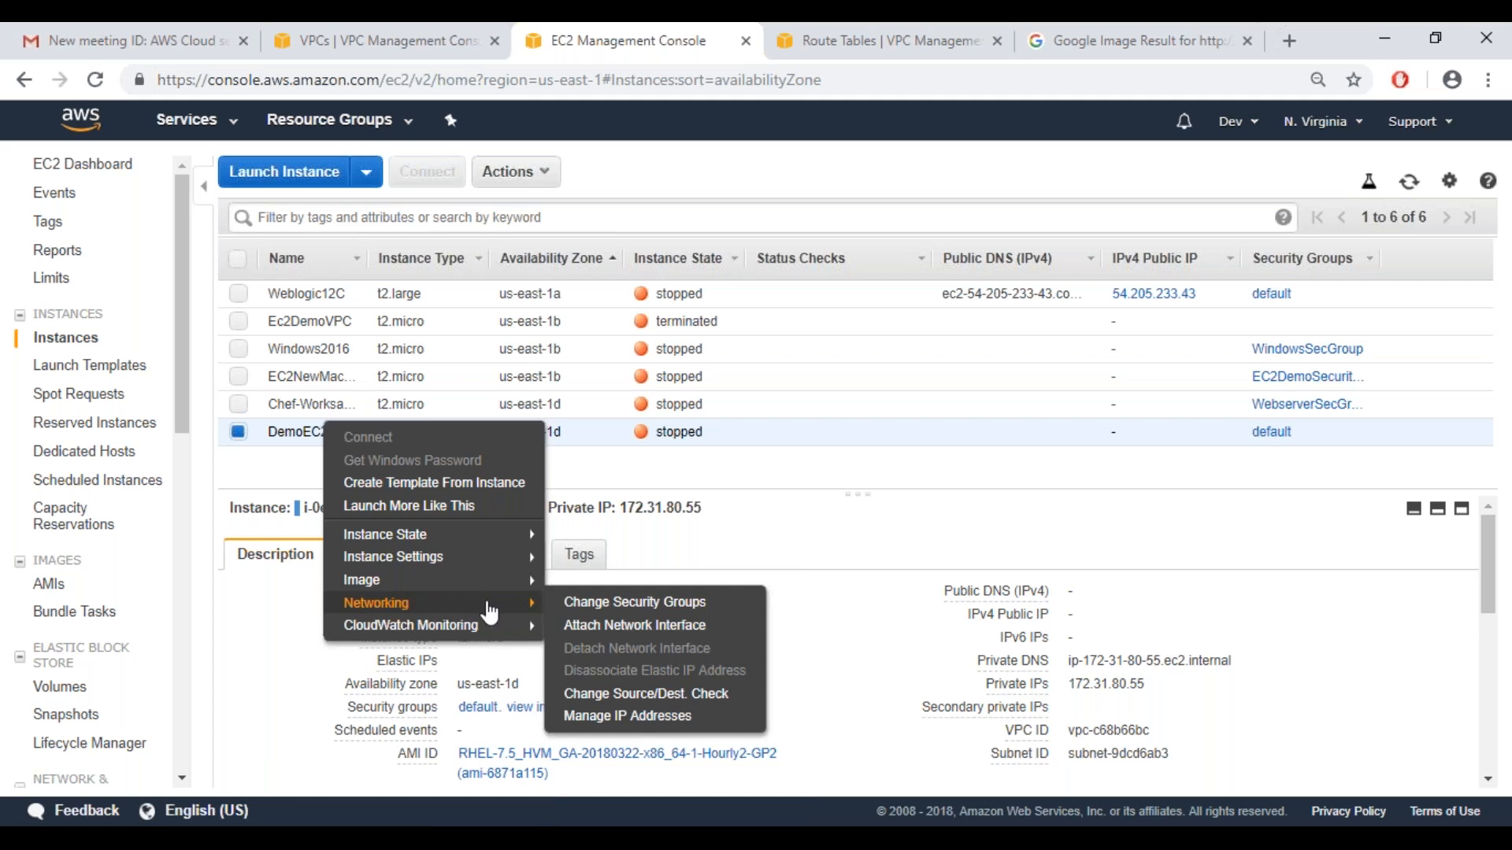
pyautogui.click(595, 626)
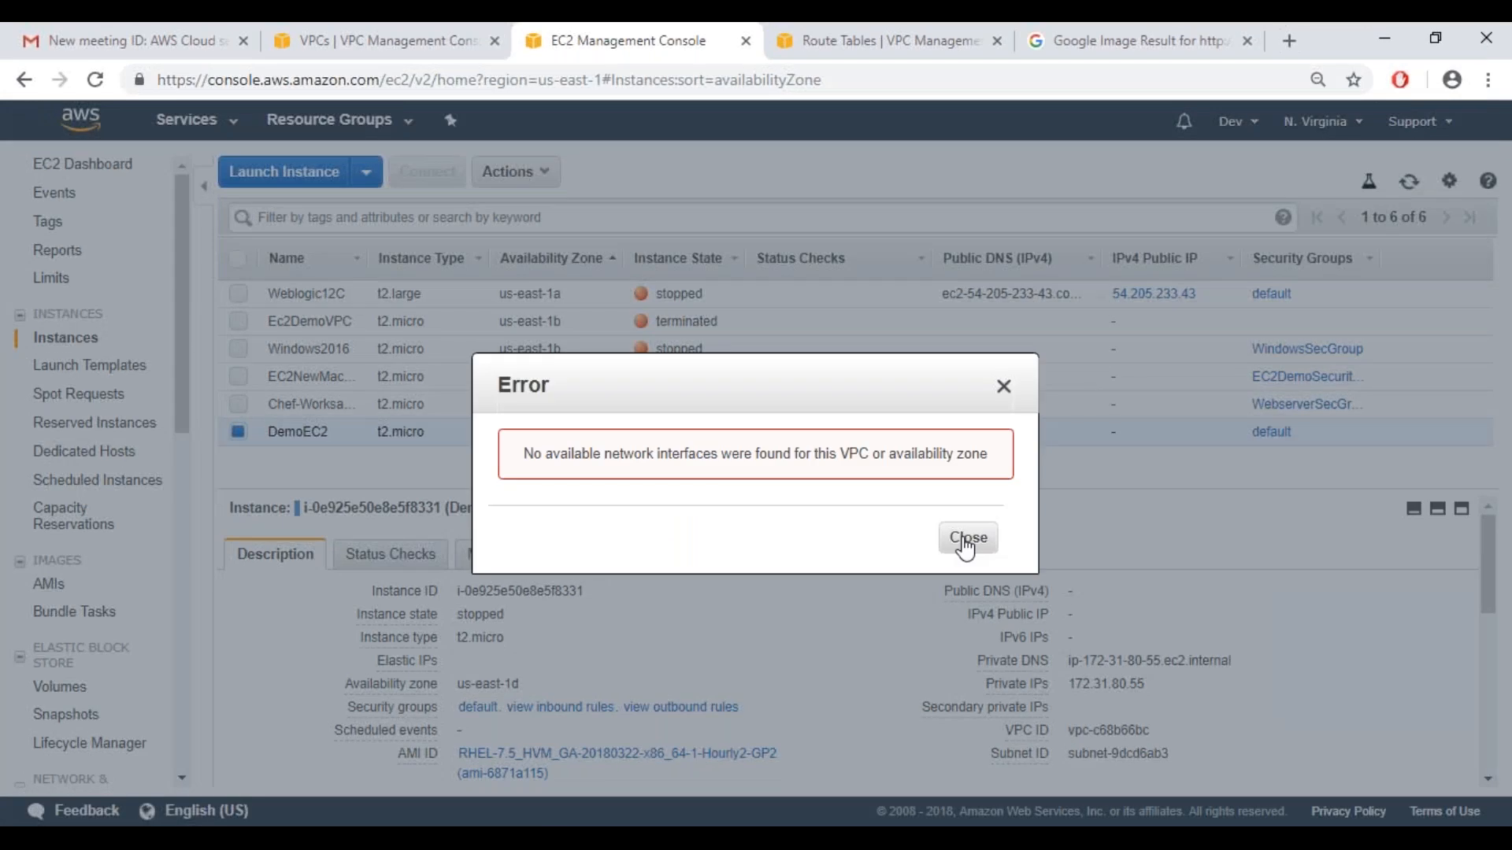
pyautogui.click(967, 539)
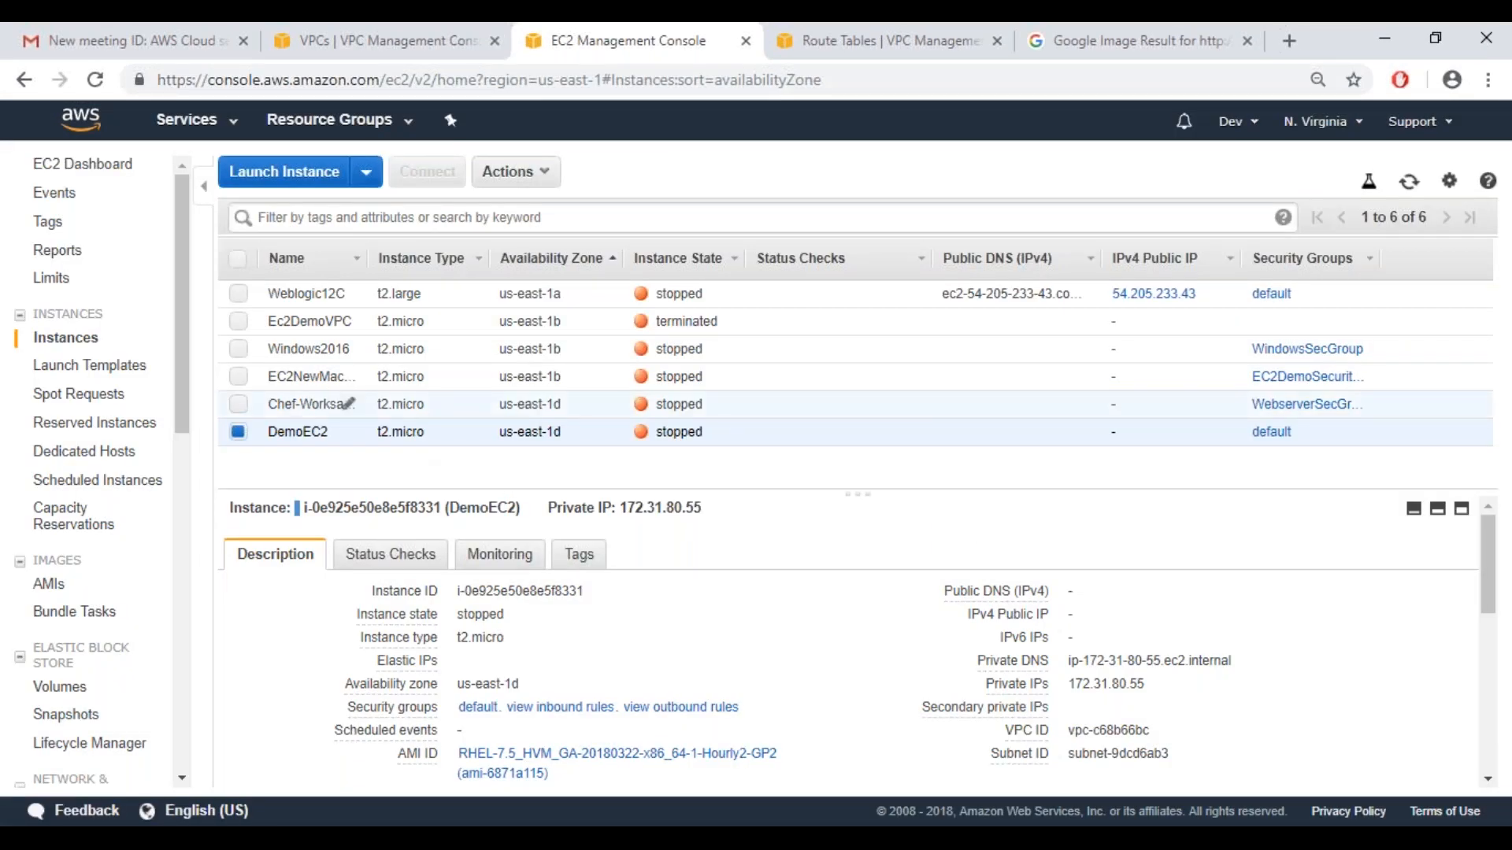
# Begin launching a new EC2 instance from the free-tier Amazon Linux 2 AMI (HVM) with instance type t2.micro
pyautogui.click(307, 186)
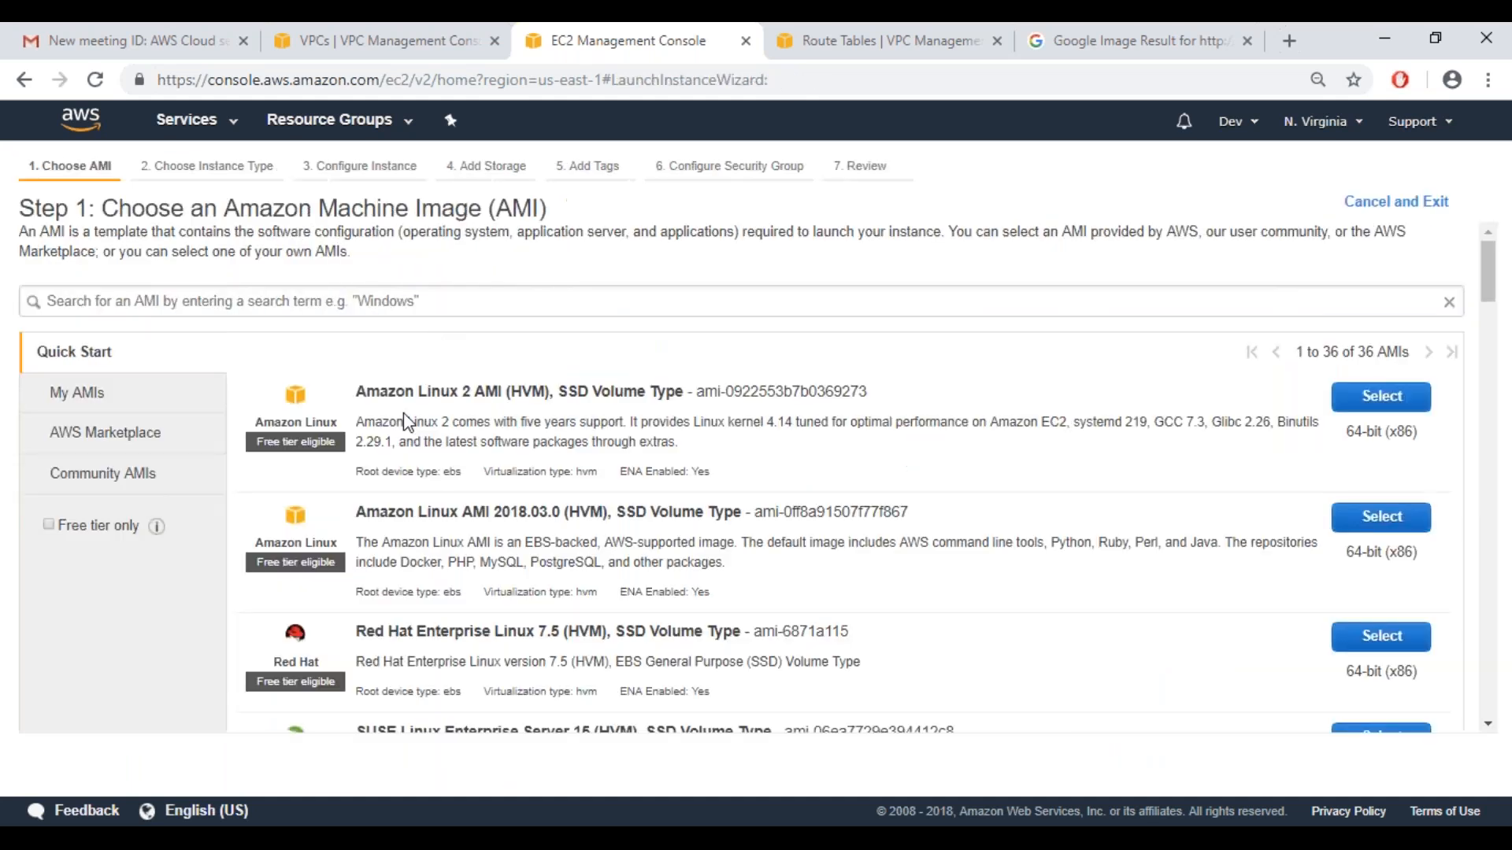
pyautogui.click(47, 525)
pyautogui.click(1370, 401)
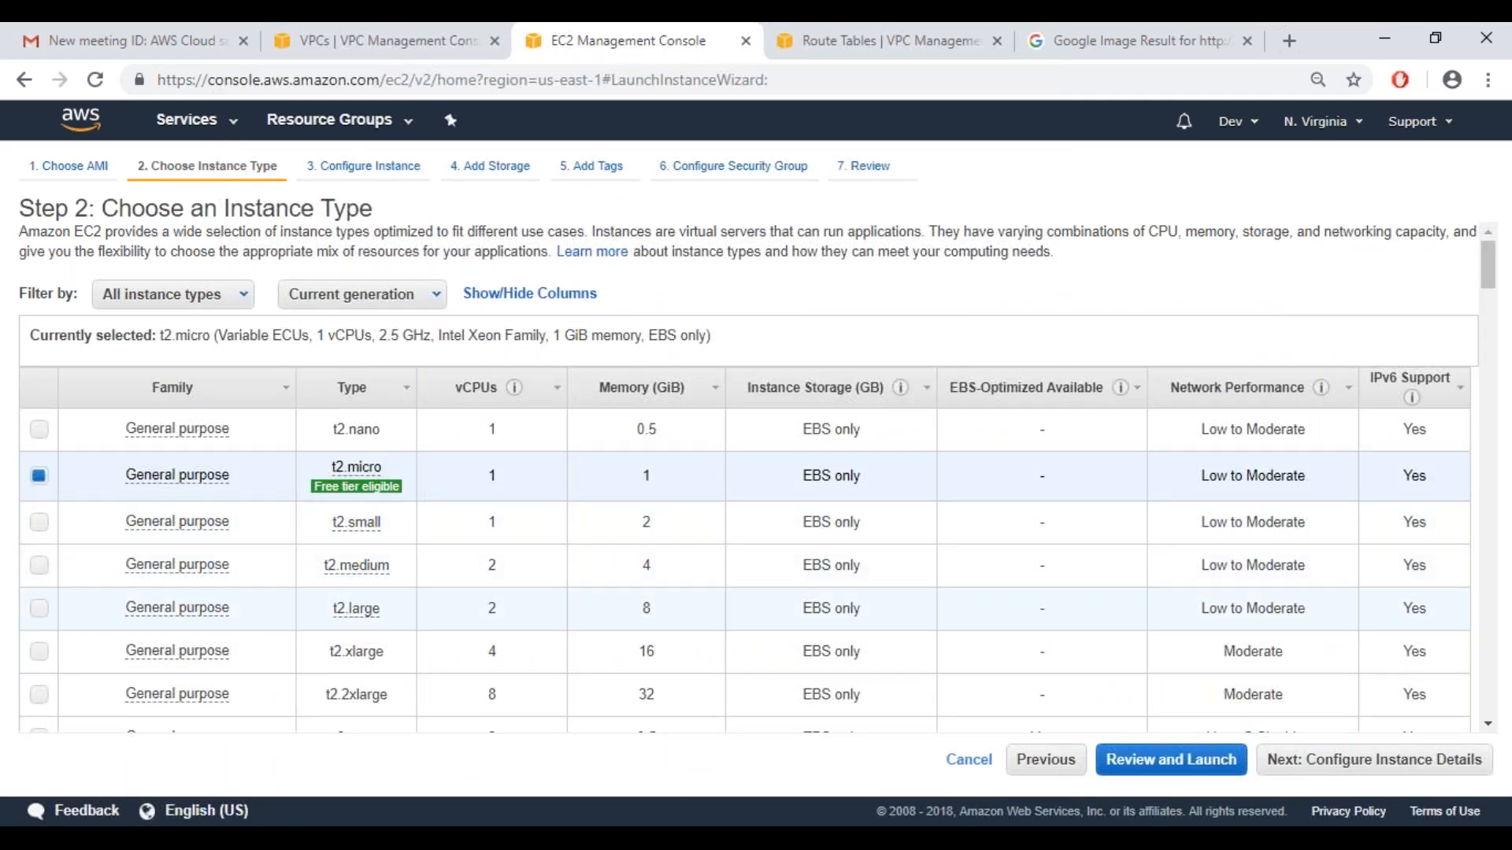
pyautogui.click(1321, 758)
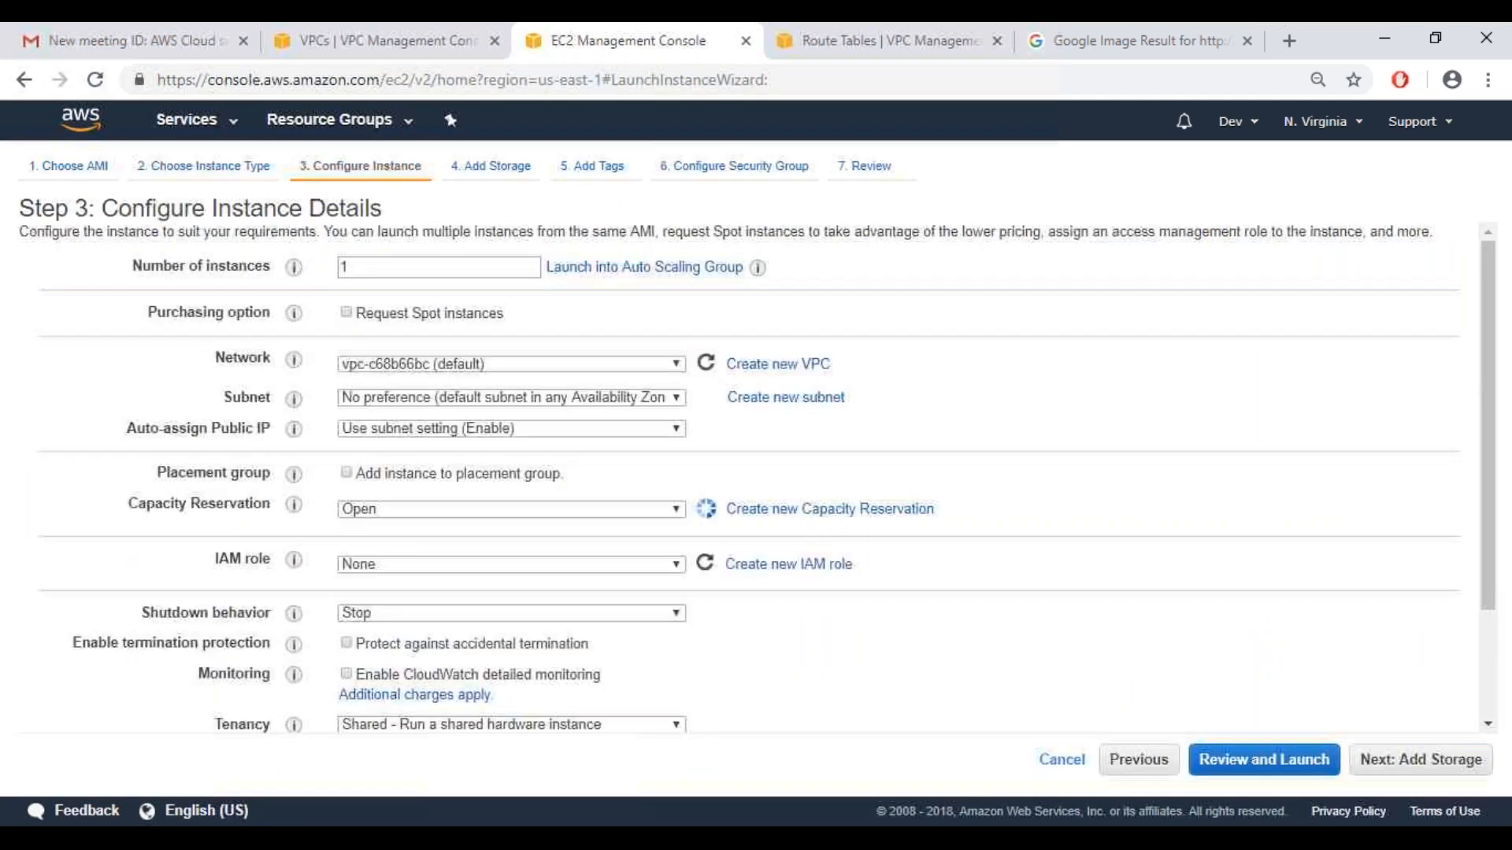
# Configure the instance network with VPC vpcDemo, subnet PublicVpcSub and auto-assign public IP enabled, keeping the other instance details at their defaults
pyautogui.click(491, 367)
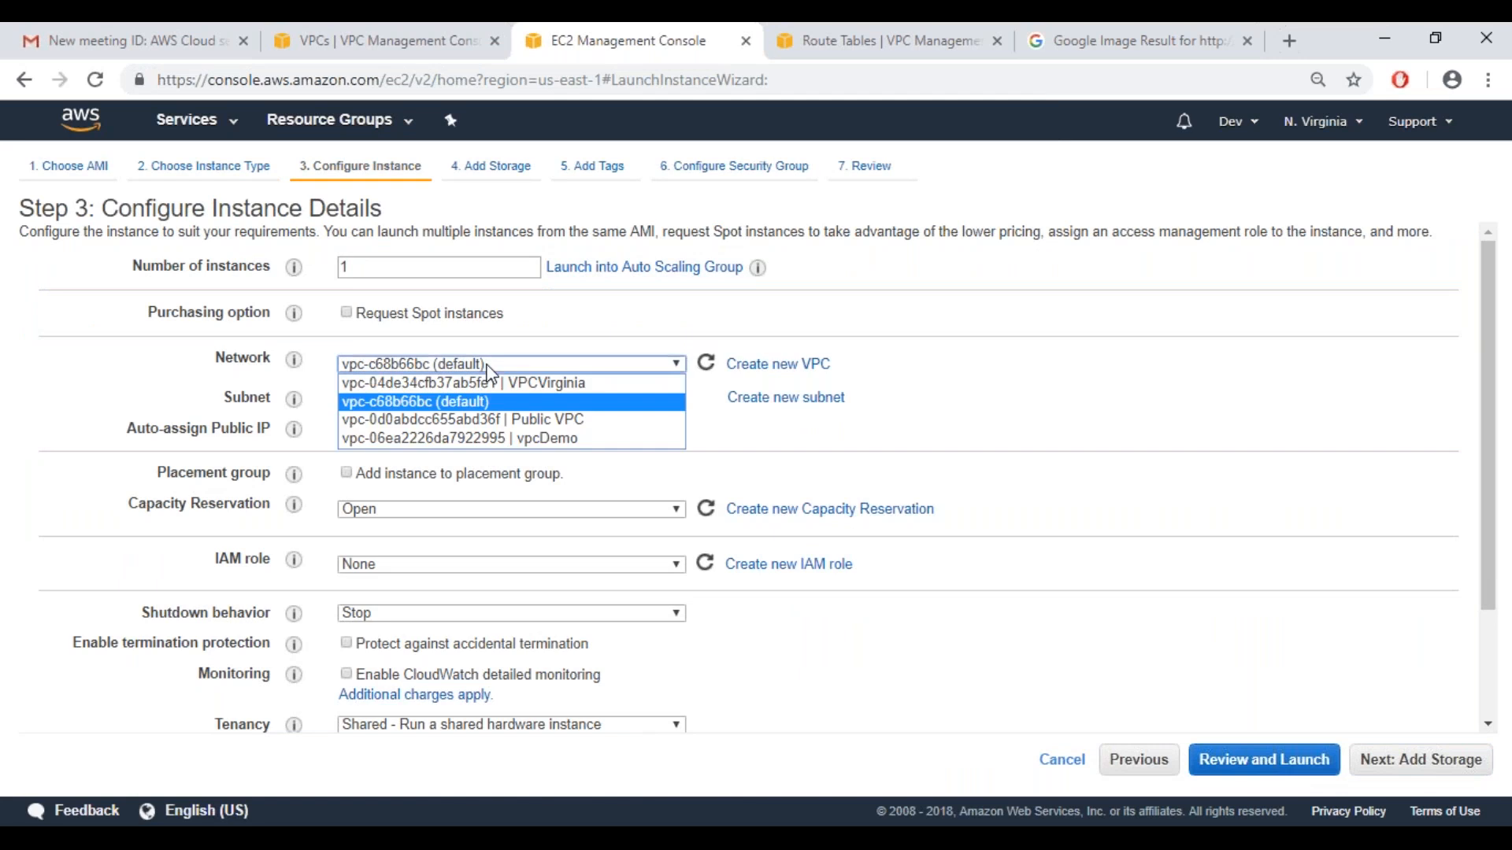
pyautogui.click(493, 440)
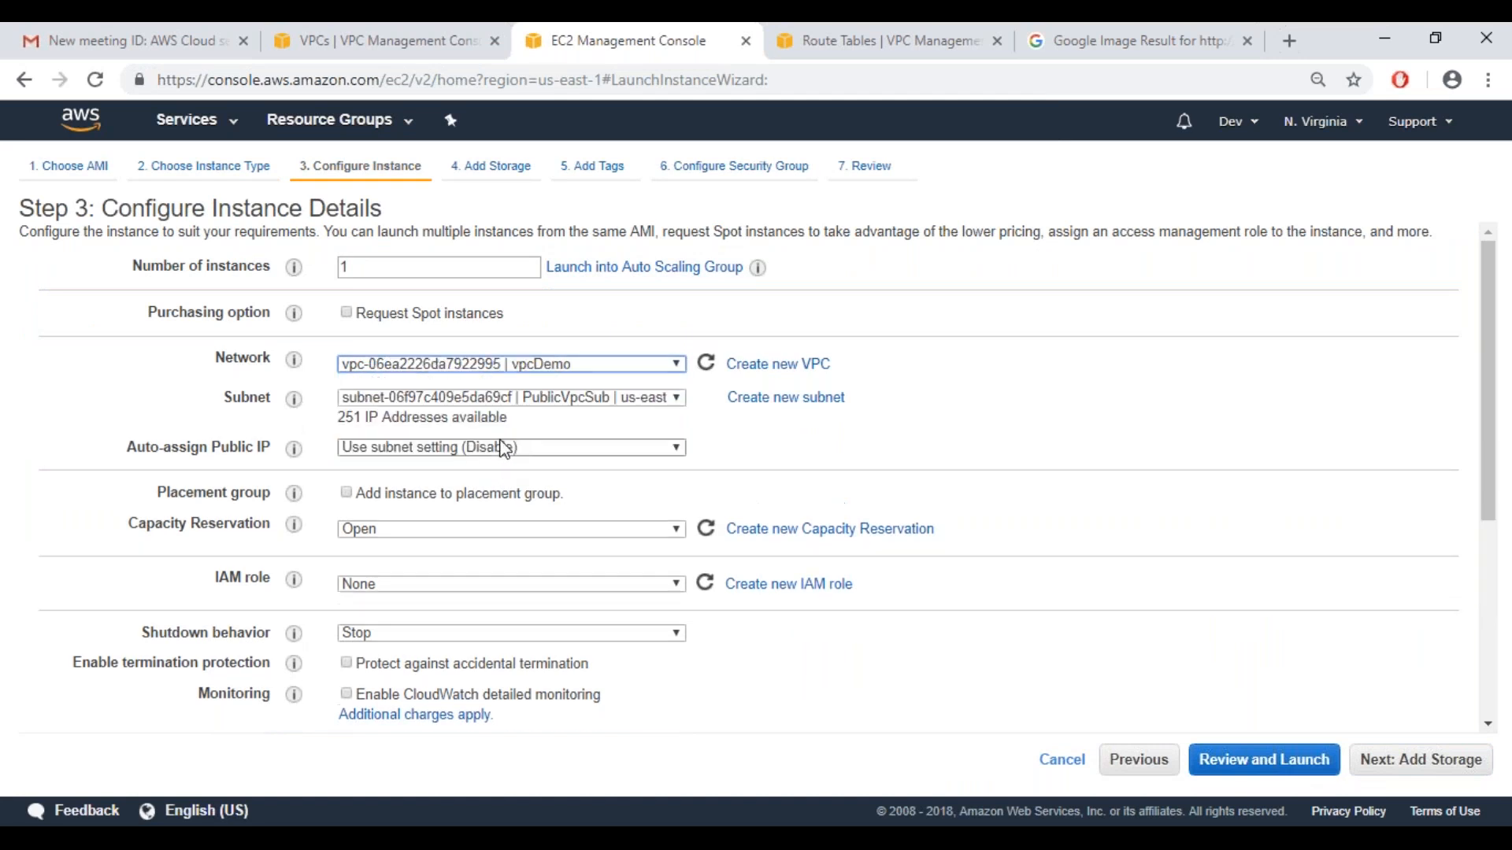
pyautogui.click(534, 400)
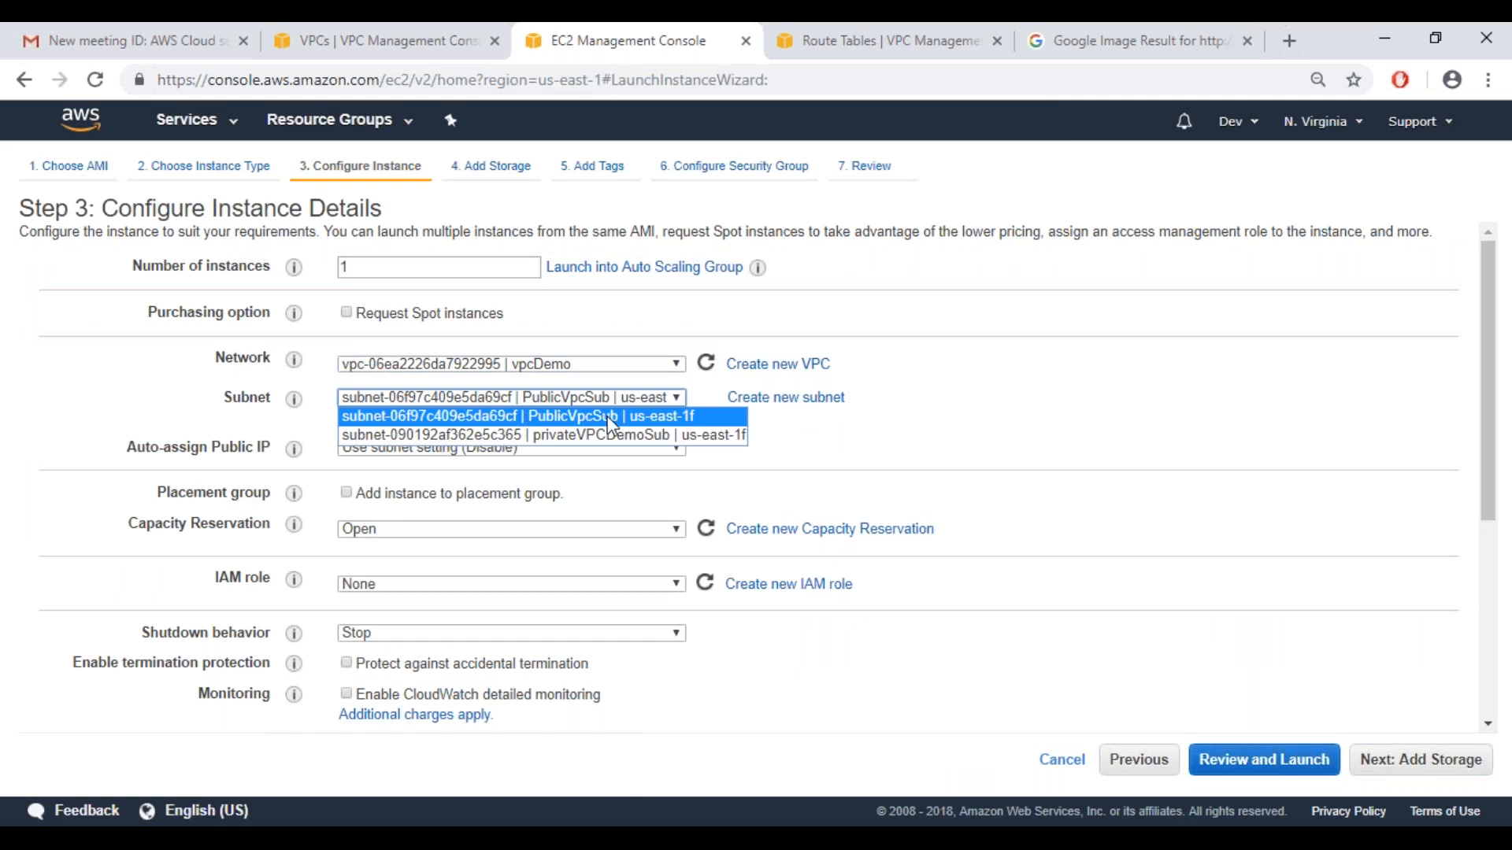
pyautogui.click(781, 463)
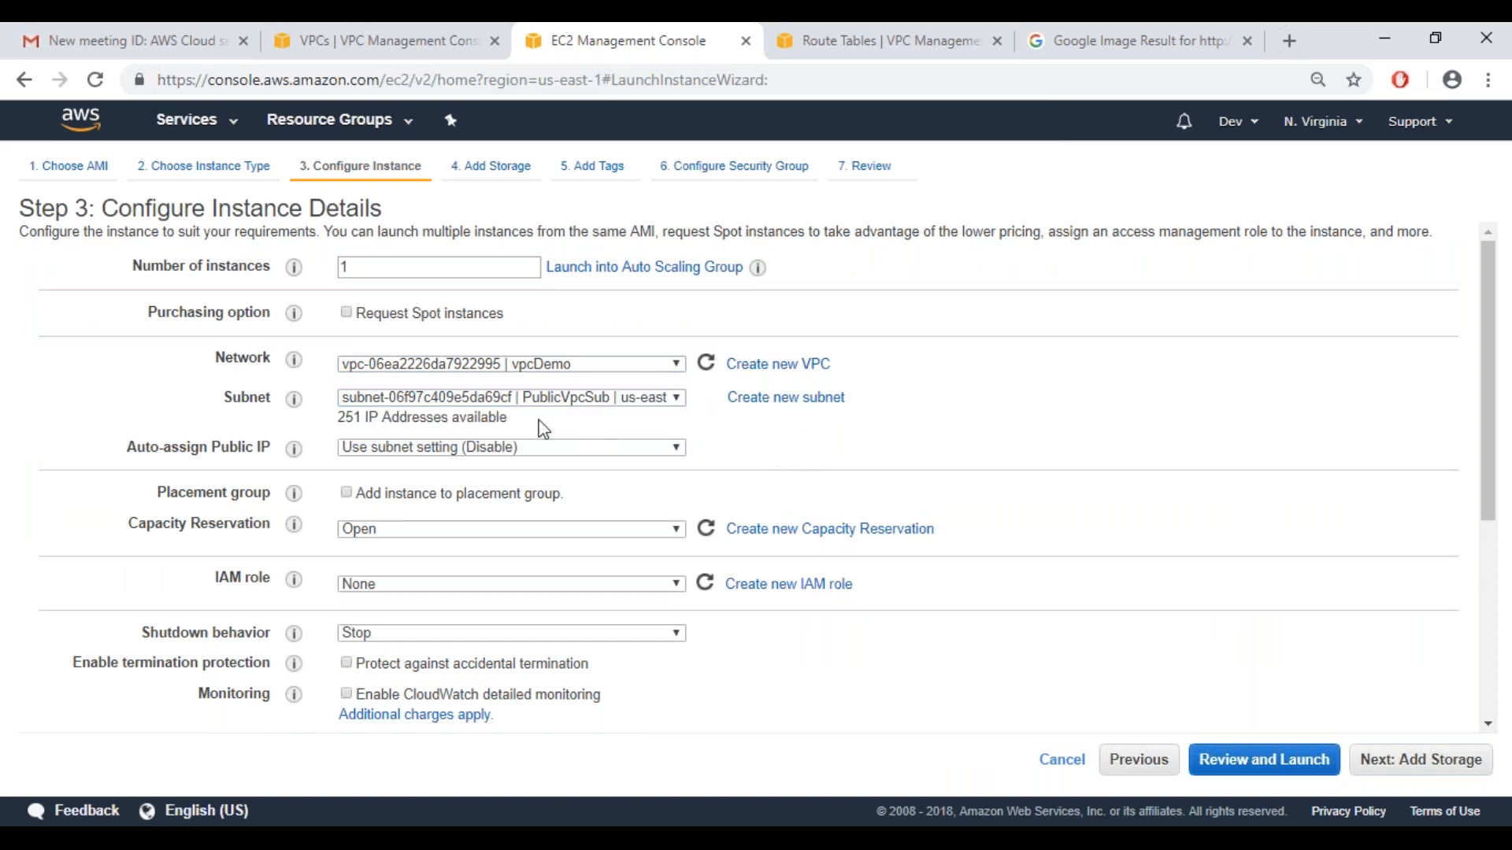
pyautogui.click(508, 449)
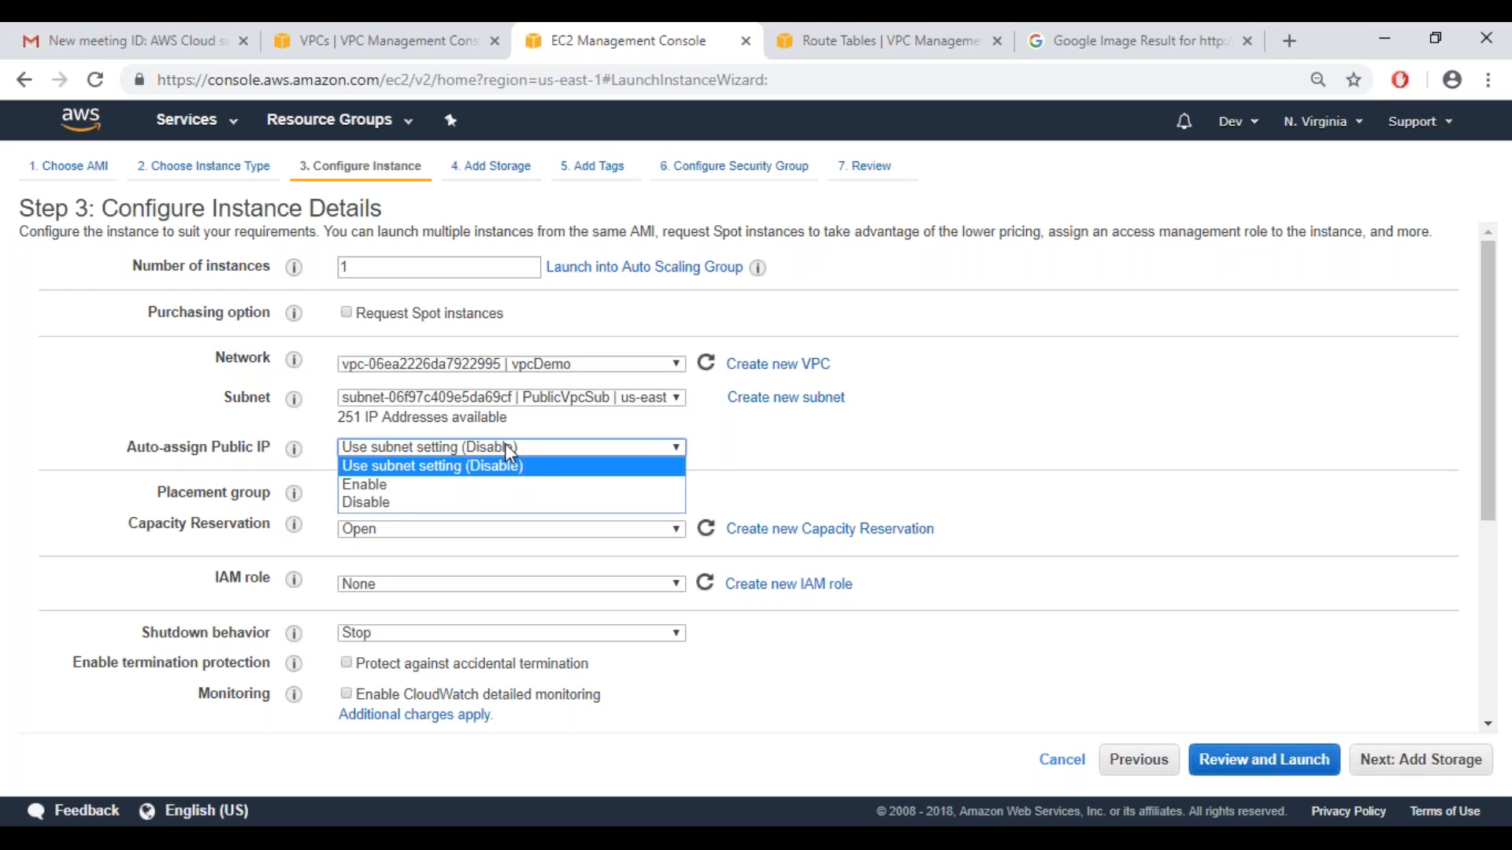
pyautogui.click(480, 485)
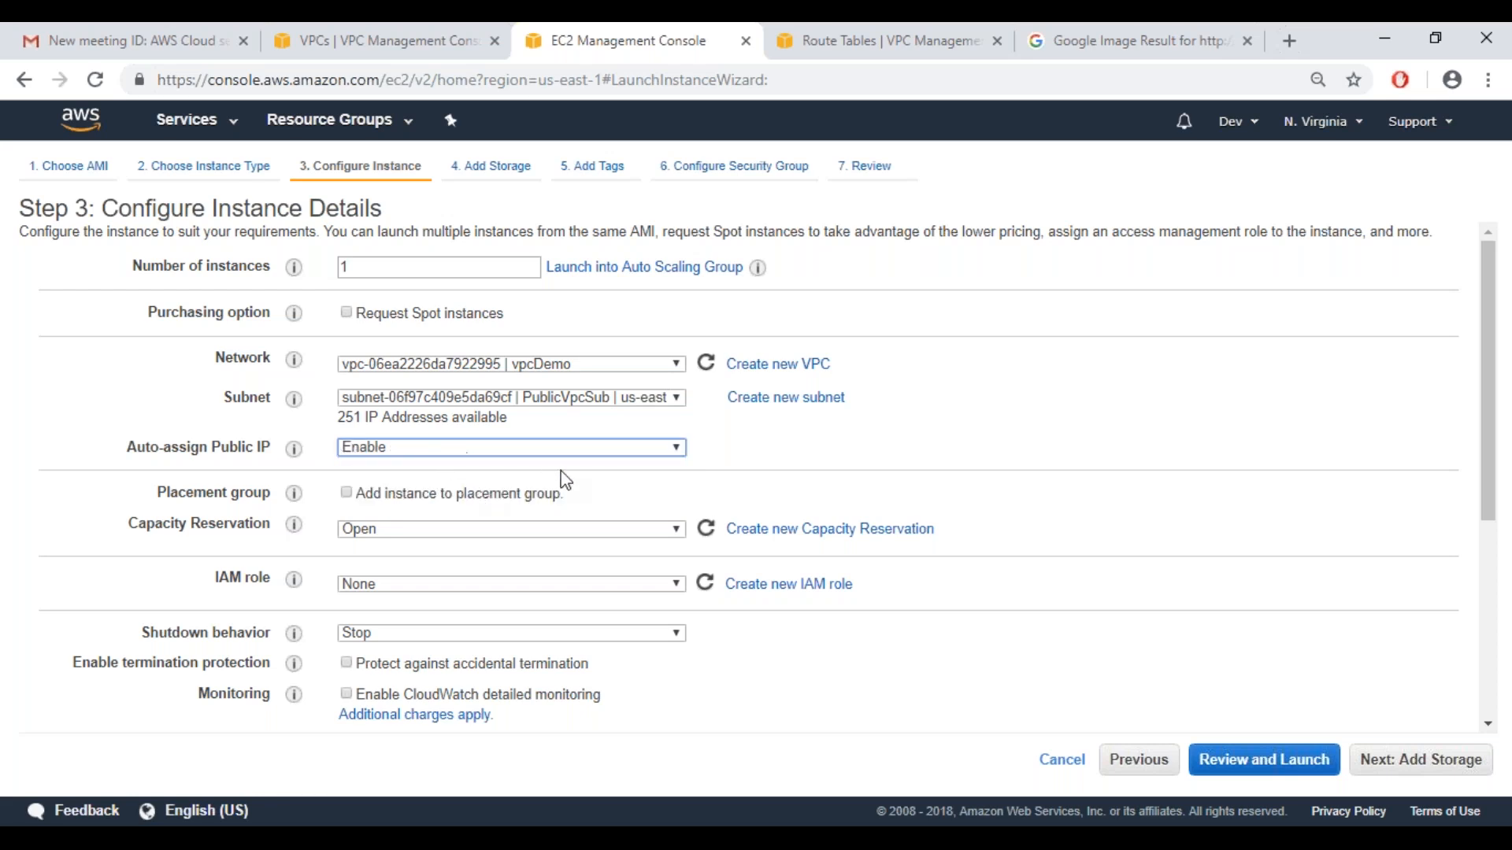
pyautogui.click(492, 539)
pyautogui.click(699, 502)
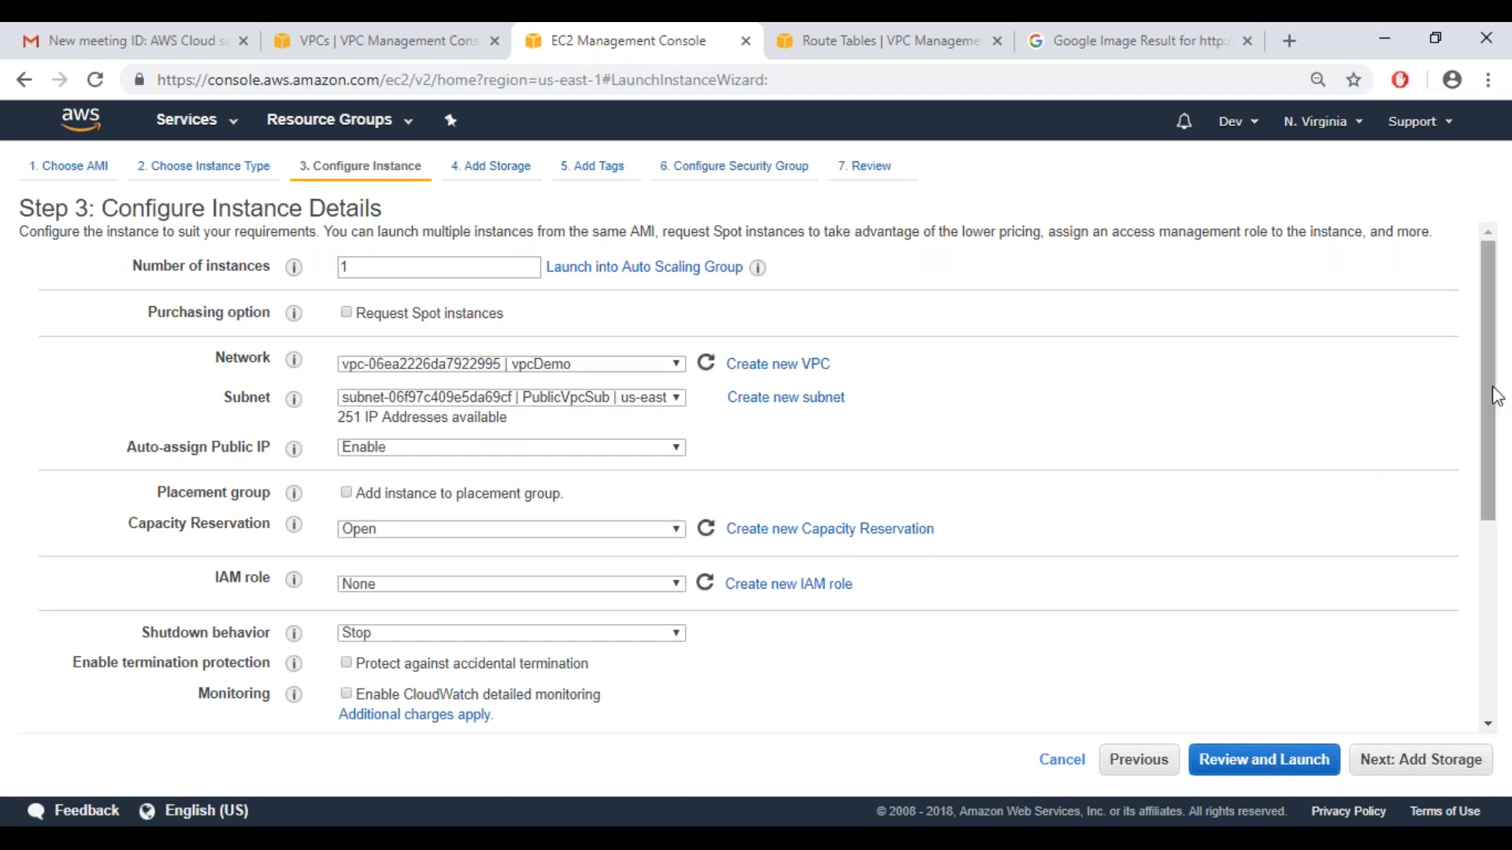
pyautogui.moveTo(1497, 420); pyautogui.dragTo(1497, 610)
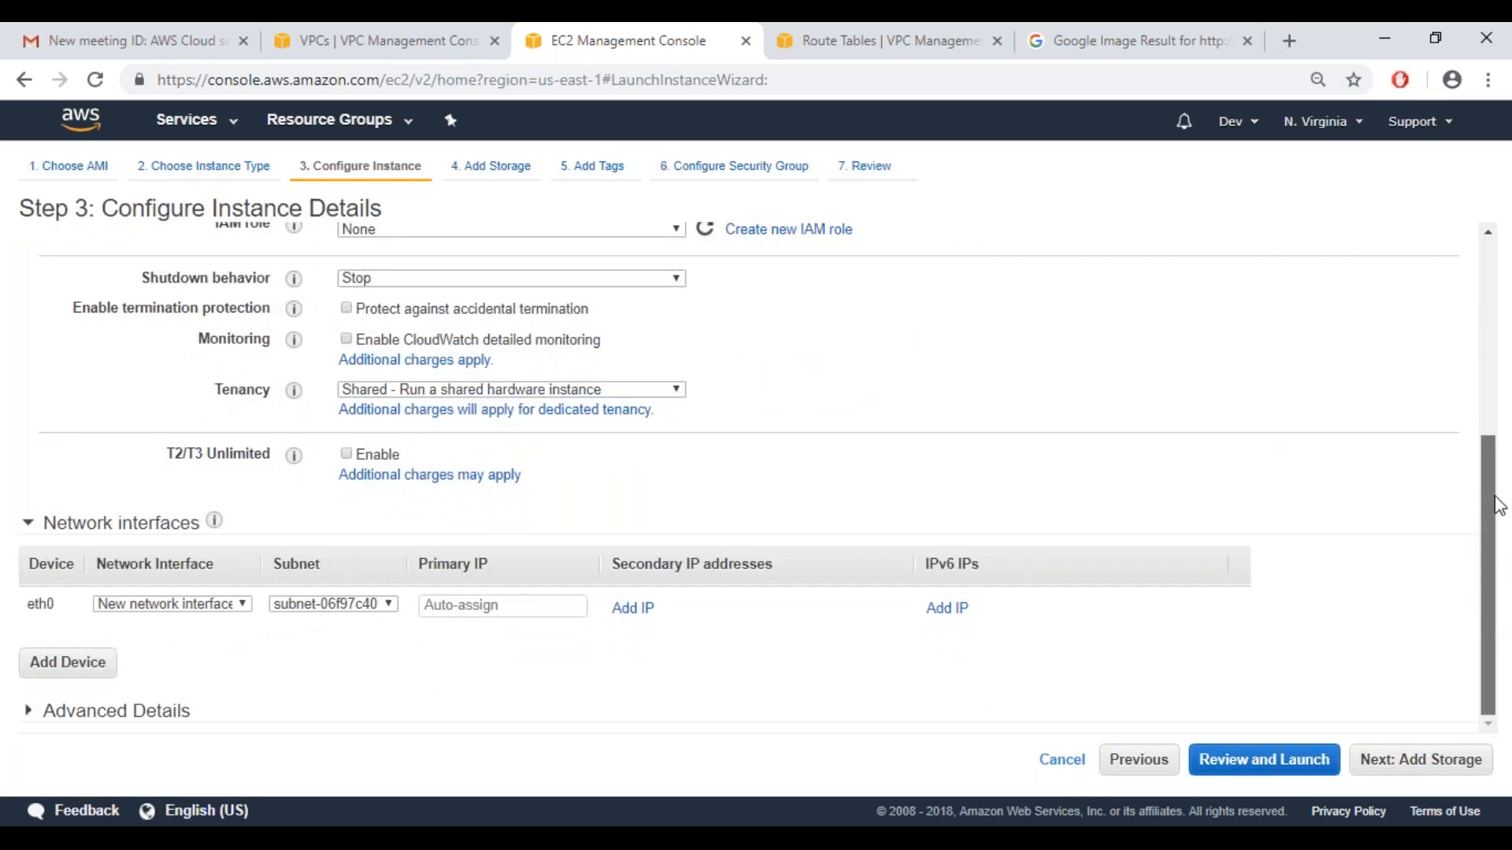
pyautogui.moveTo(1499, 506); pyautogui.dragTo(1502, 471)
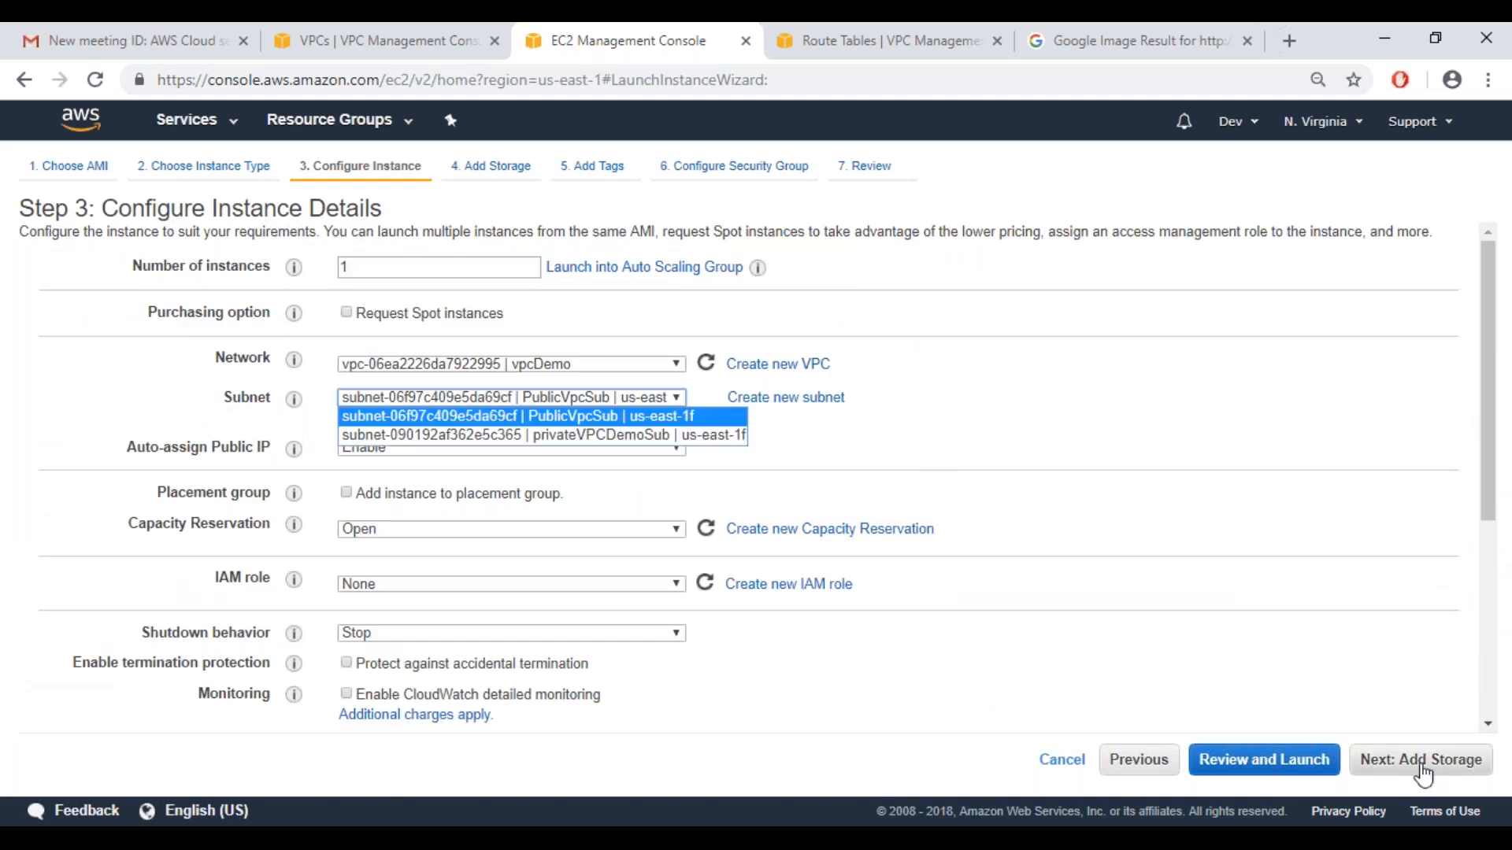
# Keep the default storage and tag the instance with key Name and value EC2VpcDemo
pyautogui.click(1421, 767)
pyautogui.click(1424, 775)
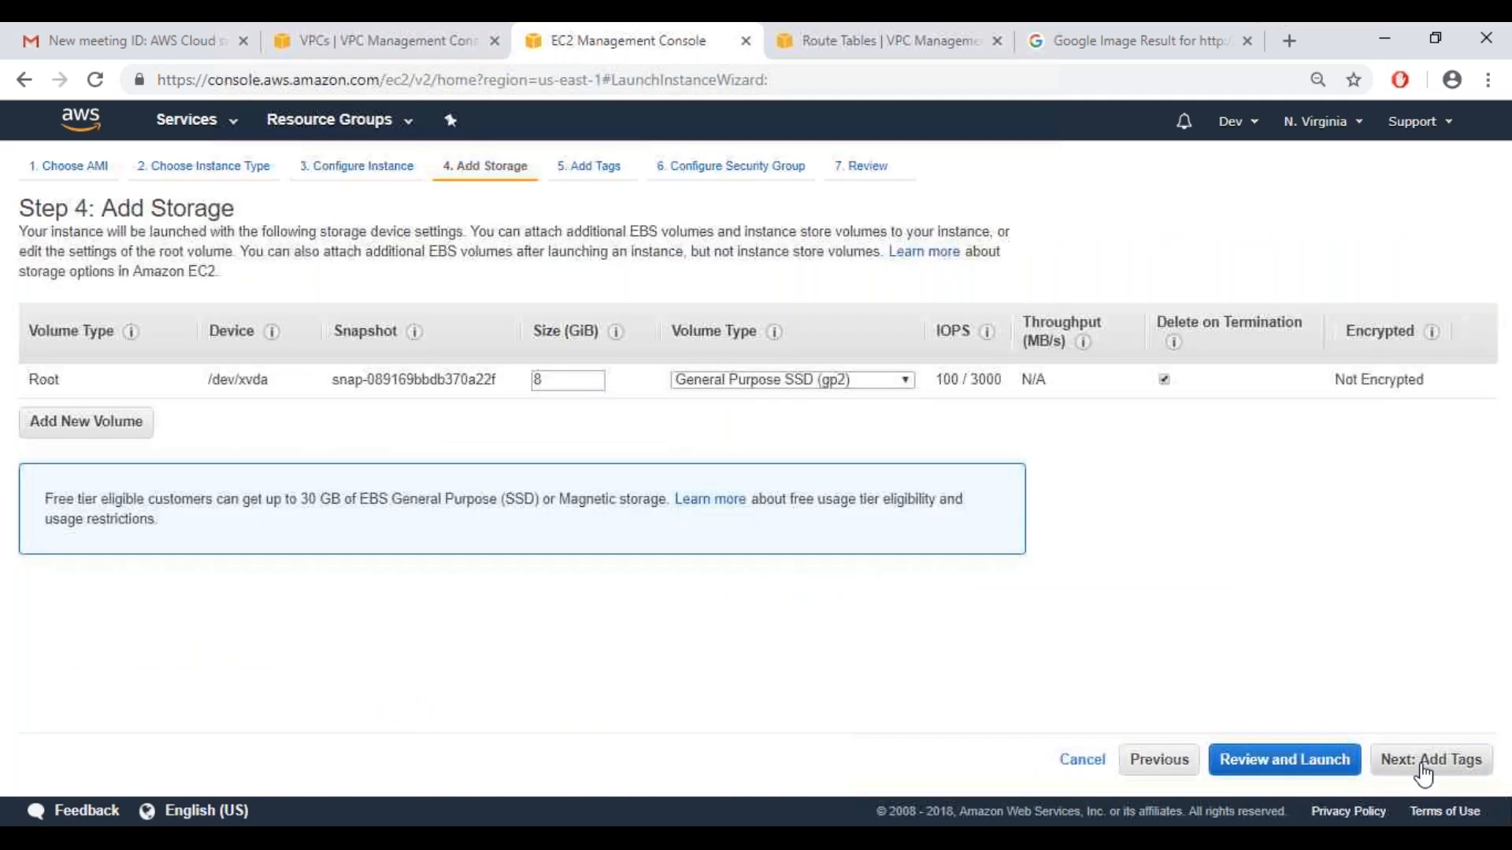
pyautogui.click(1424, 776)
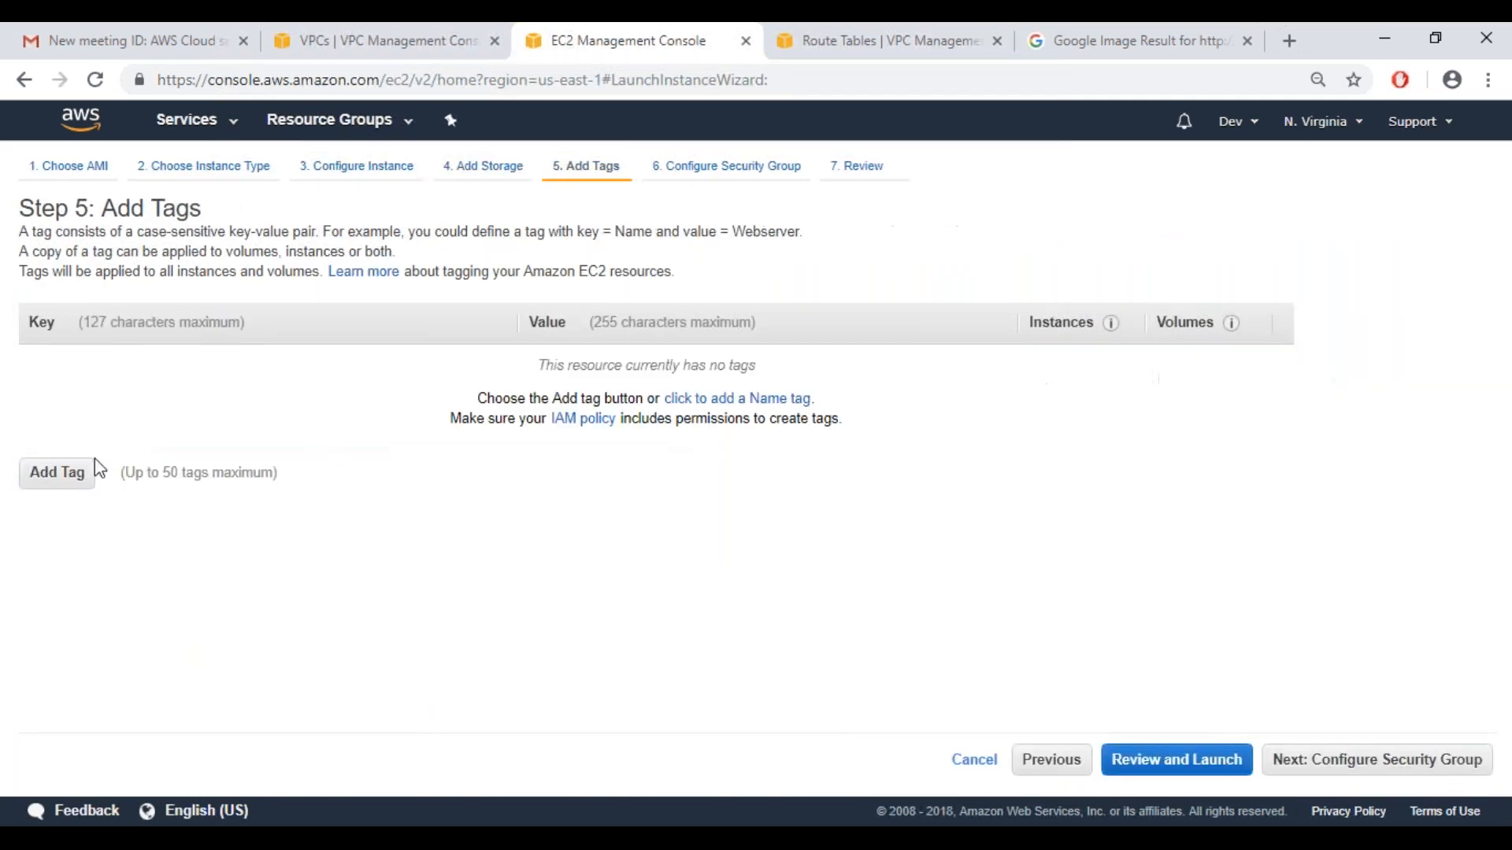
pyautogui.click(65, 486)
pyautogui.write('Name')
pyautogui.press('Tab')
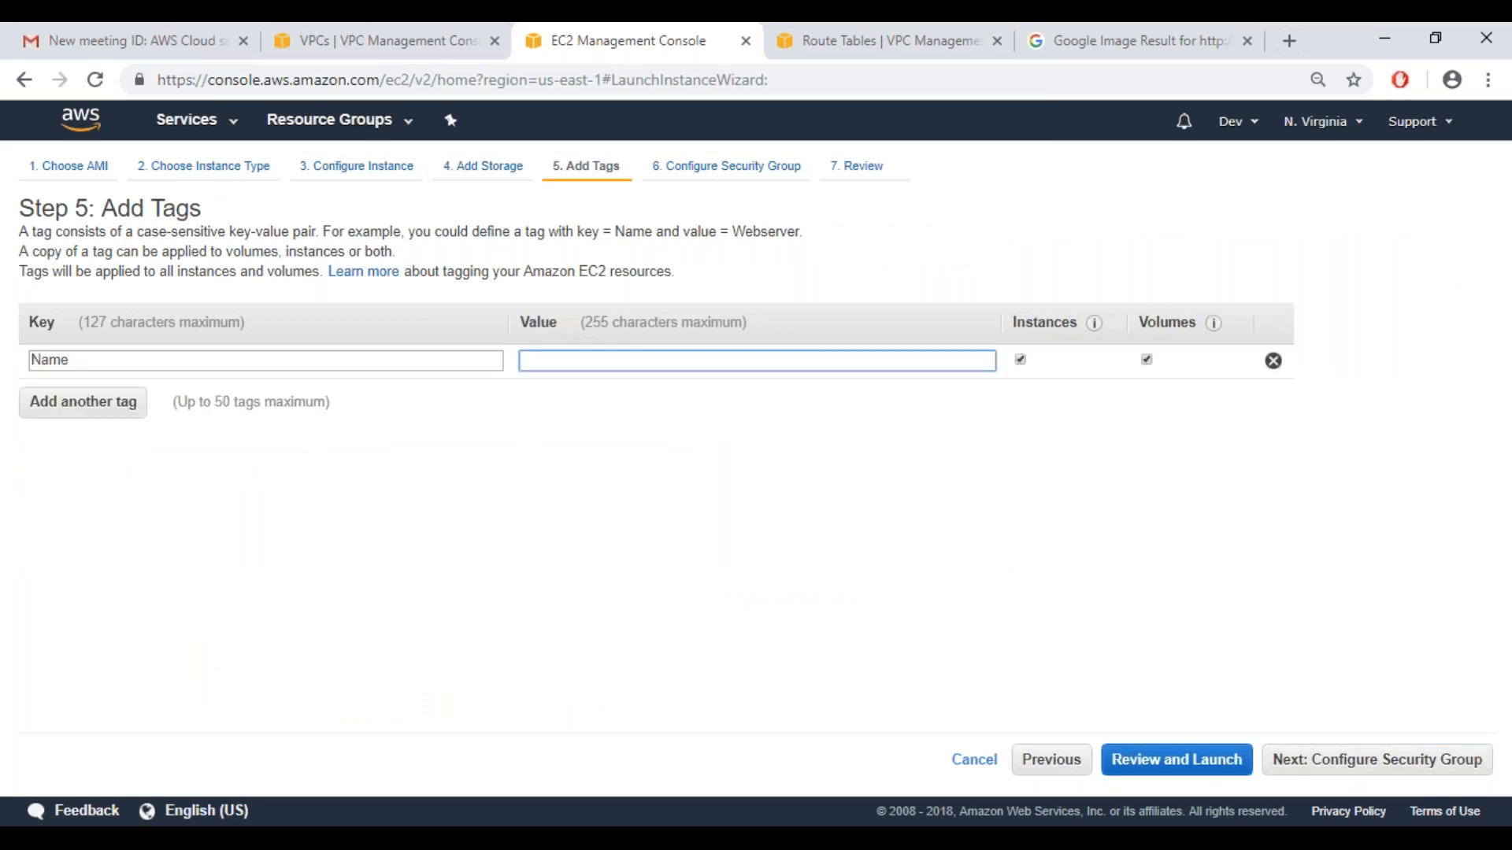
pyautogui.write('EC')
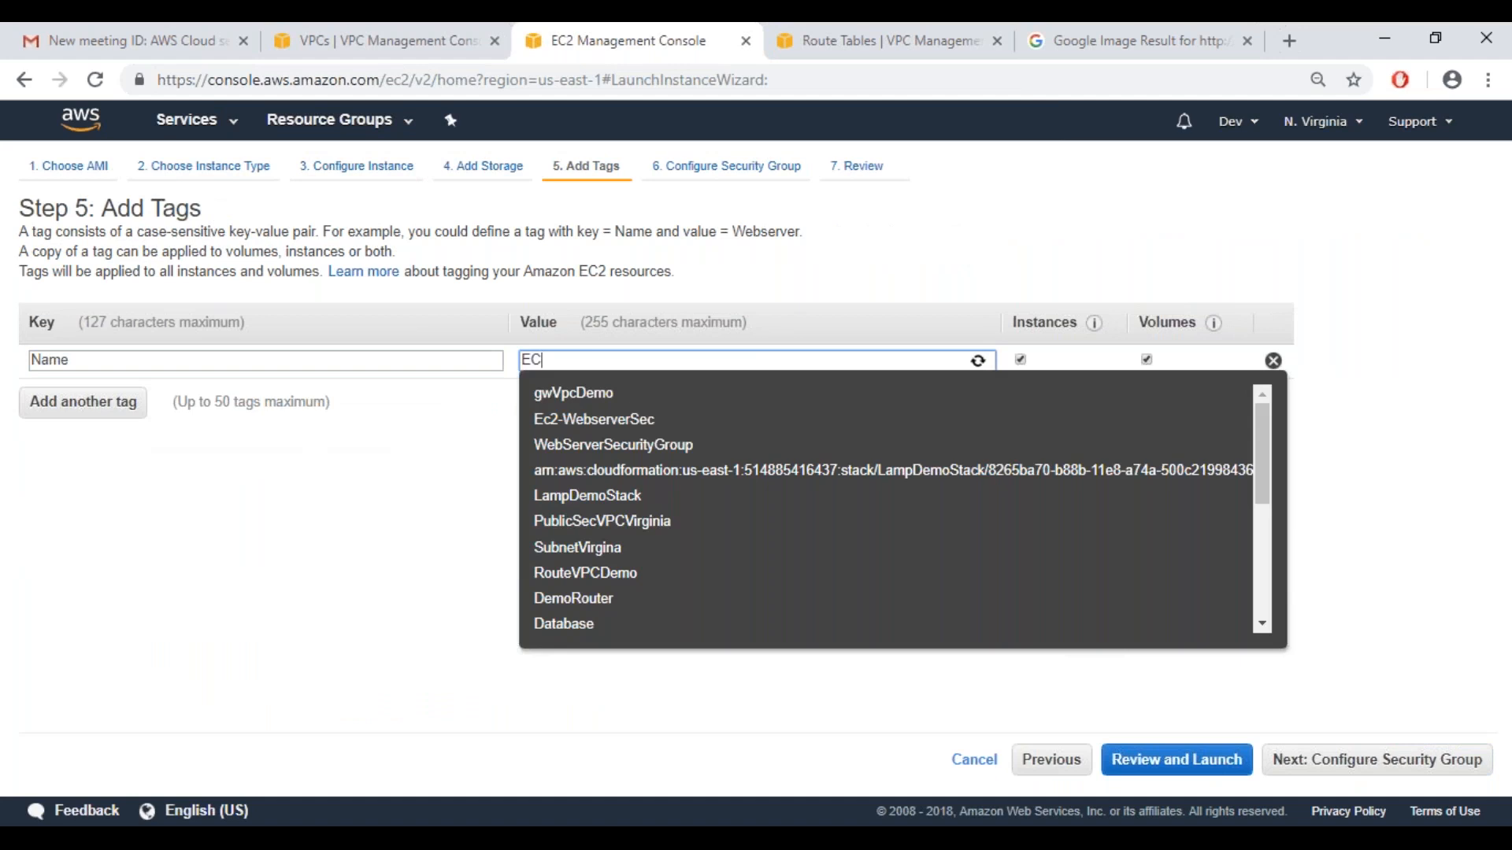
pyautogui.write('2VpcDemo')
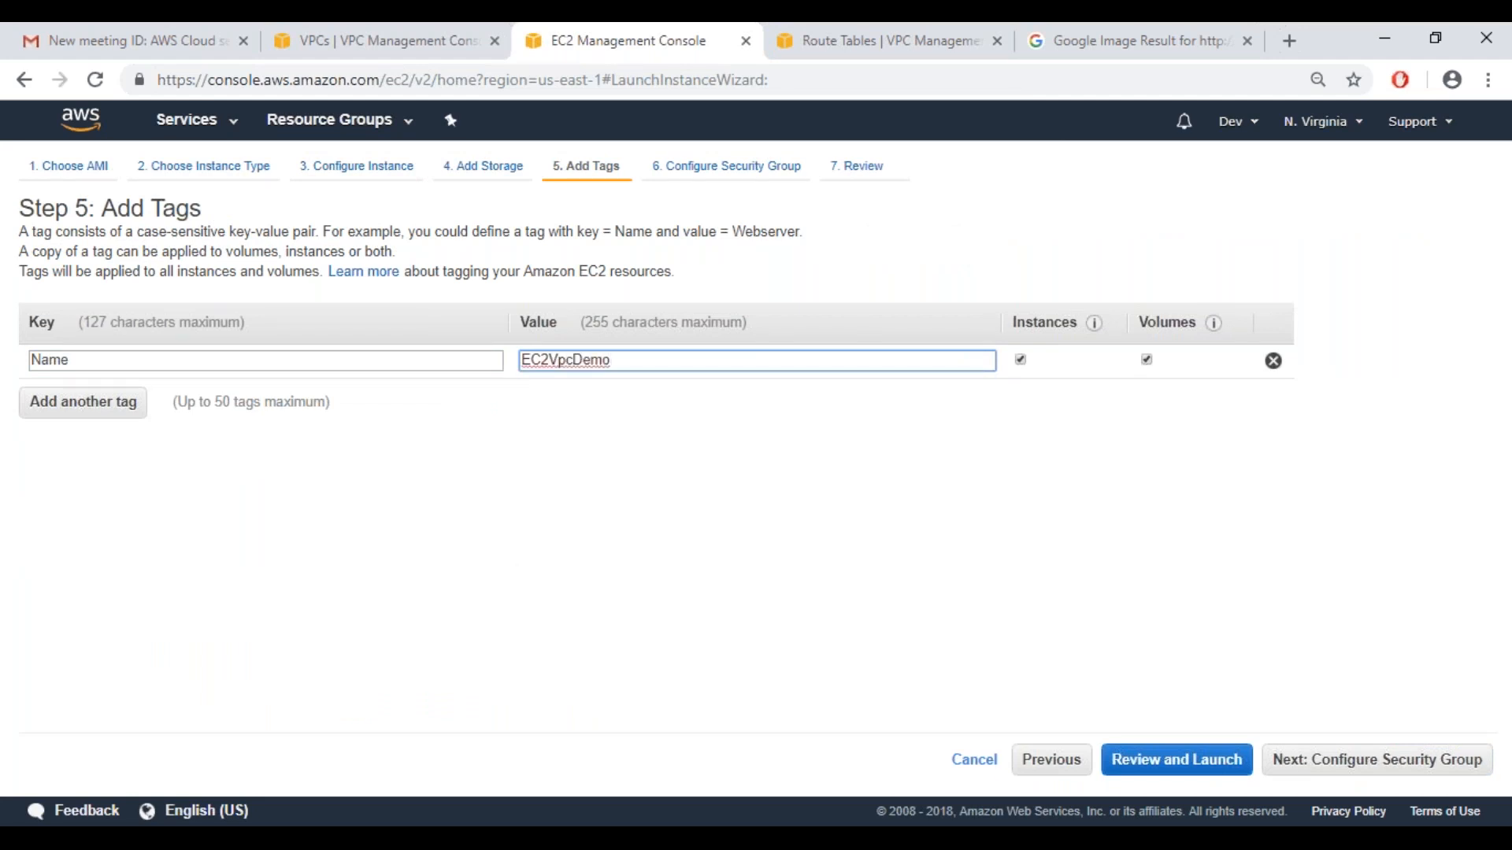
# Assign the existing default VPC security group to the instance
pyautogui.click(1330, 762)
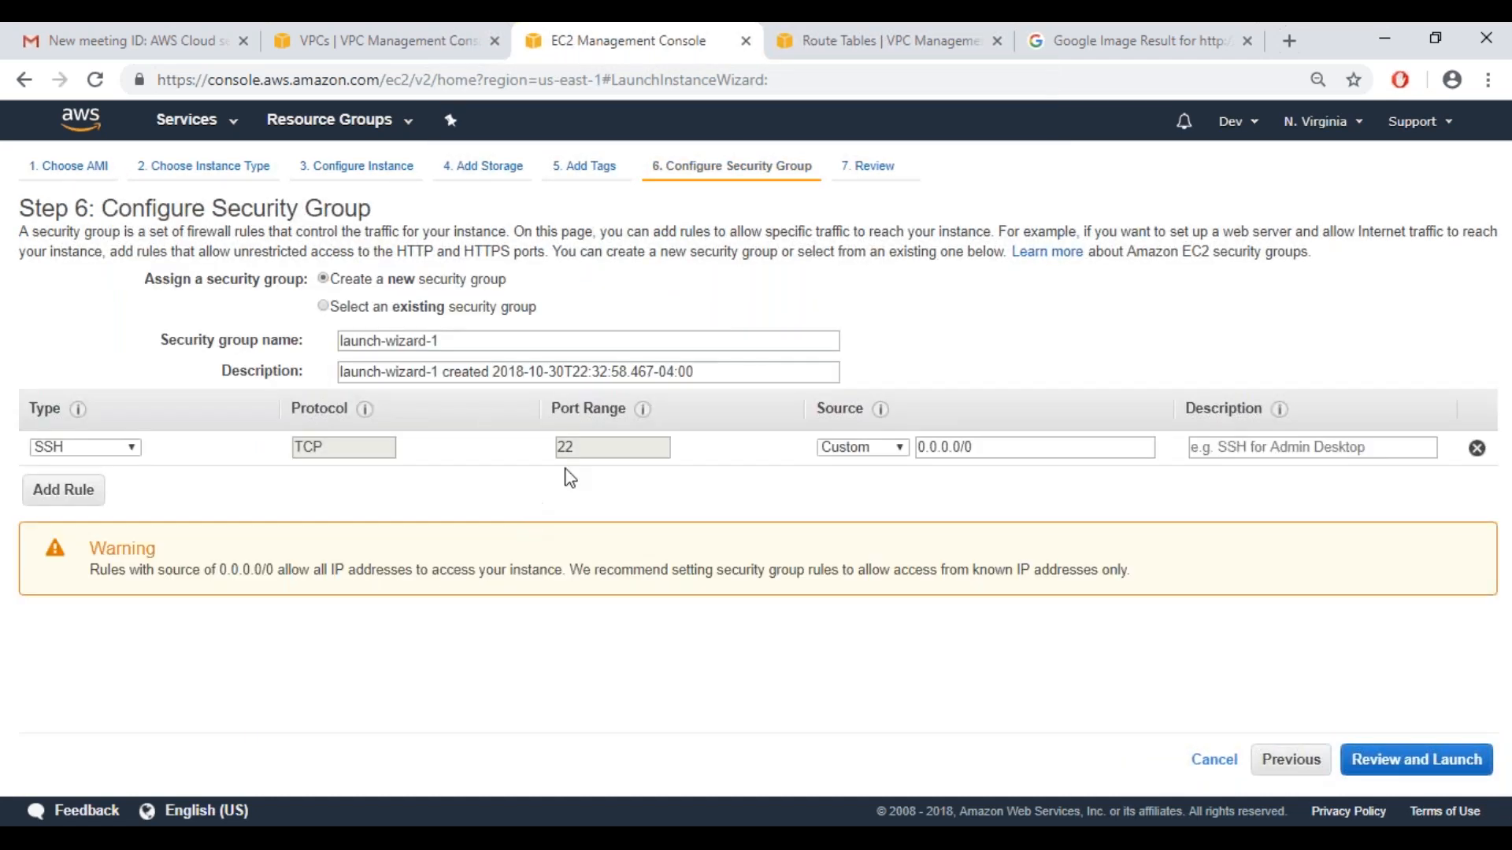
pyautogui.click(324, 307)
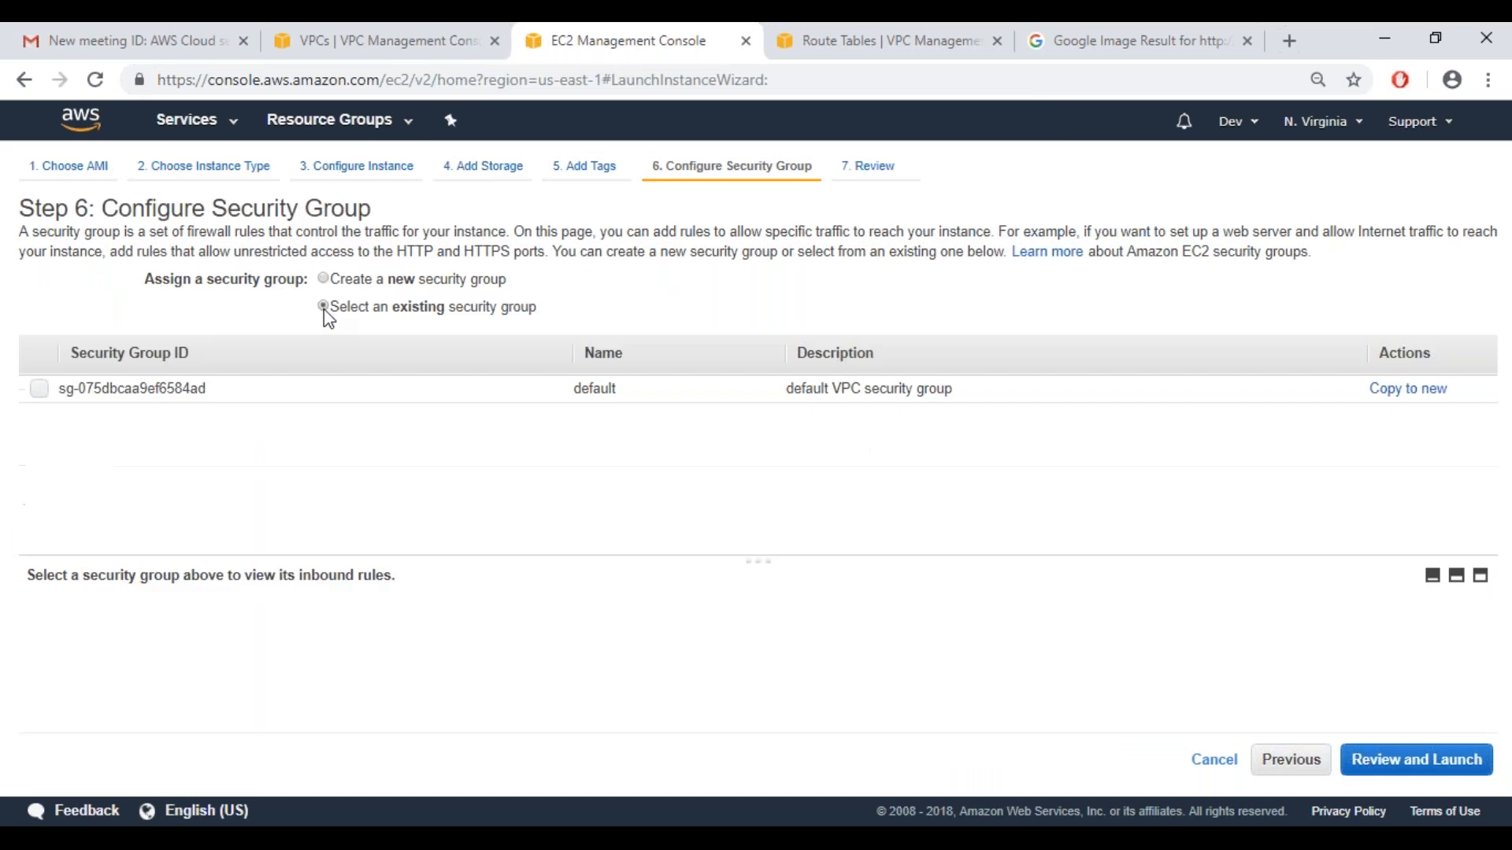
pyautogui.click(33, 398)
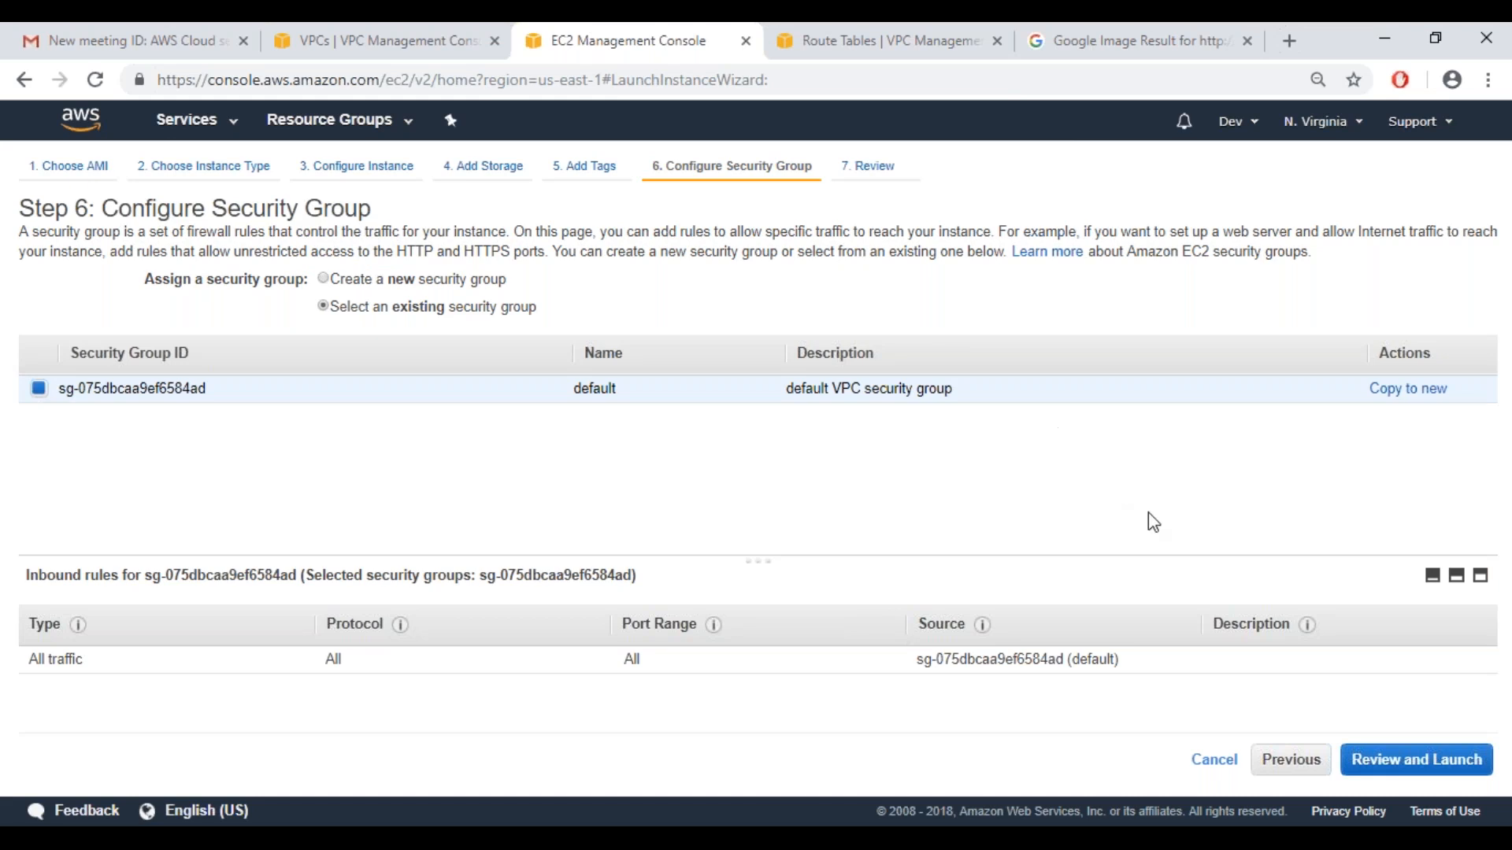
# Review and launch the instance with the existing Weblogic key pair, acknowledging access to its private key file
pyautogui.click(1417, 761)
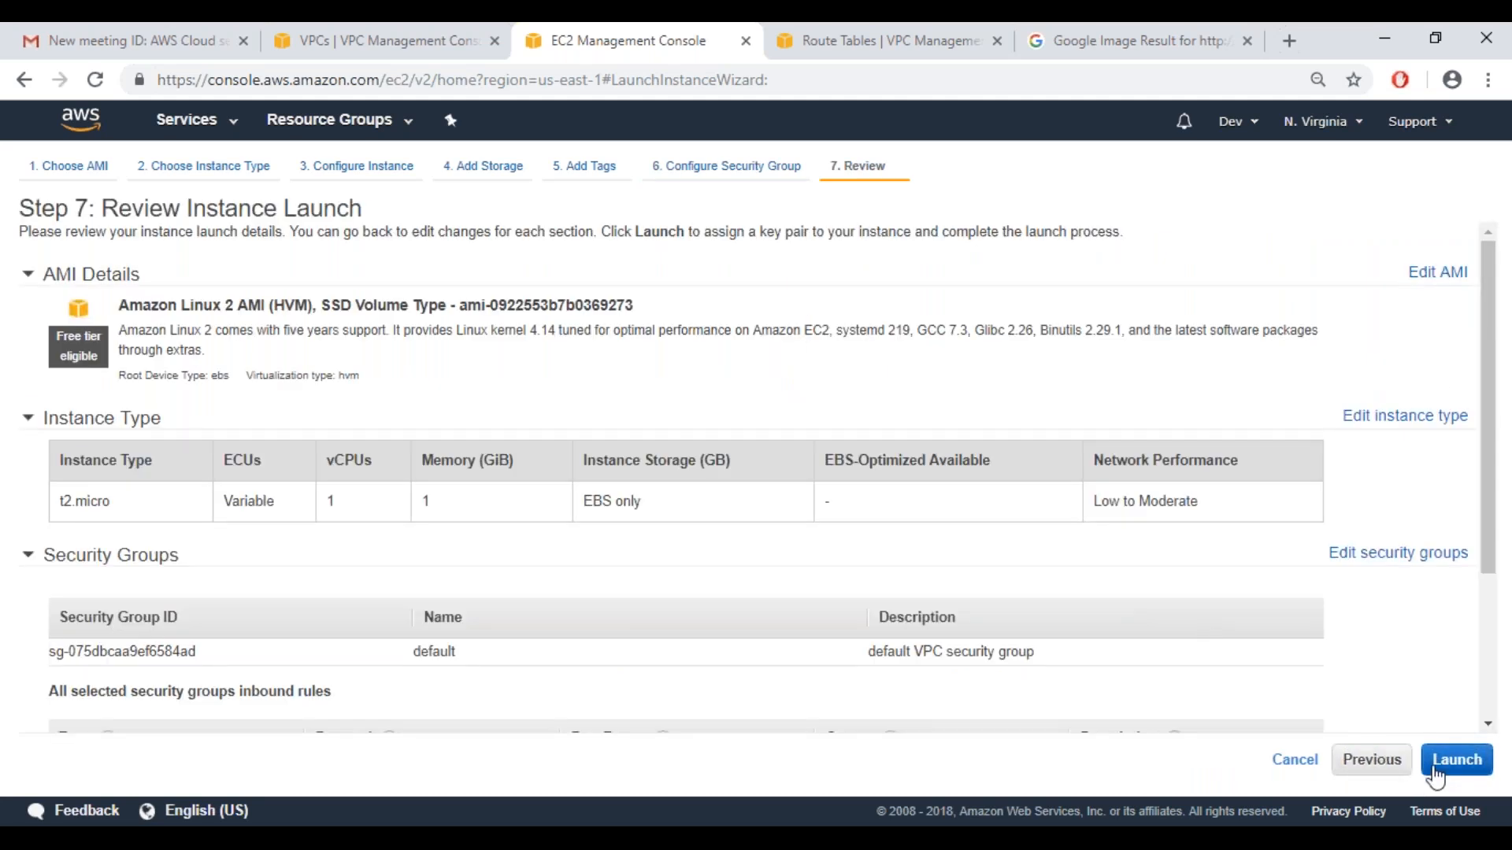
pyautogui.click(1457, 760)
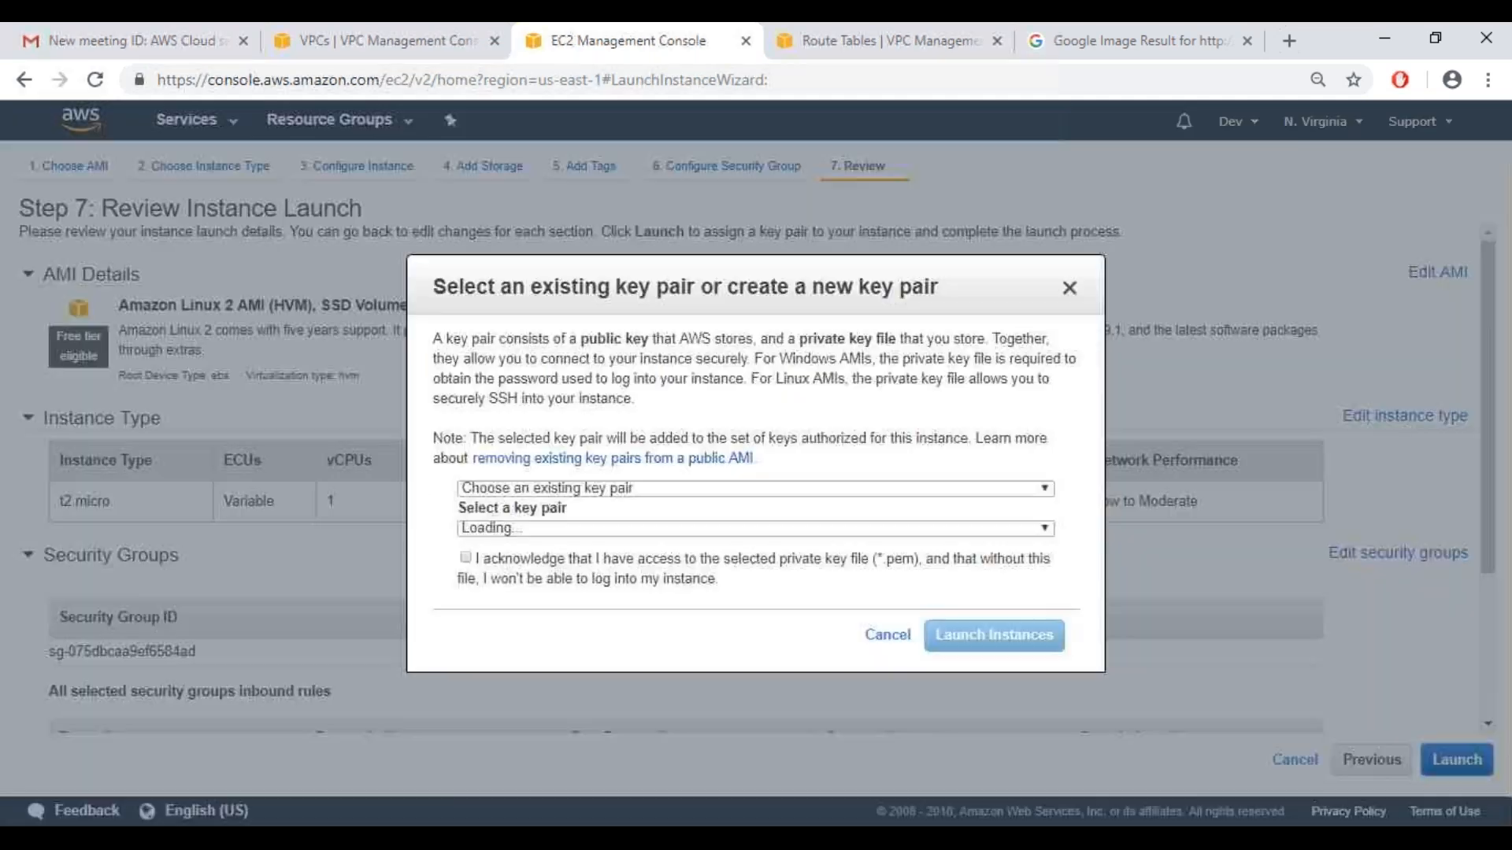
pyautogui.click(466, 558)
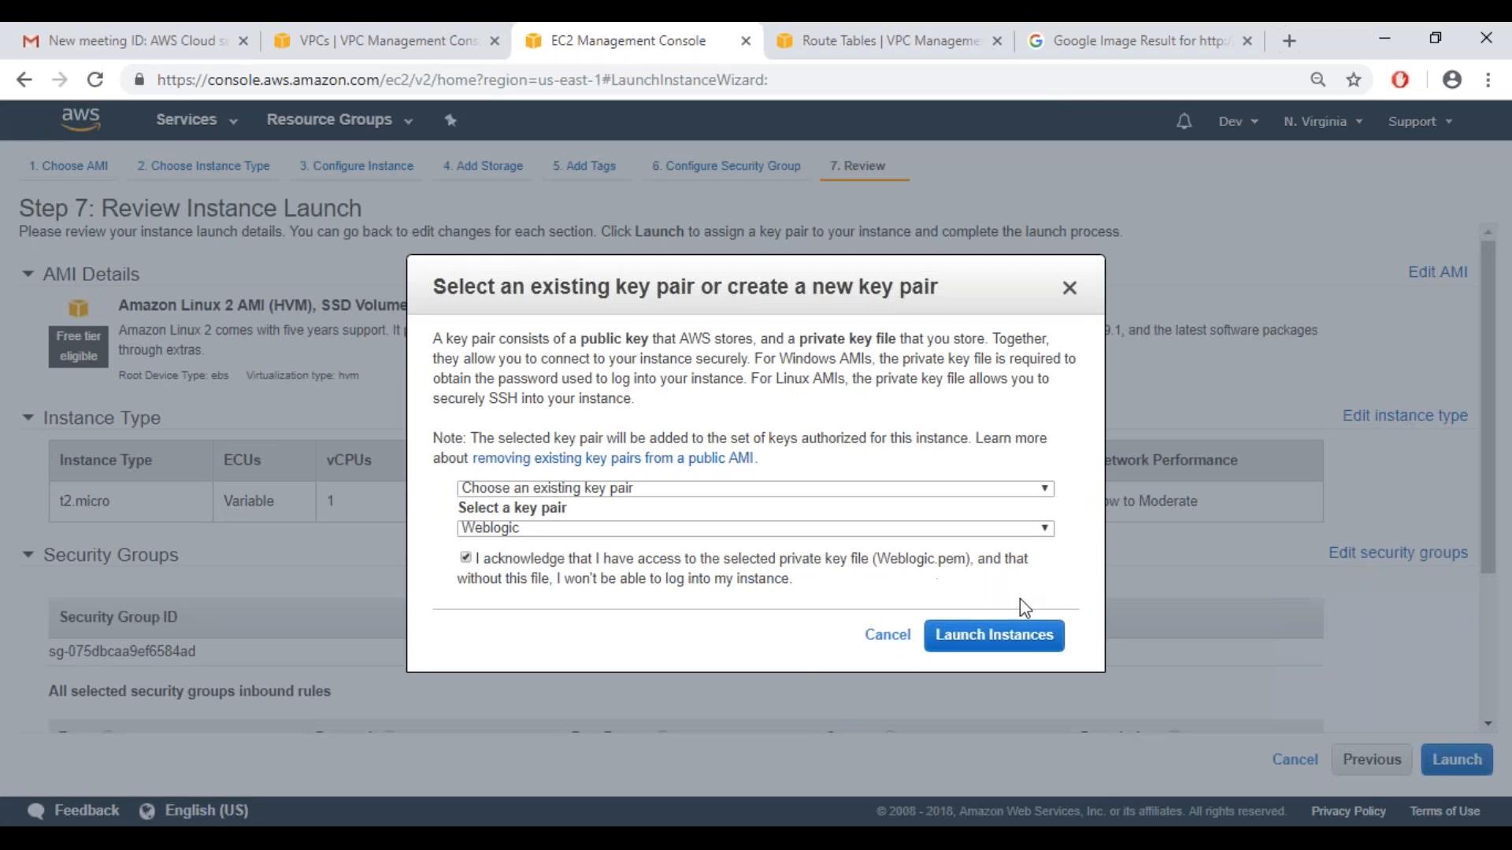
pyautogui.click(994, 635)
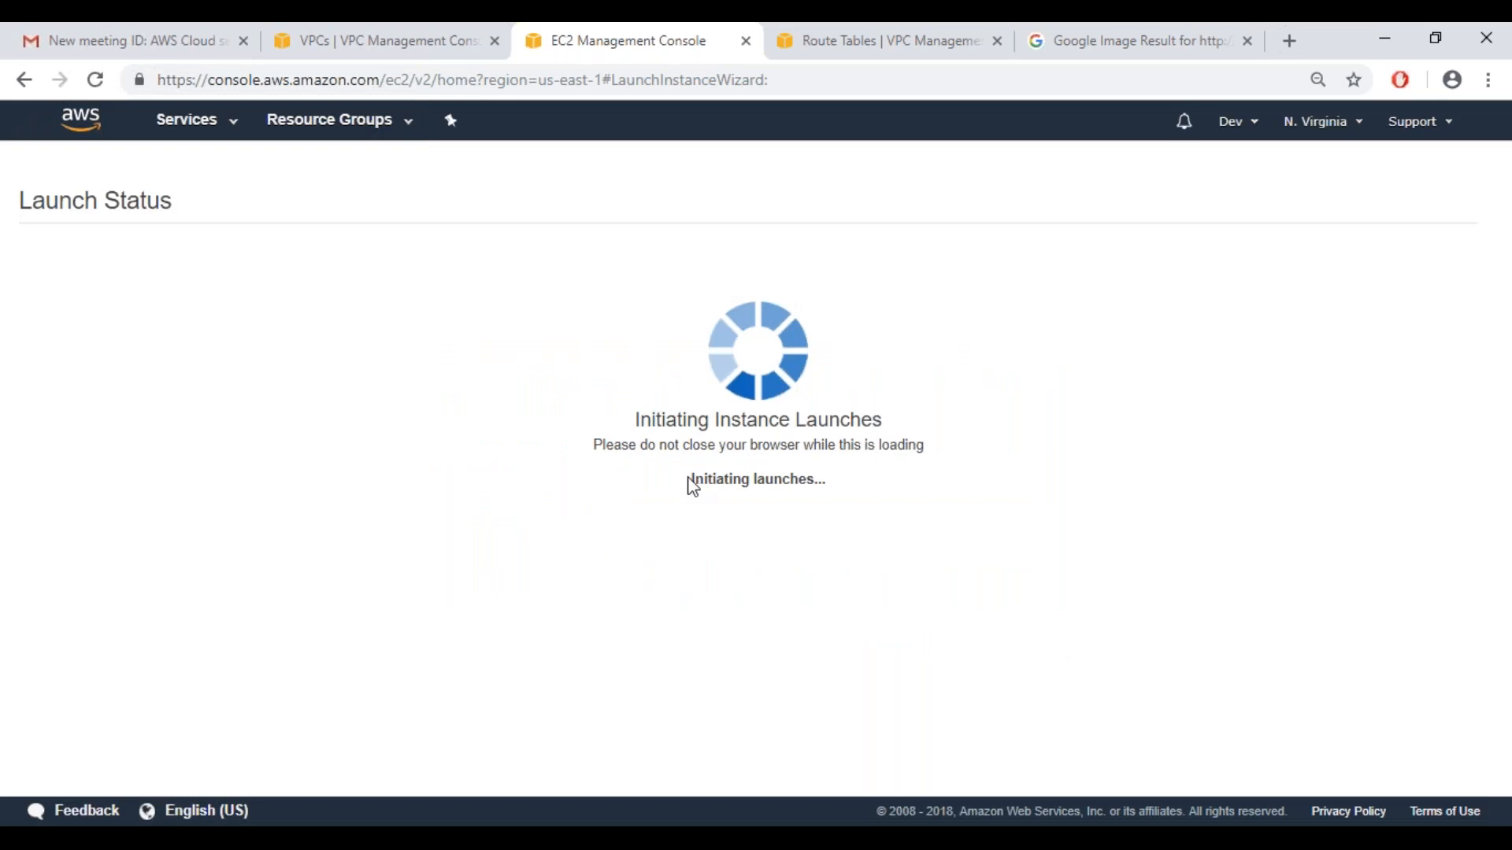
# Open the newly launched instance from the launch status page to view it in the instances list
pyautogui.click(232, 134)
pyautogui.click(232, 134)
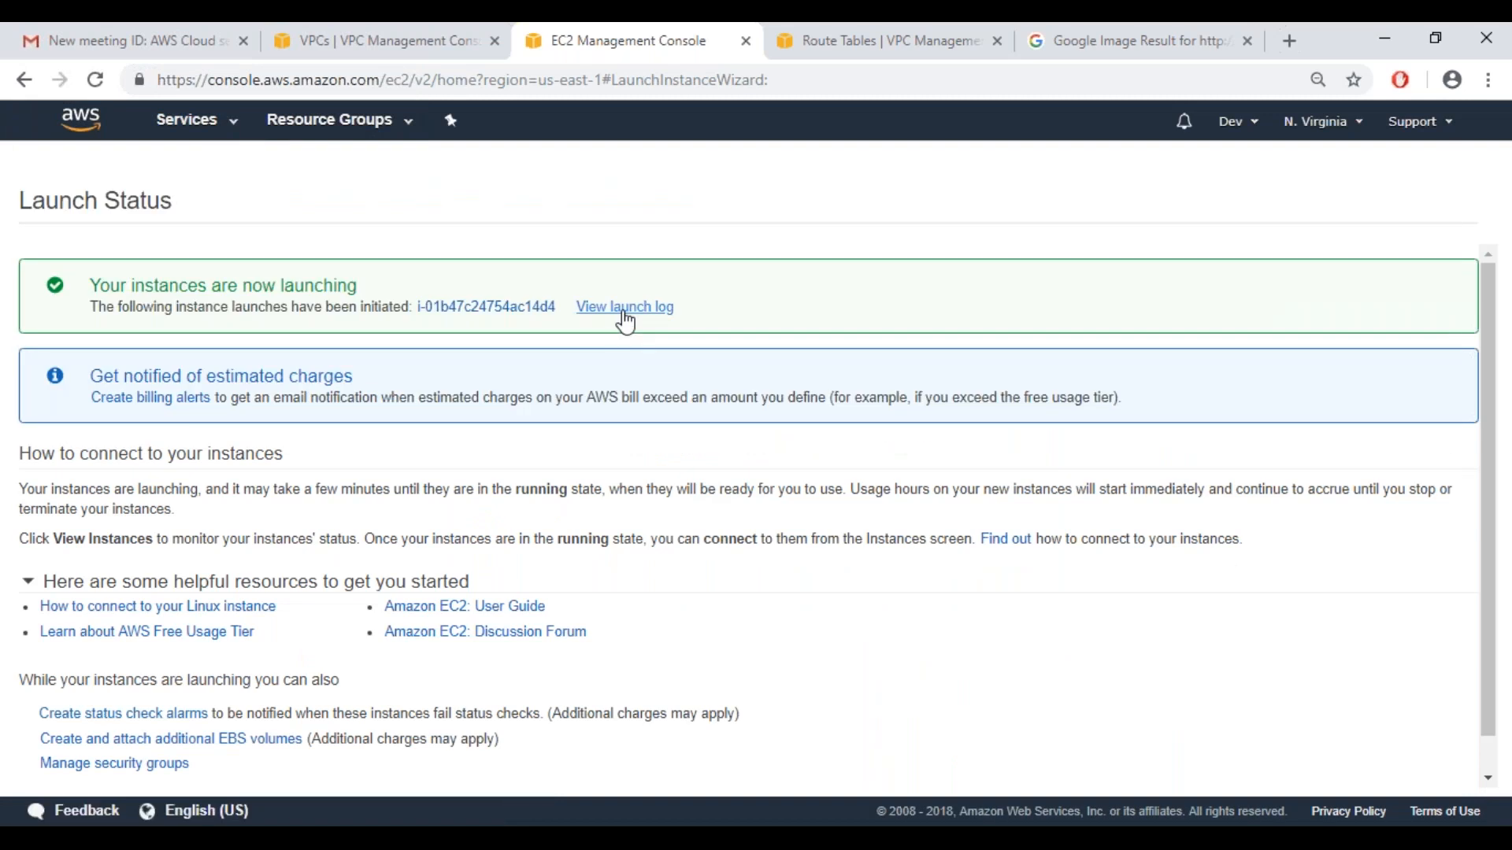
pyautogui.click(626, 308)
pyautogui.click(486, 307)
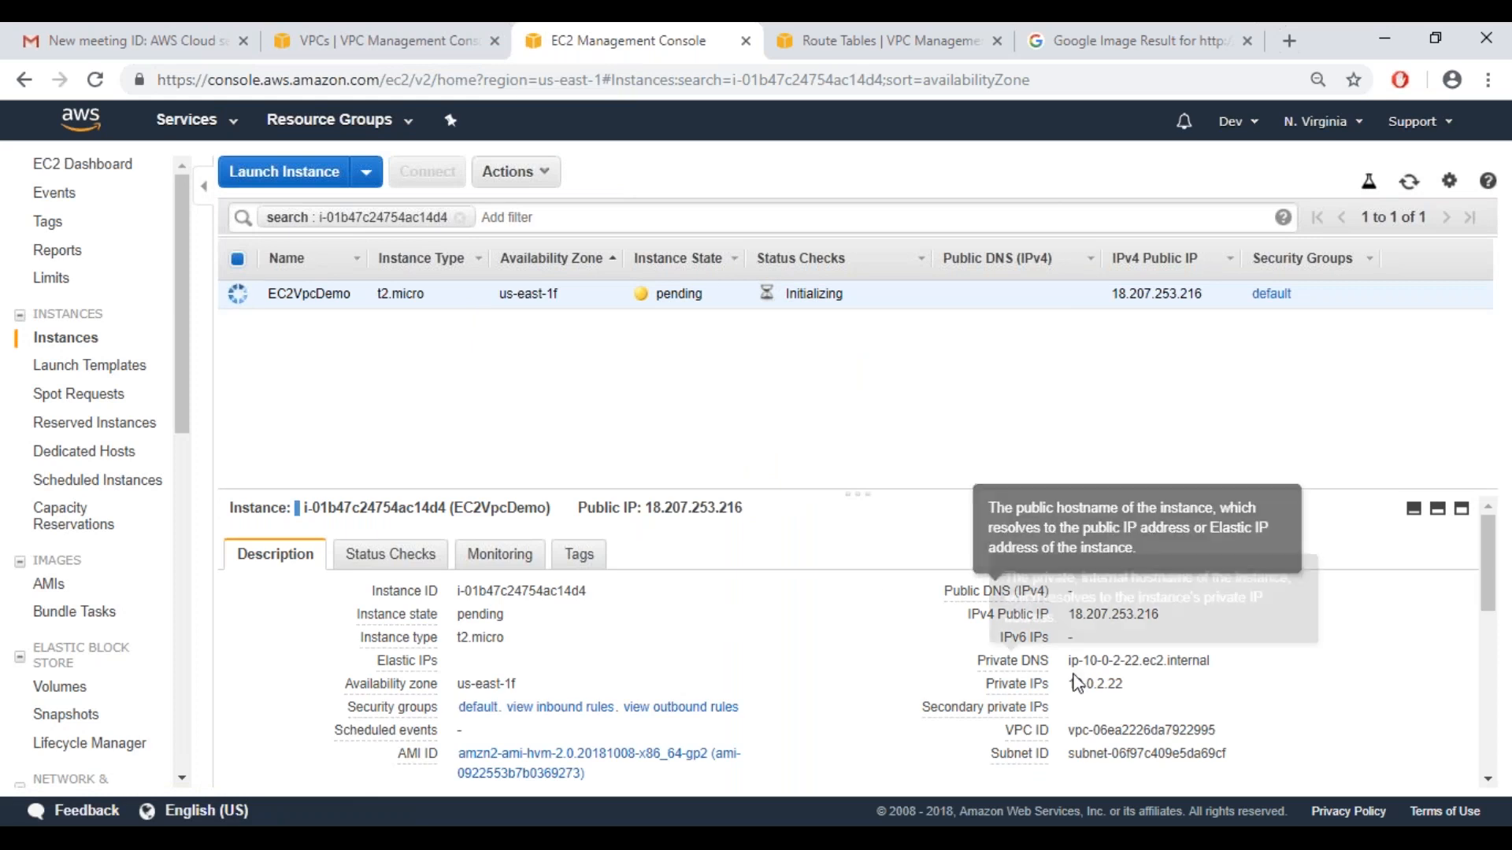
# Refresh the instances list repeatedly to check the state and description details of EC2VpcDemo
pyautogui.click(1410, 184)
pyautogui.click(1410, 184)
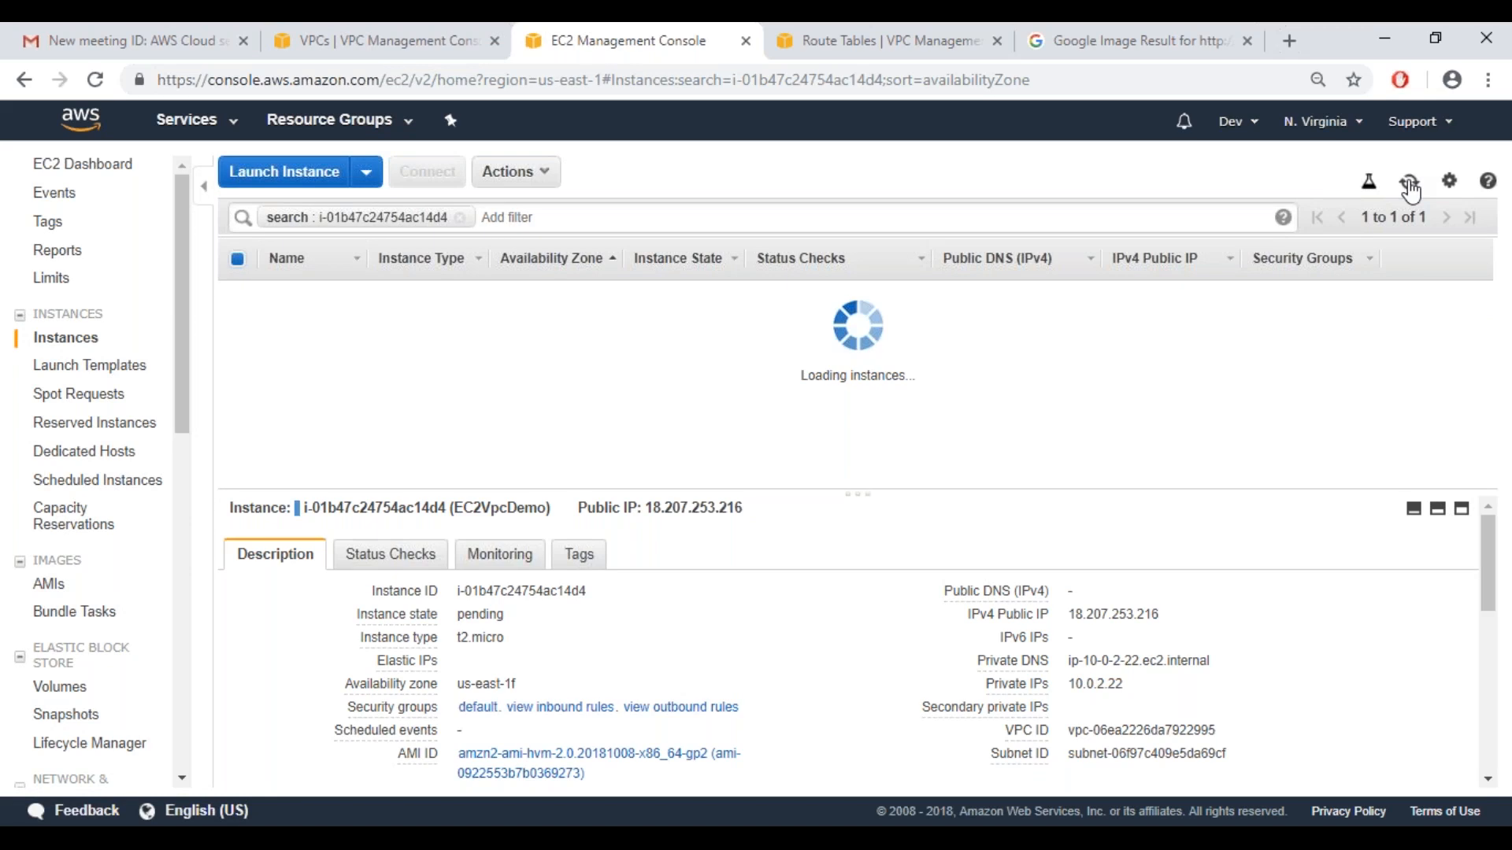
pyautogui.click(1410, 185)
pyautogui.click(1410, 184)
pyautogui.click(1410, 186)
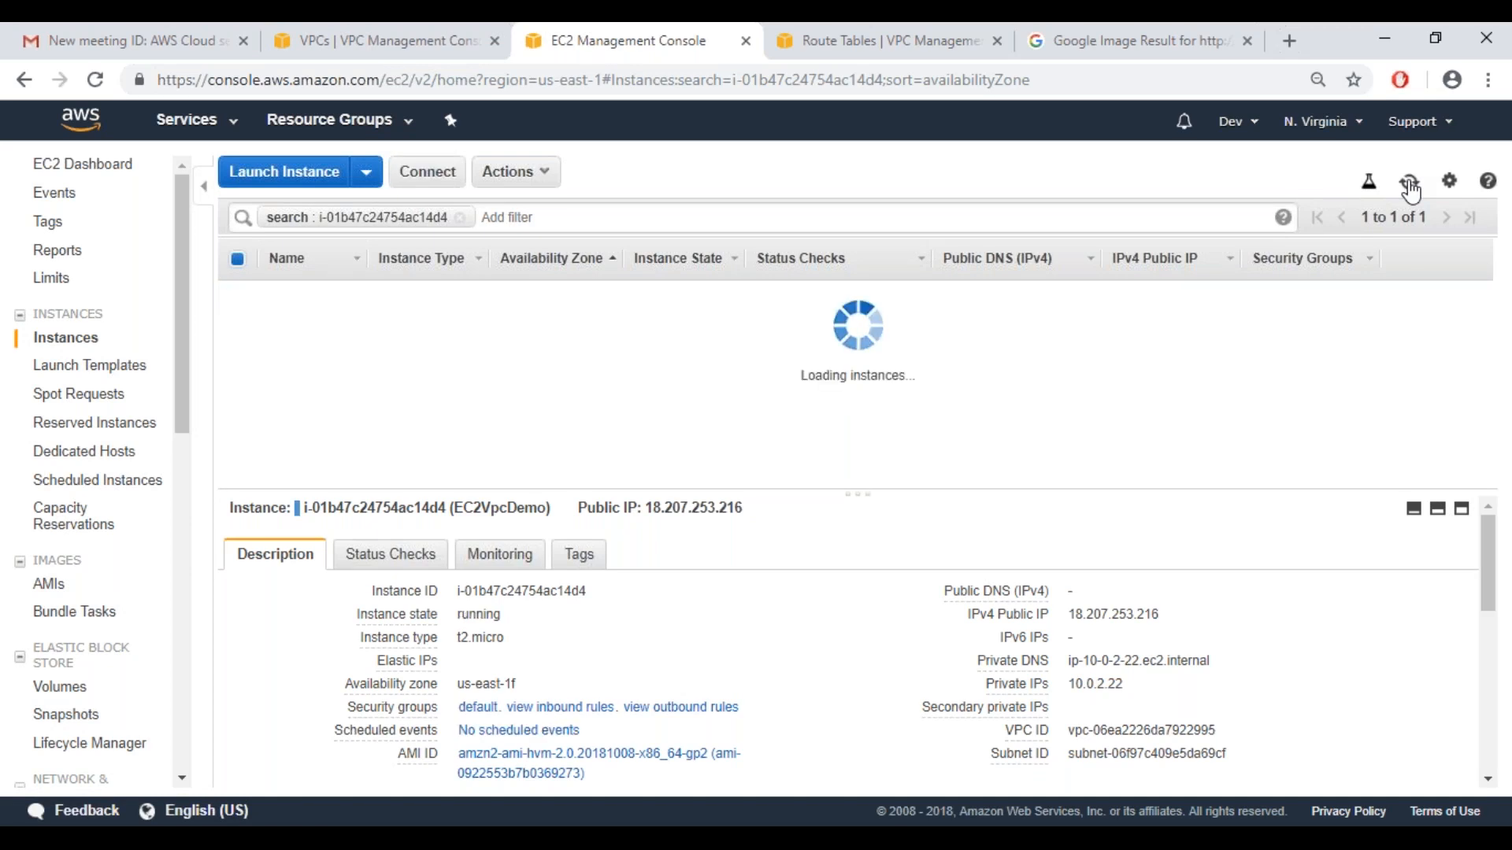
pyautogui.click(1410, 185)
pyautogui.click(1410, 186)
pyautogui.click(1410, 186)
pyautogui.click(1409, 186)
pyautogui.click(1410, 186)
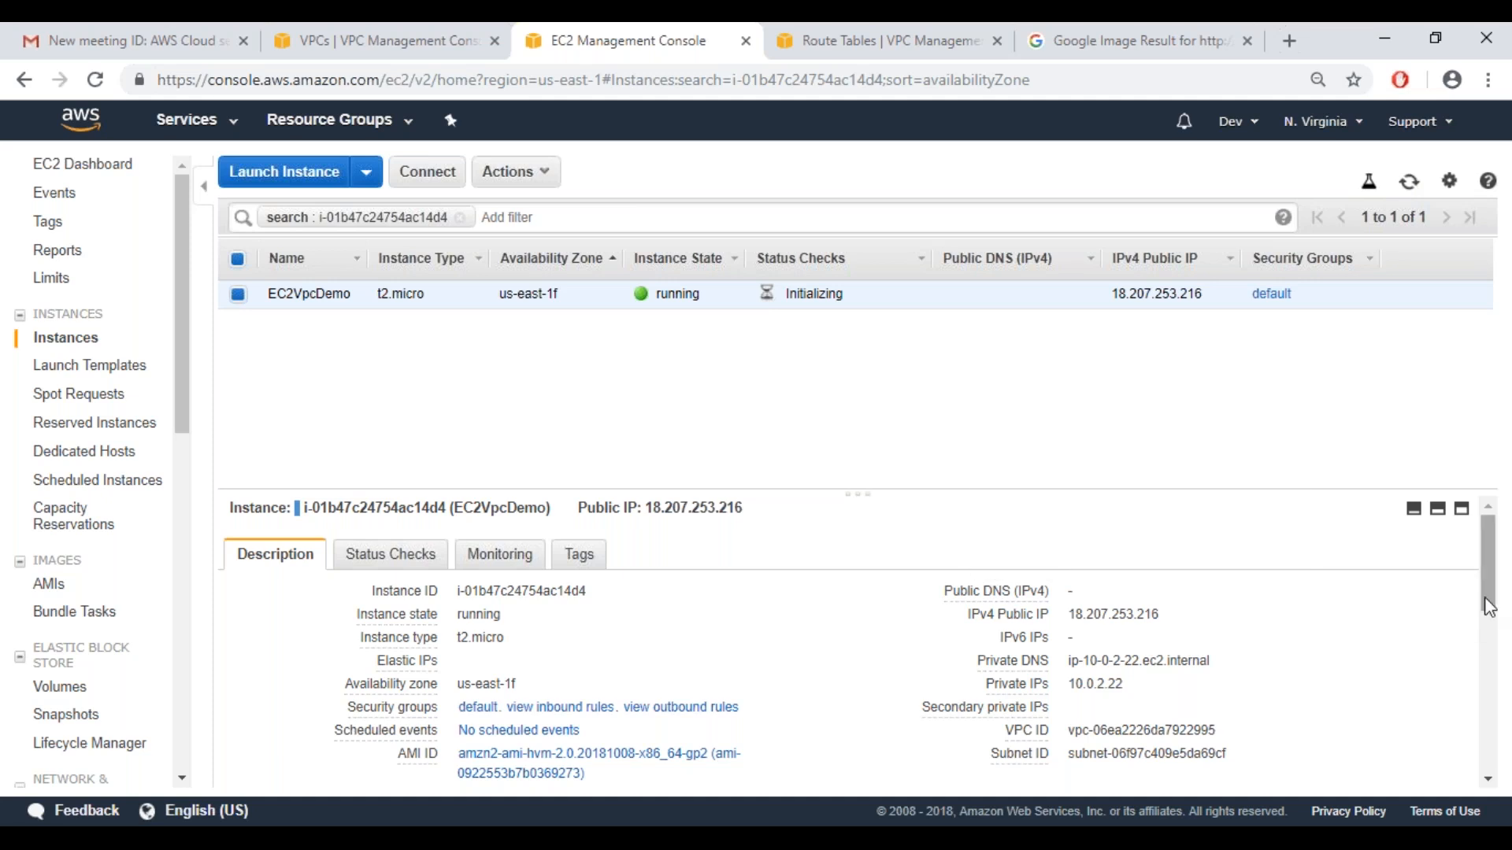
pyautogui.moveTo(1488, 607)
pyautogui.mouseDown()
pyautogui.moveTo(1476, 790)
pyautogui.moveTo(1501, 599)
pyautogui.mouseUp()
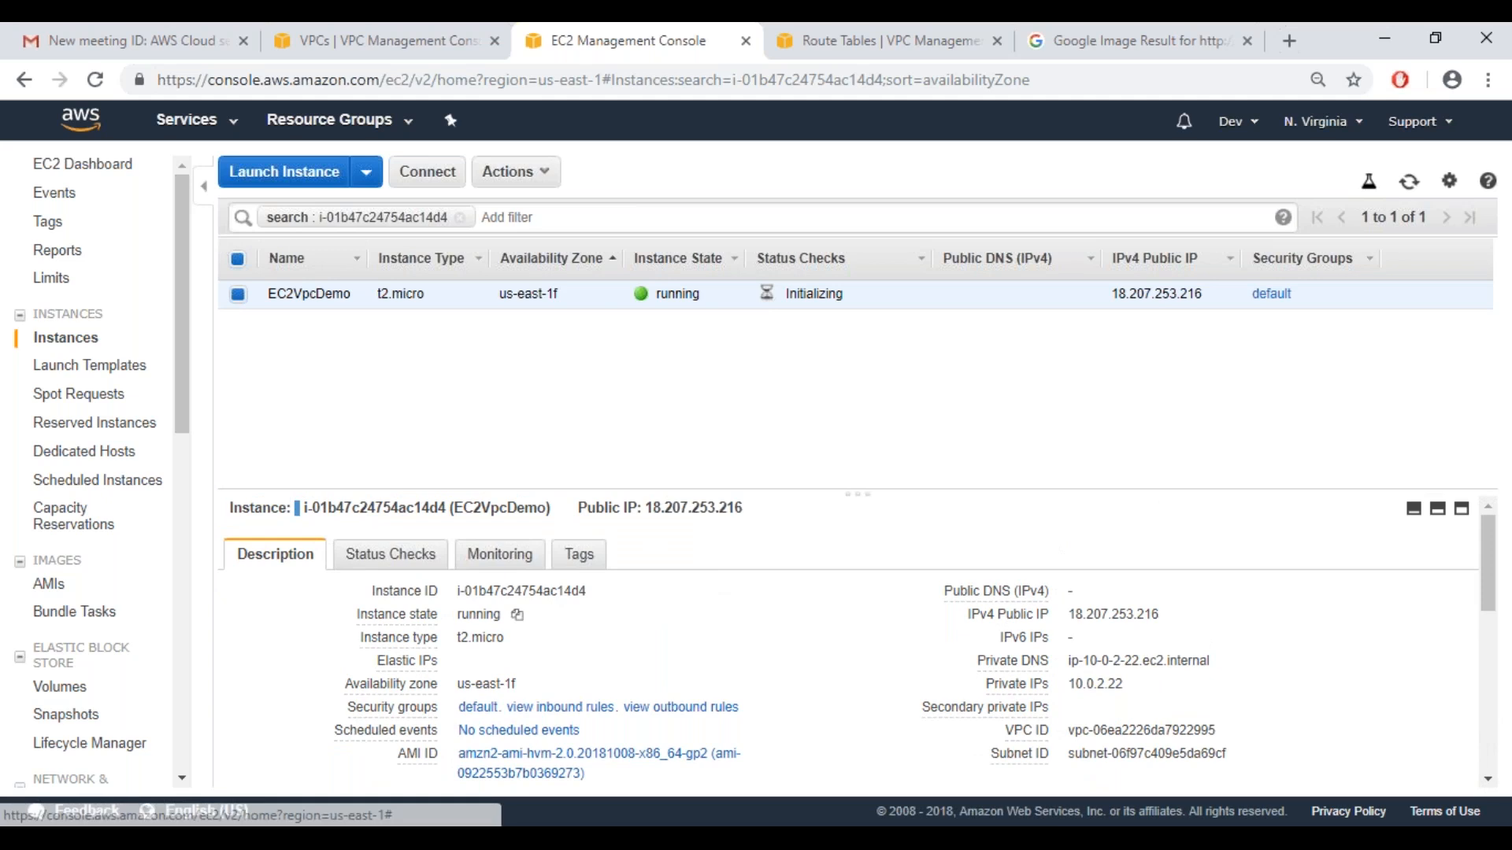
# Go to the VPC service and review the summary details of vpcDemo among the existing VPCs
pyautogui.click(239, 129)
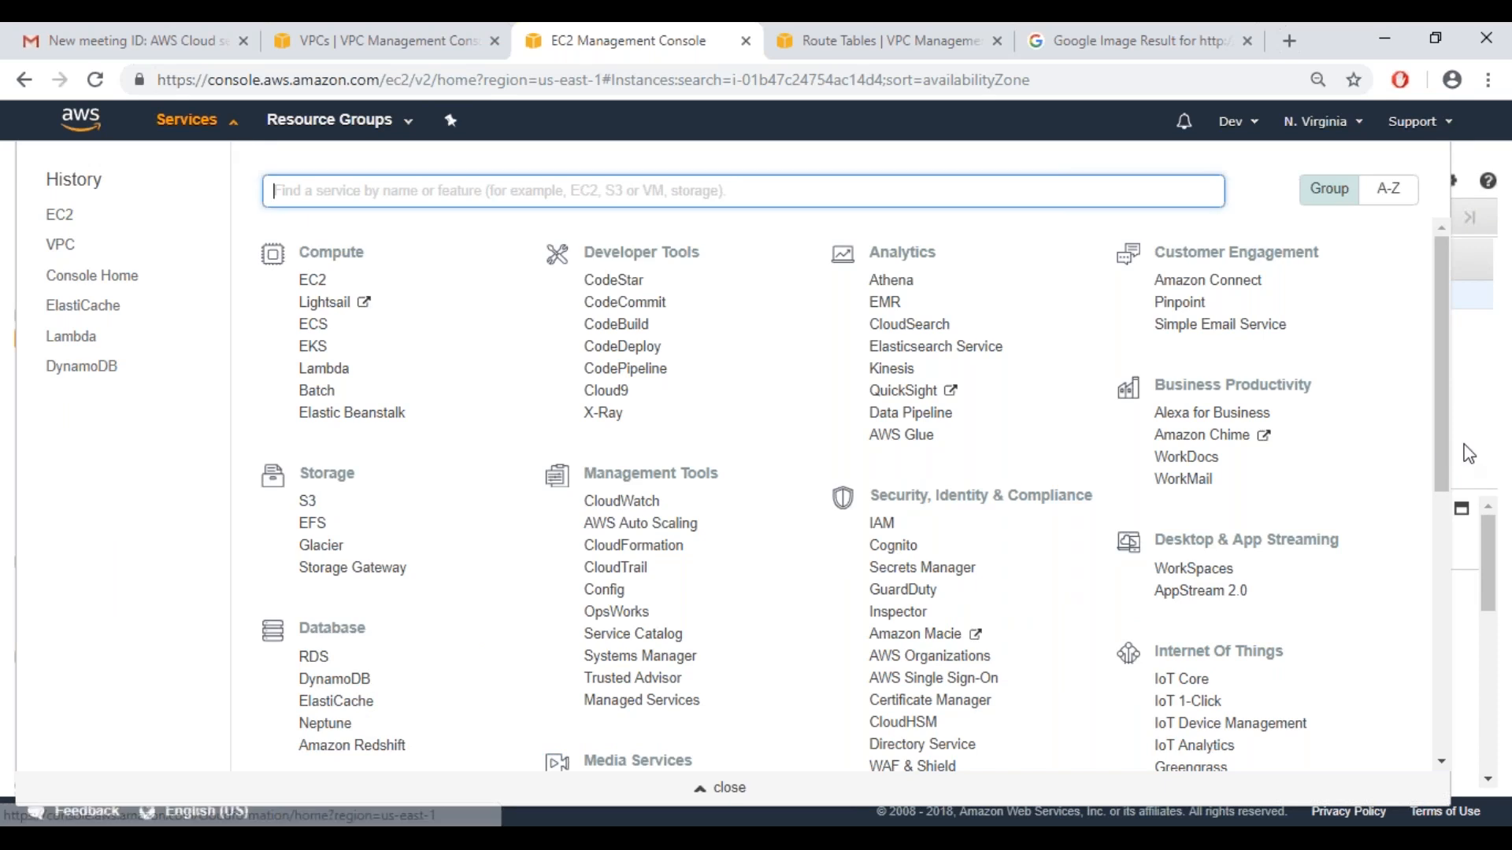
pyautogui.moveTo(1442, 486); pyautogui.dragTo(1442, 649)
pyautogui.click(313, 653)
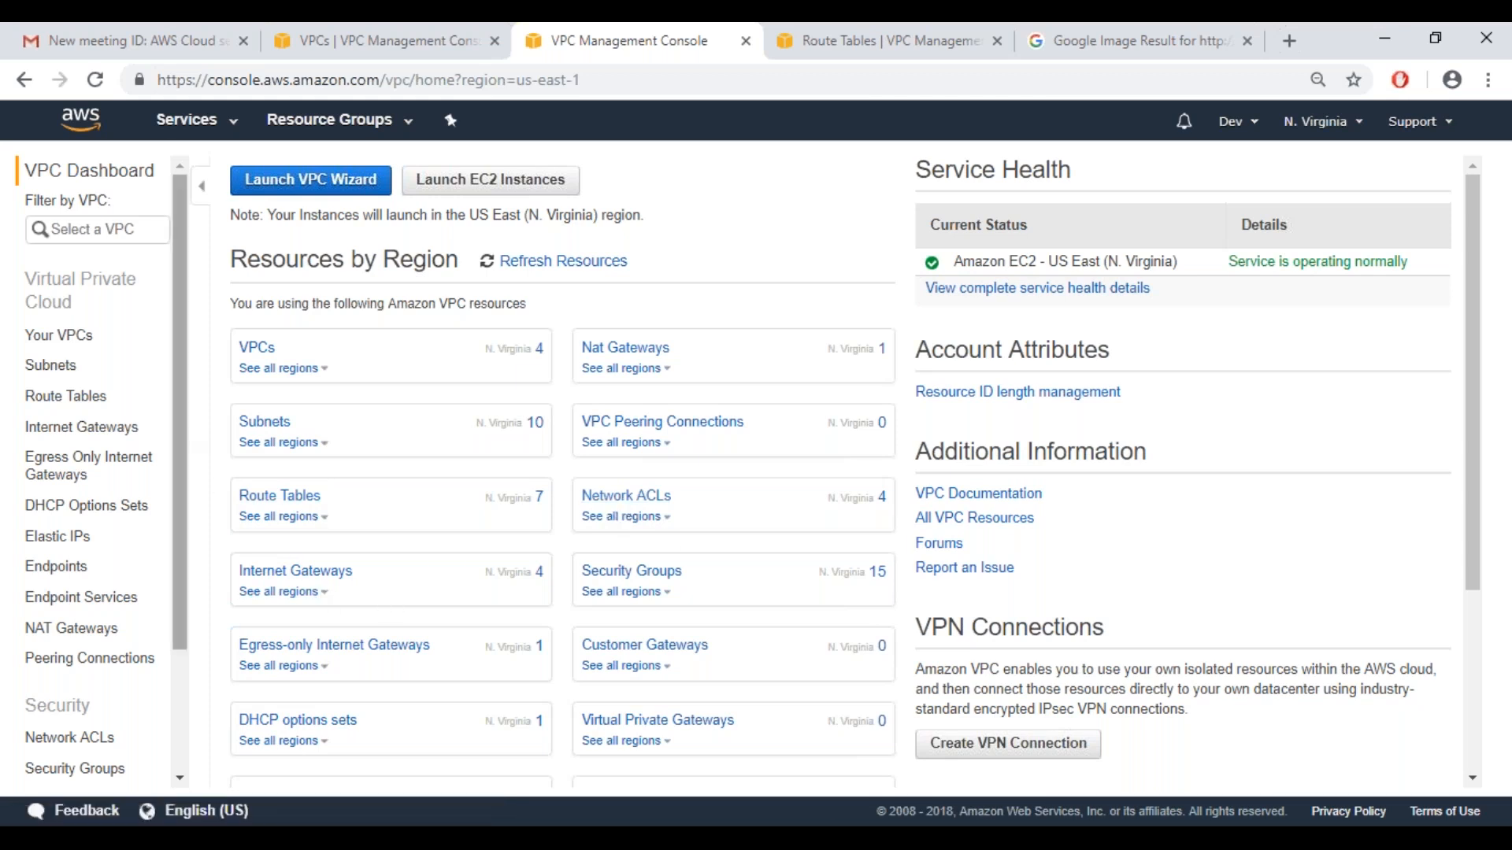
pyautogui.click(52, 337)
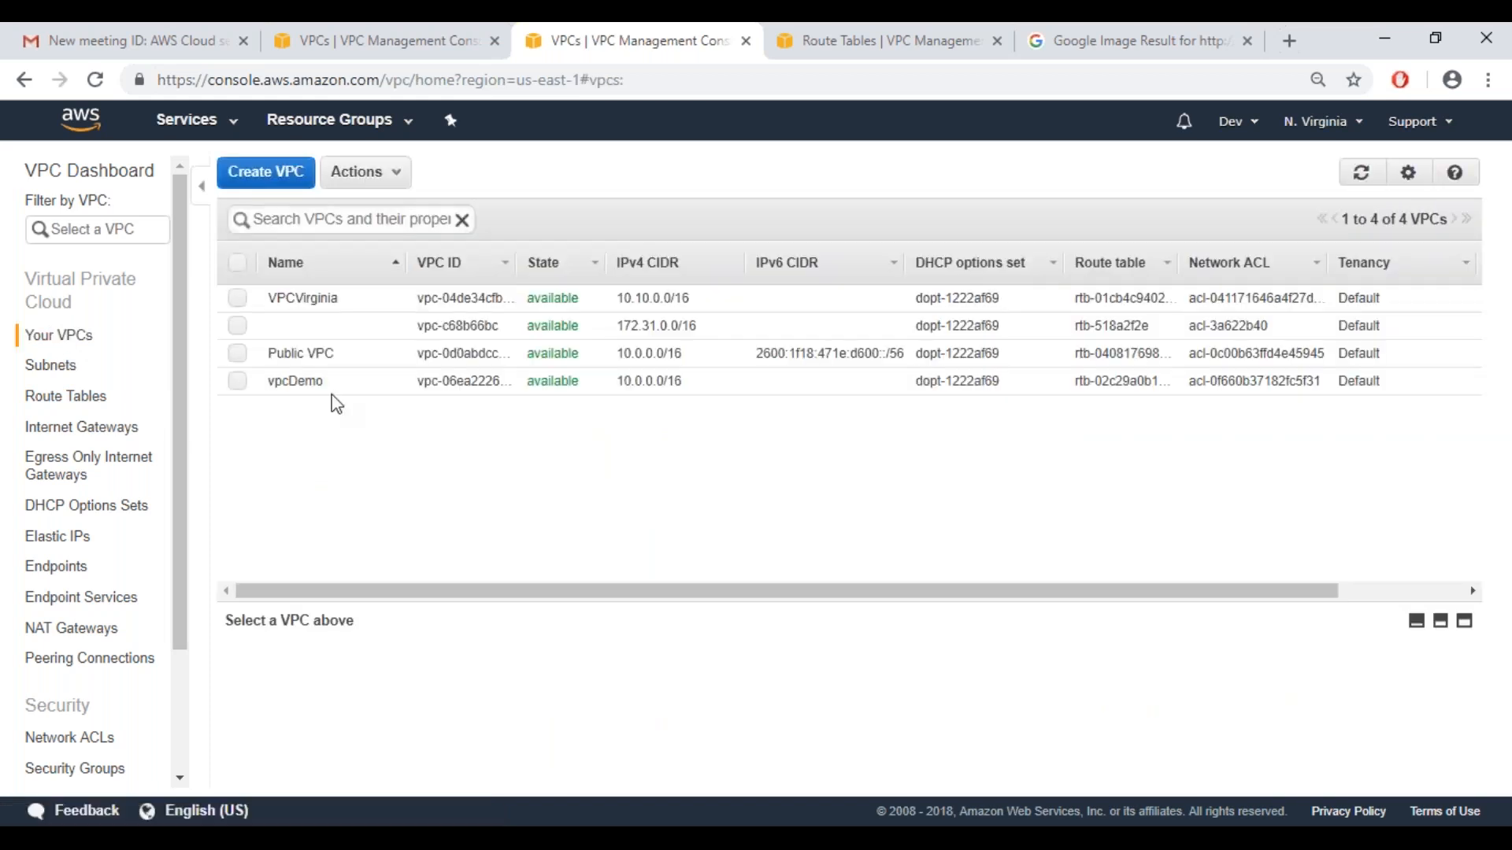
pyautogui.click(328, 376)
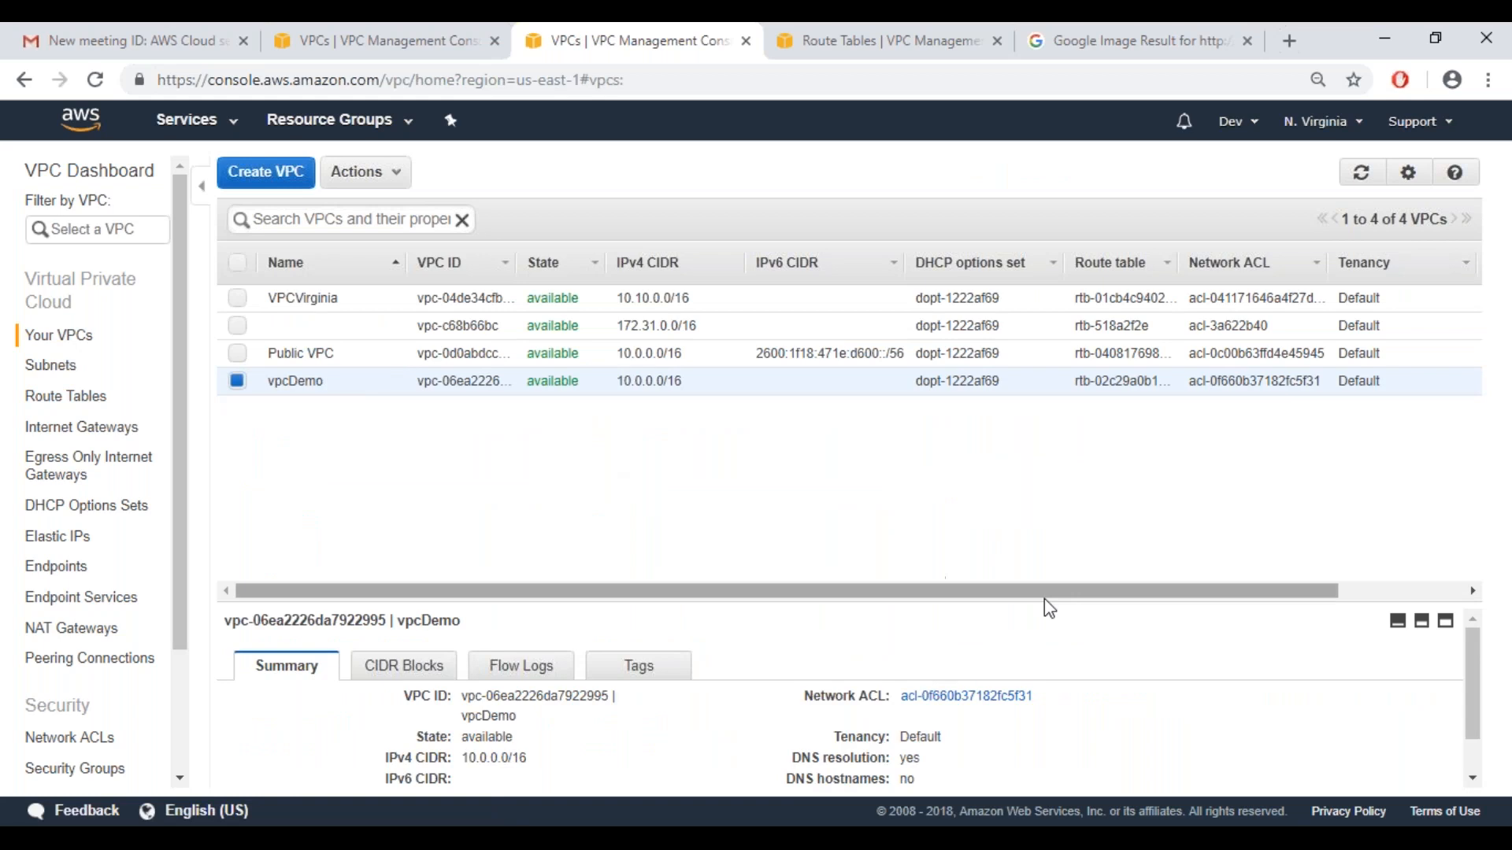
pyautogui.moveTo(1473, 716); pyautogui.dragTo(1477, 777)
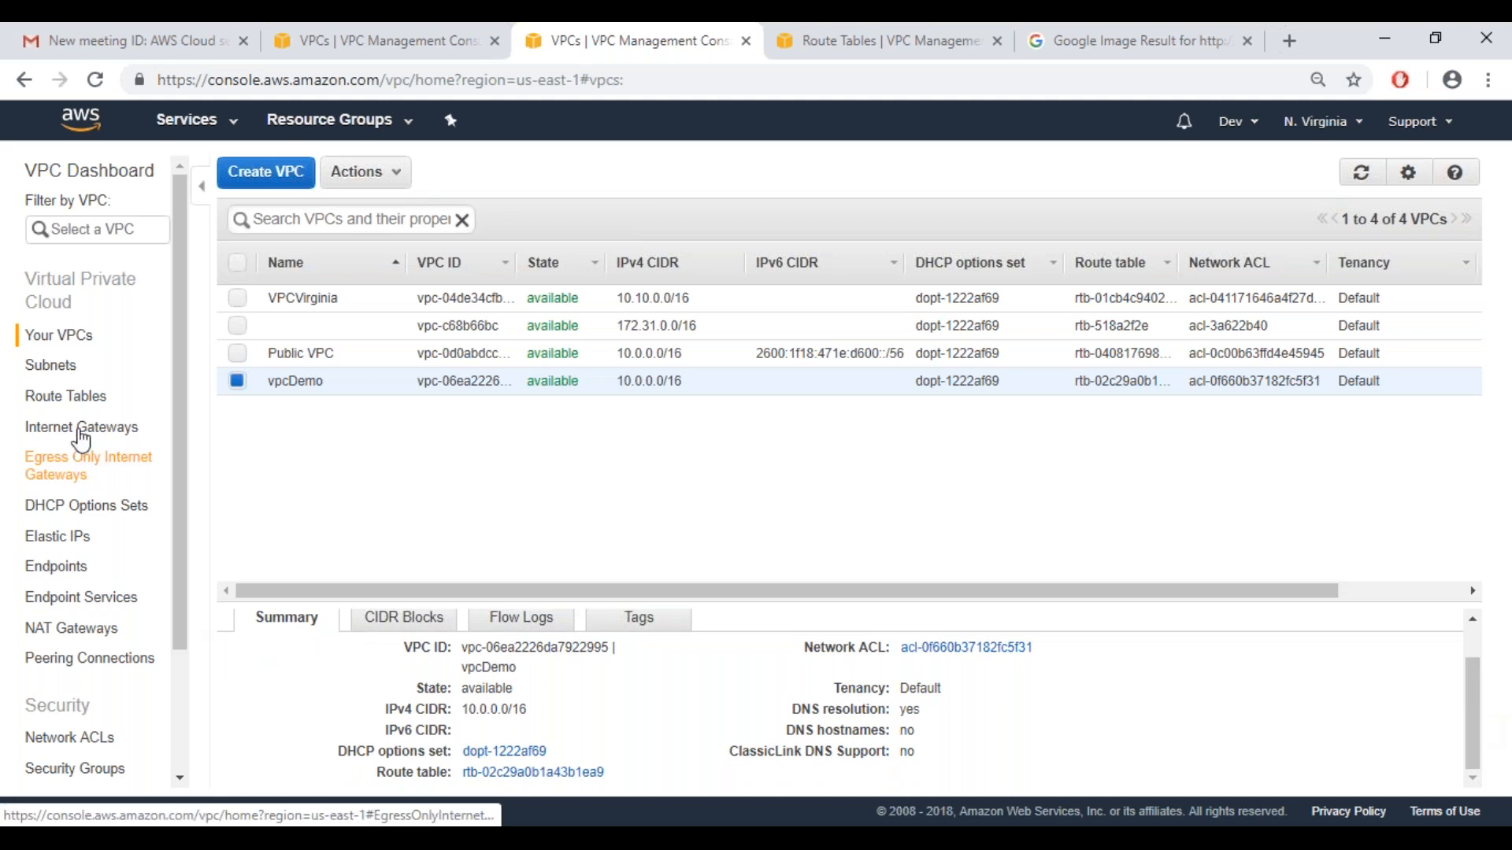
# Review the subnets list, including its route table, network ACL and auto-assign IP columns
pyautogui.click(67, 370)
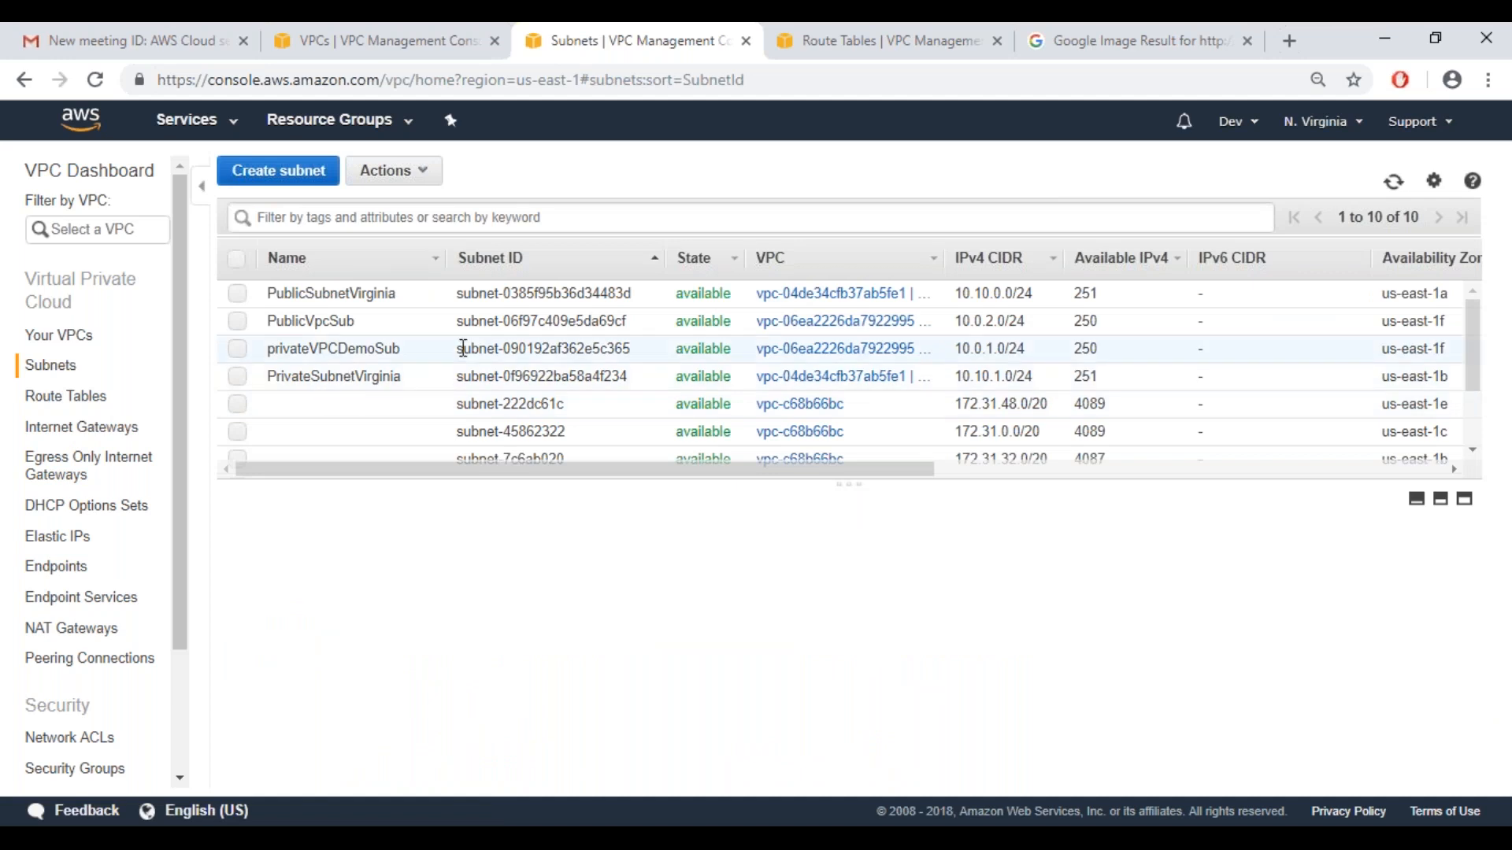
pyautogui.click(987, 471)
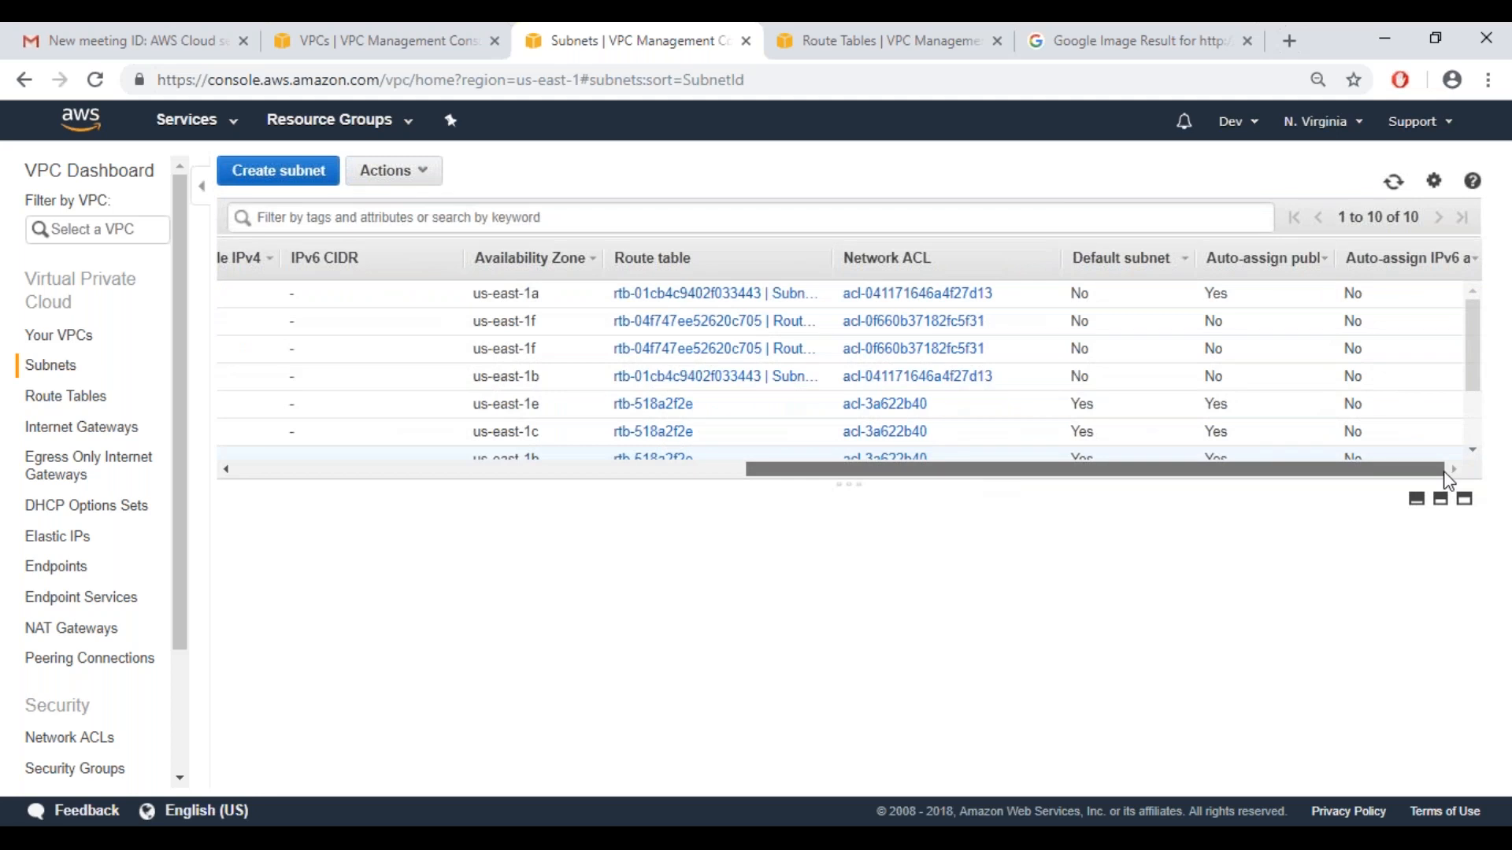
pyautogui.moveTo(1402, 485); pyautogui.dragTo(1160, 479)
pyautogui.moveTo(923, 446); pyautogui.dragTo(872, 446)
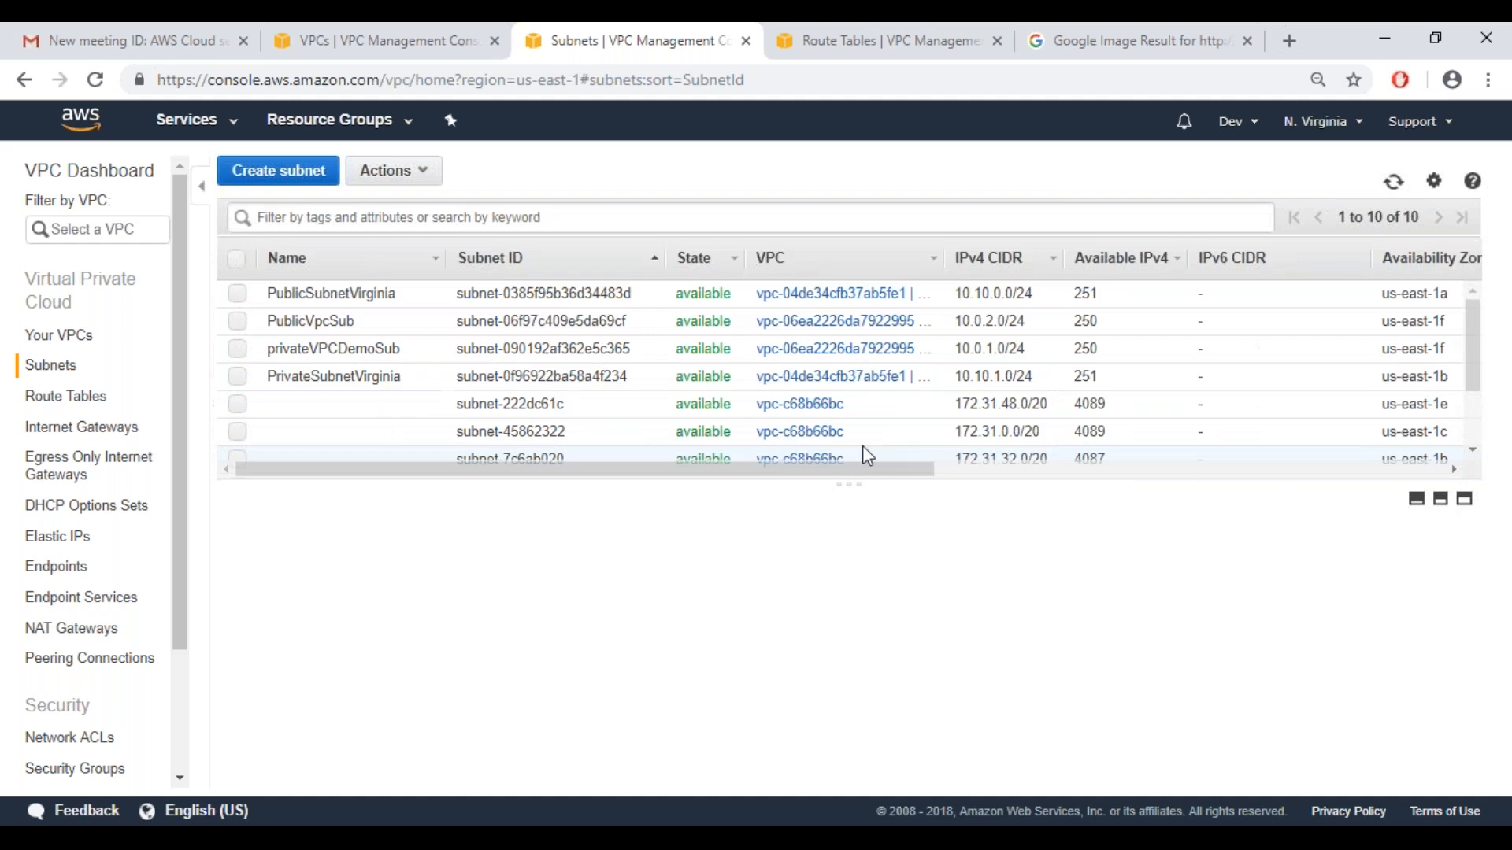
# Review the subnet associations of the RouteVPCDemo route table without changing its name
pyautogui.click(81, 396)
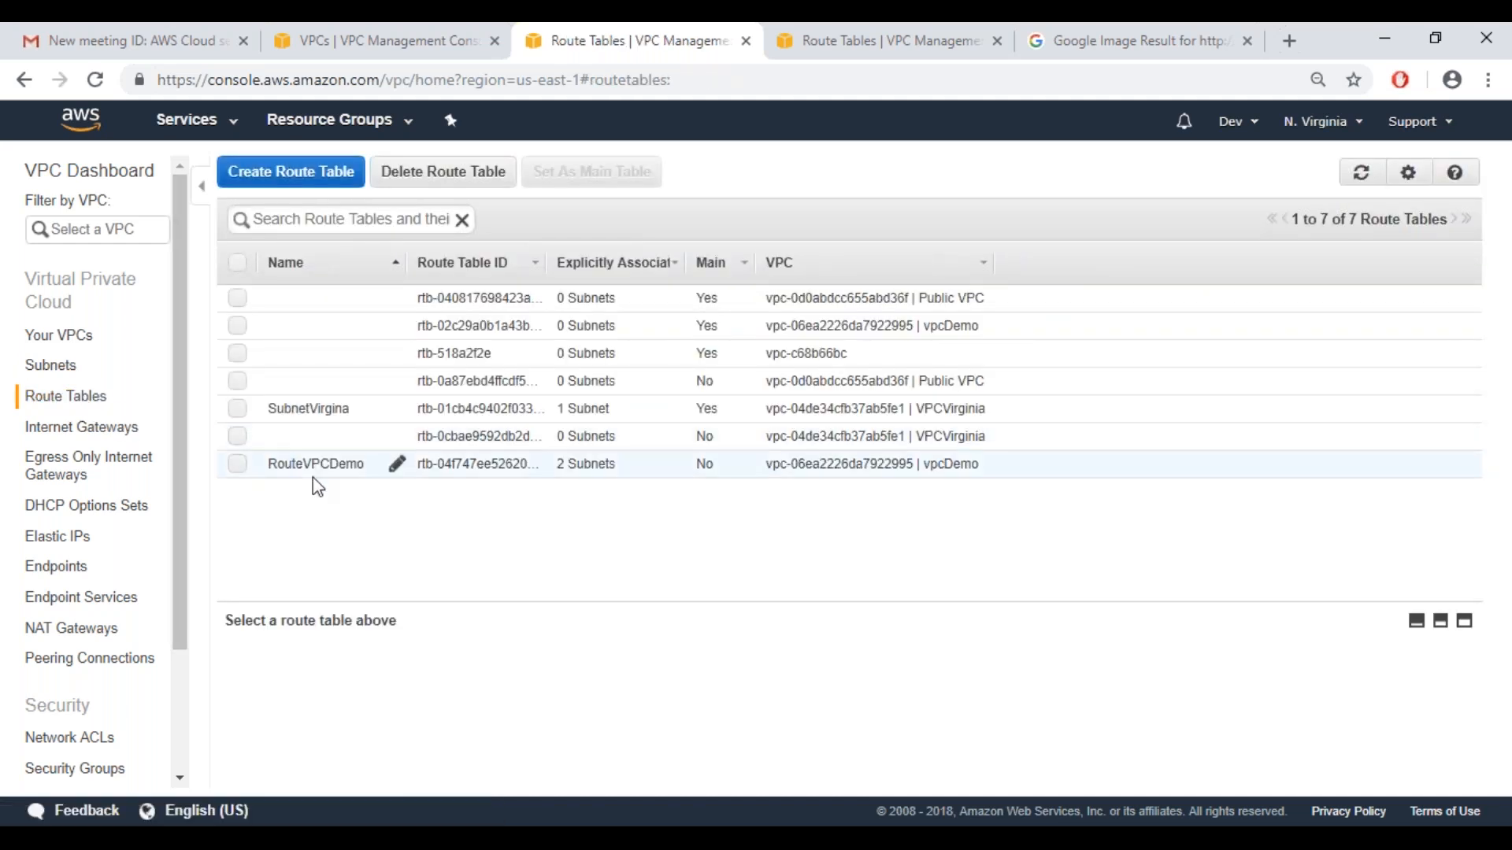
pyautogui.click(315, 471)
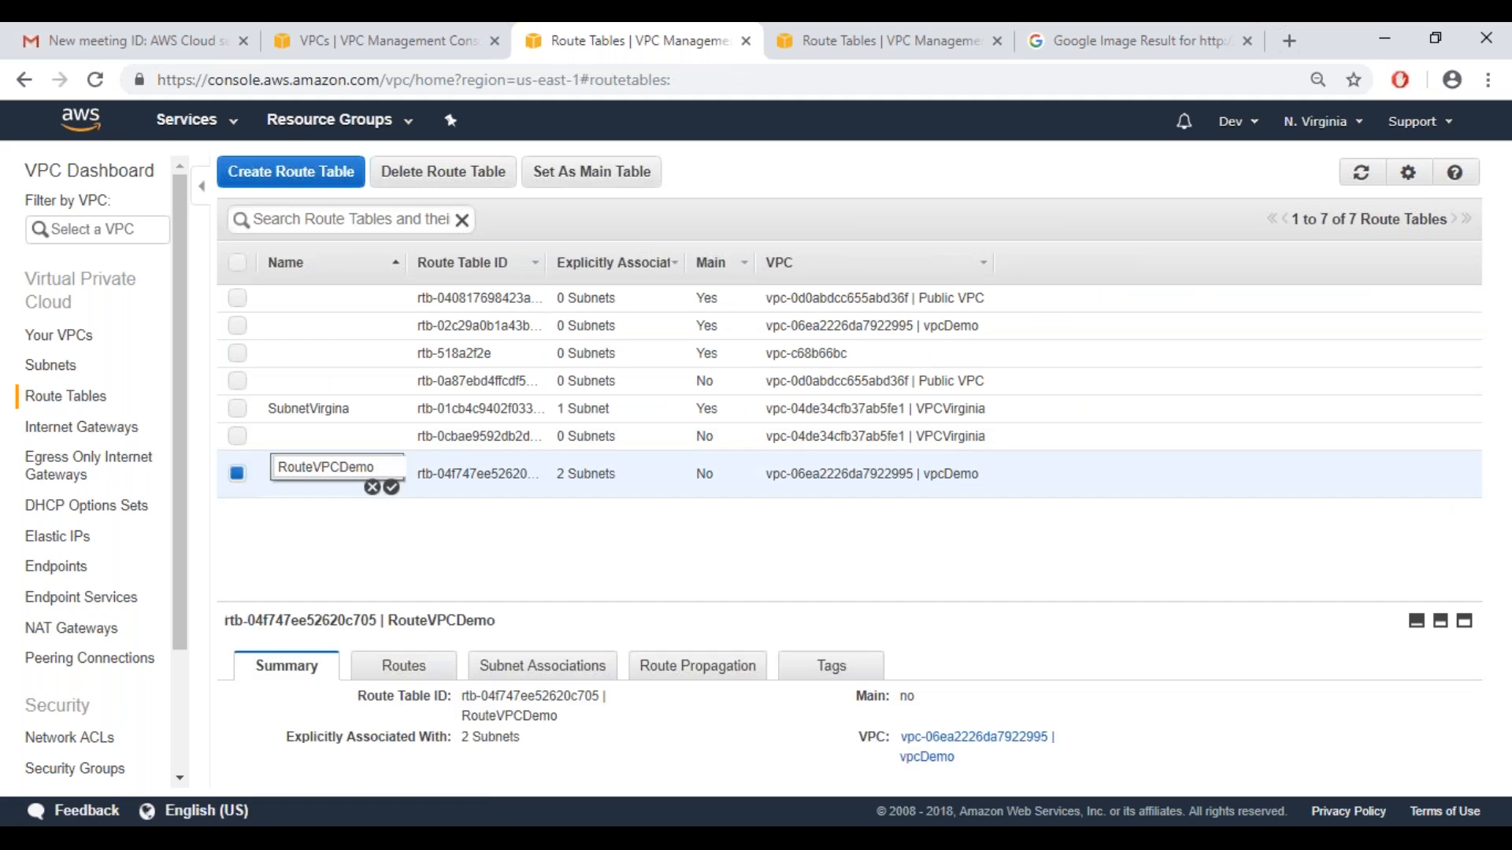
pyautogui.click(1185, 727)
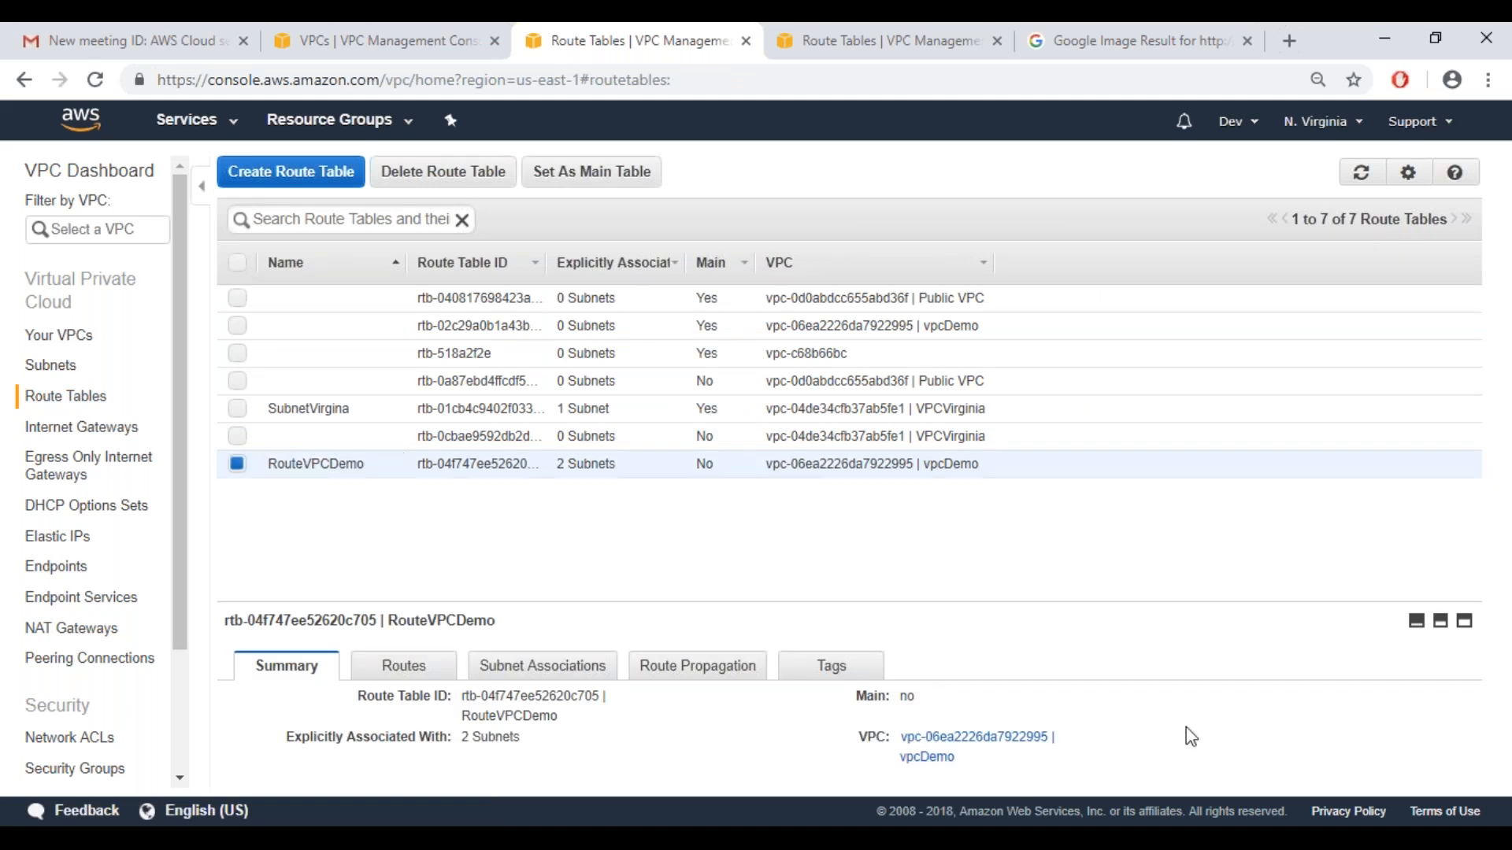
pyautogui.click(483, 675)
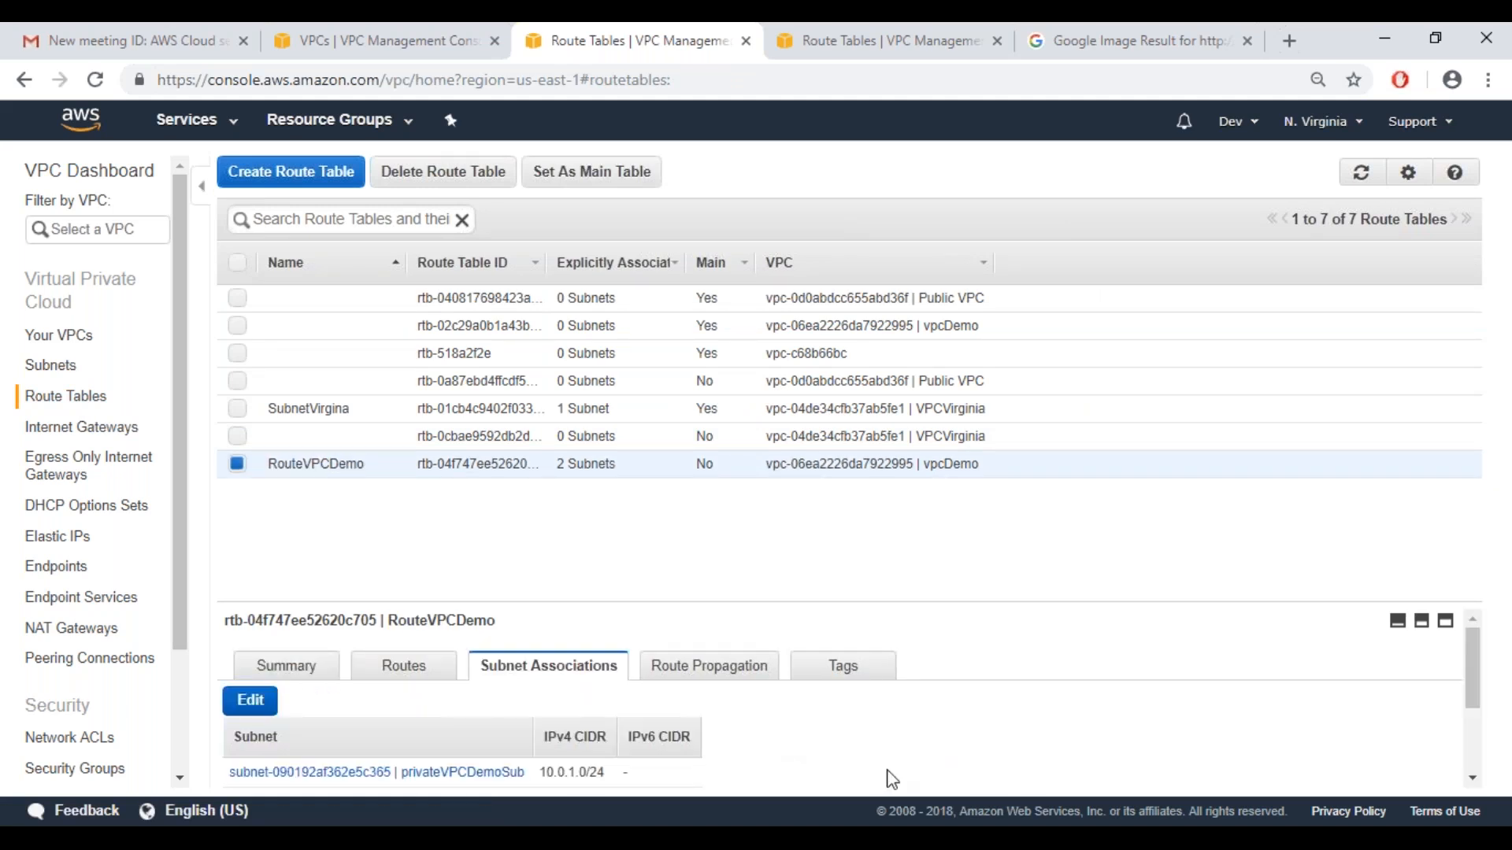
pyautogui.scroll(-4, 891, 780)
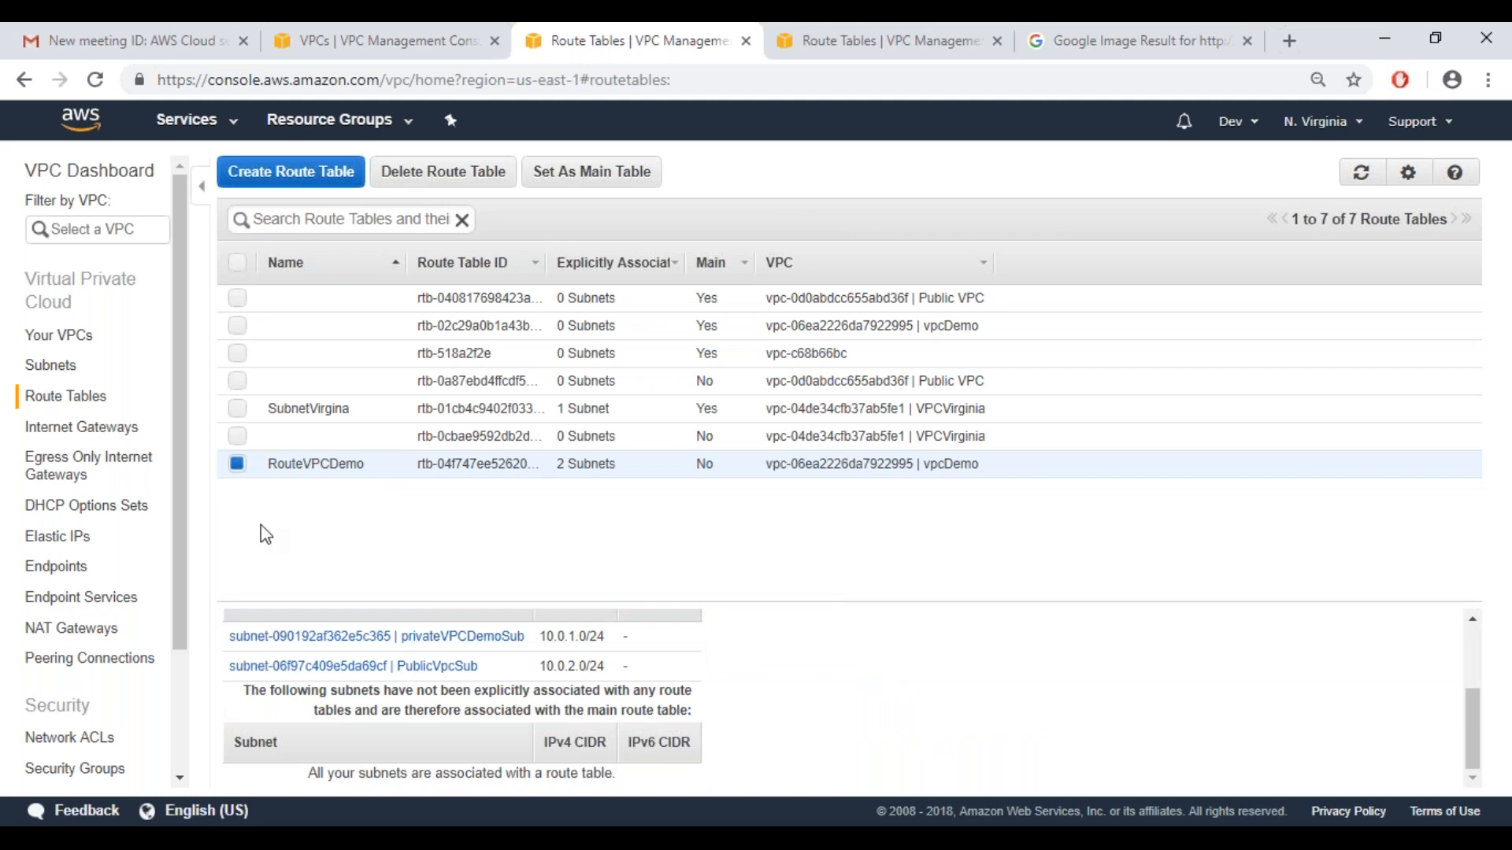
# Inspect the details of internet gateway gwVpcDemo and the actions available for it
pyautogui.click(71, 439)
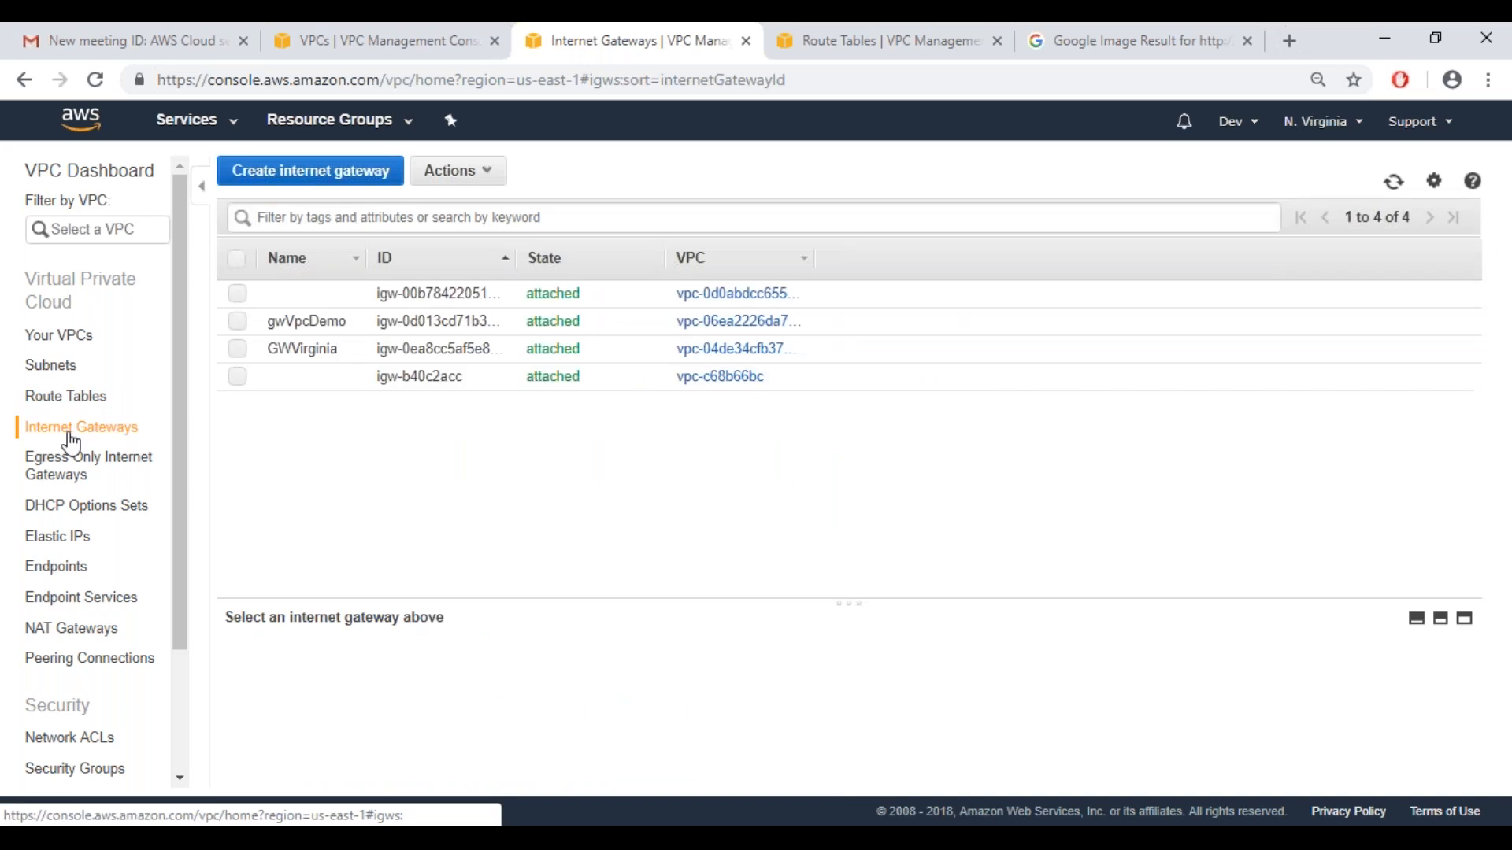
pyautogui.click(327, 316)
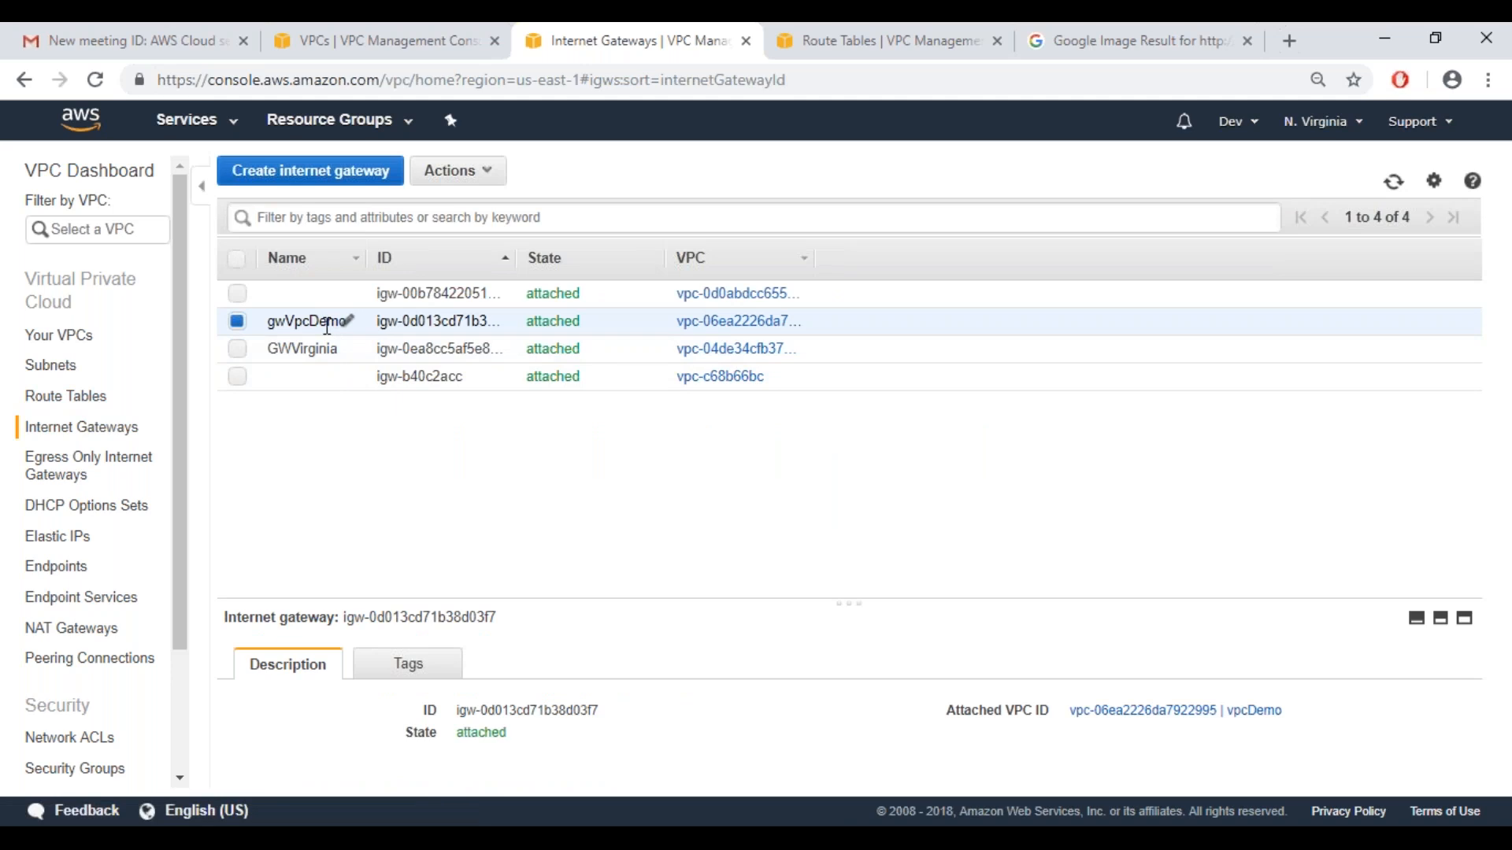
pyautogui.click(487, 177)
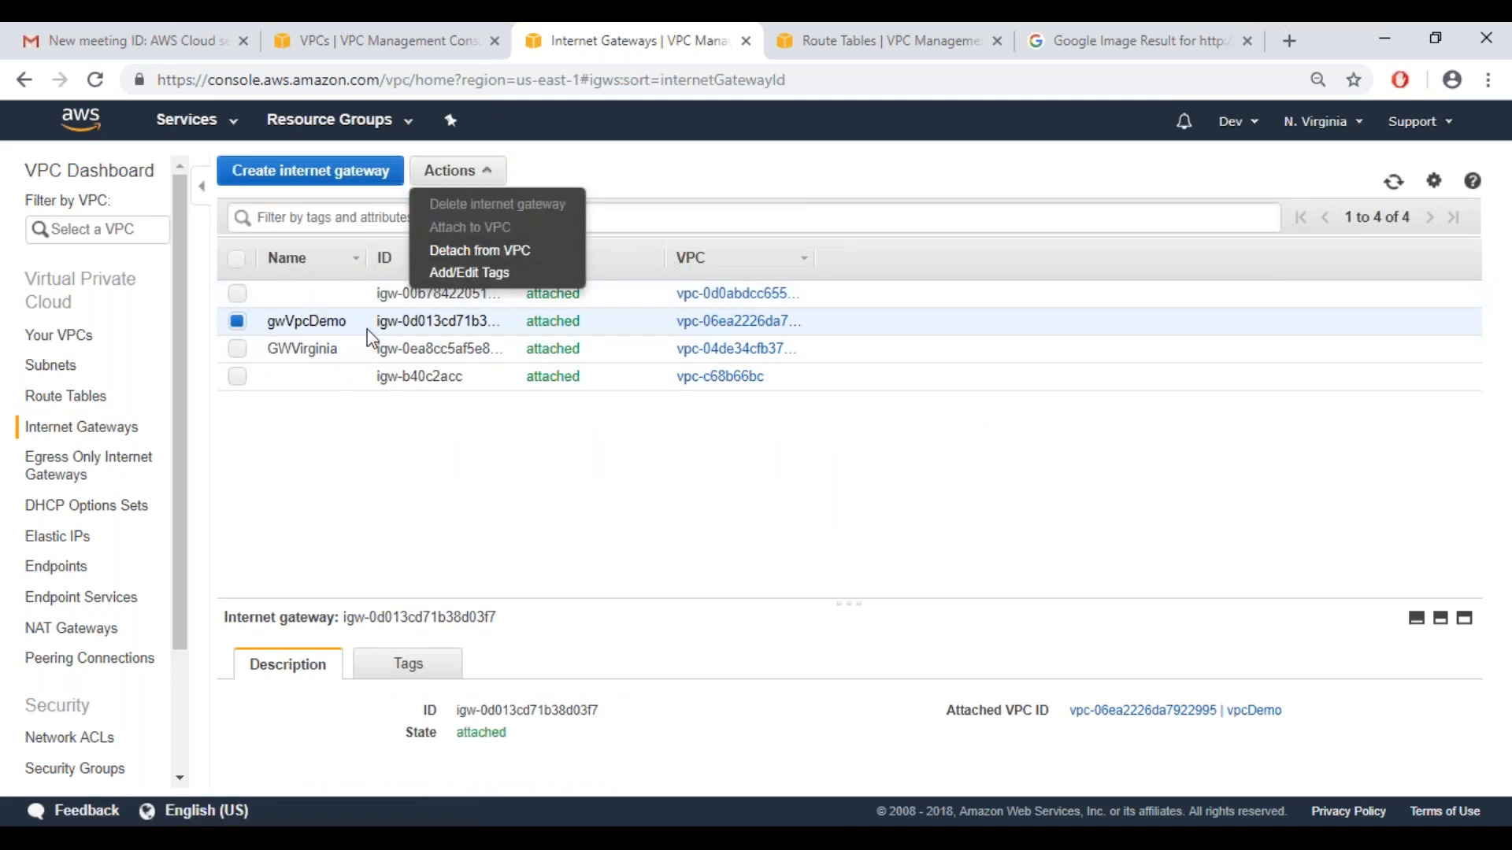
pyautogui.rightClick(315, 311)
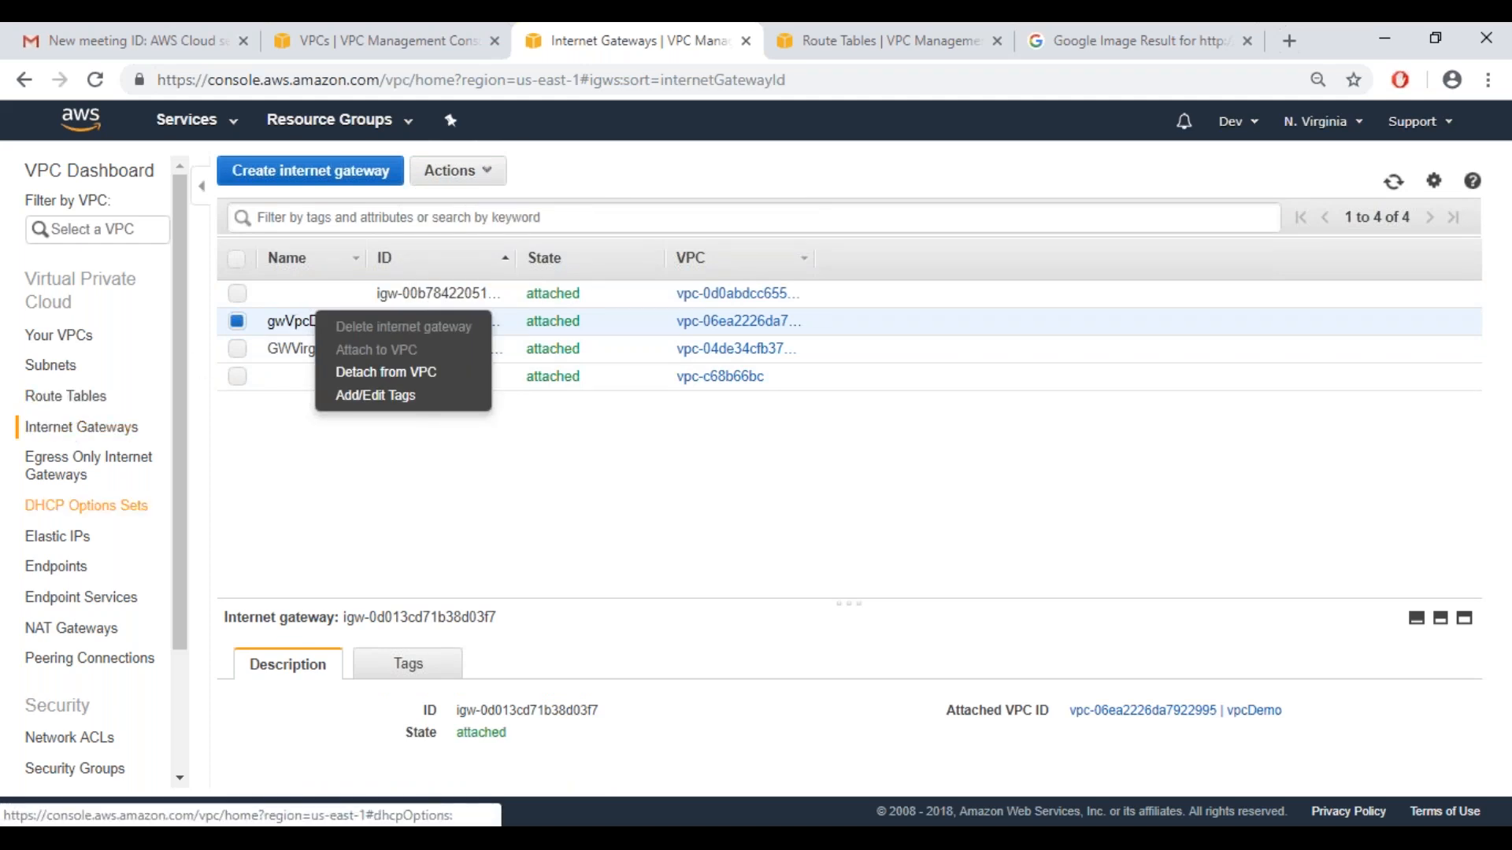
# View the virtual private gateways section under VPN Connections
pyautogui.moveTo(179, 545); pyautogui.dragTo(173, 685)
pyautogui.click(55, 729)
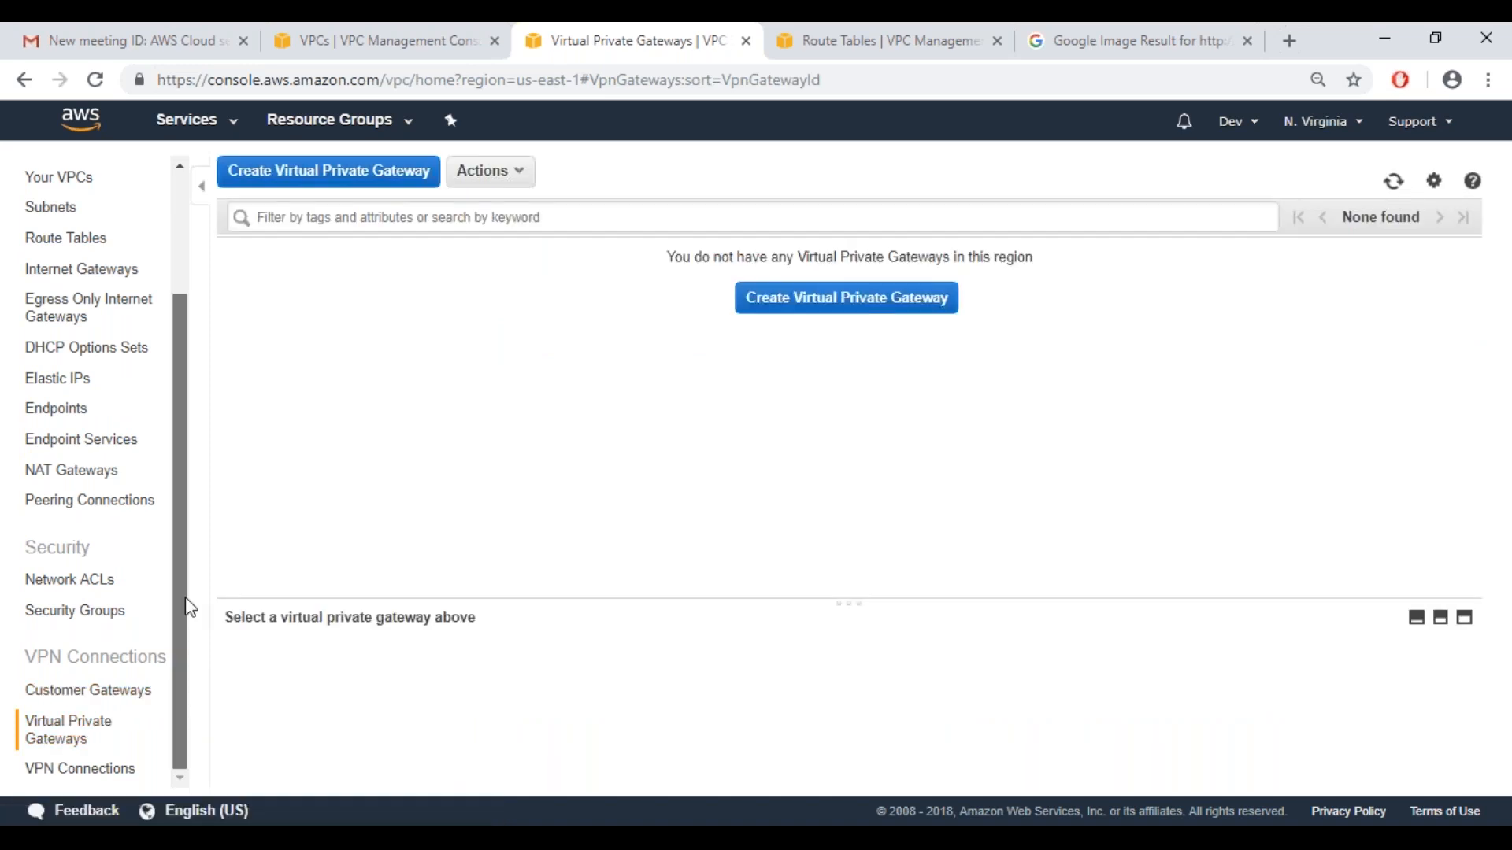
pyautogui.scroll(3, 190, 608)
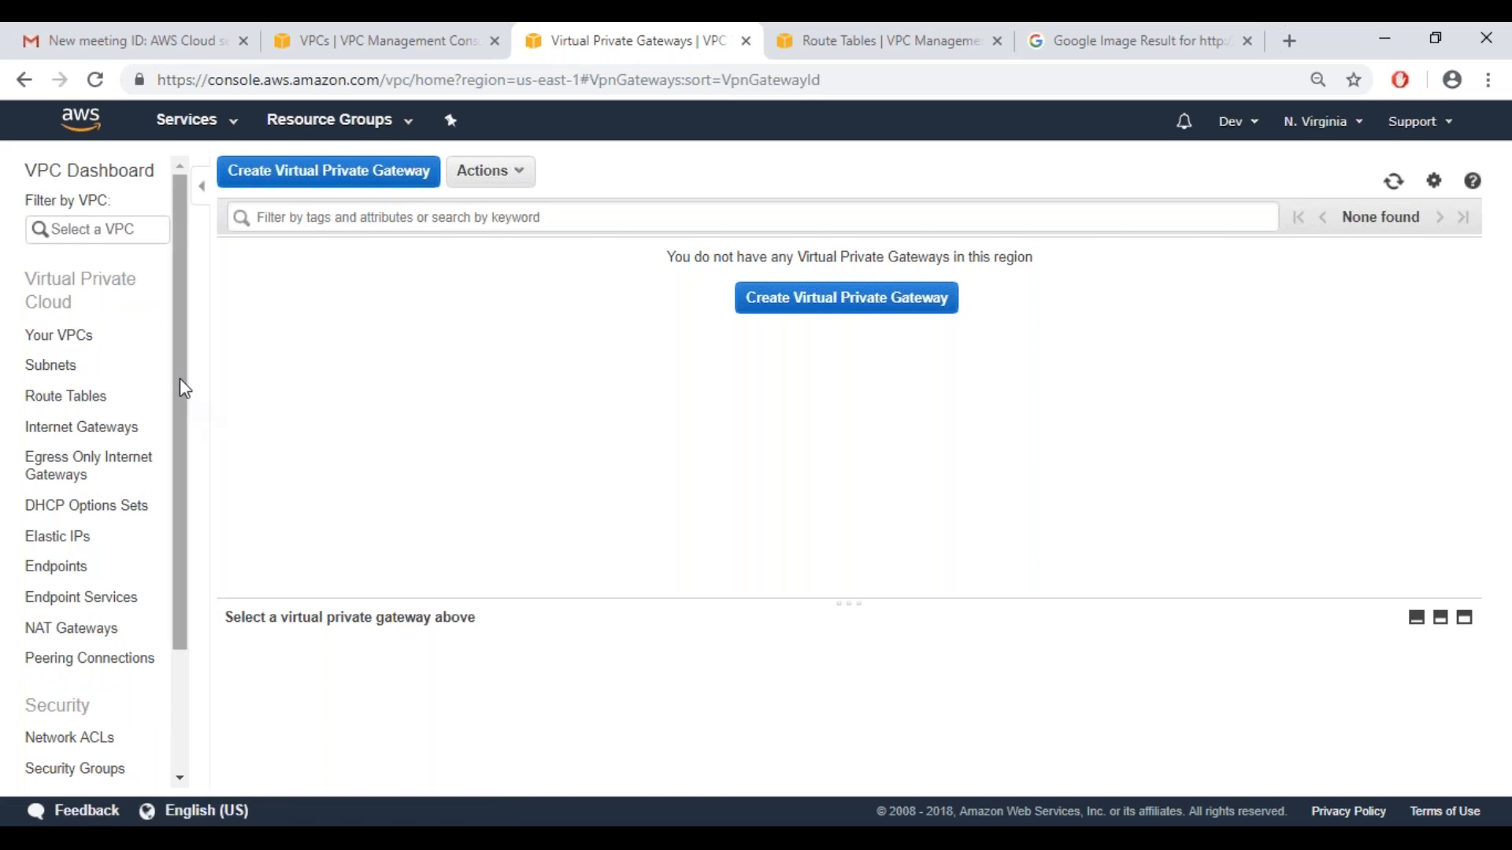
# Switch to Notepad and delete the unfinished "S3 ->" line below the separator lines
pyautogui.click(866, 823)
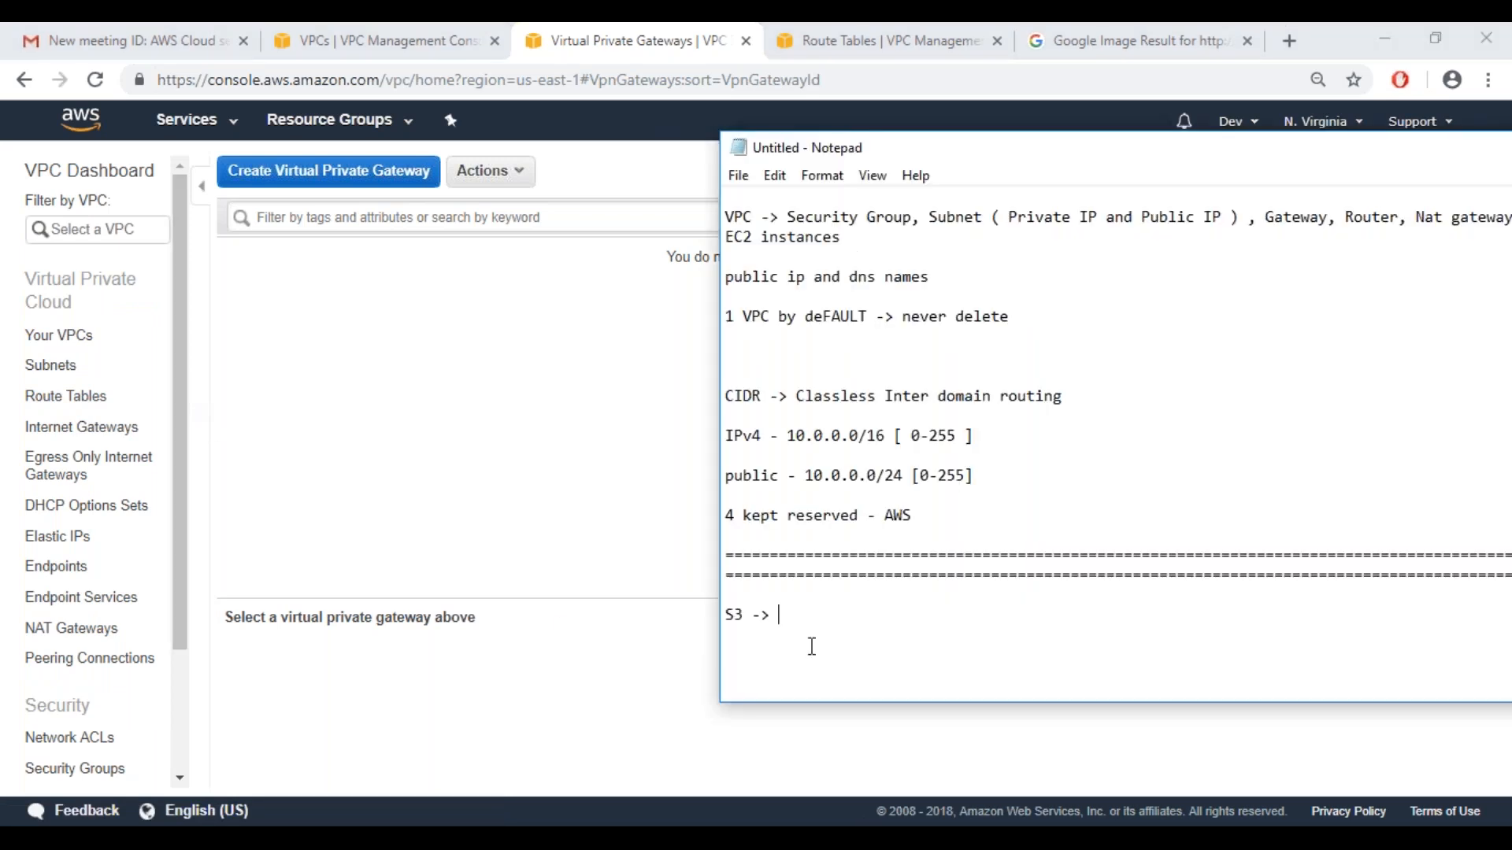
pyautogui.press('BackSpace')
pyautogui.press('BackSpace')
pyautogui.press('BackSpace')
pyautogui.press('BackSpace')
pyautogui.press('BackSpace')
# Highlight Security in the VPC component notes, reposition the Notepad window, and view the VPC console's security groups list
pyautogui.doubleClick(833, 217)
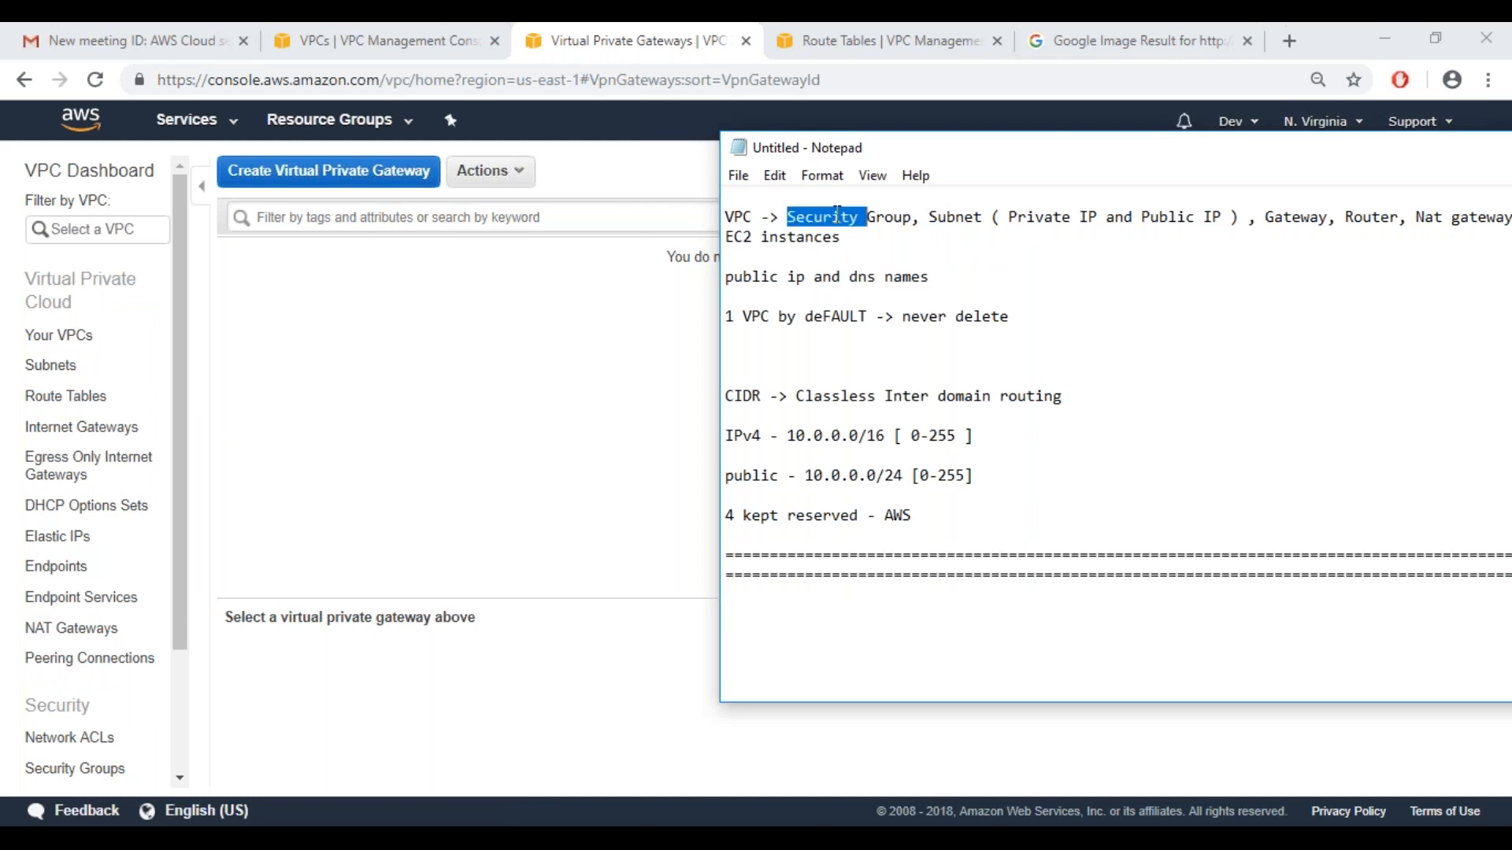
pyautogui.moveTo(709, 136); pyautogui.dragTo(594, 163)
pyautogui.moveTo(819, 176); pyautogui.dragTo(505, 173)
pyautogui.click(56, 769)
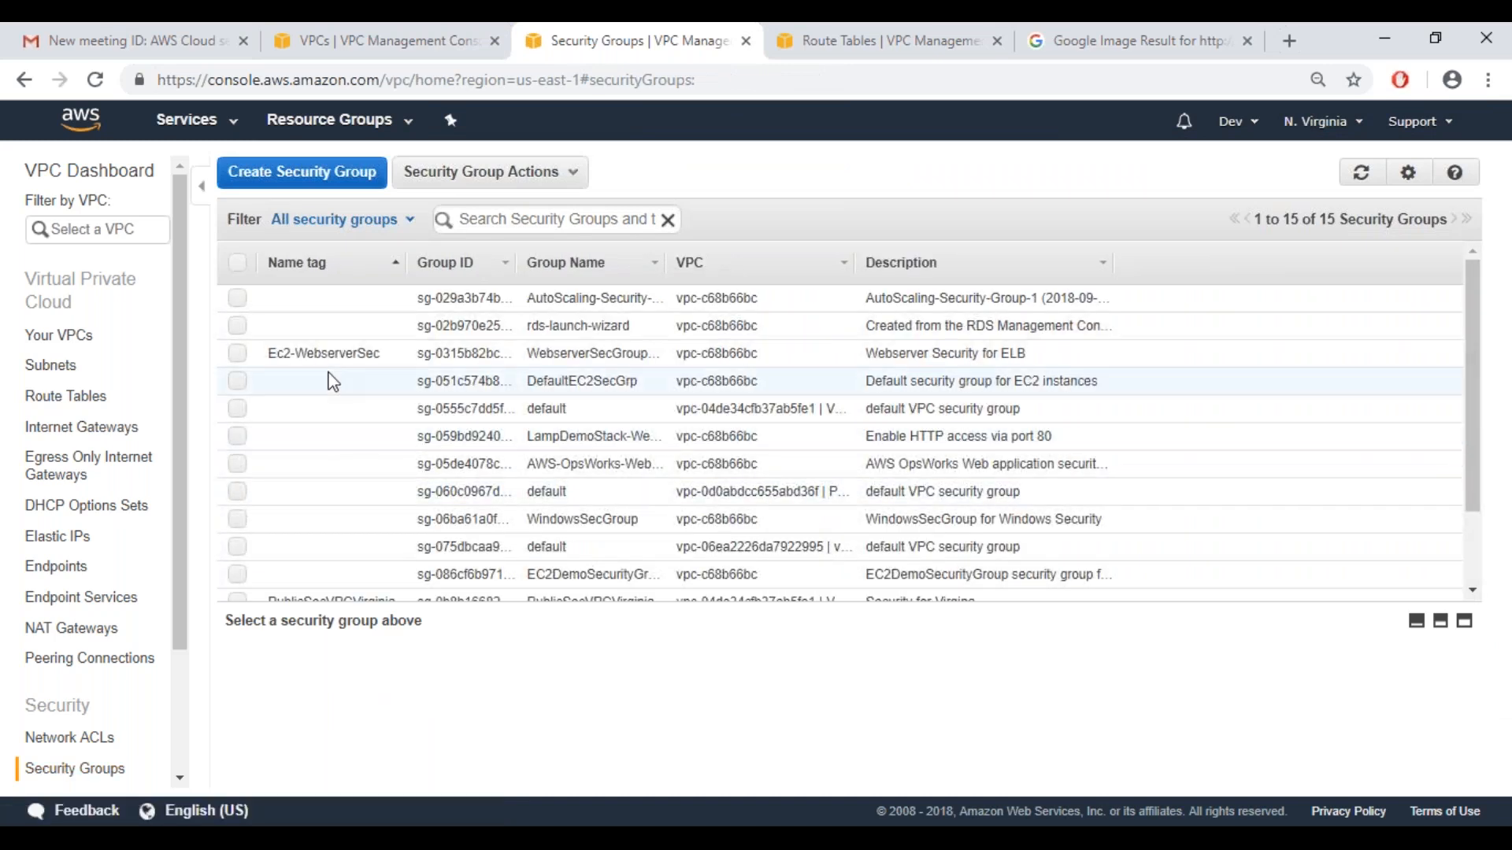
# Return to Notepad and highlight the remaining VPC components from Subnet through EC2 instances
pyautogui.click(876, 814)
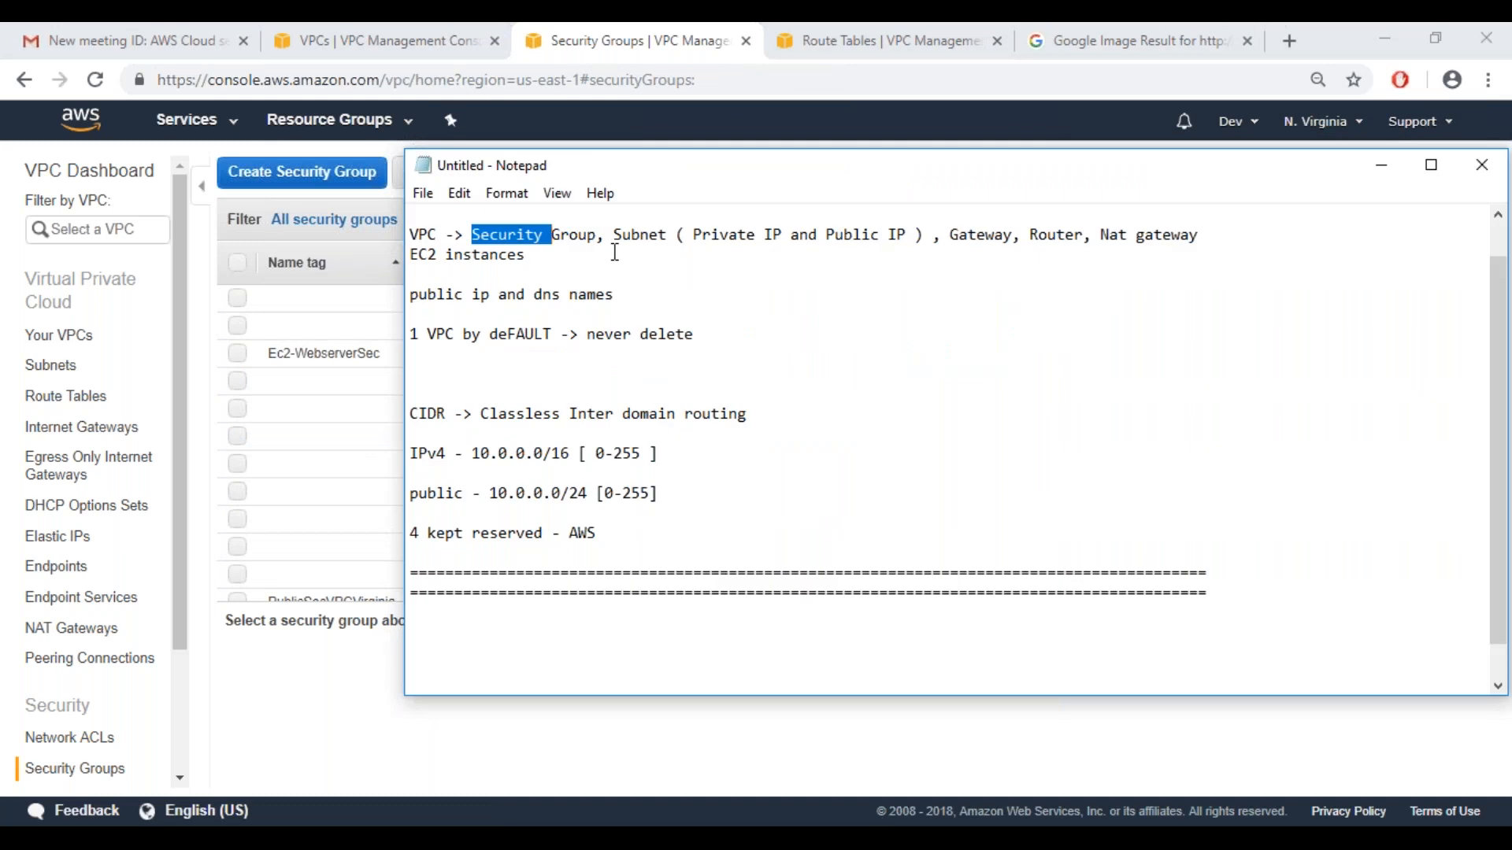
pyautogui.moveTo(614, 234); pyautogui.dragTo(947, 249)
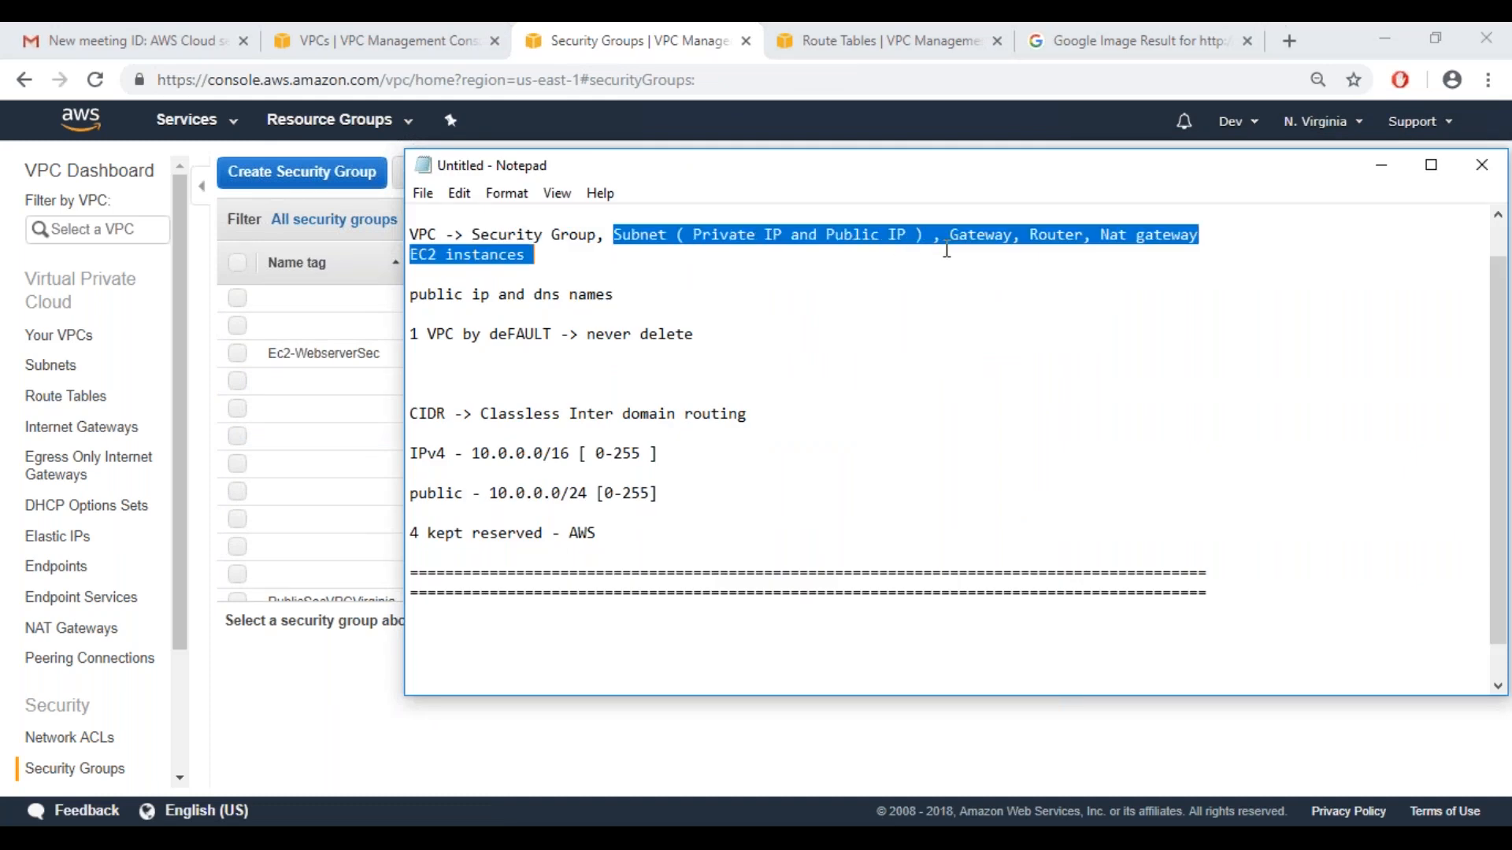
pyautogui.click(1015, 258)
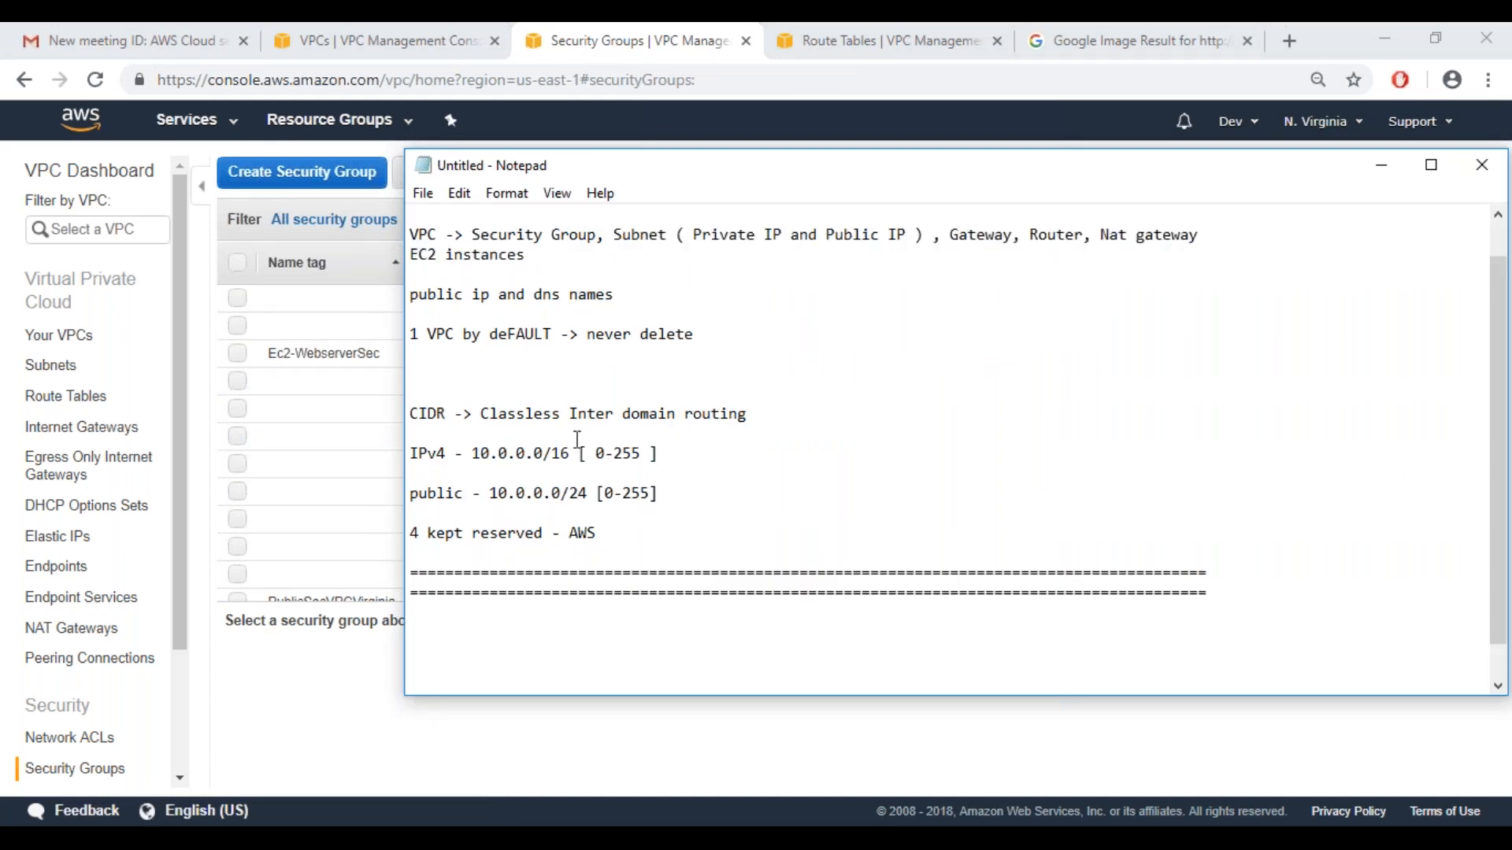
# Open the customer gateway creation form, examine its name, routing and IP address fields, and cancel it
pyautogui.moveTo(179, 565); pyautogui.dragTo(173, 674)
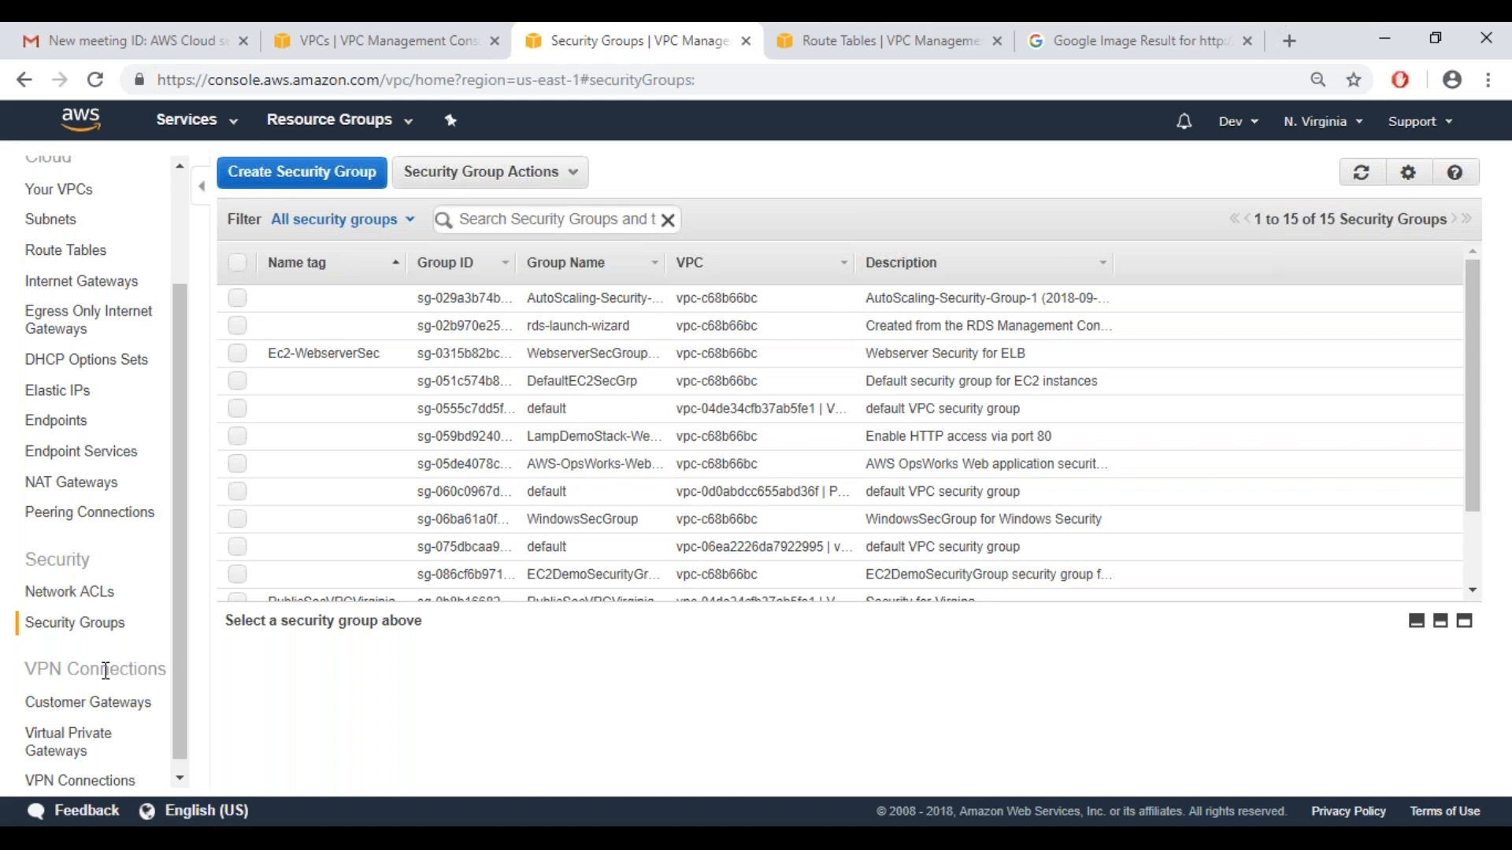
pyautogui.click(87, 713)
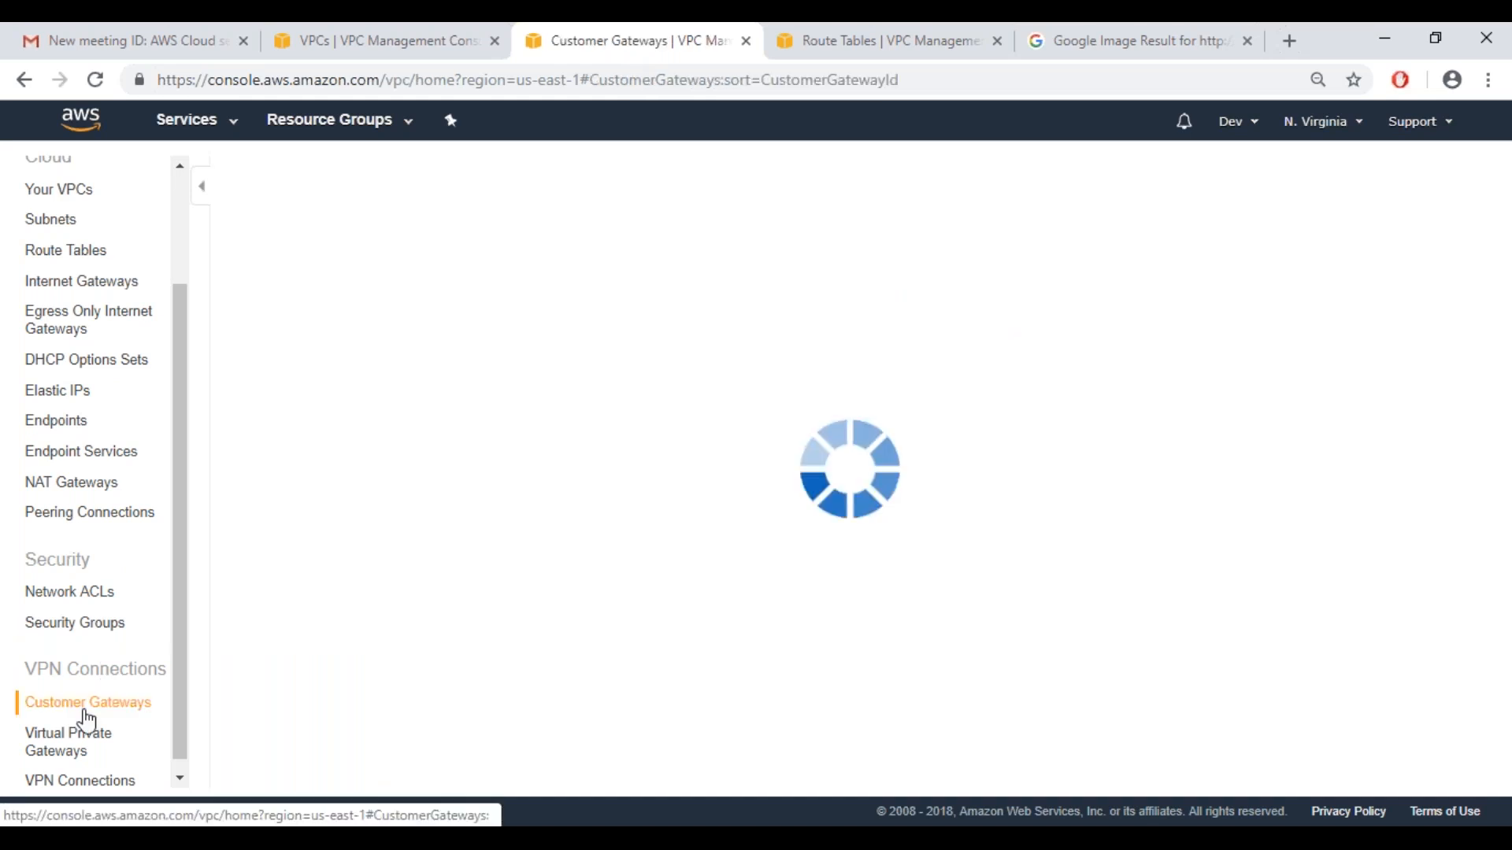
pyautogui.click(816, 310)
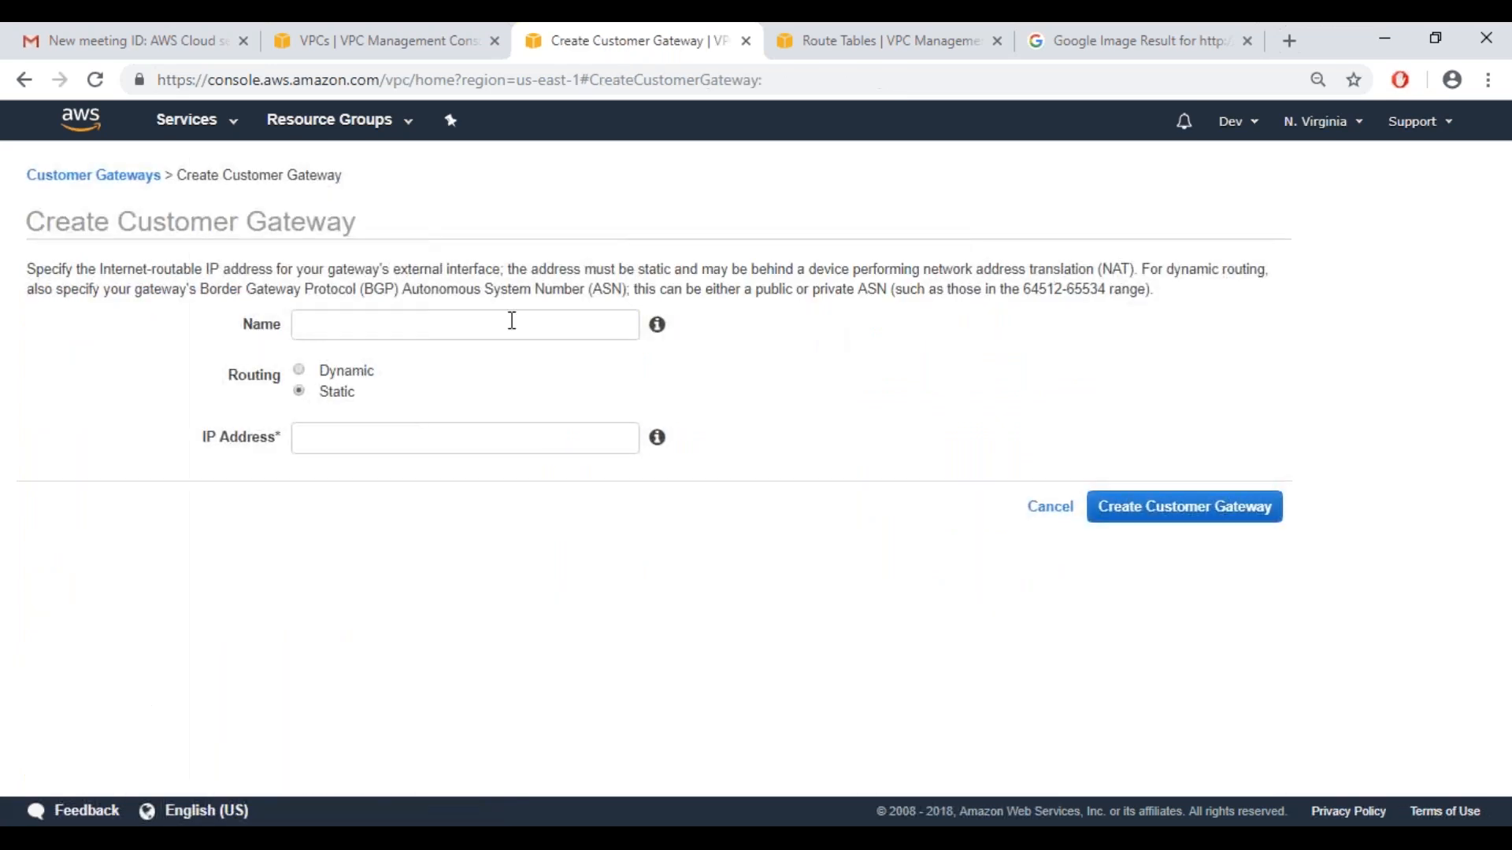
pyautogui.click(512, 320)
pyautogui.click(745, 395)
pyautogui.click(419, 444)
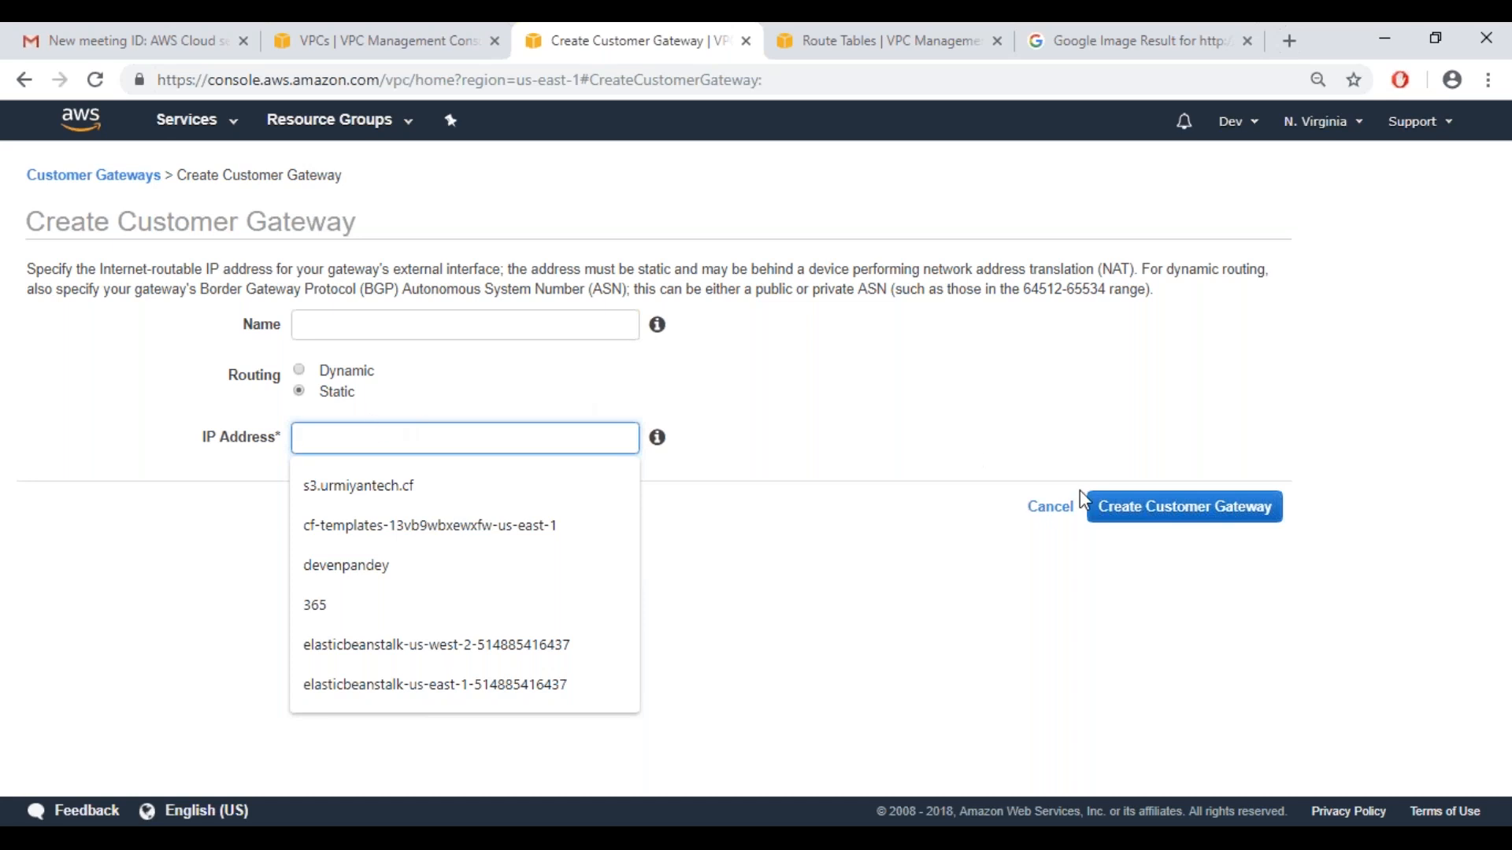
pyautogui.press('Escape')
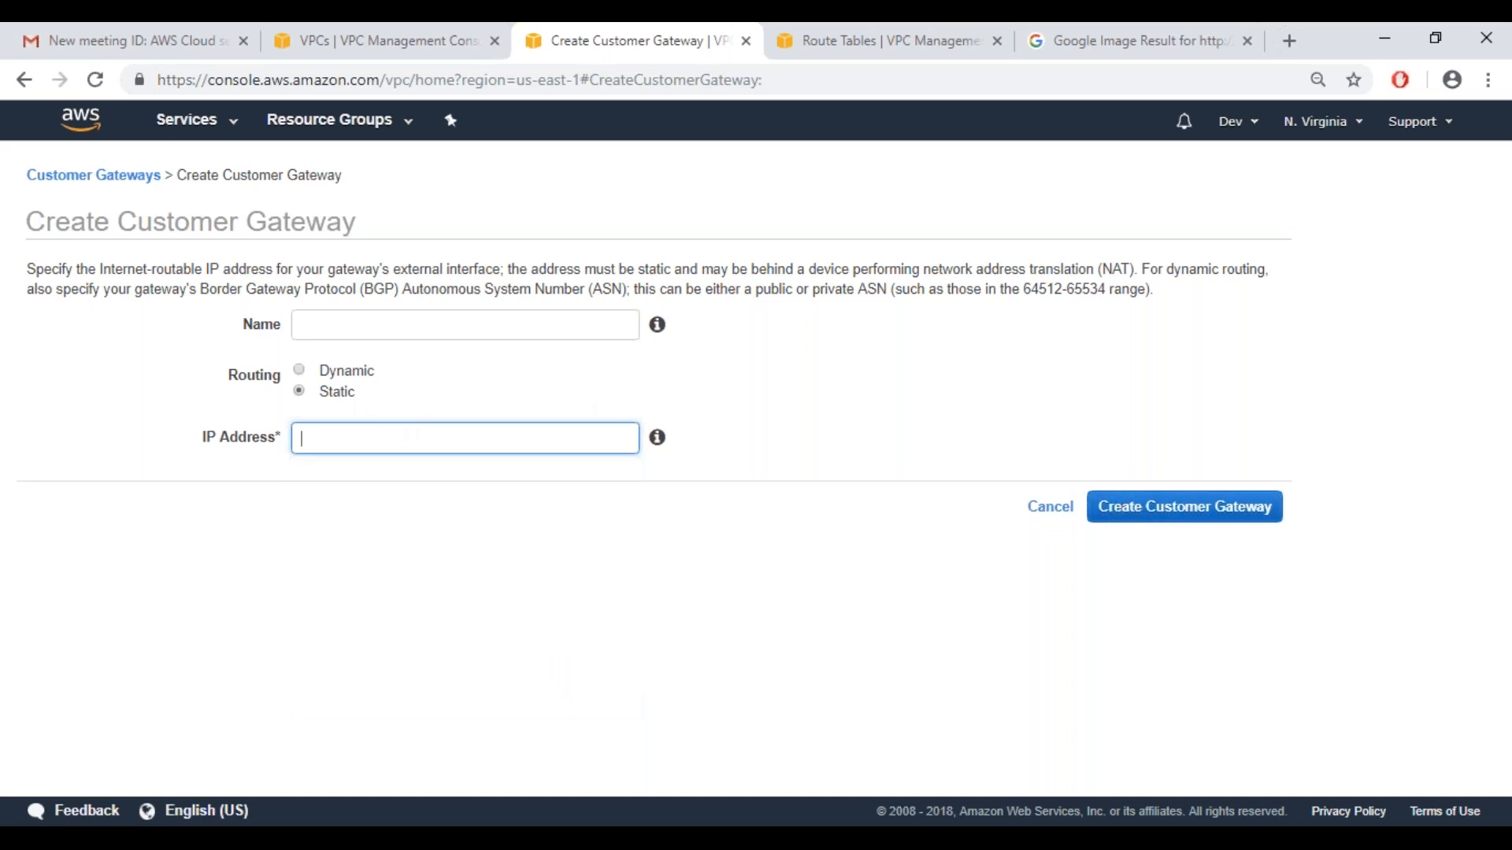
pyautogui.click(1051, 510)
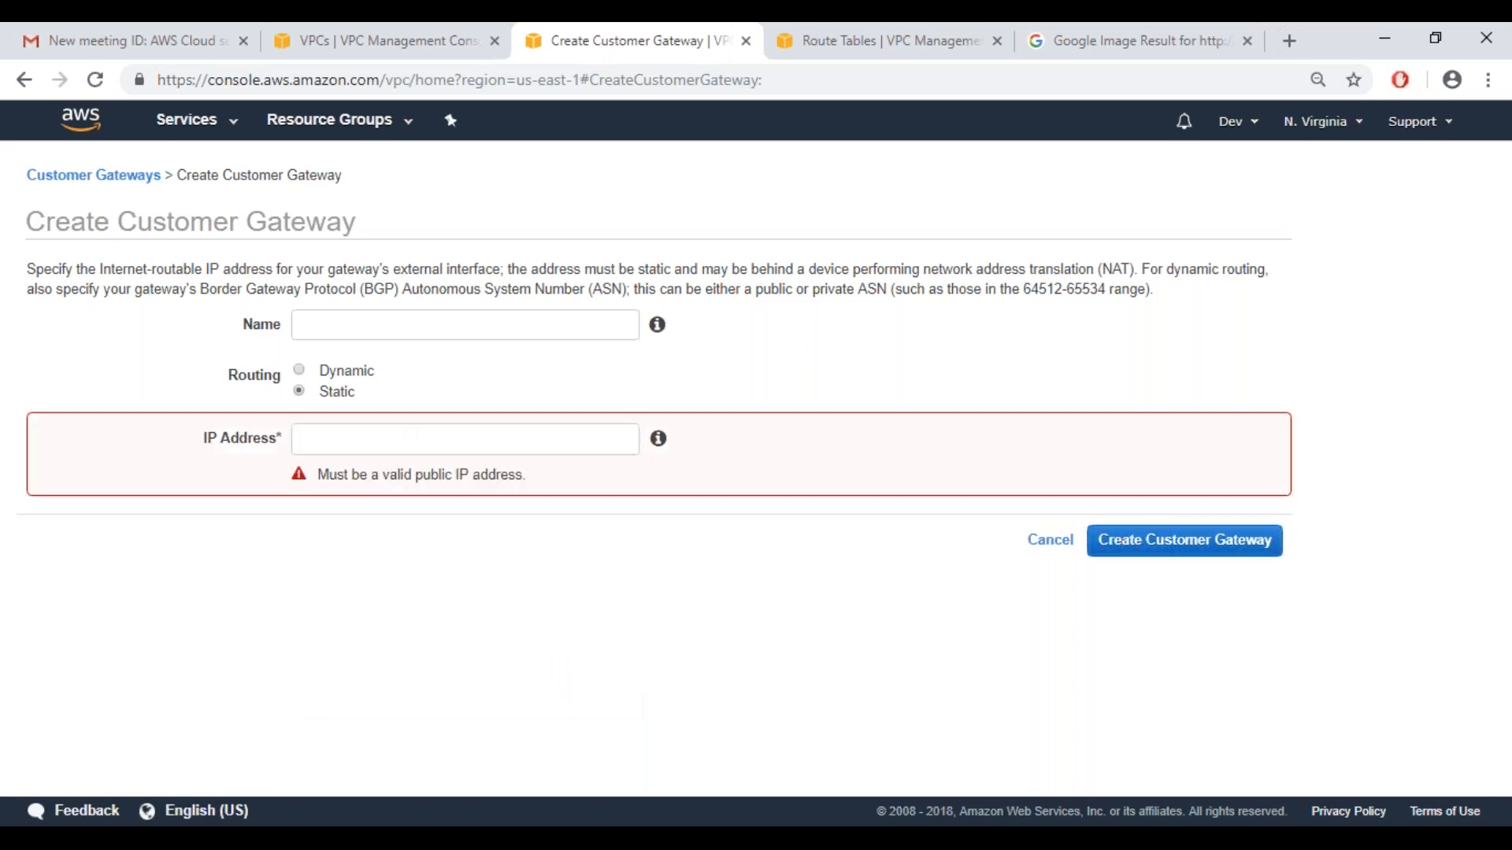
pyautogui.click(1051, 541)
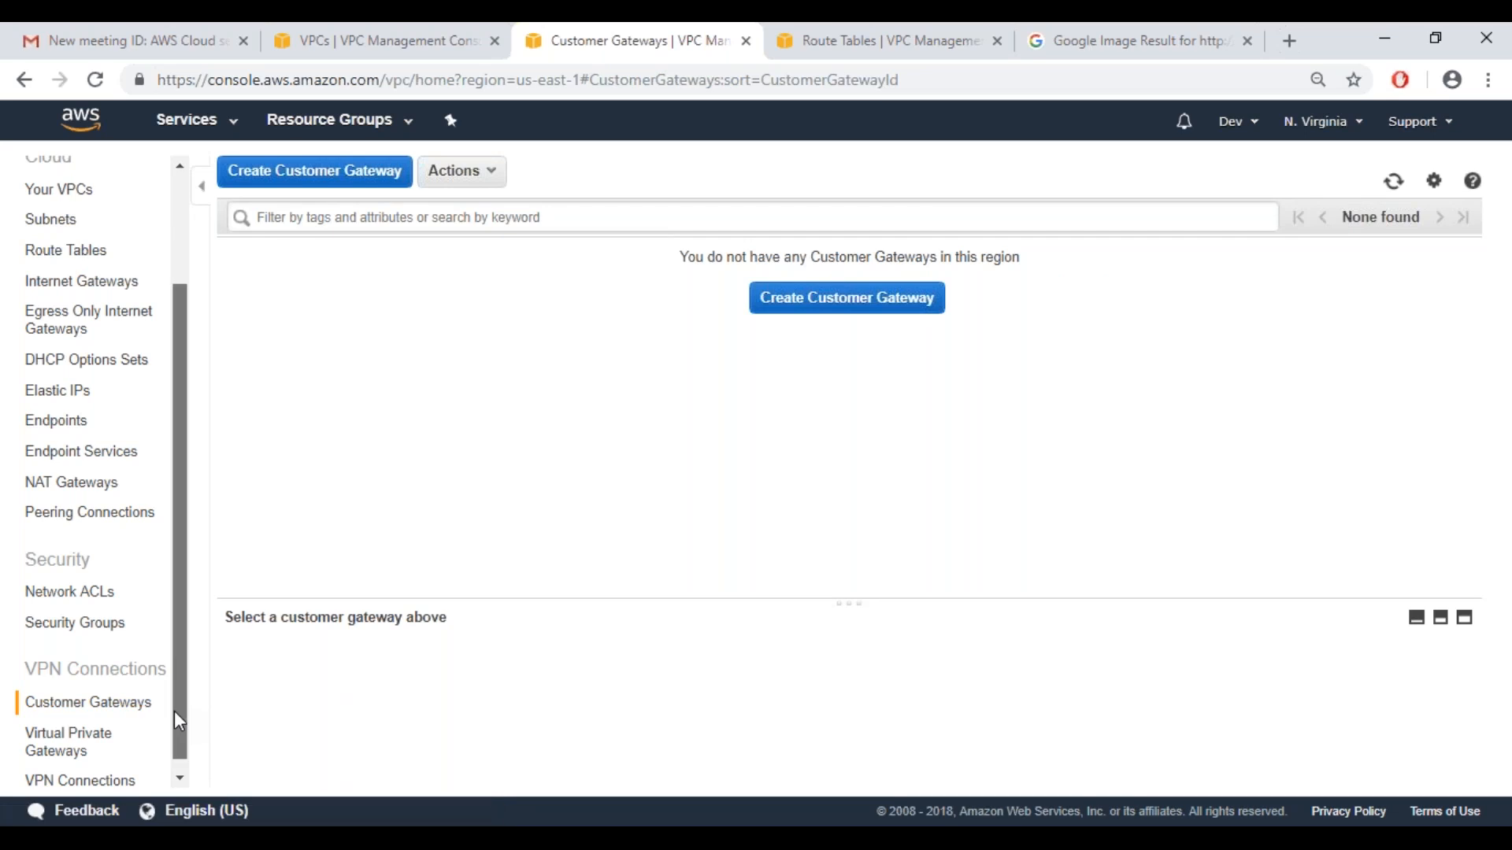
# Create a virtual private gateway with the name tag VritgwVPcDemo and the Amazon default ASN
pyautogui.scroll(-1, 175, 713)
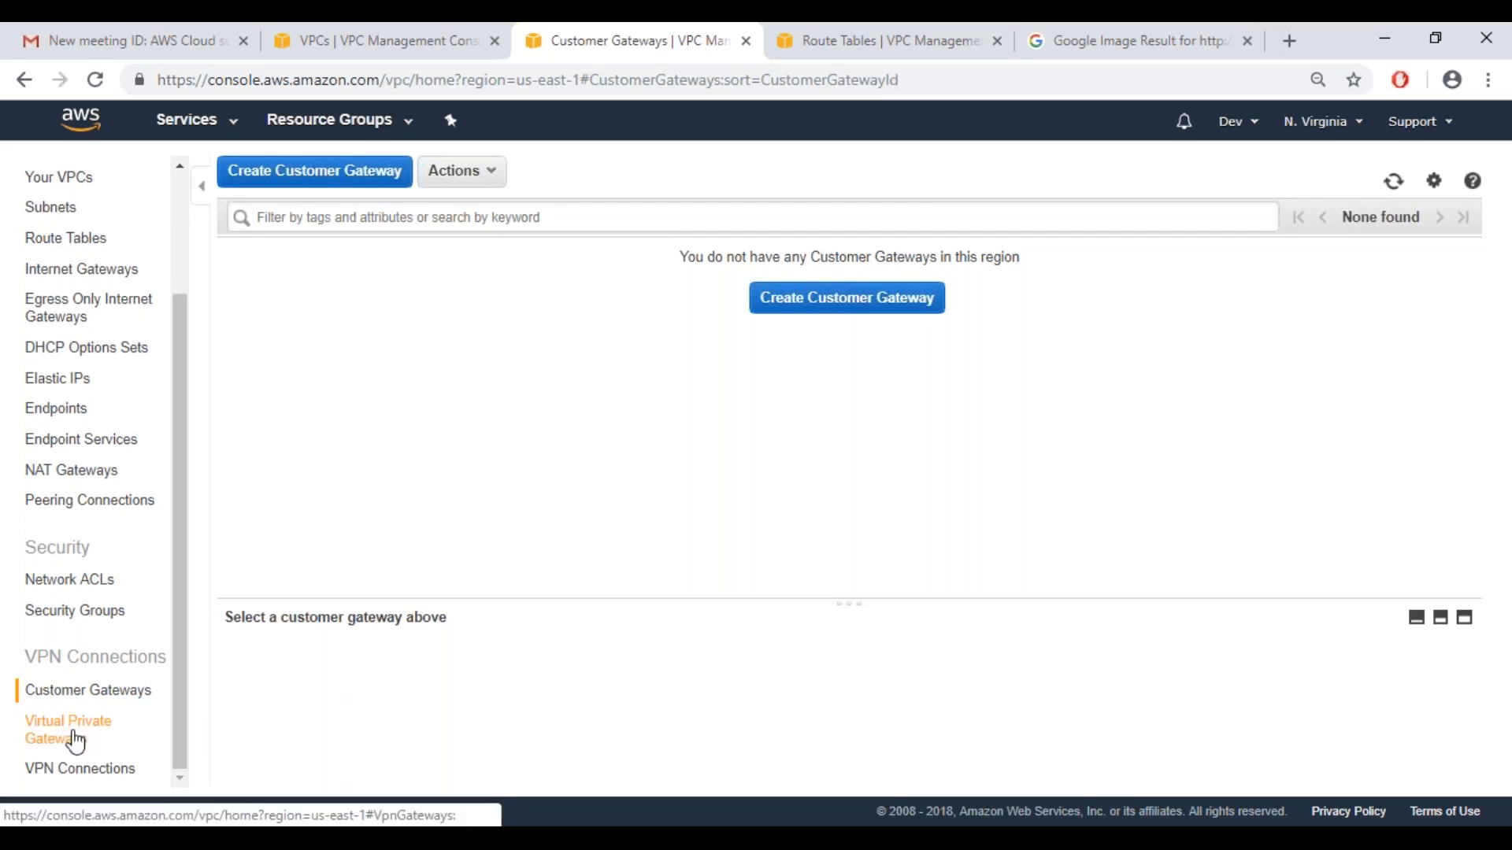
pyautogui.click(28, 738)
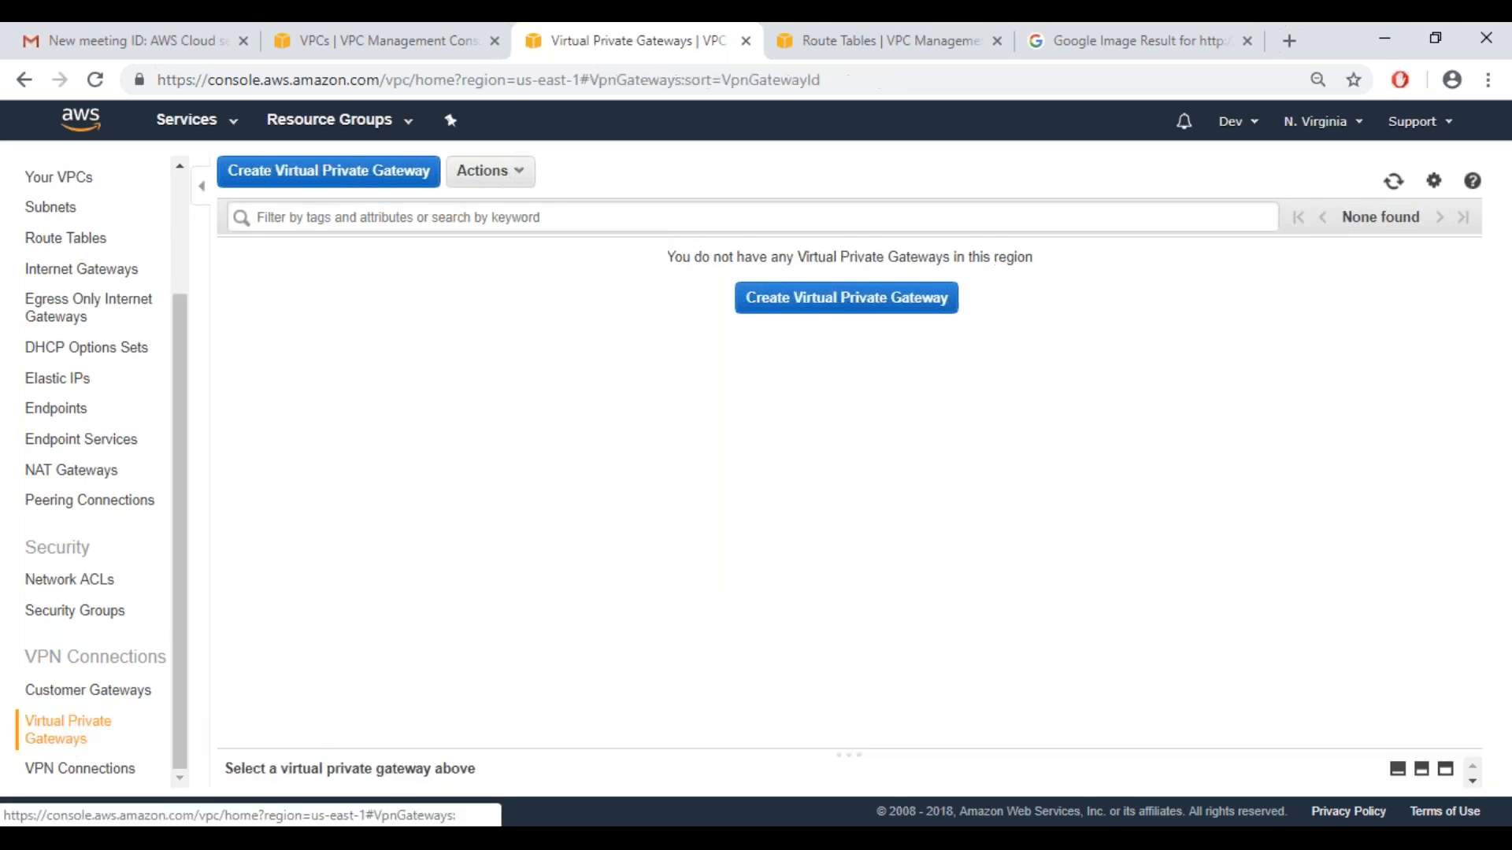
pyautogui.click(828, 319)
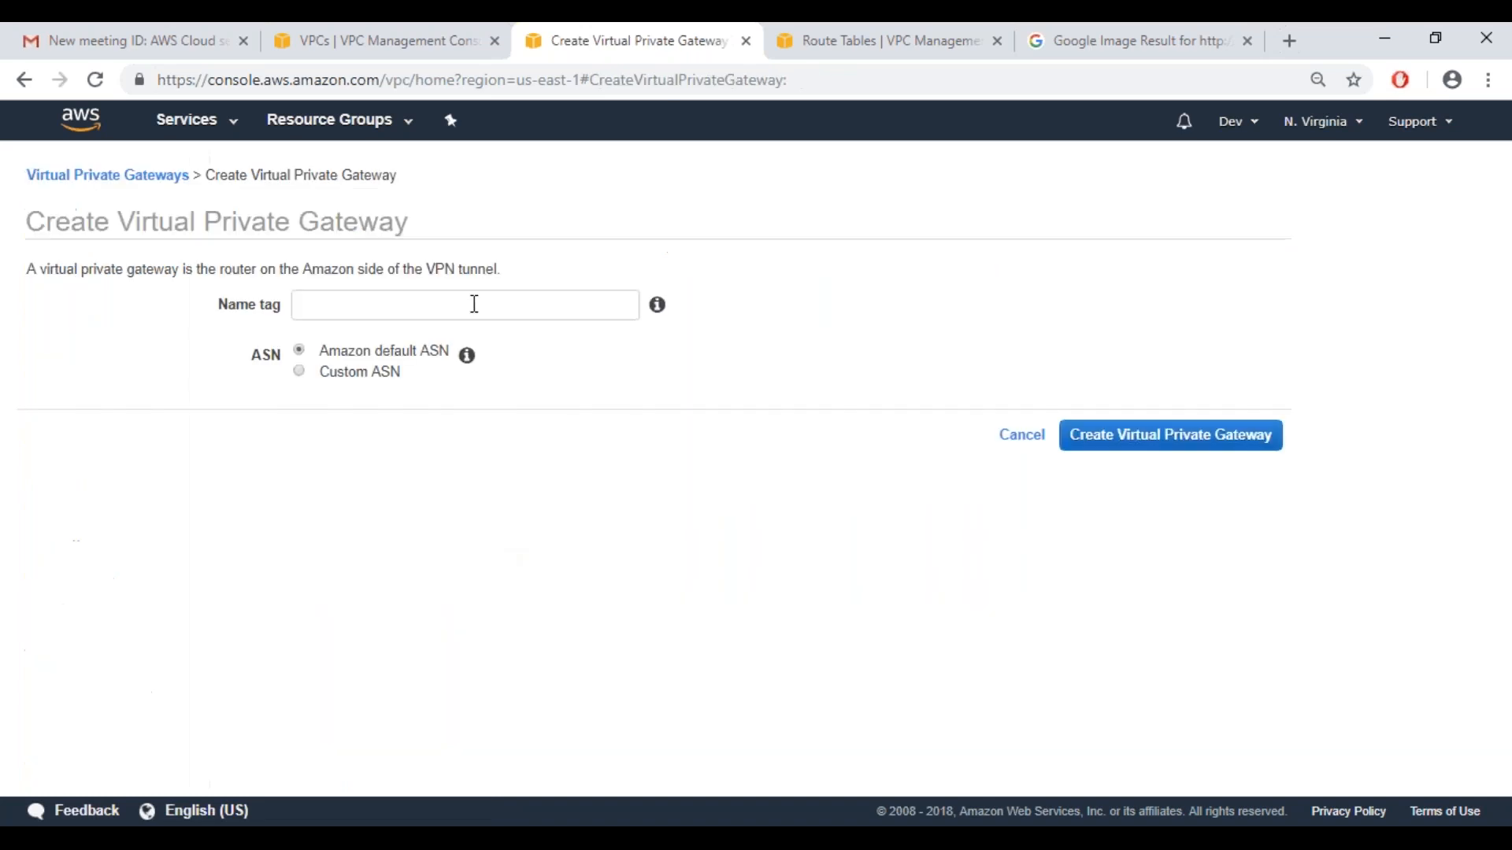
pyautogui.click(475, 304)
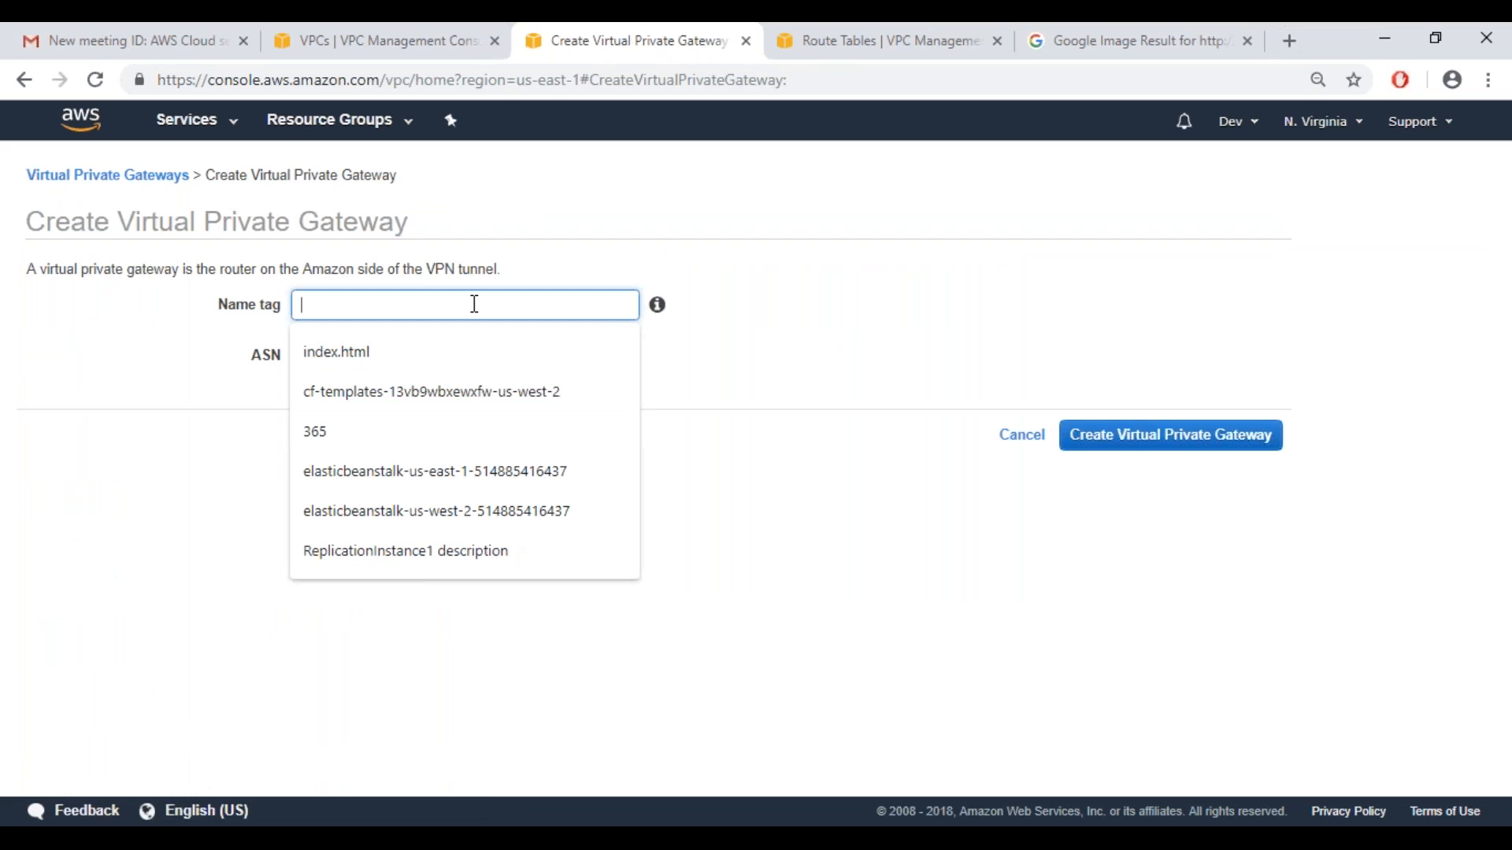
pyautogui.write('Vri')
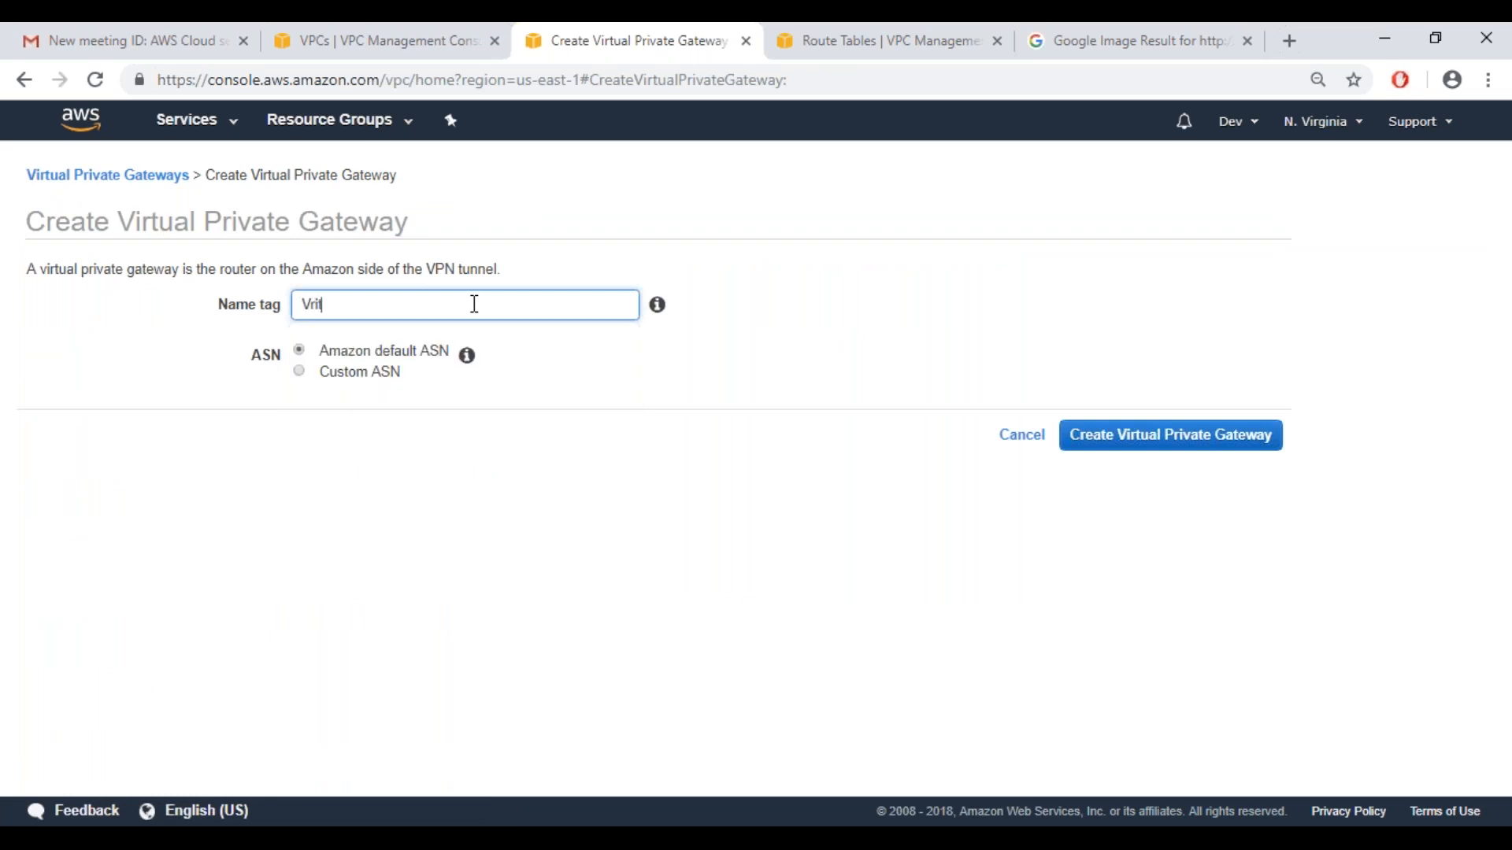
pyautogui.write('tgwVPc Demo')
pyautogui.click(371, 306)
pyautogui.press('BackSpace')
pyautogui.click(524, 477)
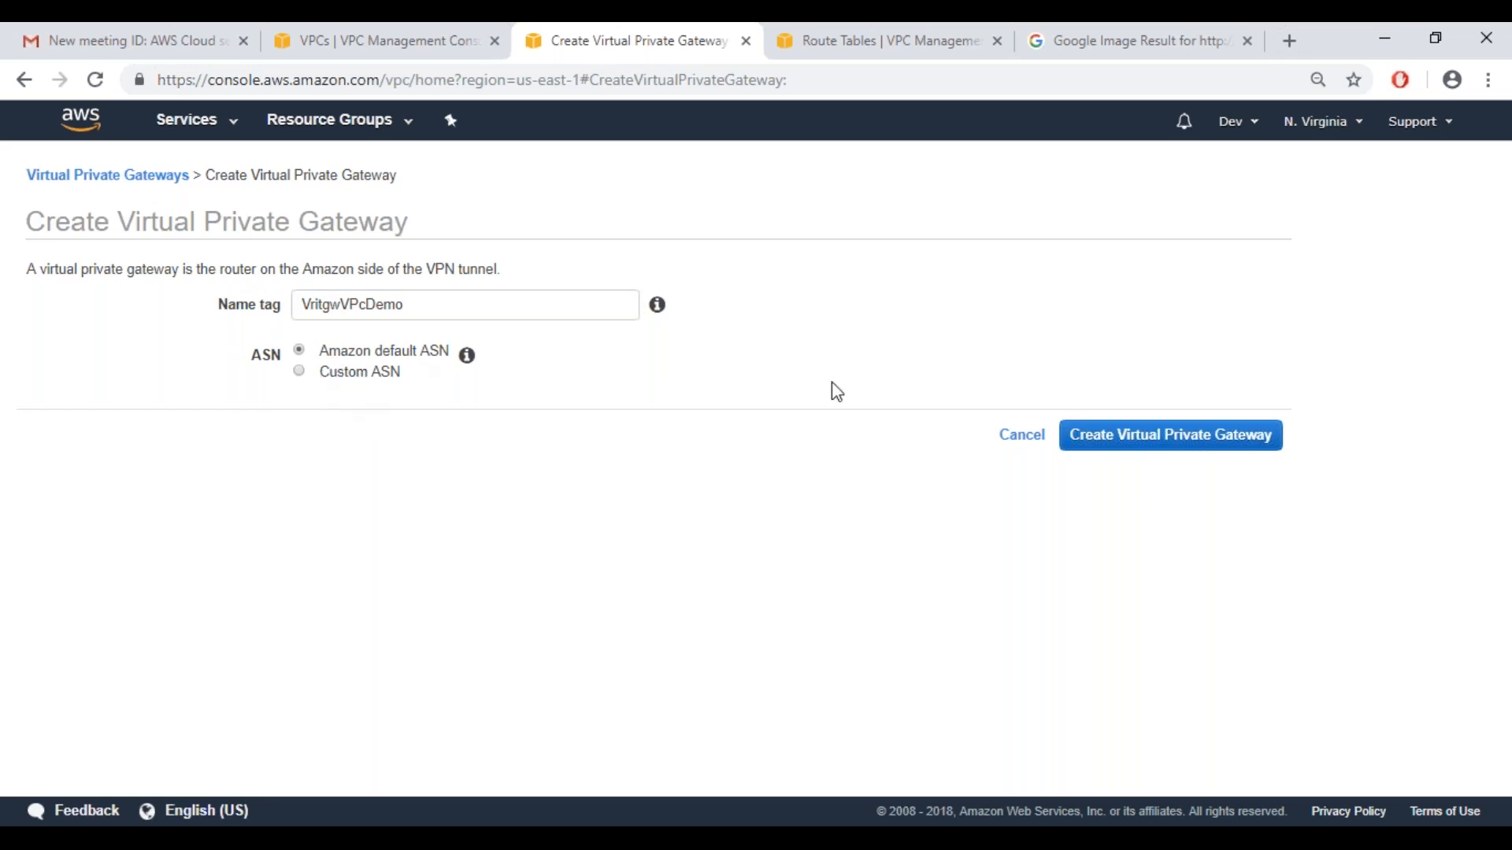
pyautogui.click(1171, 436)
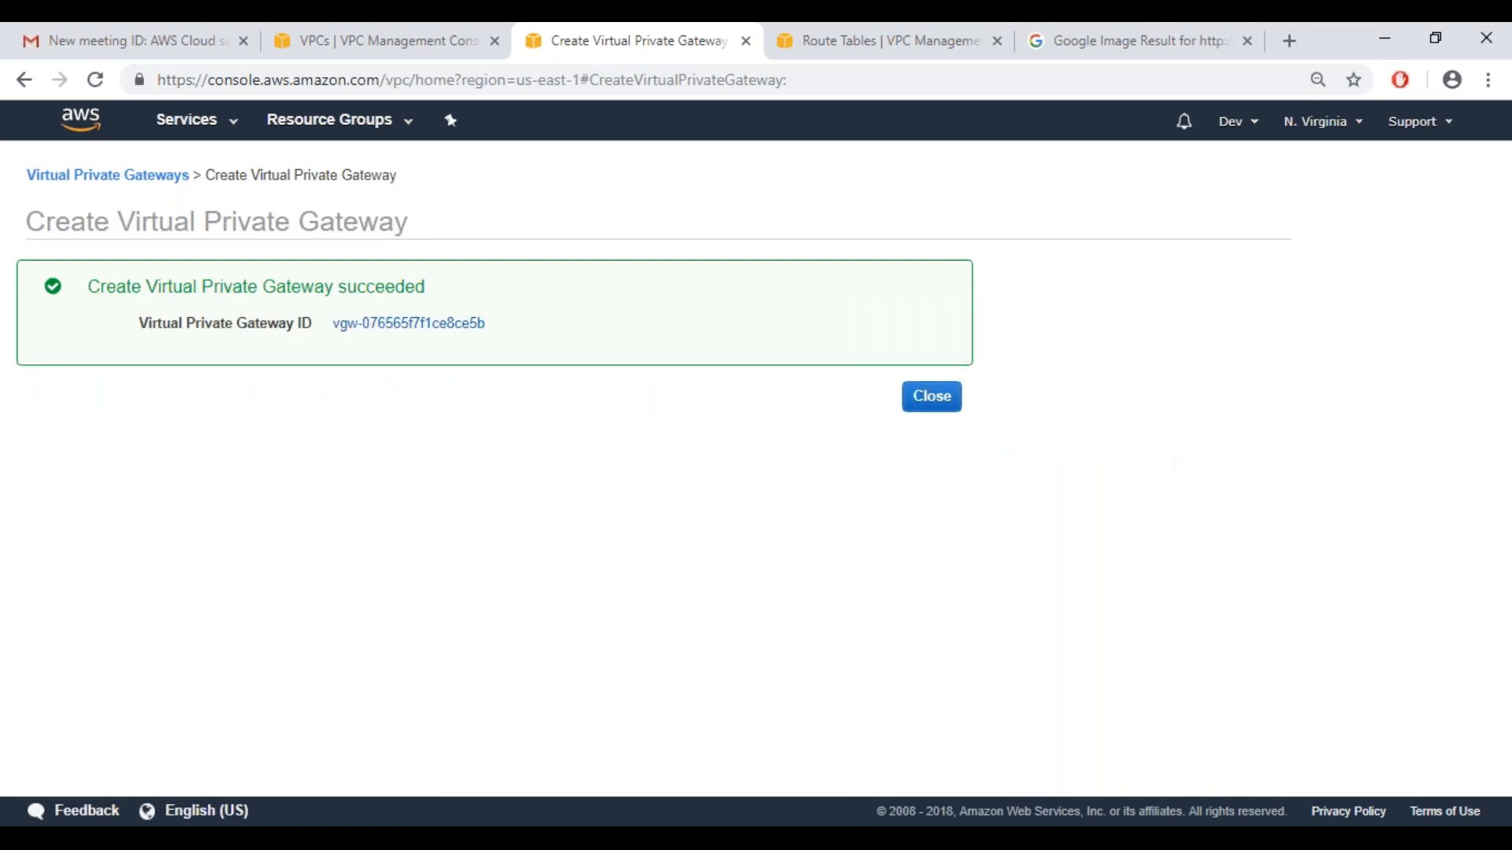
pyautogui.click(933, 398)
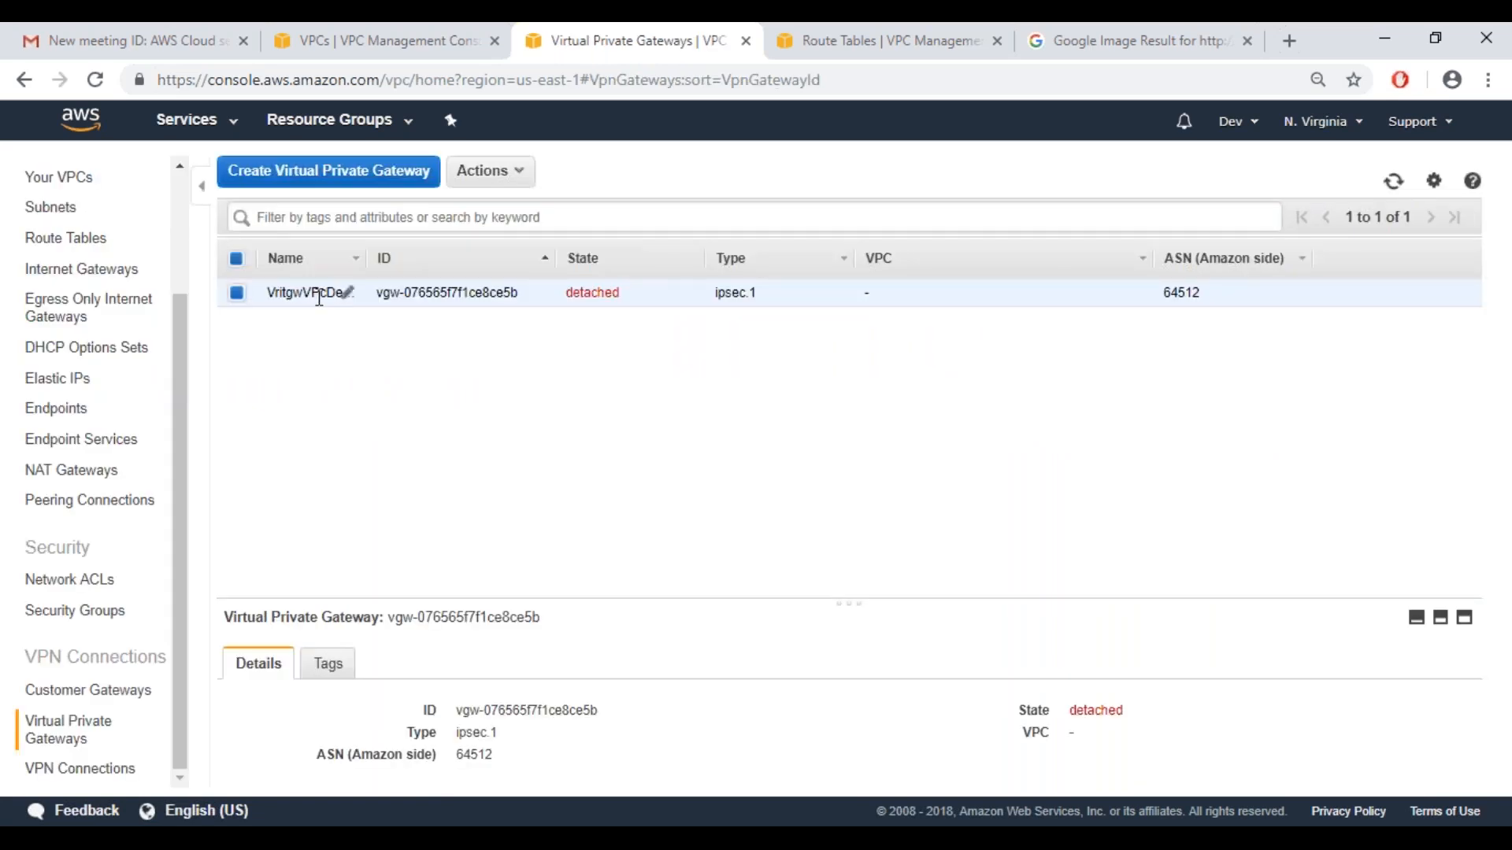
# Attach the VritgwVPcDemo virtual private gateway to the VPC vpcDemo
pyautogui.rightClick(319, 298)
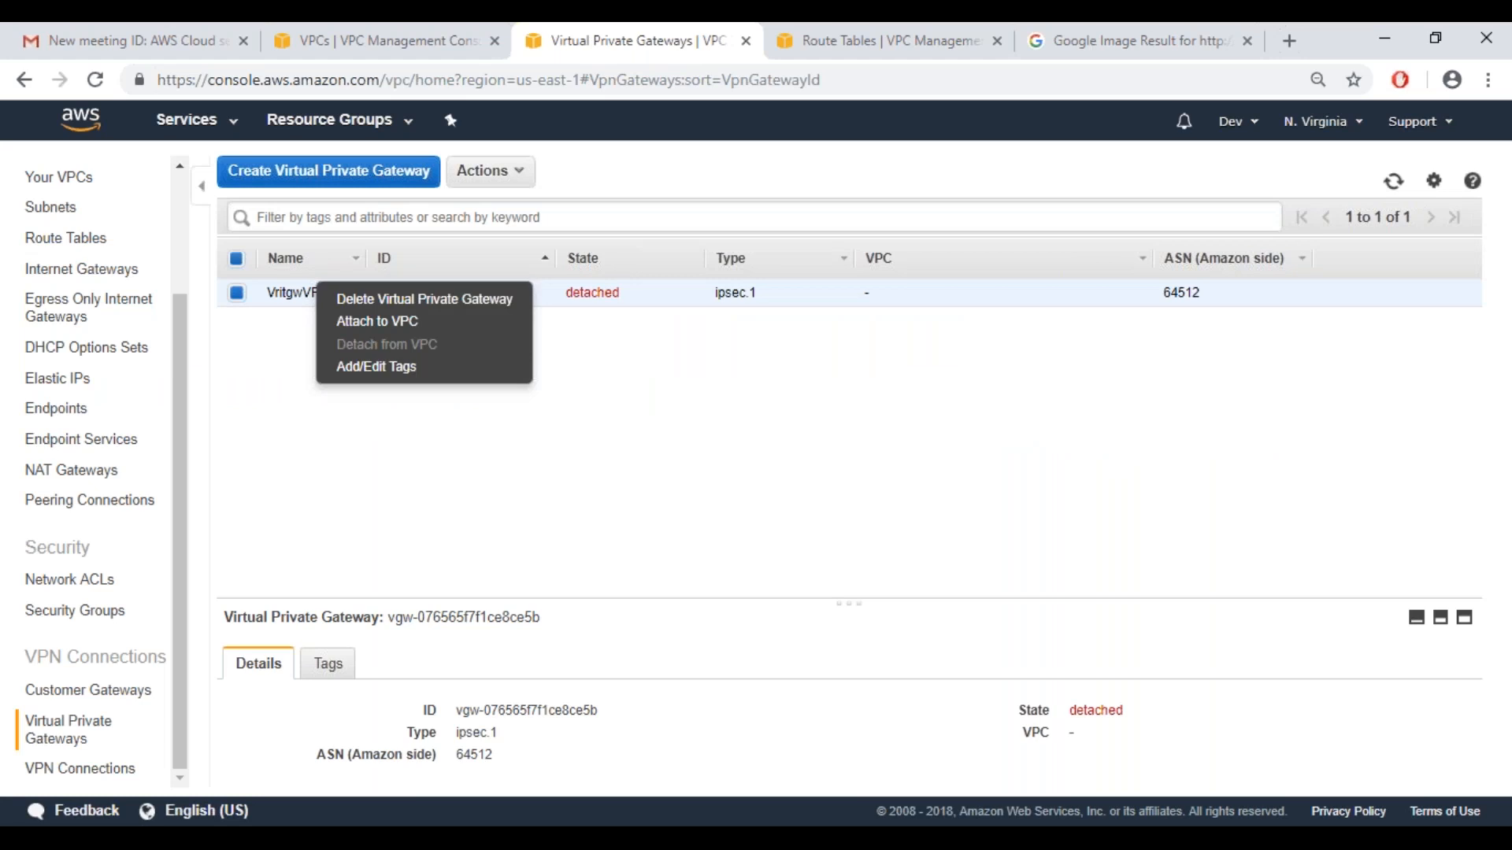
pyautogui.click(347, 323)
pyautogui.click(419, 359)
pyautogui.click(418, 506)
pyautogui.click(1217, 417)
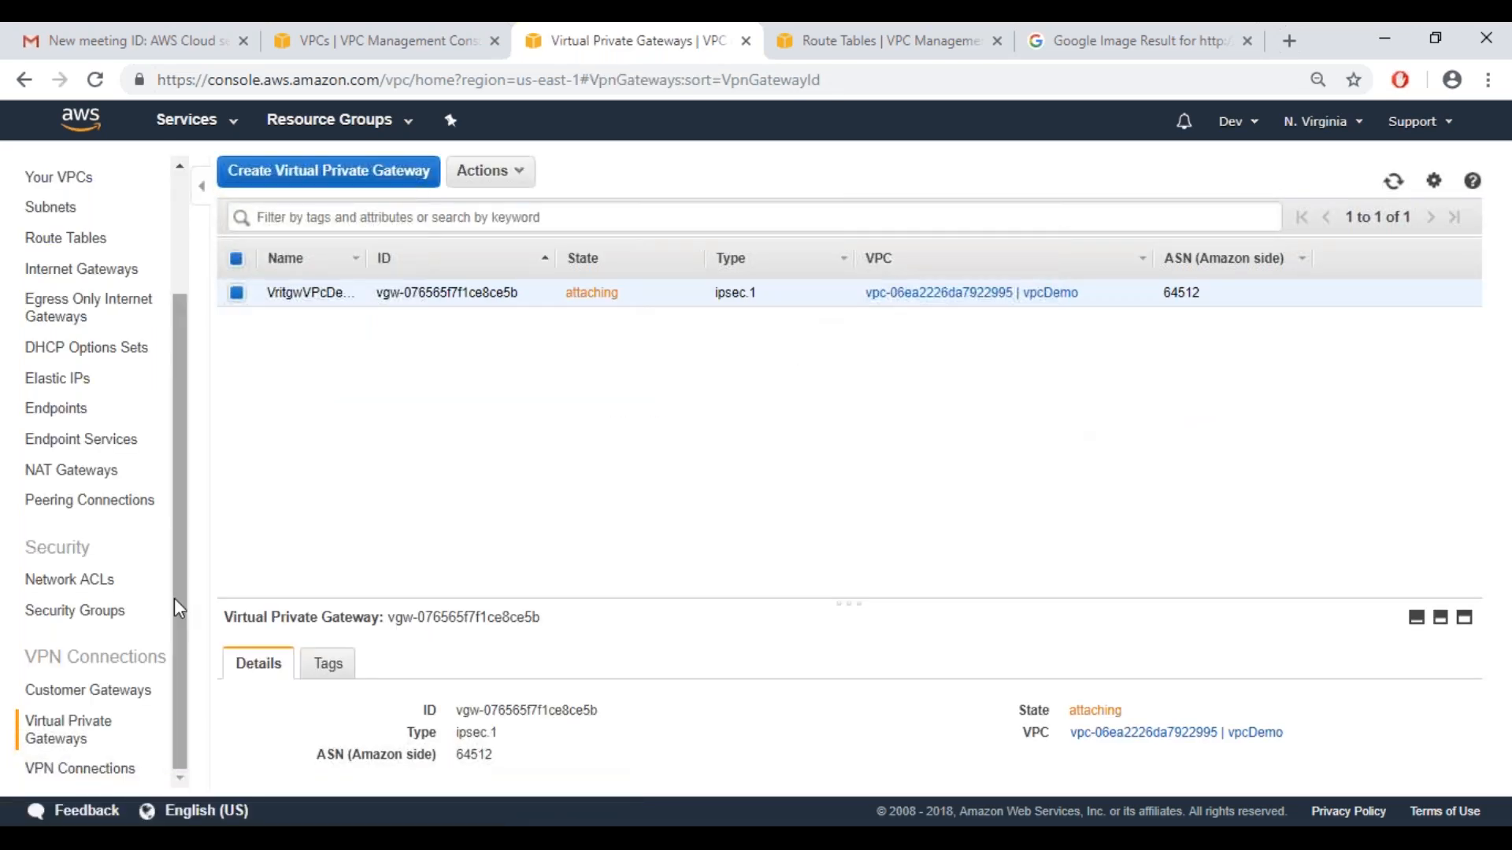
# Open the VPN connection creation form, examine its gateway, routing and tunnel options, and cancel it
pyautogui.click(75, 770)
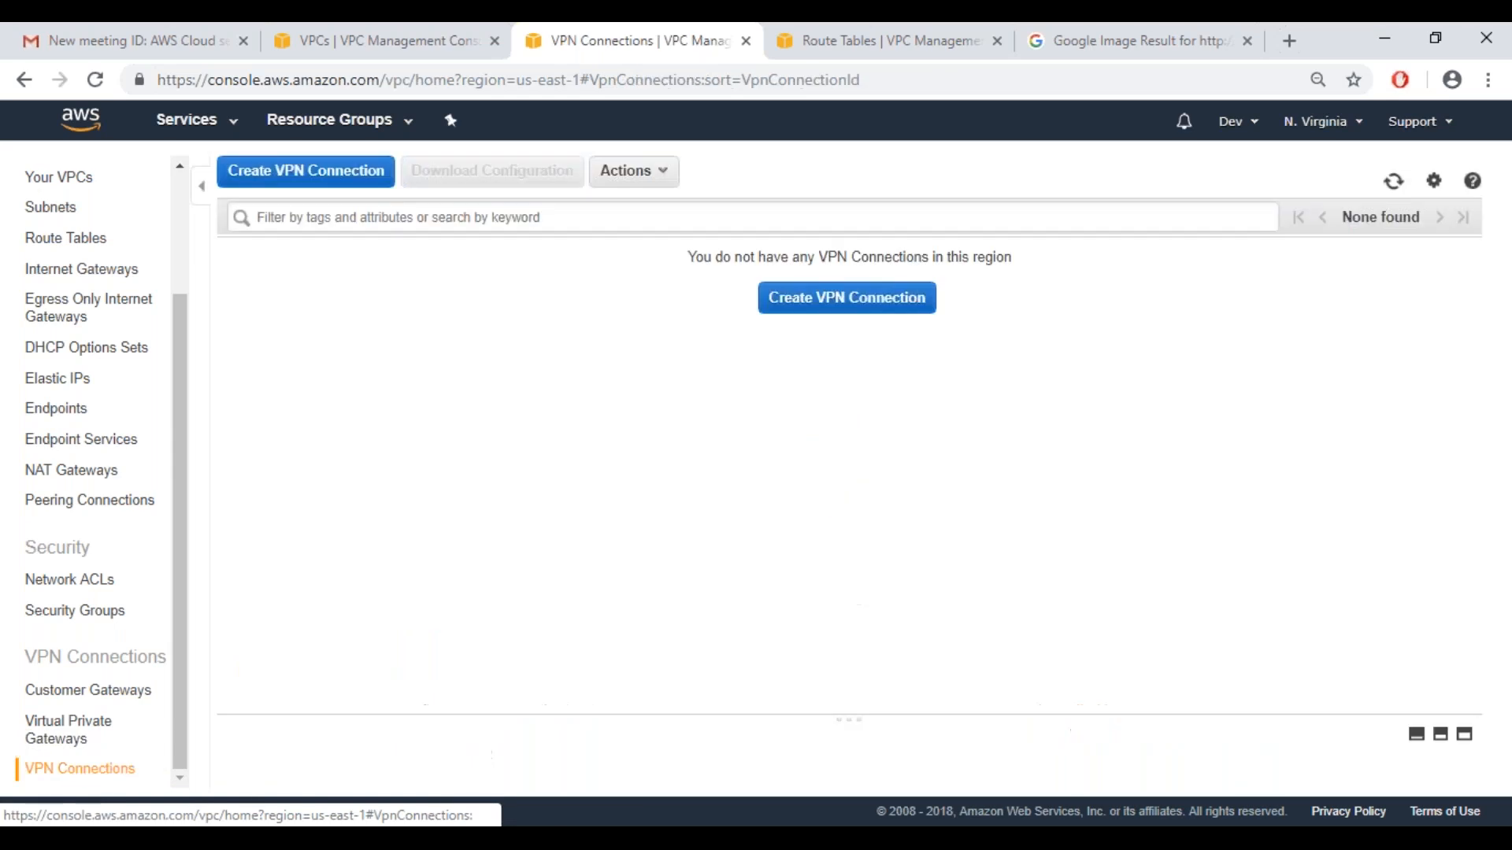
pyautogui.click(810, 321)
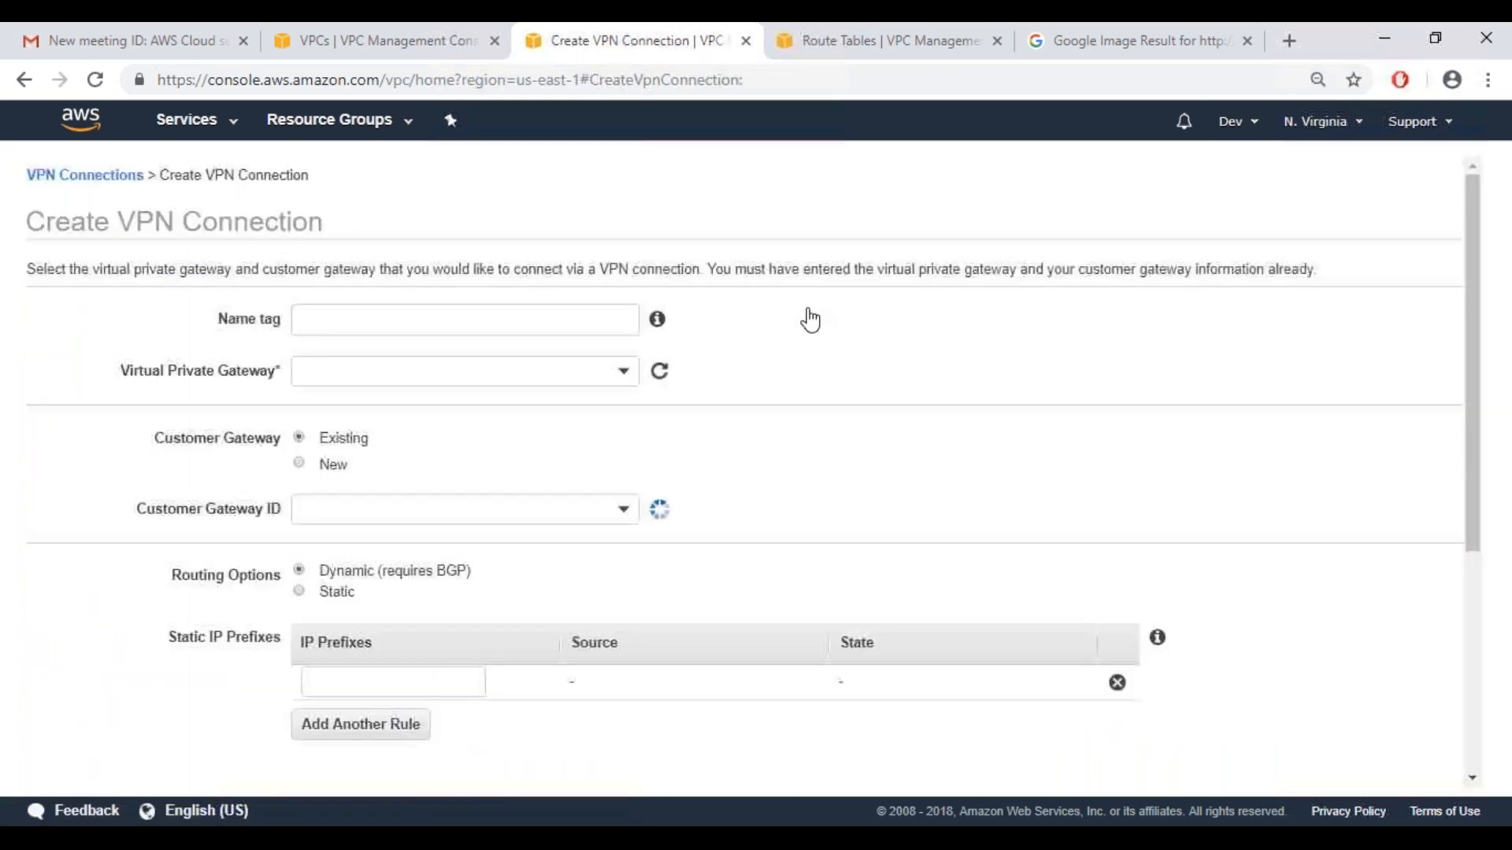
pyautogui.click(333, 381)
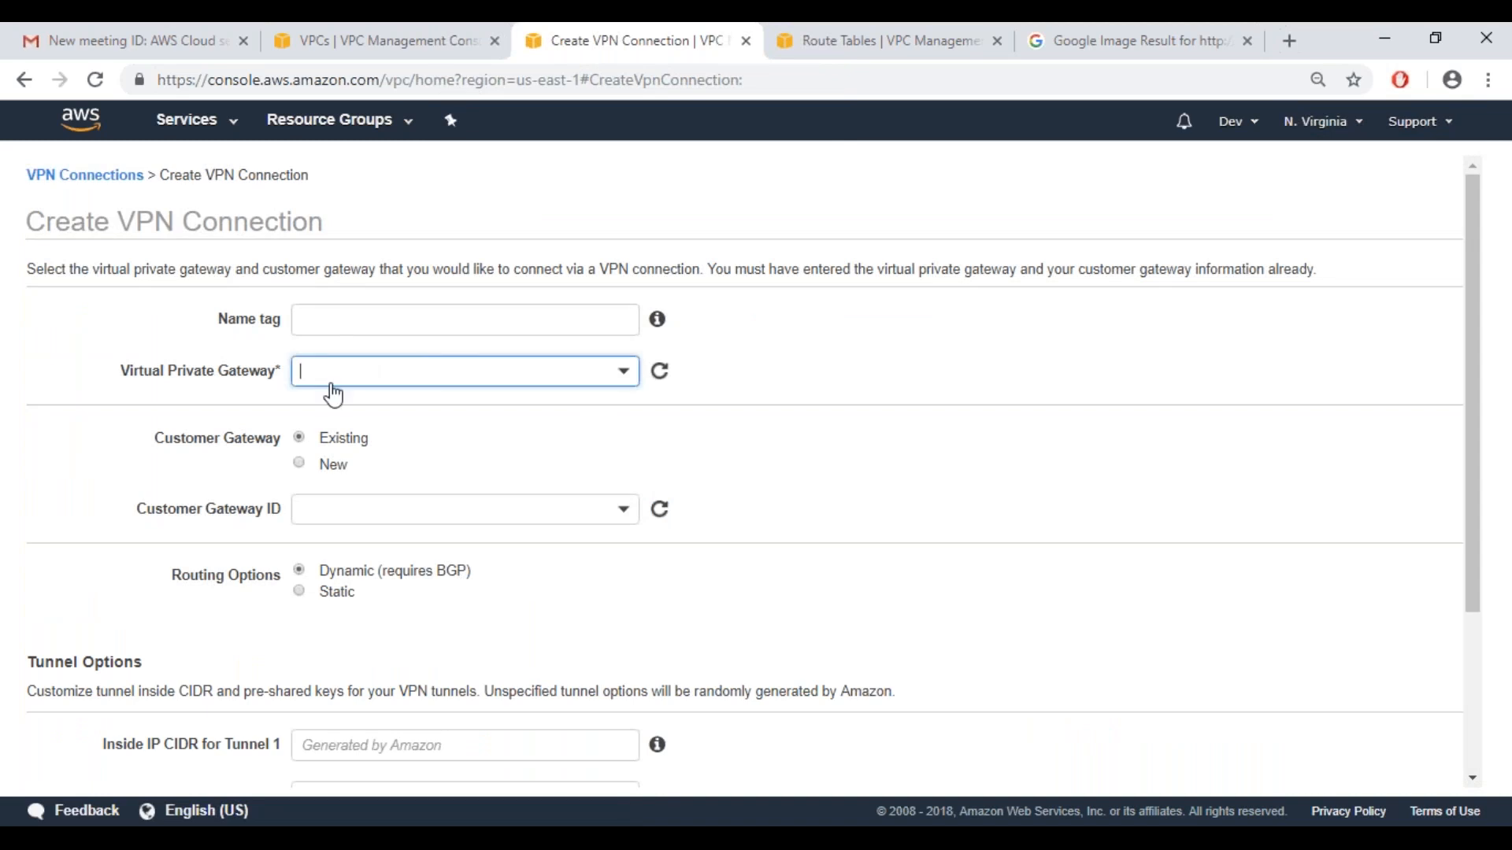
pyautogui.click(338, 512)
pyautogui.click(925, 560)
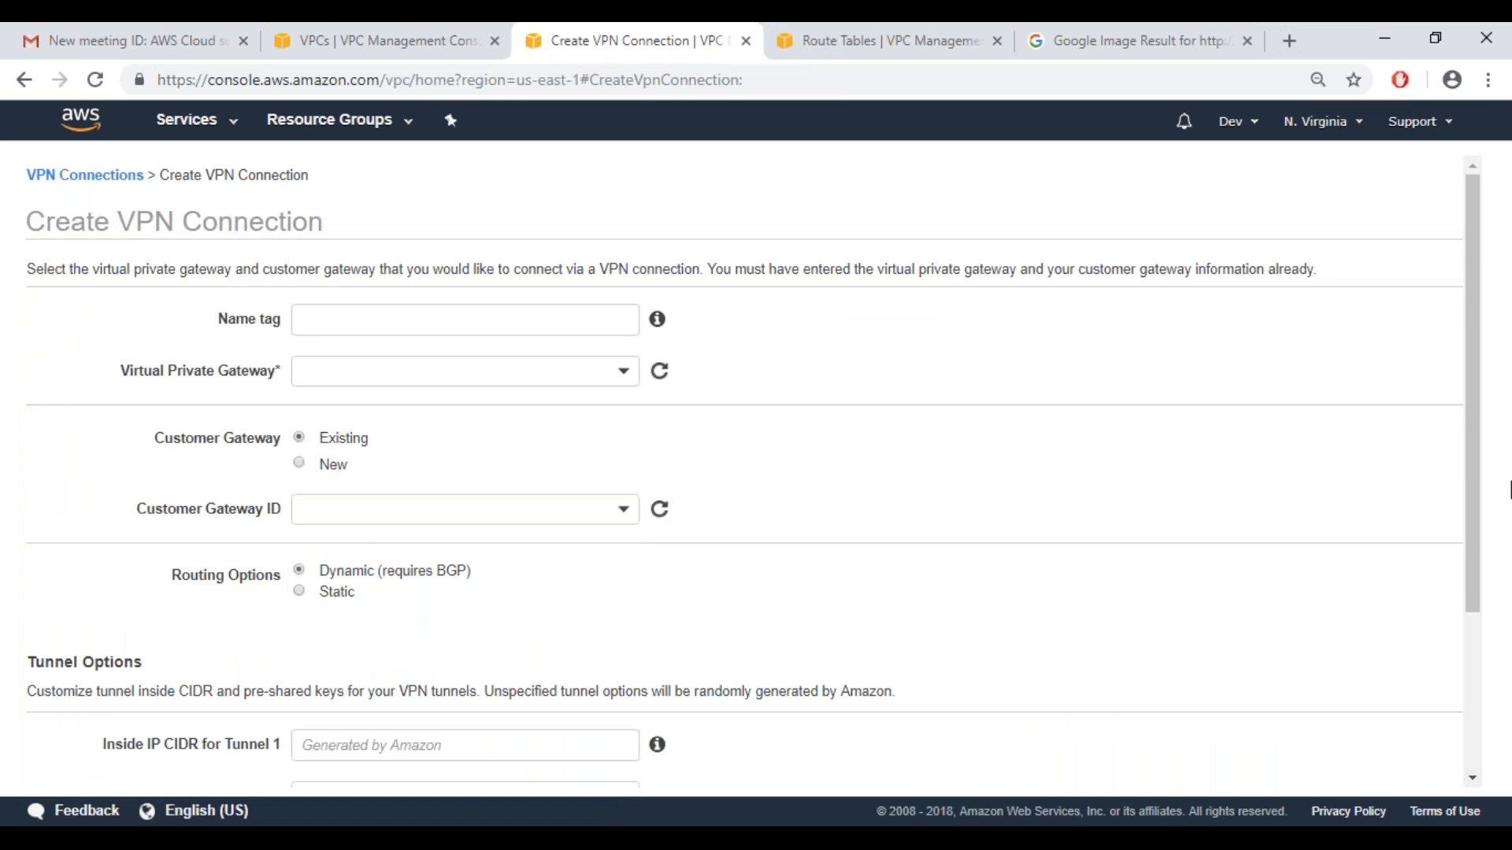
pyautogui.moveTo(1471, 562); pyautogui.dragTo(1481, 712)
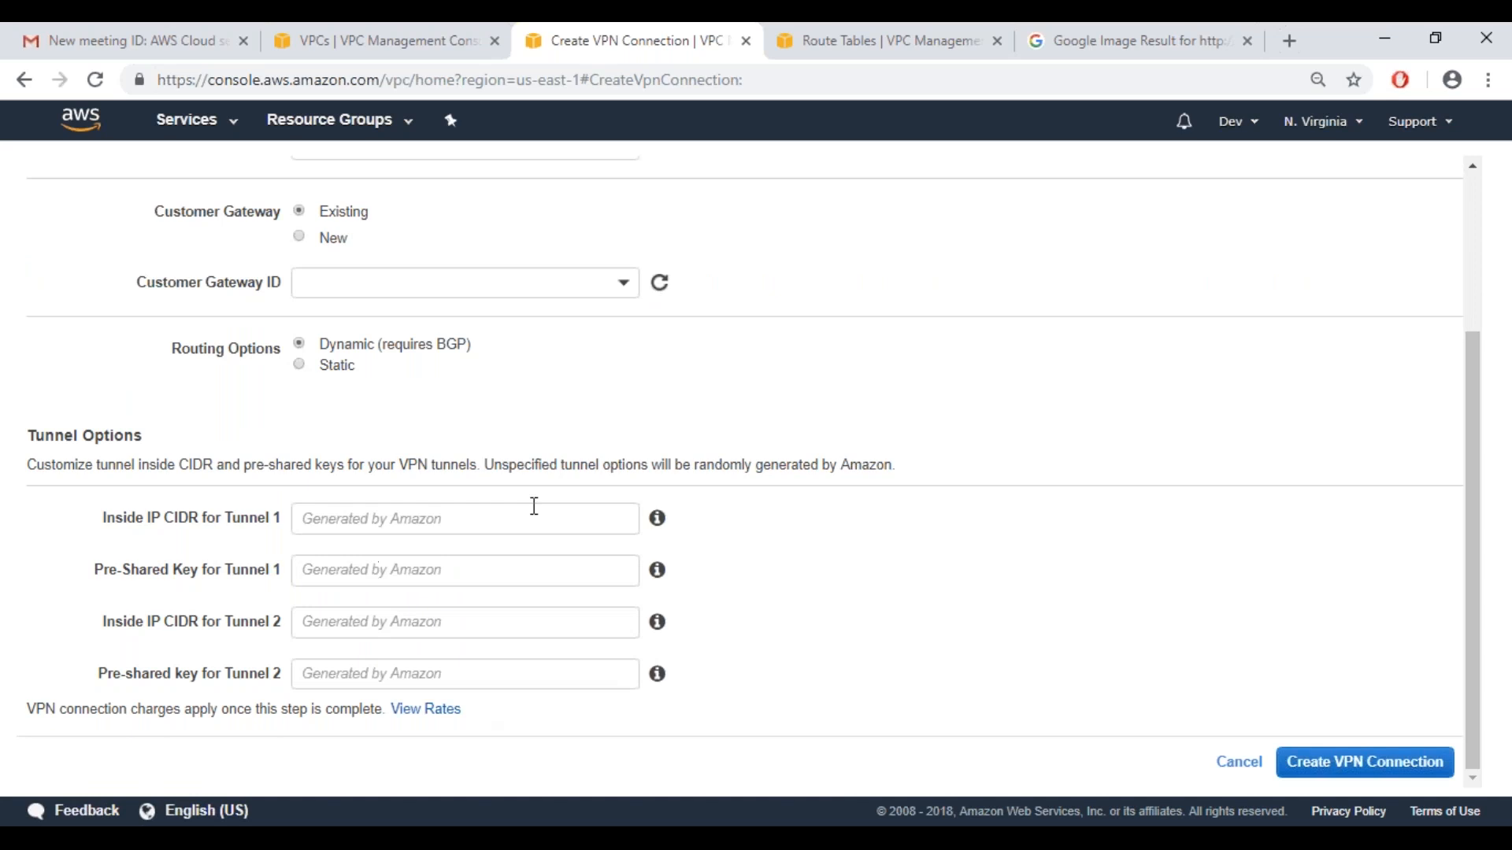
pyautogui.click(1237, 765)
# Open the route propagation settings of the RouteVPCDemo route table for editing
pyautogui.moveTo(192, 461); pyautogui.dragTo(187, 374)
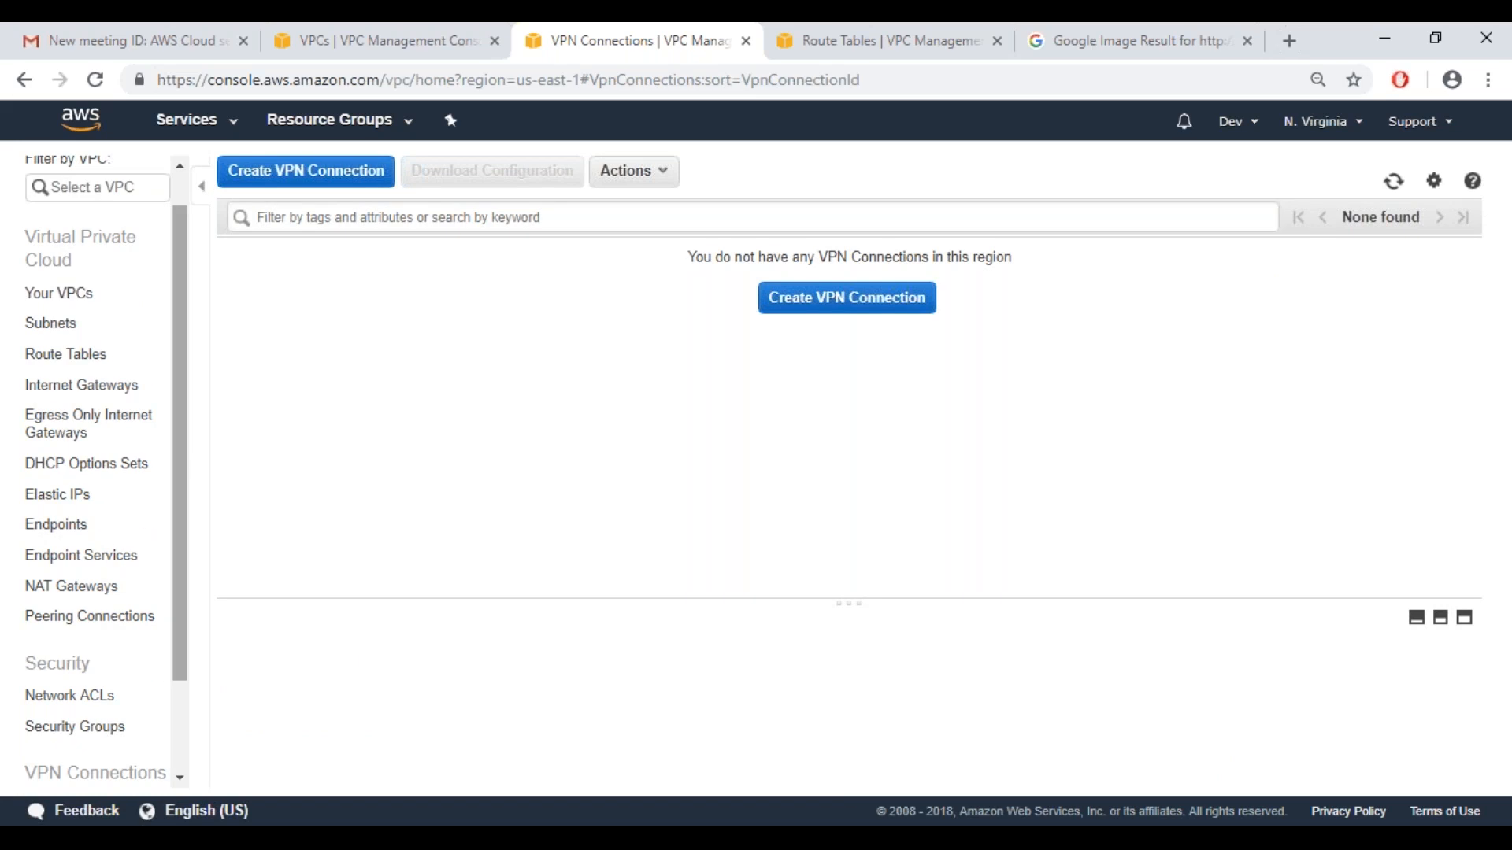
pyautogui.click(66, 354)
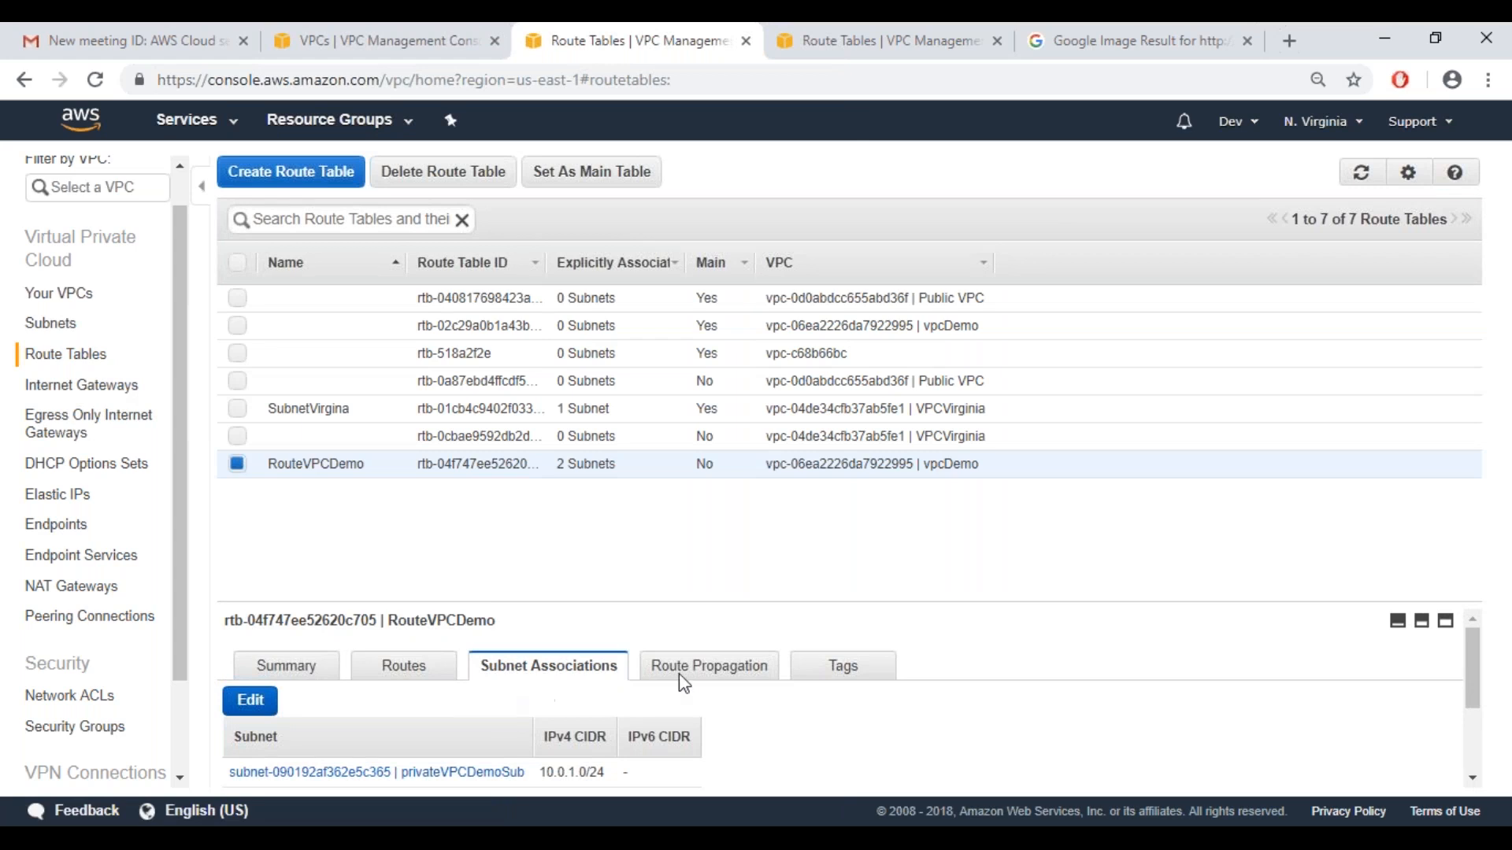
pyautogui.click(701, 666)
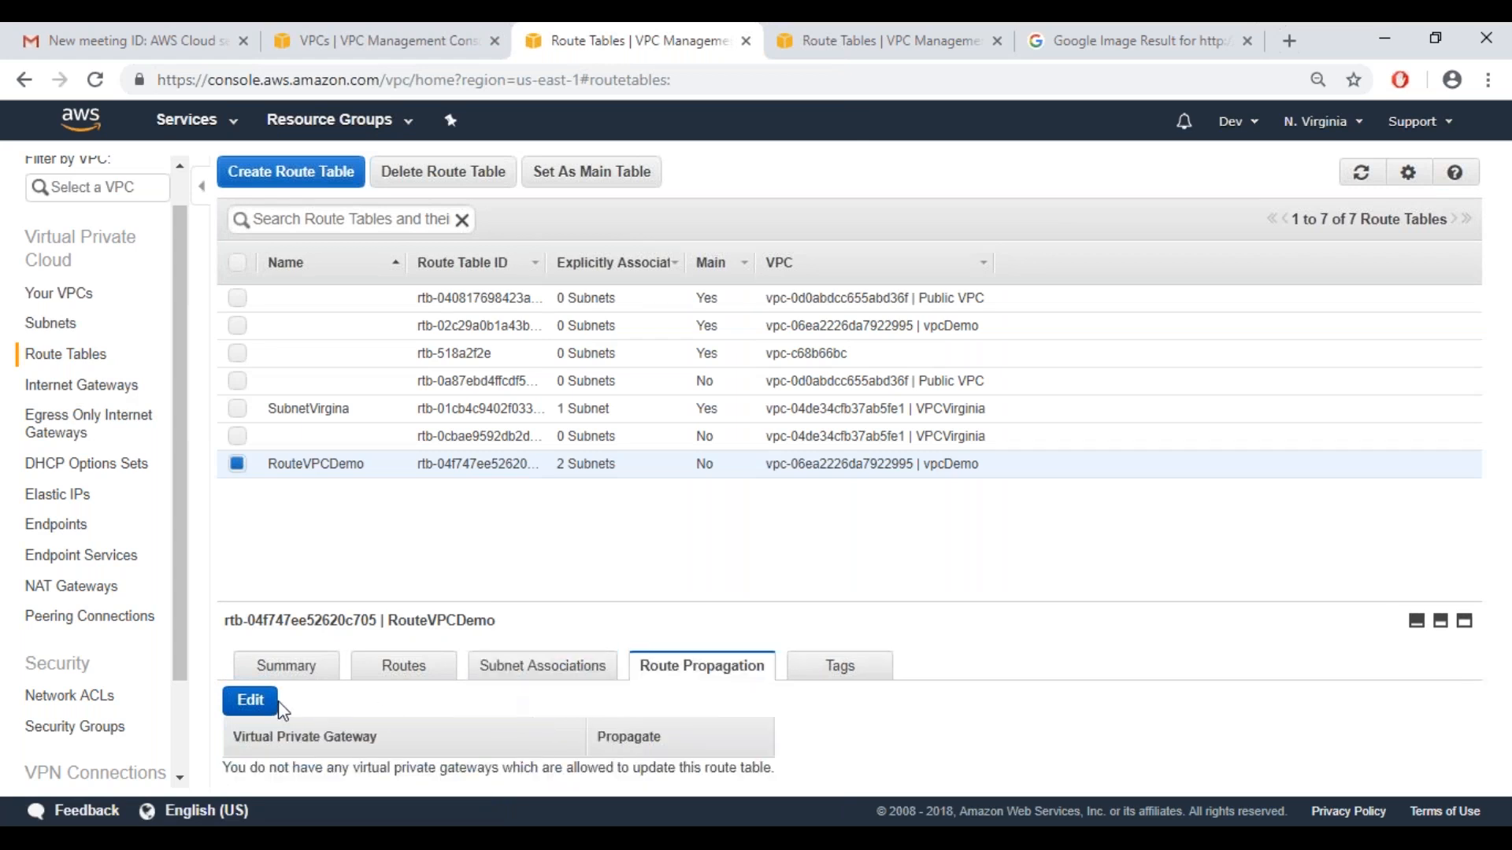
pyautogui.click(251, 701)
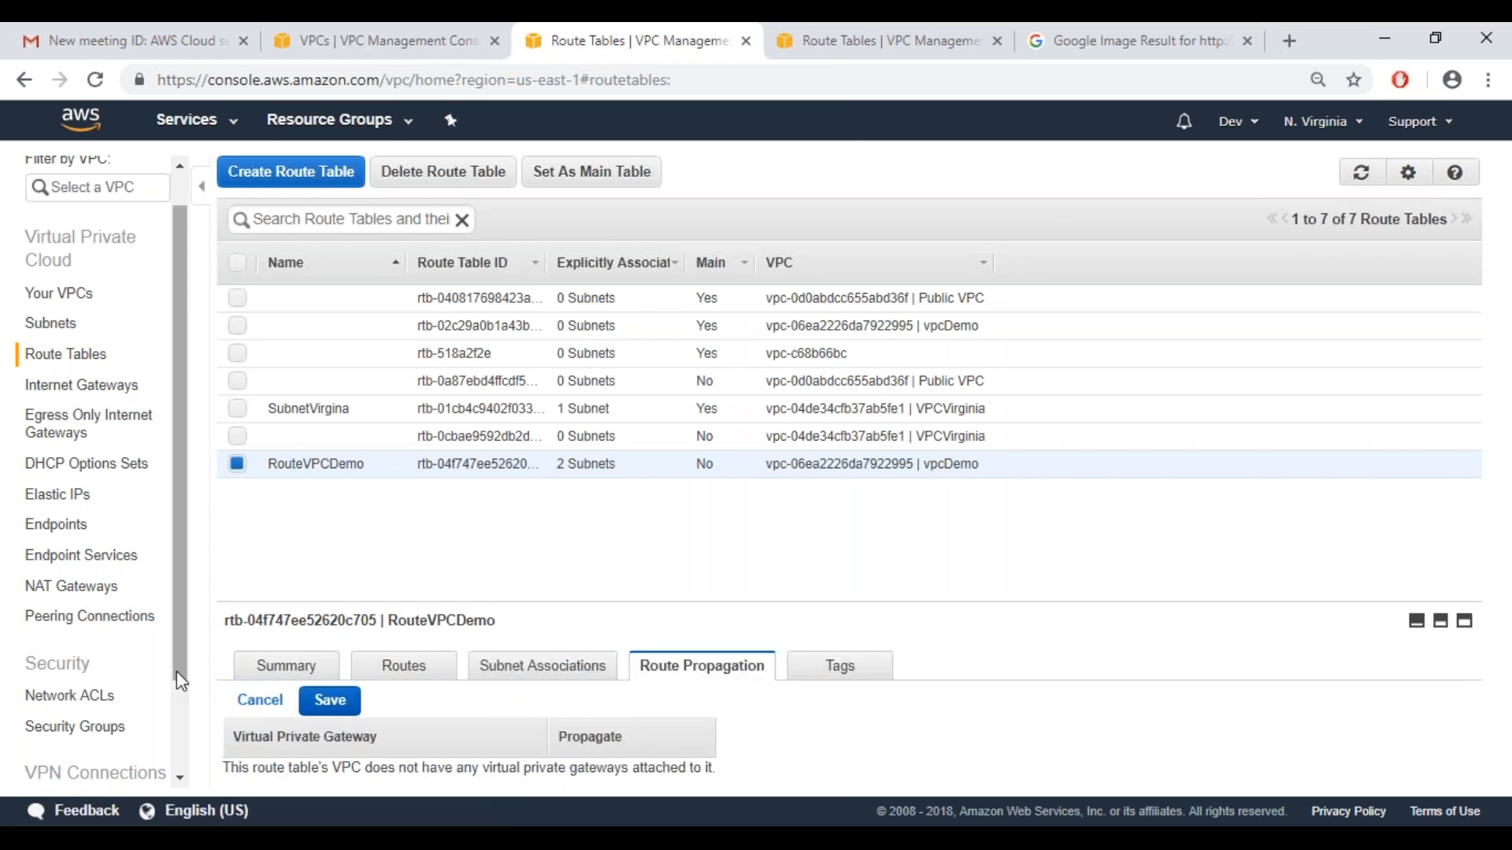
# Check the attachment state of VritgwVPcDemo in the virtual private gateways list
pyautogui.scroll(-3, 172, 750)
pyautogui.click(31, 732)
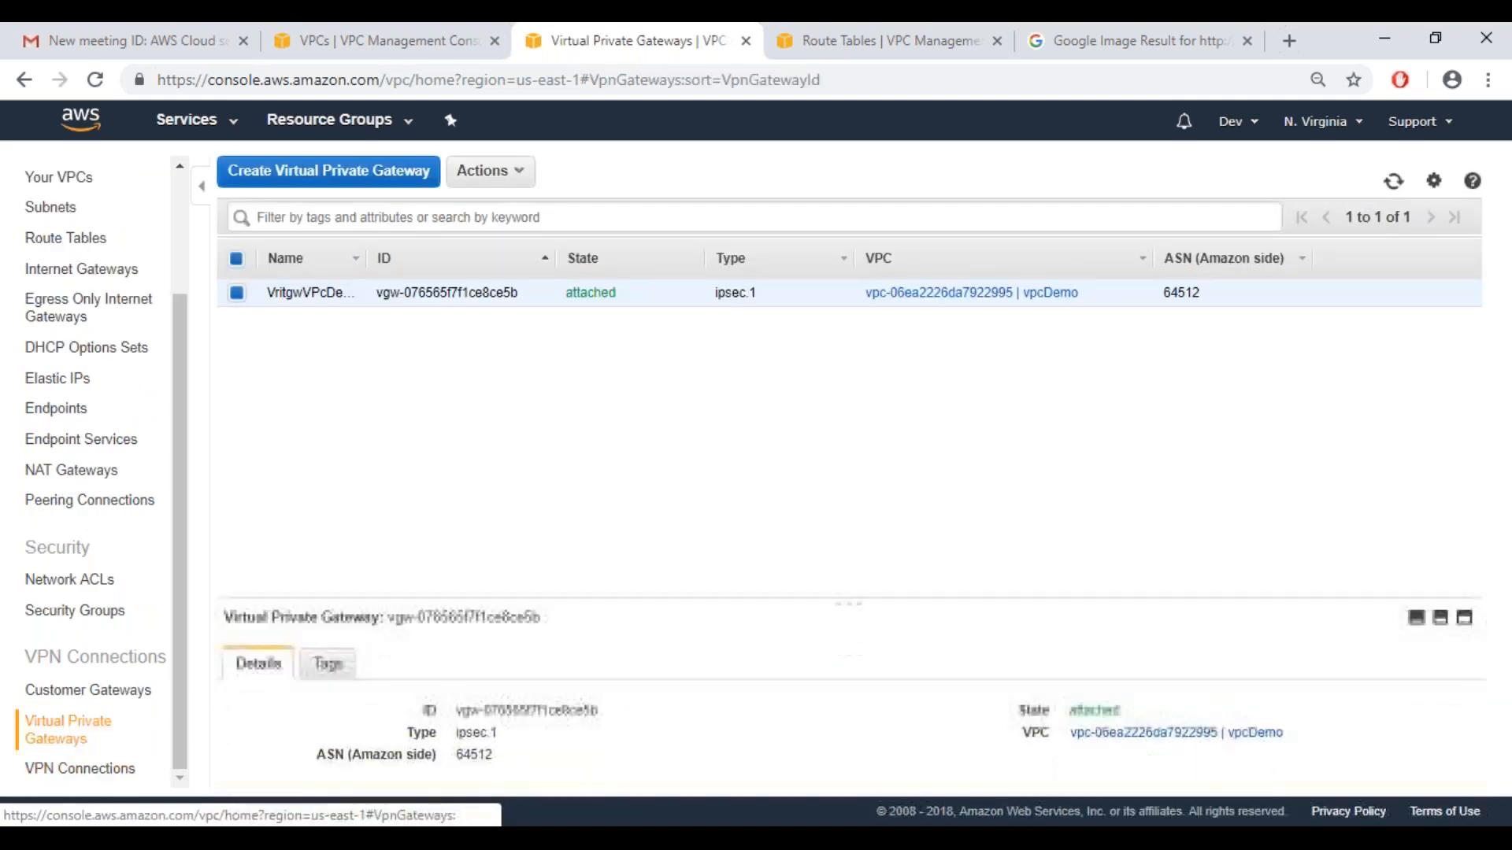
pyautogui.rightClick(453, 293)
pyautogui.click(351, 422)
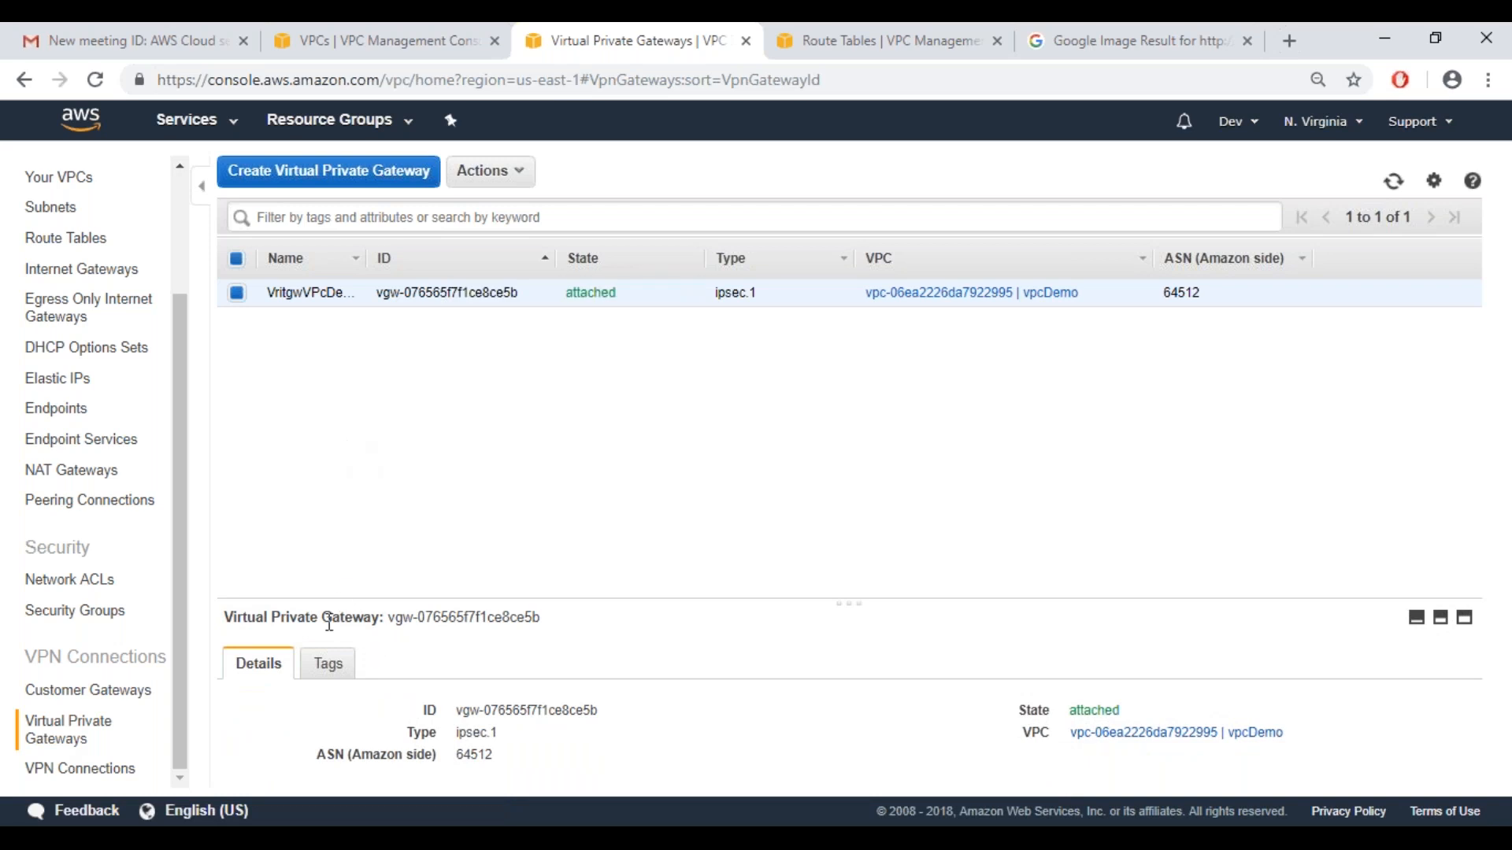
# Examine the VritgwVPcDemo propagation option for the RouteVPCDemo route table and cancel the edit
pyautogui.click(65, 238)
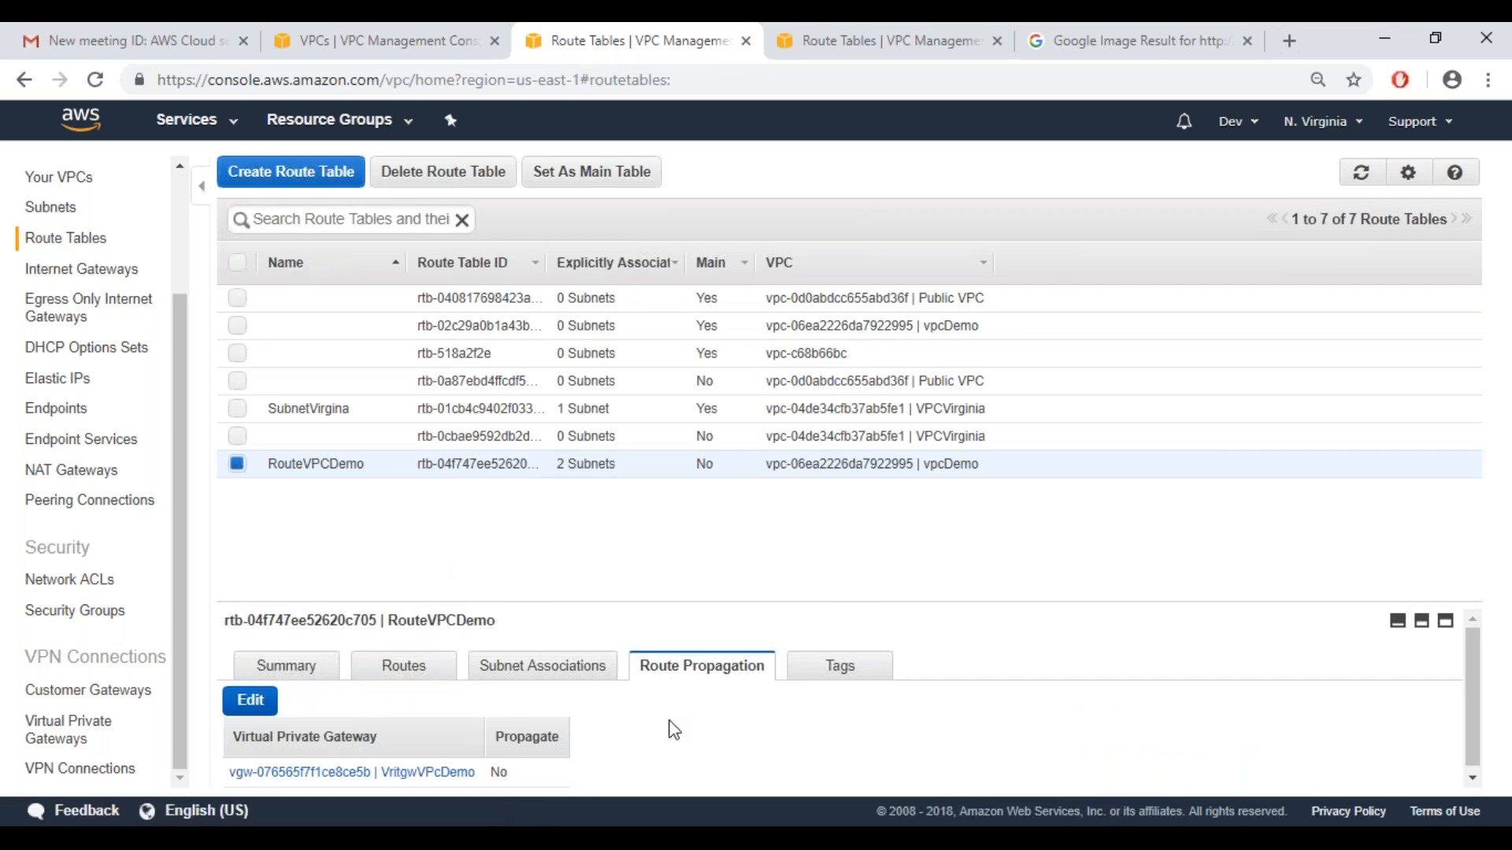
pyautogui.moveTo(1476, 702); pyautogui.dragTo(1480, 762)
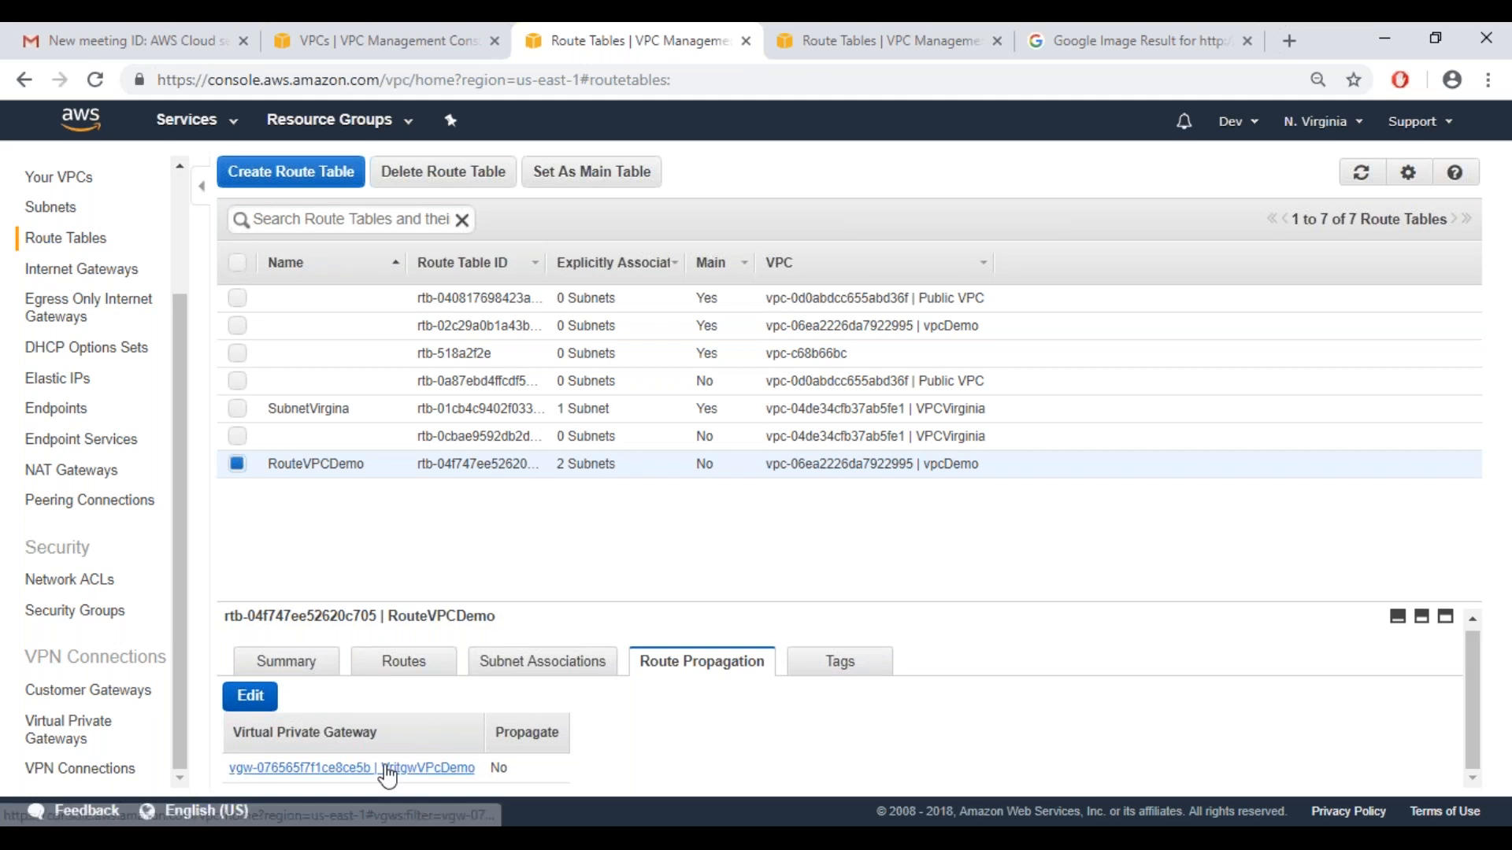
pyautogui.click(247, 717)
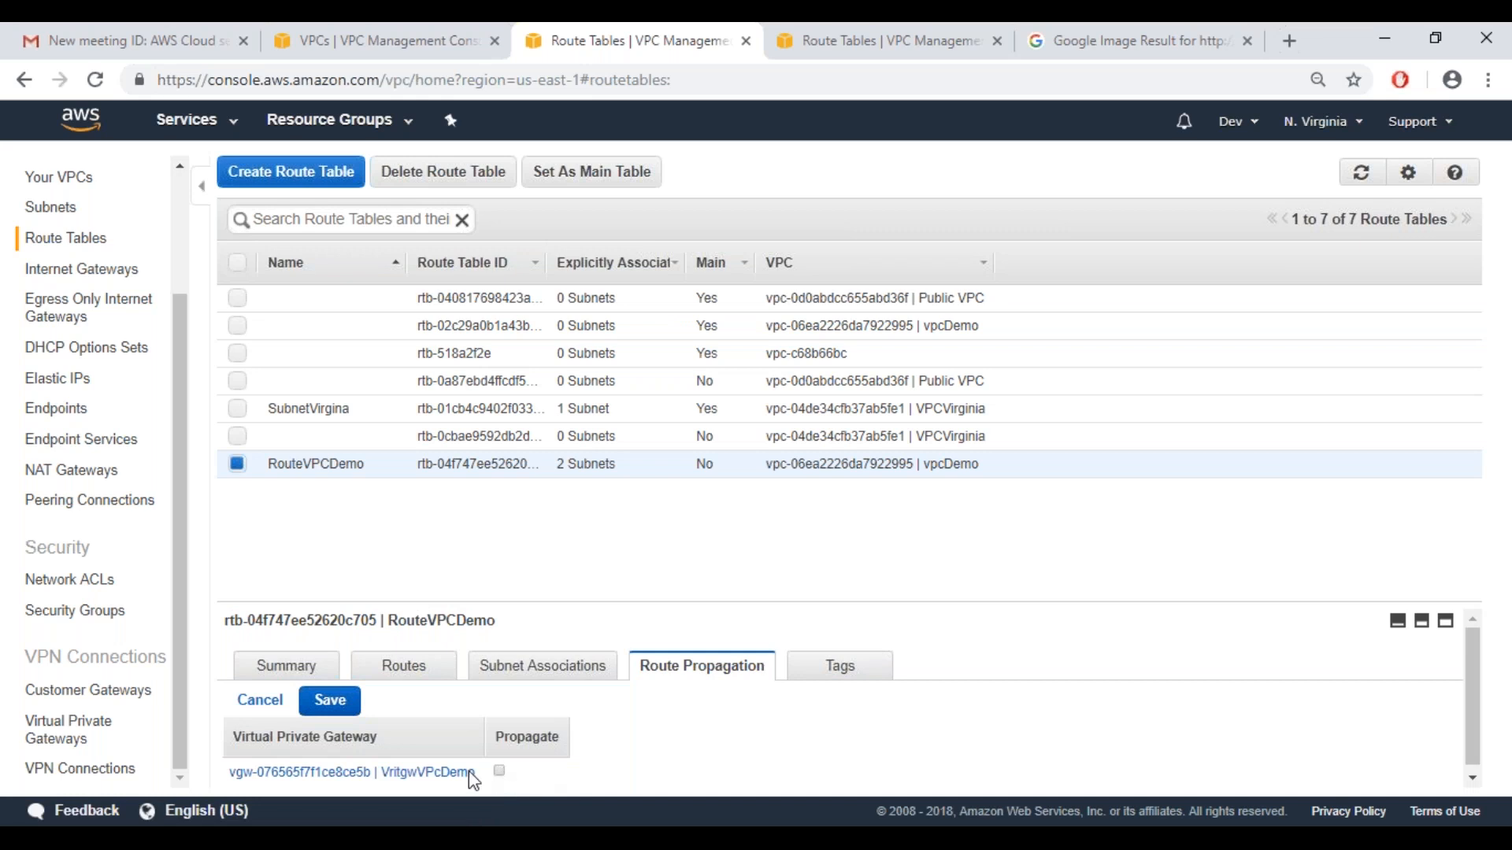
pyautogui.click(260, 701)
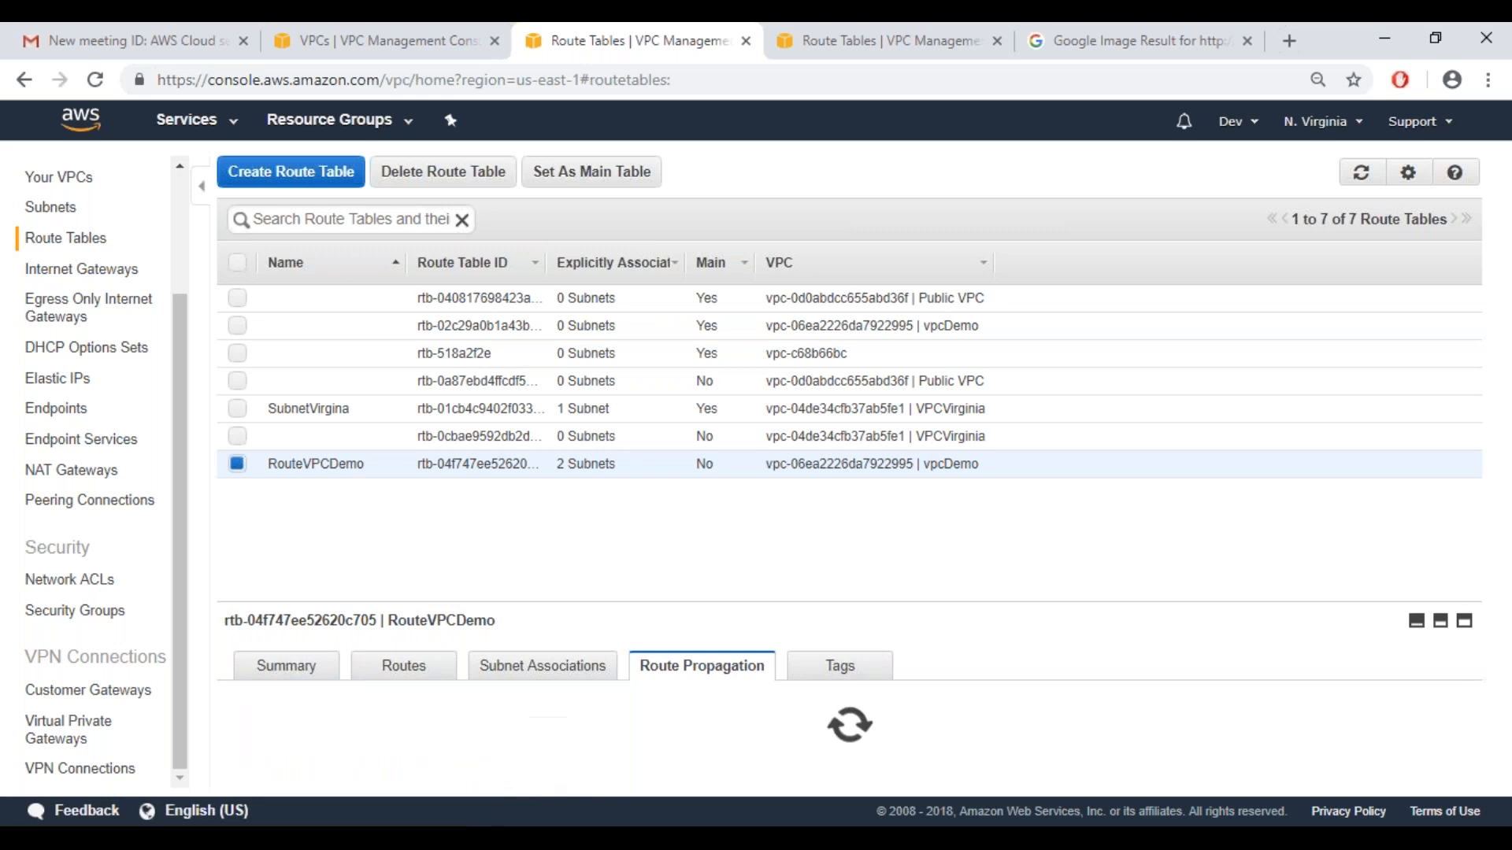
# View the subnet associations, routes and summary of the RouteVPCDemo route table
pyautogui.click(536, 678)
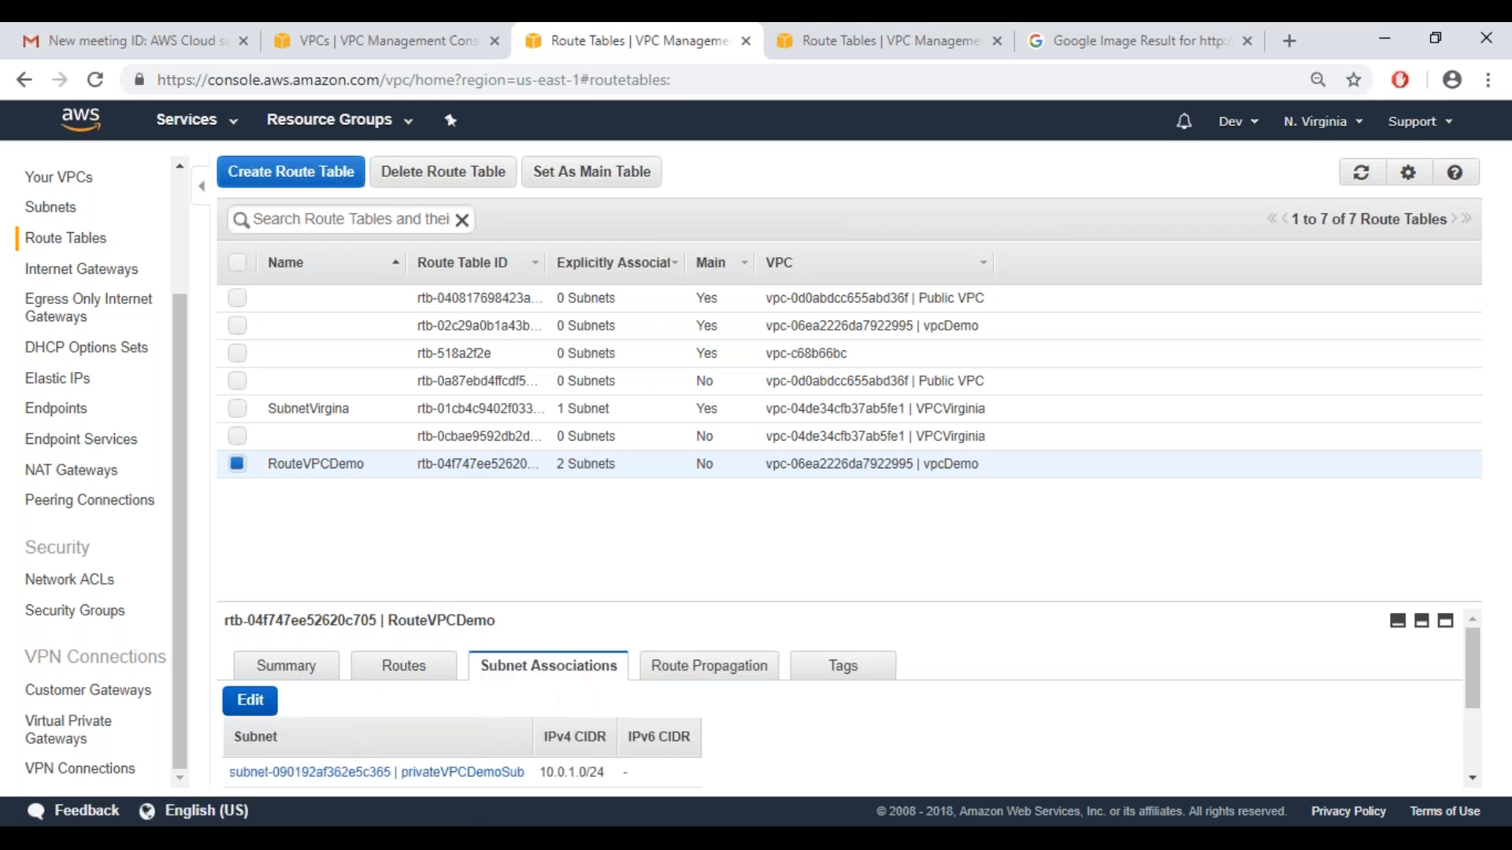
pyautogui.click(412, 678)
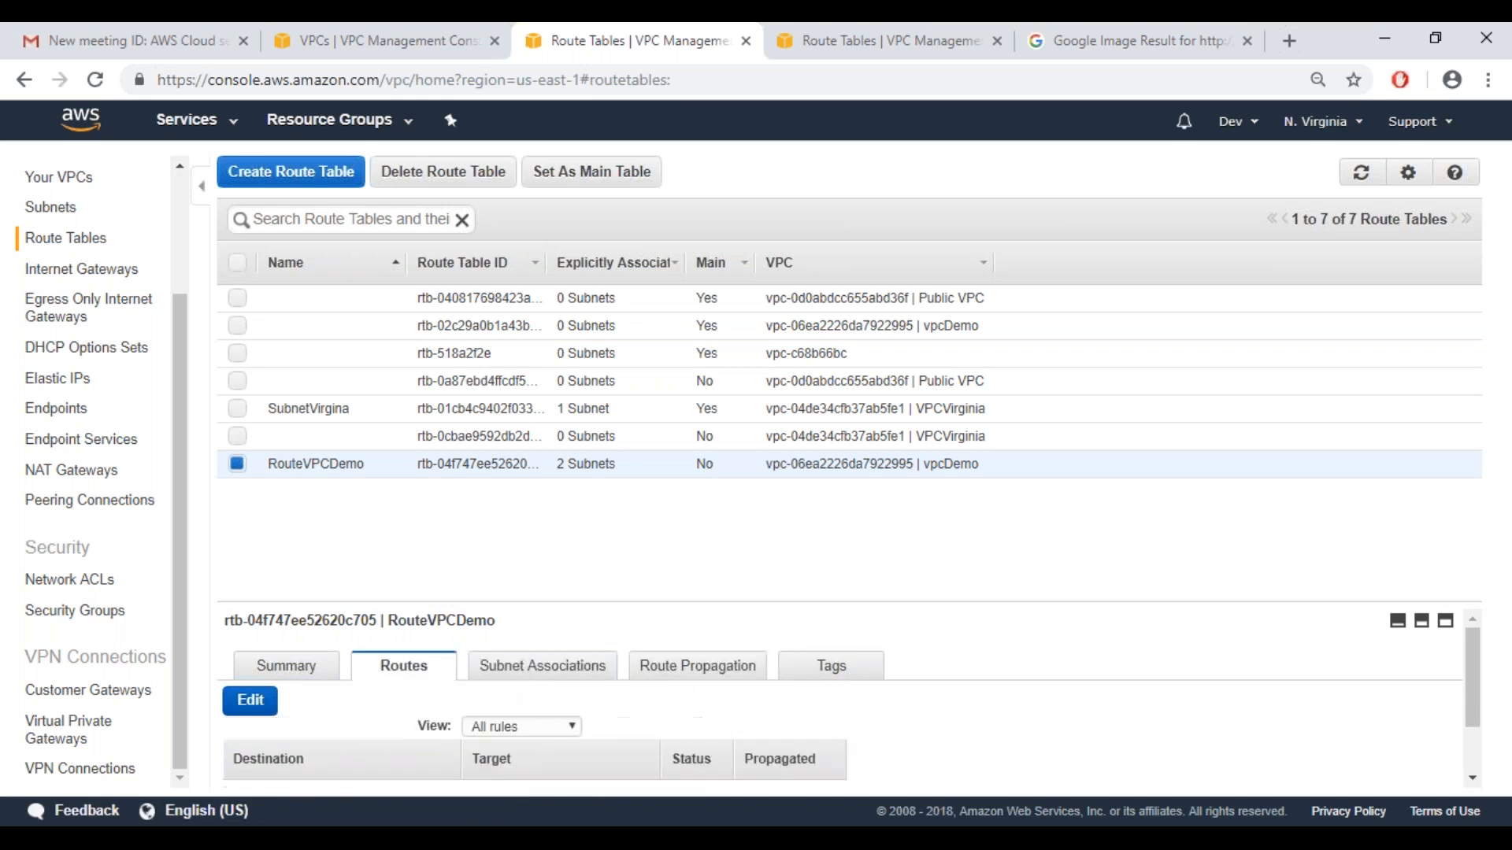
pyautogui.click(286, 666)
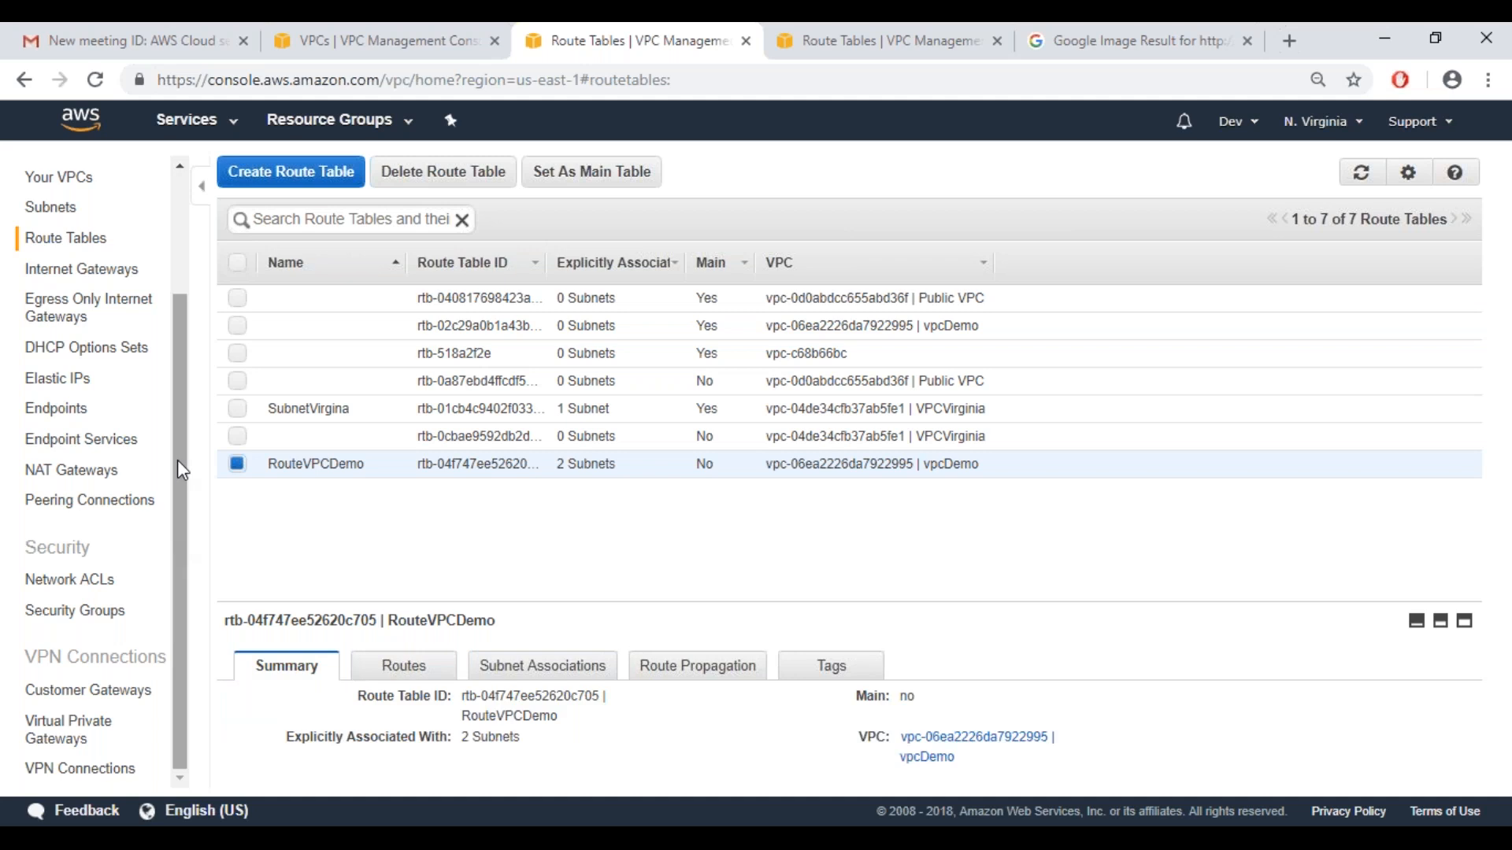
# Open the EC2 instances list and view the details of the running EC2VpcDemo instance
pyautogui.click(231, 133)
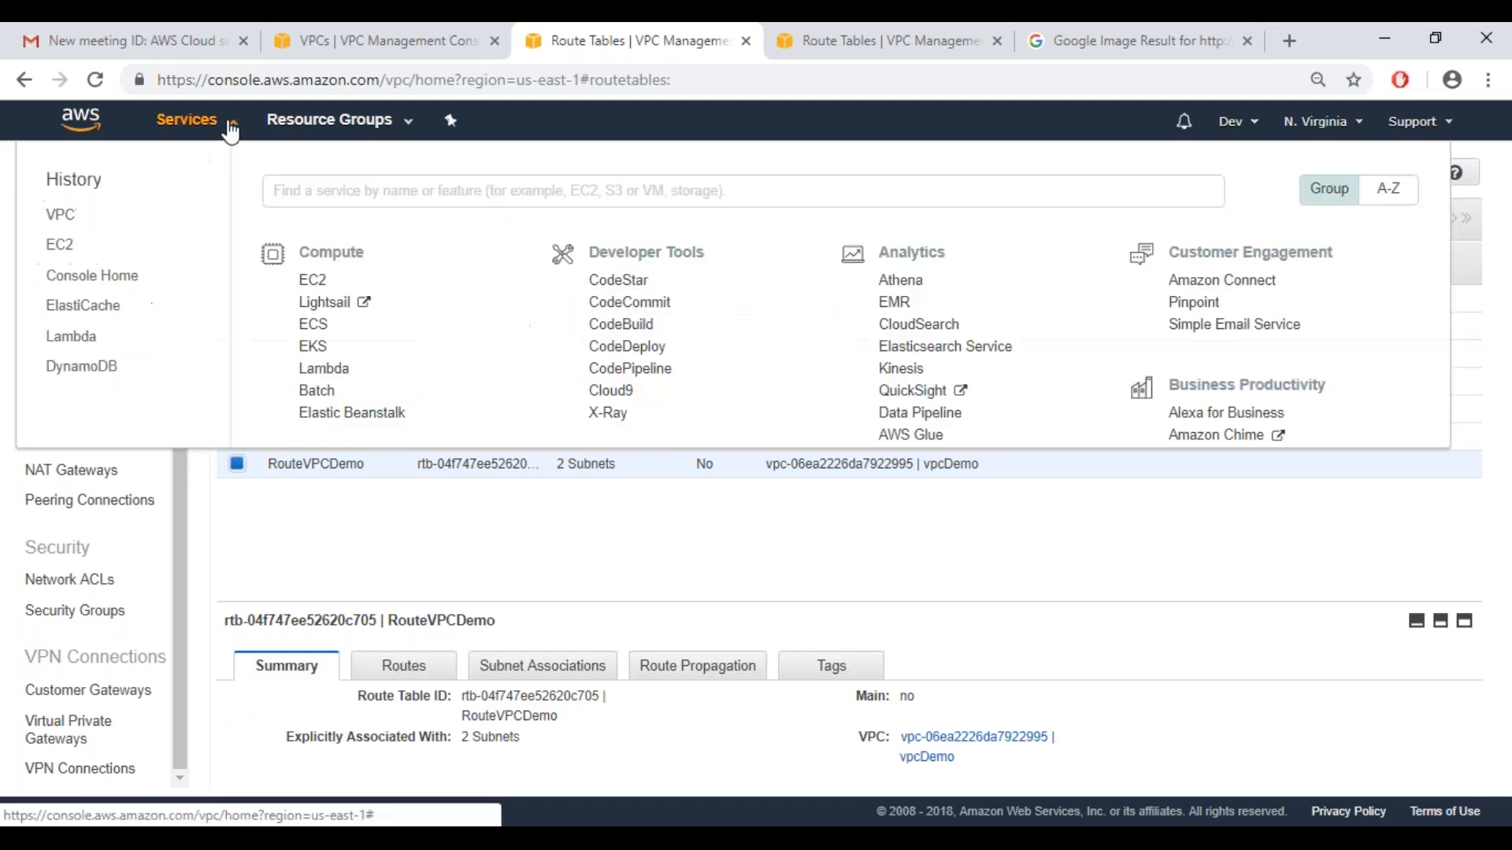
pyautogui.click(312, 281)
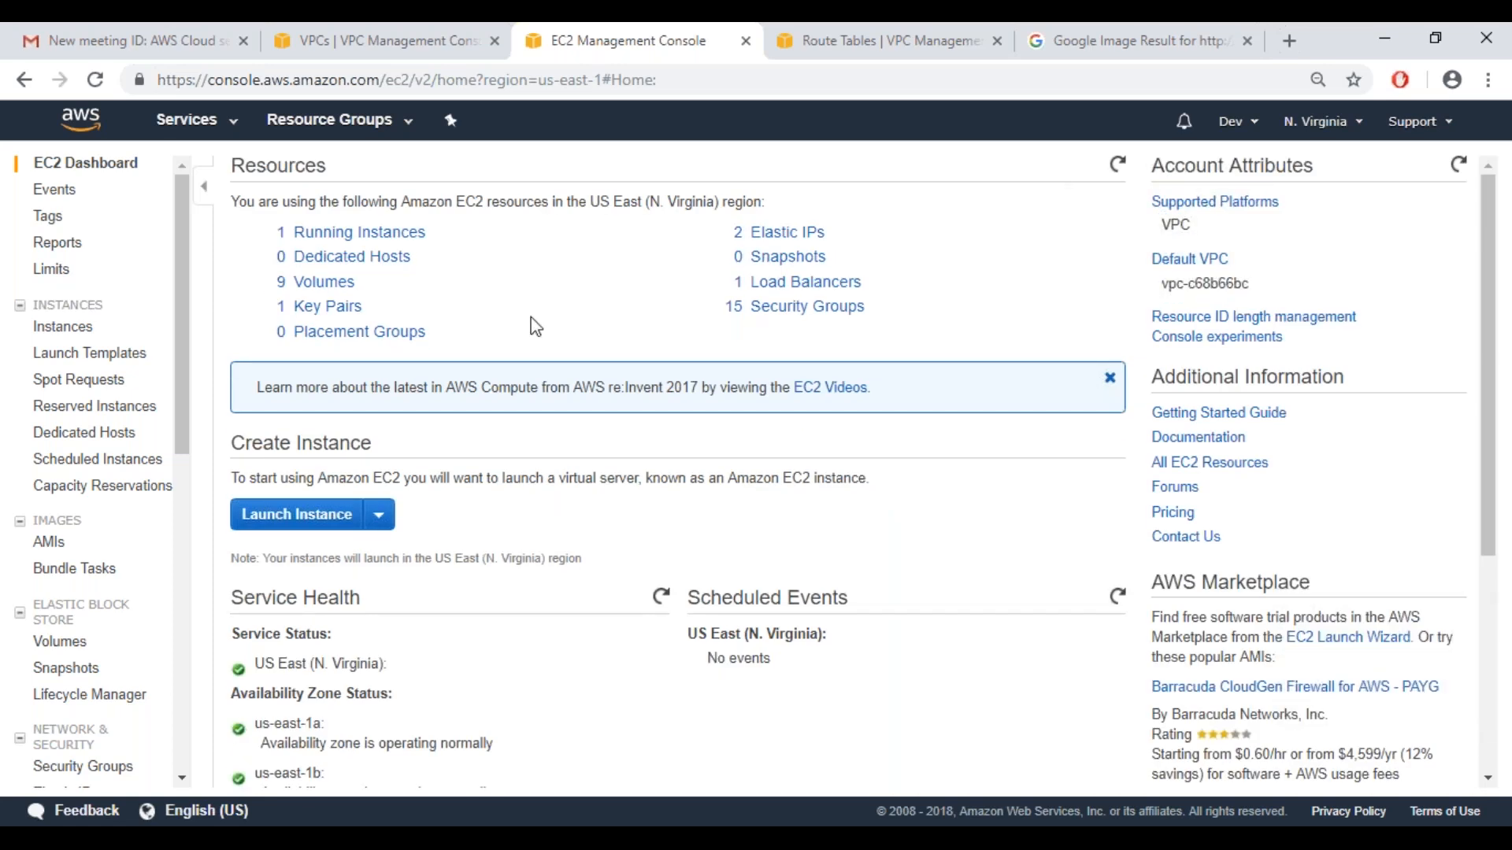
pyautogui.click(398, 233)
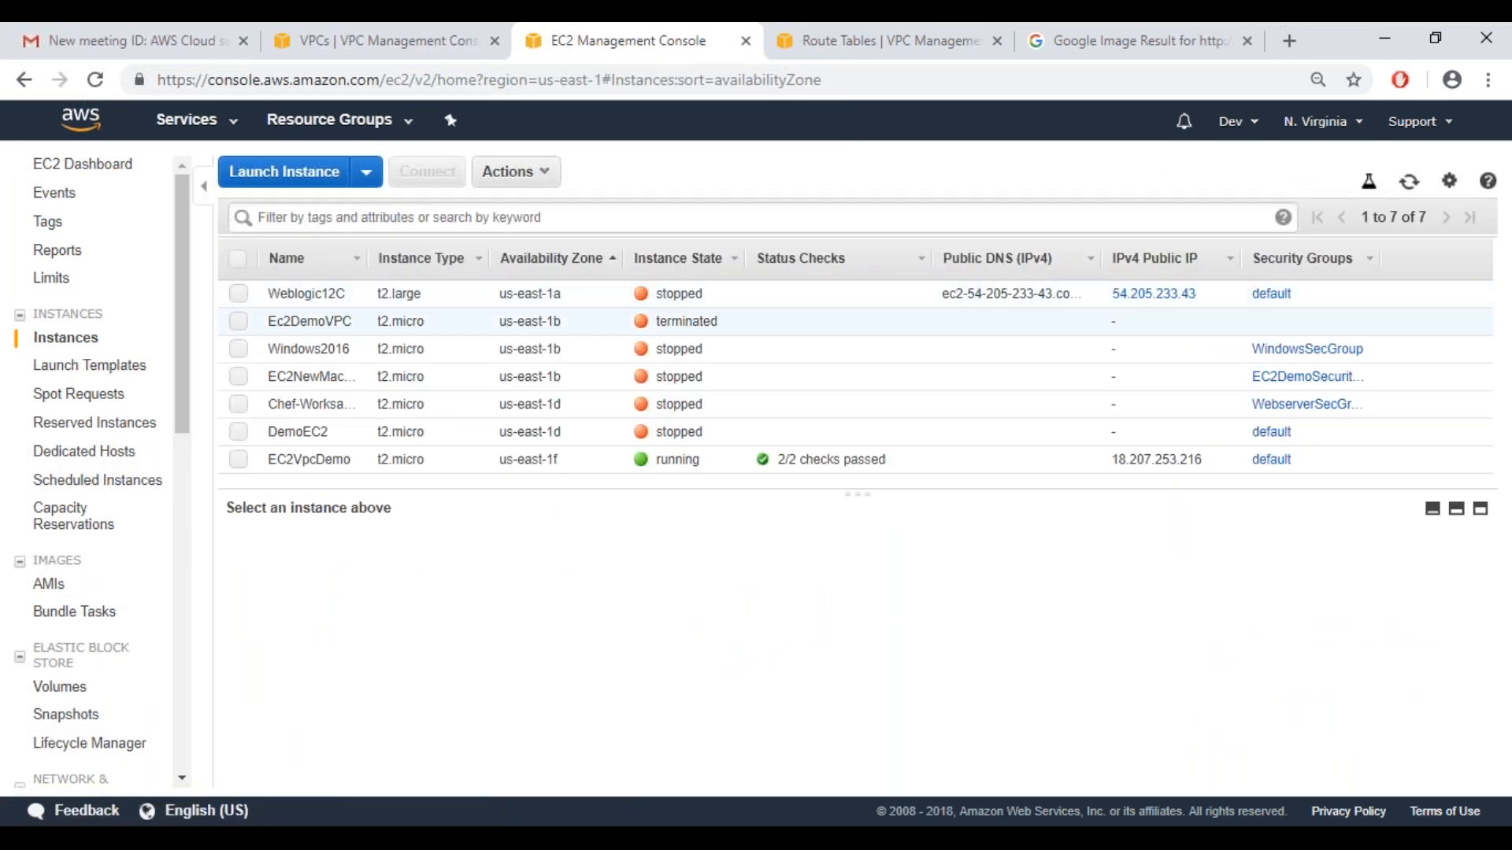
pyautogui.click(579, 471)
pyautogui.scroll(-2, 1494, 666)
pyautogui.scroll(-5, 1494, 667)
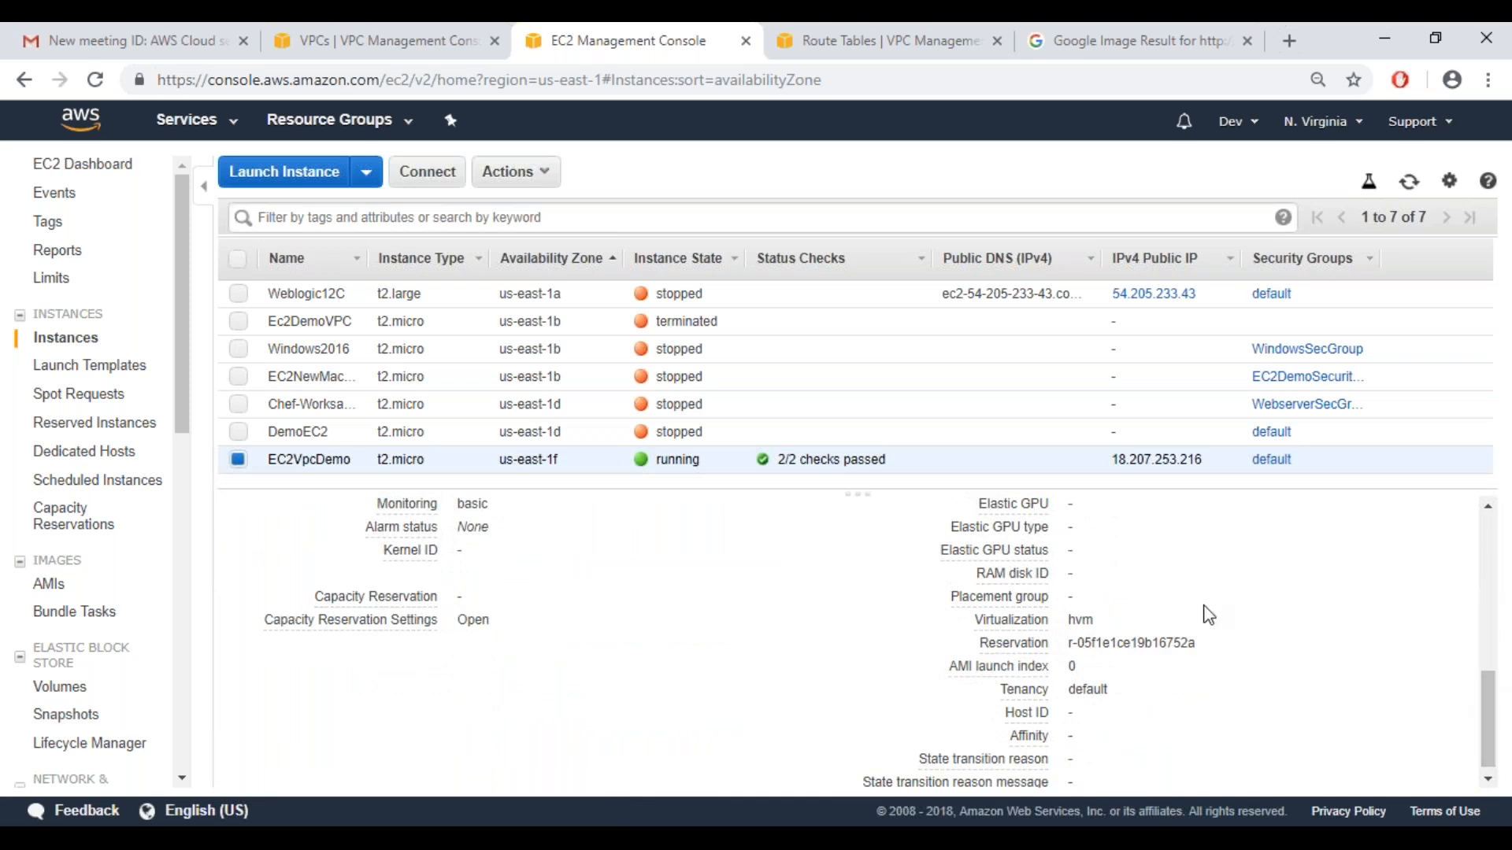
pyautogui.click(818, 47)
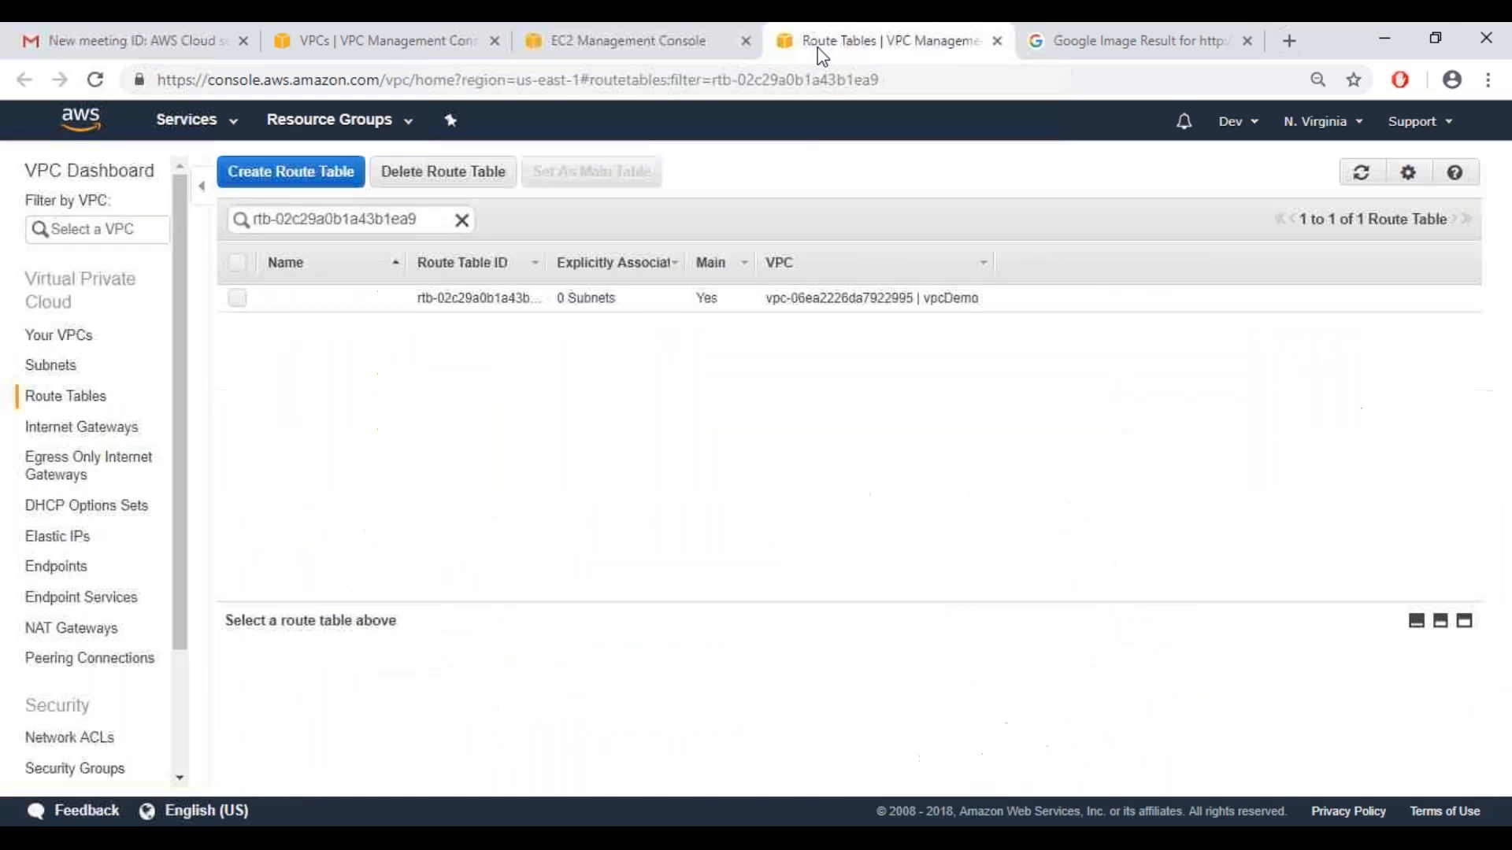
pyautogui.click(589, 52)
pyautogui.click(869, 49)
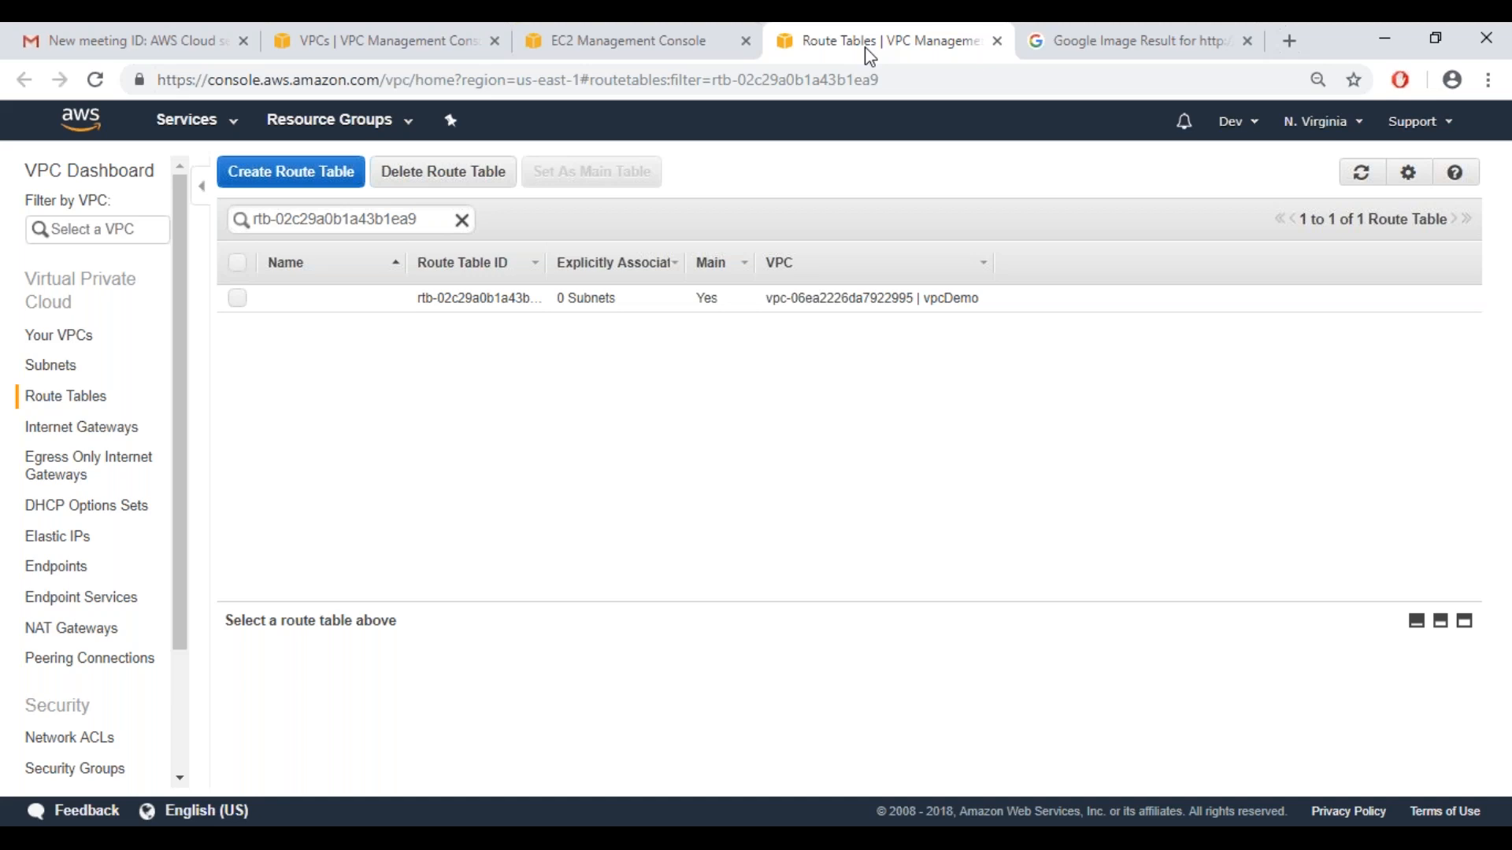
# Switch to the Paint network diagram and draw a black line about 298 × 29 px connecting the two subnet boxes
pyautogui.click(762, 825)
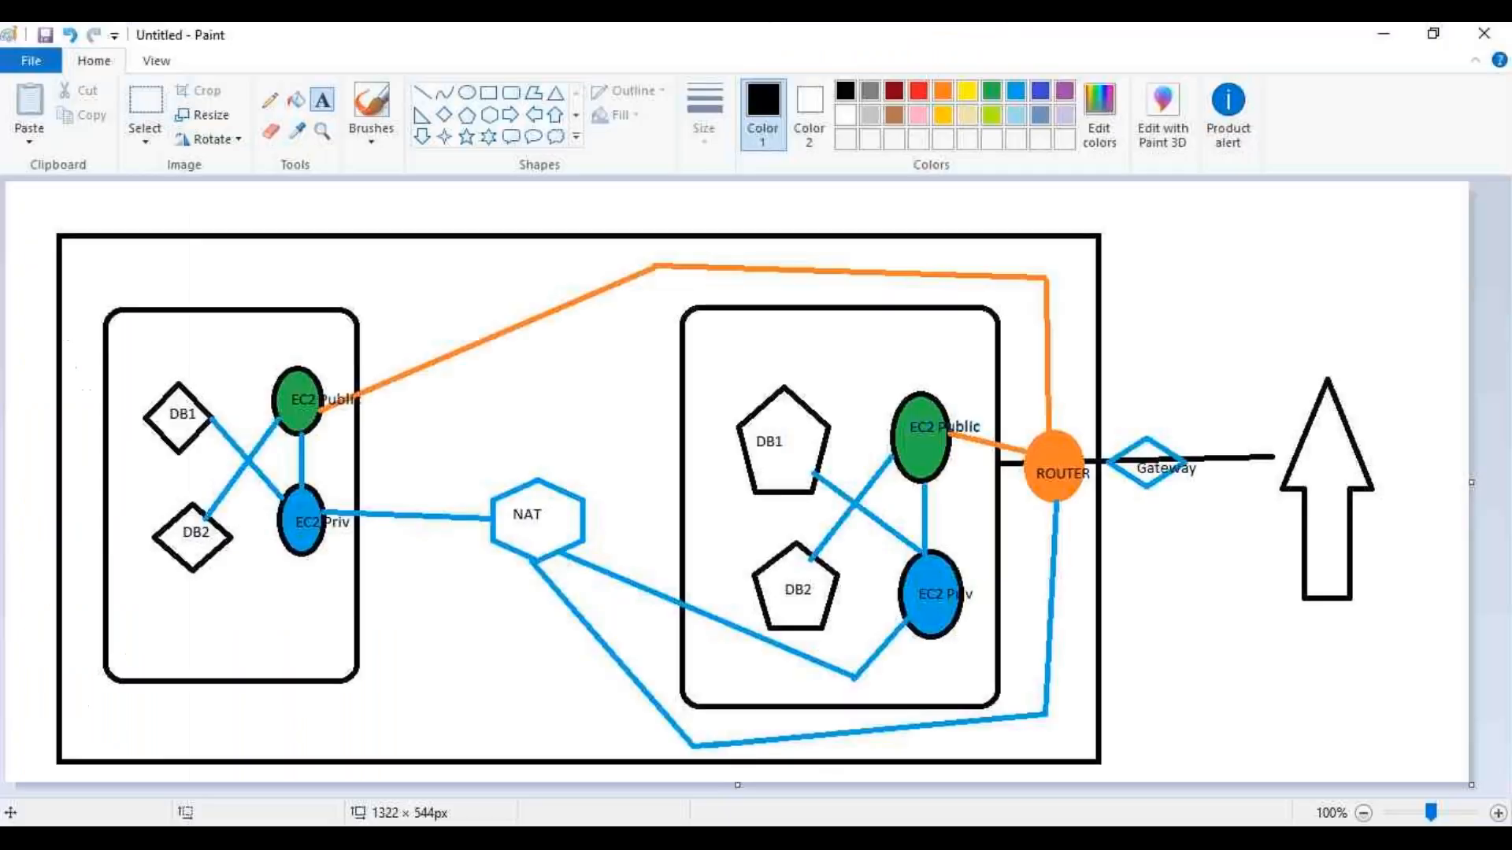
pyautogui.click(423, 93)
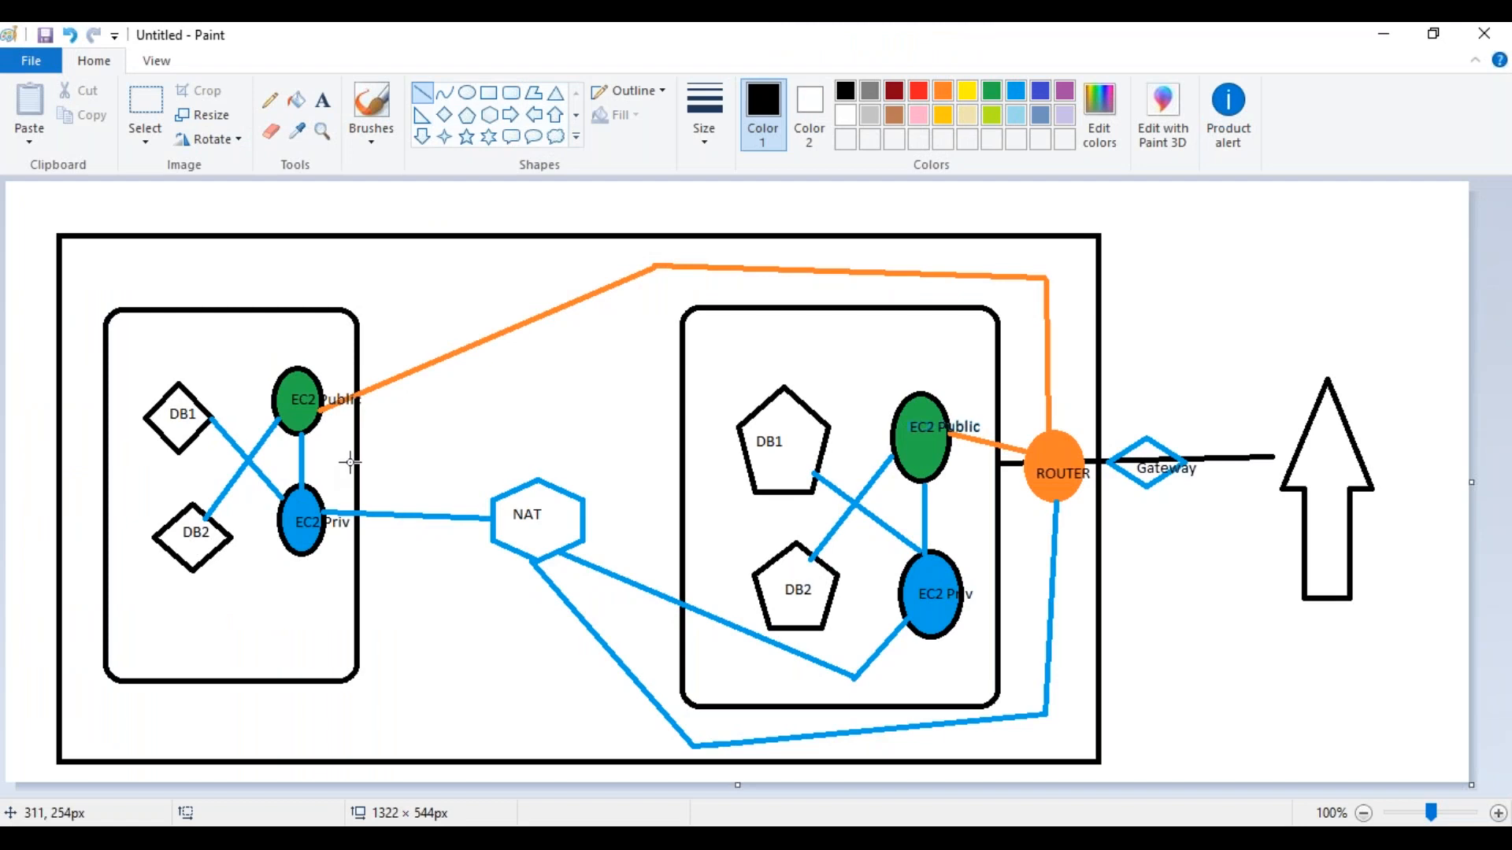
pyautogui.moveTo(360, 459); pyautogui.dragTo(685, 429)
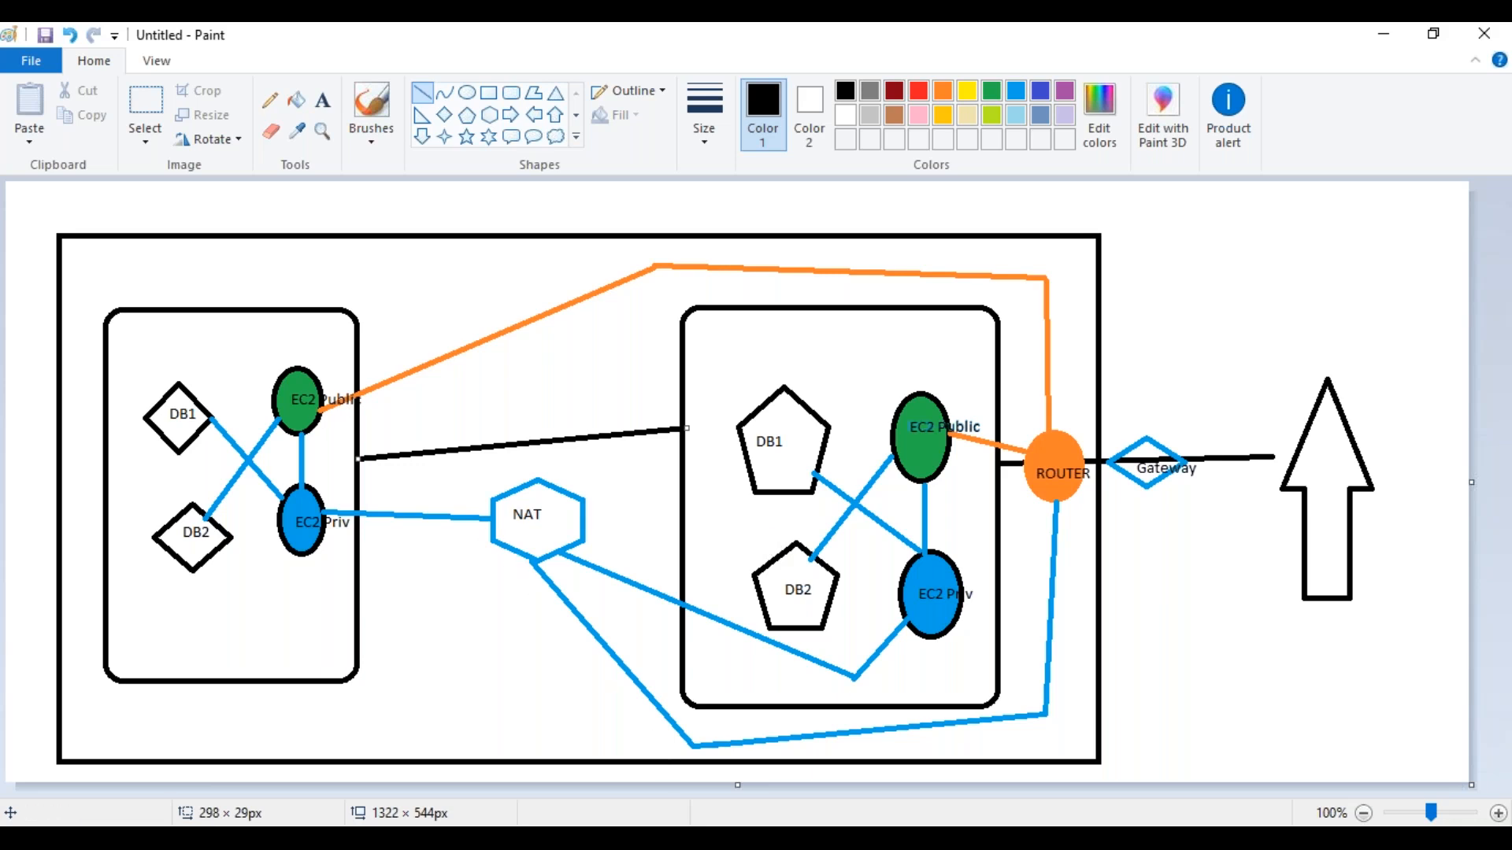
# Switch back to the browser and try to delete the main route table of vpcDemo
pyautogui.hotkey('alt', 'Tab')
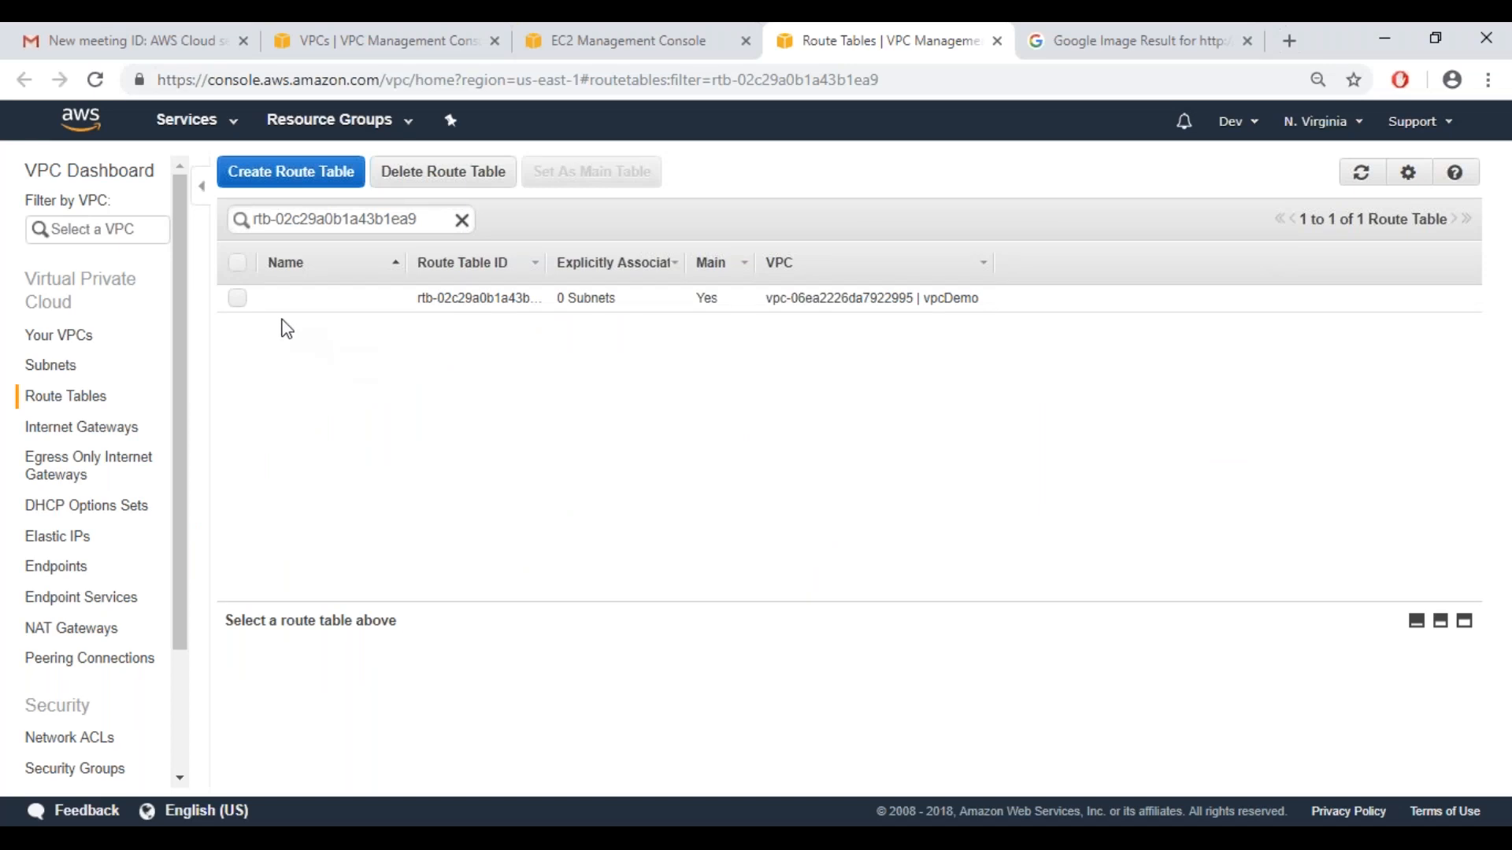
pyautogui.click(238, 299)
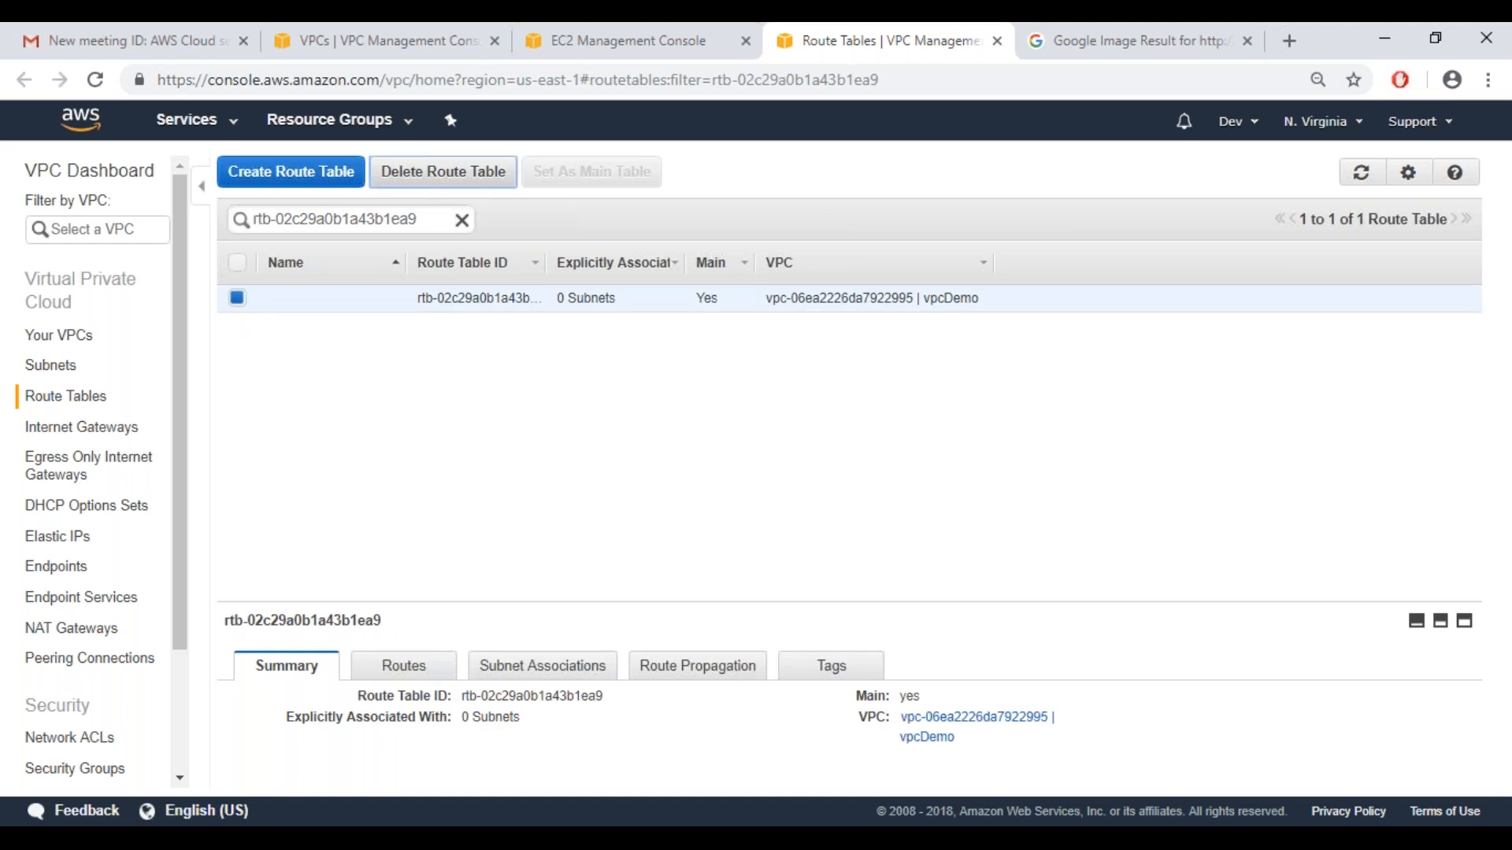
pyautogui.click(443, 171)
pyautogui.click(1034, 367)
pyautogui.click(1084, 494)
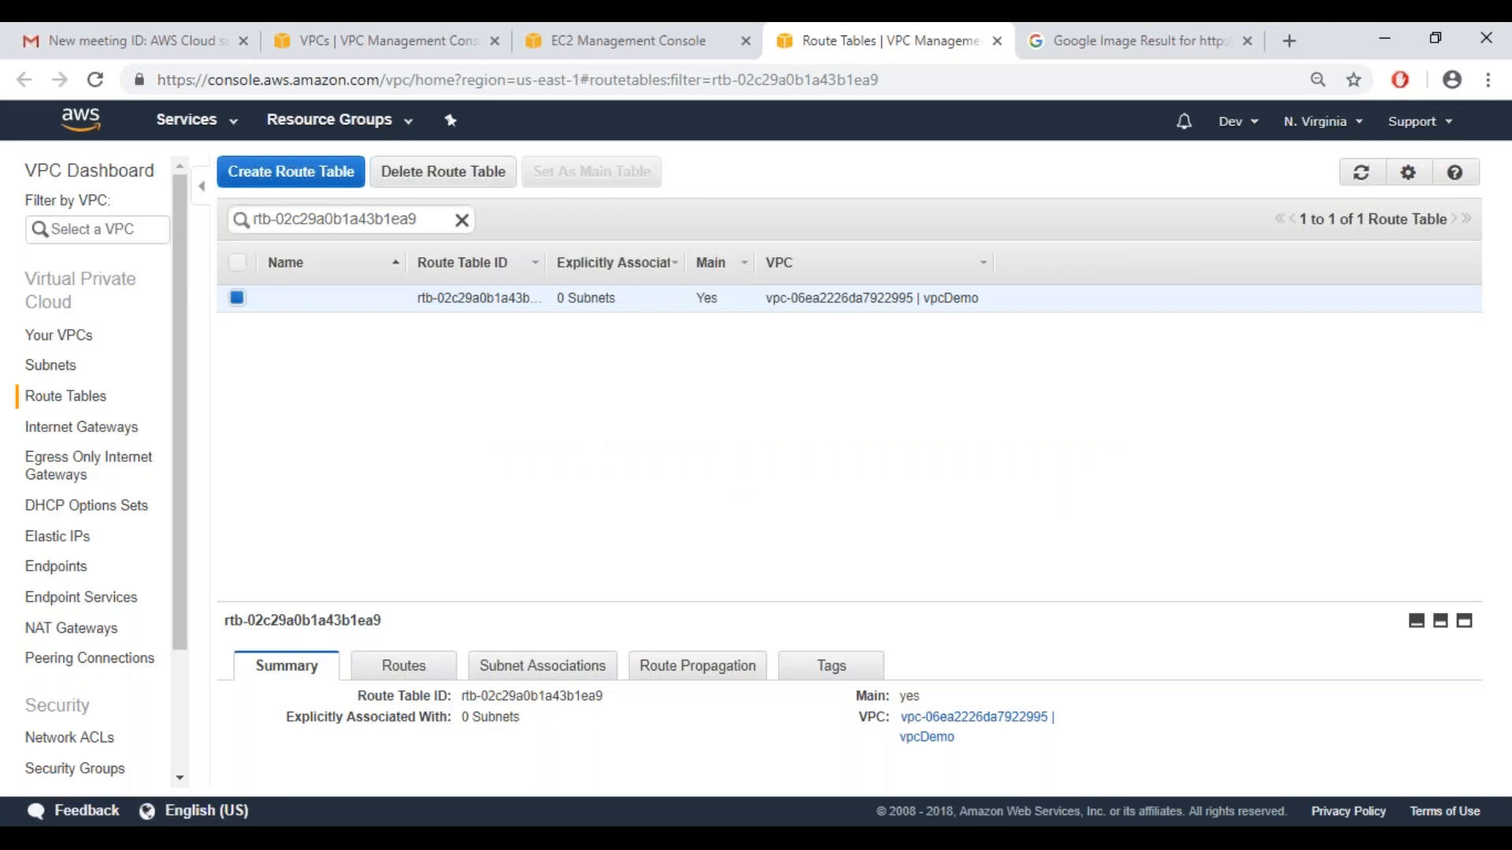
# Open the VPC list, browse the AWS service catalogue to Networking & Content Delivery, and close the catalogue
pyautogui.click(62, 336)
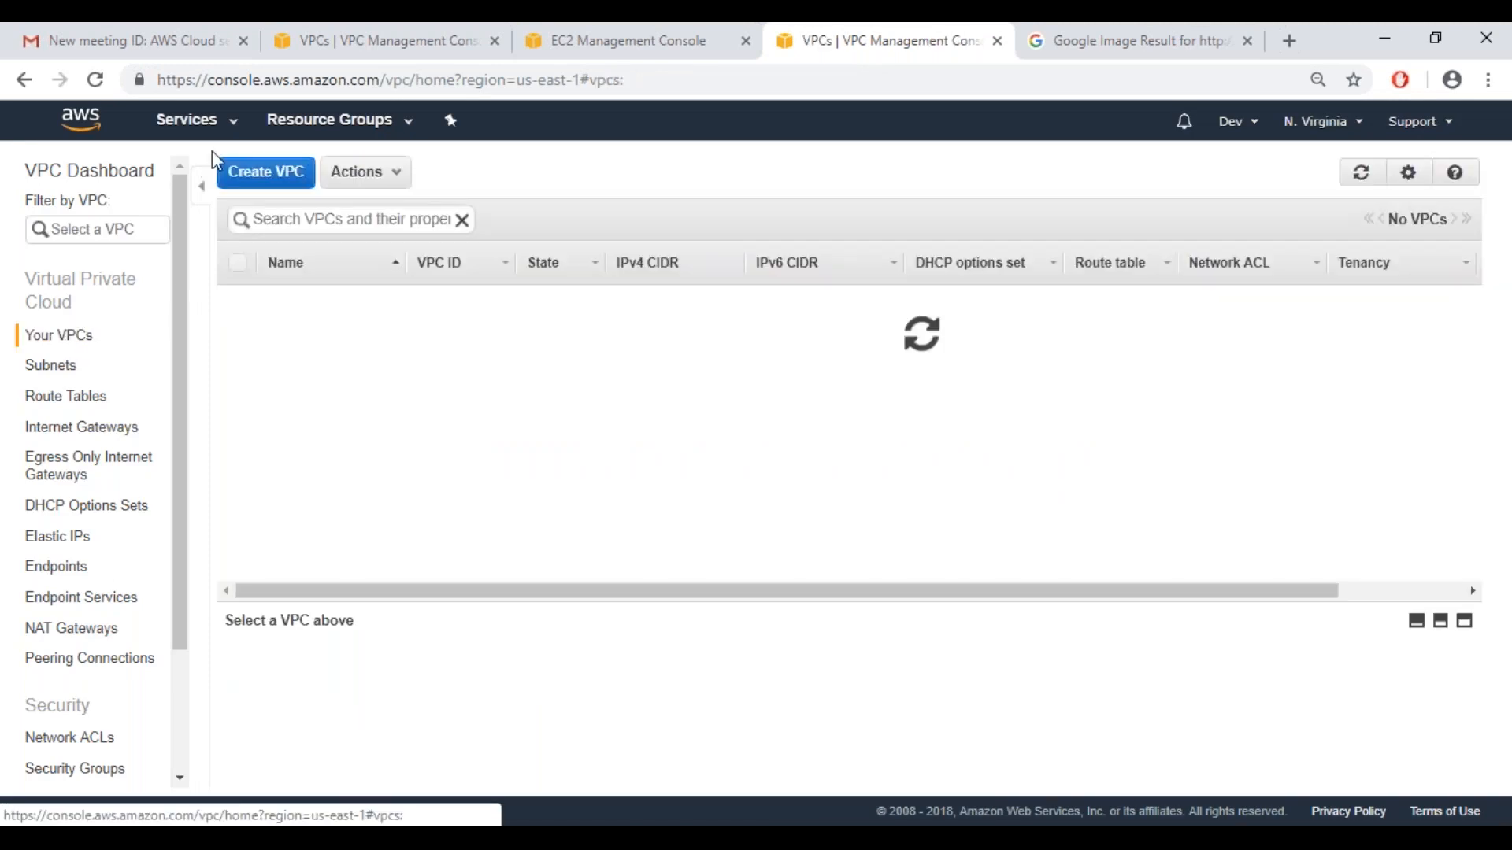
pyautogui.click(230, 123)
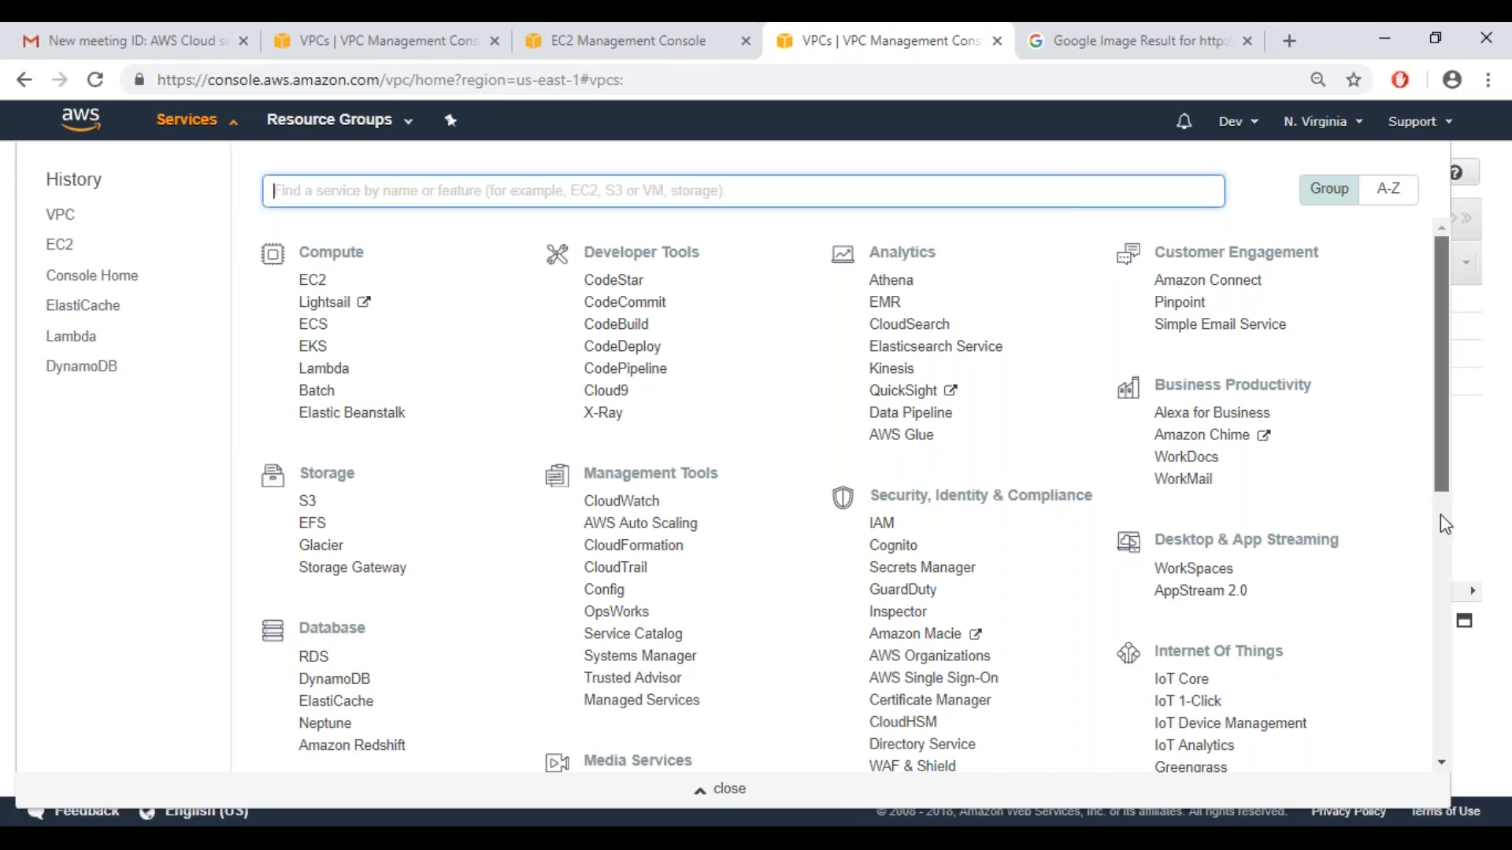
pyautogui.scroll(-1, 1445, 543)
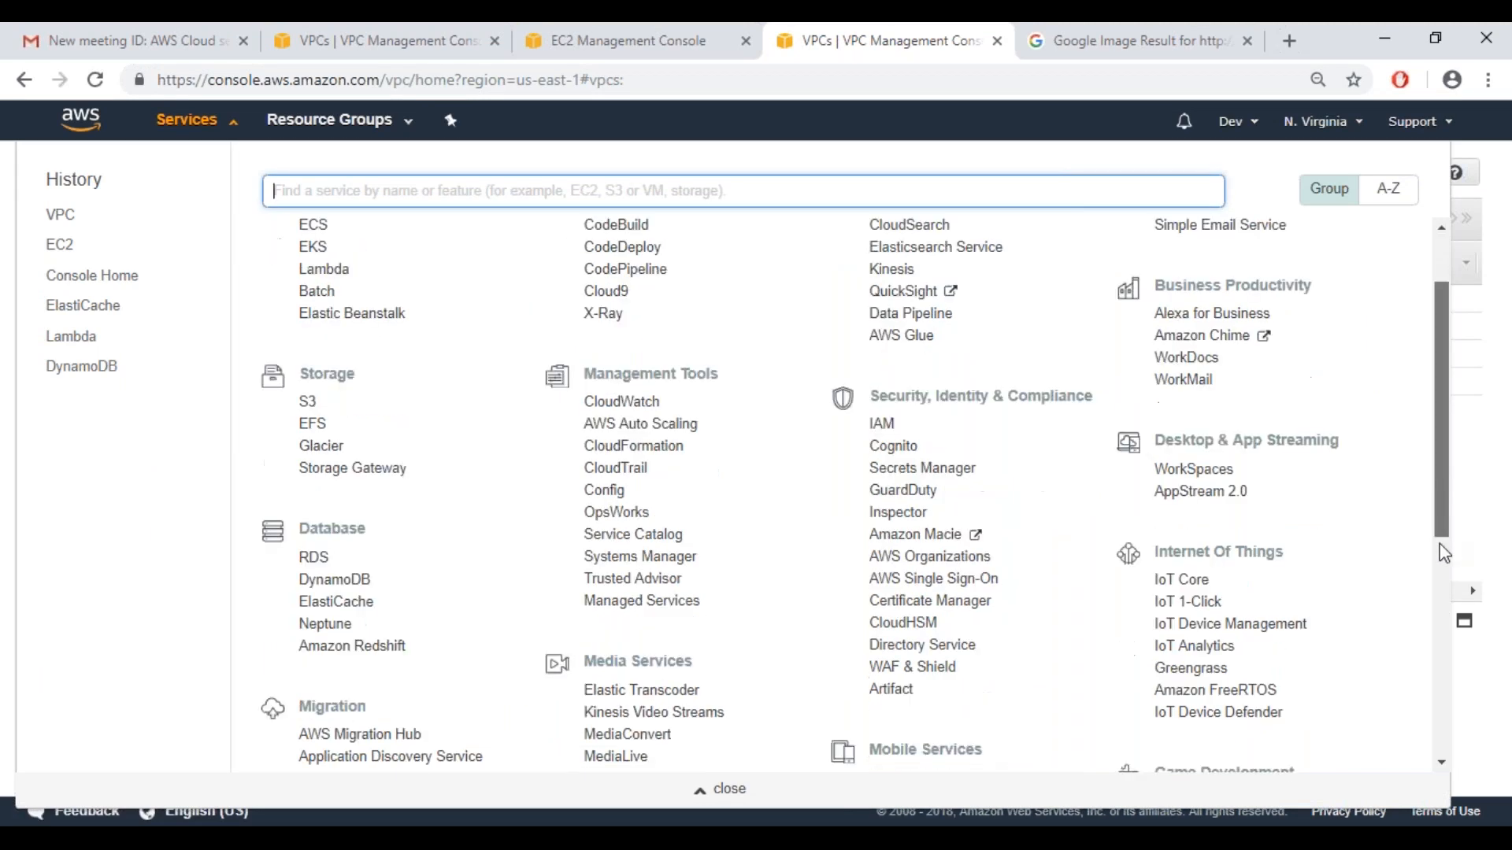
pyautogui.scroll(-3, 1445, 553)
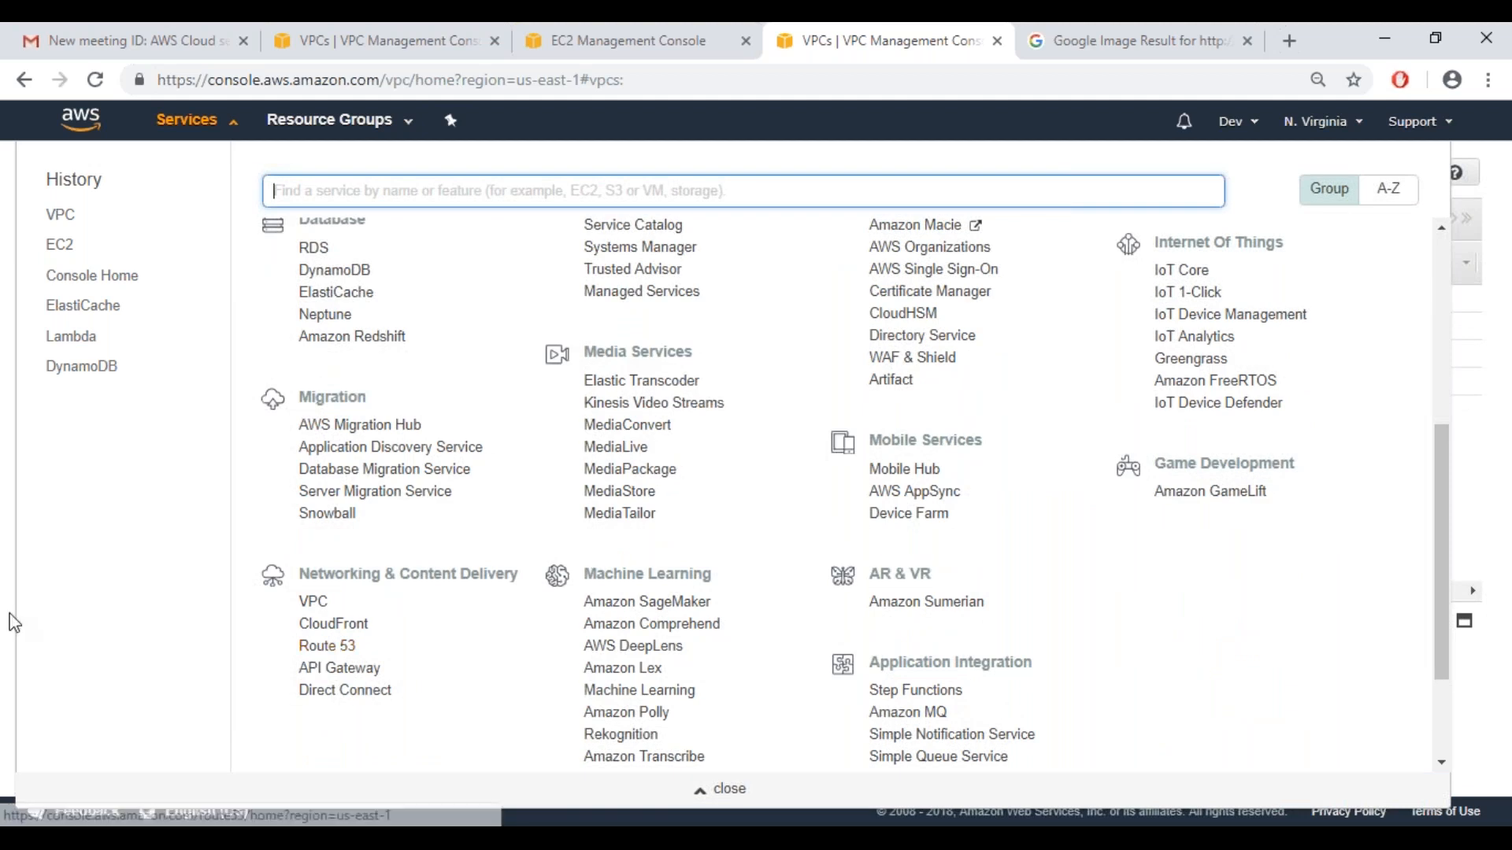
pyautogui.click(757, 794)
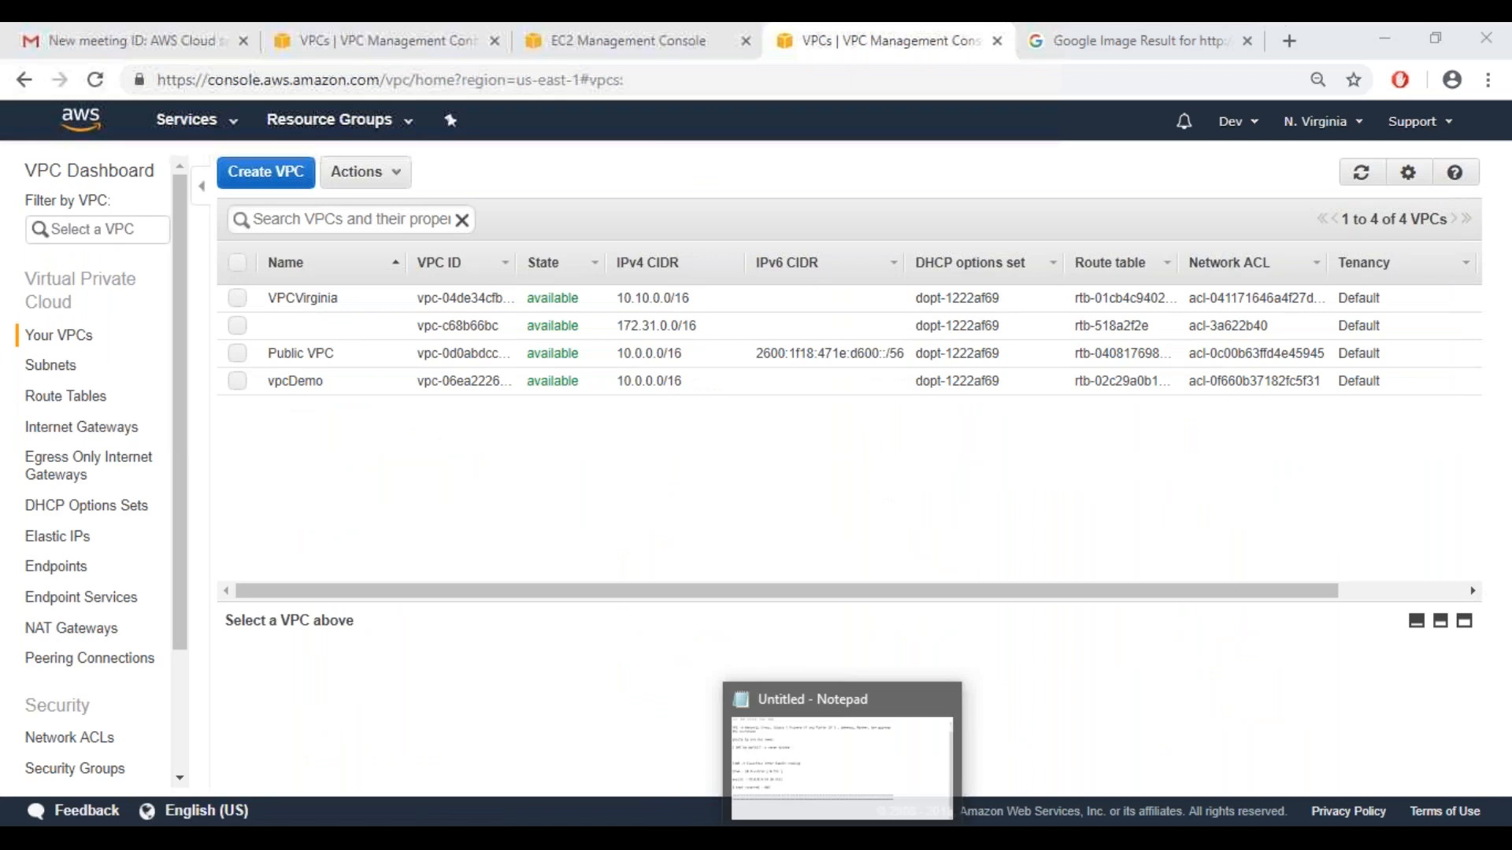
# Switch to the Notepad notes and write "31st and 1st" below the separator lines
pyautogui.click(839, 839)
pyautogui.click(576, 636)
pyautogui.write('3')
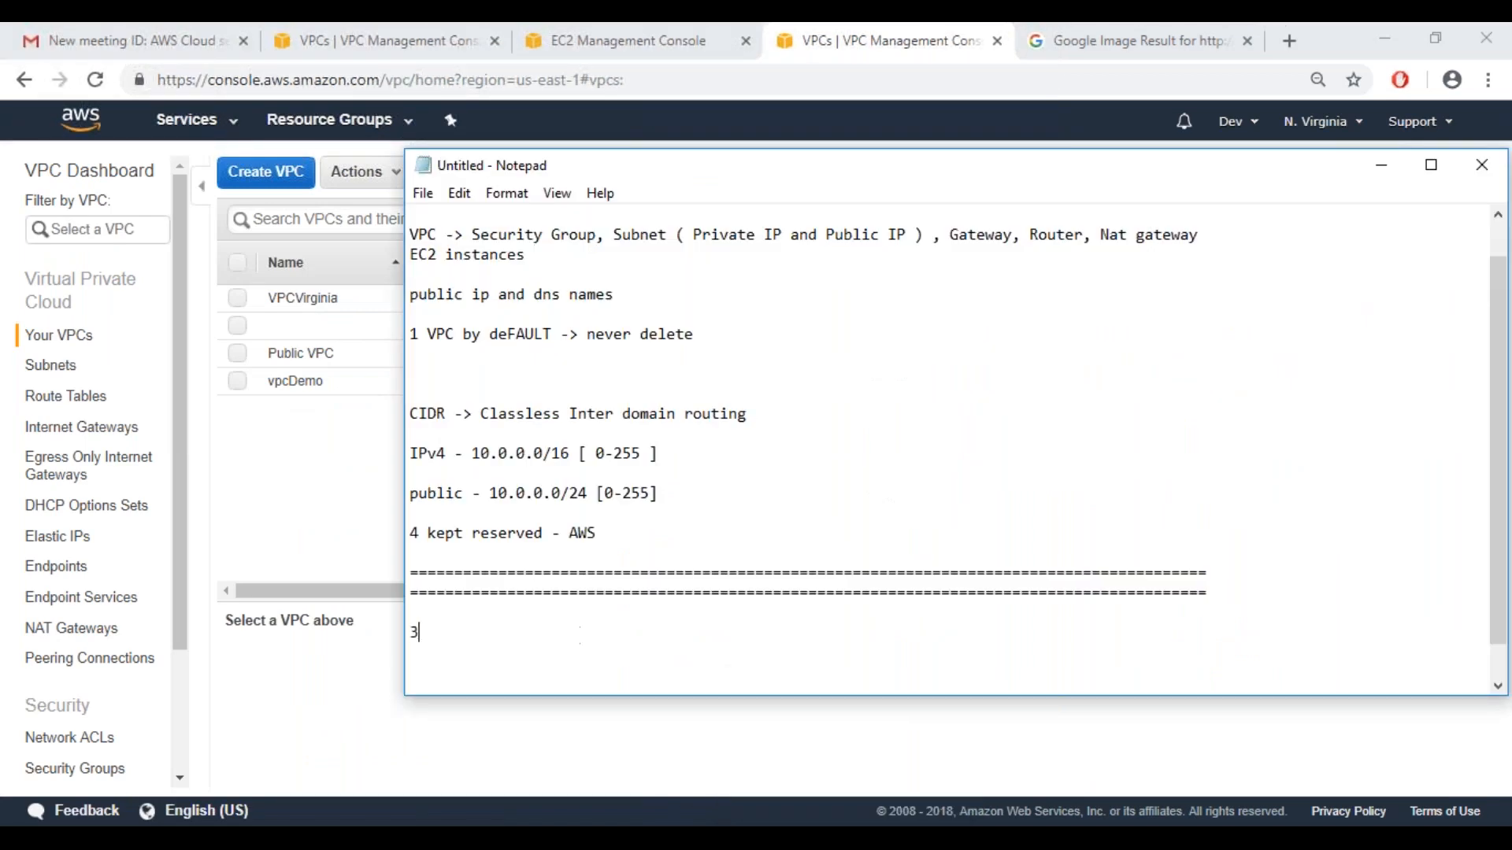
pyautogui.write('1st and 1')
pyautogui.write('st')
pyautogui.write(' . I won')
pyautogui.write("'t")
pyautogui.write('and a')
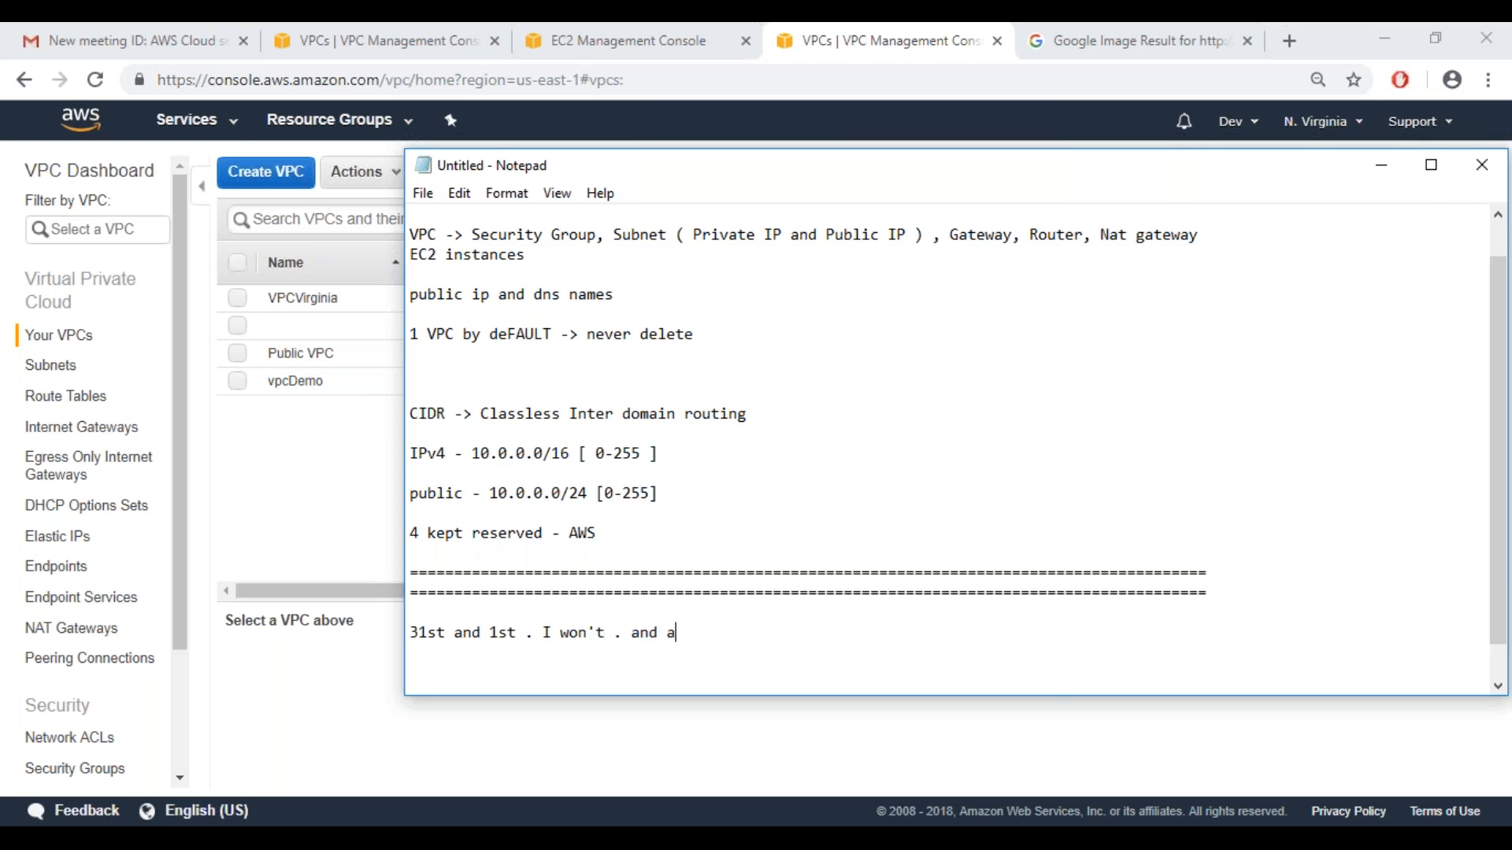
pyautogui.write('gain 6th')
pyautogui.press('BackSpace')
pyautogui.press('BackSpace')
pyautogui.press('BackSpace')
pyautogui.press('BackSpace')
pyautogui.press('BackSpace')
pyautogui.press('BackSpace')
pyautogui.press('BackSpace')
pyautogui.press('BackSpace')
pyautogui.press('BackSpace')
pyautogui.press('BackSpace')
pyautogui.press('BackSpace')
pyautogui.press('BackSpace')
pyautogui.press('BackSpace')
pyautogui.press('BackSpace')
pyautogui.press('BackSpace')
pyautogui.press('BackSpace')
pyautogui.press('BackSpace')
pyautogui.press('BackSpace')
pyautogui.press('BackSpace')
pyautogui.press('BackSpace')
pyautogui.press('BackSpace')
pyautogui.press('BackSpace')
pyautogui.press('BackSpace')
pyautogui.press('BackSpace')
pyautogui.press('BackSpace')
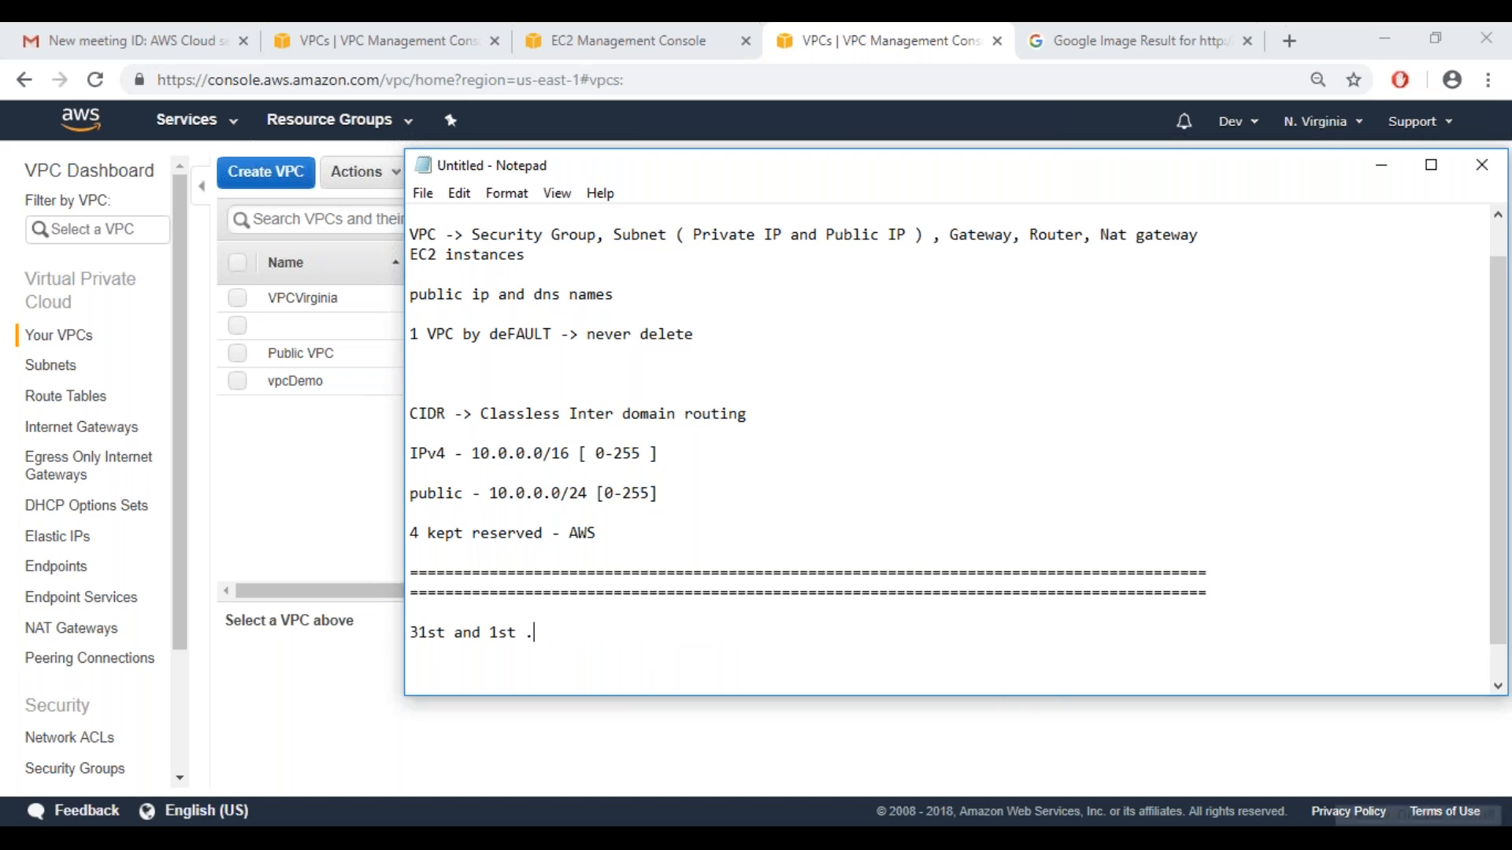
# Check the system calendar and remove the space before the period so the note reads "31st and 1st."
pyautogui.click(1424, 840)
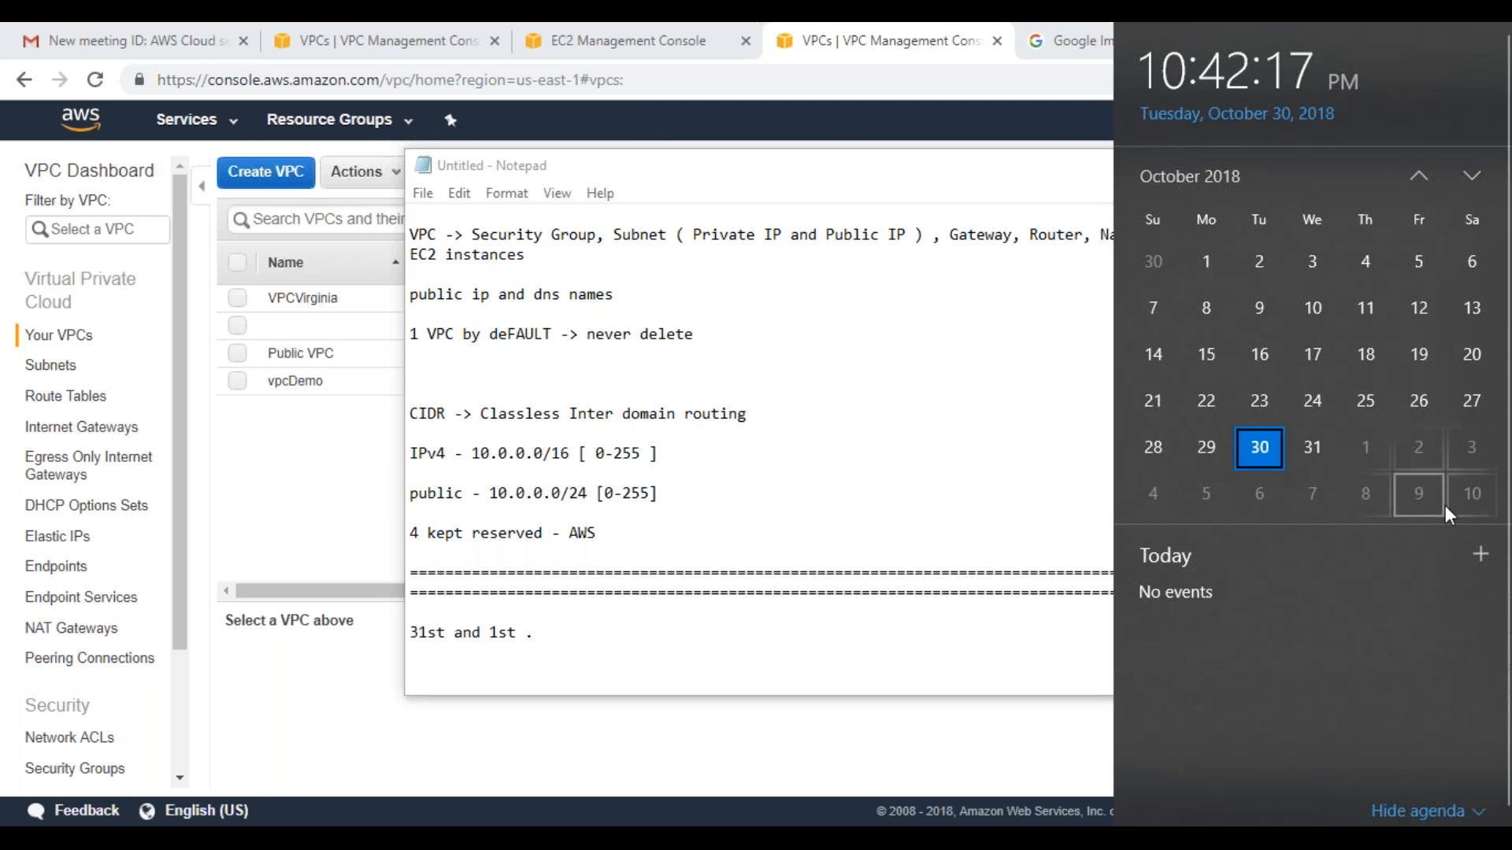
pyautogui.click(765, 647)
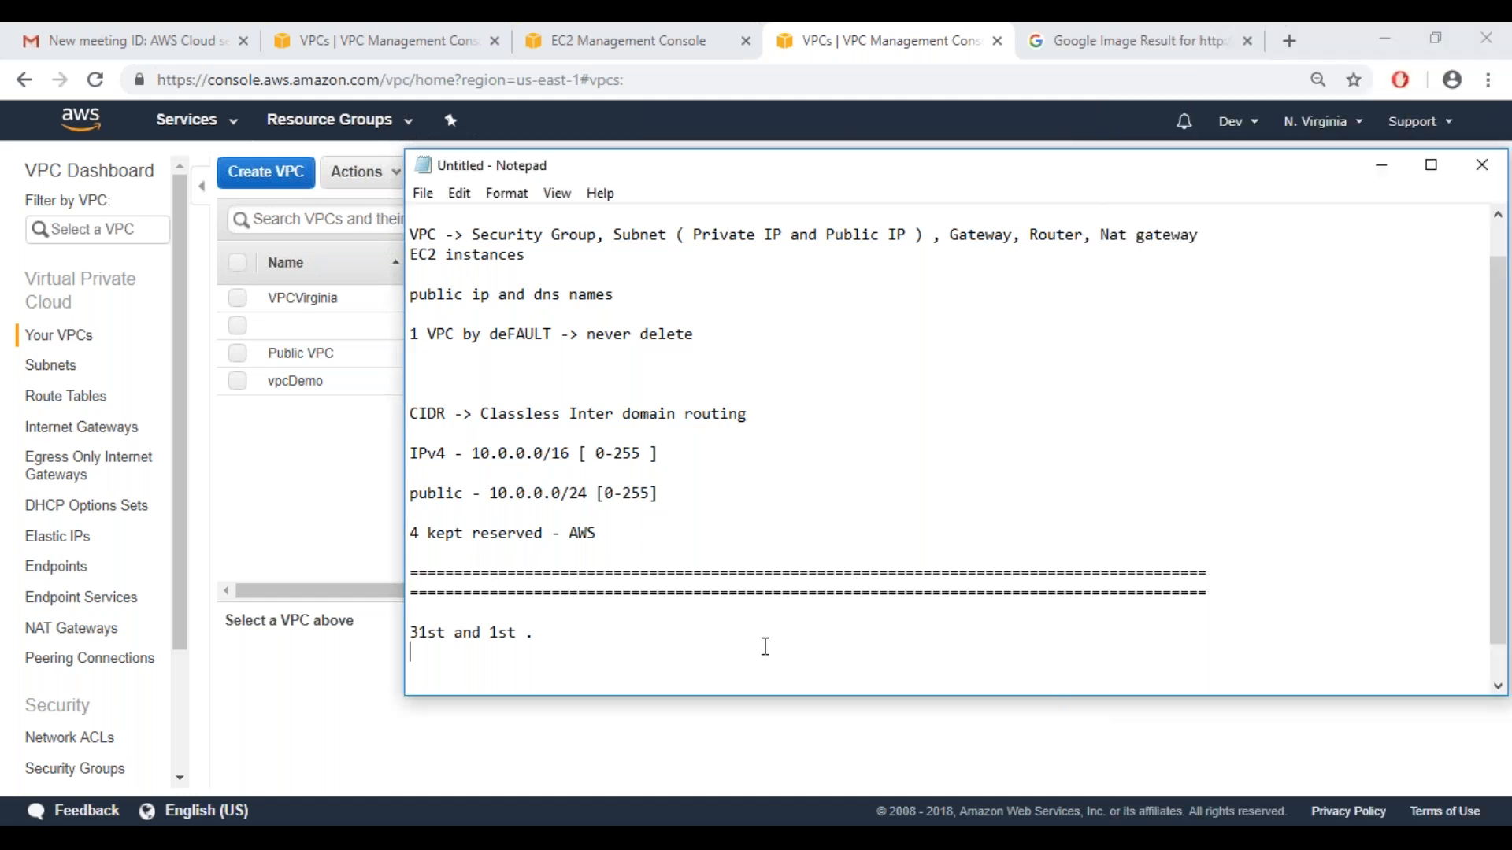
pyautogui.click(533, 636)
pyautogui.press('BackSpace')
pyautogui.write('.')
# Highlight the "31st and 1st." line in the Notepad notes and return to the VPC list
pyautogui.moveTo(529, 635); pyautogui.dragTo(408, 629)
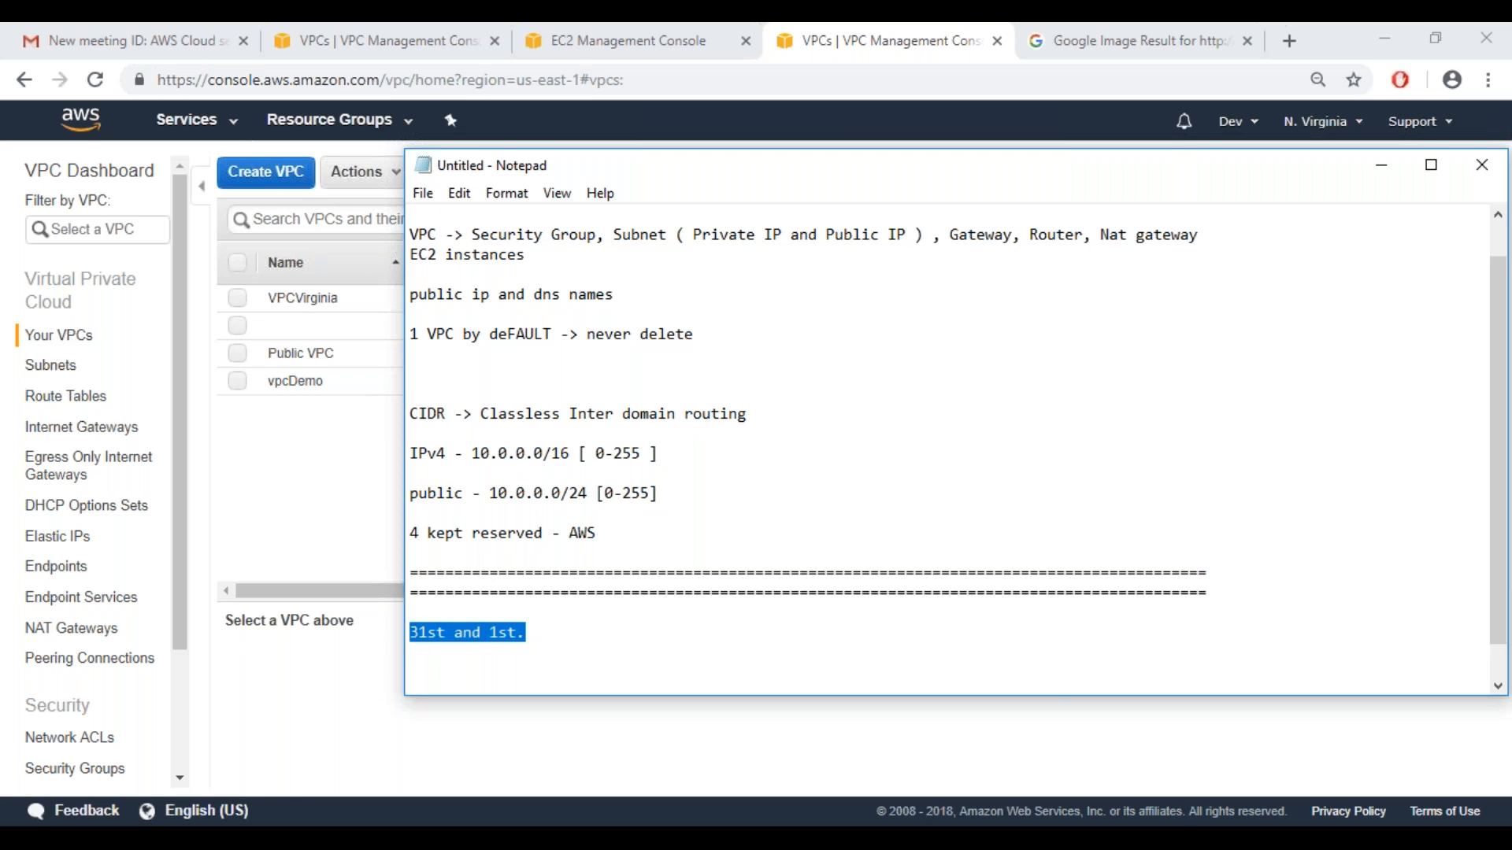
pyautogui.click(472, 641)
pyautogui.moveTo(533, 637); pyautogui.dragTo(411, 630)
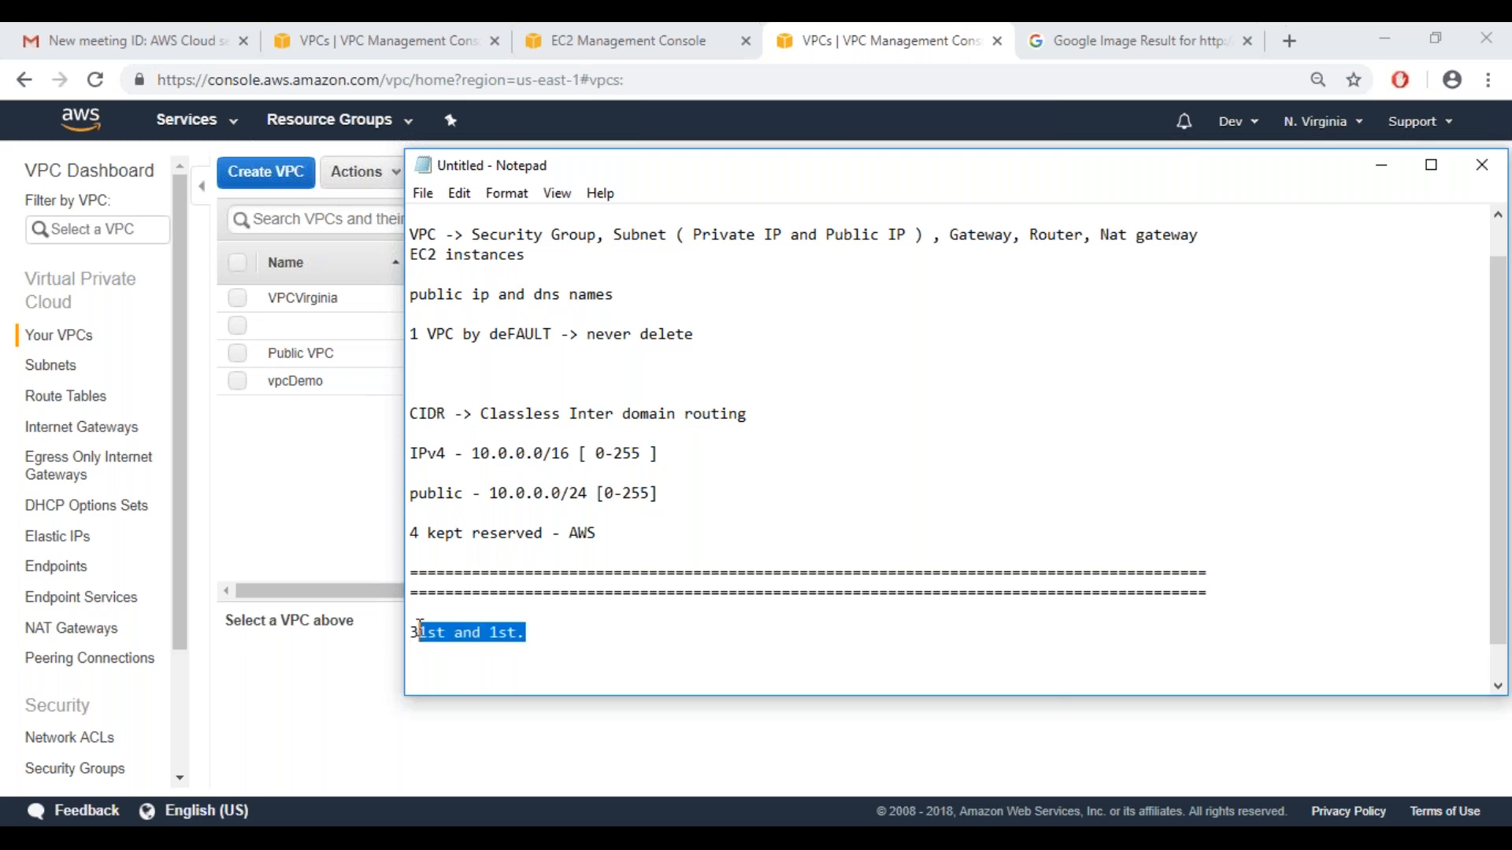
pyautogui.click(529, 642)
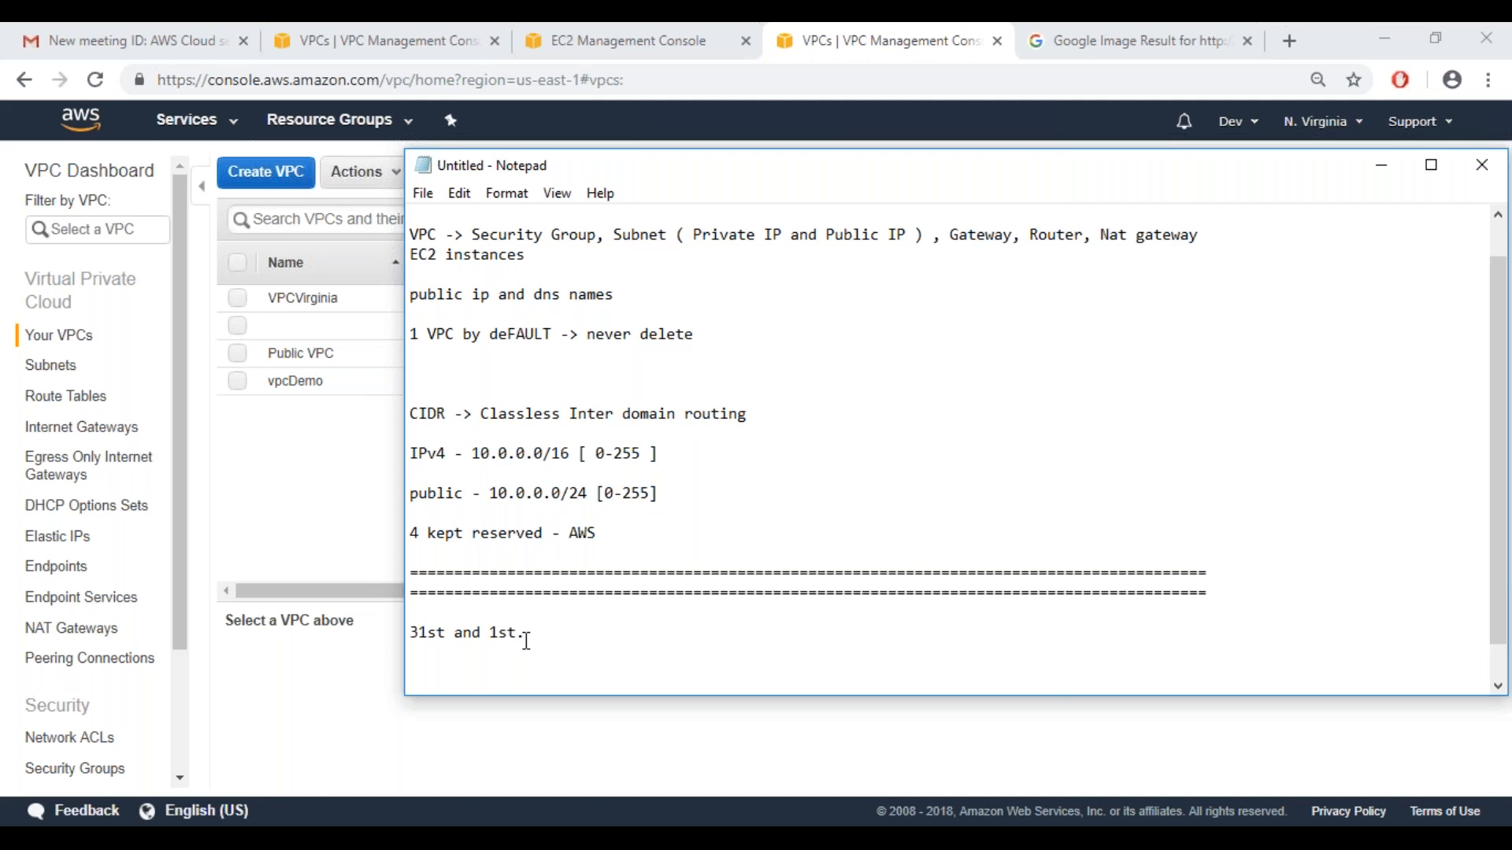
pyautogui.moveTo(410, 633); pyautogui.dragTo(422, 633)
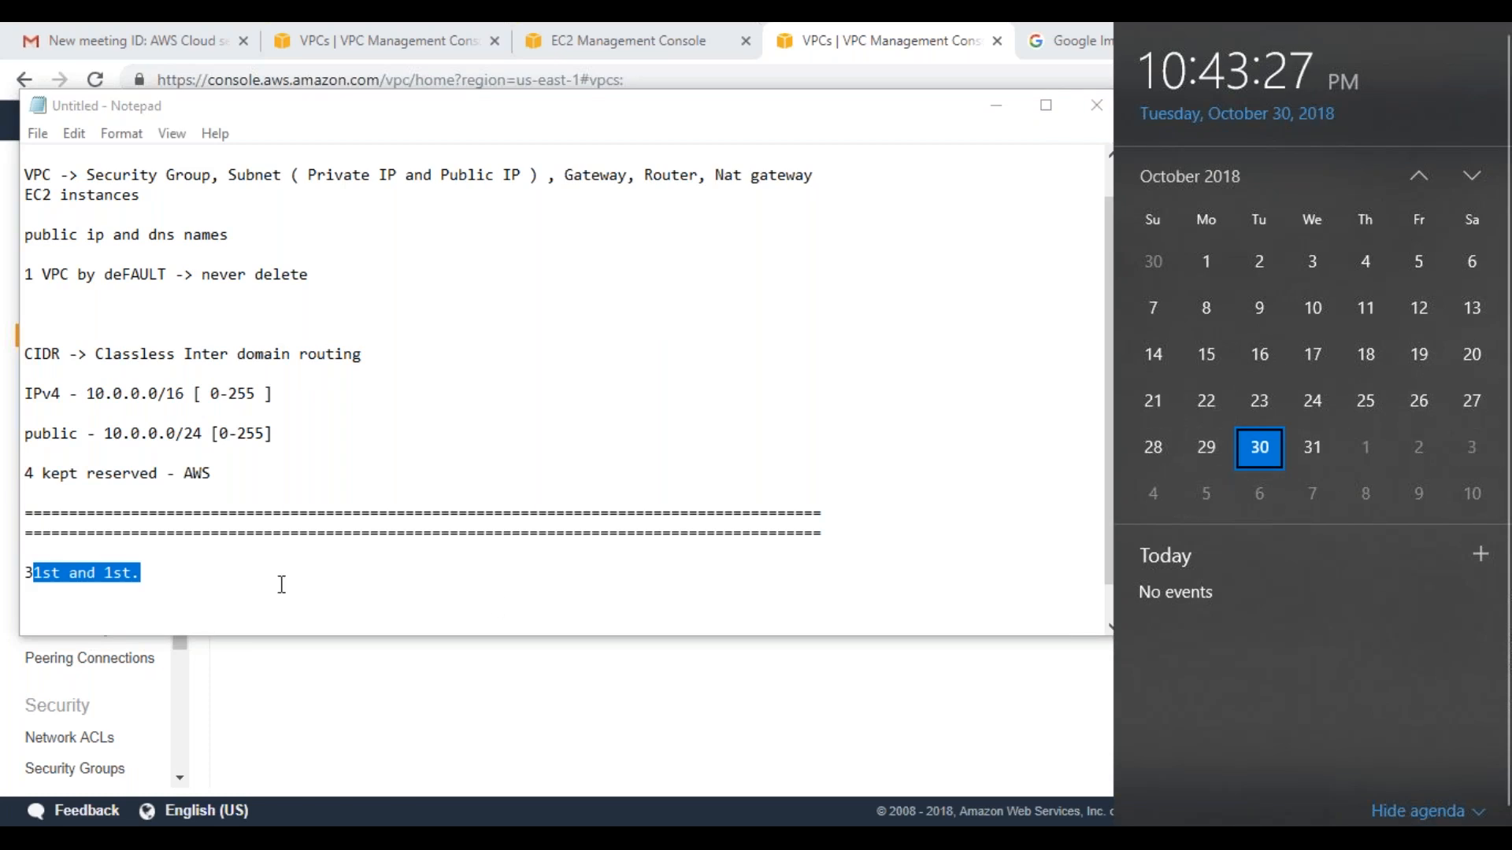
pyautogui.moveTo(280, 580); pyautogui.dragTo(159, 573)
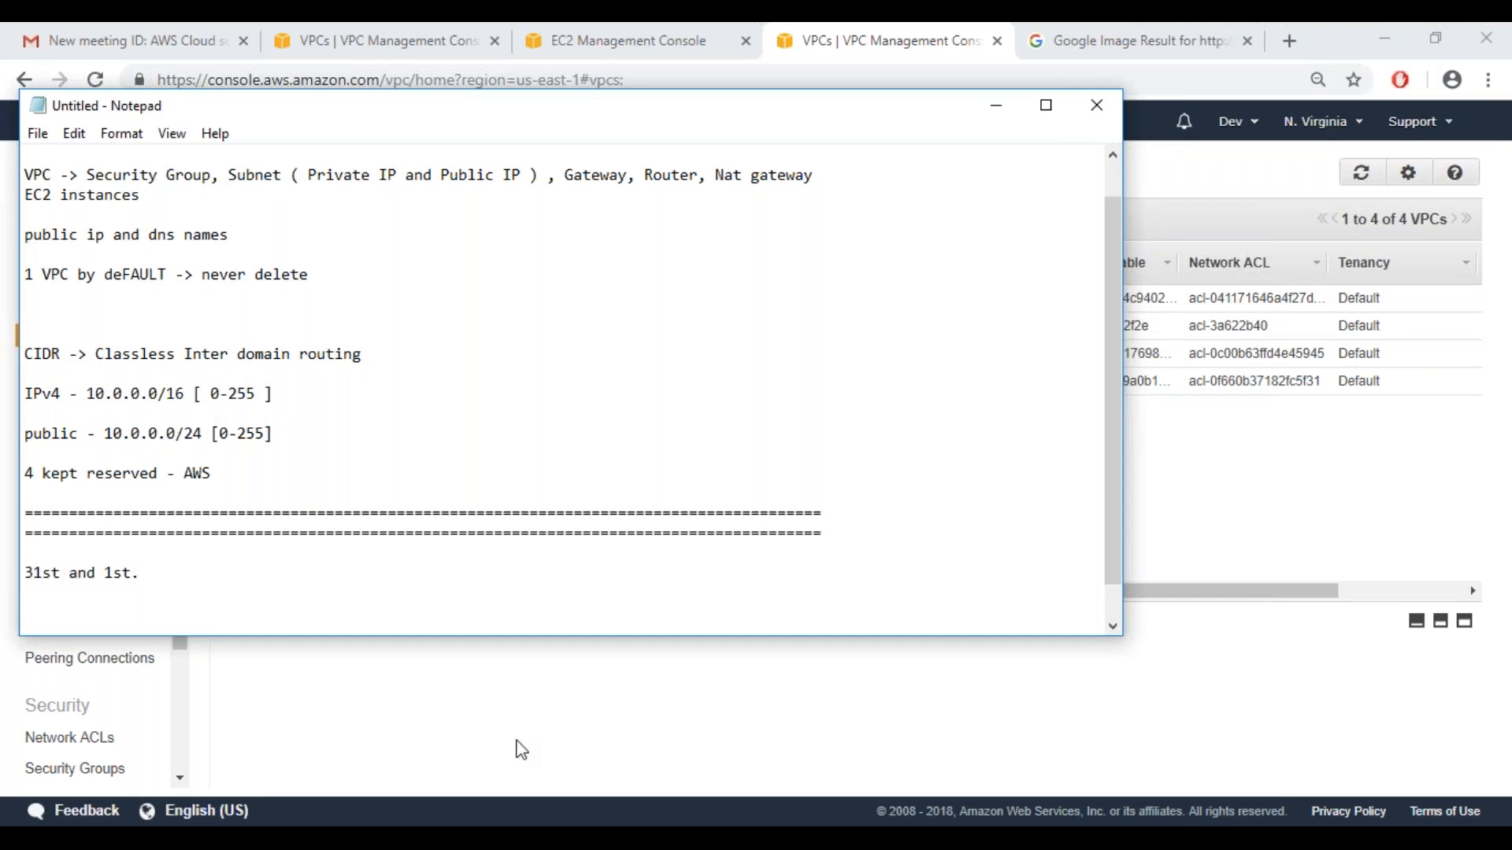
pyautogui.click(564, 731)
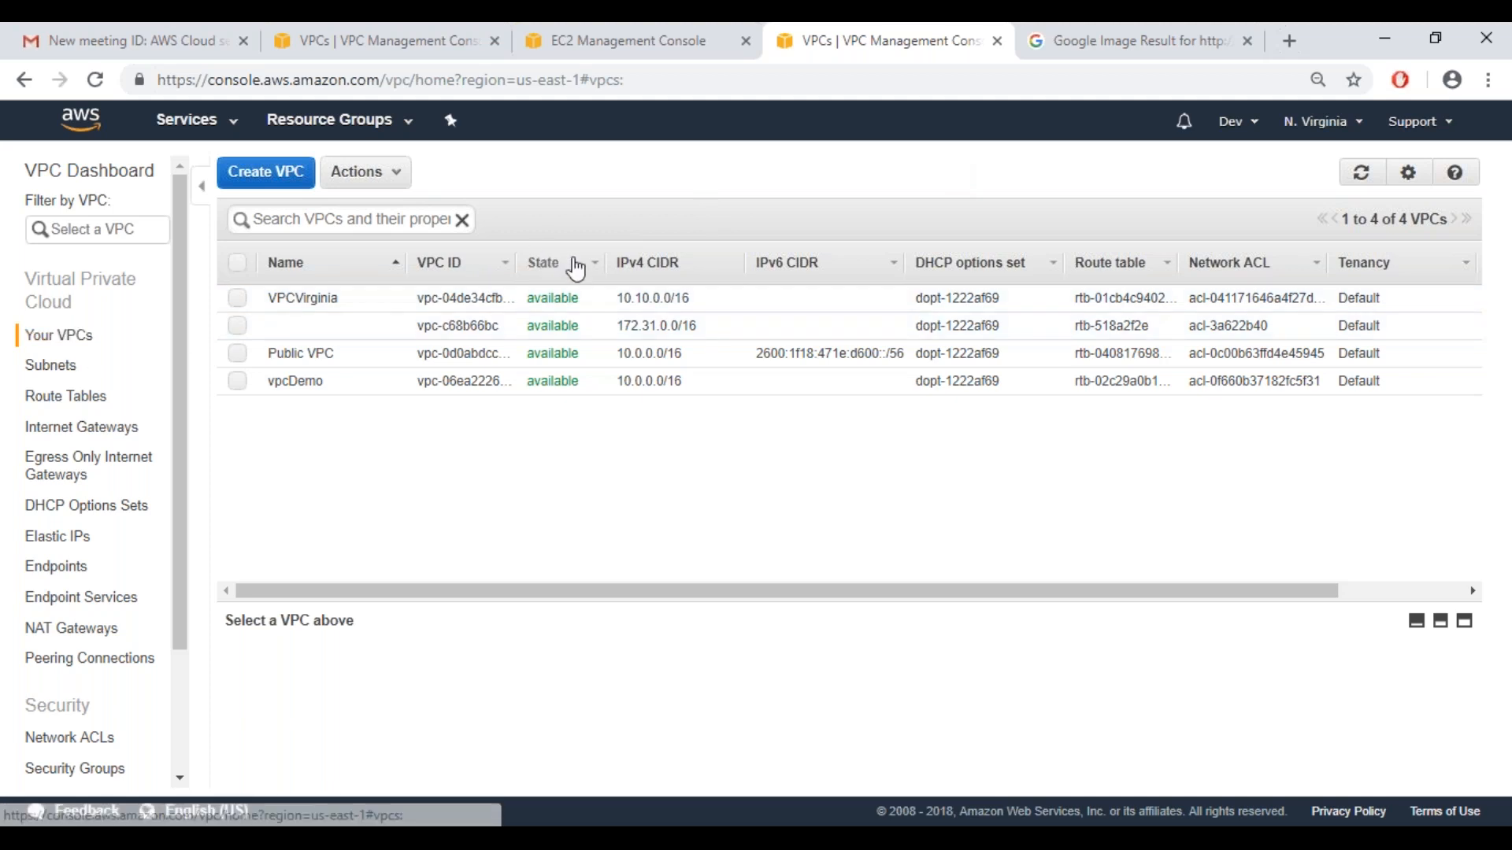
# Check the early November dates in the system calendar and close it
pyautogui.click(1419, 841)
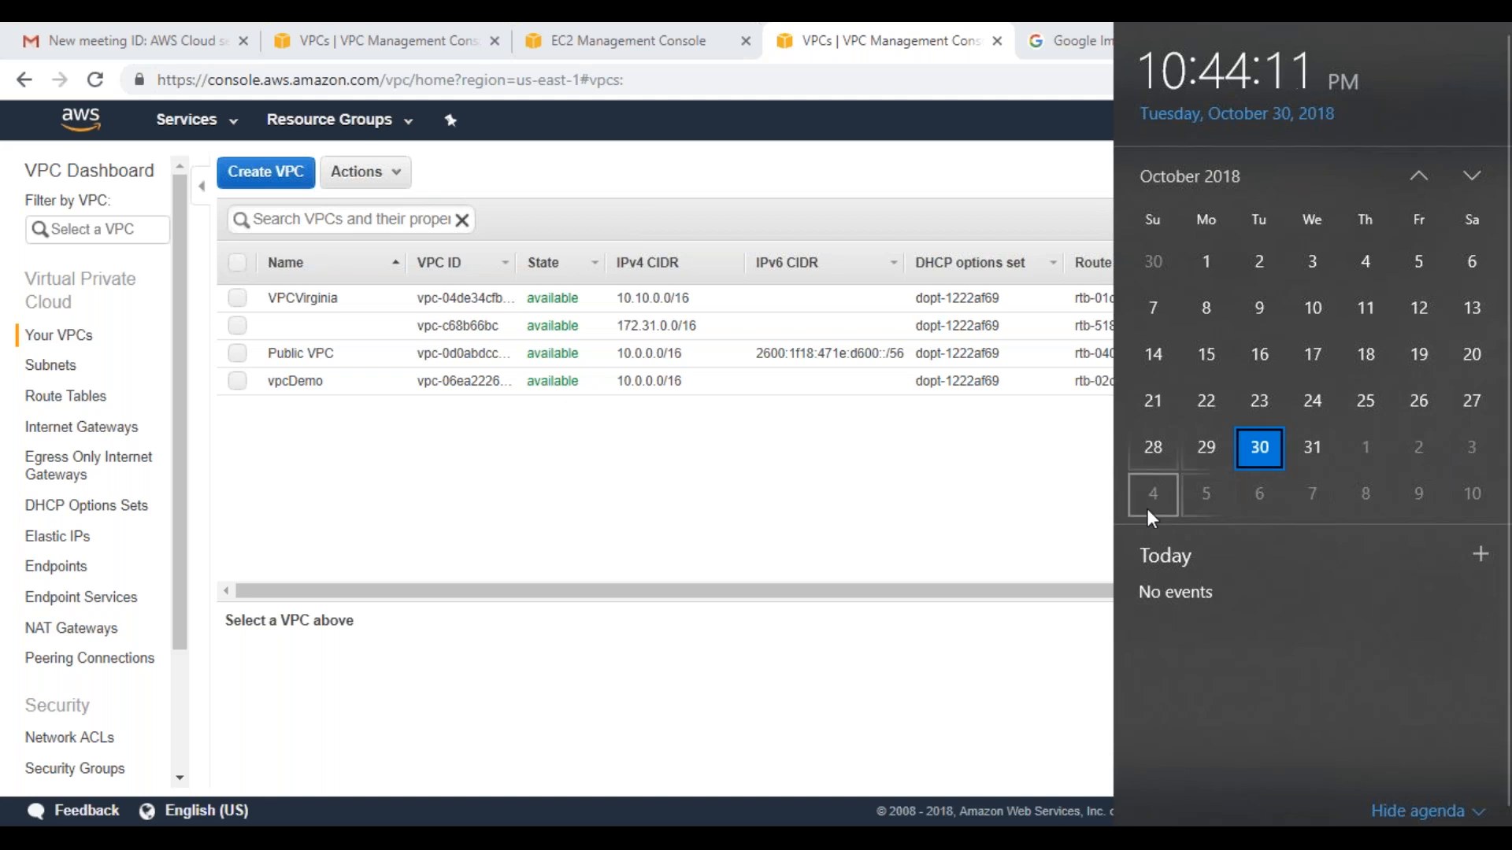
pyautogui.click(919, 448)
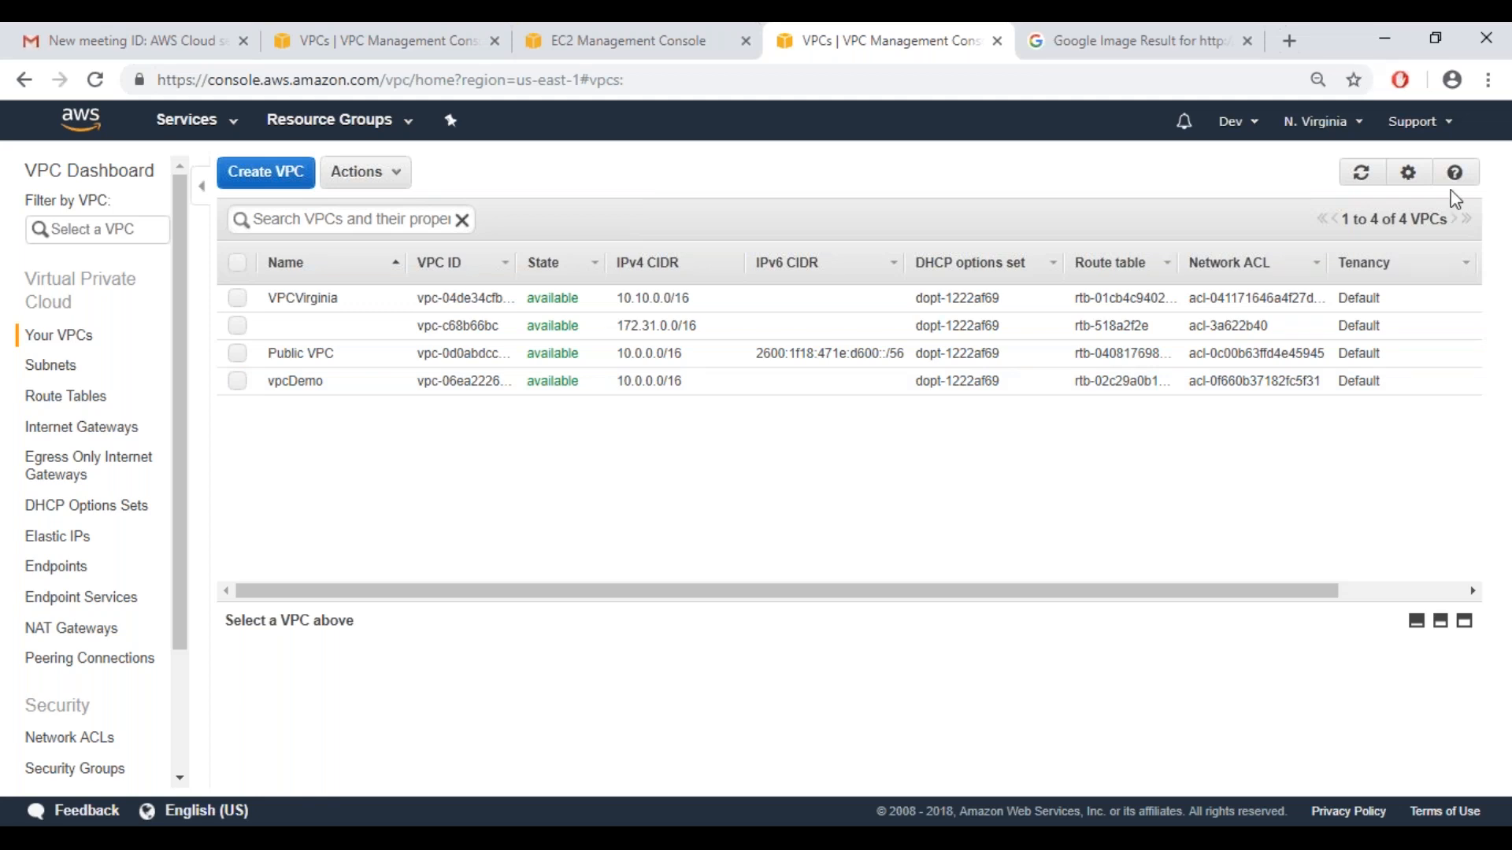
pyautogui.click(1499, 68)
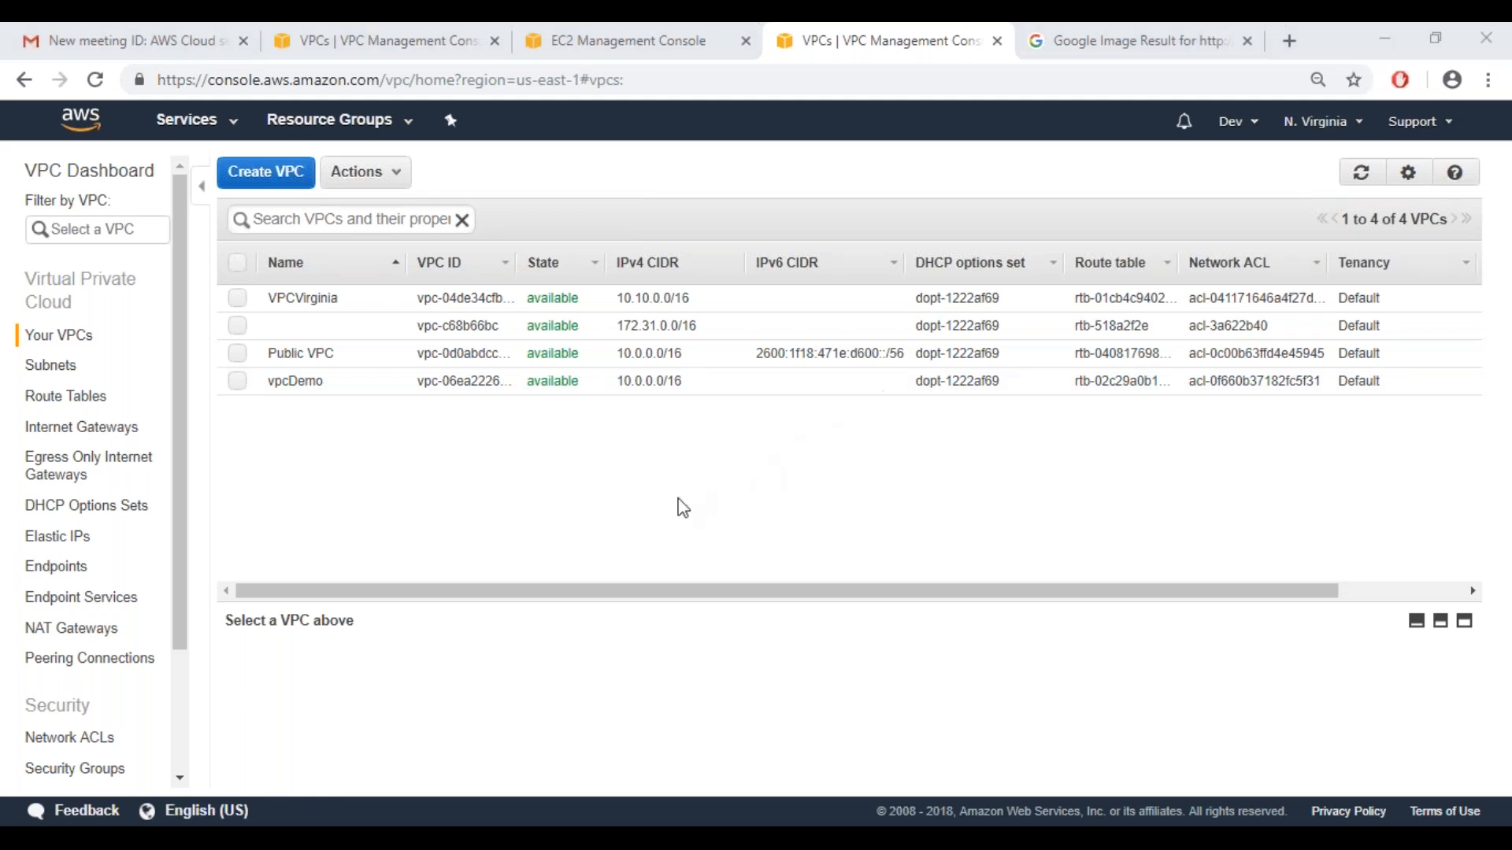